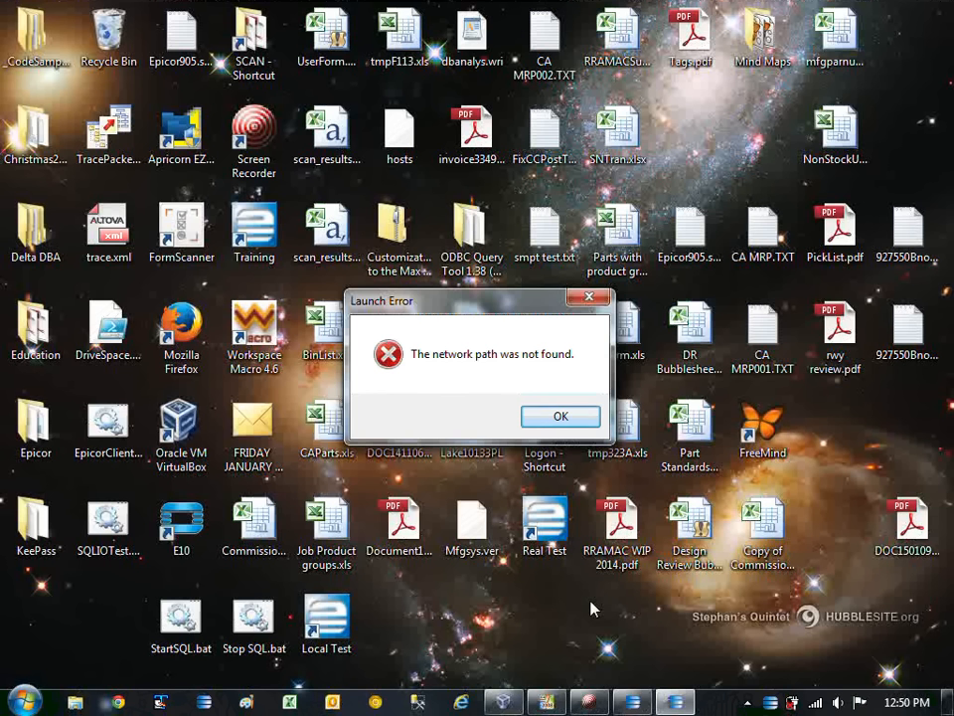
Step: Dismiss the launch error twice and relaunch the Local Test environment to reach the Epicor main menu
left_click(576, 418)
double_click(338, 626)
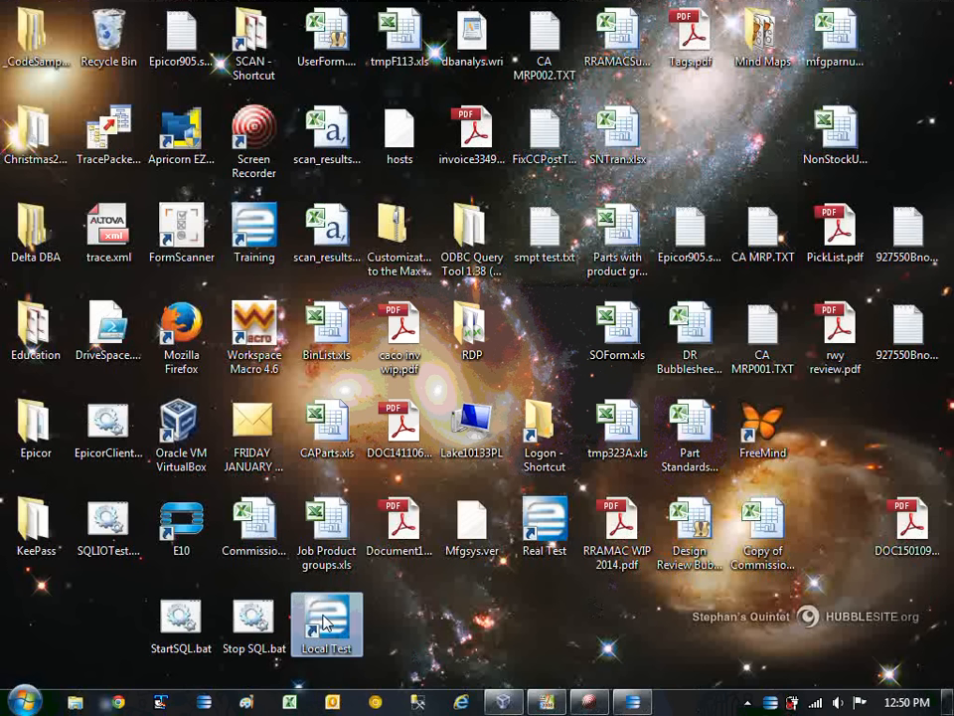
left_click(557, 416)
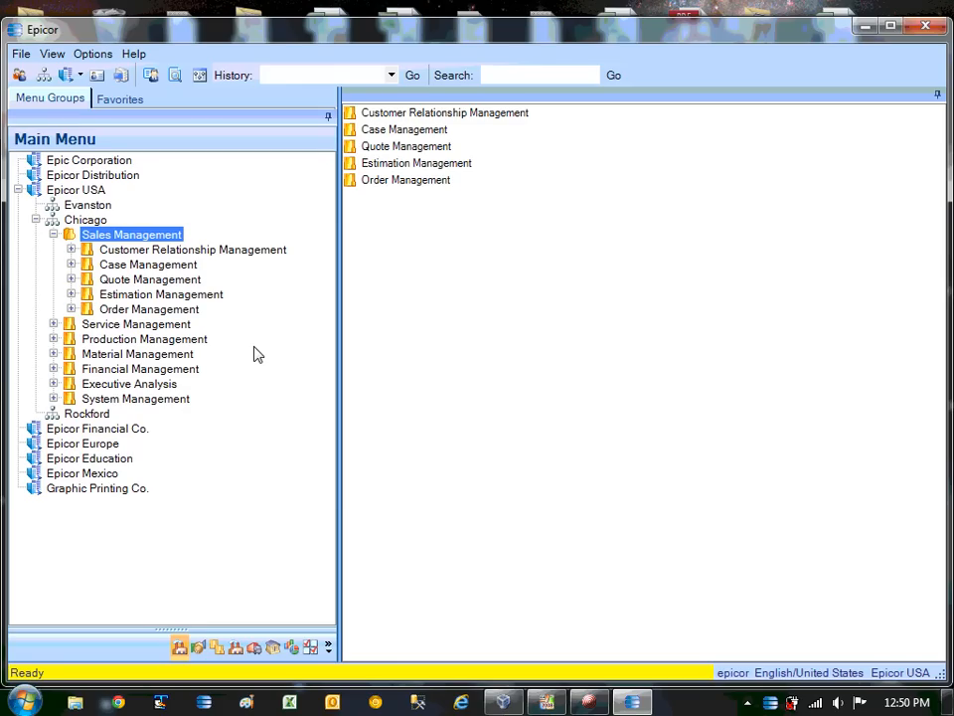
Step: Open Business Activity Query from System Management > Utilities
left_click(592, 704)
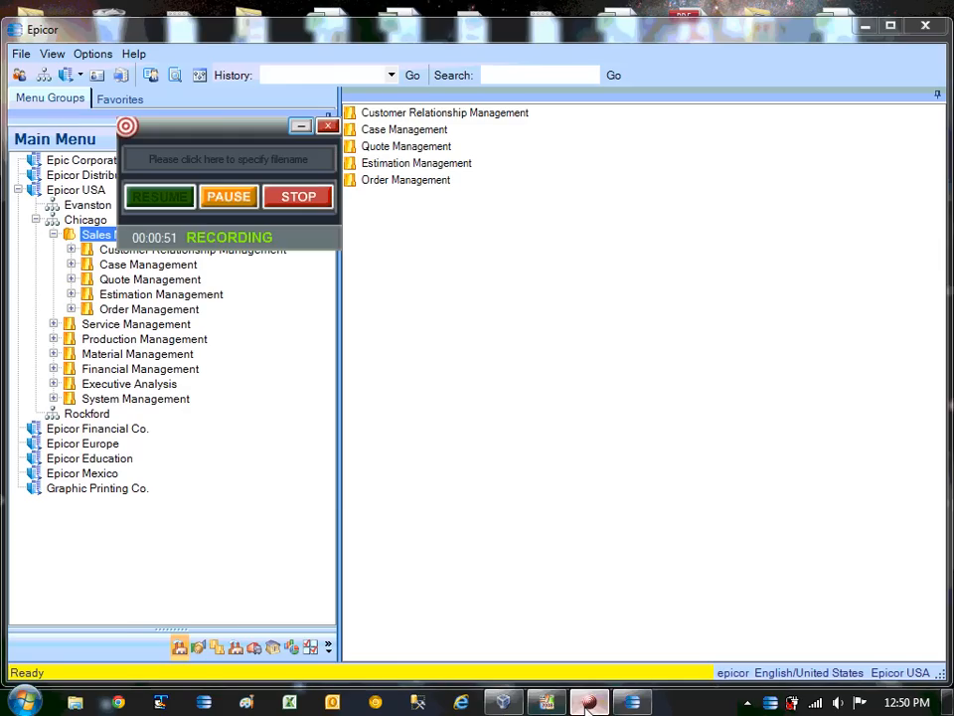
left_click(300, 126)
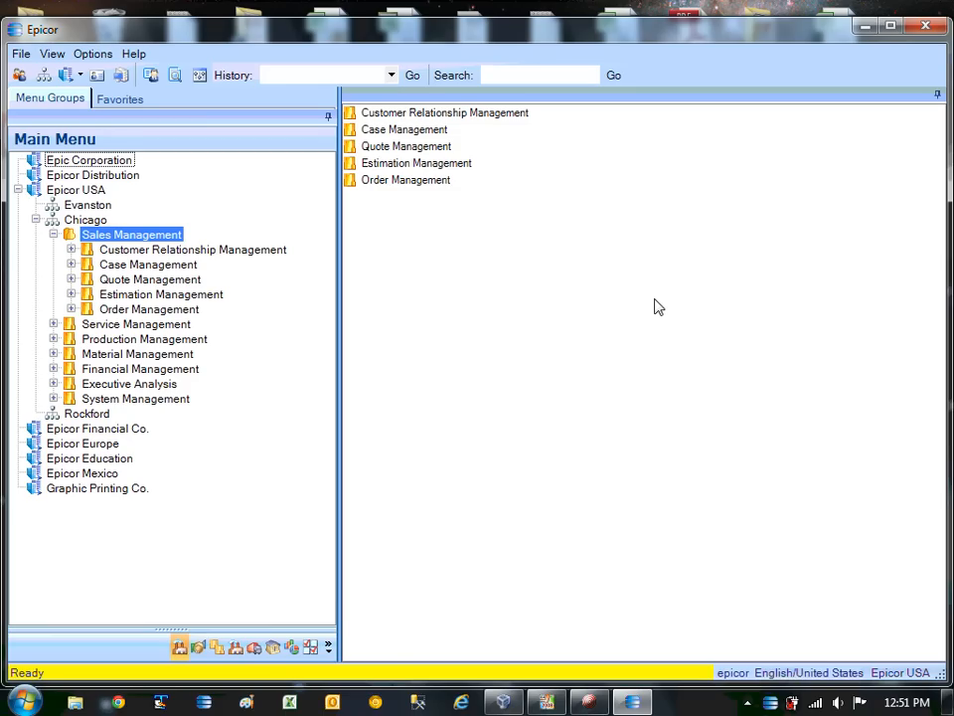
left_click(54, 399)
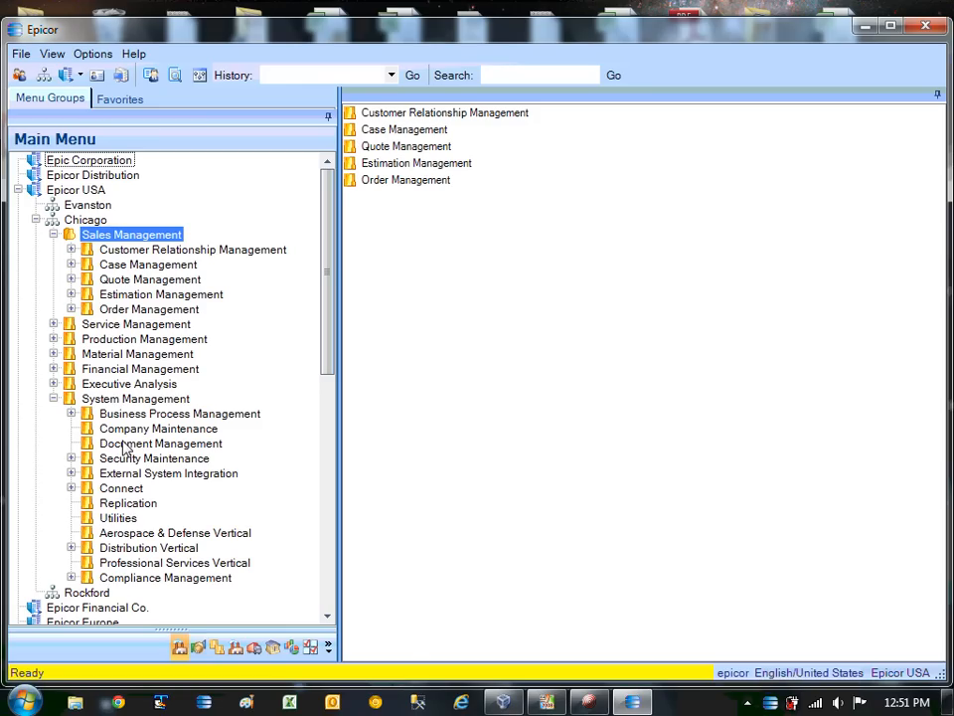
left_click(120, 518)
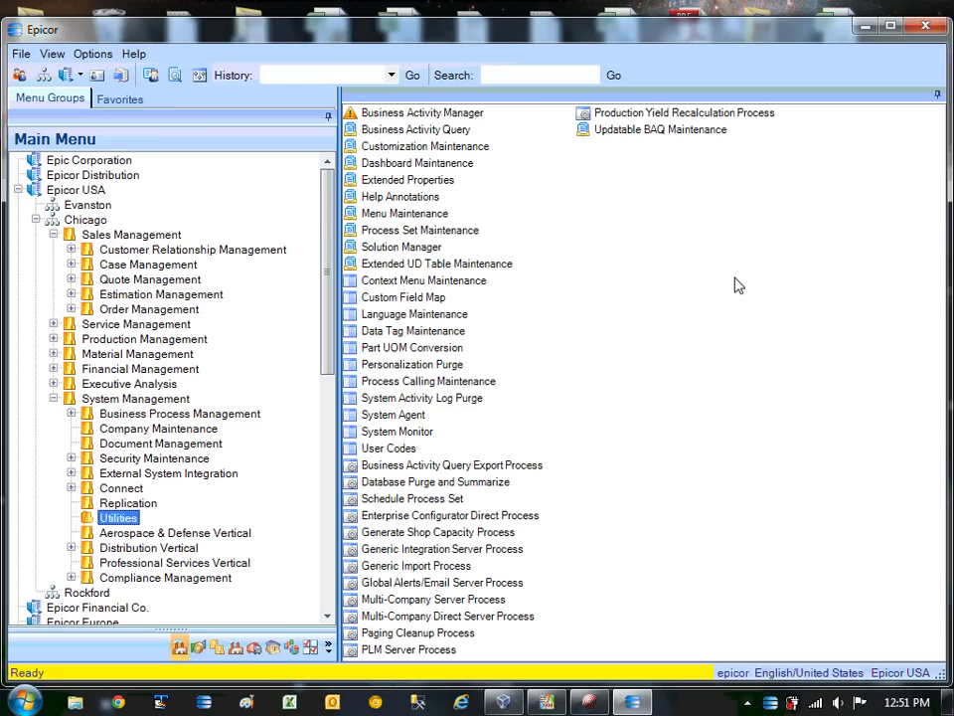
left_click(414, 130)
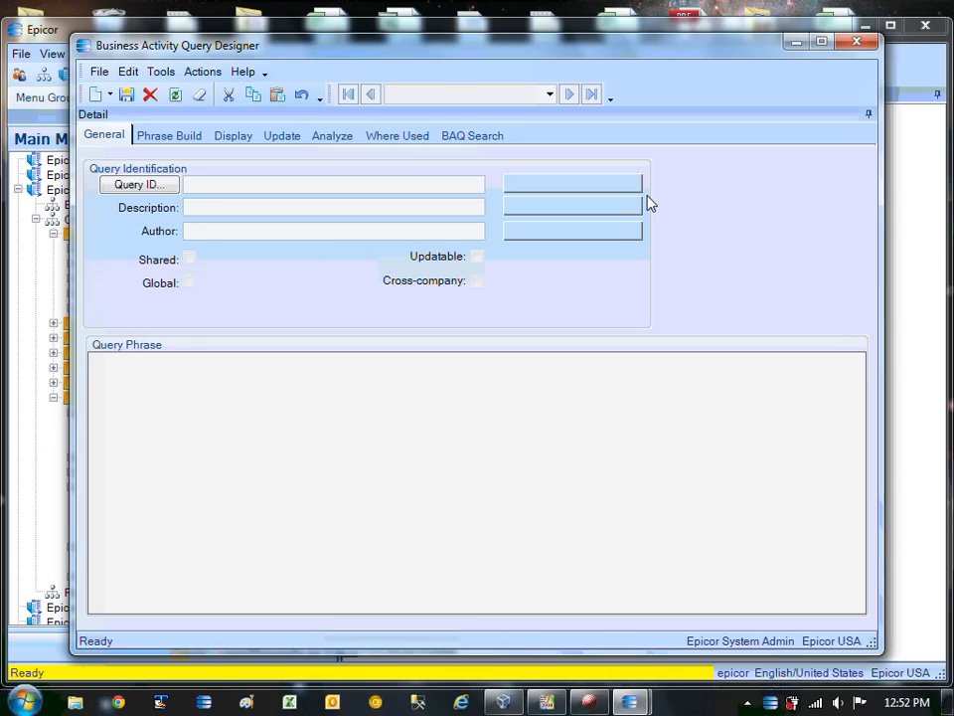
Step: Add new query ID eugpart (EPIC03-eugpart) with description 'eug part' and mark it Shared
type("eugpart")
key("Tab")
left_click(437, 362)
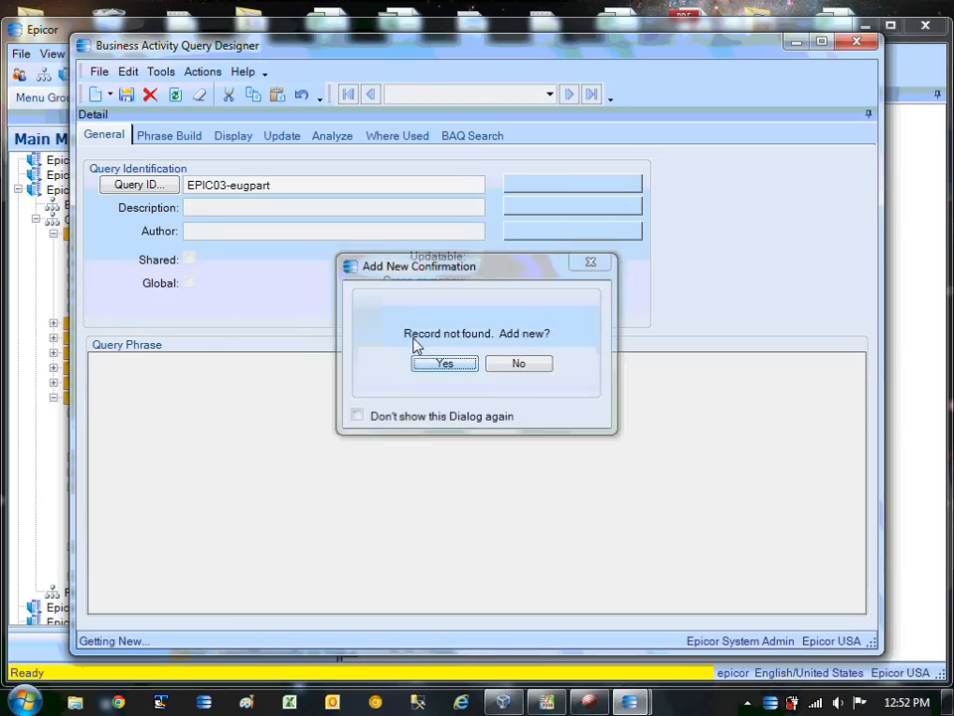
type("eug part")
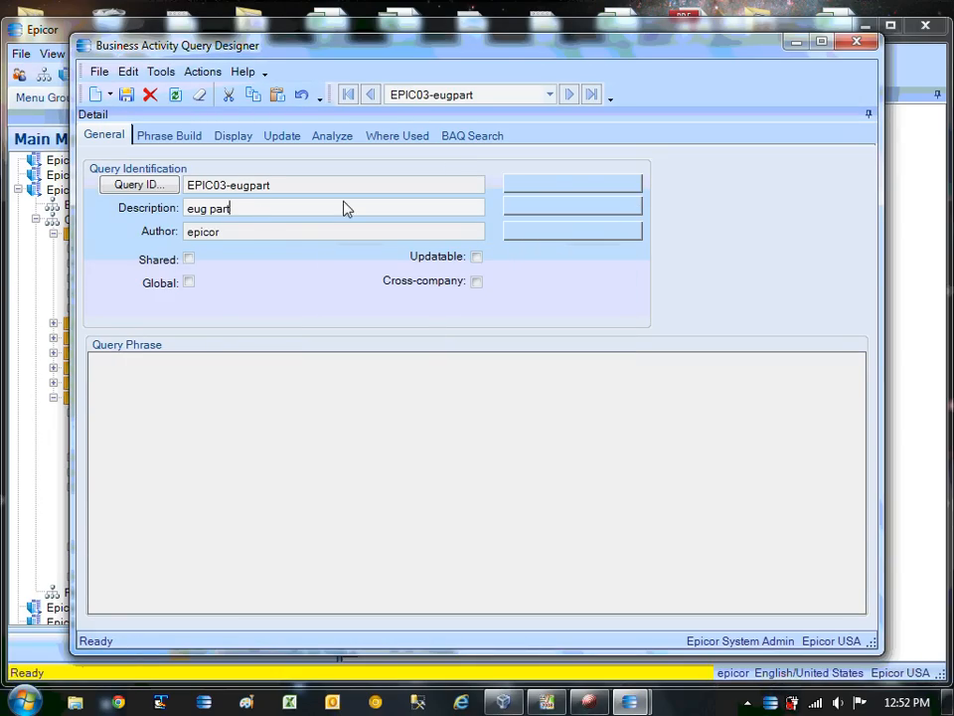
left_click(189, 258)
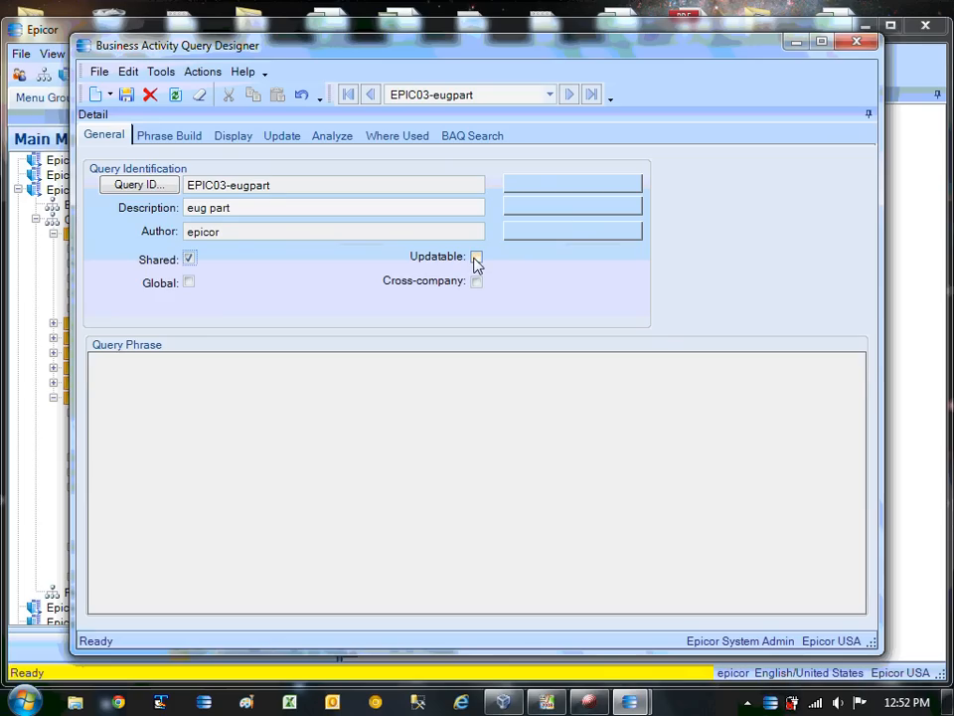
Step: Search 'PArt' on Phrase Build and drag the Part table onto the query diagram
left_click(167, 144)
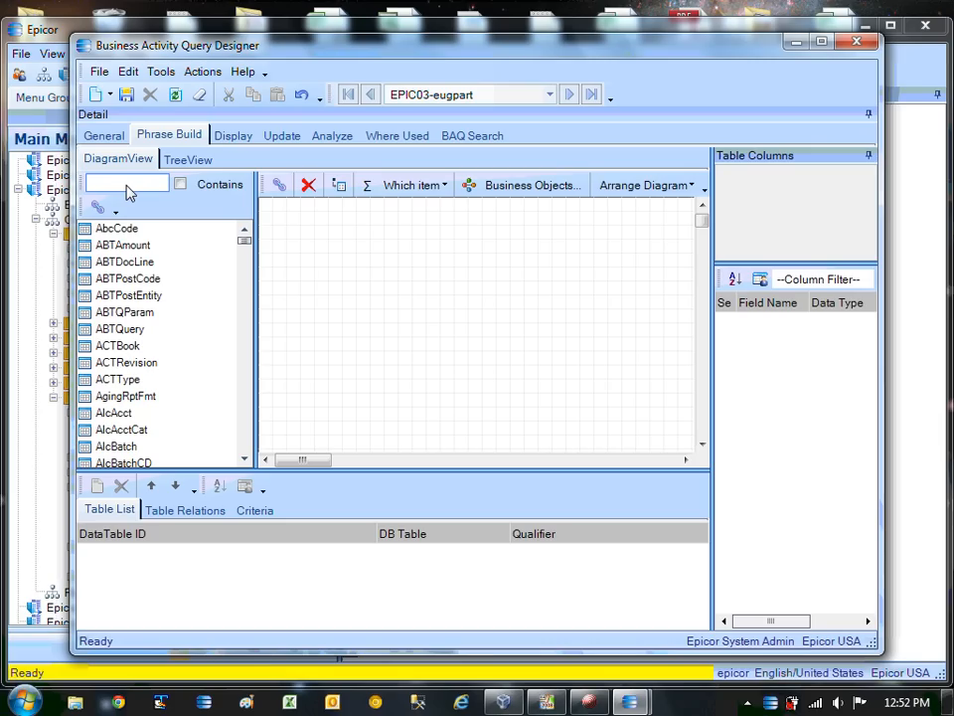
type("PArt")
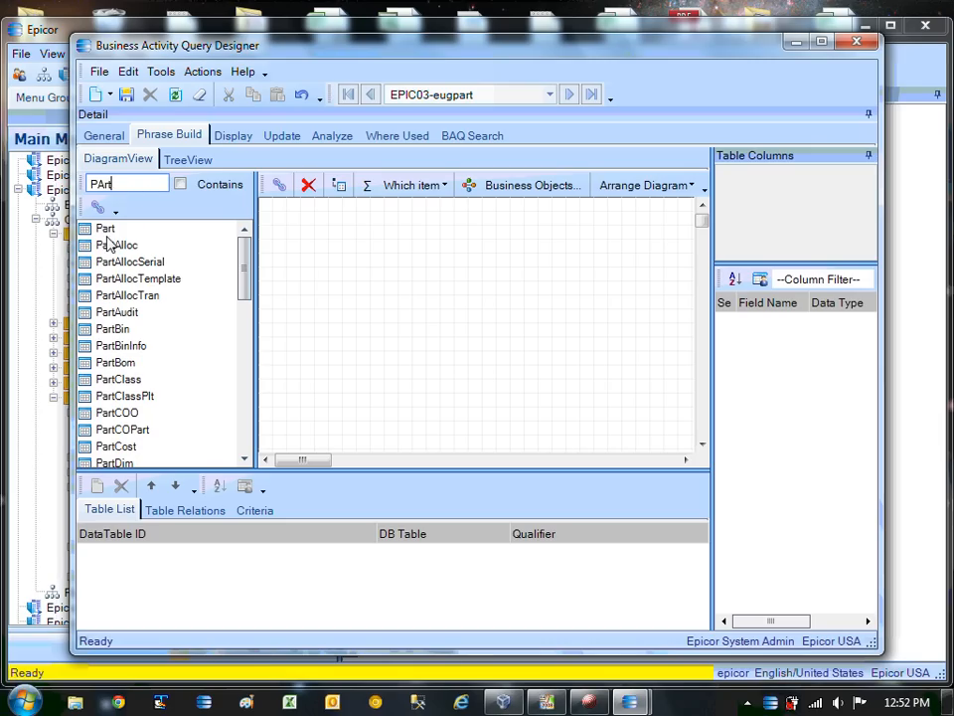
left_click(111, 229)
left_click_drag(111, 229, 388, 282)
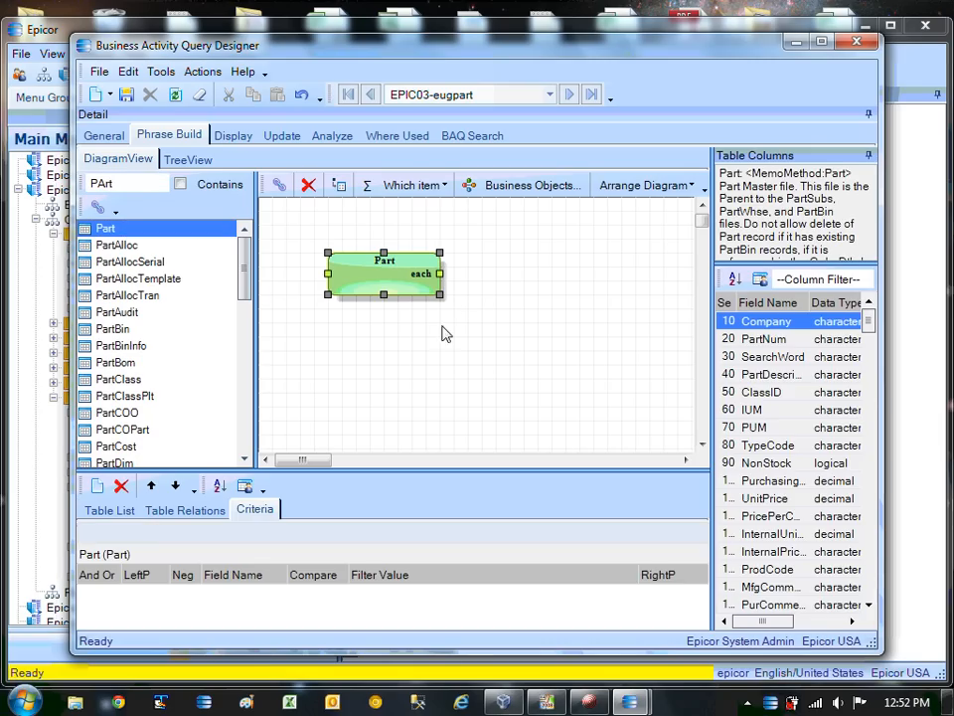
left_click(137, 184)
left_click(796, 44)
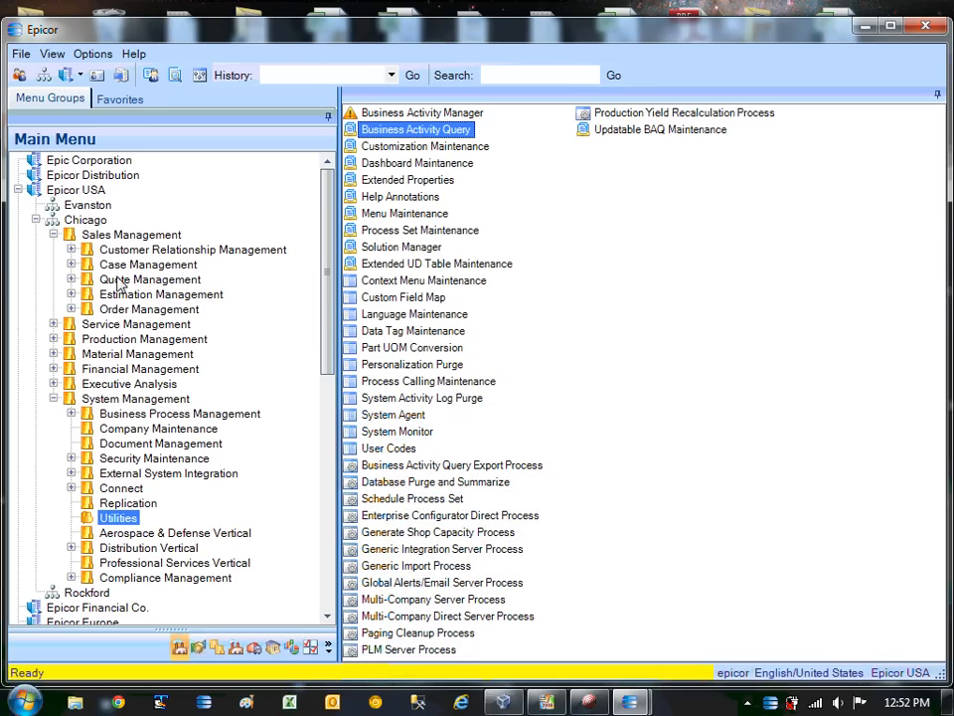
Step: Open Part Maintenance from Material Management > Inventory Management > Setup
left_click(113, 355)
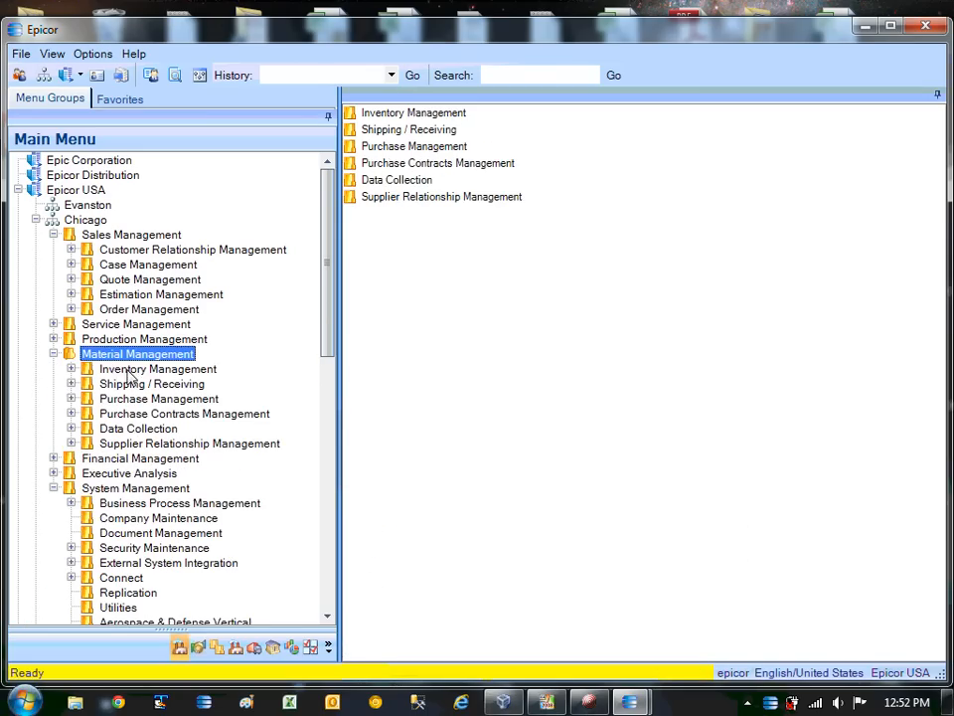
left_click(127, 369)
left_click(132, 384)
left_click(369, 280)
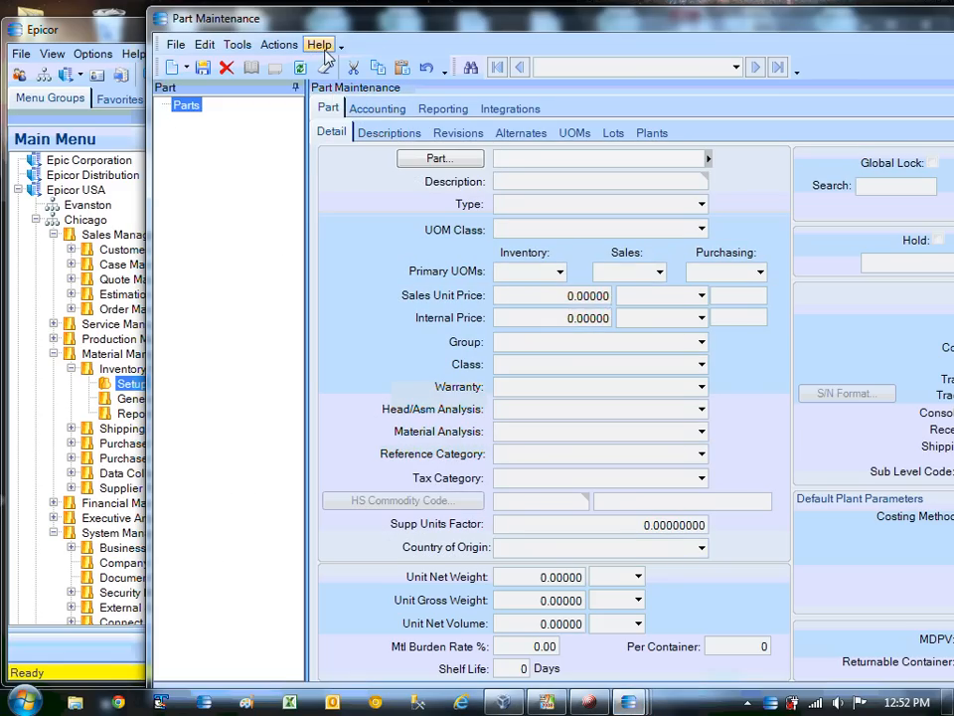
Step: Turn on Field Help with Technical Details, docked and widened beside the part tree
left_click(318, 45)
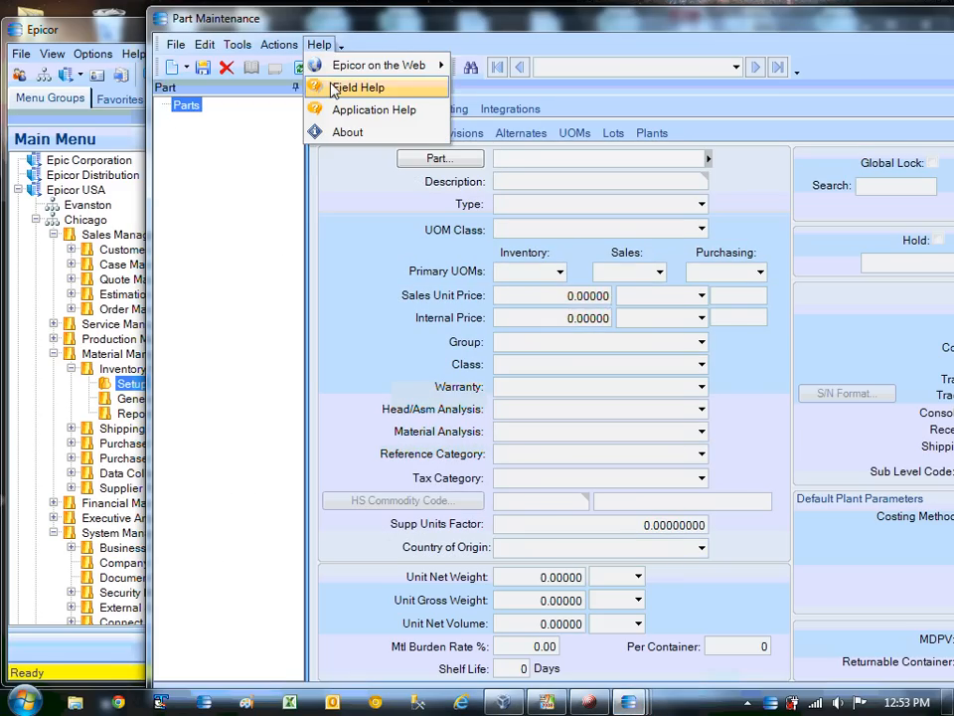
left_click(335, 88)
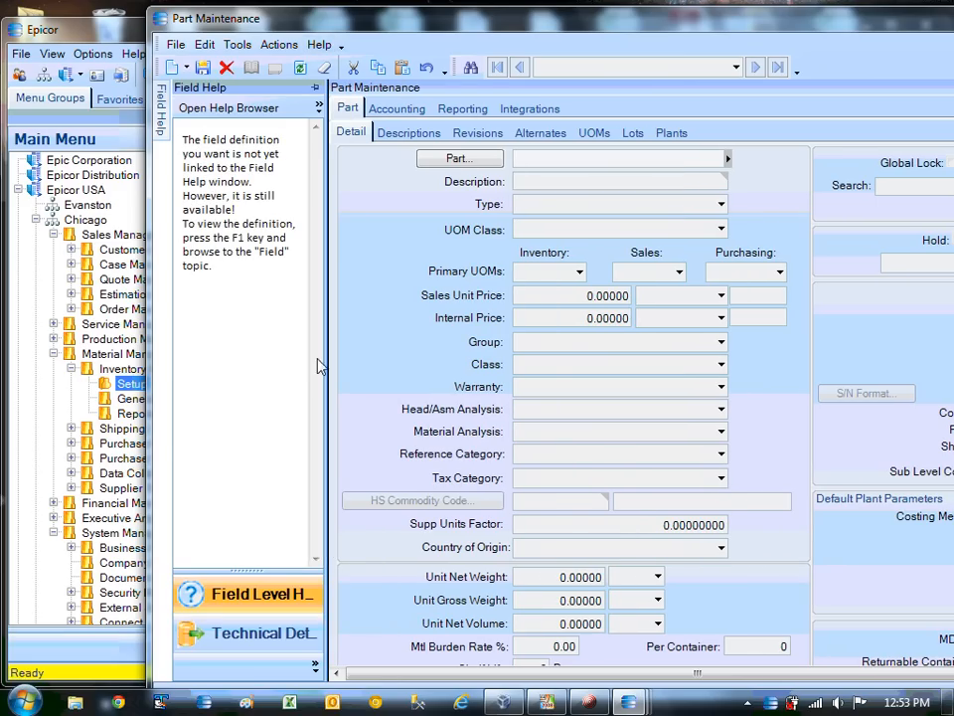
left_click(252, 641)
left_click(314, 89)
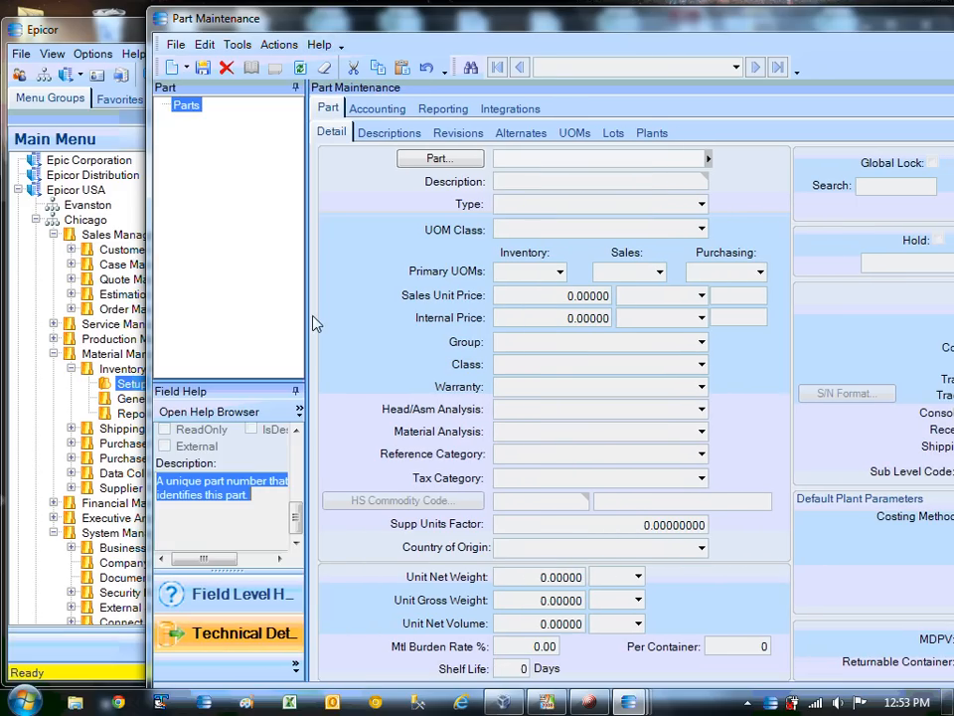
left_click_drag(315, 324, 509, 325)
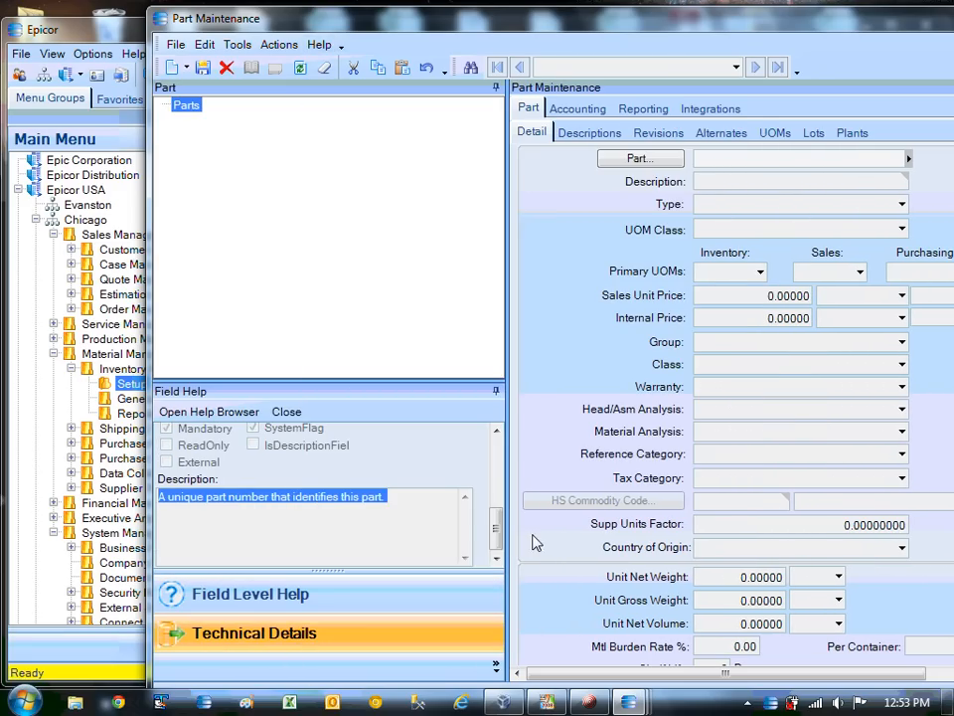
left_click_drag(498, 535, 499, 447)
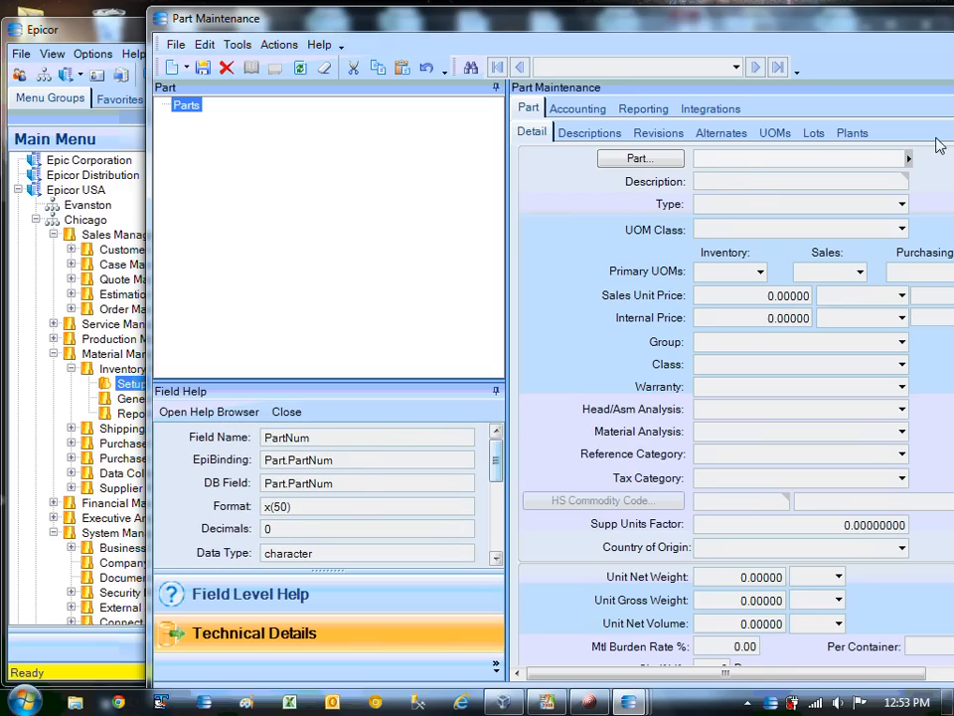
Step: Read the Description field's database binding, Part.PartDescription, then go to the Plants tab
left_click(740, 182)
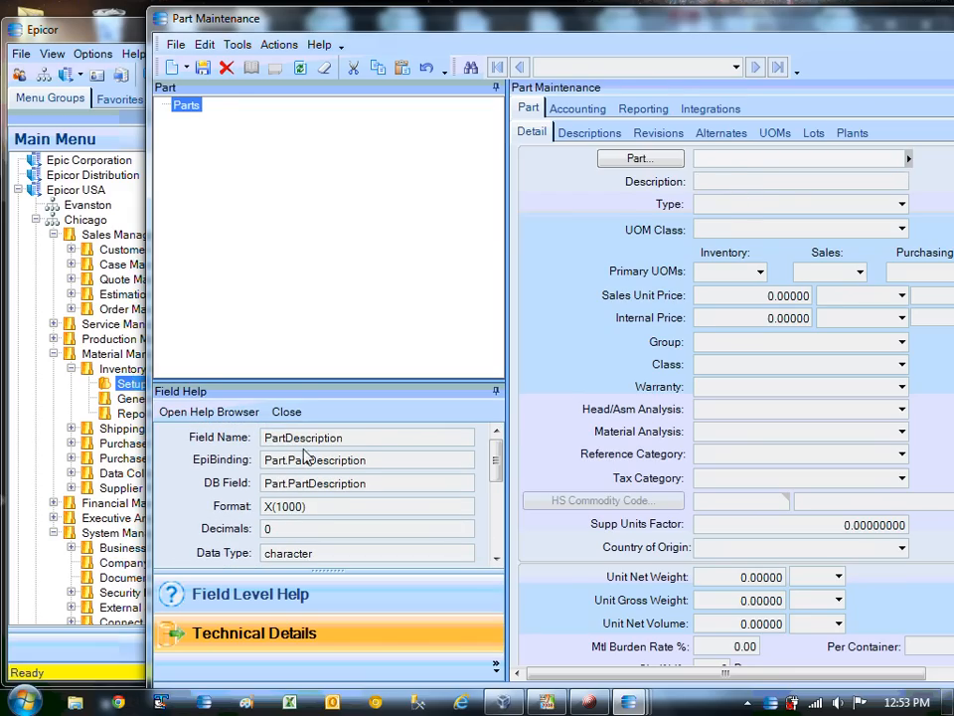
left_click(266, 479)
left_click_drag(265, 485, 281, 488)
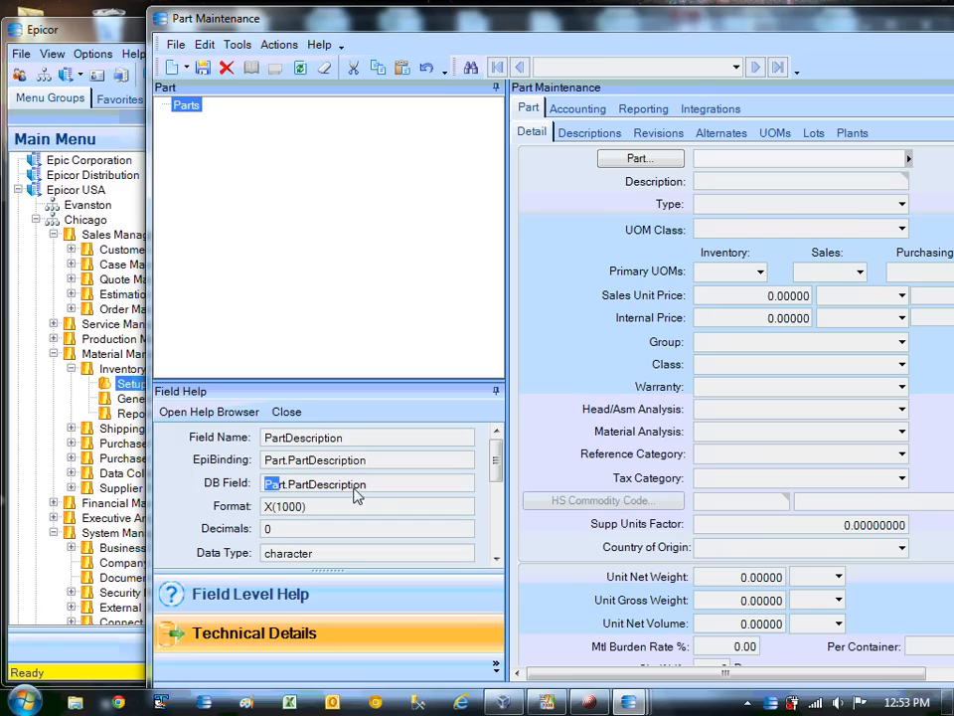
left_click_drag(375, 492, 294, 490)
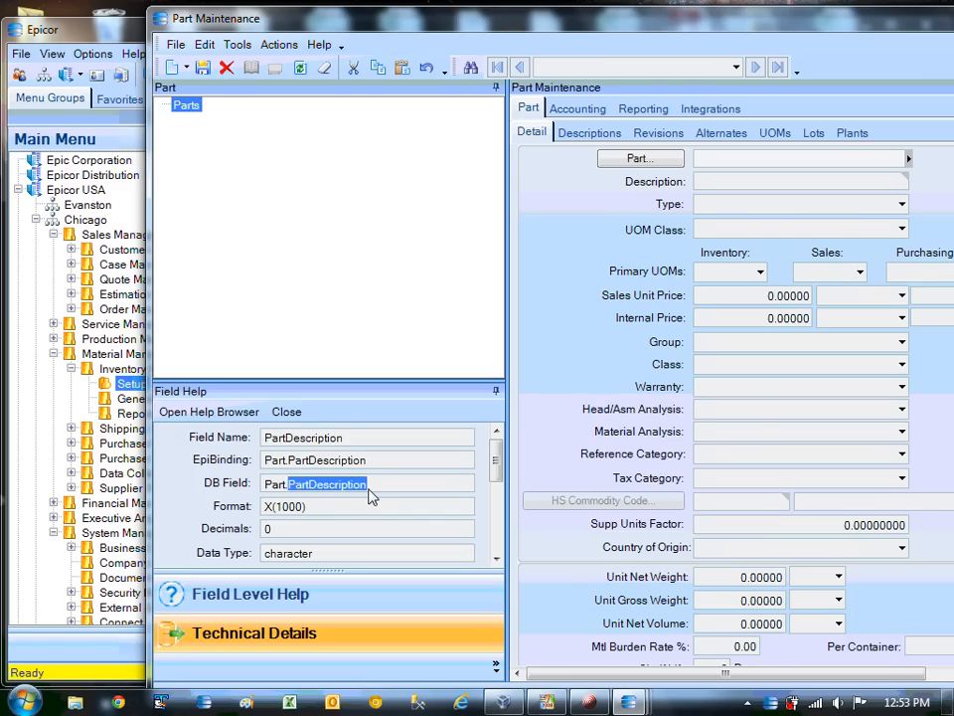
left_click(853, 133)
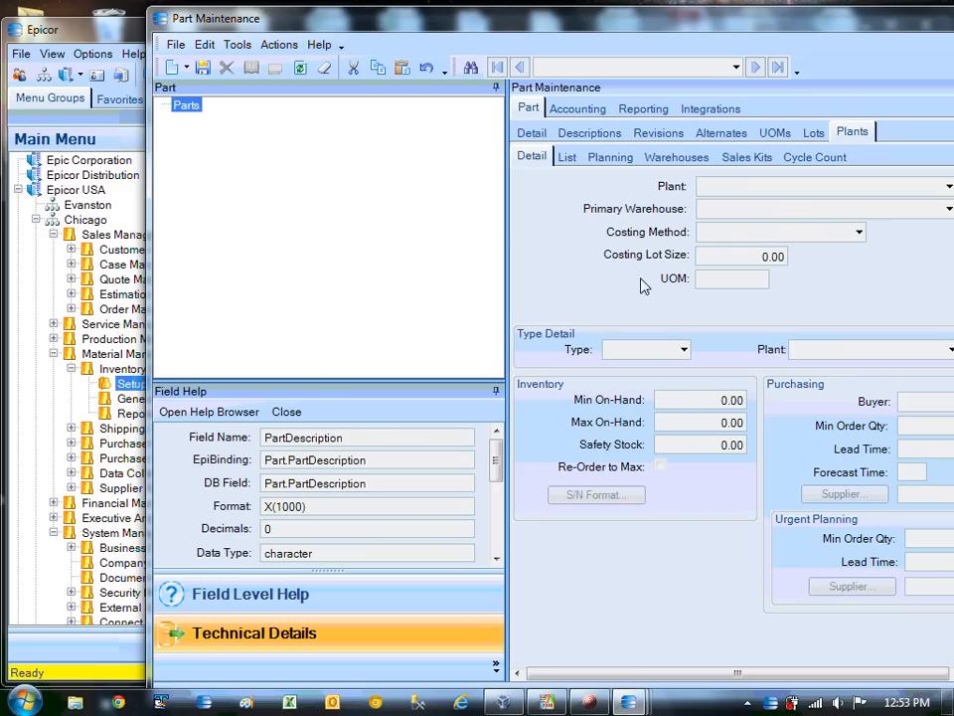
Step: Show field help for Min On-Hand and select its MinimumQty column name
left_click(708, 400)
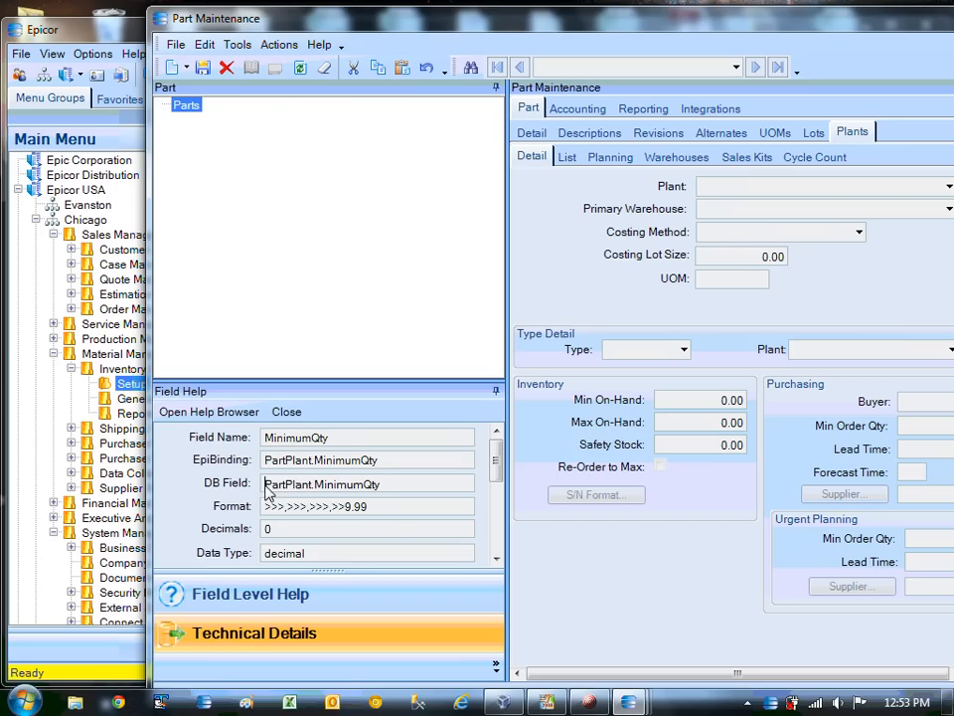
left_click_drag(267, 486, 317, 489)
left_click_drag(390, 488, 322, 486)
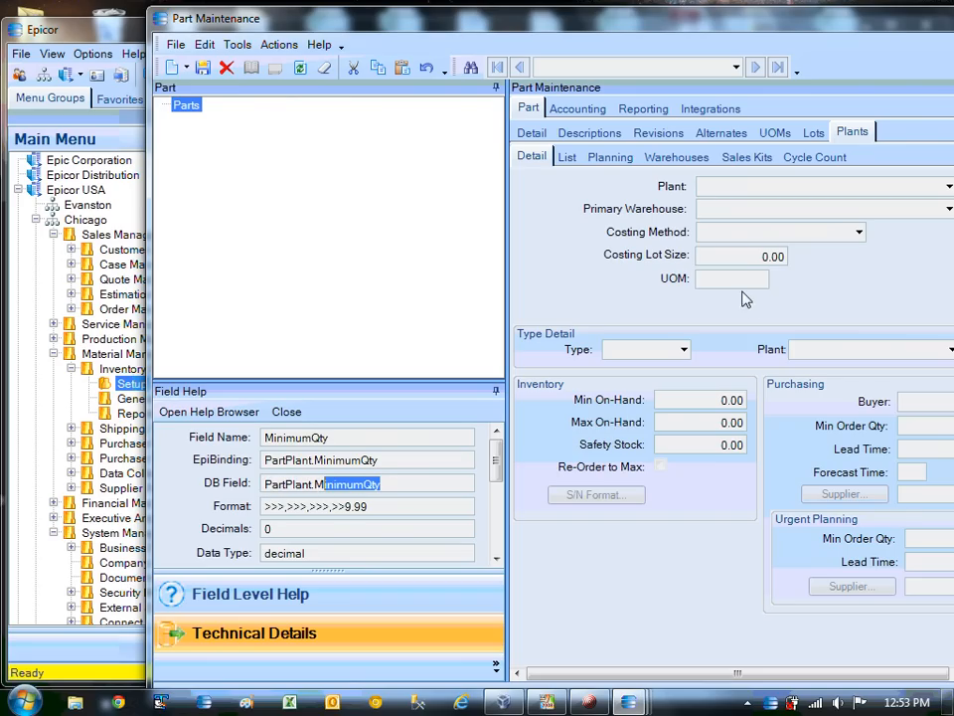
Step: Show field help for the warehouse Primary Bin field and select its PartWhse.PrimBinNum binding
left_click(680, 159)
left_click(631, 182)
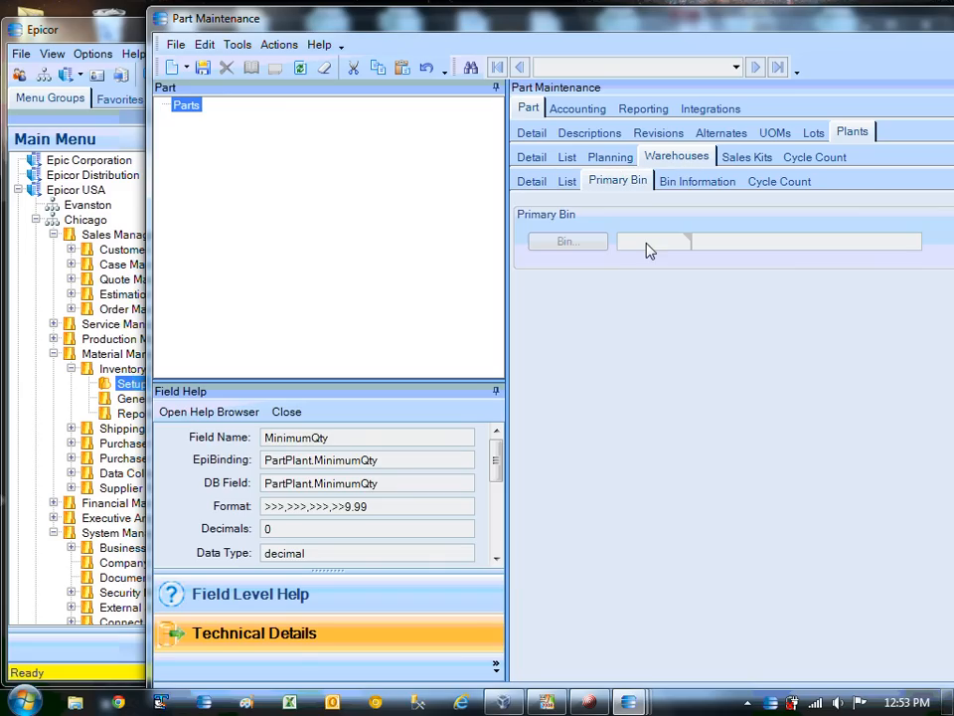
left_click(648, 247)
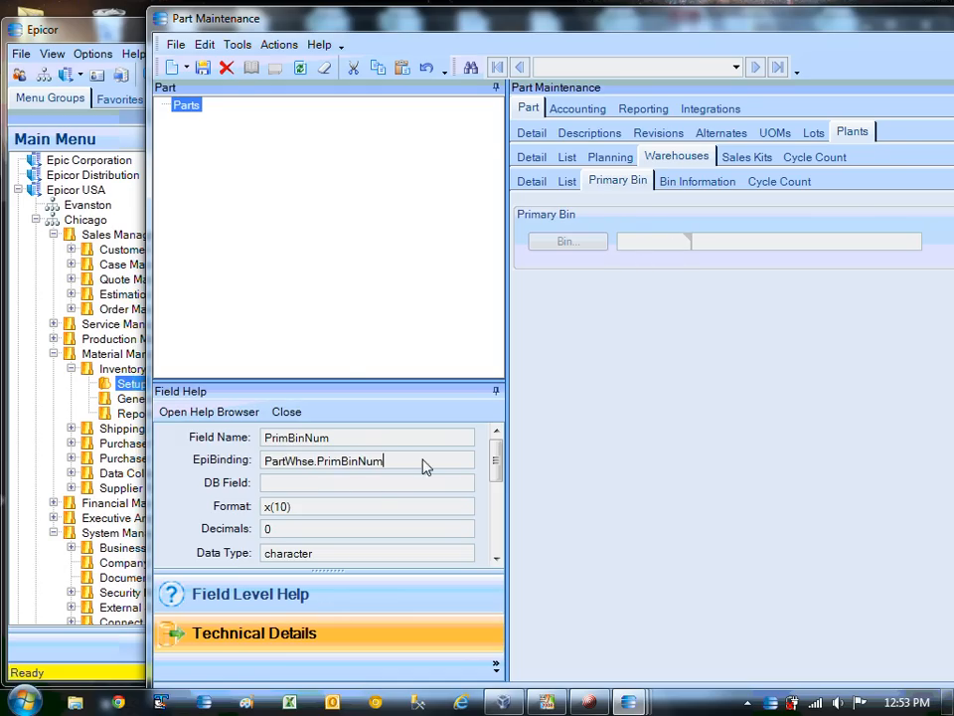
left_click_drag(427, 463, 249, 463)
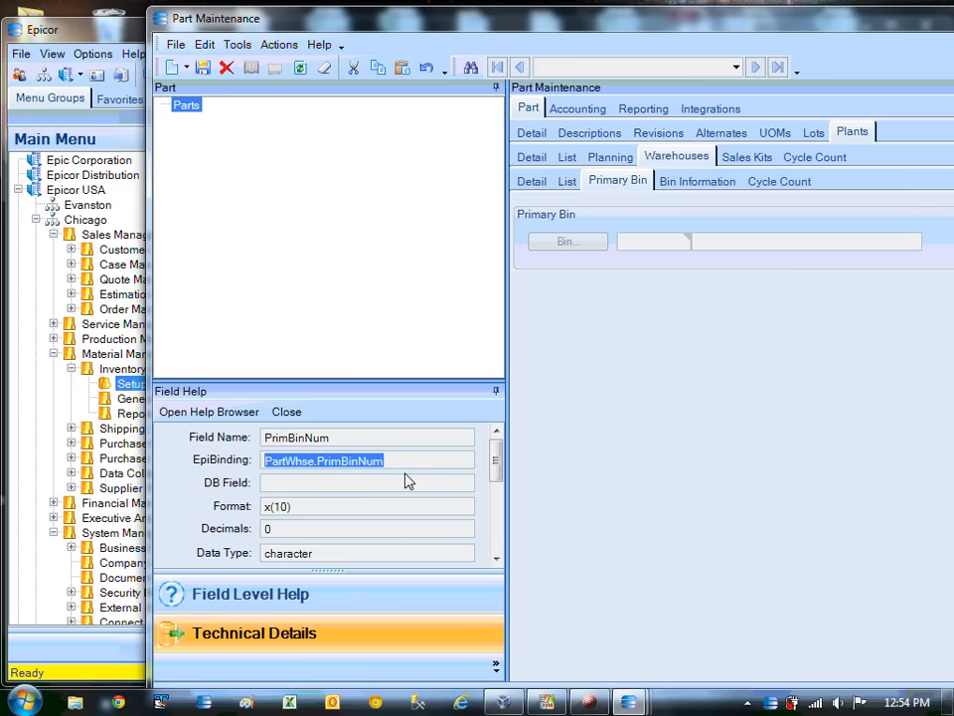
left_click(278, 484)
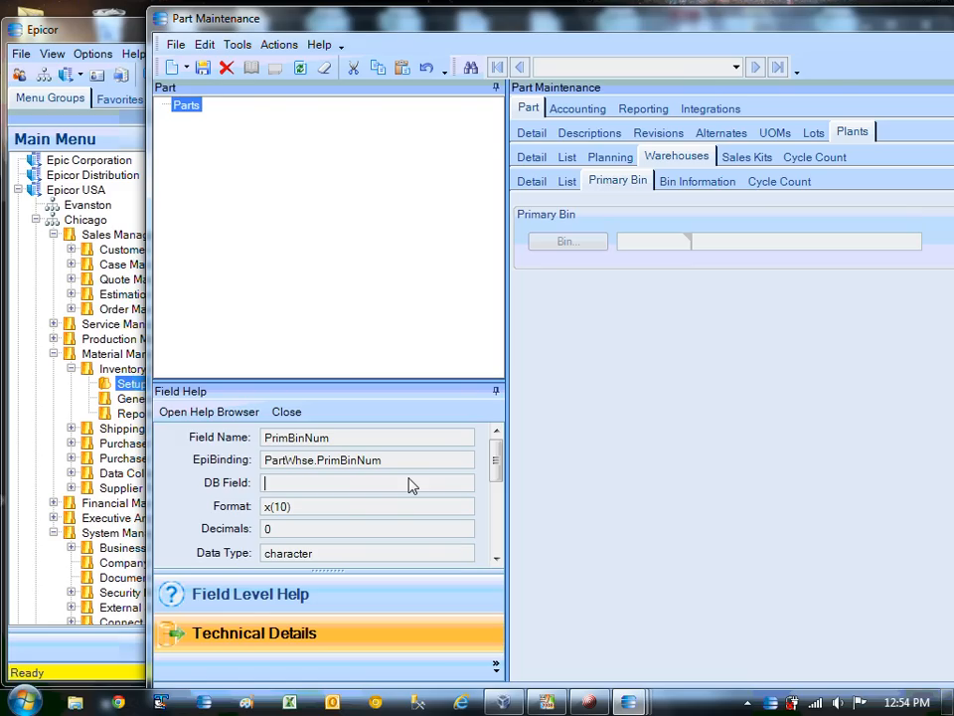
Step: Review the PartWhse.PrimBinNum binding in Field Help, then return Part Maintenance to its Detail page
left_click_drag(497, 458, 497, 524)
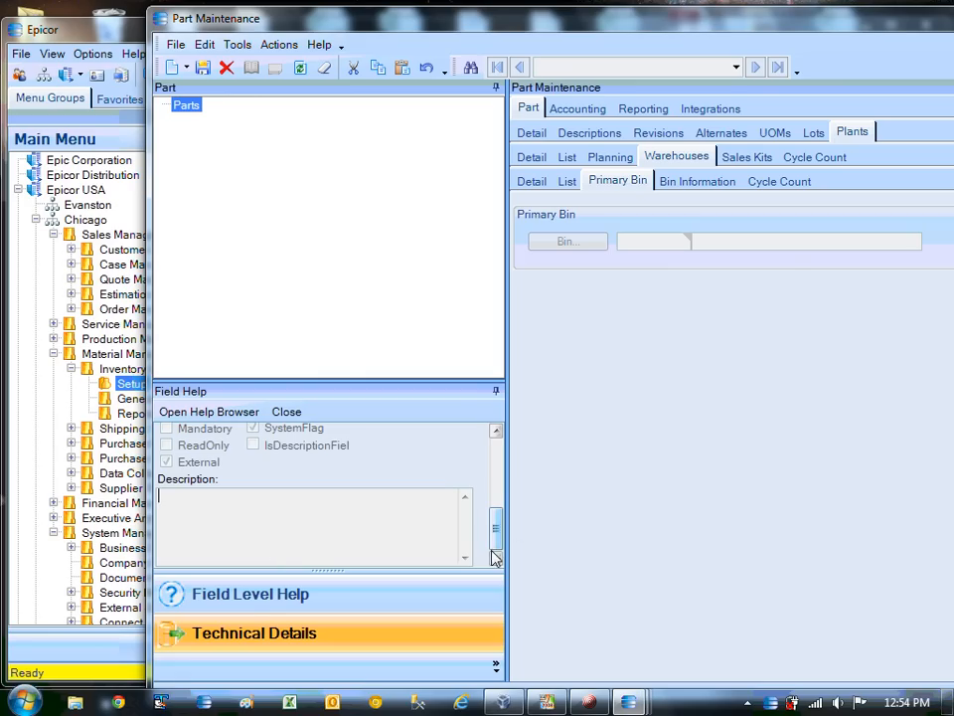
scroll(497, 542, "up", 3)
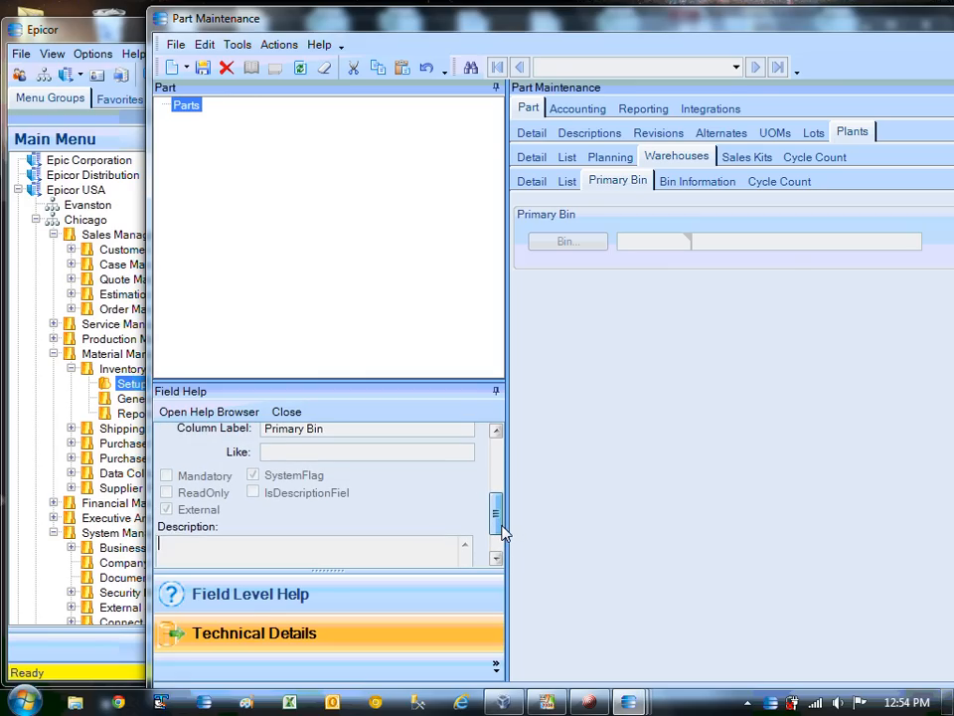
left_click_drag(501, 527, 503, 489)
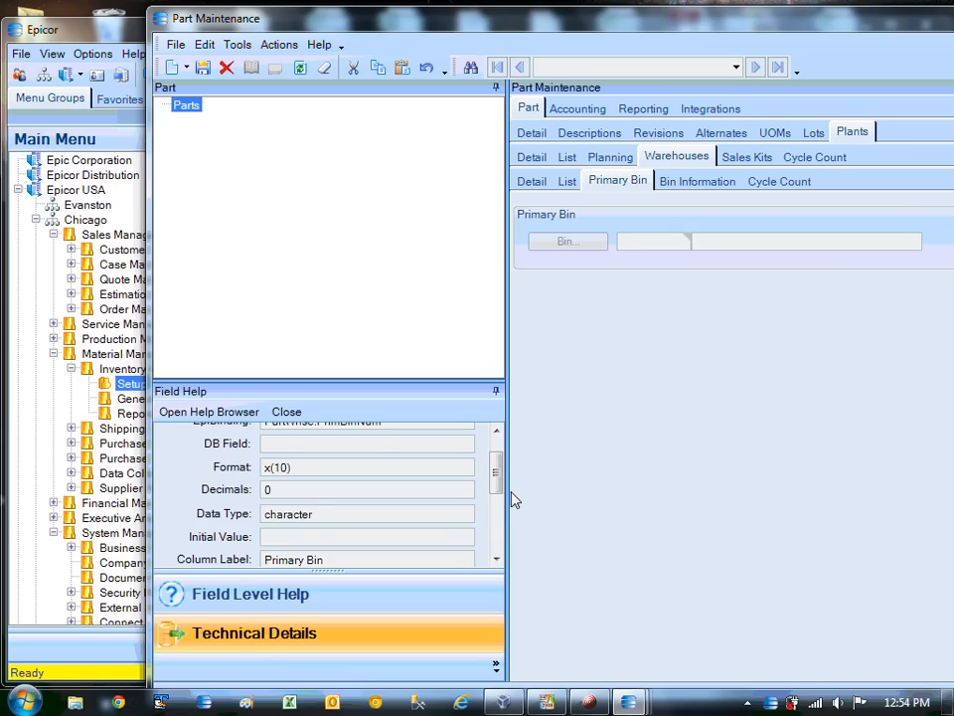
left_click_drag(500, 477, 498, 458)
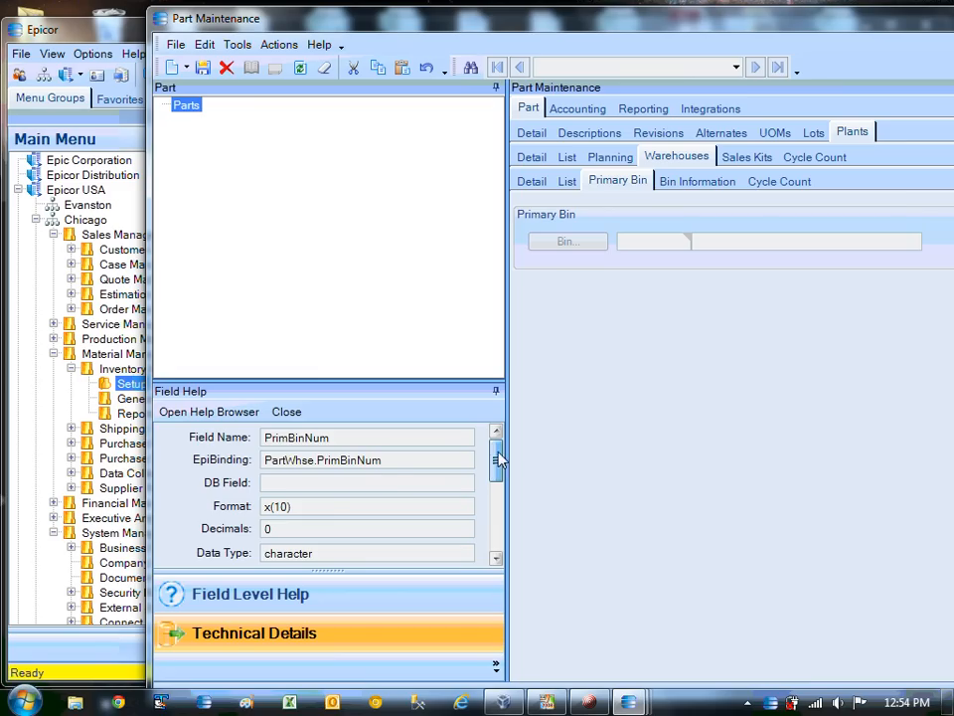
double_click(285, 462)
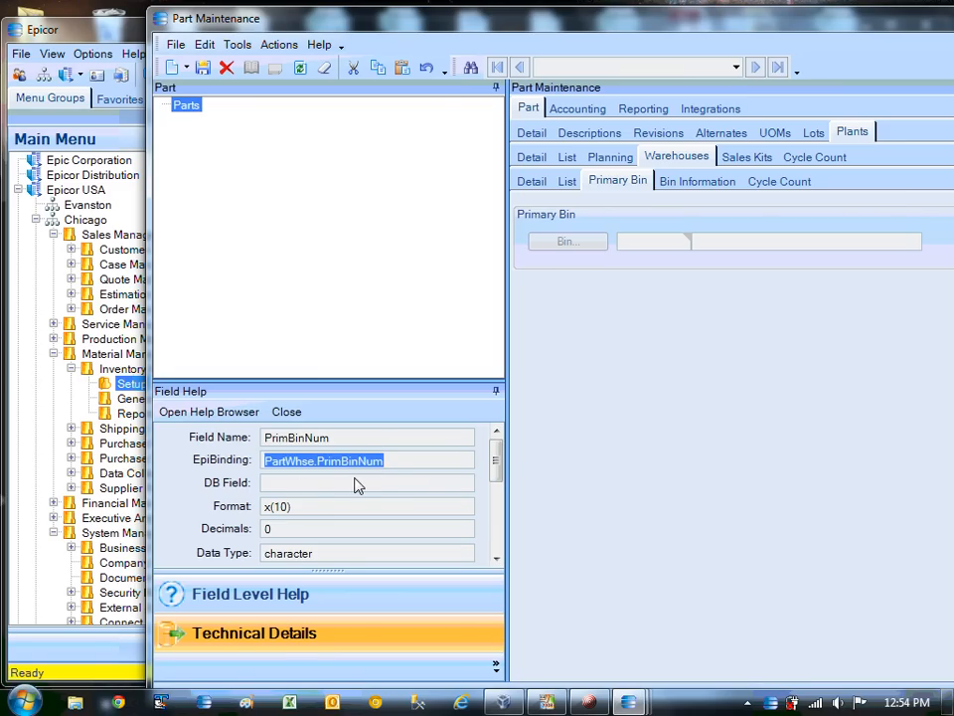
left_click(293, 487)
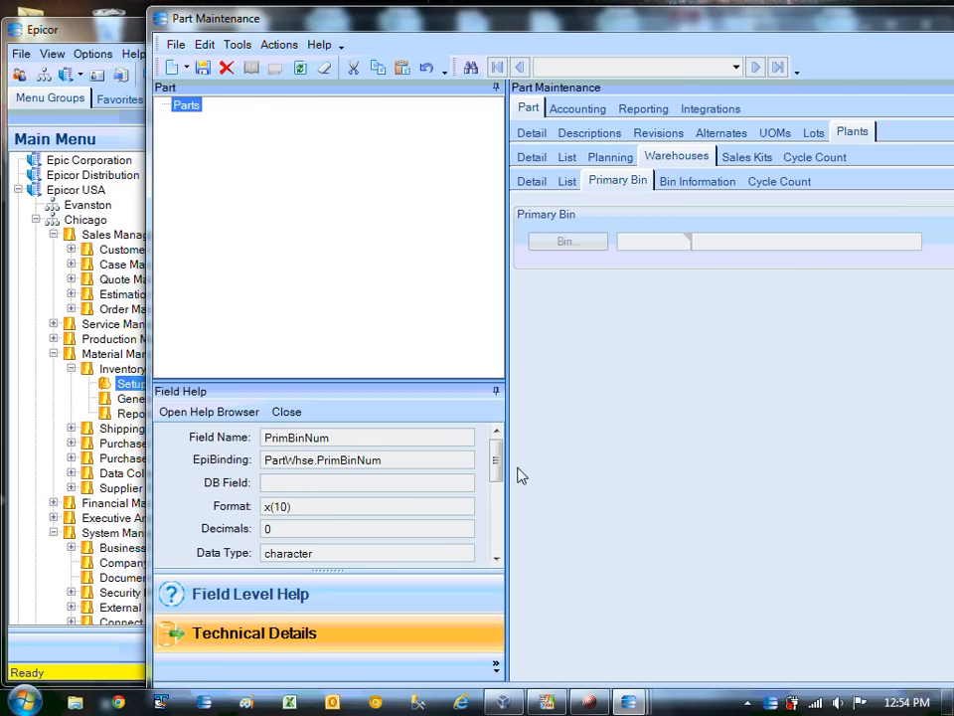
mouse_move(496, 464)
left_mouse_down()
mouse_move(495, 522)
mouse_move(496, 452)
left_mouse_up()
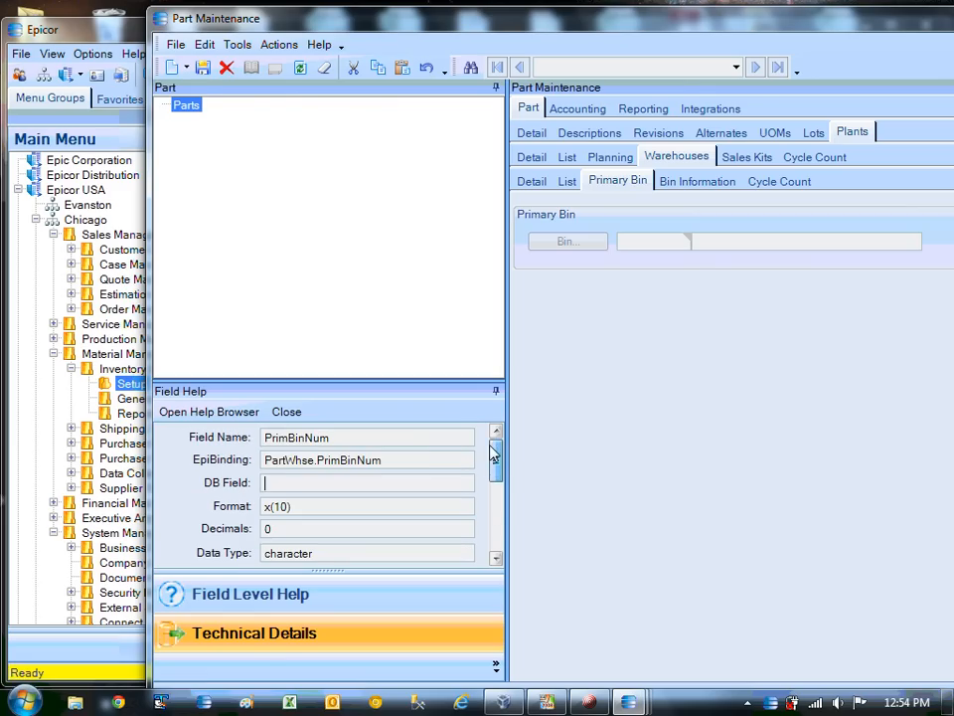
left_click(422, 458)
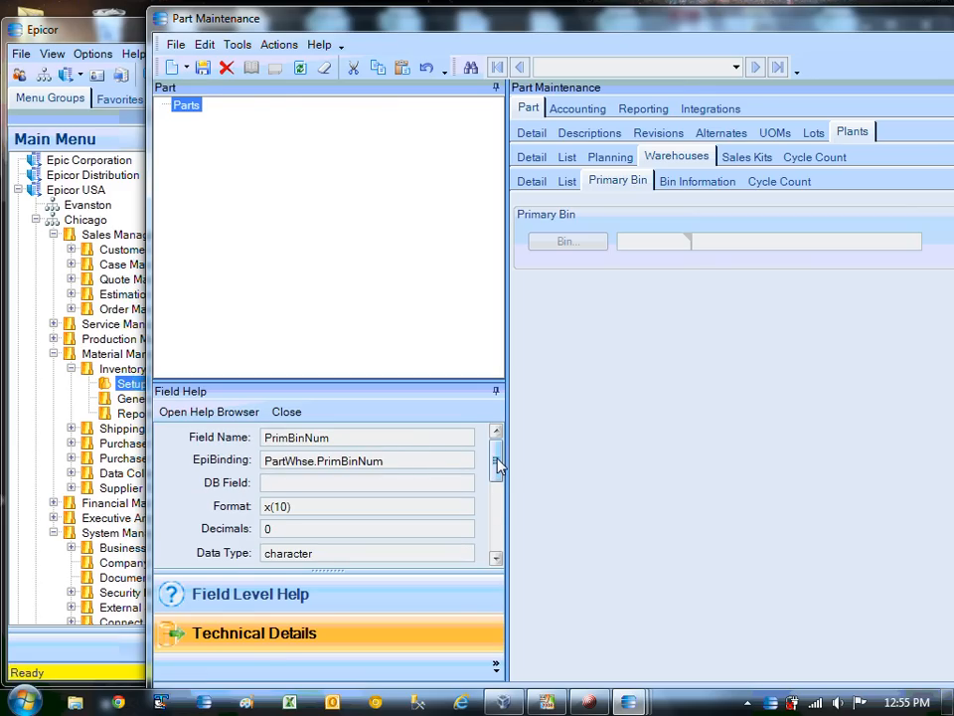
left_click(534, 135)
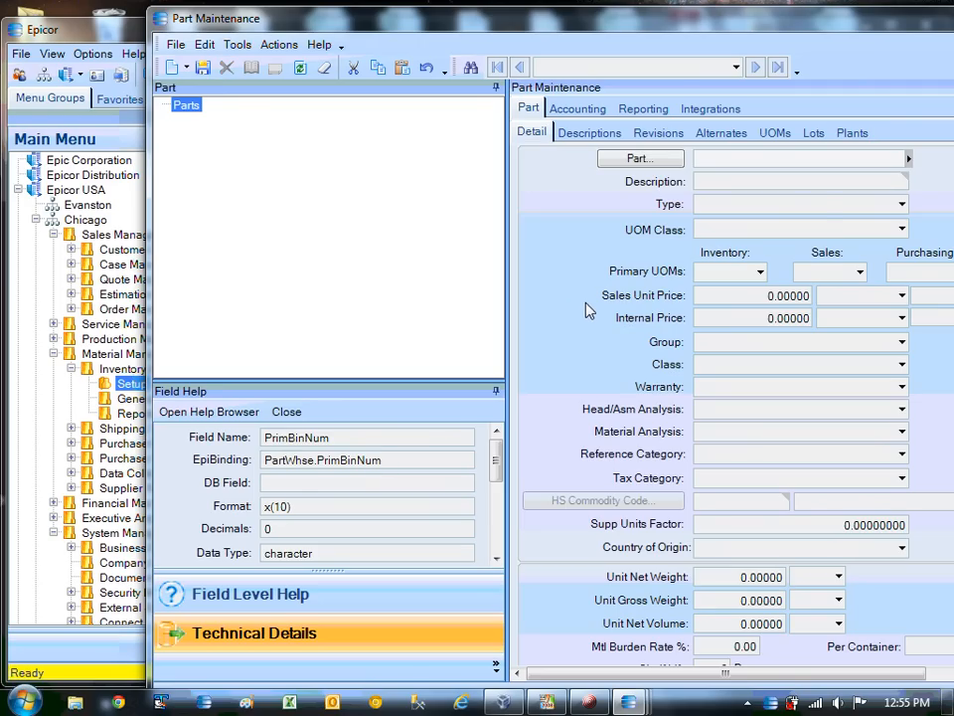
left_click_drag(803, 54, 741, 112)
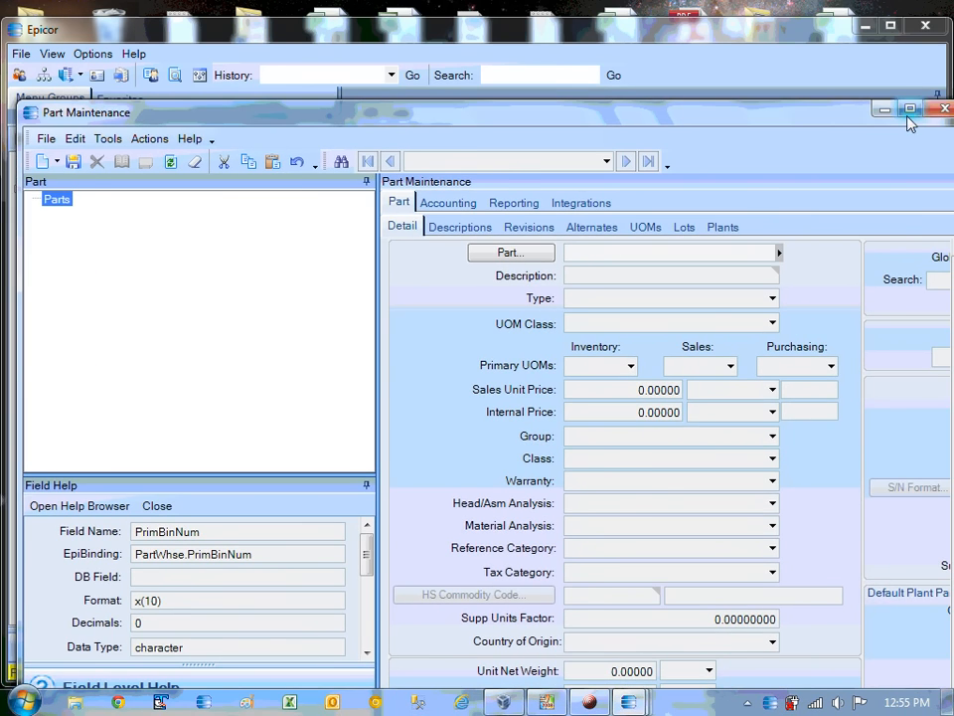
Step: Drag PartPlant onto the eugpart diagram beside Part and select their Company/PartNum link
left_click(945, 110)
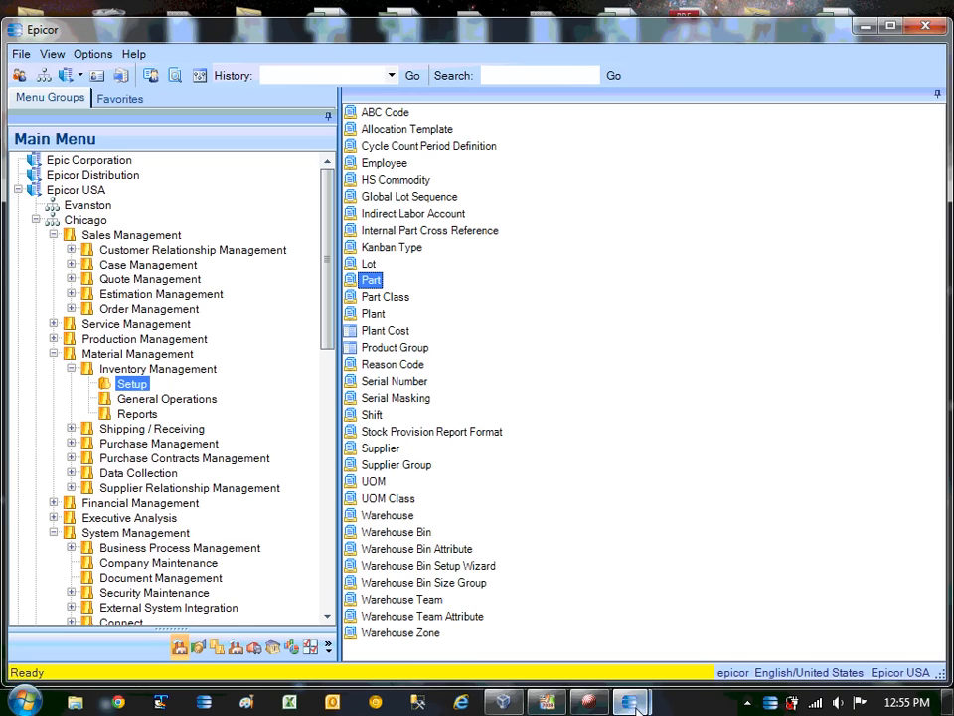
left_click(725, 635)
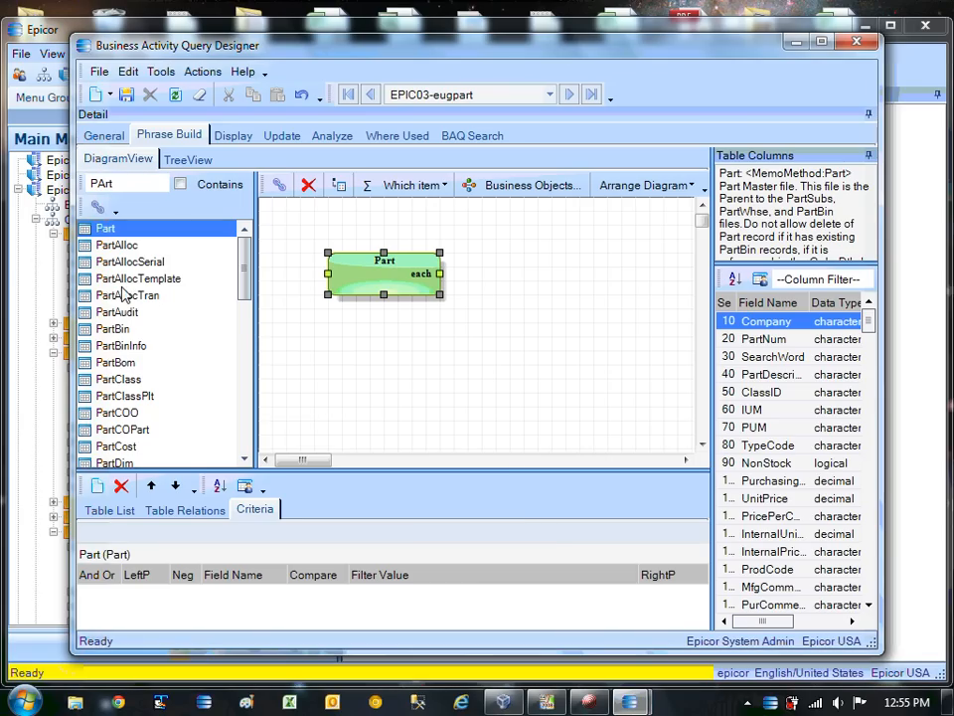
scroll(238, 294, "down", 2)
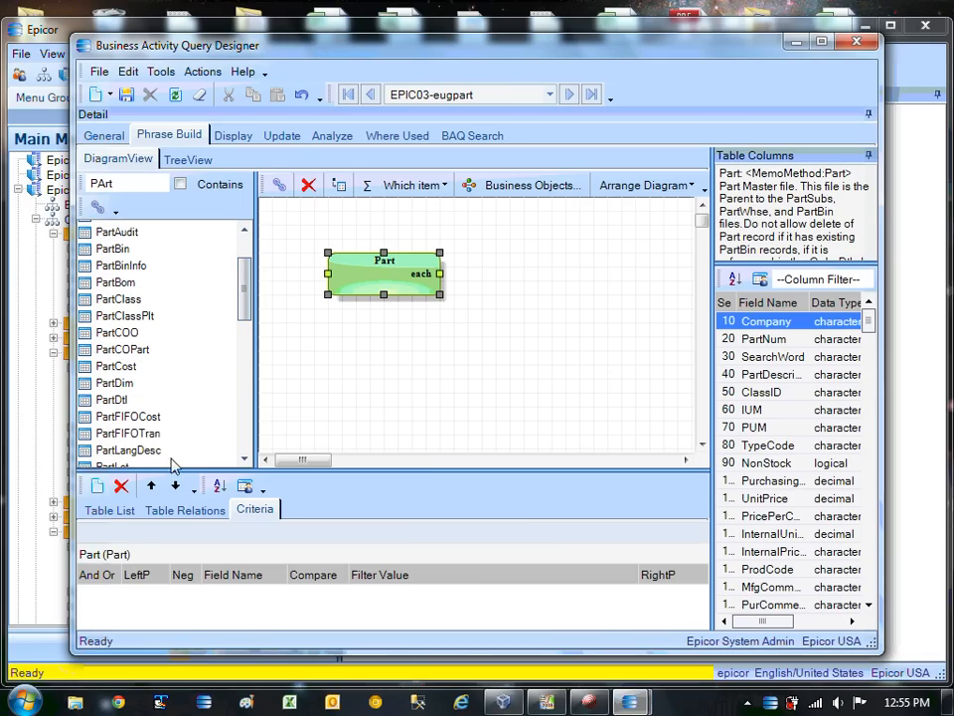
left_click_drag(248, 304, 245, 378)
left_click(122, 368)
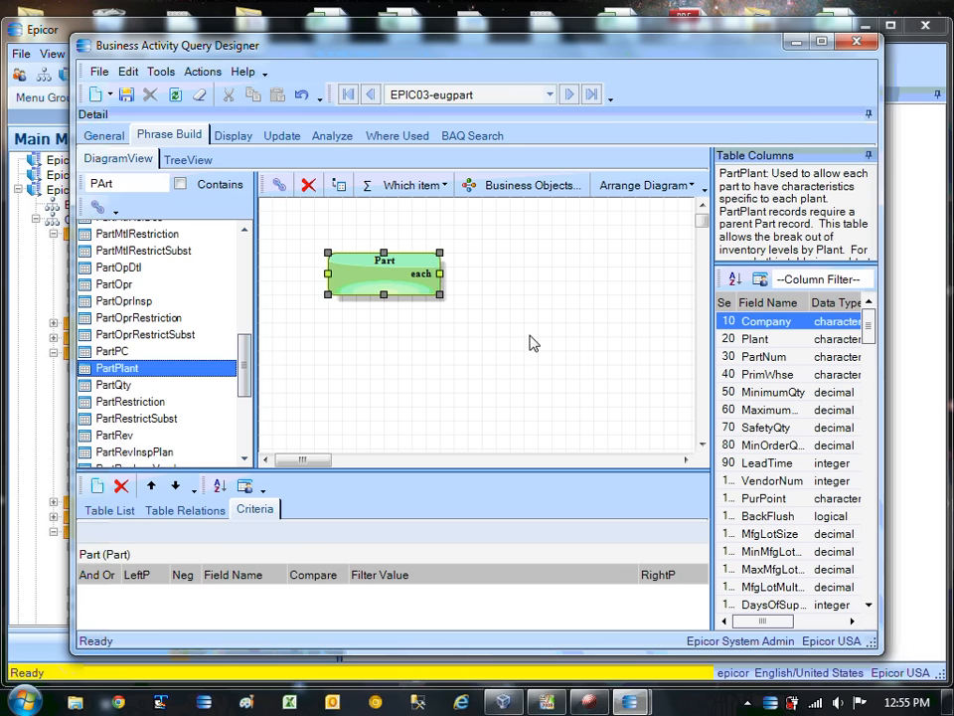
left_click_drag(530, 336, 590, 289)
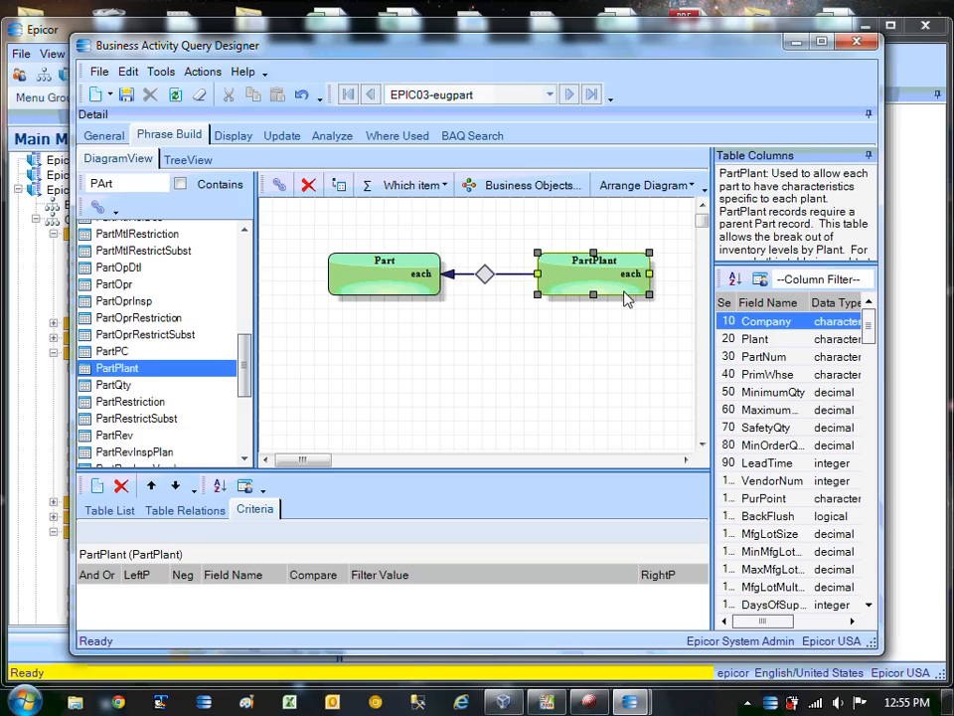
double_click(761, 45)
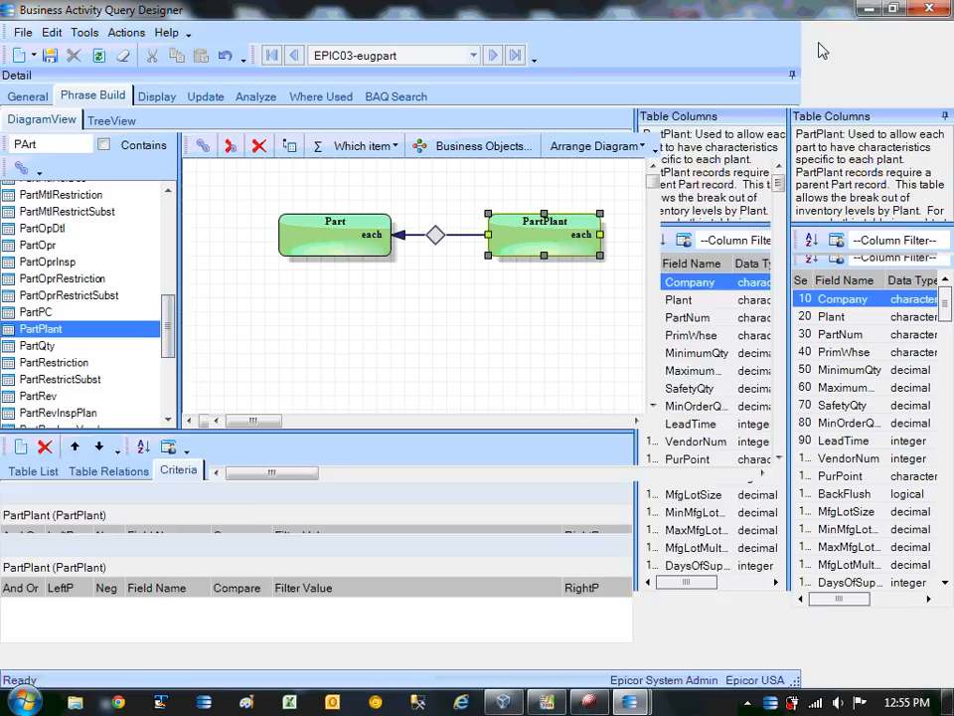
left_click(434, 235)
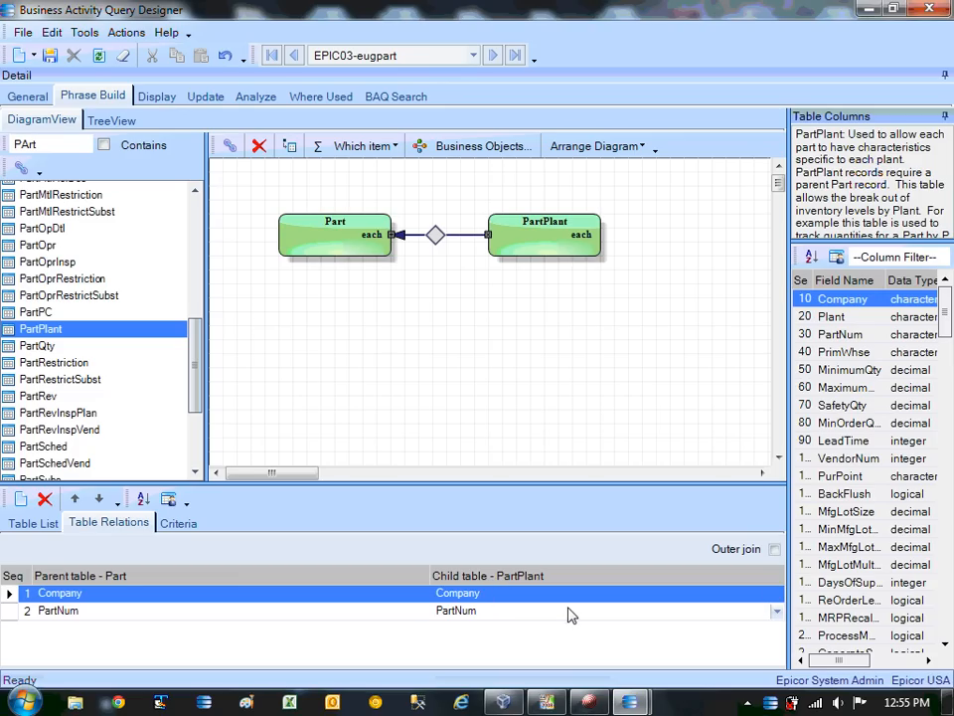
Step: Delete the PartNum and Company join conditions and remove the Part–PartPlant link
left_click(10, 614)
left_click(45, 499)
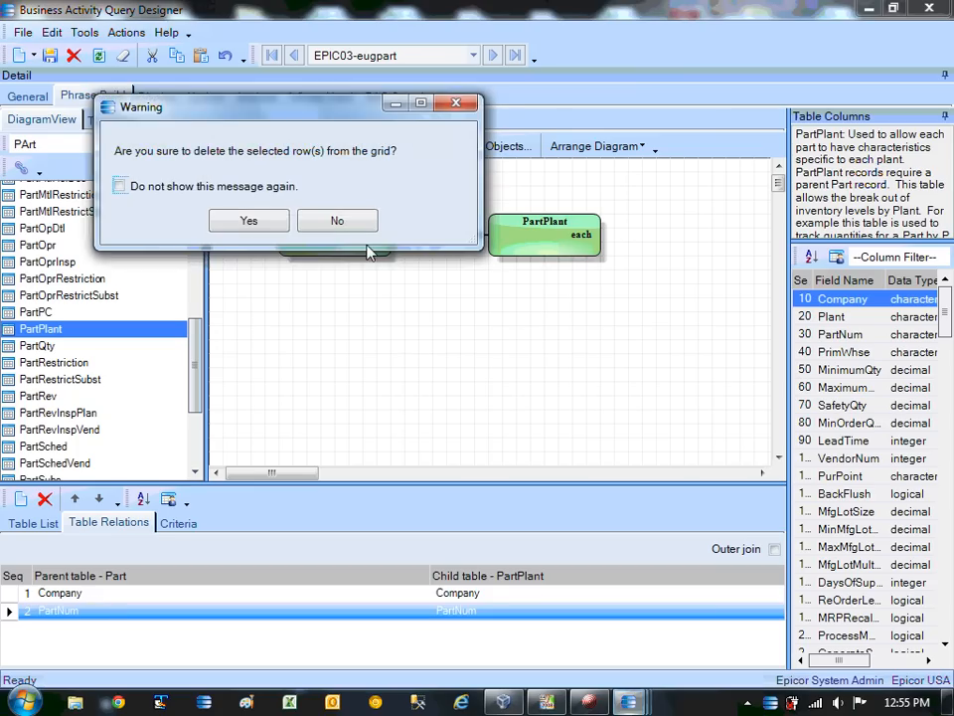
left_click(249, 221)
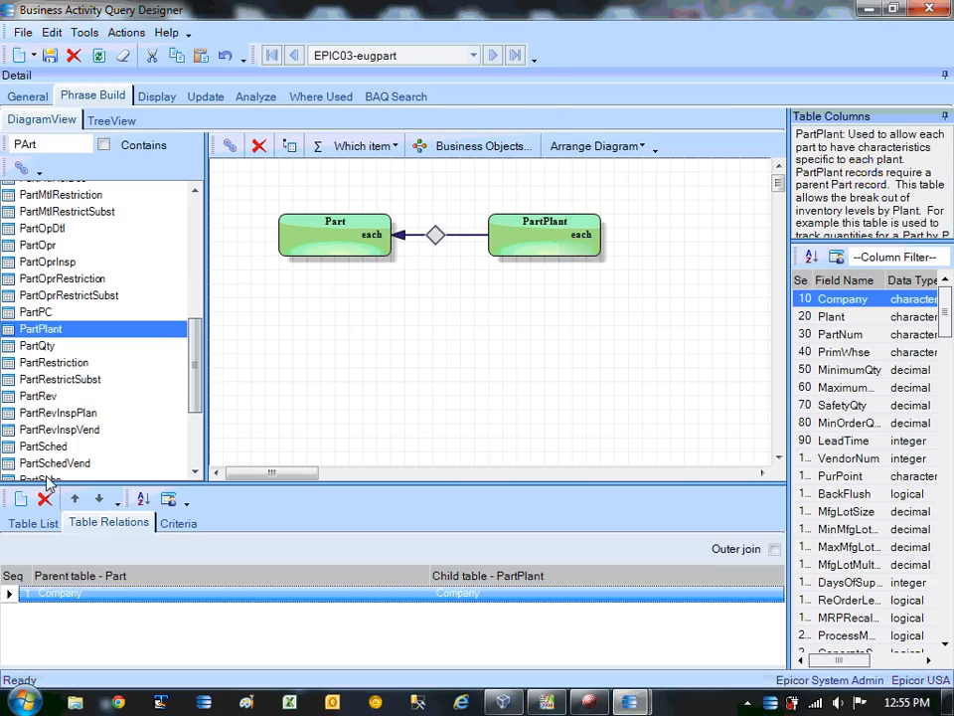
left_click(45, 499)
left_click(272, 240)
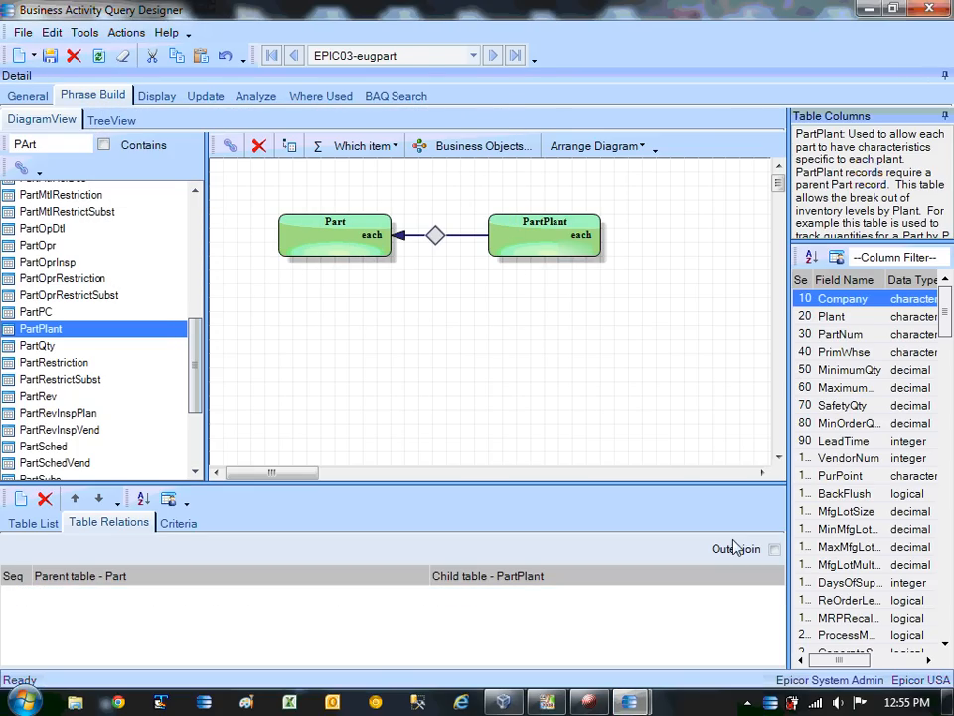
left_click(448, 236)
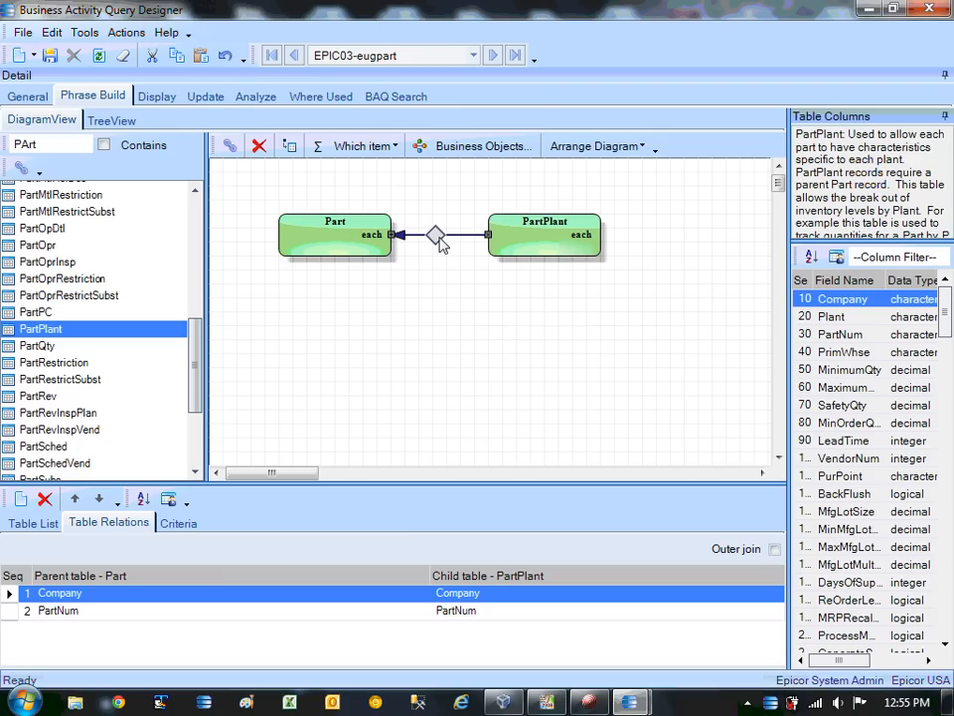
key("Delete")
Step: Redraw the PartPlant-to-Part link, move PartPlant further right, and keep an inner join
left_click_drag(570, 235, 560, 291)
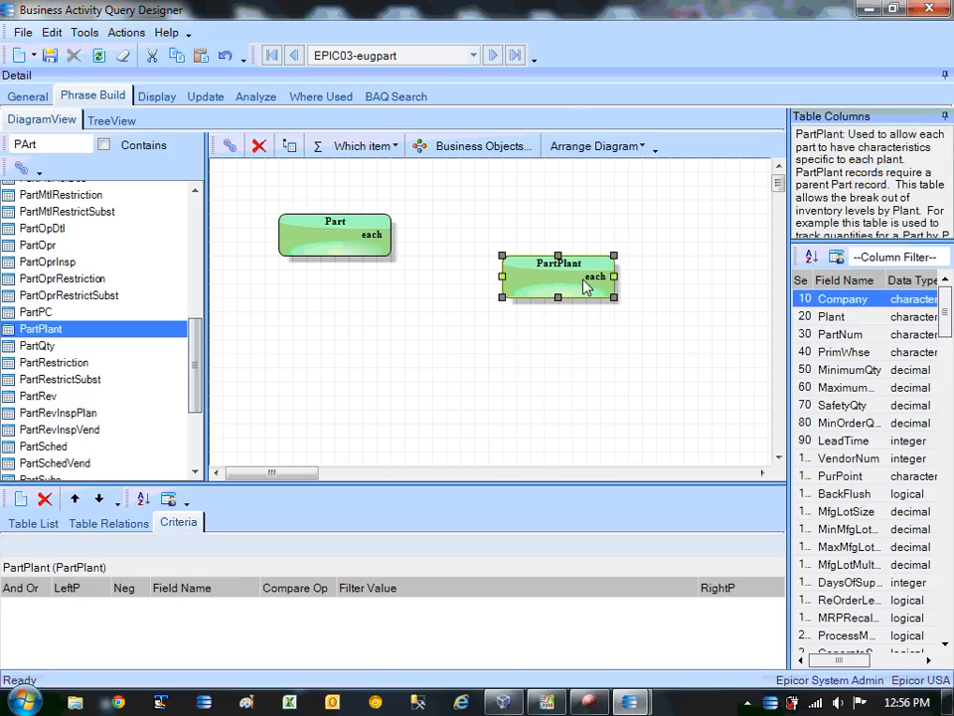
left_click_drag(574, 287, 376, 235)
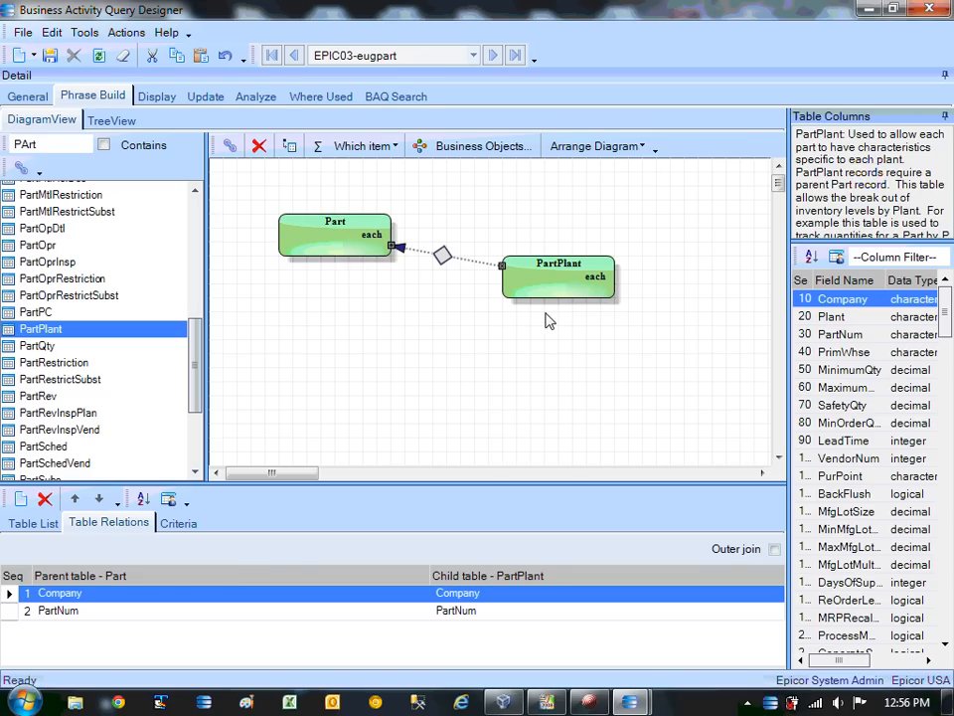
left_click_drag(547, 294, 604, 264)
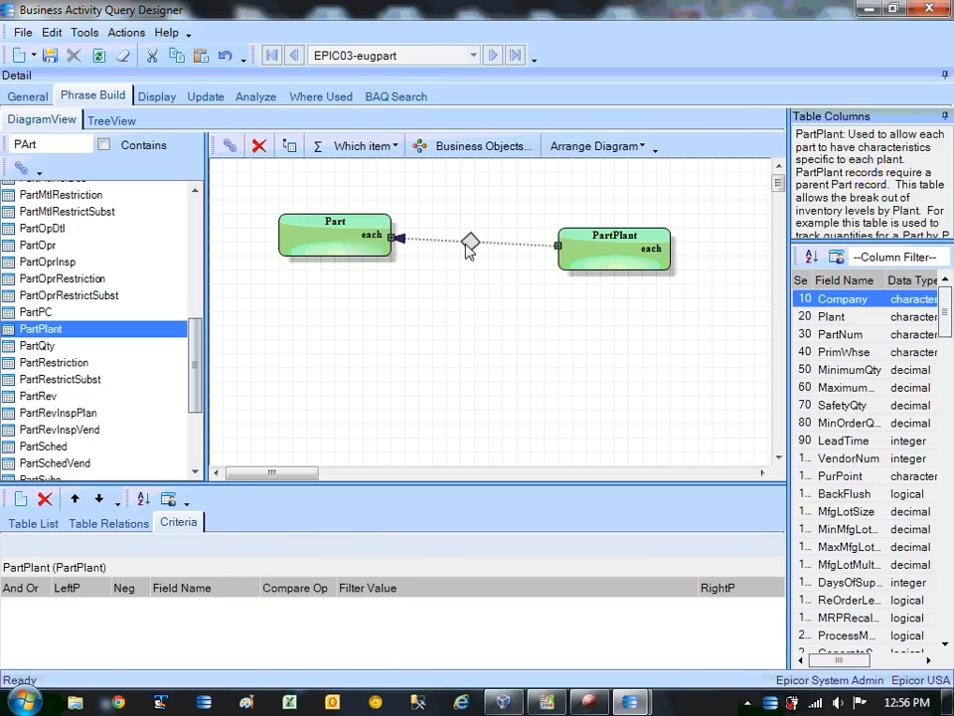
left_click(470, 241)
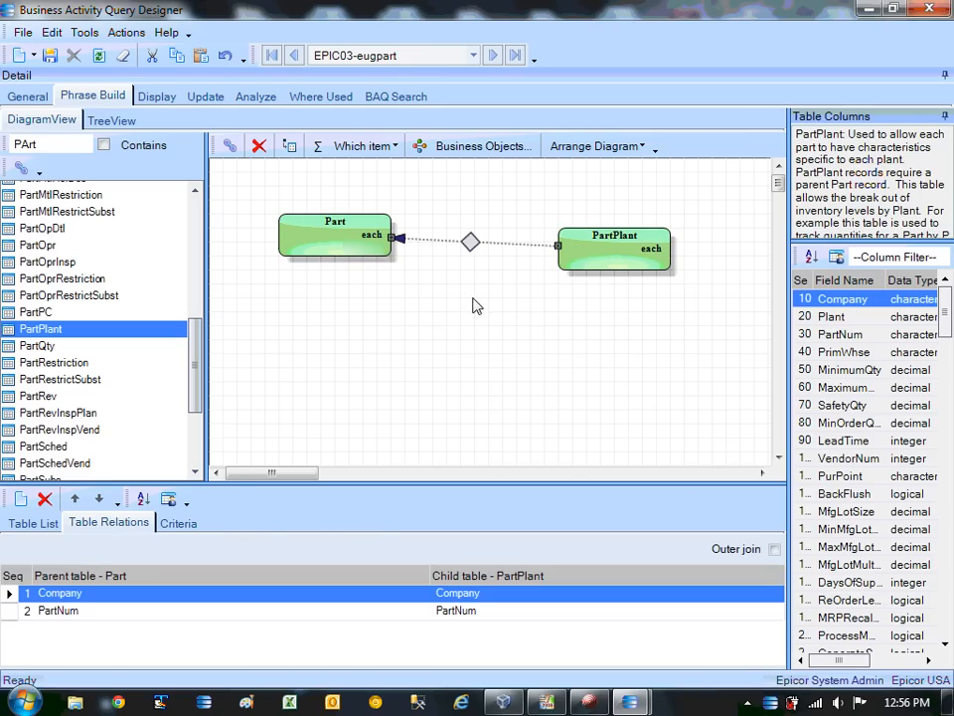
left_click(774, 549)
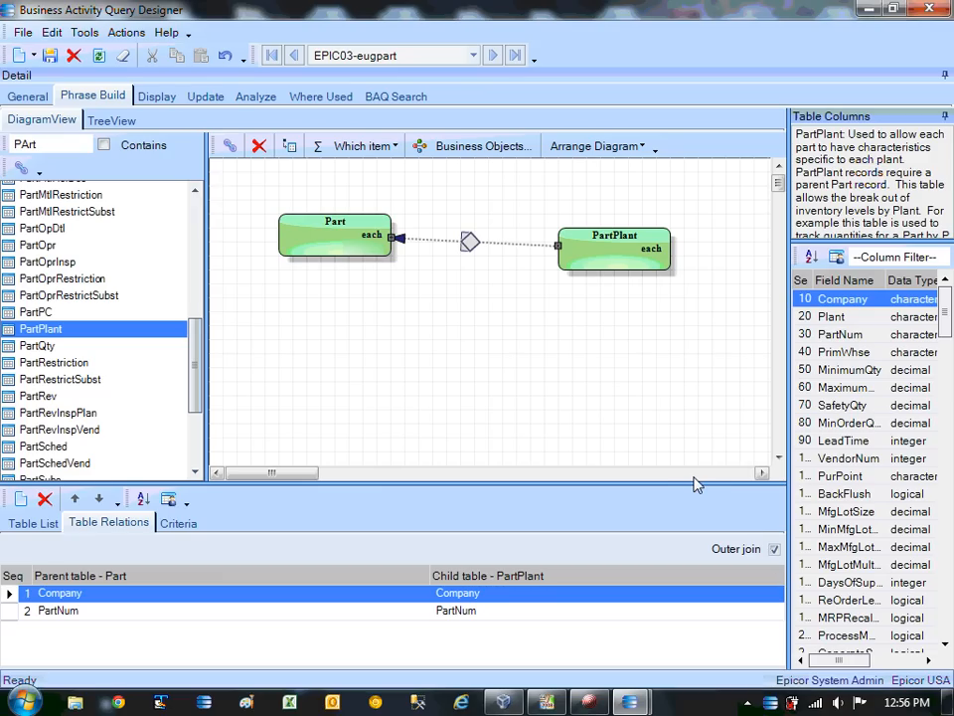
left_click(775, 550)
Step: Search 'vendo' and add the Vendor table, linked to PartPlant on Company and VendorNum
left_click(114, 196)
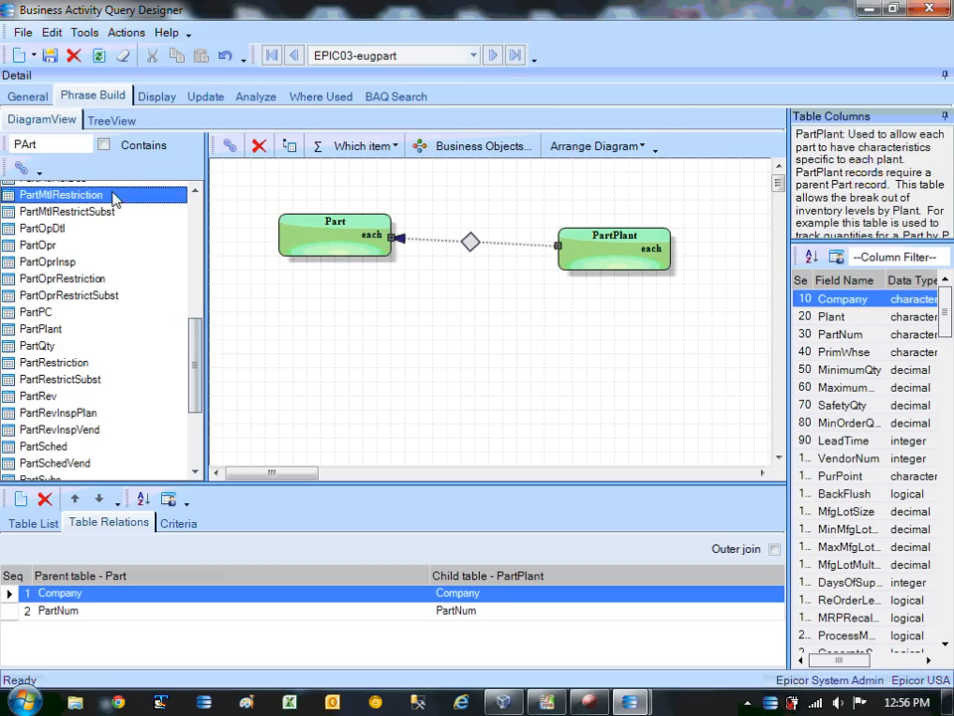
double_click(65, 148)
type("vedn")
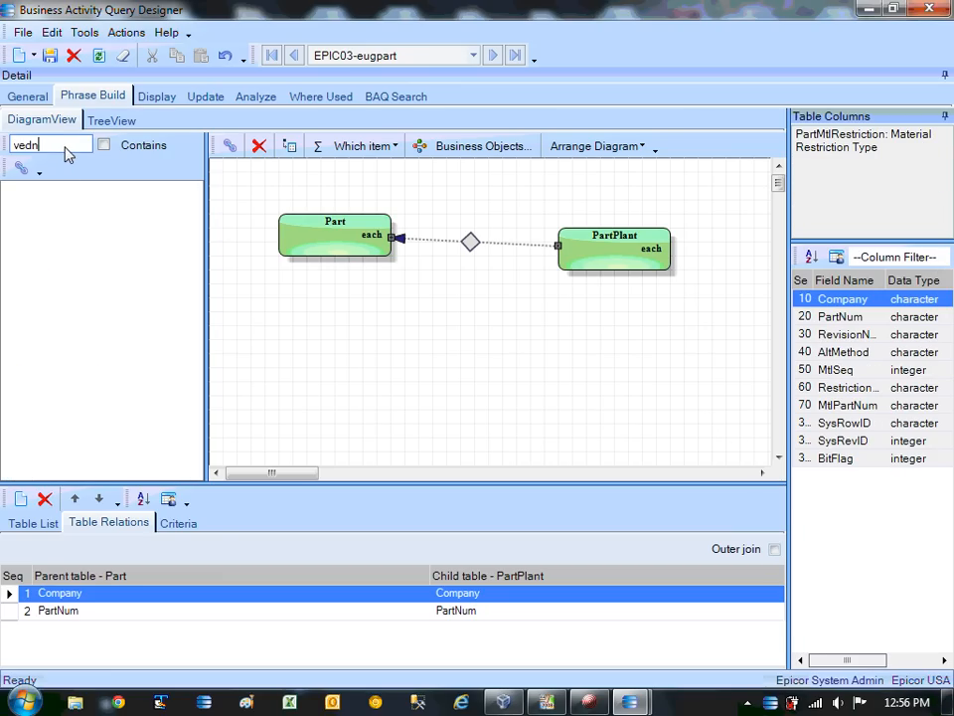
key("BackSpace")
key("BackSpace")
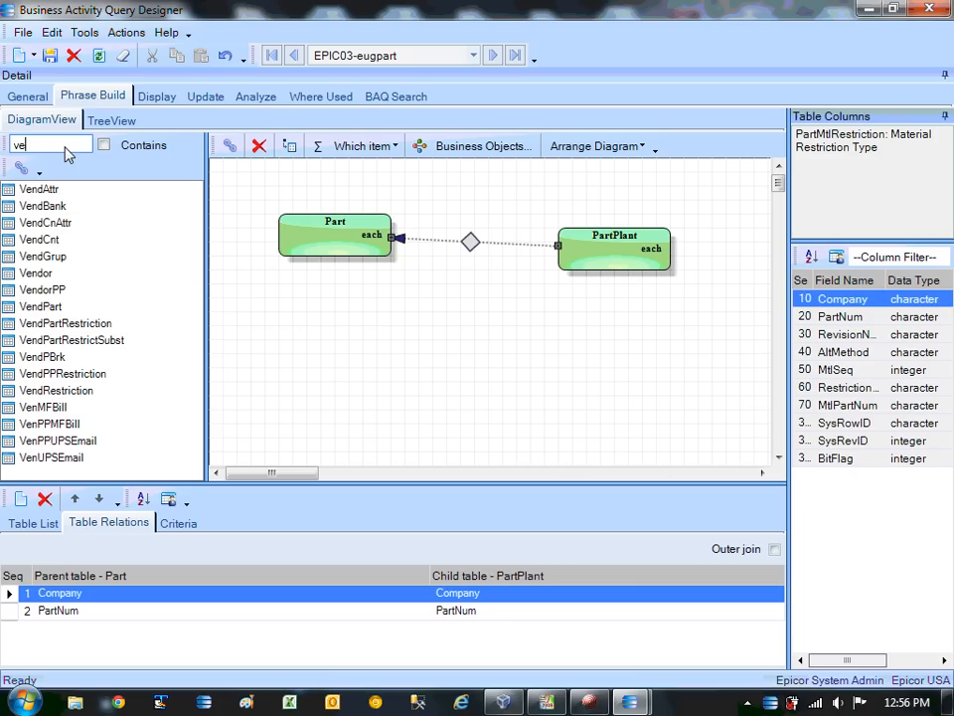
type("ndo")
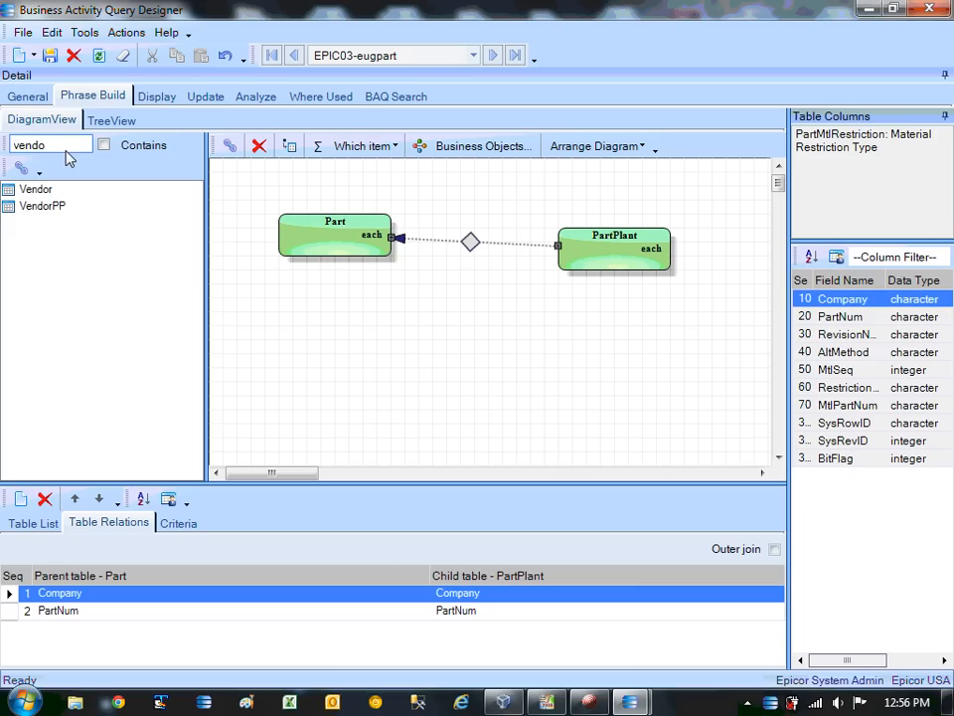
left_click_drag(36, 189, 645, 416)
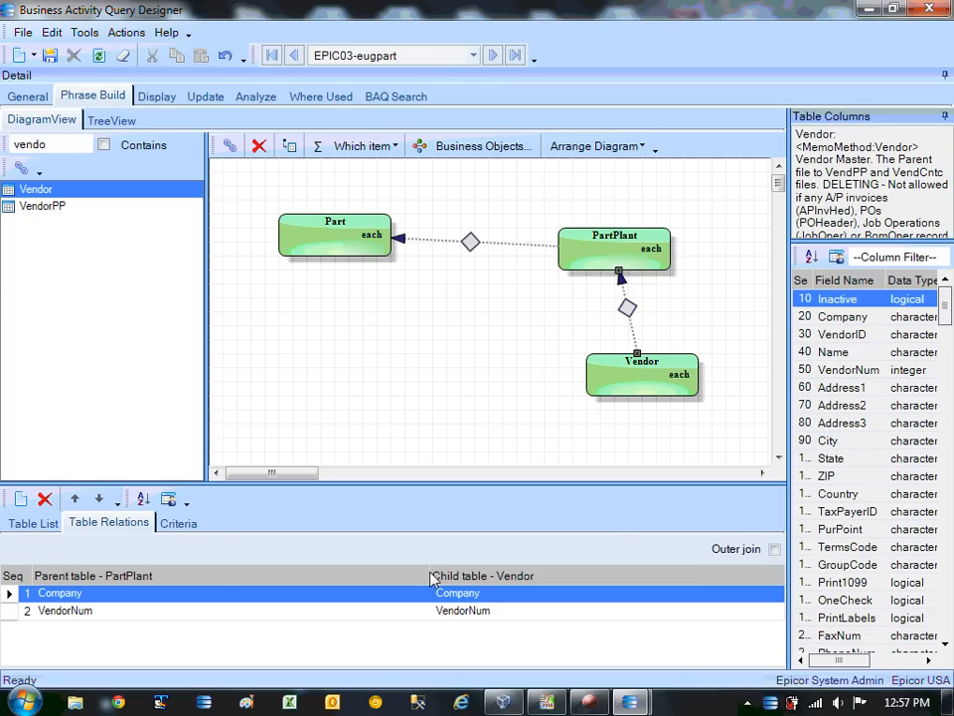
left_click(774, 548)
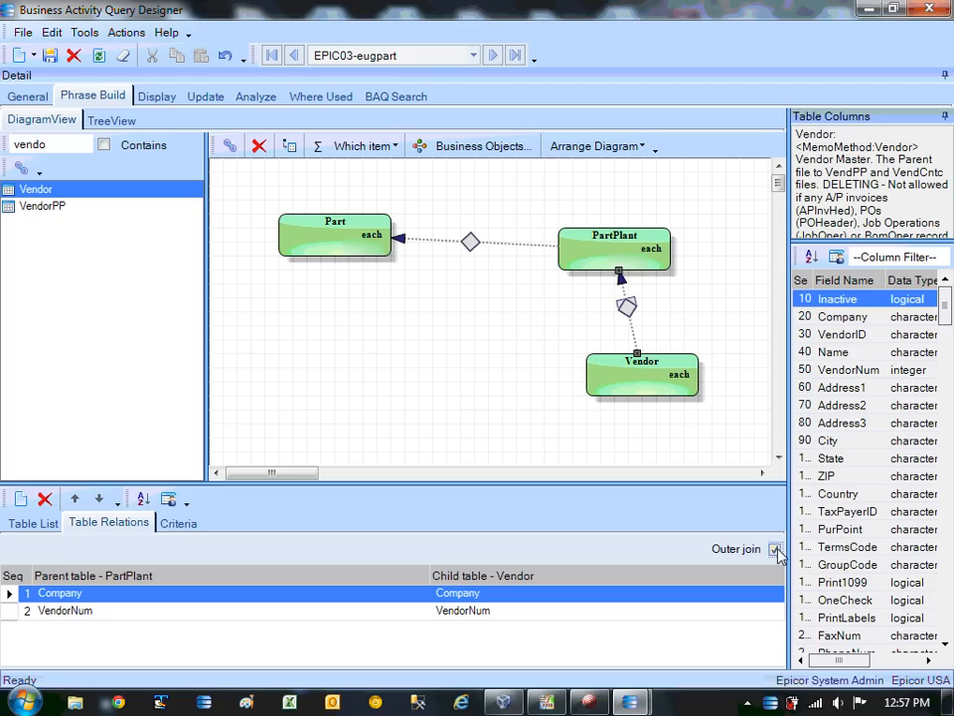
left_click(471, 242)
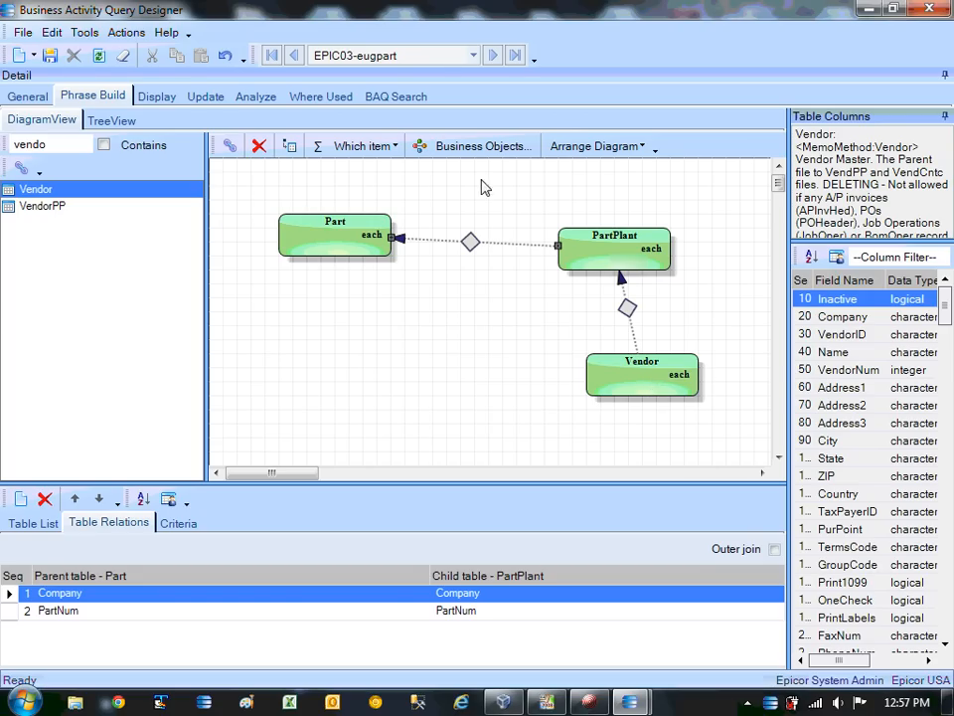
Step: Add Part.PartNum, PartDescription and ClassID to the query's display columns
left_click(156, 98)
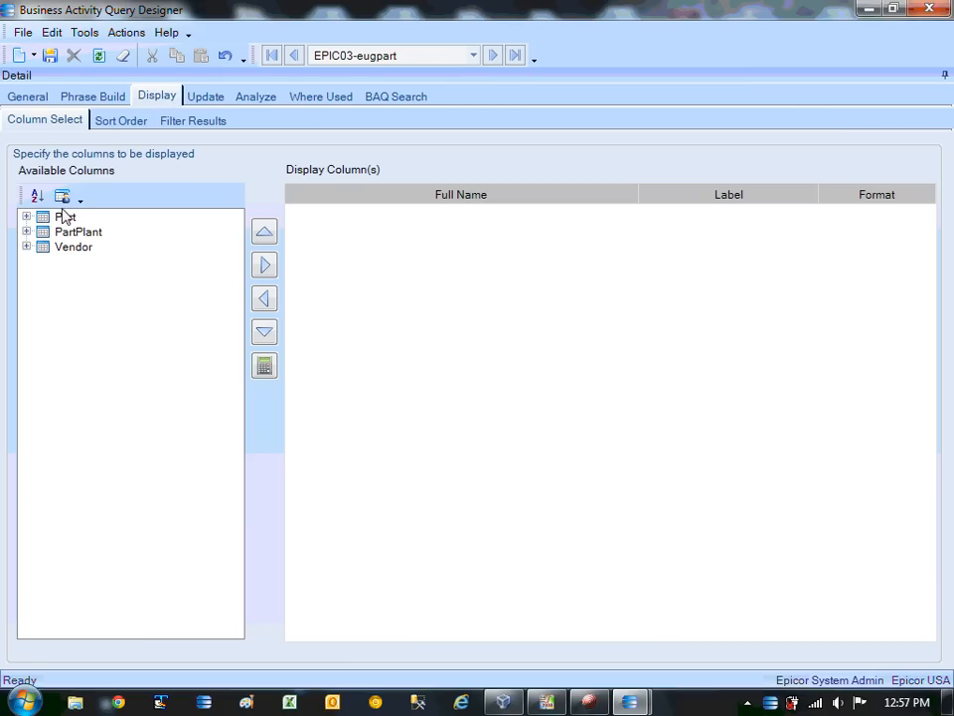
left_click(25, 216)
left_click(99, 247)
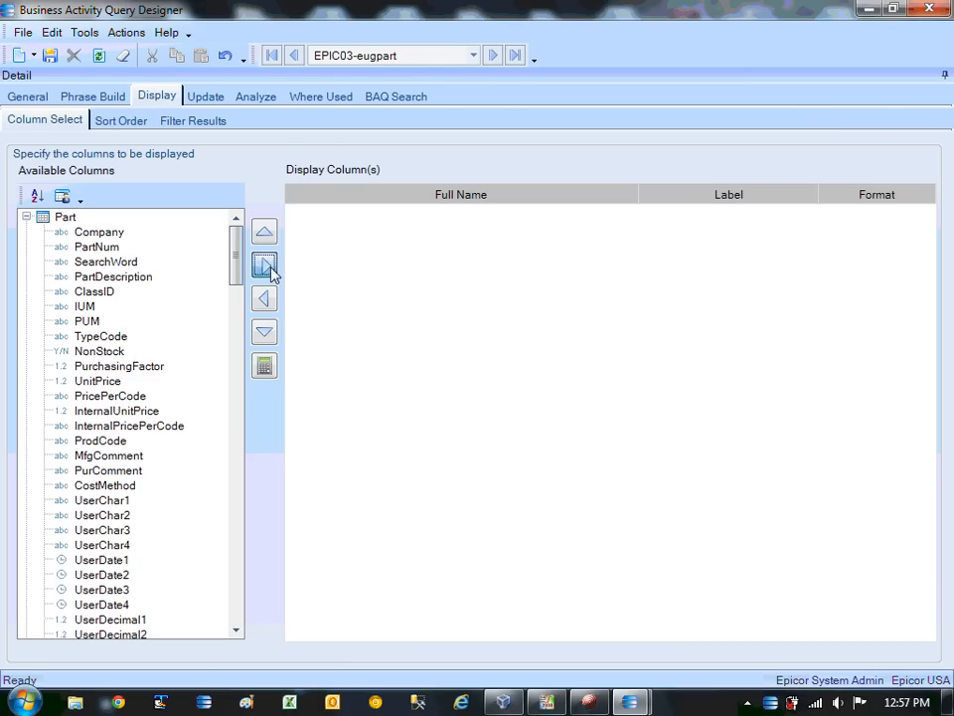
left_click(265, 265)
left_click(110, 261)
left_click(264, 265)
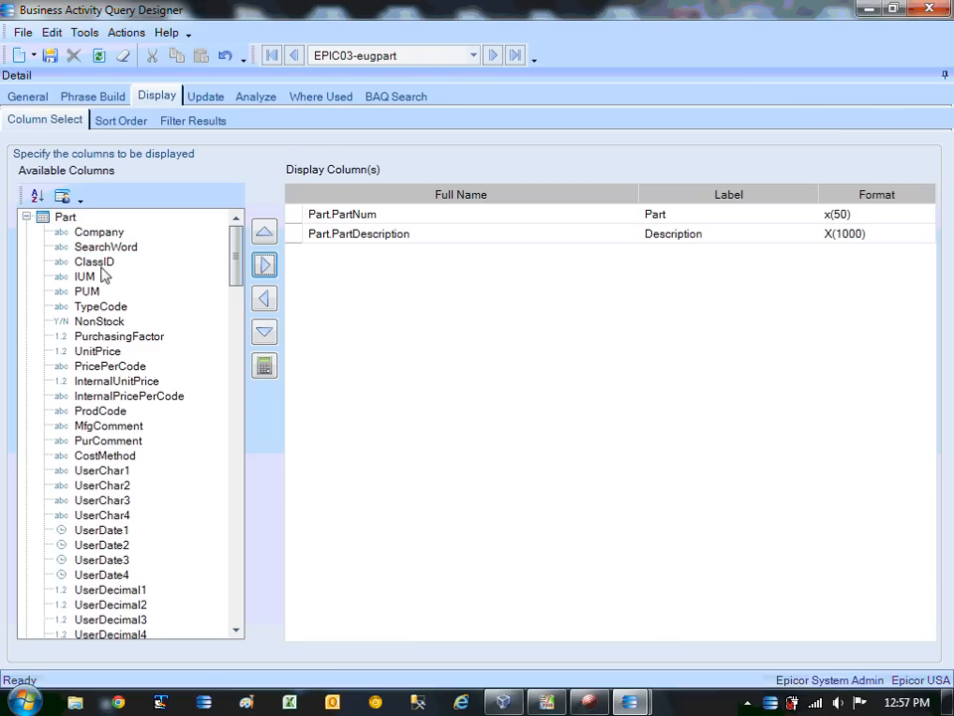
left_click(94, 262)
left_click(265, 264)
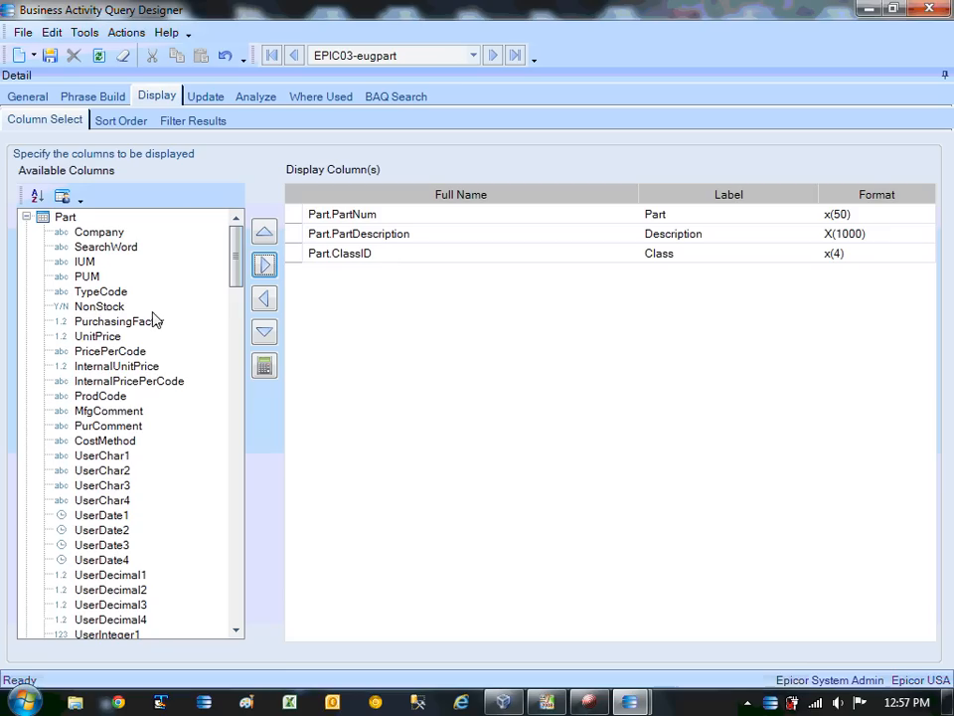
Step: Add PartPlant MinimumQty, MaximumQty and SafetyQty to the display columns
left_click(26, 217)
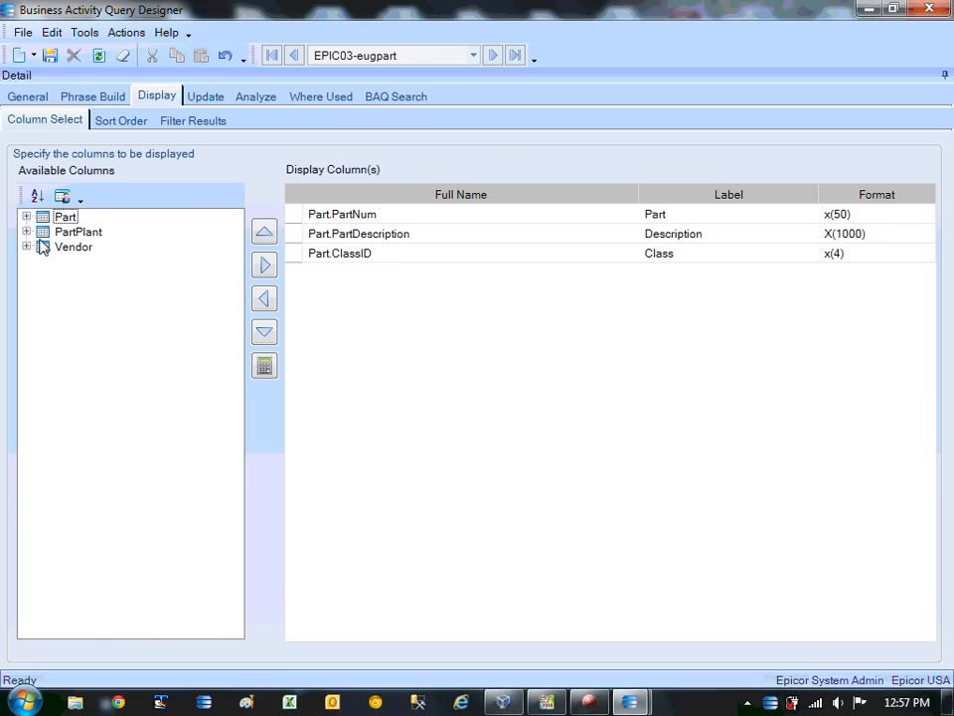
left_click(27, 232)
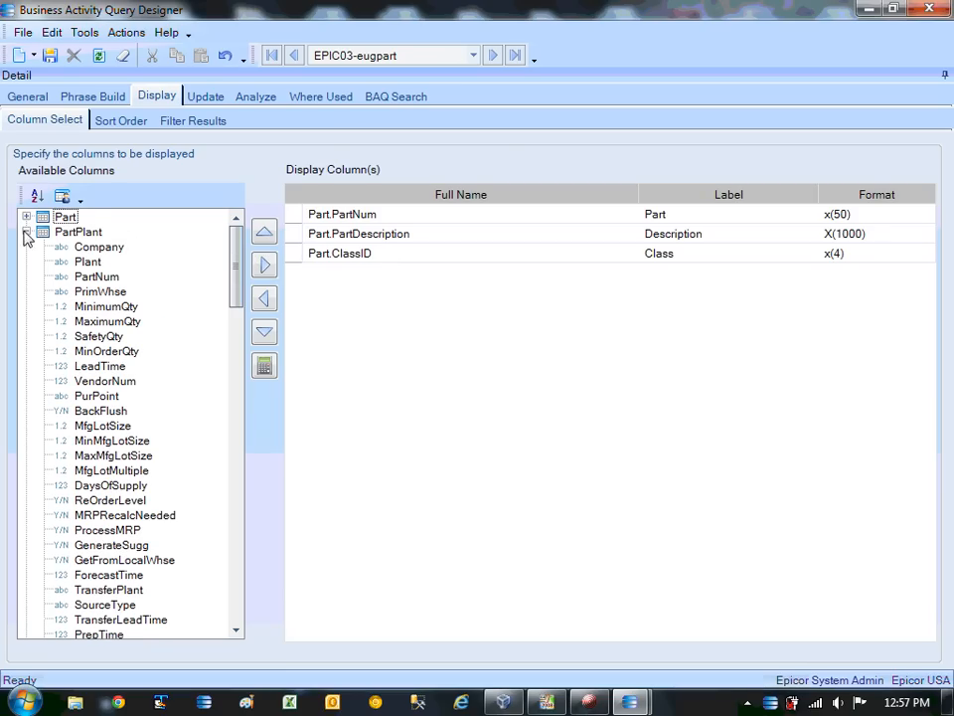
left_click(112, 306)
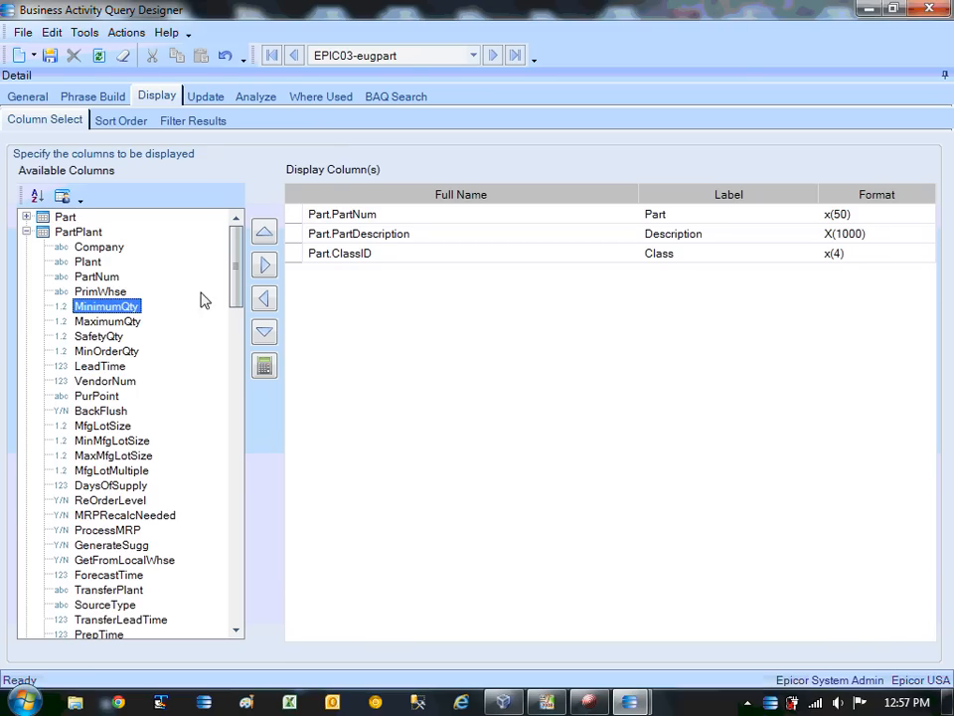
left_click(265, 264)
left_click(109, 306)
left_click(265, 264)
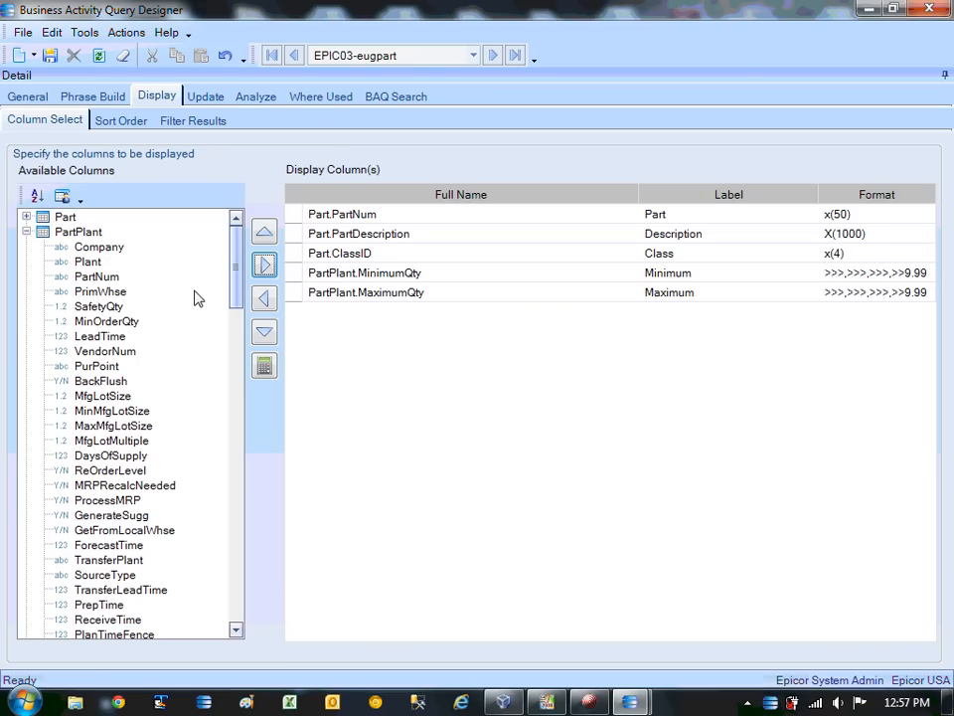
left_click(99, 306)
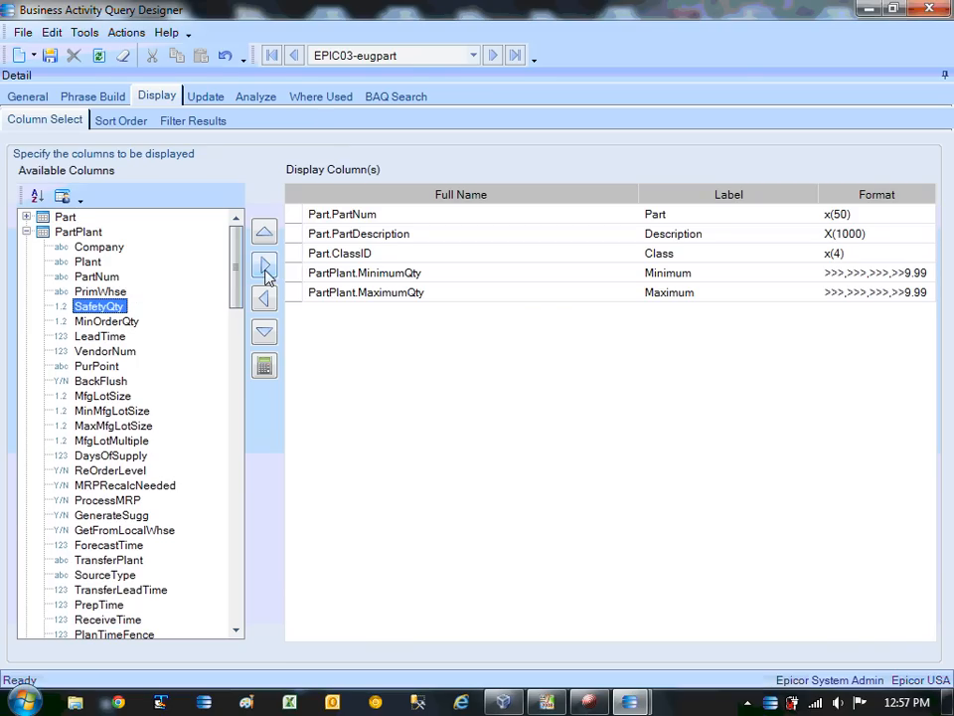
left_click(265, 265)
left_click(26, 232)
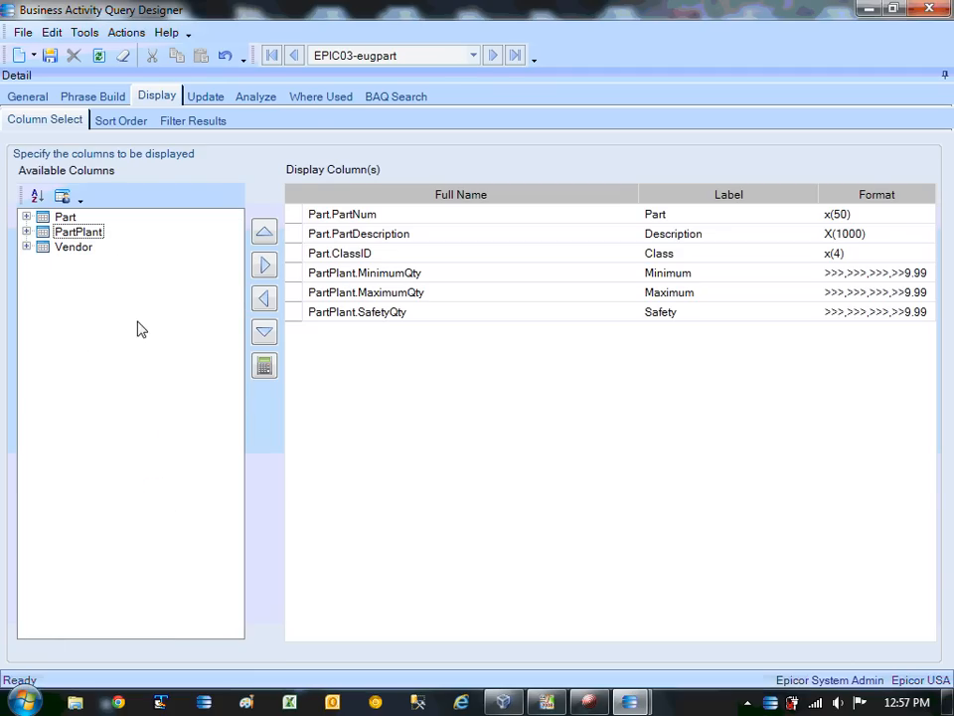
Step: Add Vendor.Name to the display columns and return to Phrase Build
left_click(26, 247)
left_click(90, 307)
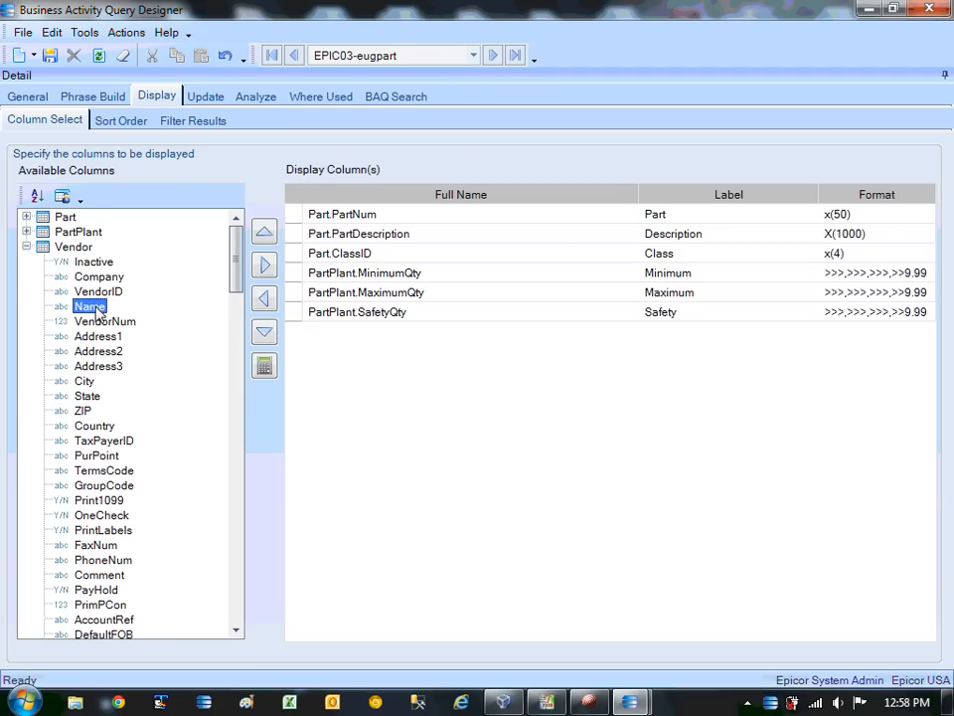
left_click(266, 269)
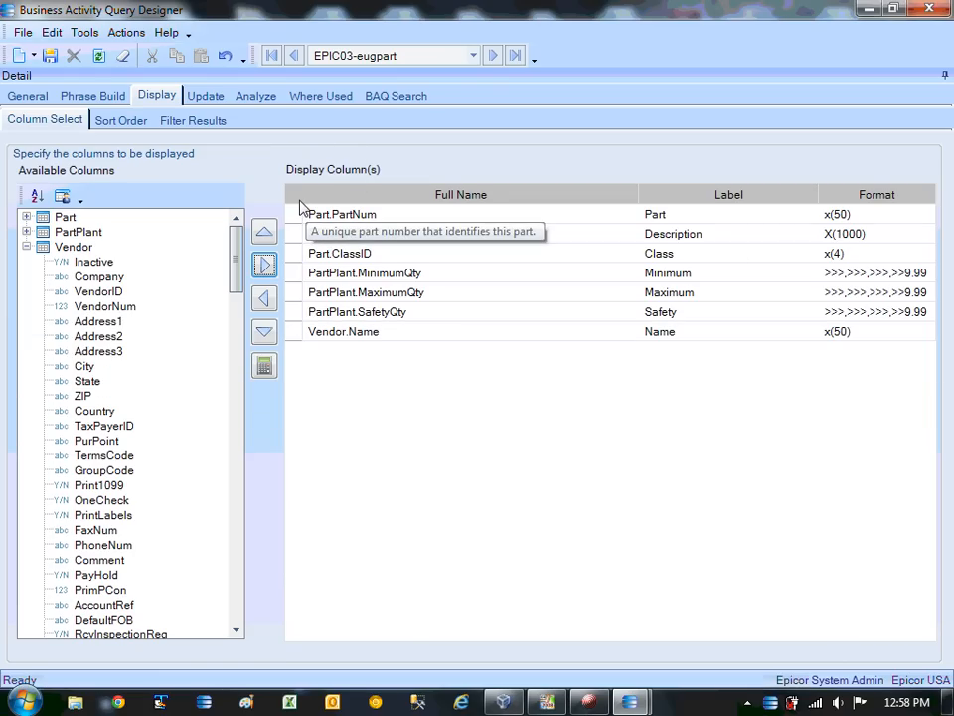
left_click(97, 99)
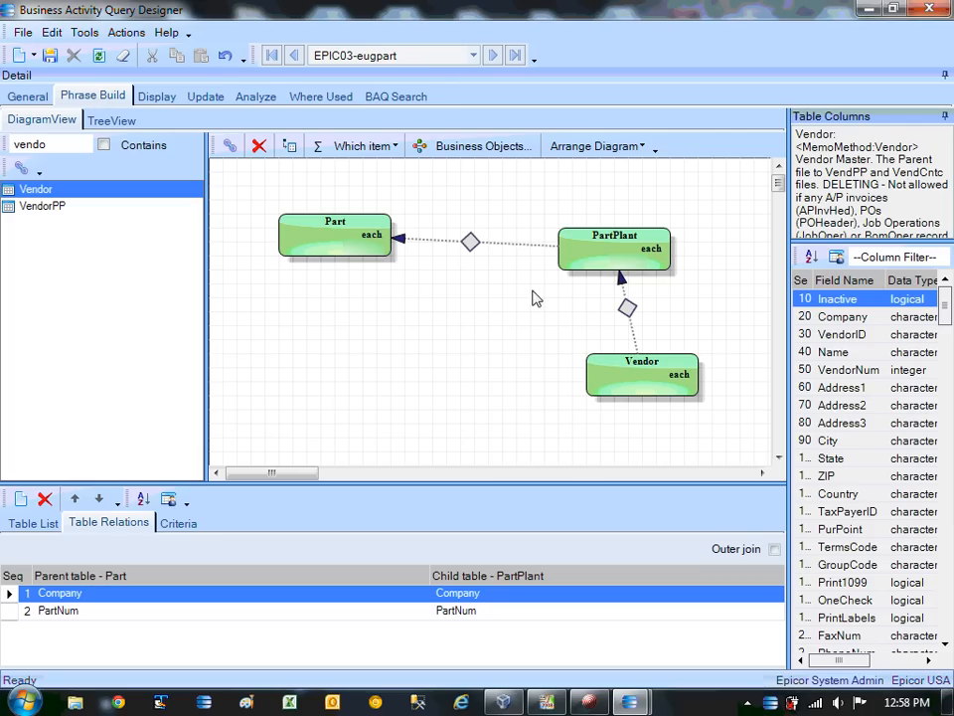
Step: Test-run the eugpart query from the Analyze page
left_click(627, 309)
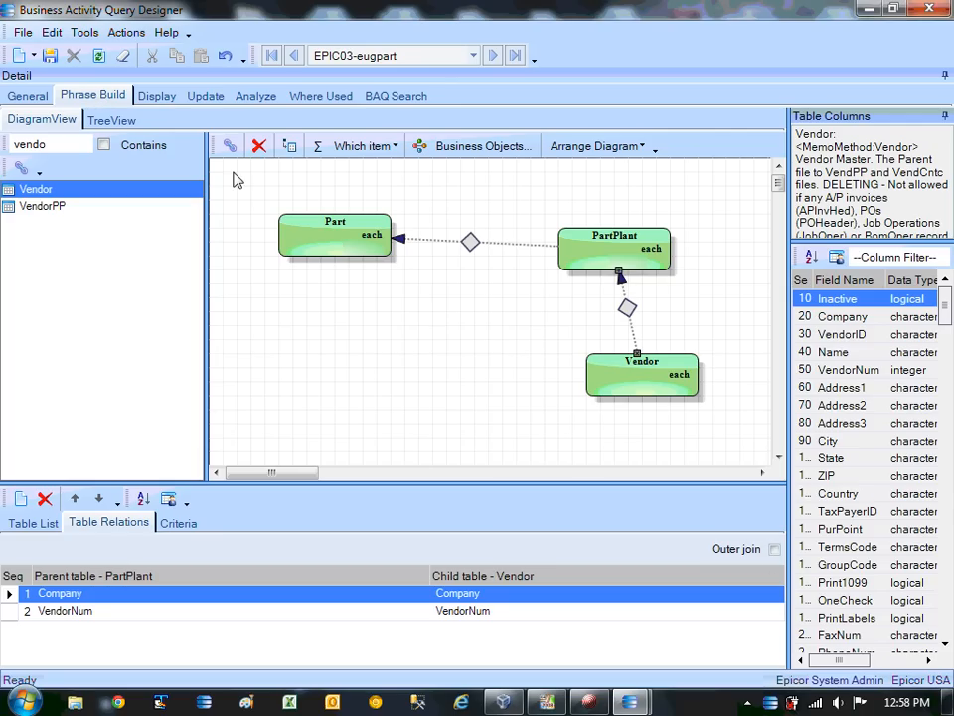
left_click(255, 98)
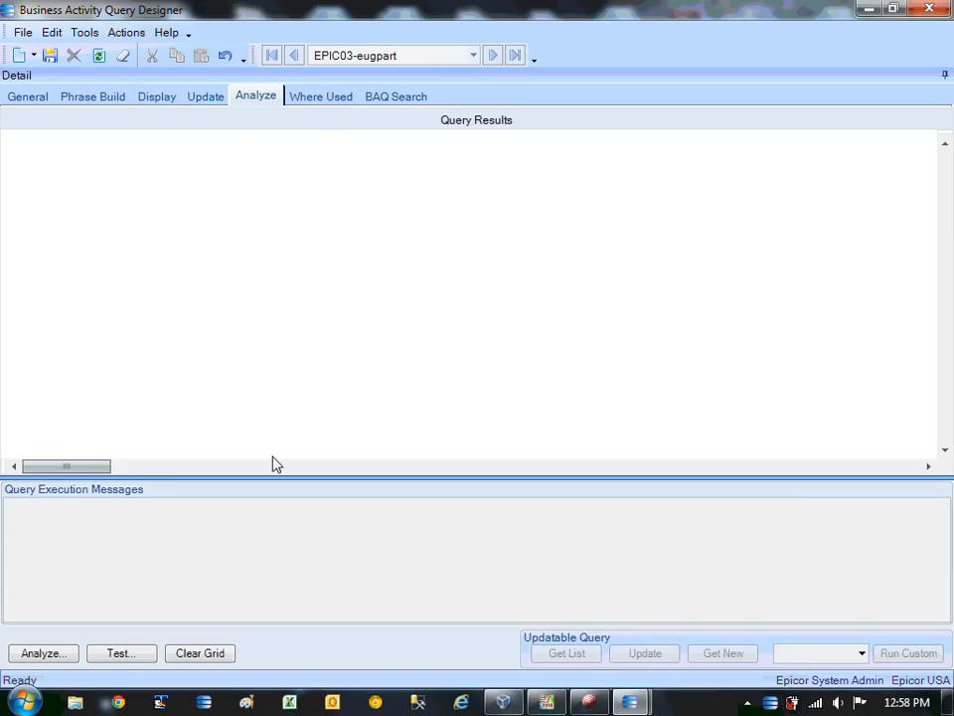
left_click(117, 654)
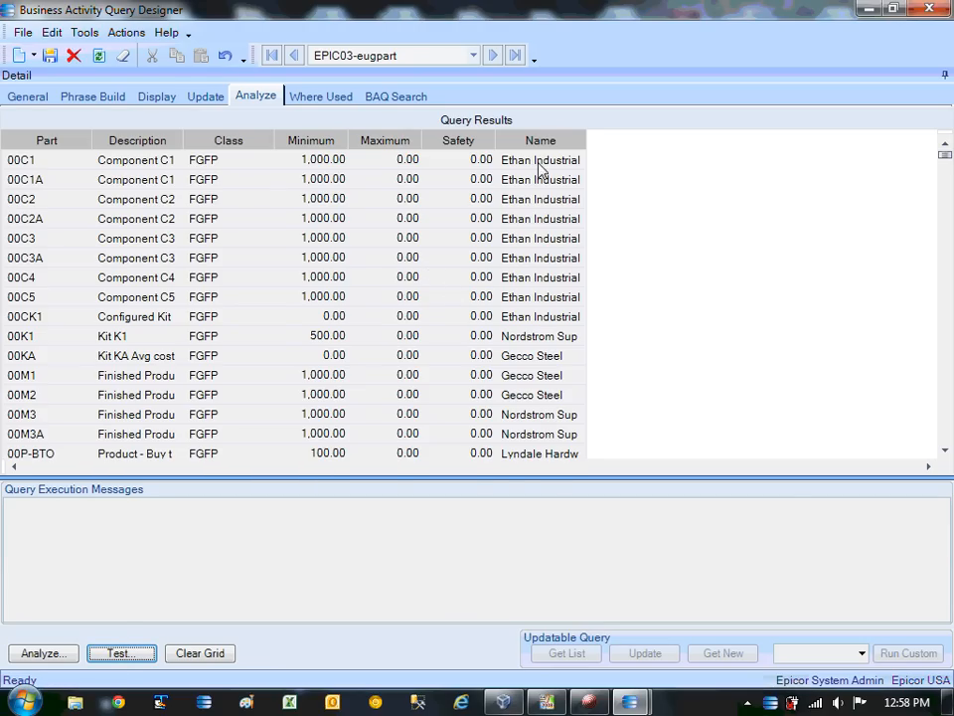
Step: Show a Count summary on the Safety column, totalling 783 rows
right_click(543, 147)
left_click(601, 181)
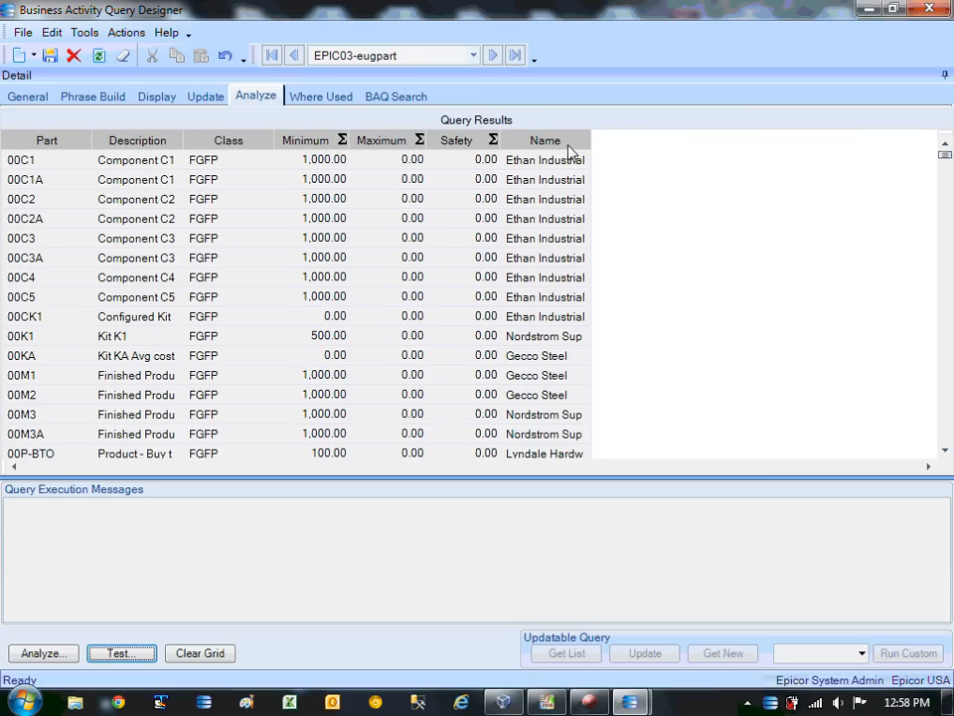
left_click(495, 140)
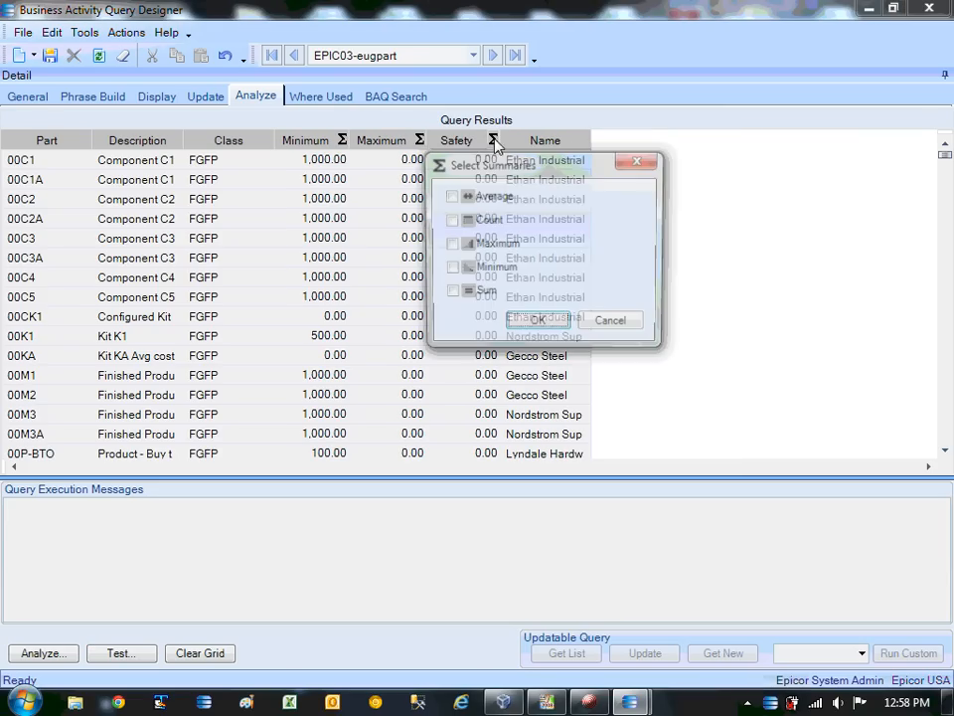
left_click(449, 220)
left_click(536, 324)
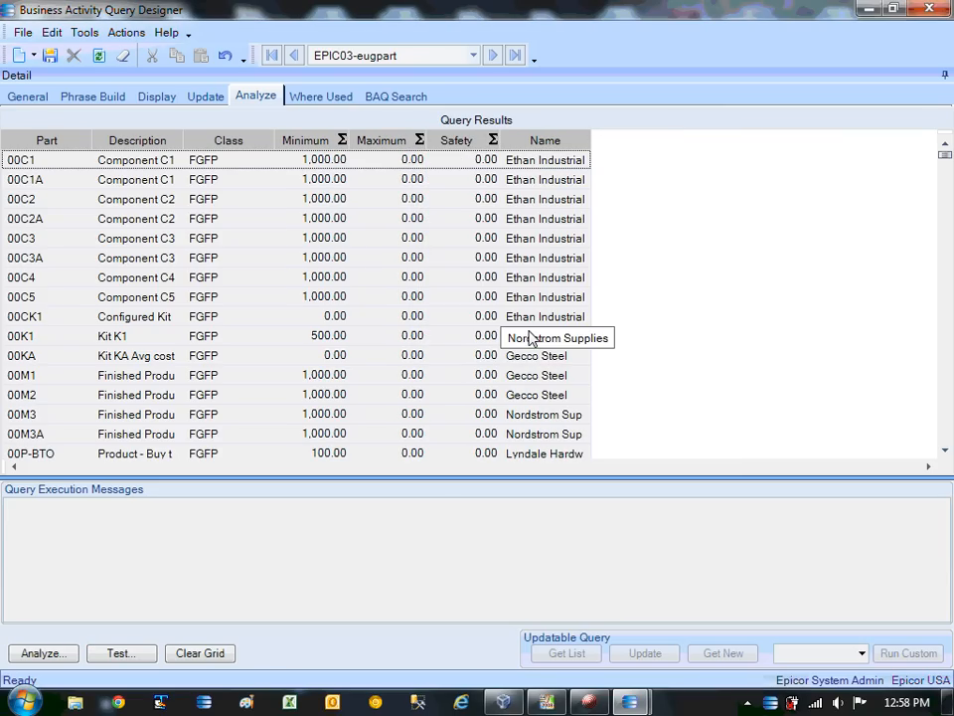
left_click_drag(945, 159, 945, 452)
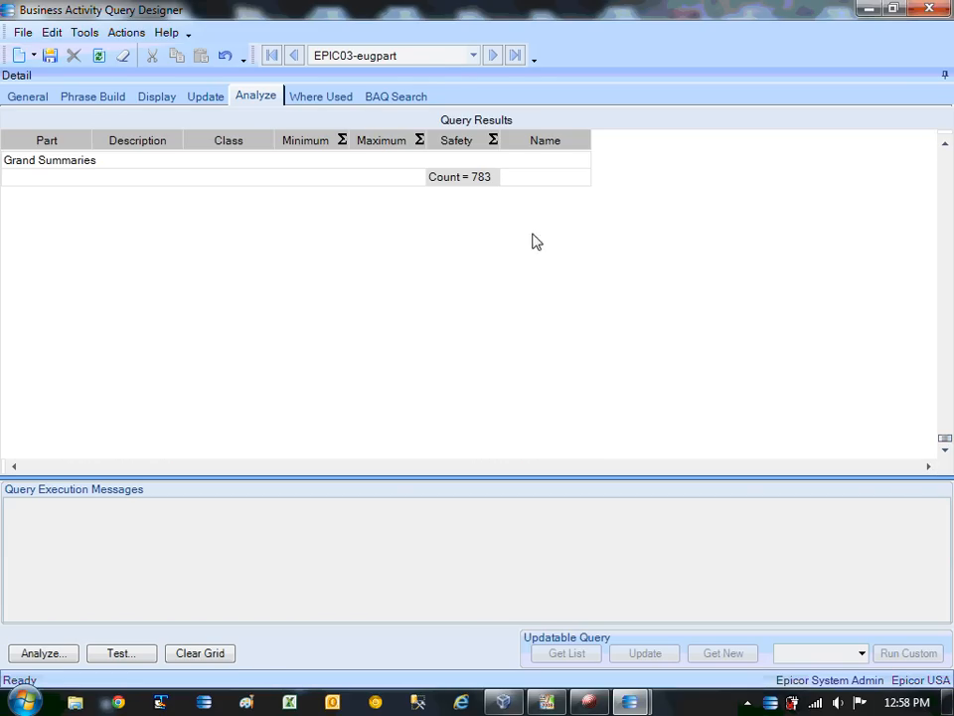
scroll(550, 304, "up", 10)
scroll(554, 386, "up", 20)
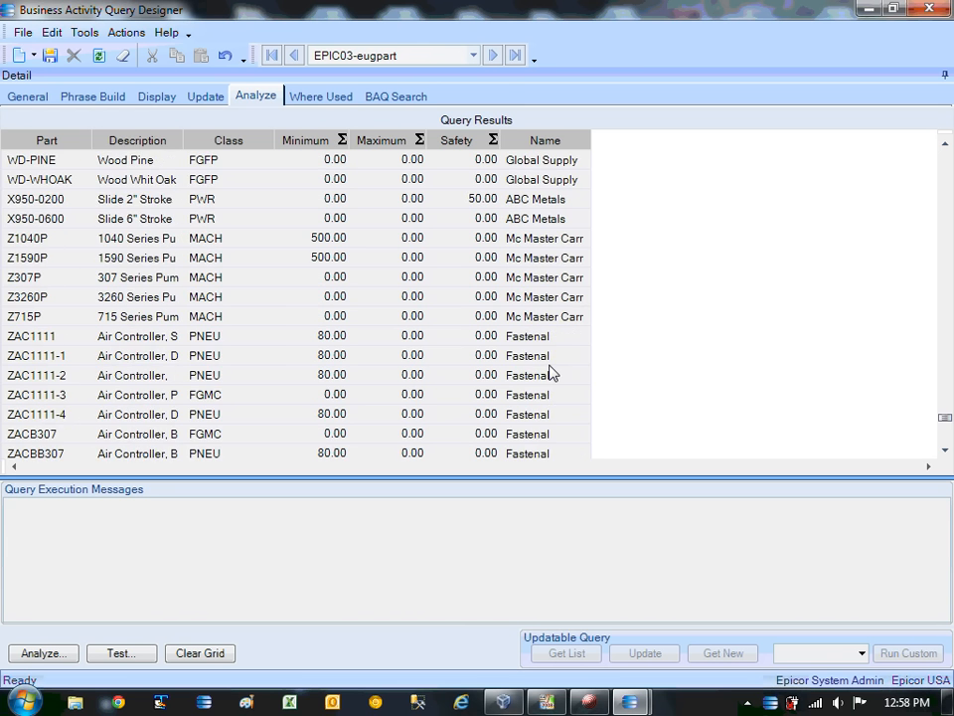
scroll(553, 360, "up", 20)
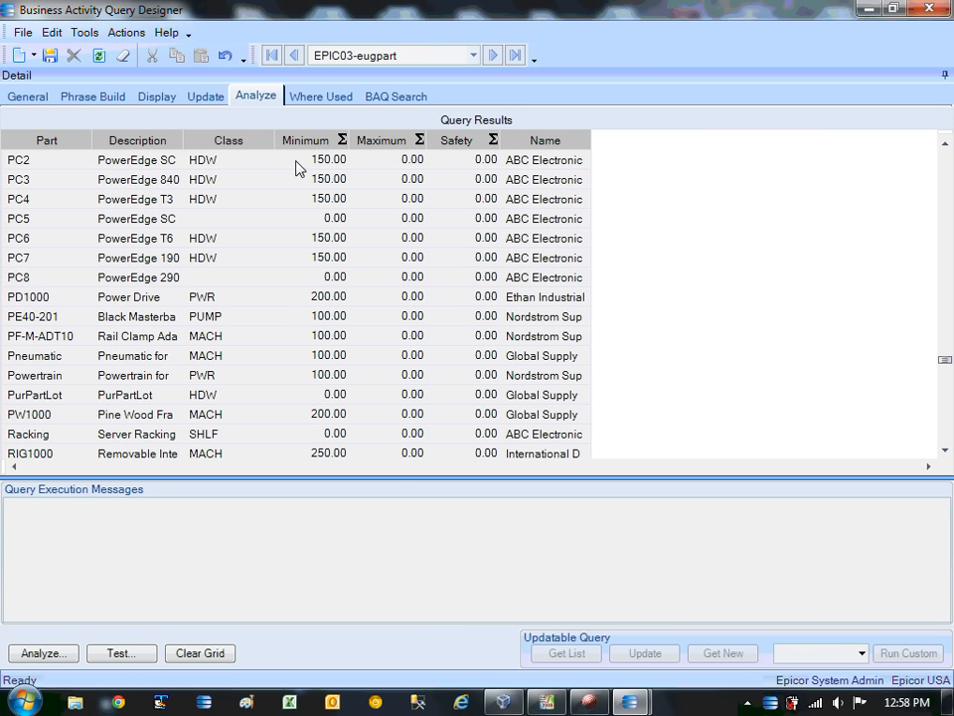
left_click(91, 96)
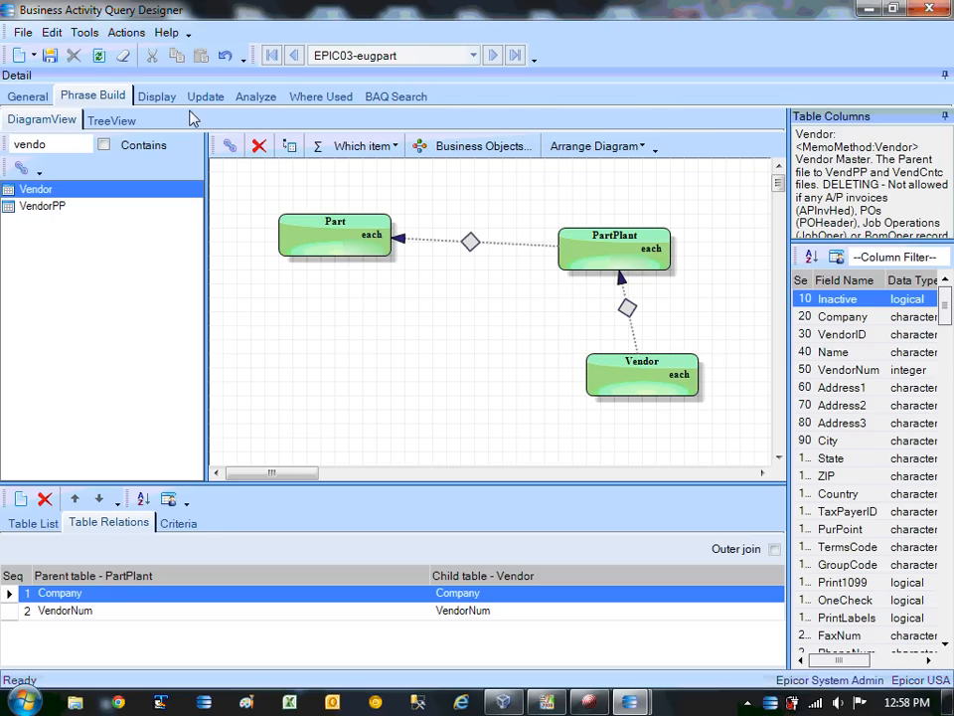
Step: Make the PartPlant–Vendor join an outer join and rerun the query test
left_click(628, 311)
left_click(774, 549)
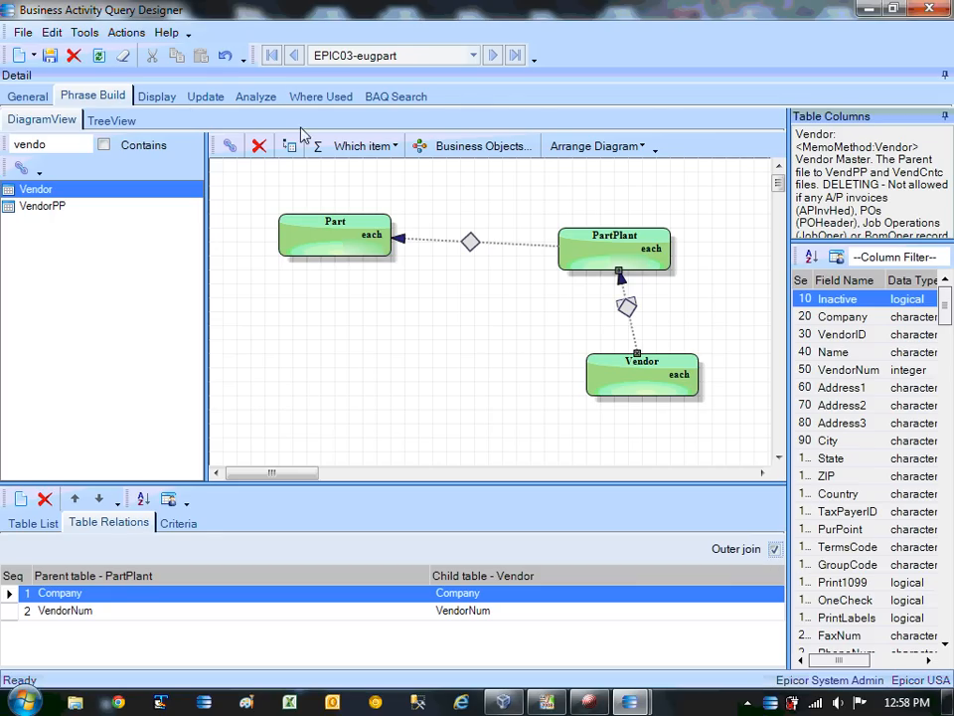
left_click(255, 97)
left_click(142, 654)
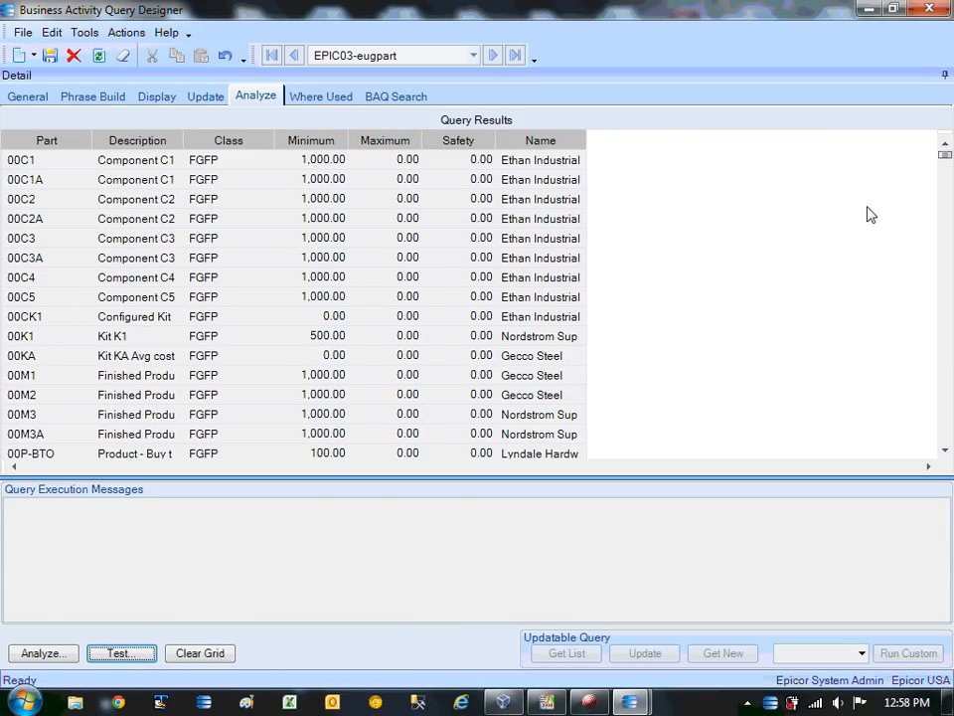
Step: Add a Count summary on Safety and widen the column to show 1299 rows
right_click(464, 142)
left_click(531, 177)
right_click(459, 145)
left_click(502, 171)
left_click(493, 141)
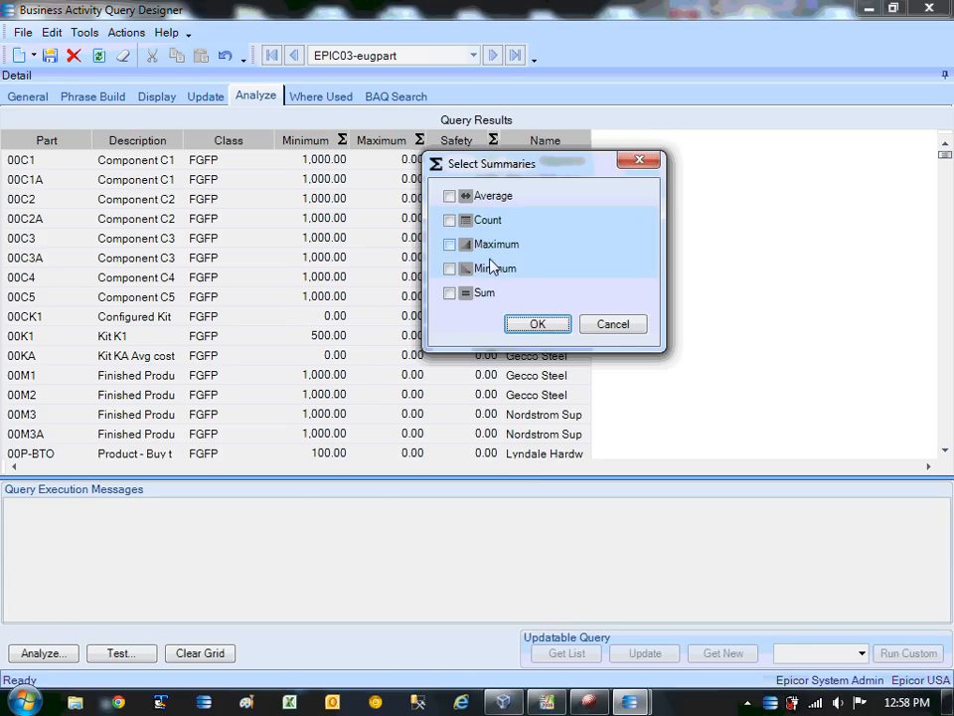
left_click(524, 321)
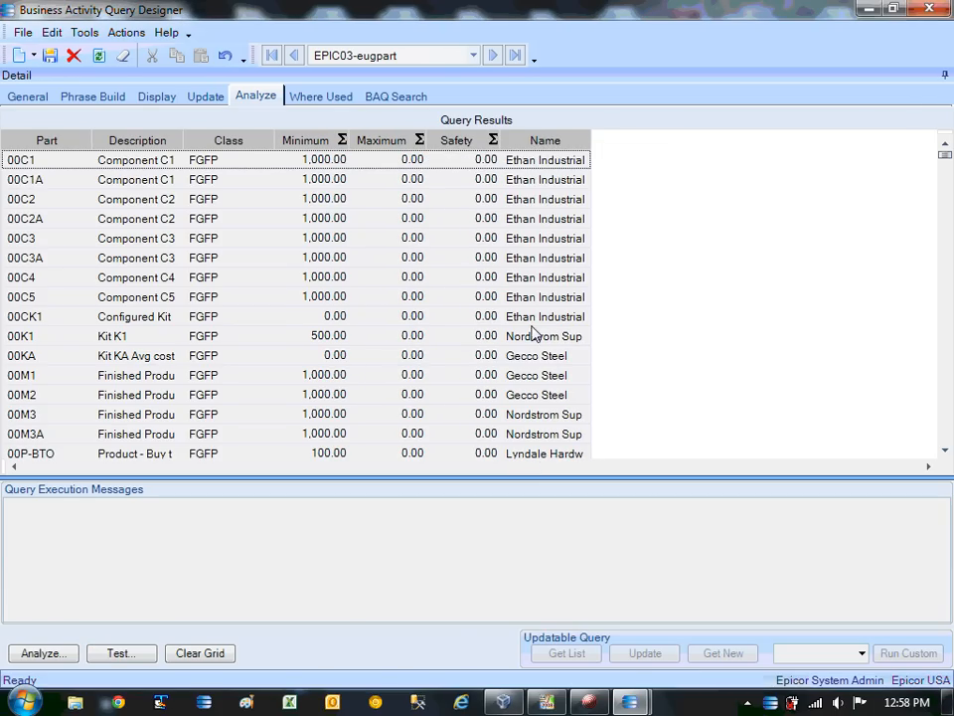
left_click_drag(945, 152, 945, 440)
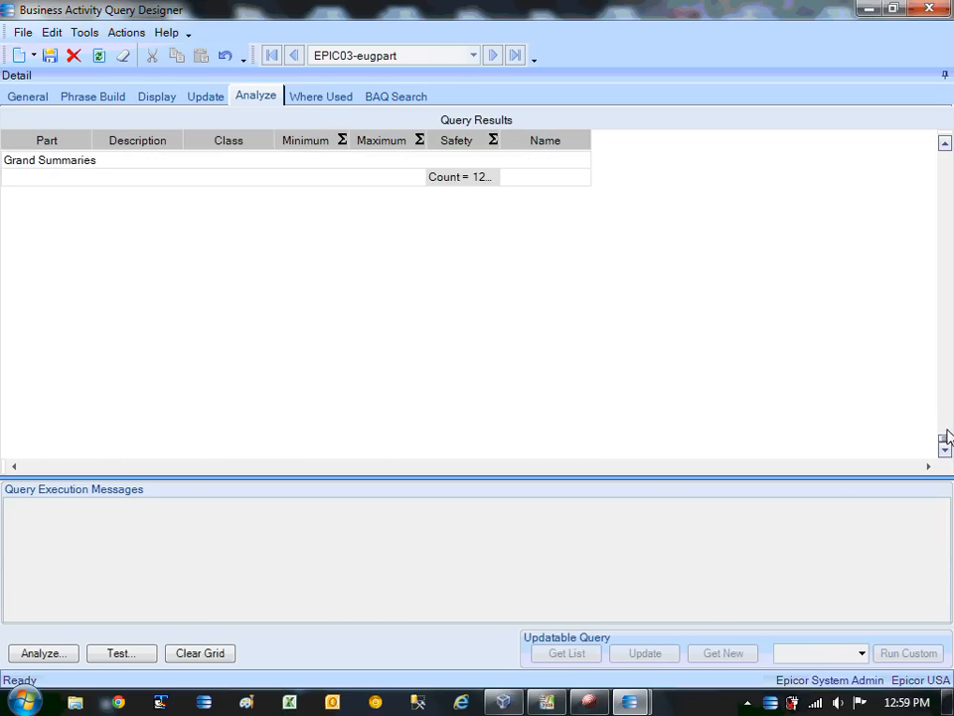
left_click_drag(505, 141, 571, 179)
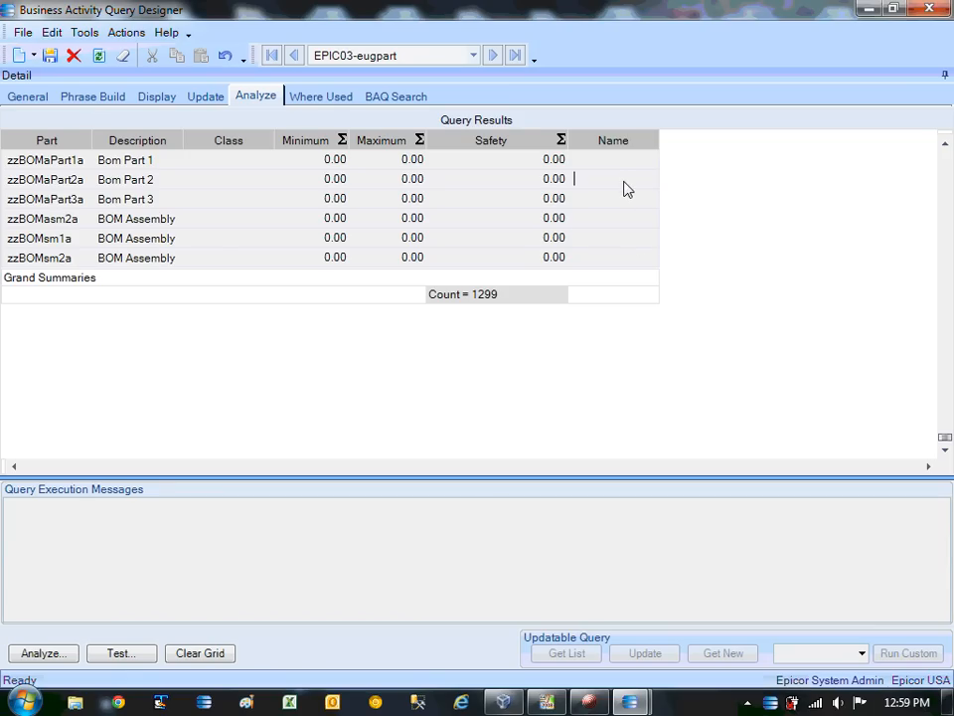
scroll(632, 273, "up", 15)
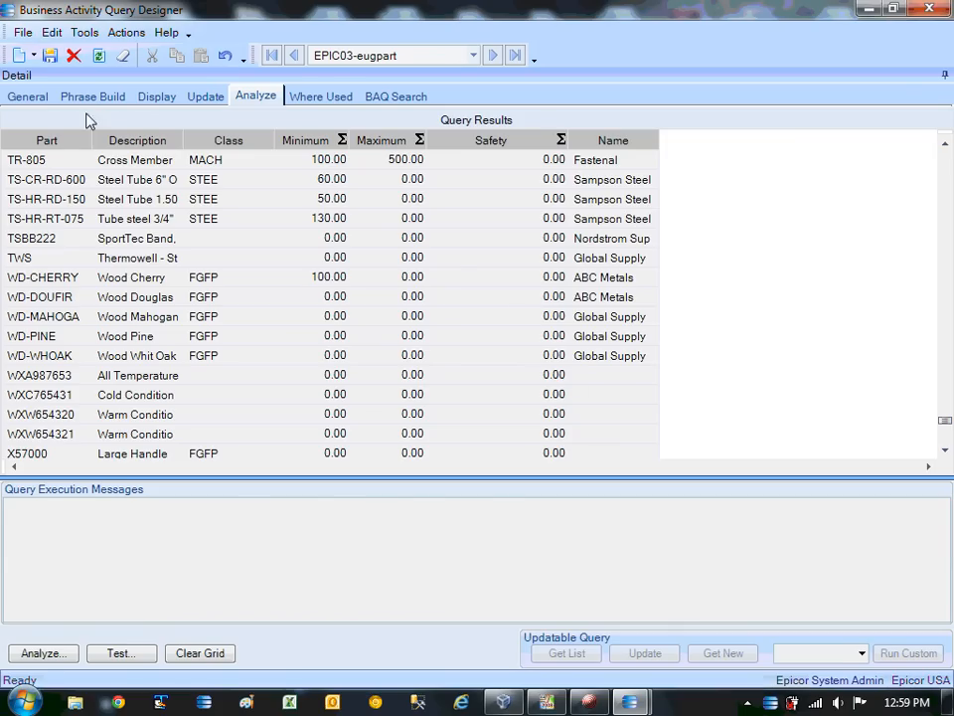
Step: Try the Updatable option on General and inspect the PartPlant–Vendor relation
left_click(27, 96)
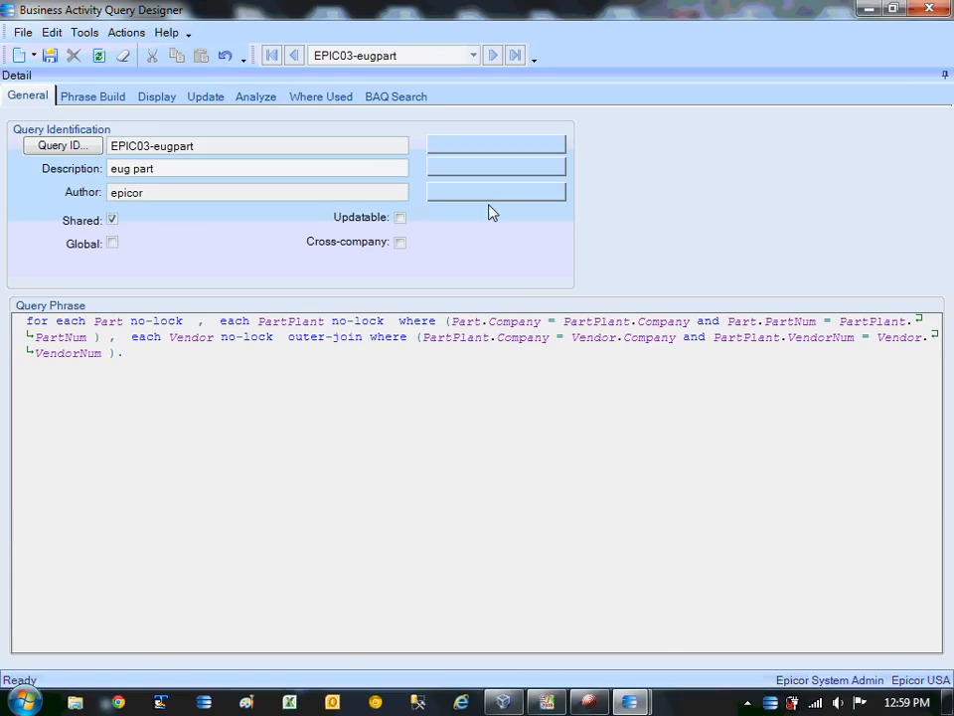
left_click(400, 218)
left_click(93, 96)
left_click(627, 308)
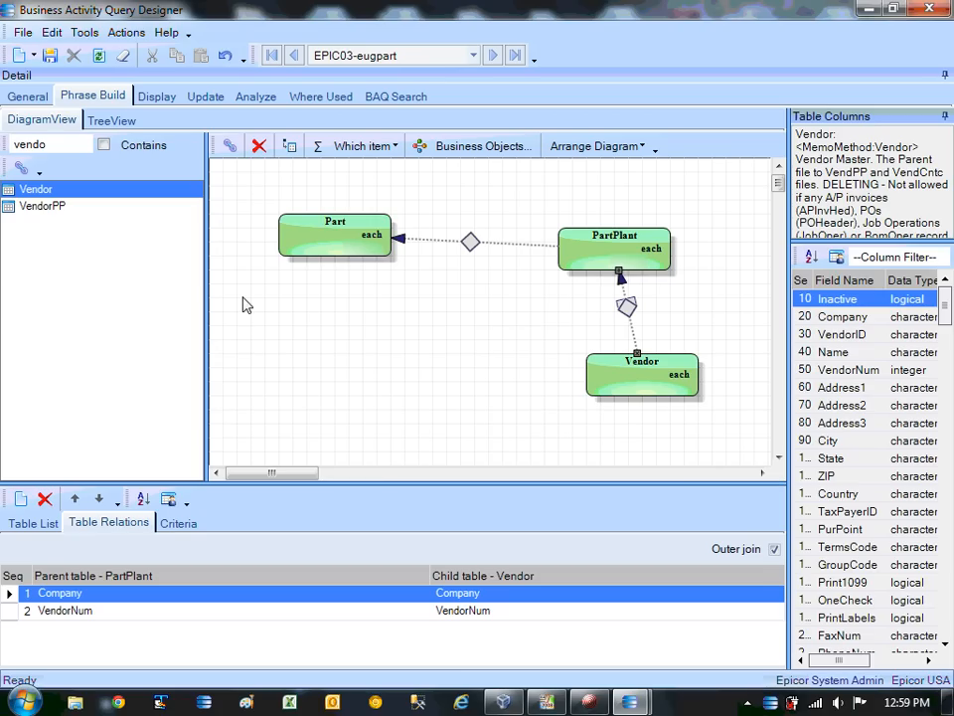
Step: Bring up the Criteria for the PartPlant table in the diagram
left_click(28, 92)
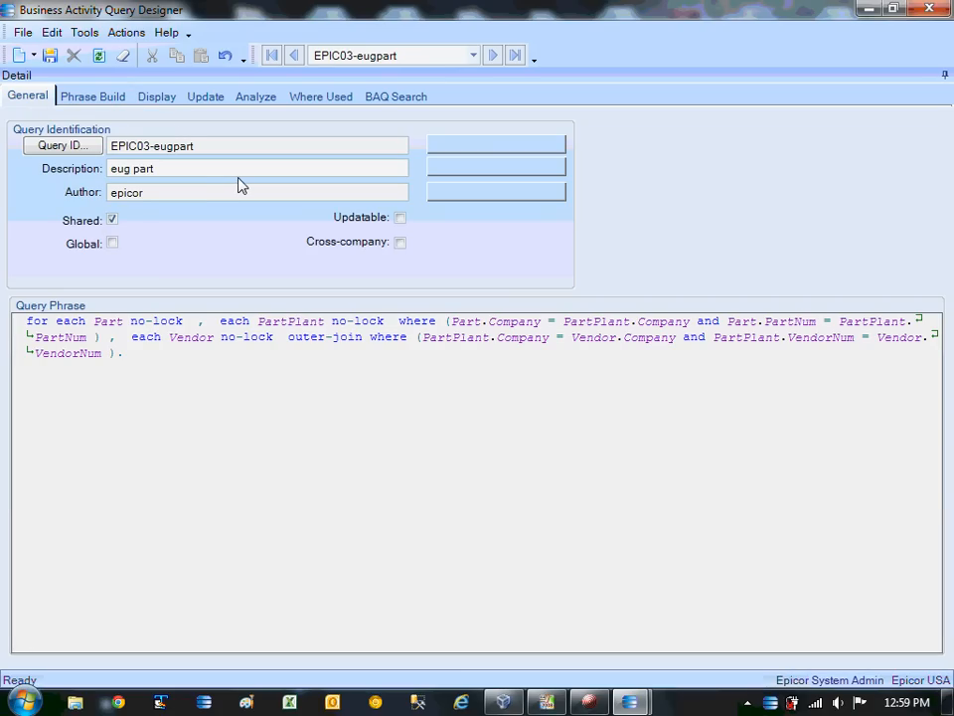
left_click(117, 100)
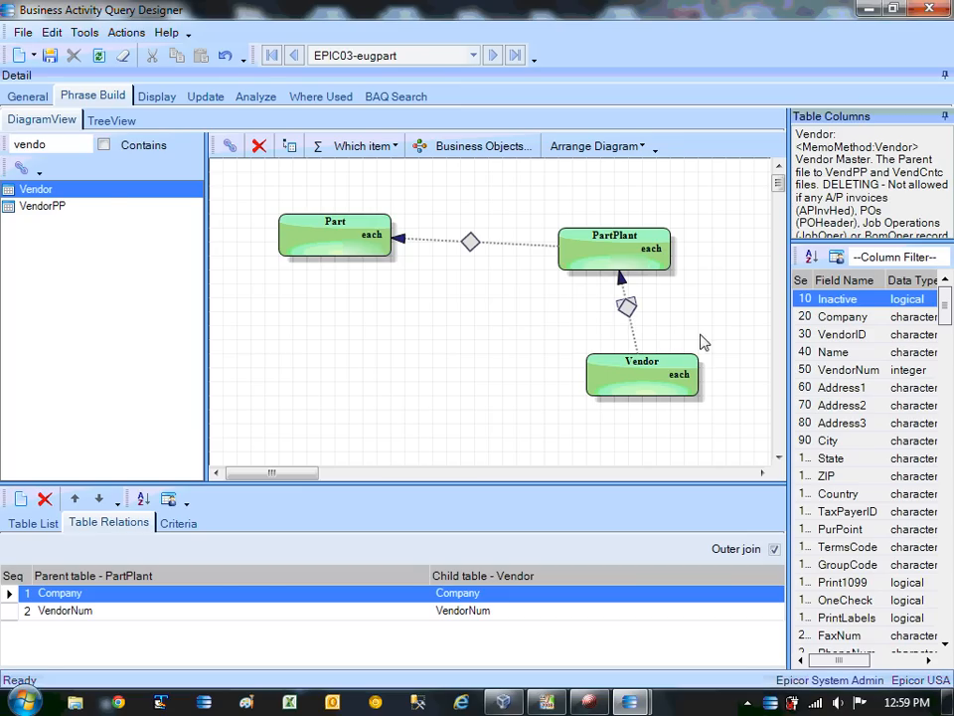
left_click(24, 103)
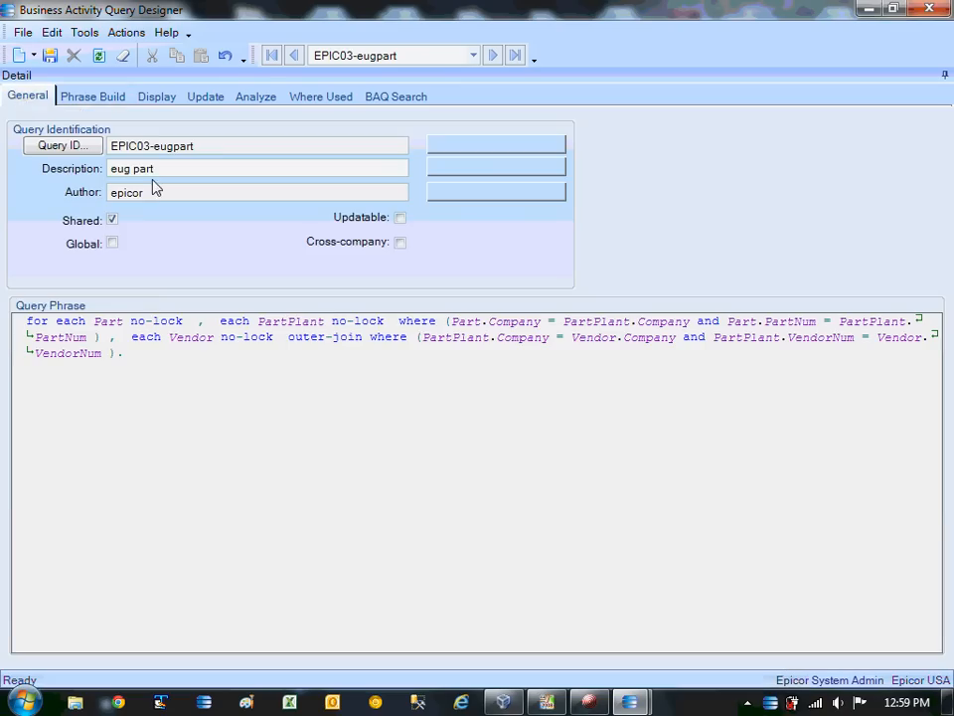
left_click(88, 98)
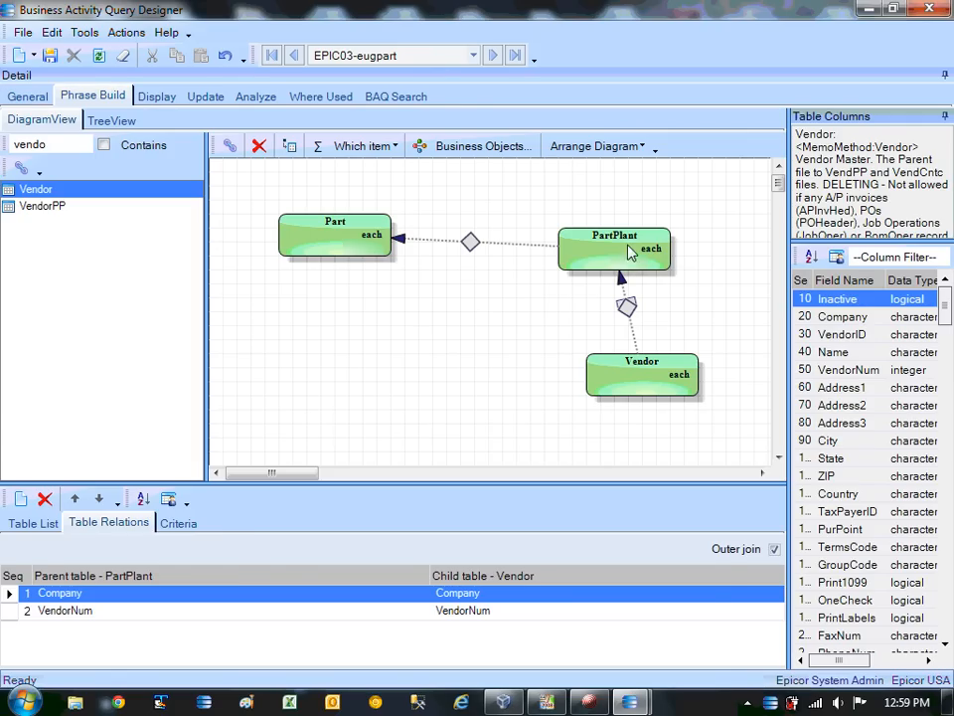
left_click(571, 250)
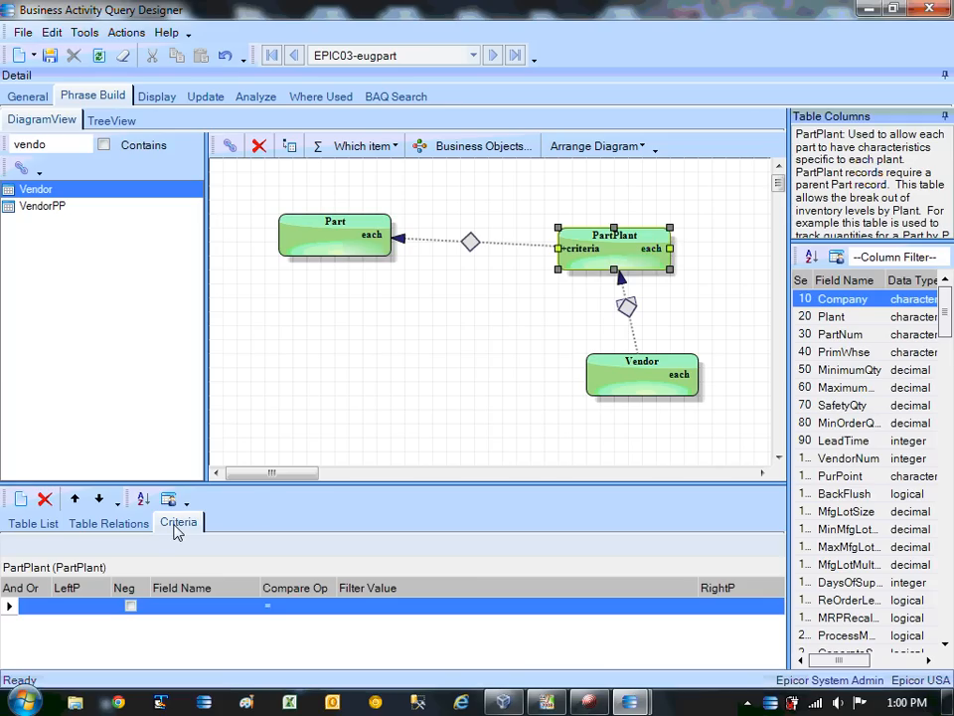
Step: Filter PartPlant on Plant equal to the CurPlant BAQ special constant, then save the query
left_click(251, 606)
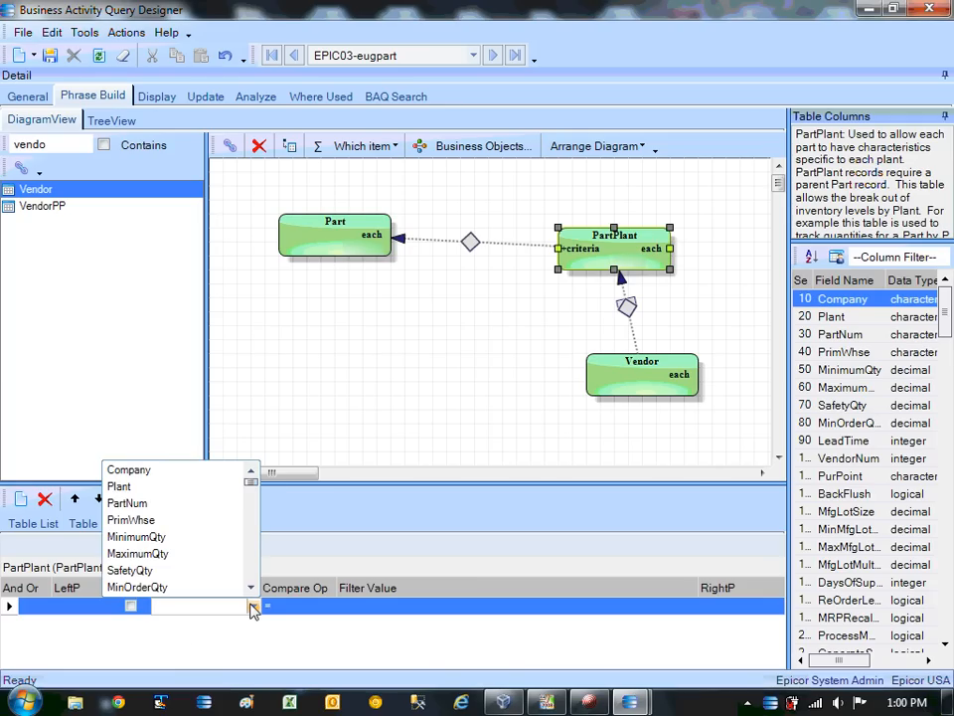
left_click(119, 487)
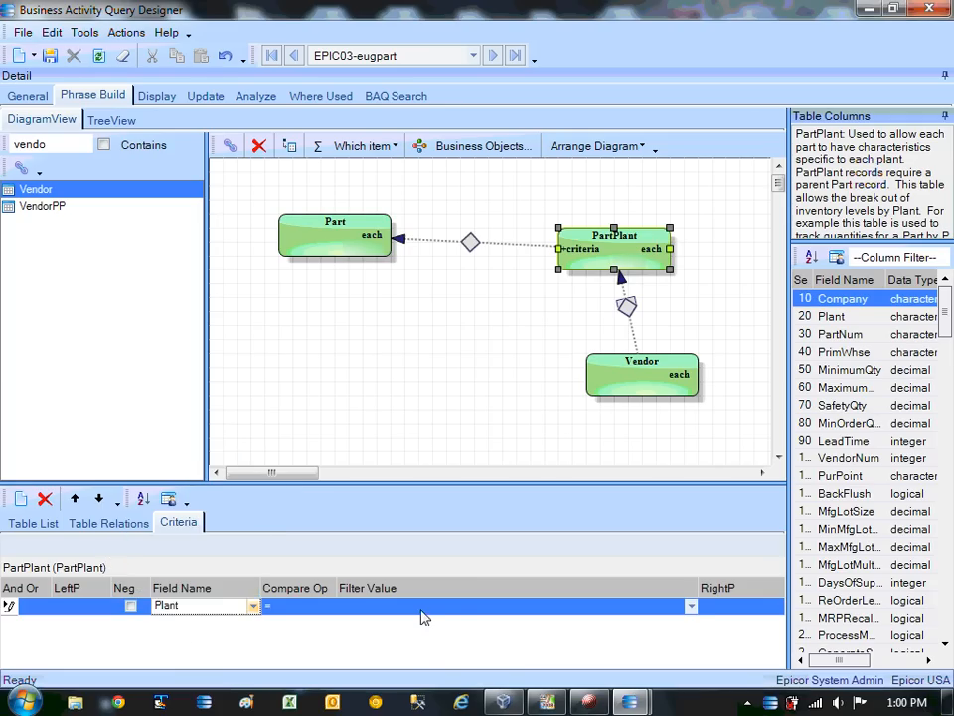
left_click(690, 607)
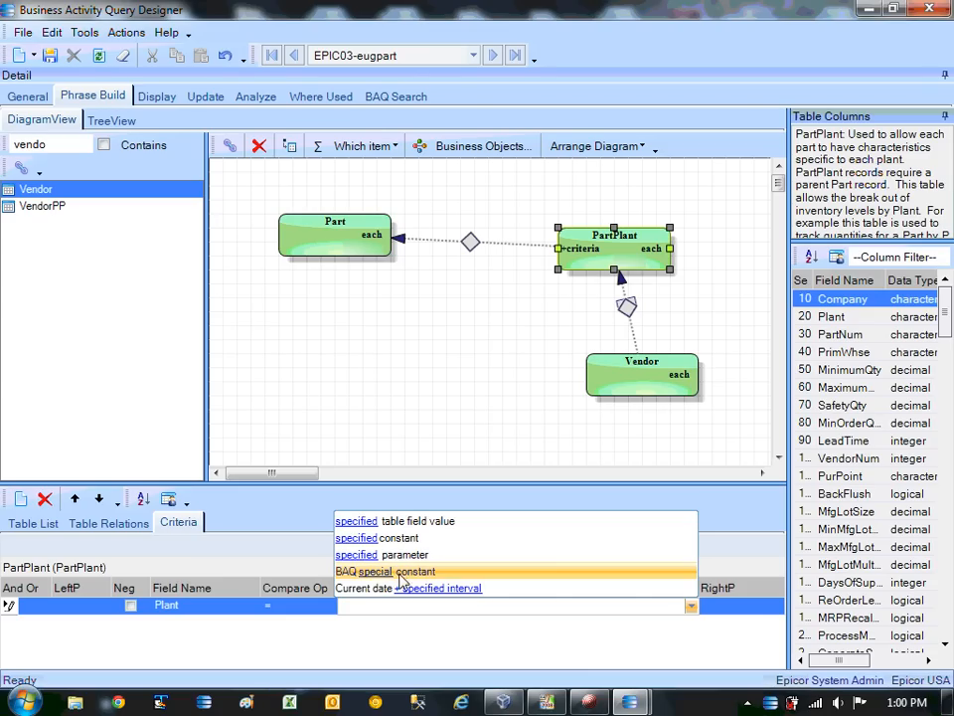
left_click(372, 573)
left_click(379, 606)
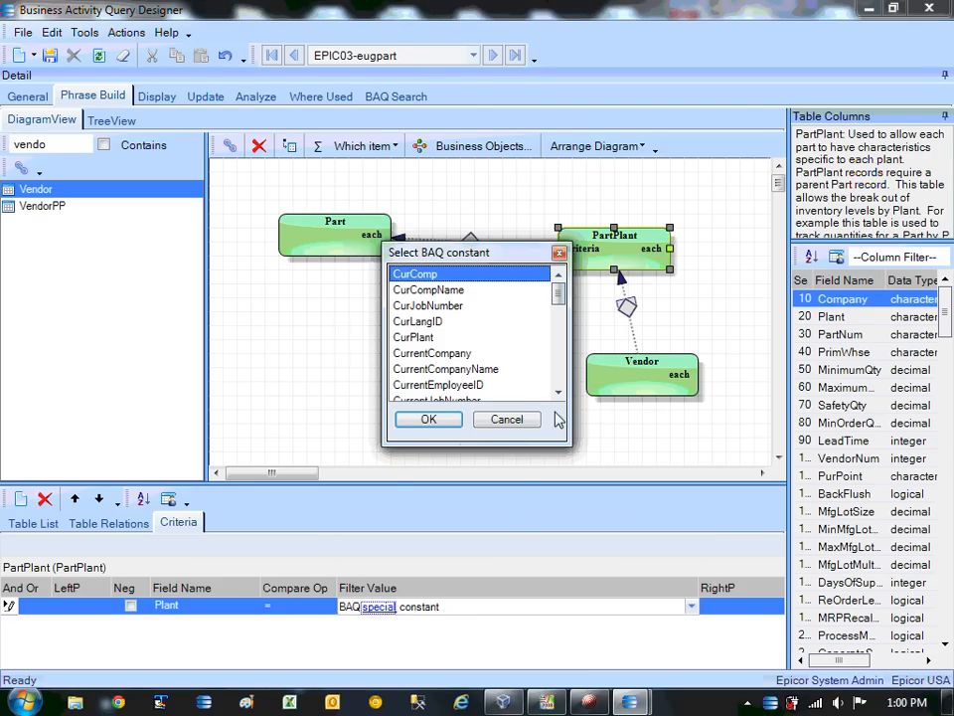
left_click(428, 338)
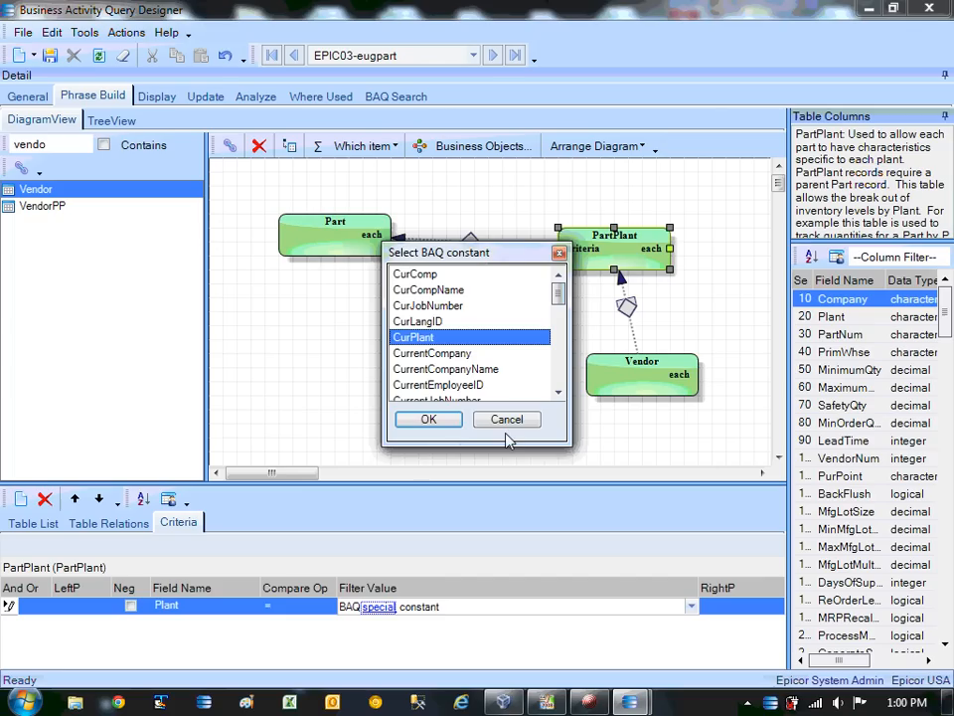
left_click(428, 418)
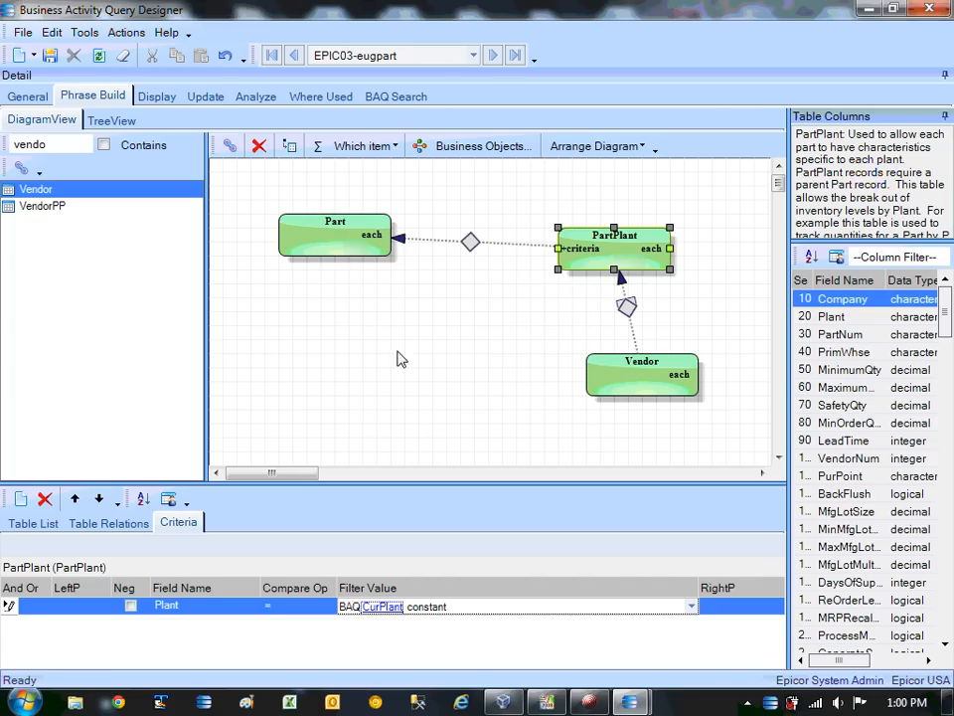
left_click(50, 55)
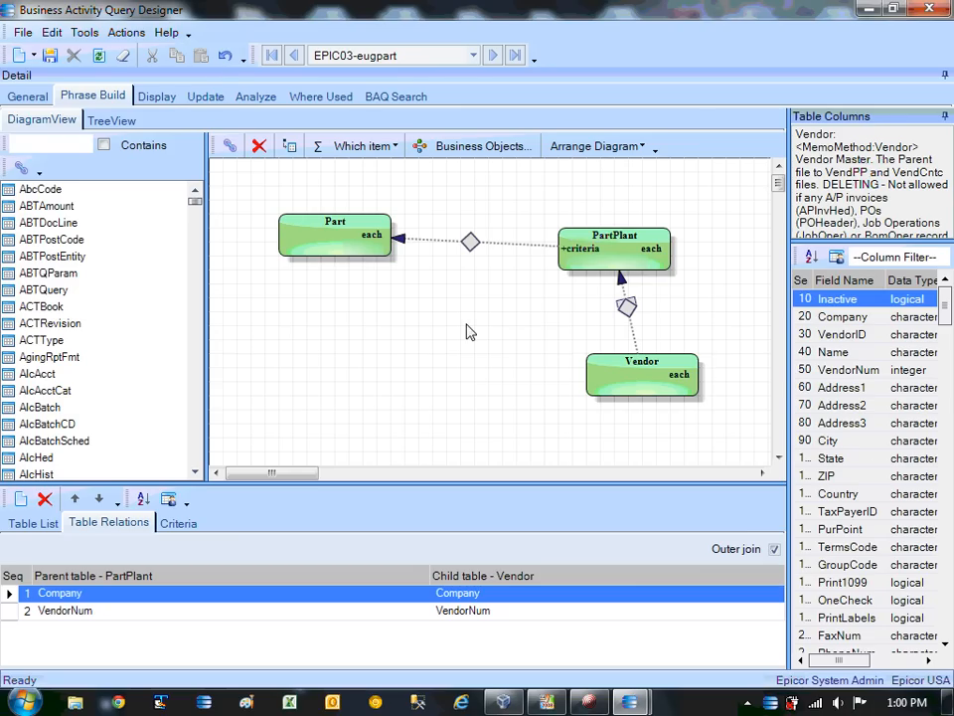
Step: Mark the eugpart query as Updatable on the General tab
left_click(26, 97)
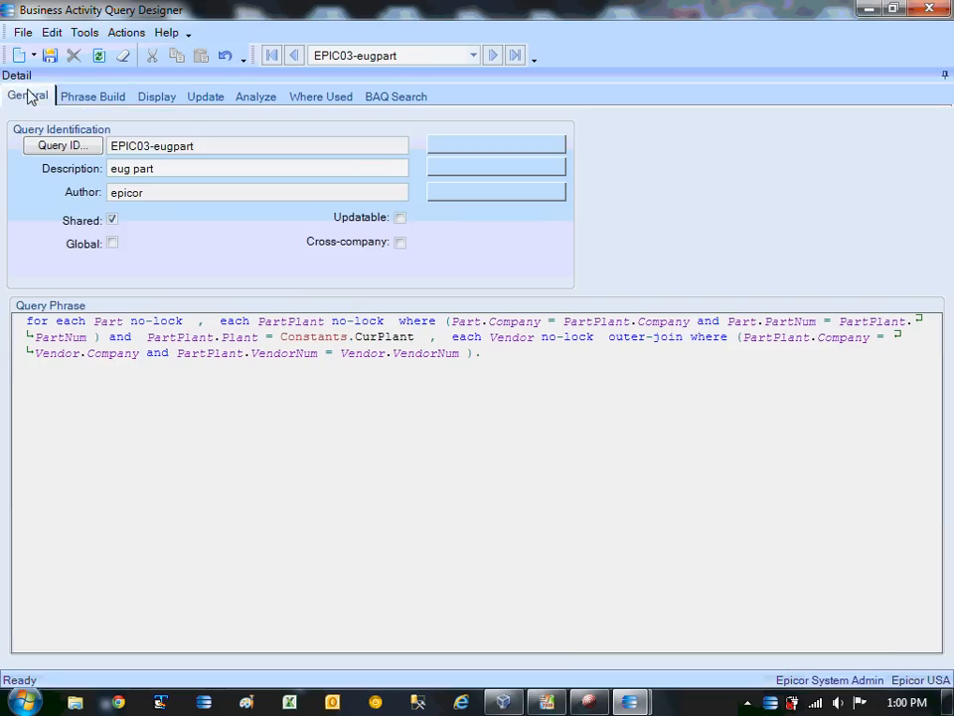
left_click(400, 218)
left_click(99, 98)
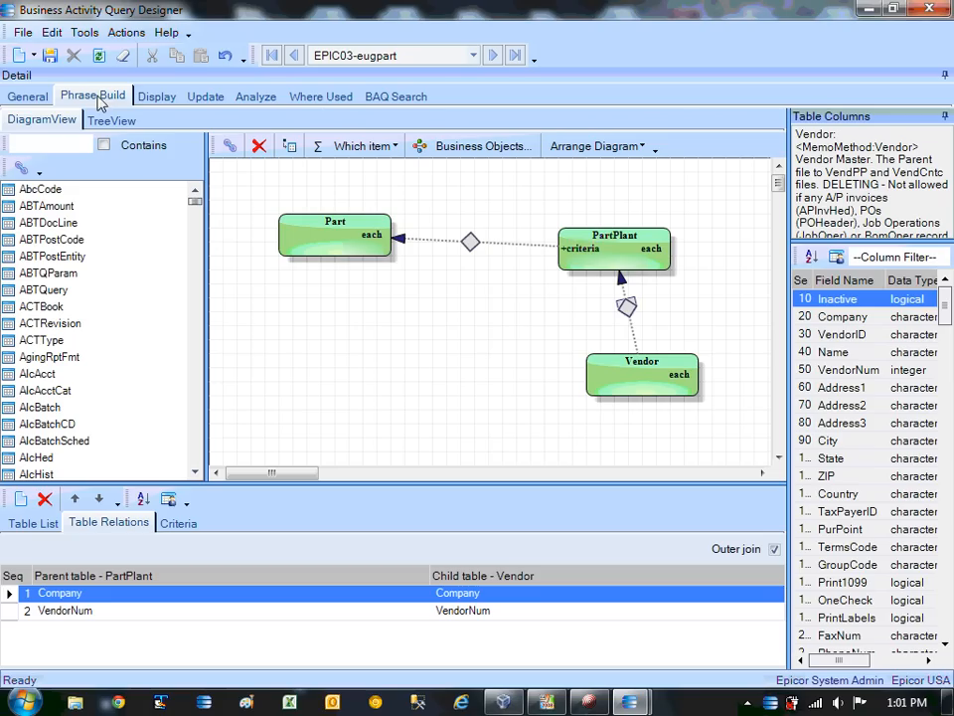
Step: Make PartPlant MinimumQty, MaximumQty and SafetyQty updatable in General Properties
left_click(203, 96)
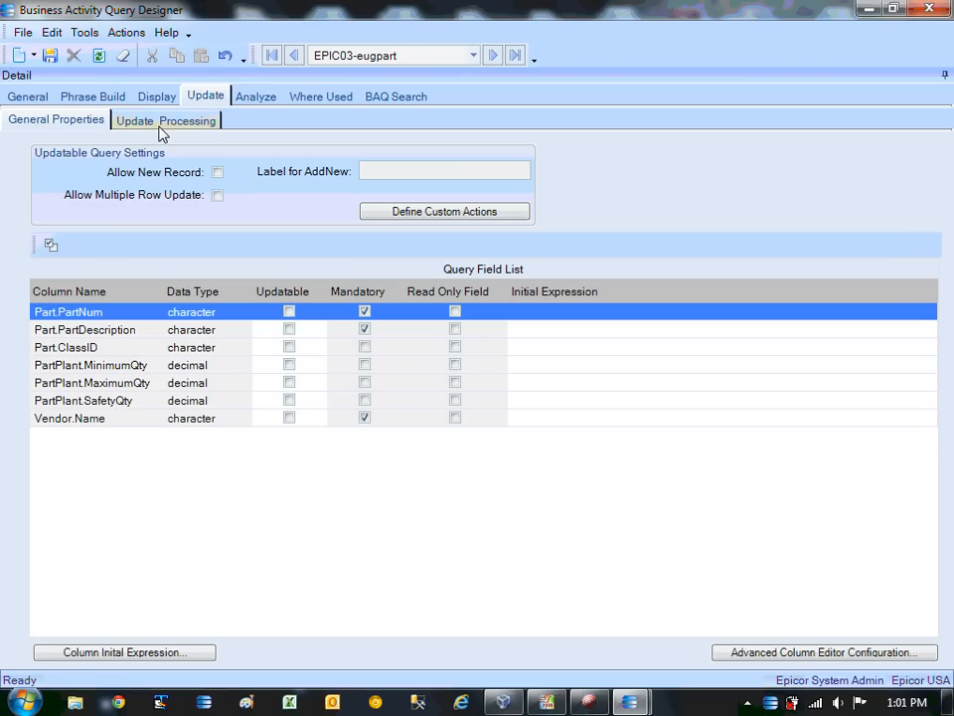
left_click(289, 364)
left_click(290, 382)
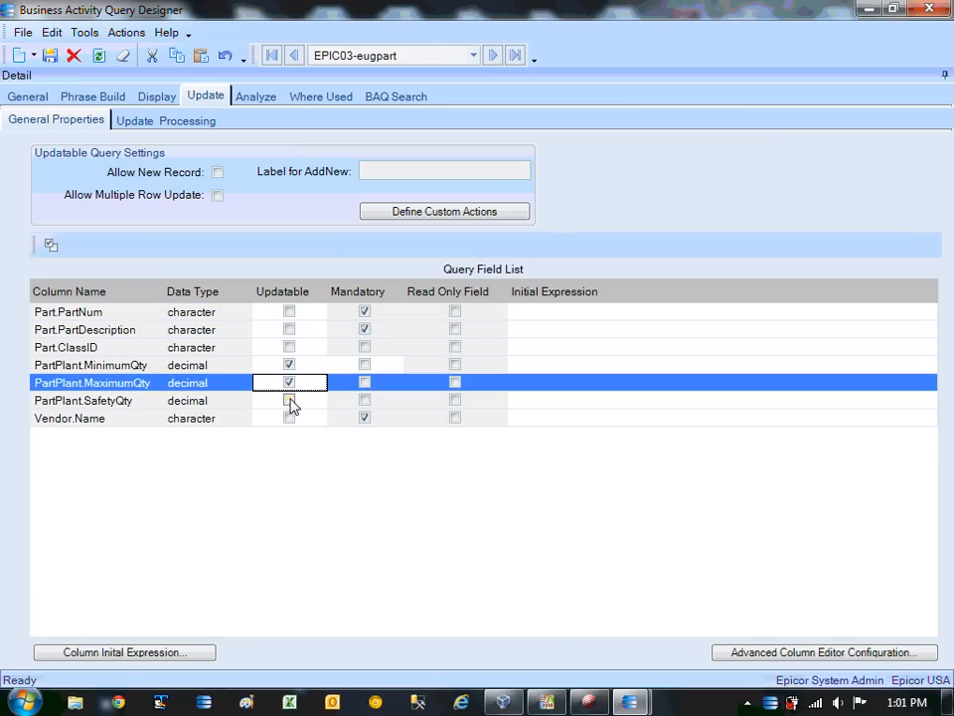
left_click(290, 401)
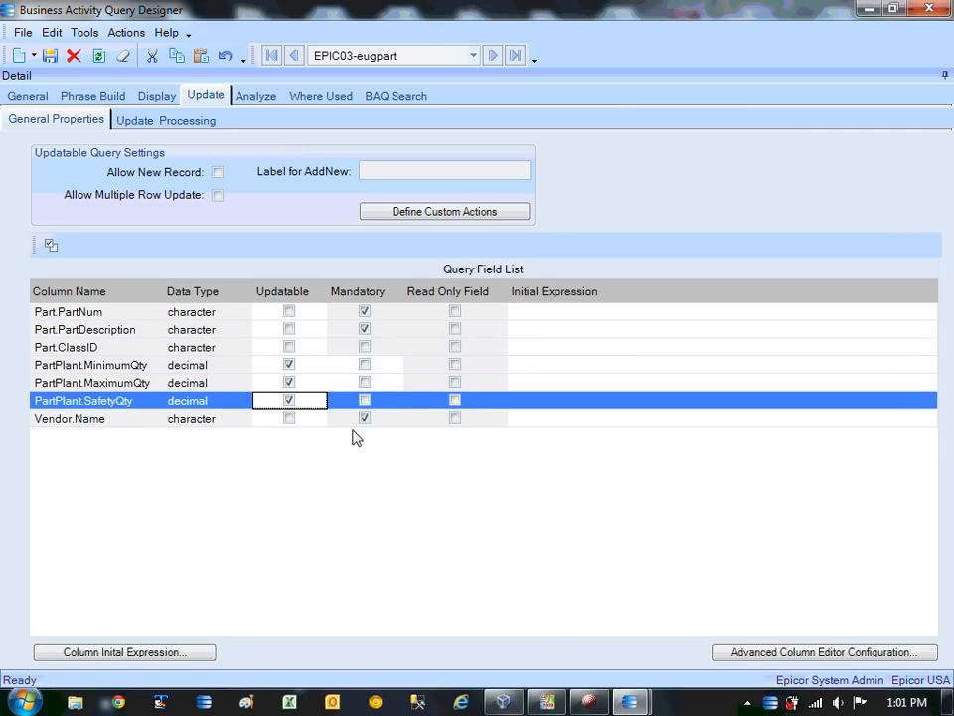
left_click(134, 121)
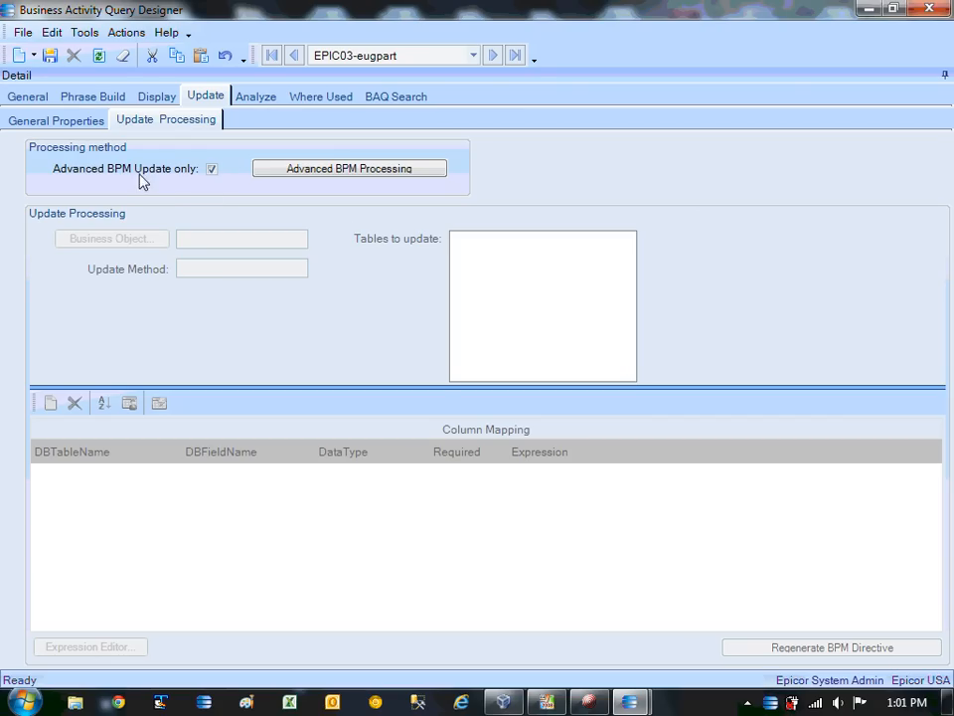
Step: Turn off Advanced BPM Update only and choose the Part business object with UpdateExt
left_click(211, 172)
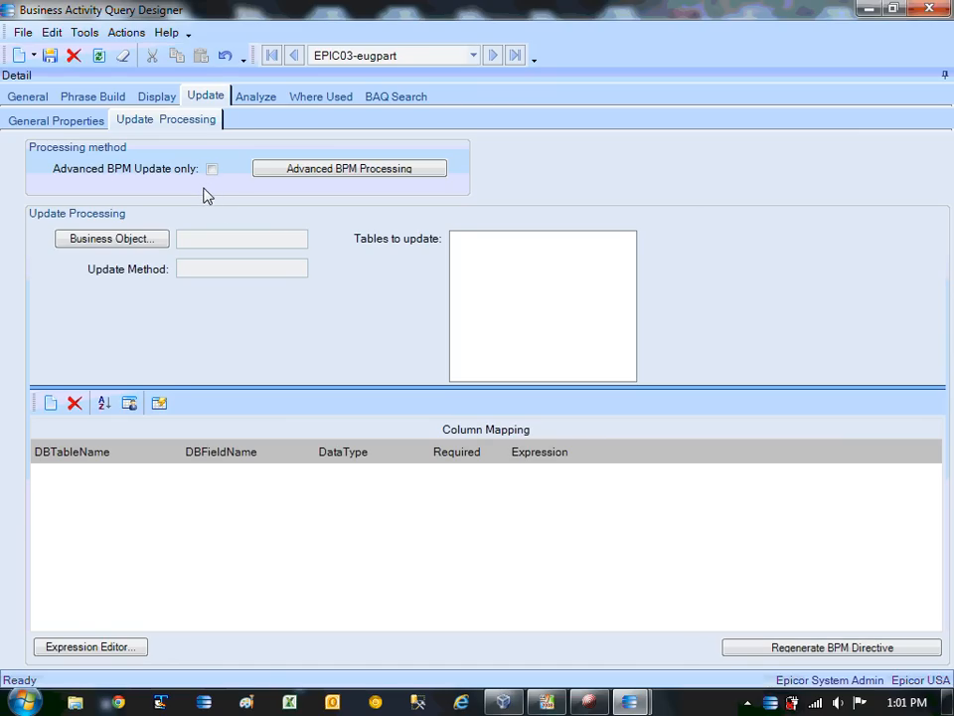
left_click(111, 241)
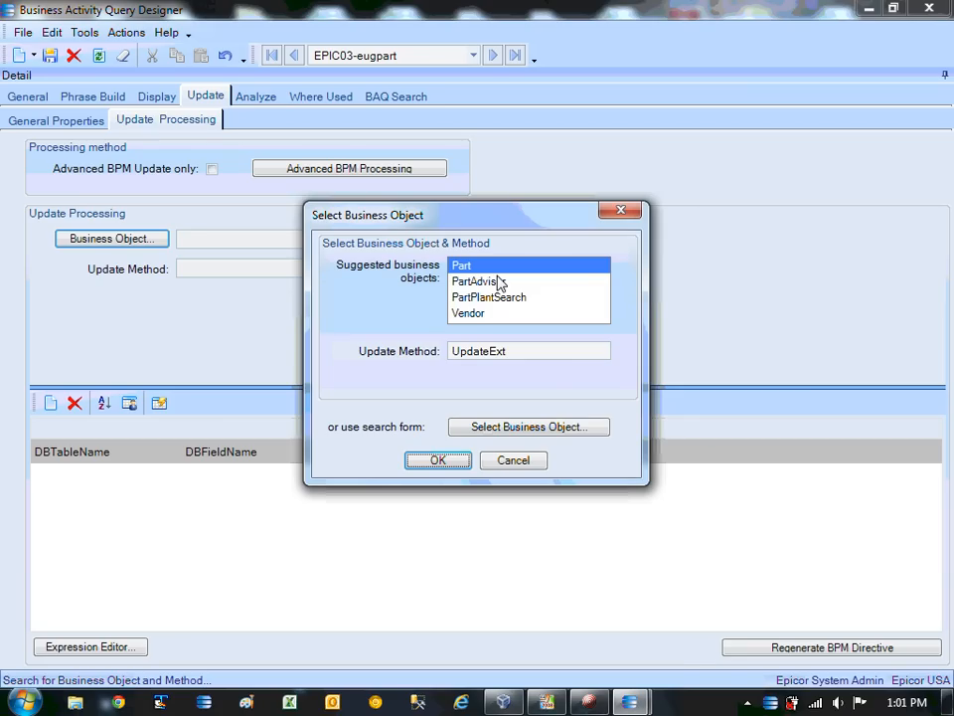
left_click(474, 315)
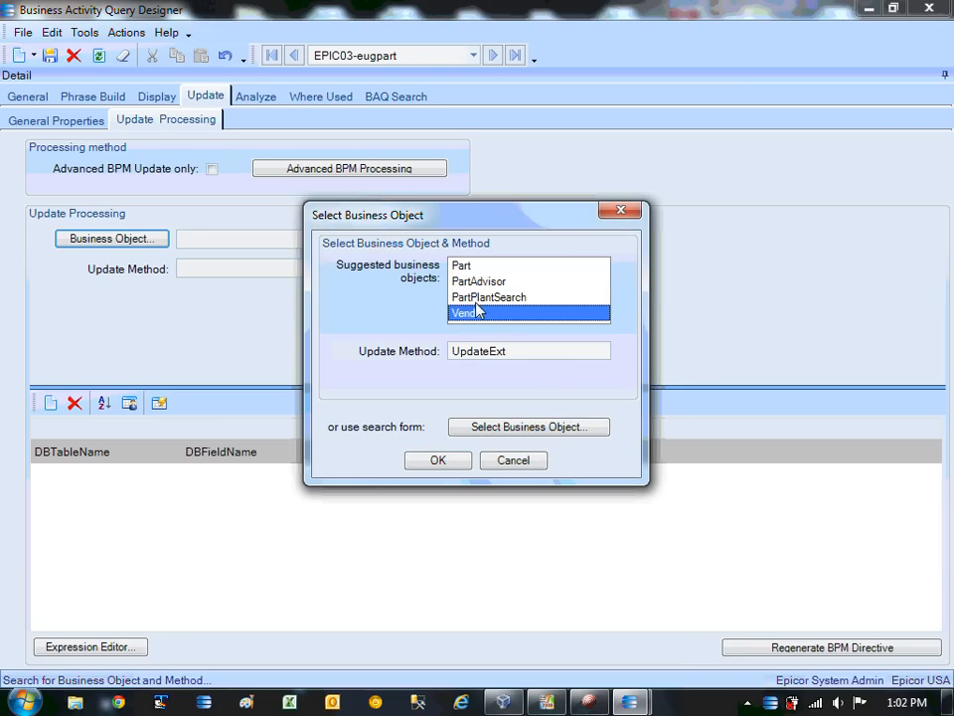
left_click(468, 268)
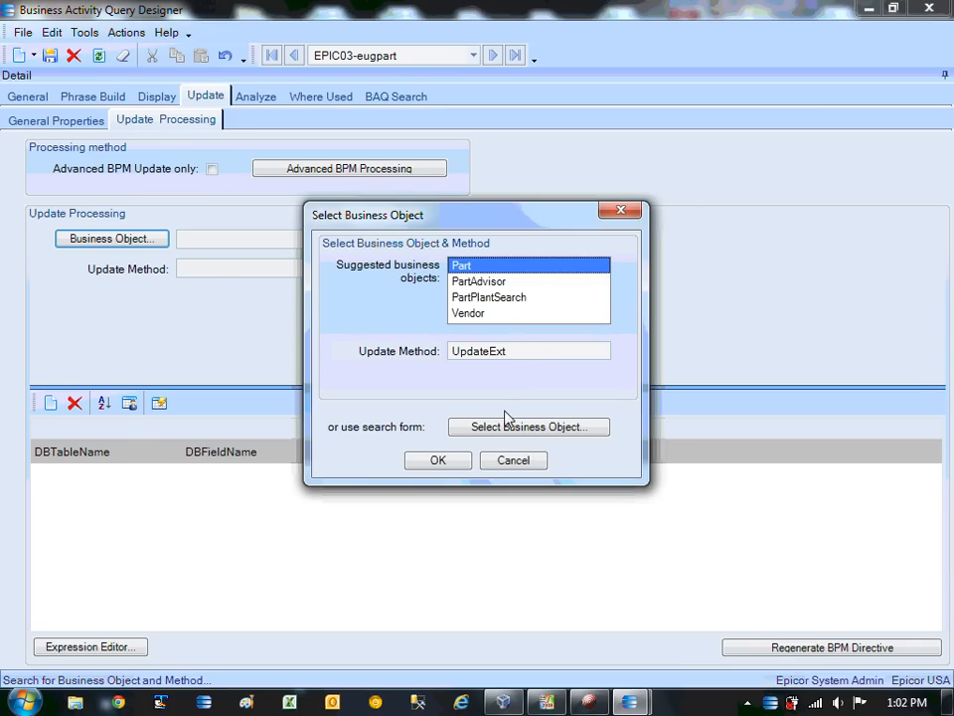
left_click(434, 464)
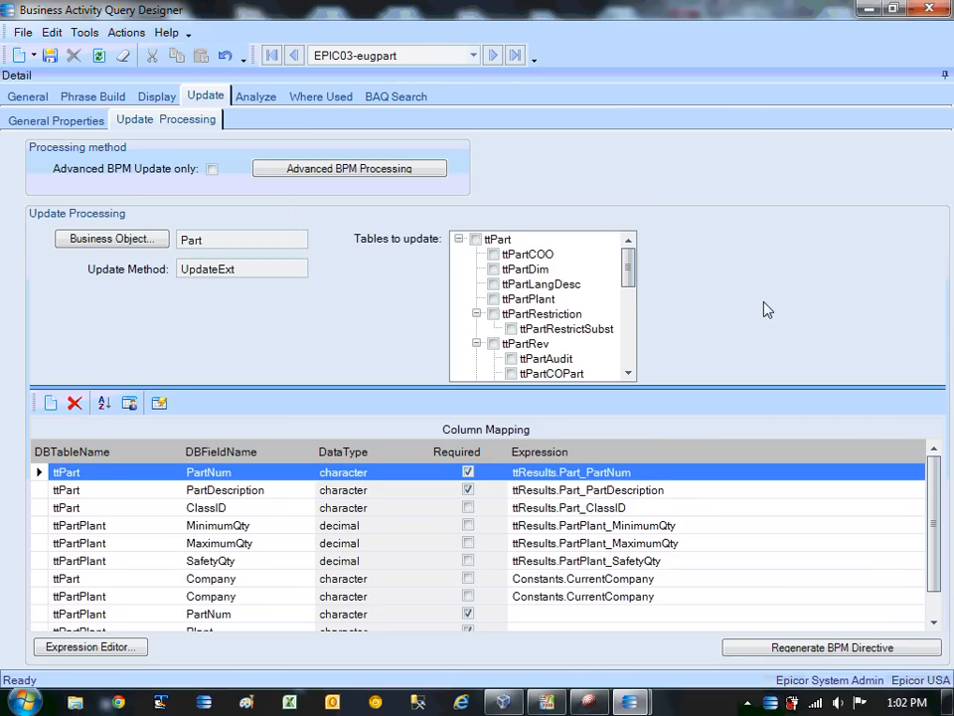
Step: Tick ttPartPlant in Tables to update so its quantity columns are mapped
left_click_drag(630, 269, 628, 257)
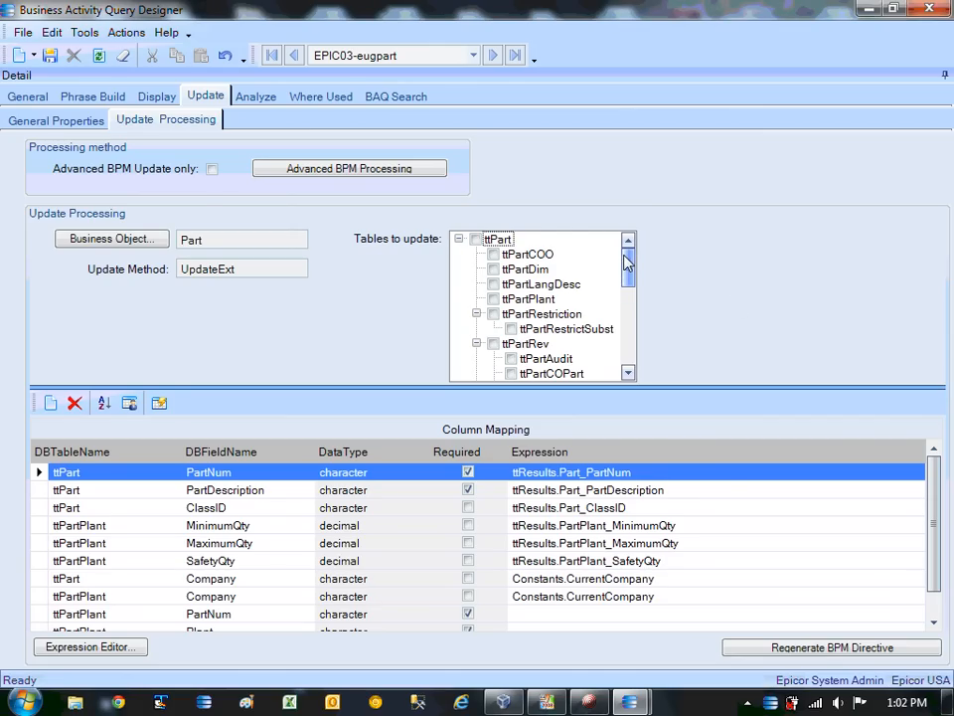
left_click(52, 123)
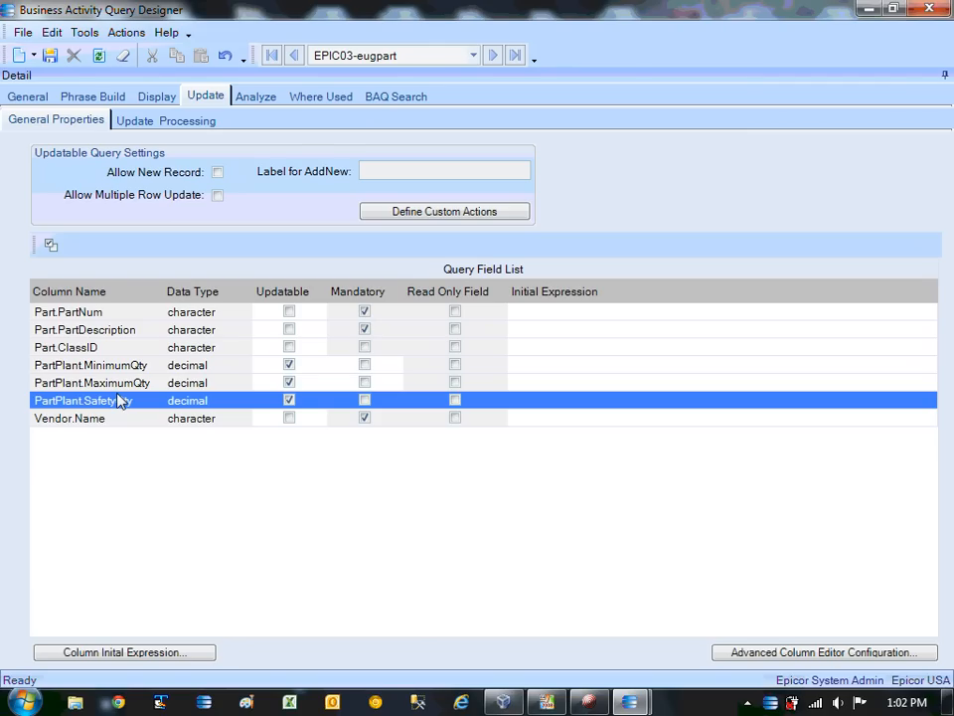
left_click(145, 126)
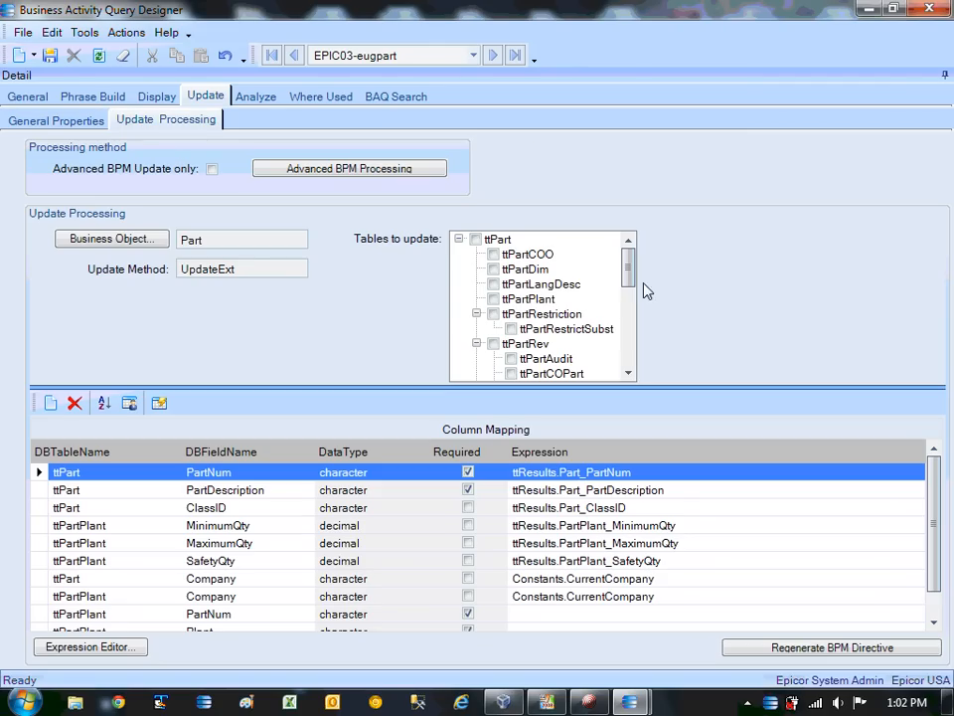
mouse_move(627, 263)
left_mouse_down()
mouse_move(630, 275)
mouse_move(630, 266)
left_mouse_up()
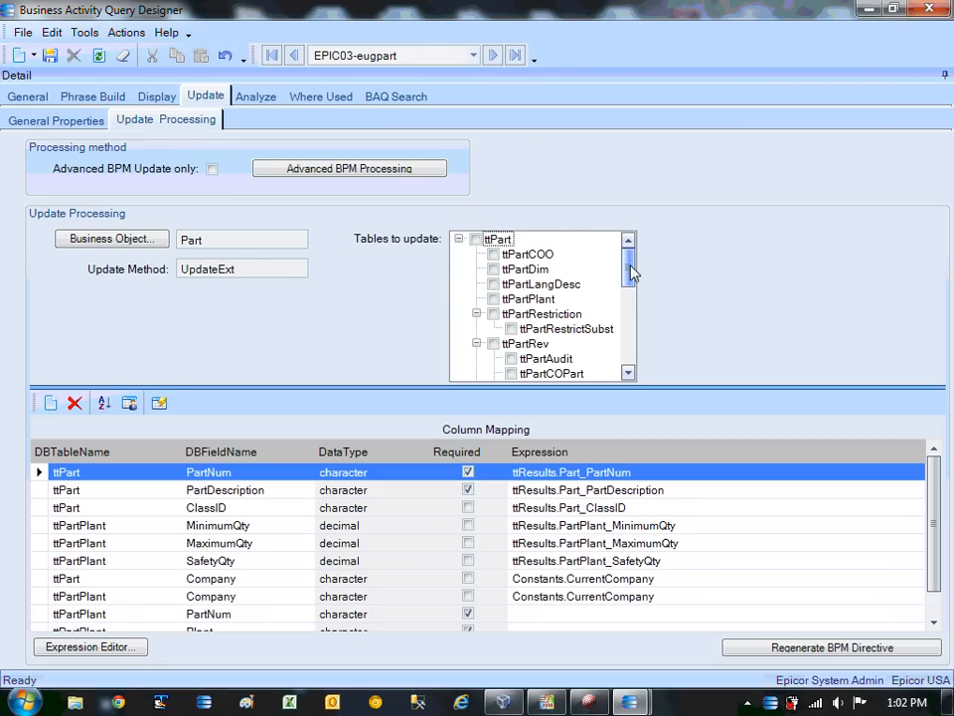
left_click(493, 299)
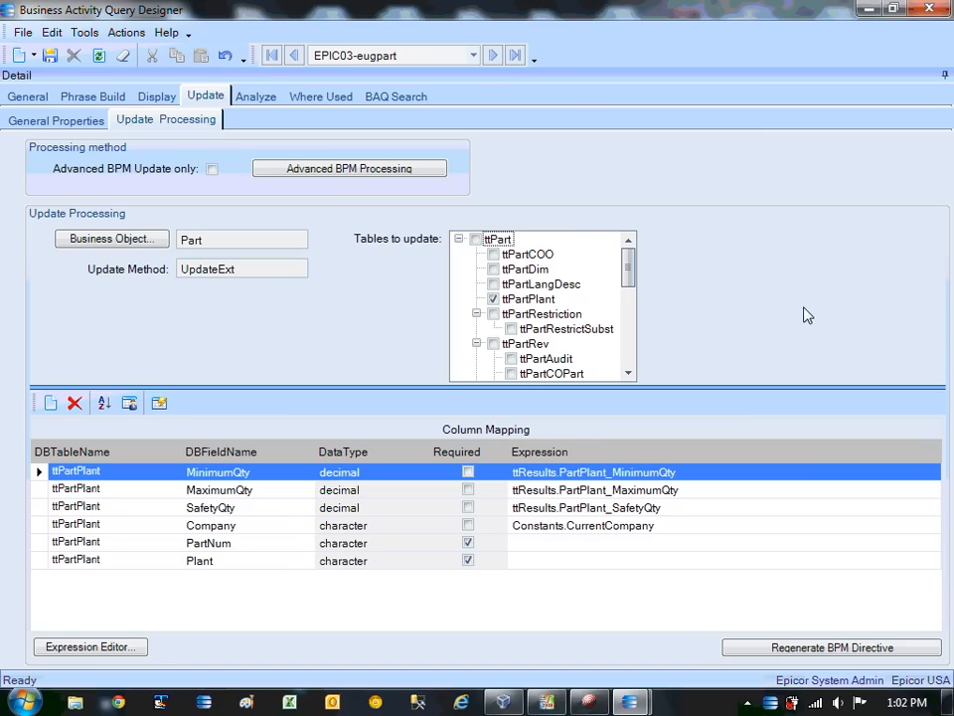
Step: Tick ttPart for updating and make its PartDescription mapping required
left_click(475, 239)
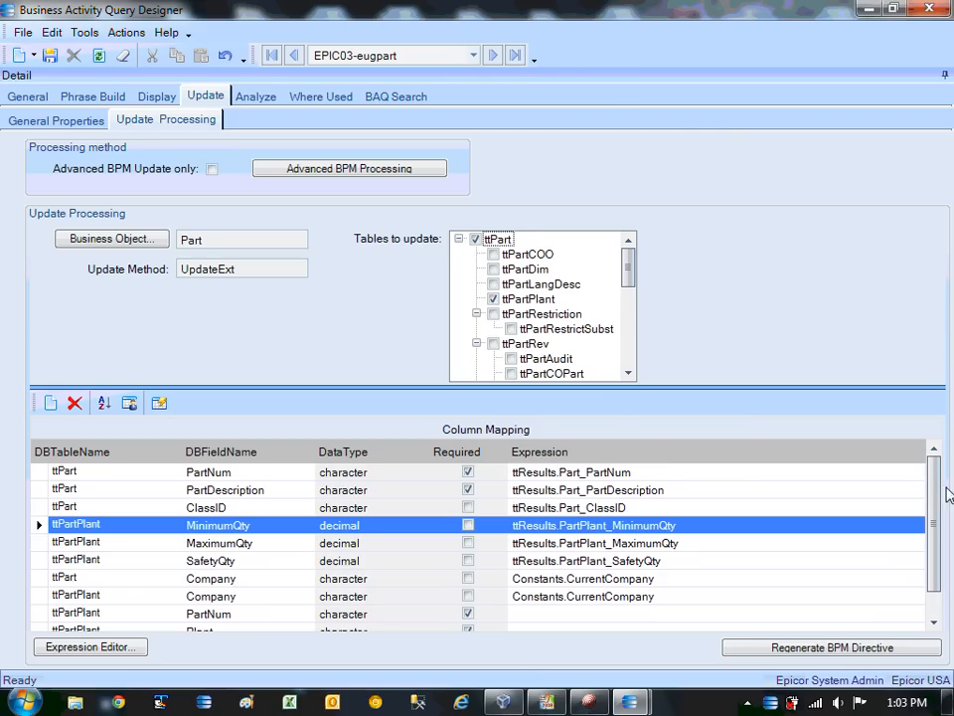
mouse_move(937, 487)
left_mouse_down()
mouse_move(933, 524)
mouse_move(941, 477)
left_mouse_up()
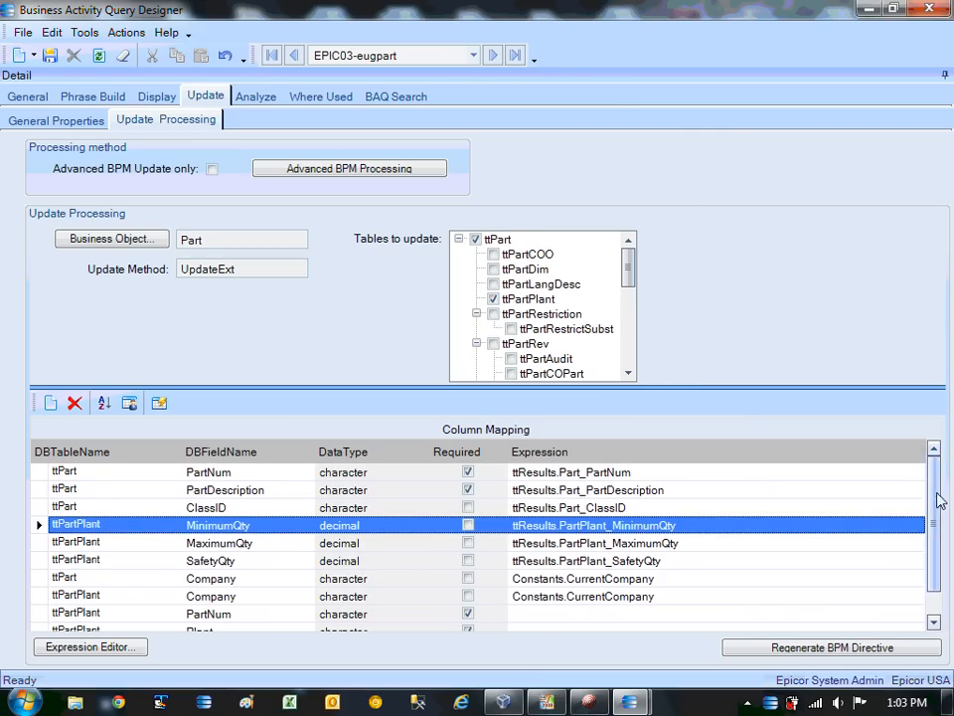
scroll(937, 494, "down", 1)
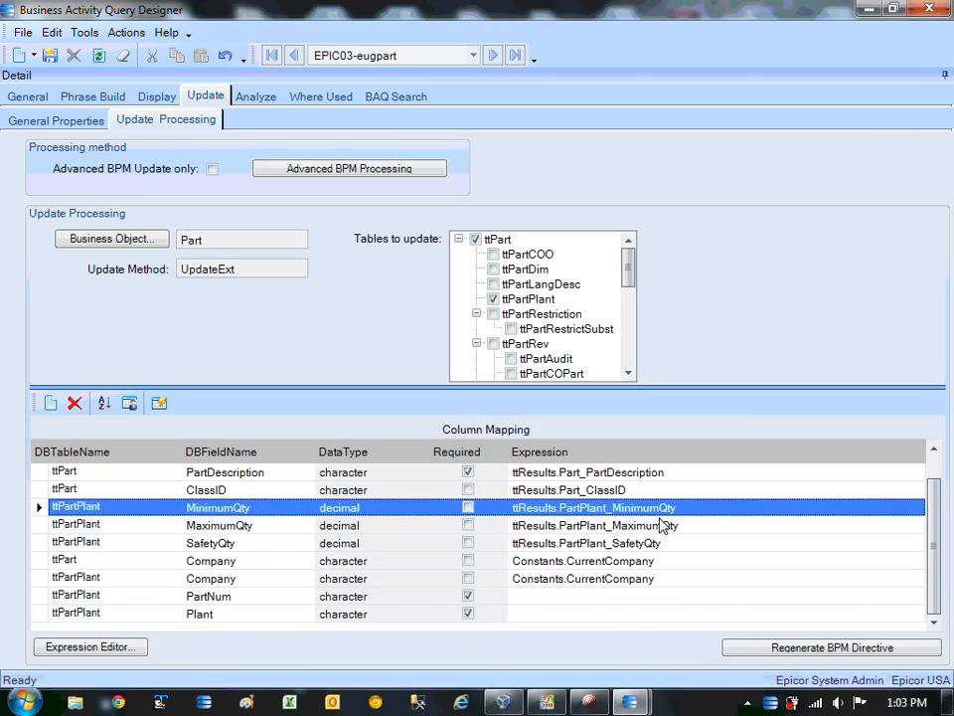
scroll(763, 473, "up", 1)
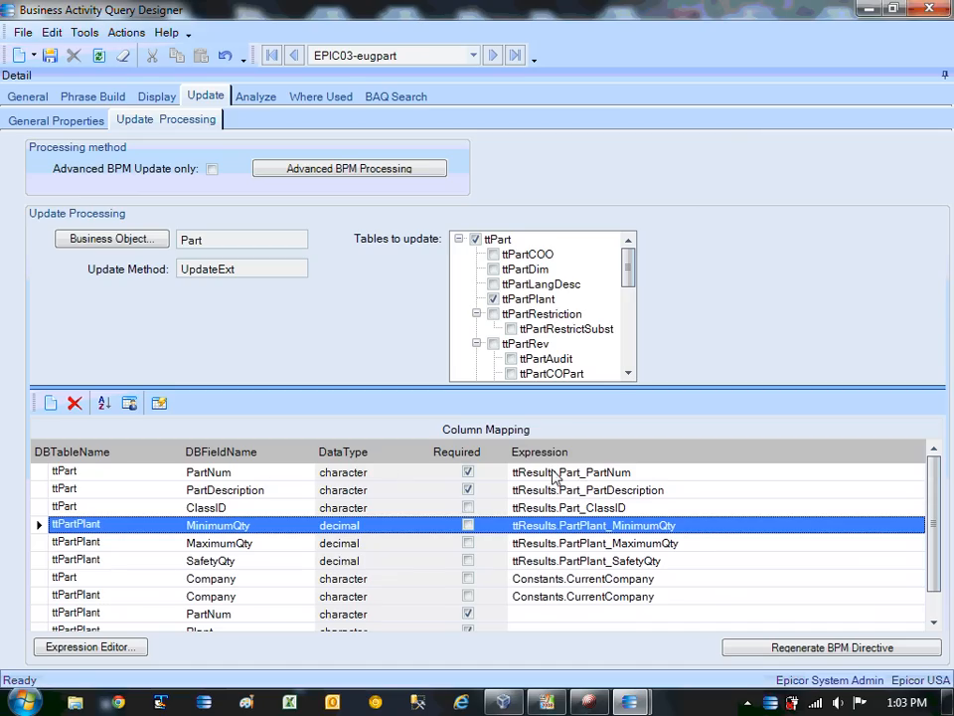
left_click(469, 489)
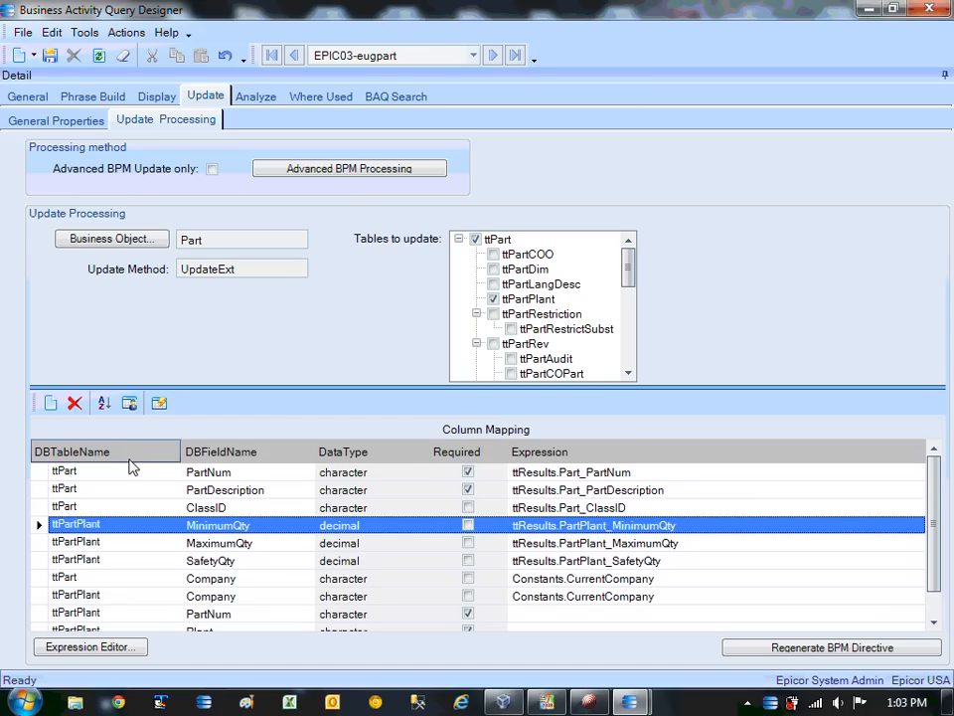
left_click(159, 101)
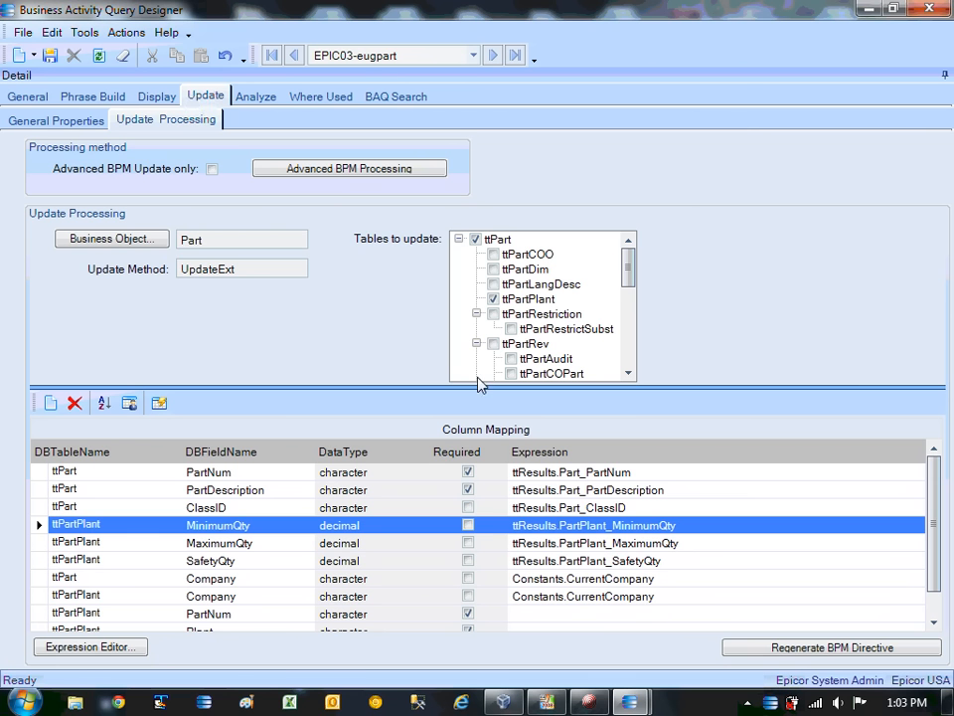
left_click(202, 98)
left_click_drag(938, 511, 935, 546)
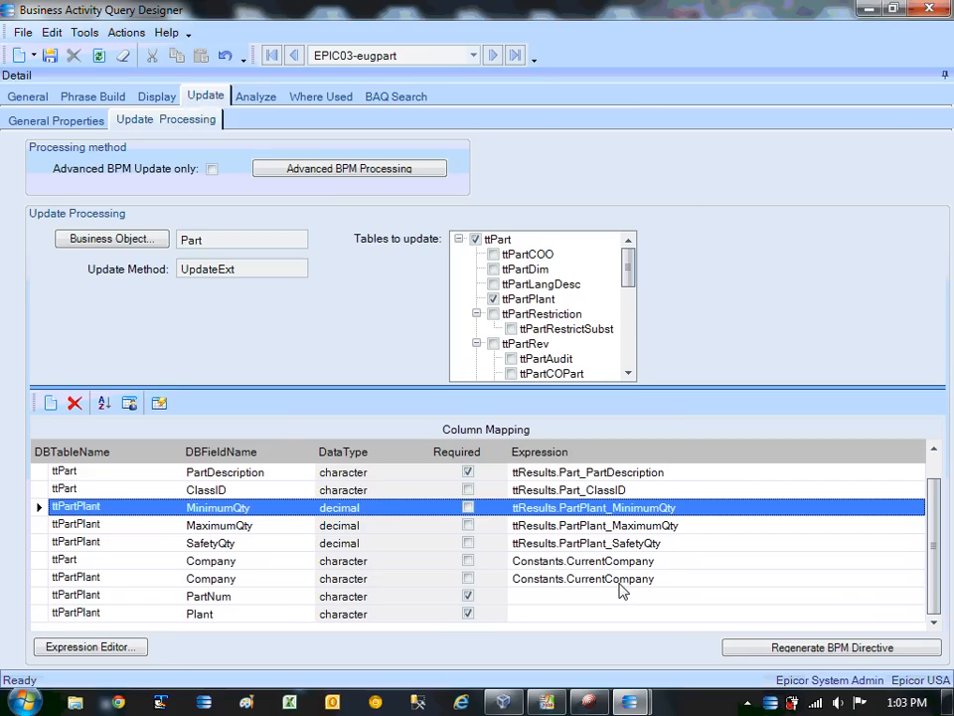
left_click(159, 99)
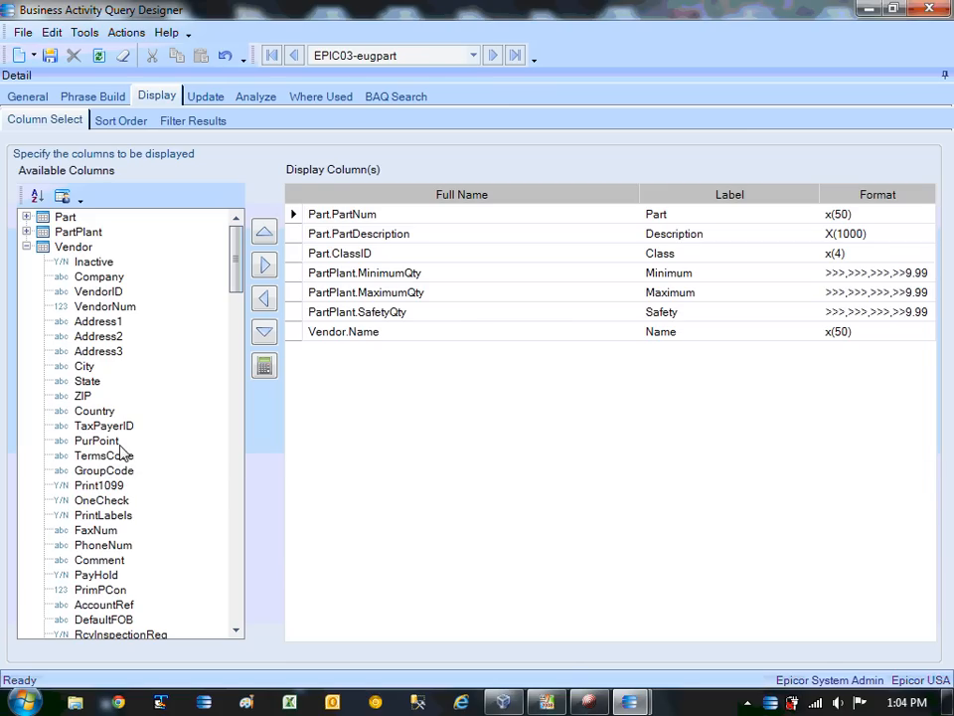
left_click(206, 96)
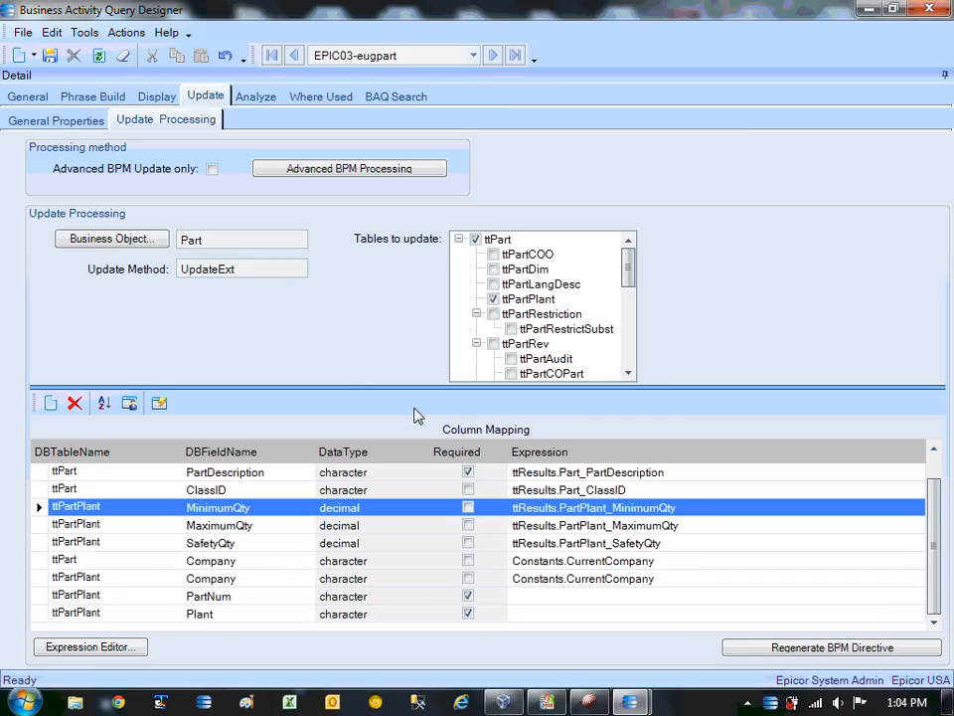
left_click(494, 300)
left_click(494, 299)
left_click(560, 598)
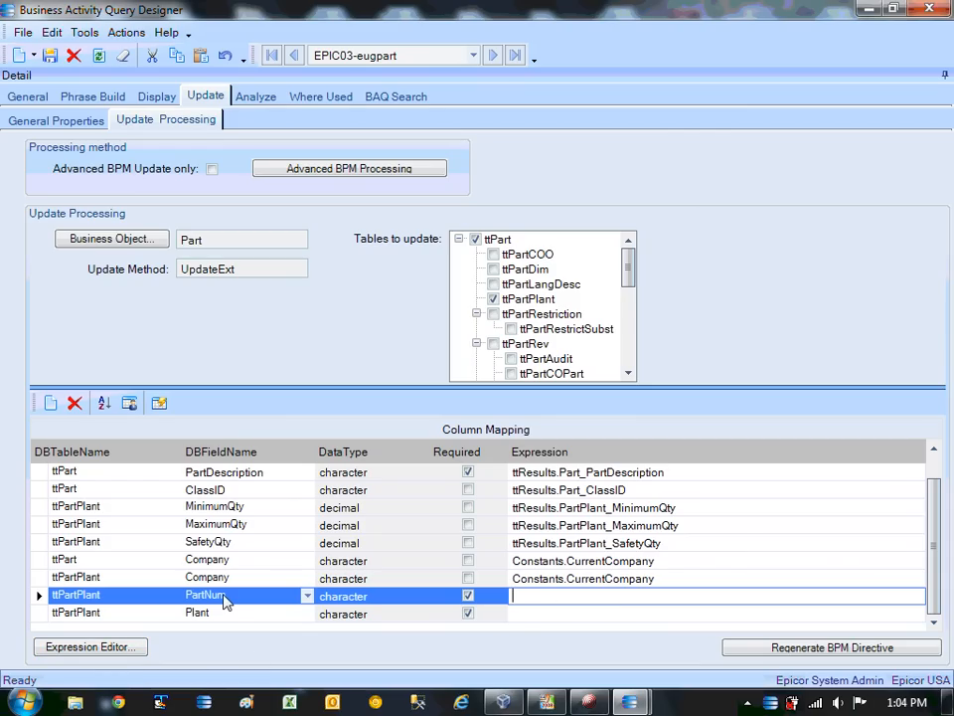
Step: Set ttPartPlant.PartNum's expression to ttResults.Part_PartNum in the Expression Editor
left_click(92, 649)
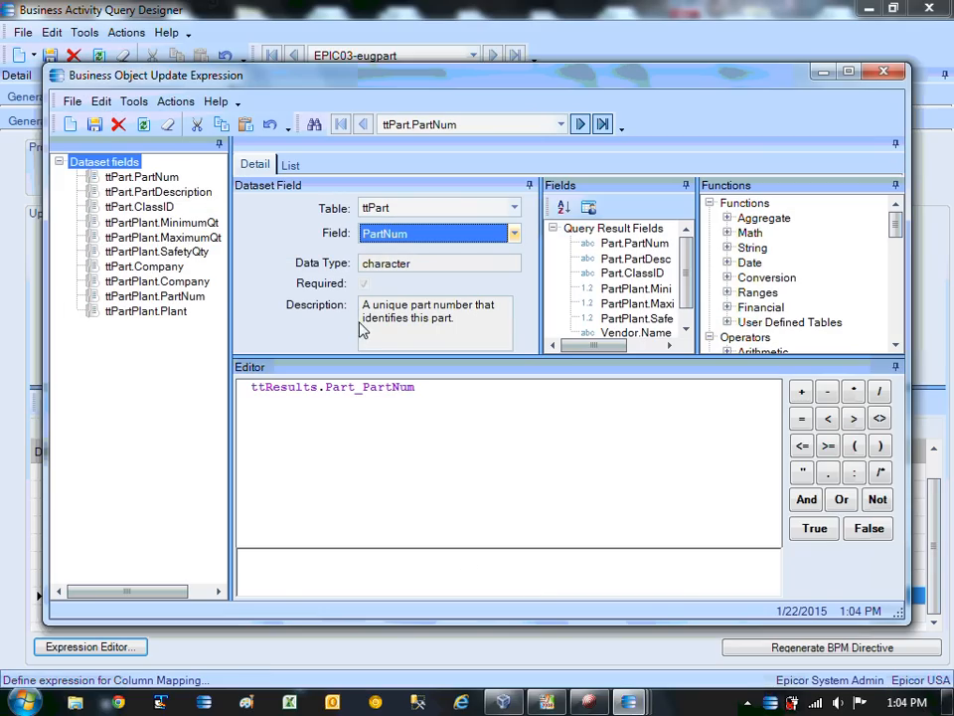
left_click(164, 296)
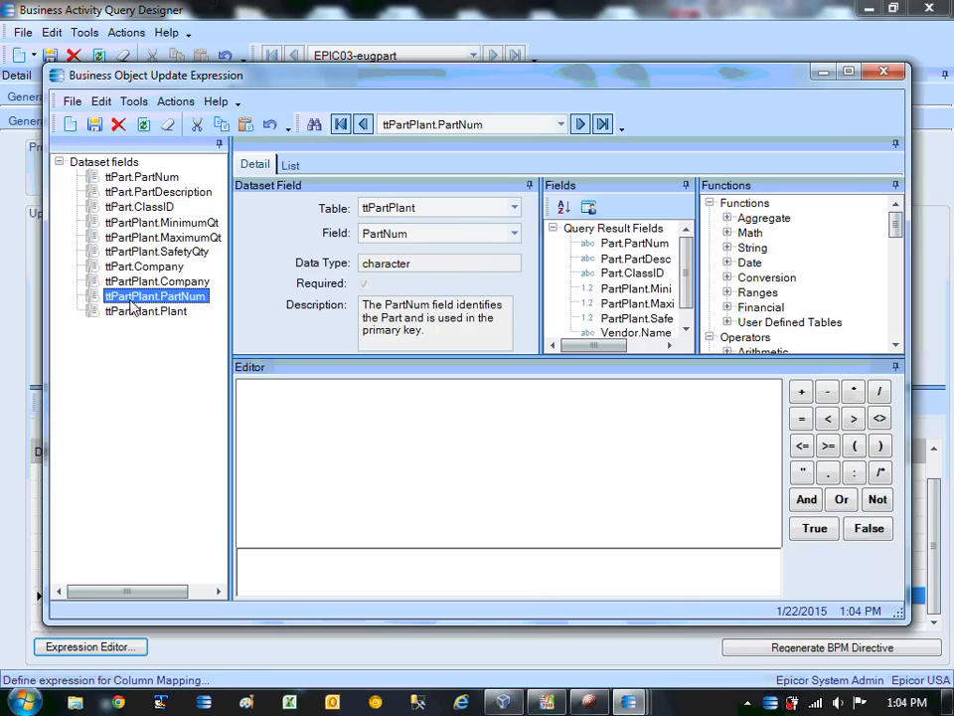
double_click(636, 244)
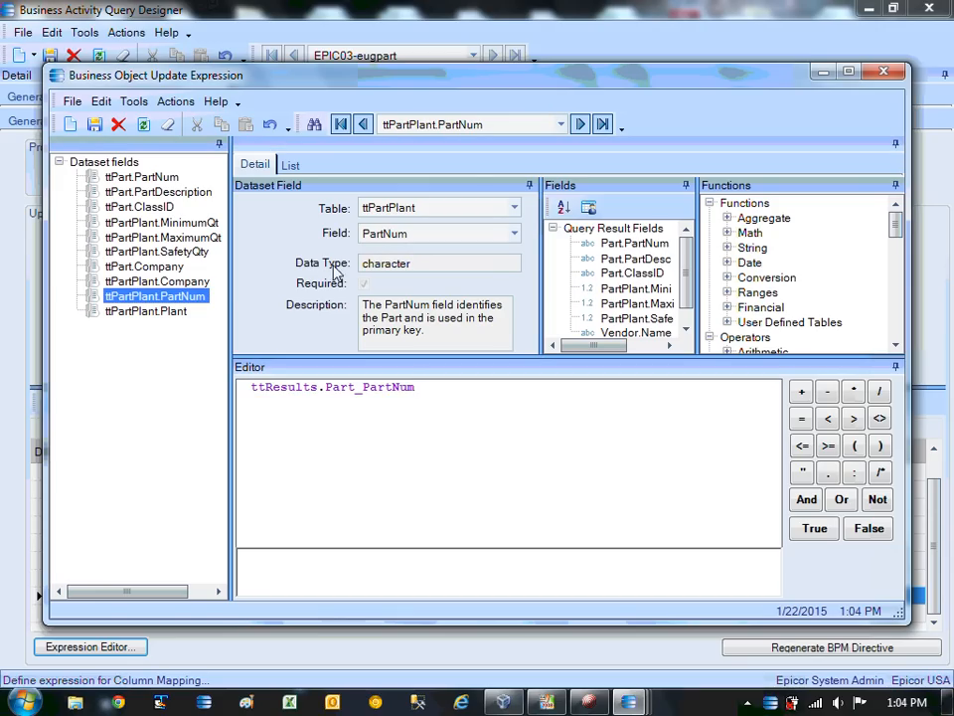
Step: Set ttPartPlant.Plant's expression to Constants.CurrentPlant and save the mappings
left_click(147, 312)
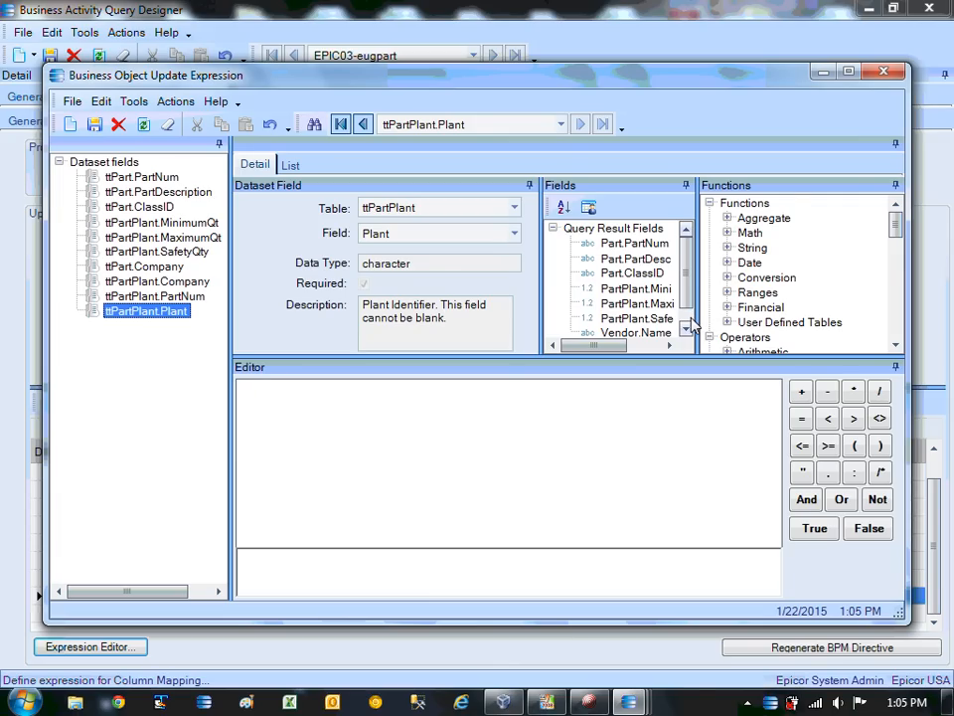
left_click_drag(896, 221, 894, 260)
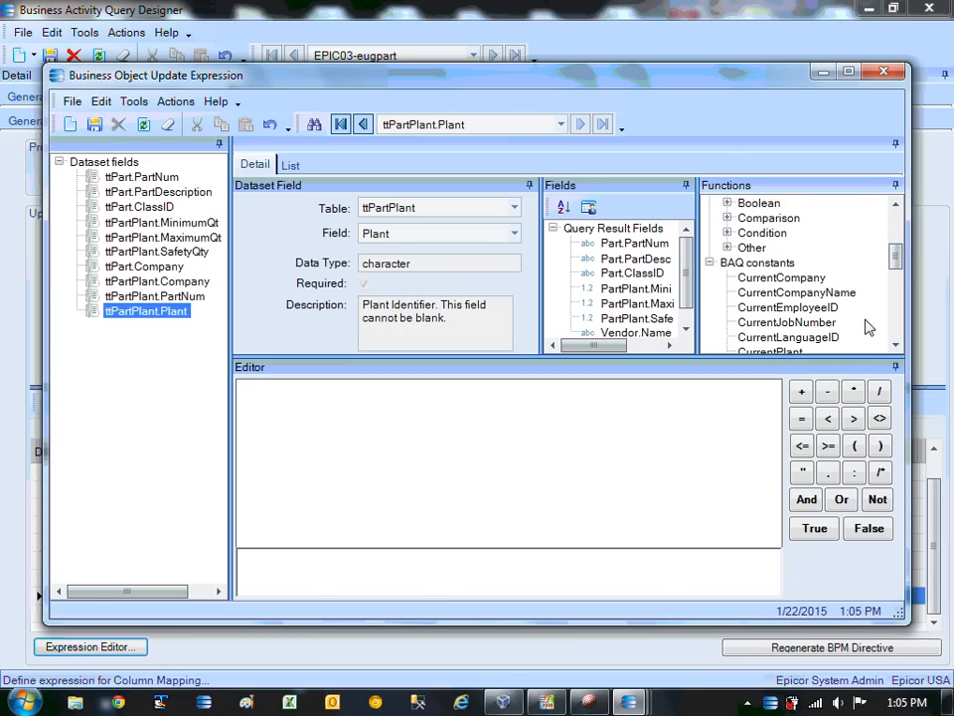
scroll(875, 343, "down", 2)
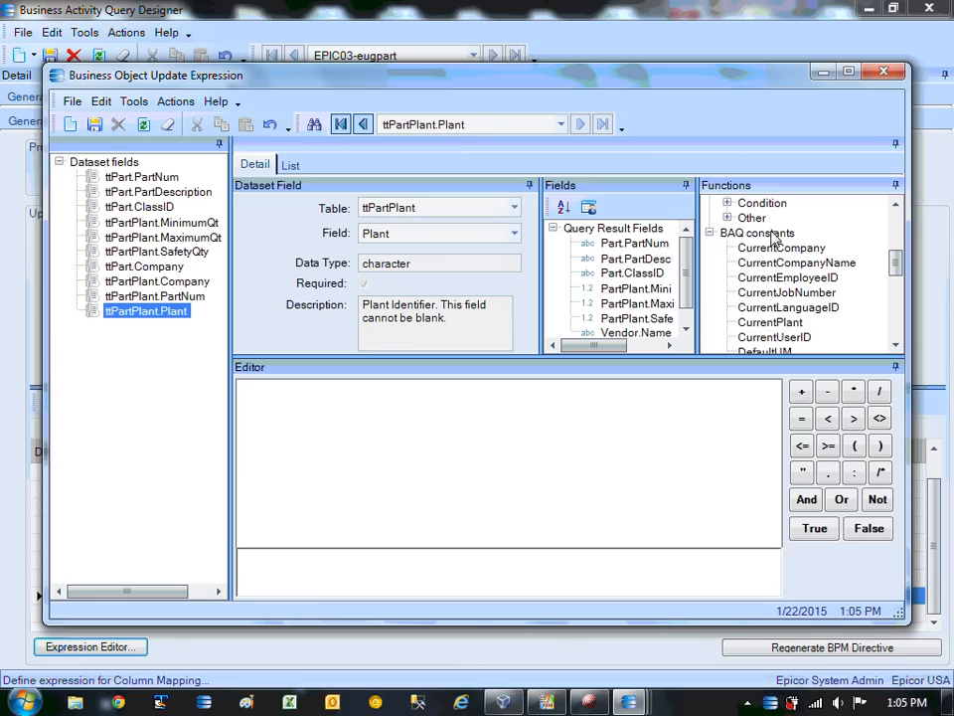
left_click(604, 410)
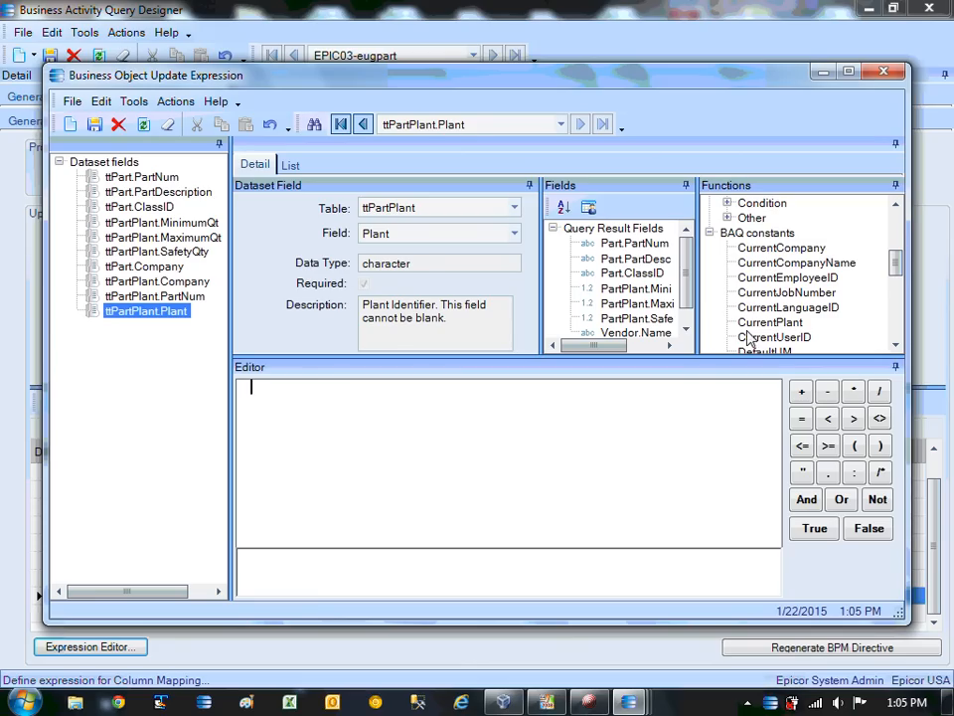
double_click(771, 322)
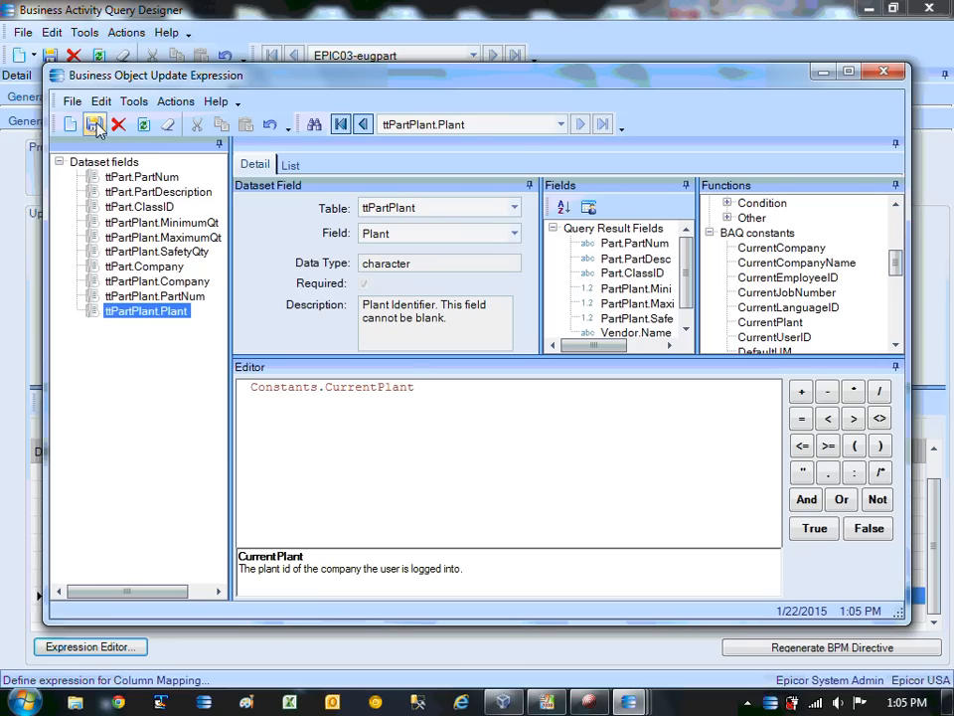
left_click(94, 125)
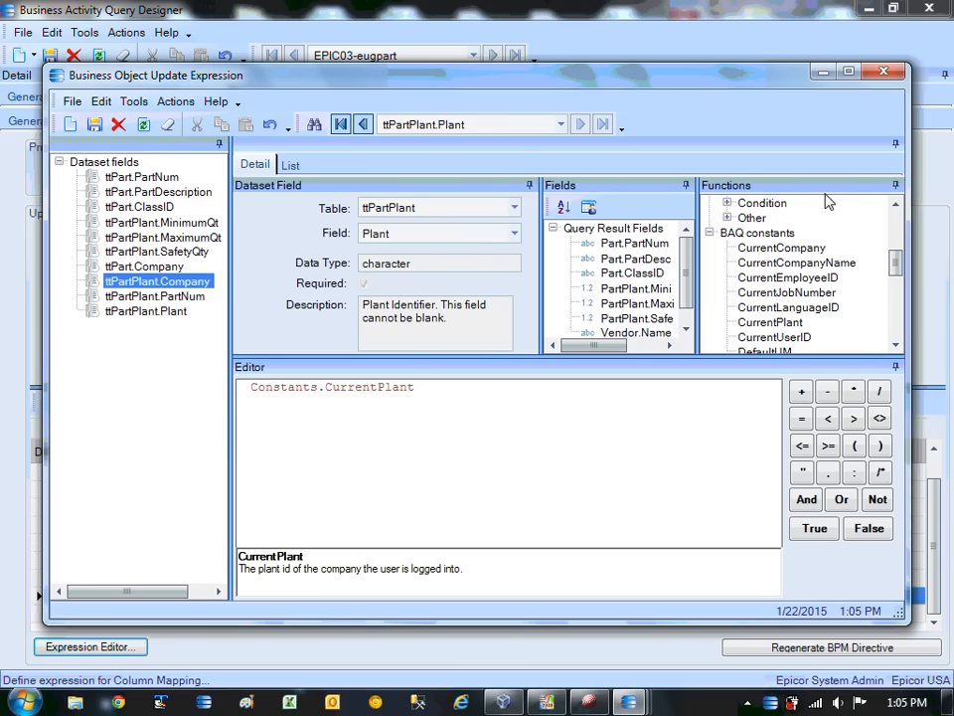
left_click(883, 71)
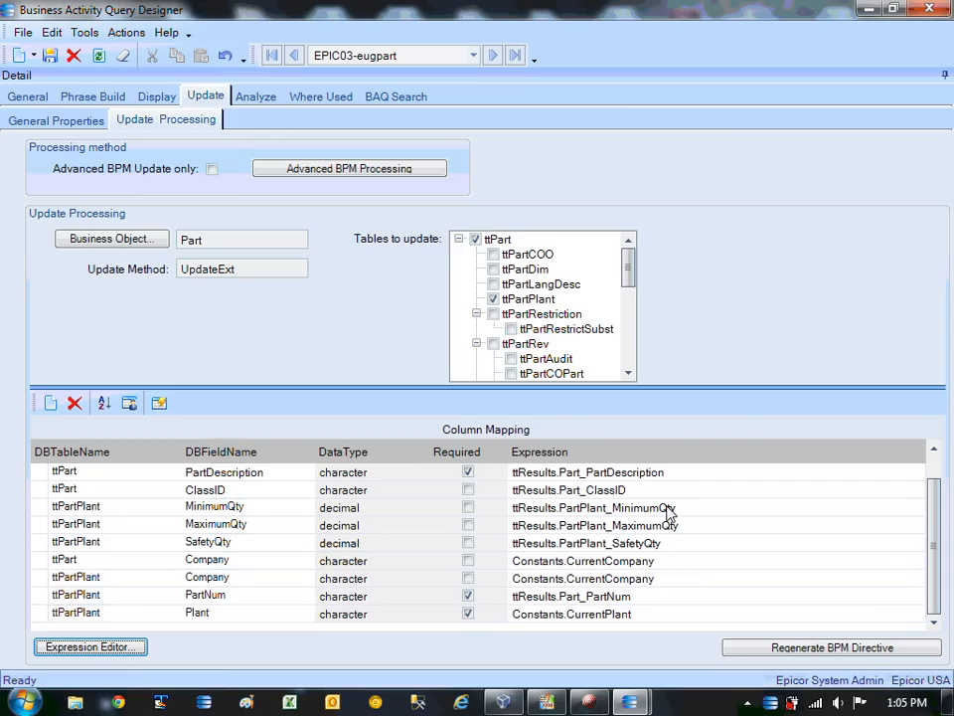
Step: Regenerate the eugpart BPM update directive and switch to the query's Analyze view
left_click(822, 651)
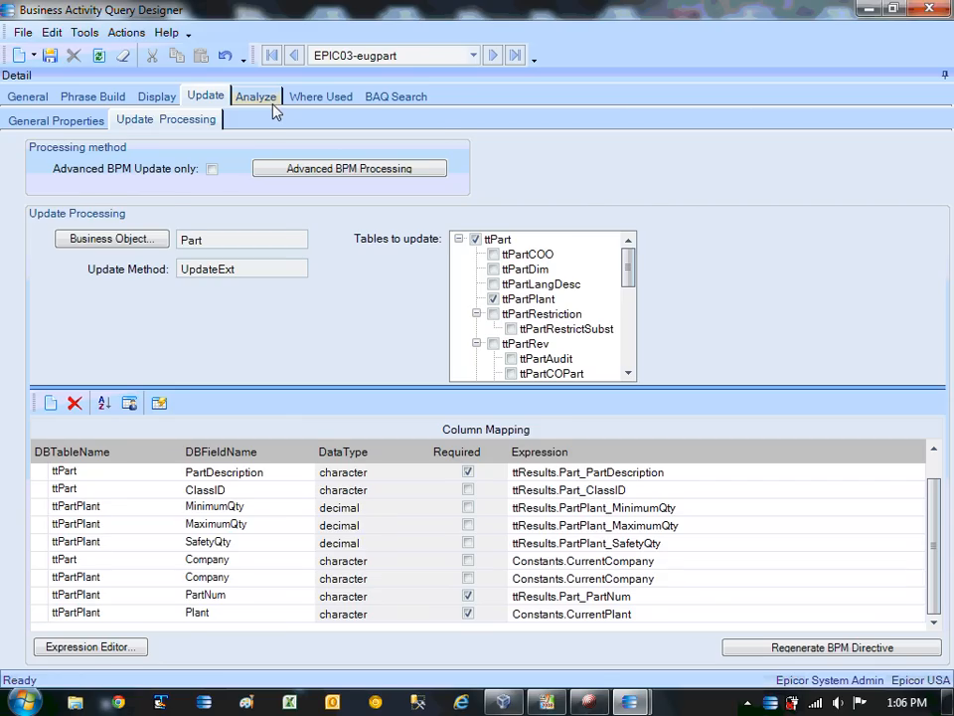
left_click(270, 103)
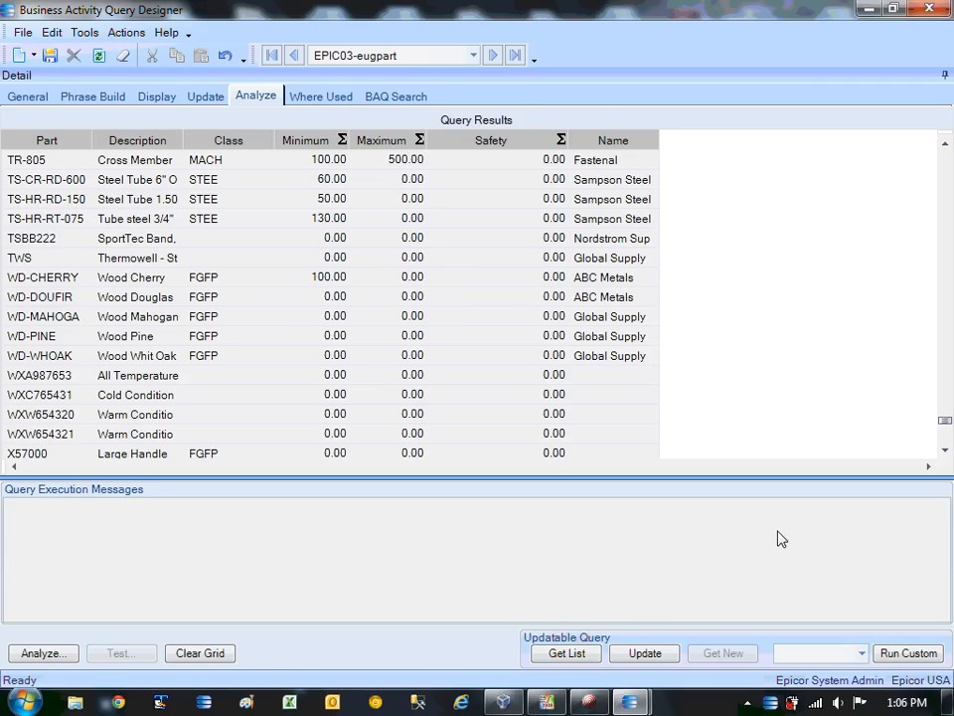
Step: Run Get List, suppressing and accepting the warning, to load the part results
left_click(568, 653)
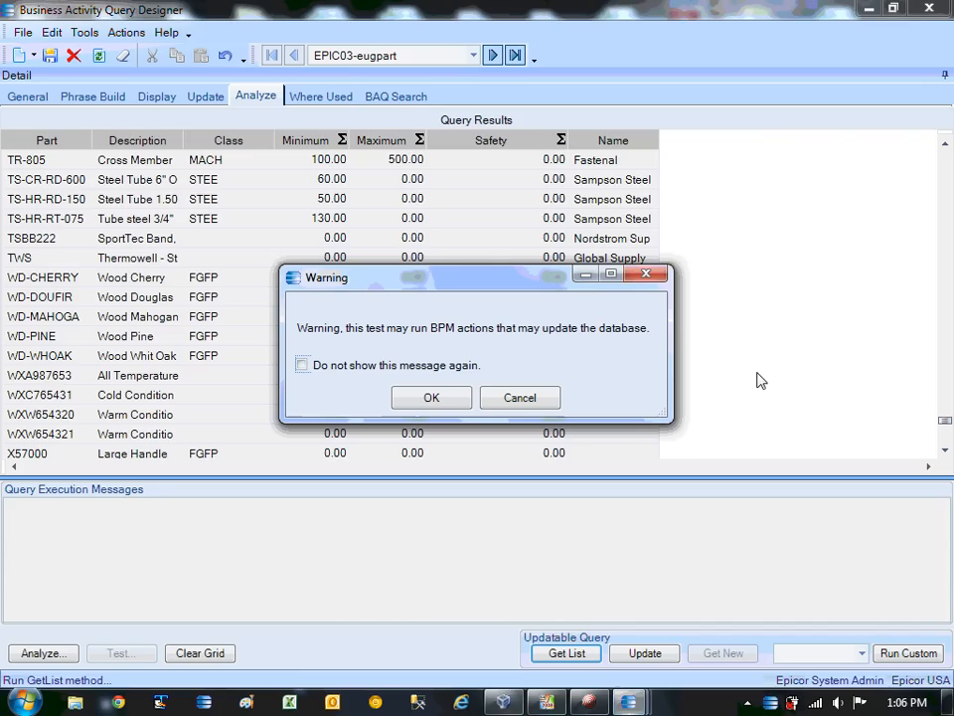
left_click(302, 364)
left_click(442, 400)
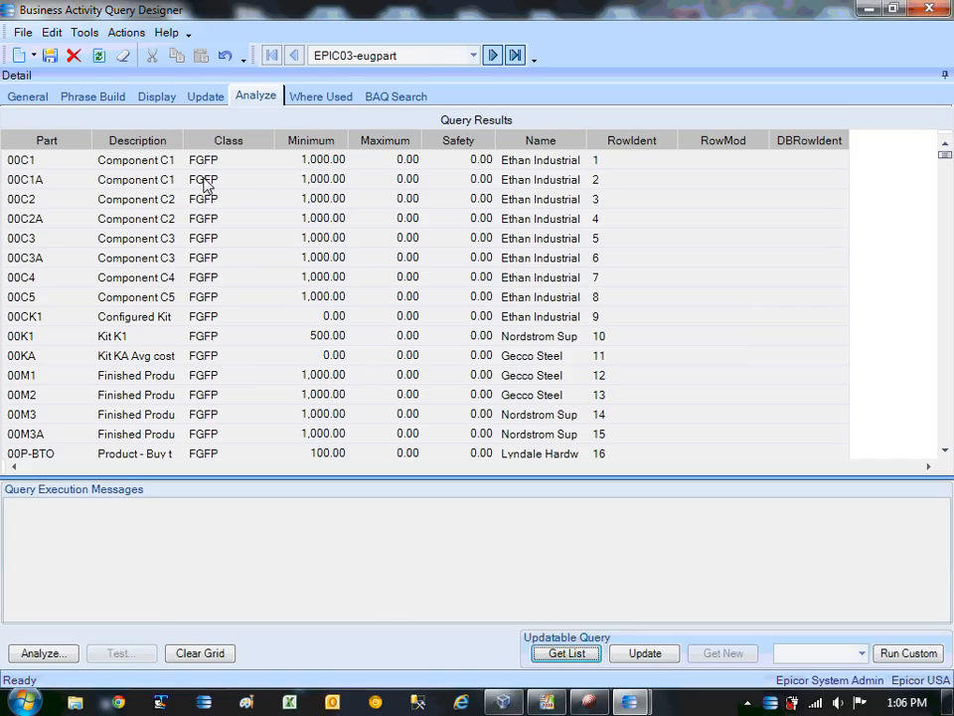
Step: Set part 00C1's MaximumQty to 1 and try to save it, which is rejected
double_click(447, 205)
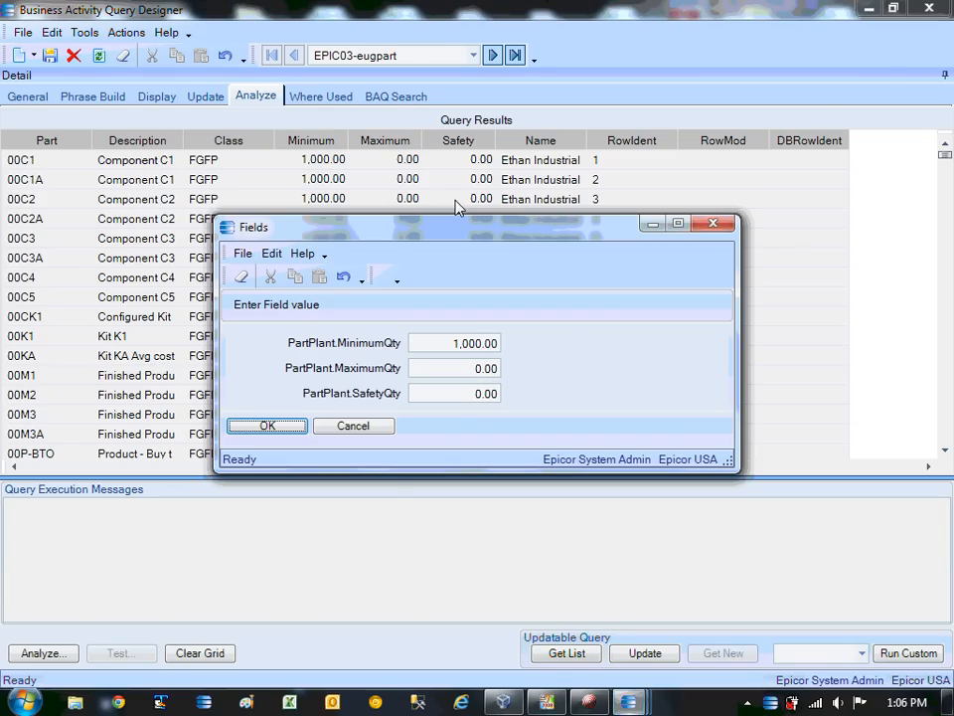
left_click(482, 373)
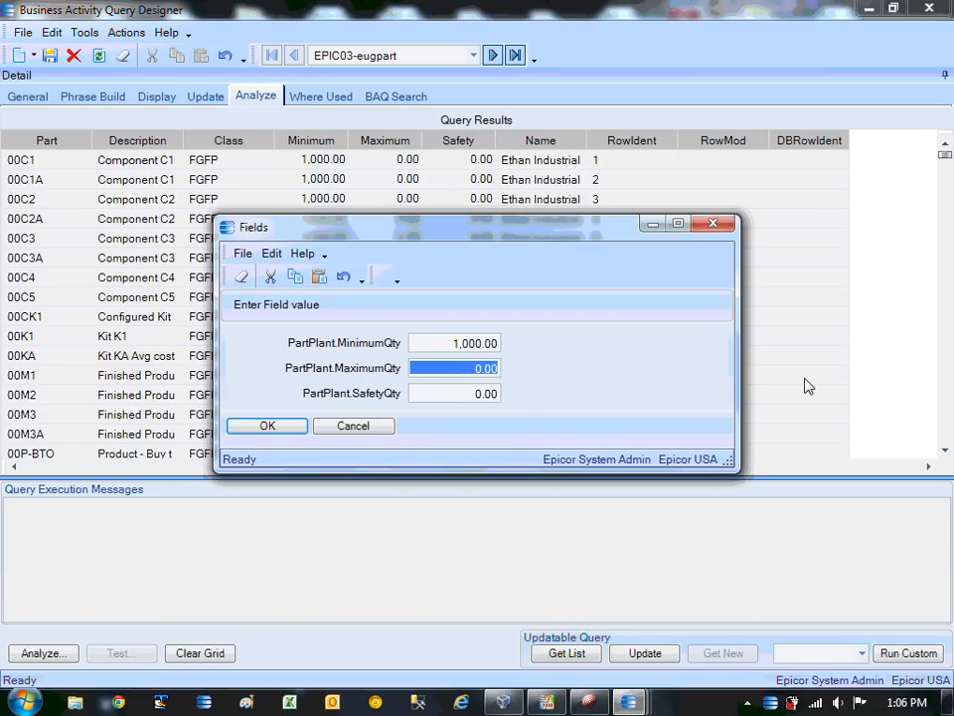
type("1")
key("Tab")
left_click(268, 426)
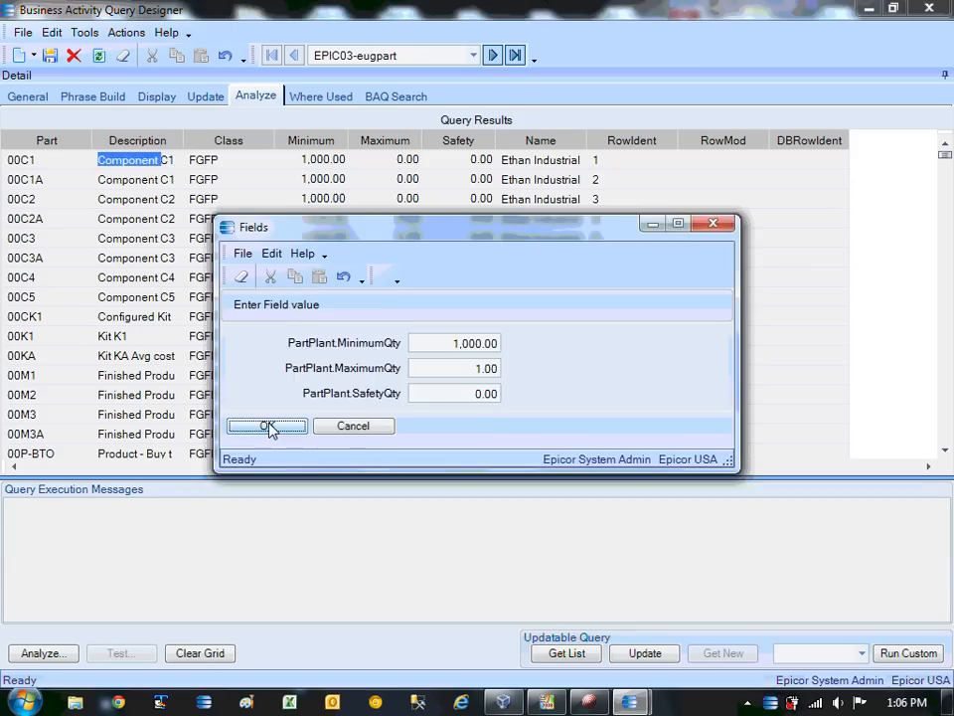
left_click(645, 653)
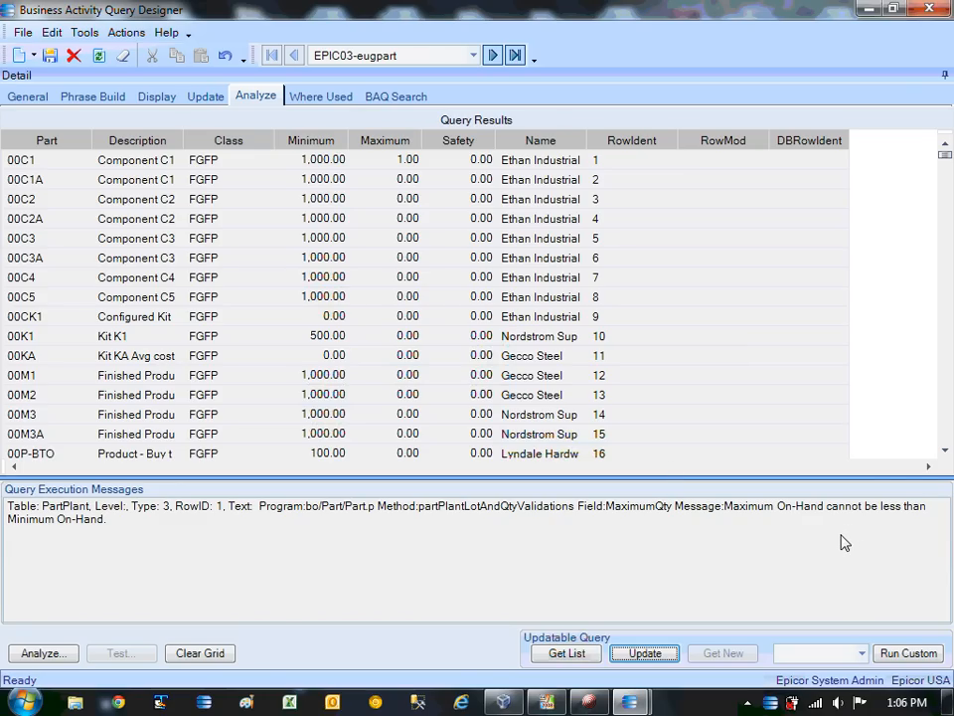
Step: Abandon the half-typed 100. Maximum for part 00C1 and review the Maximum On-Hand error
double_click(392, 169)
left_click(453, 374)
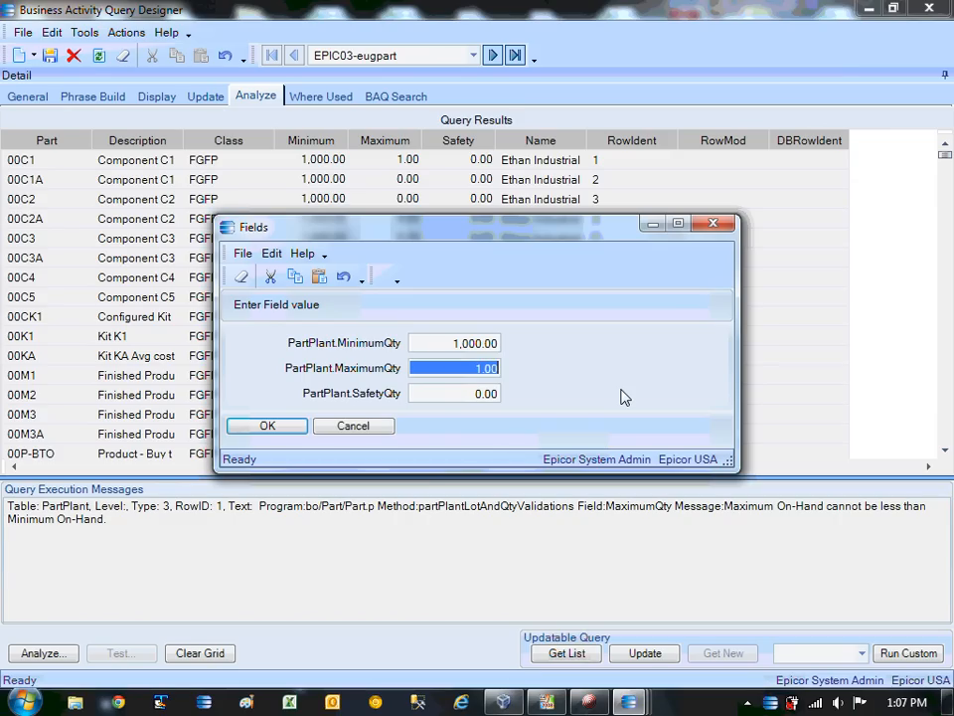
type("100.")
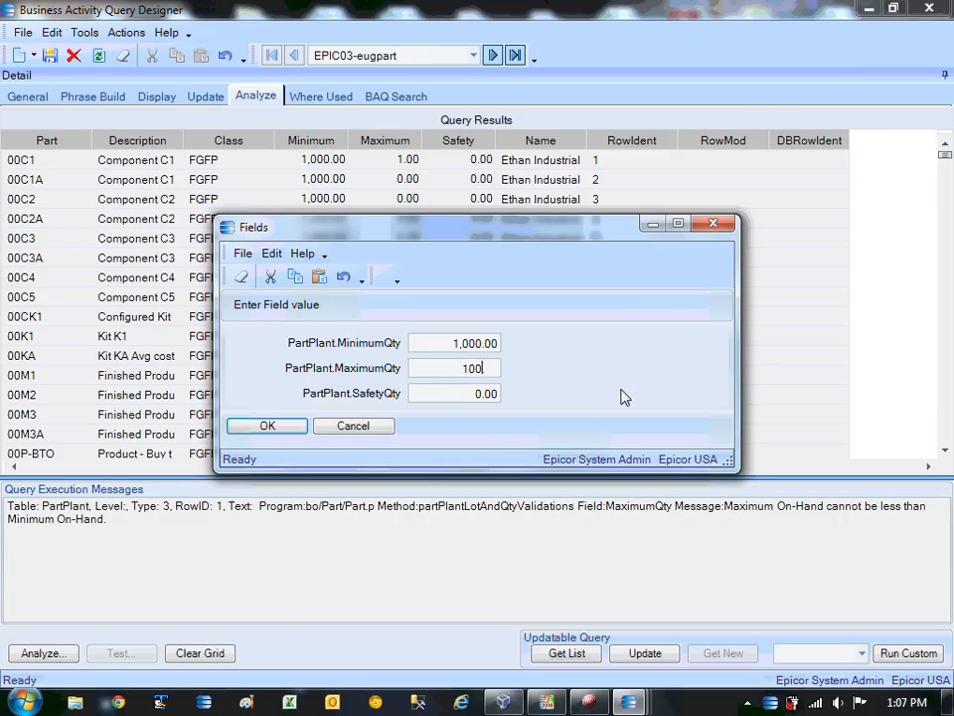
left_click(350, 426)
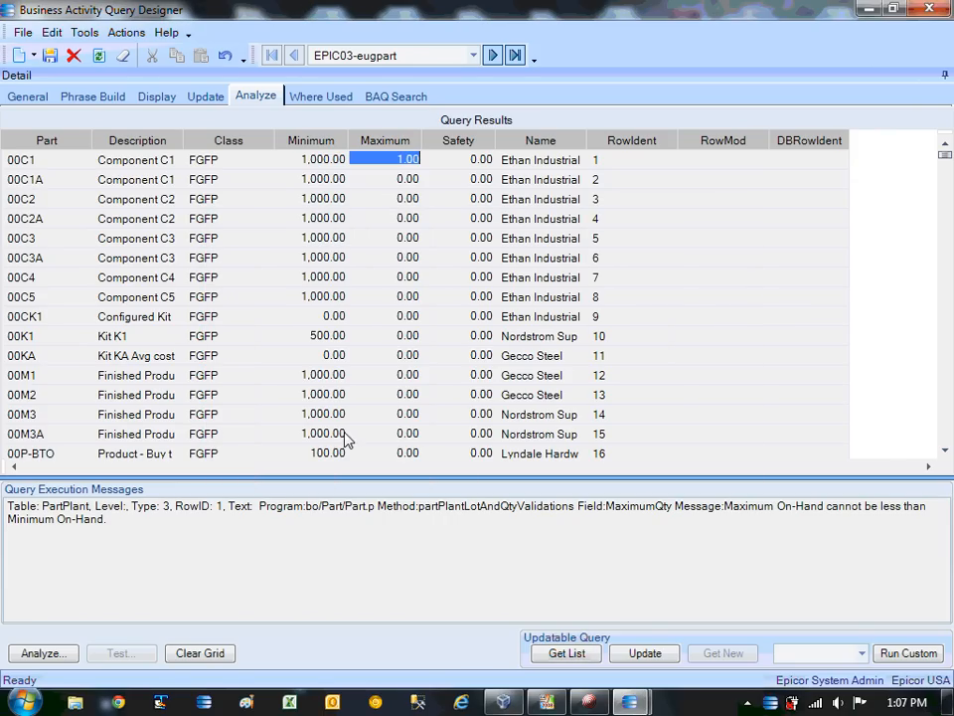
left_click_drag(718, 507, 888, 546)
left_click(482, 567)
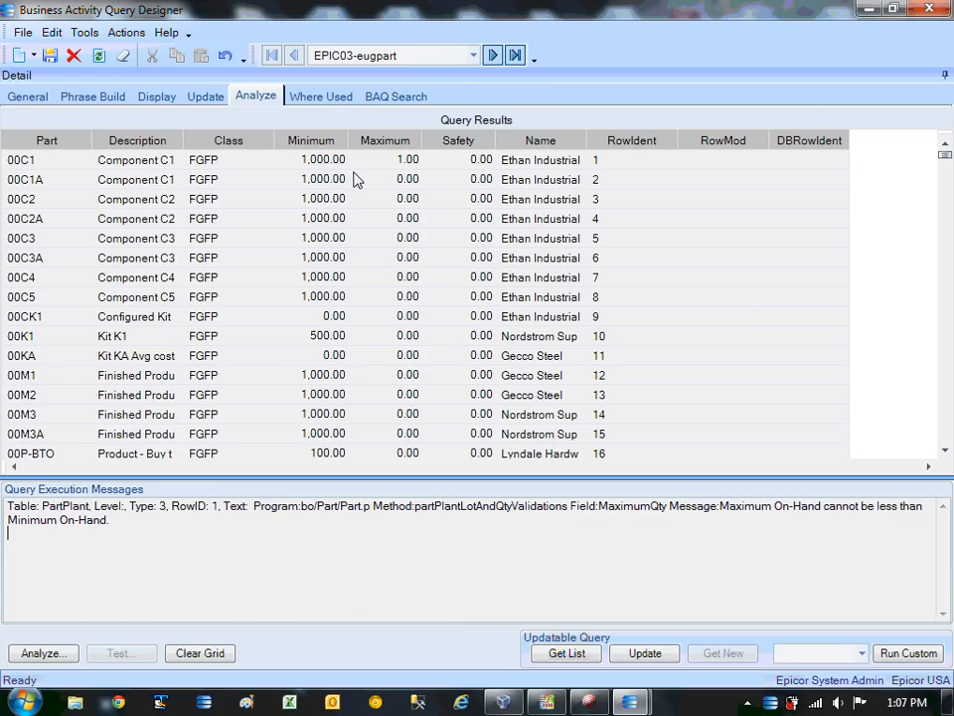
Step: Set part 00C1's Maximum to 1001 and save the row without error
left_click(388, 156)
left_click(454, 370)
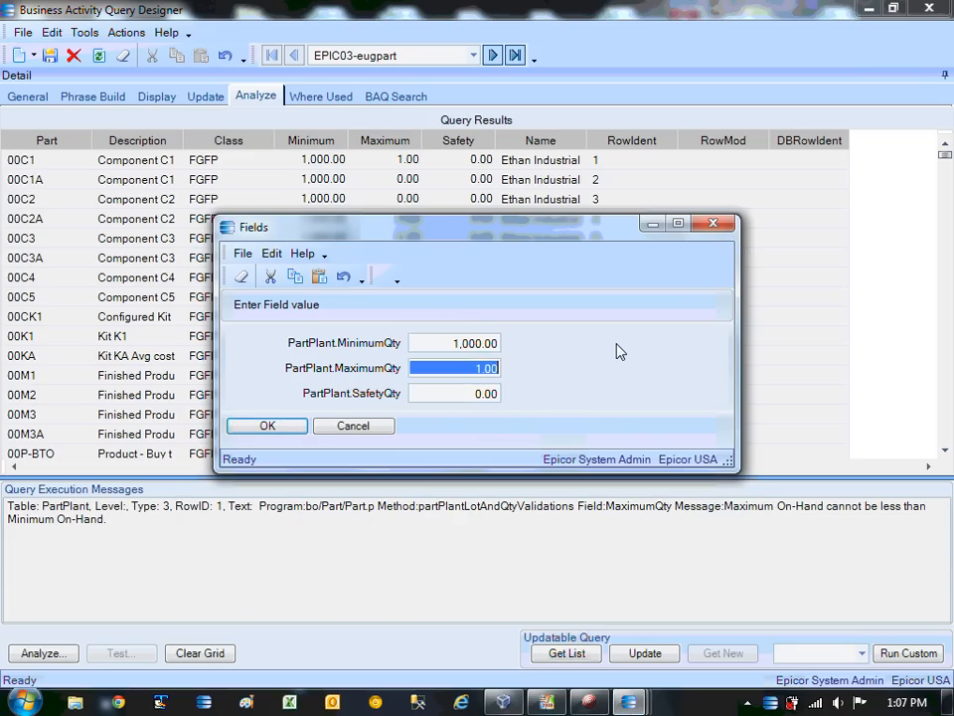
type("1001")
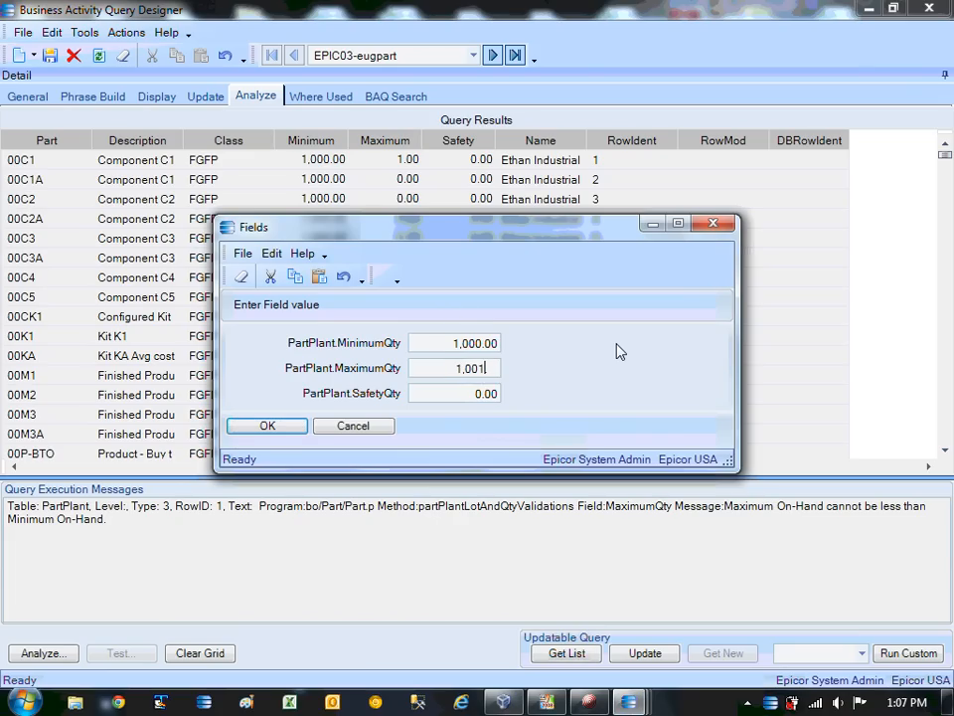
left_click(279, 427)
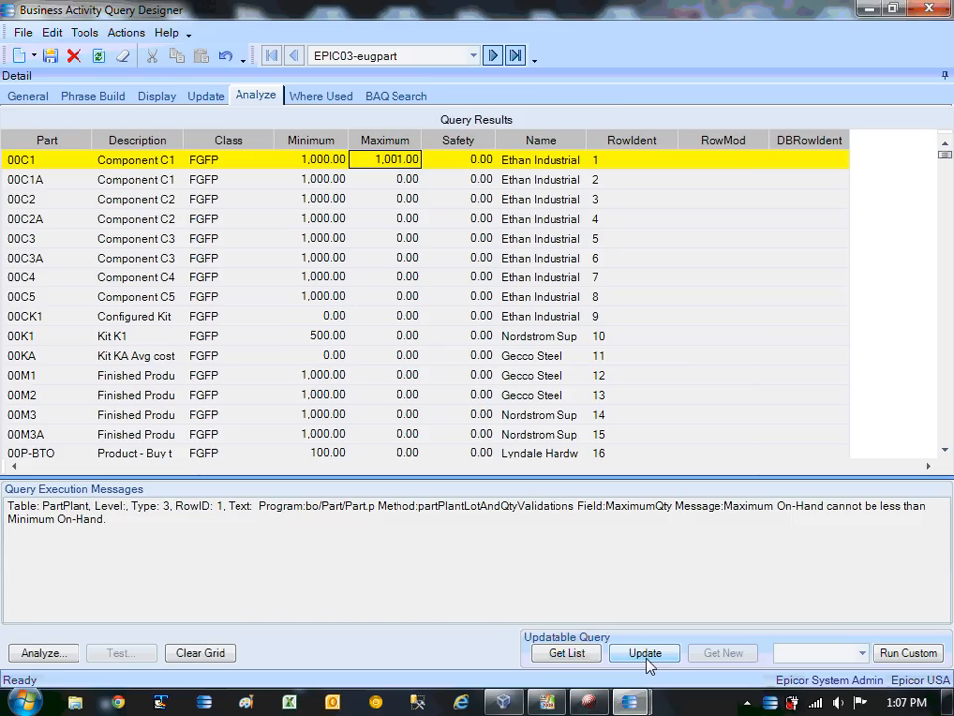
left_click(646, 656)
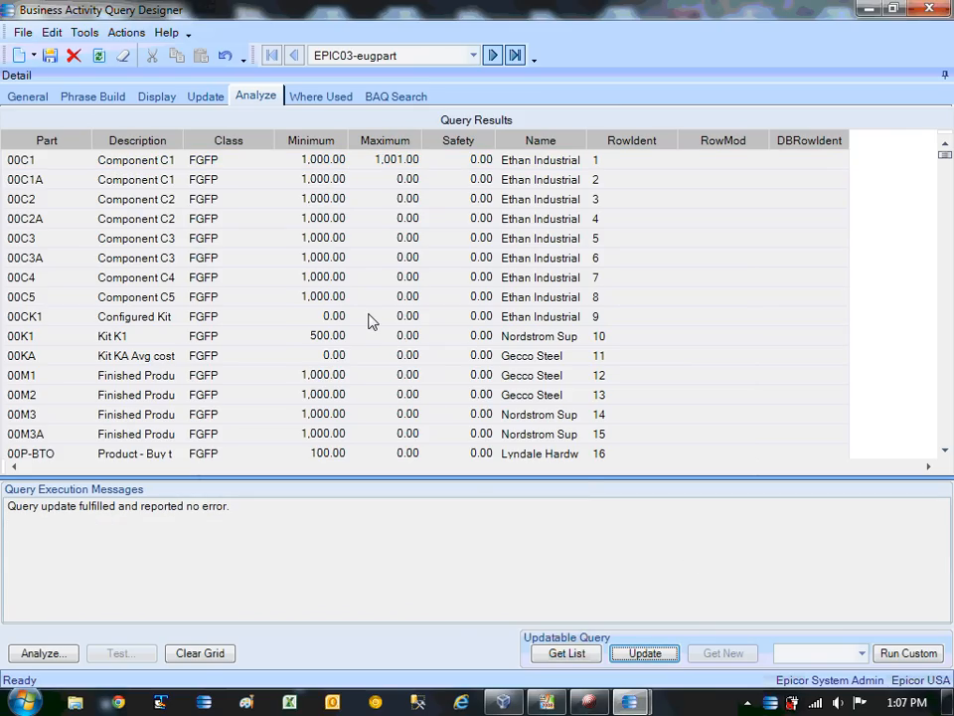
Step: Reload the query results and check that part 00C1 keeps Maximum 1,001.00
left_click(566, 653)
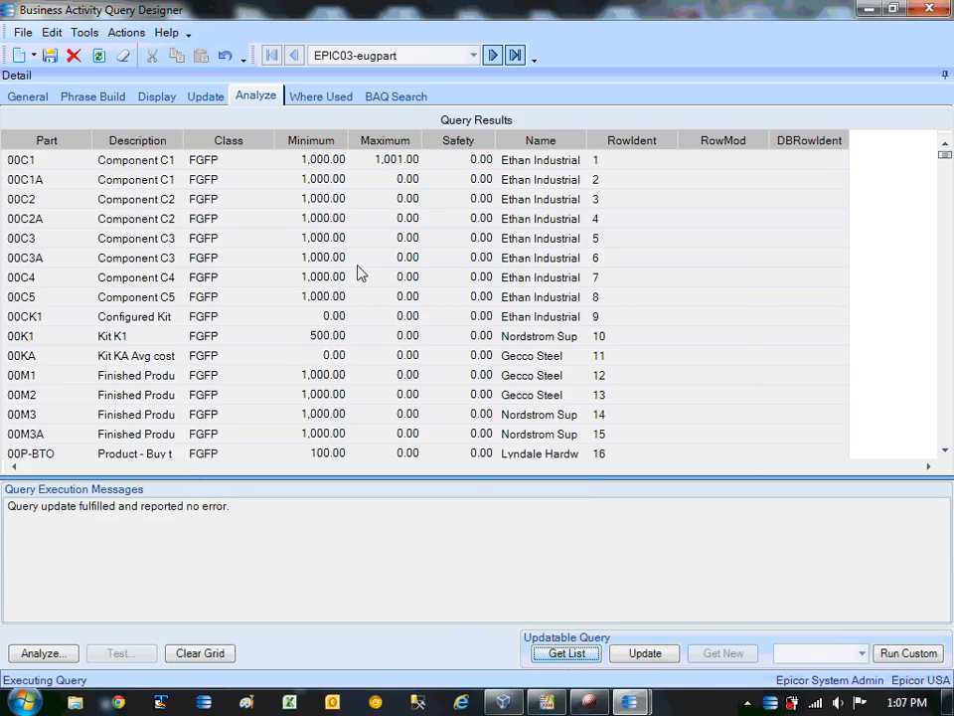
left_click(415, 161)
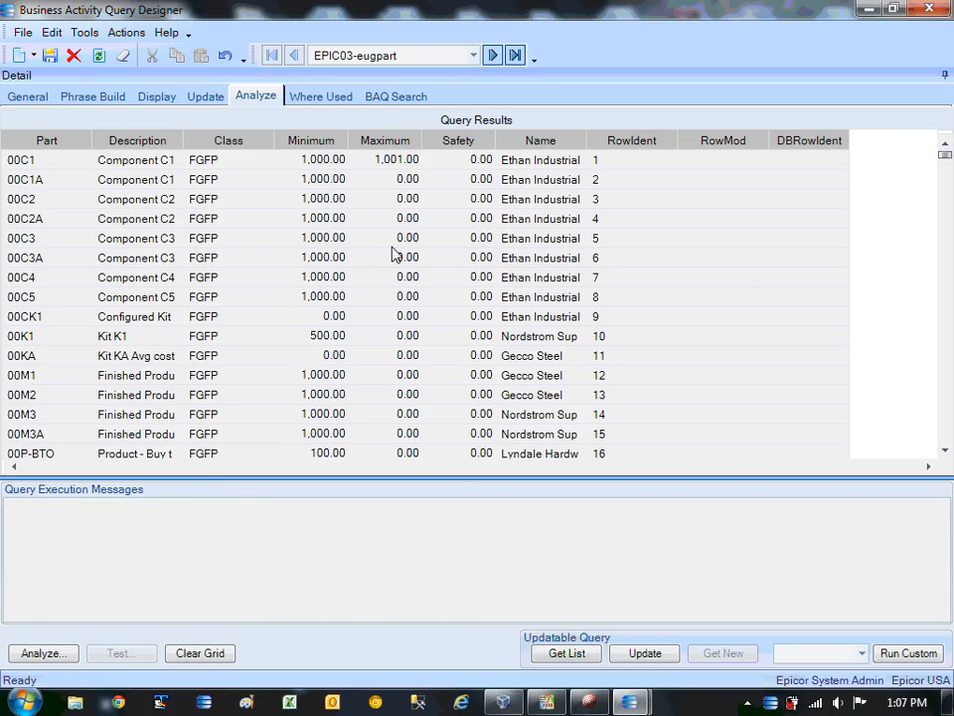
right_click(22, 163)
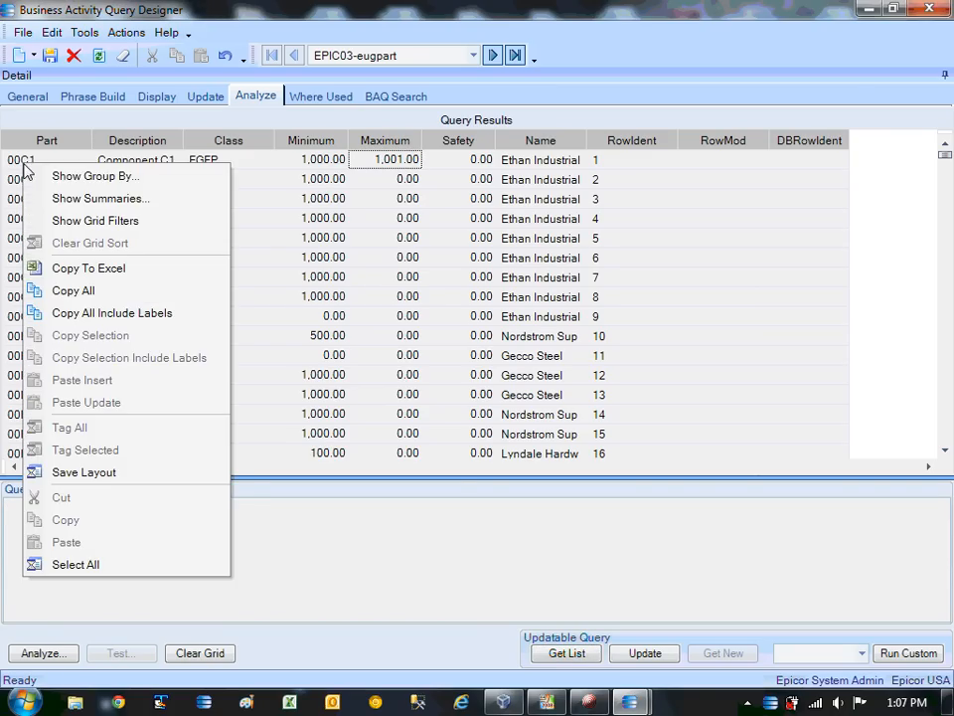
left_click(20, 162)
right_click(17, 155)
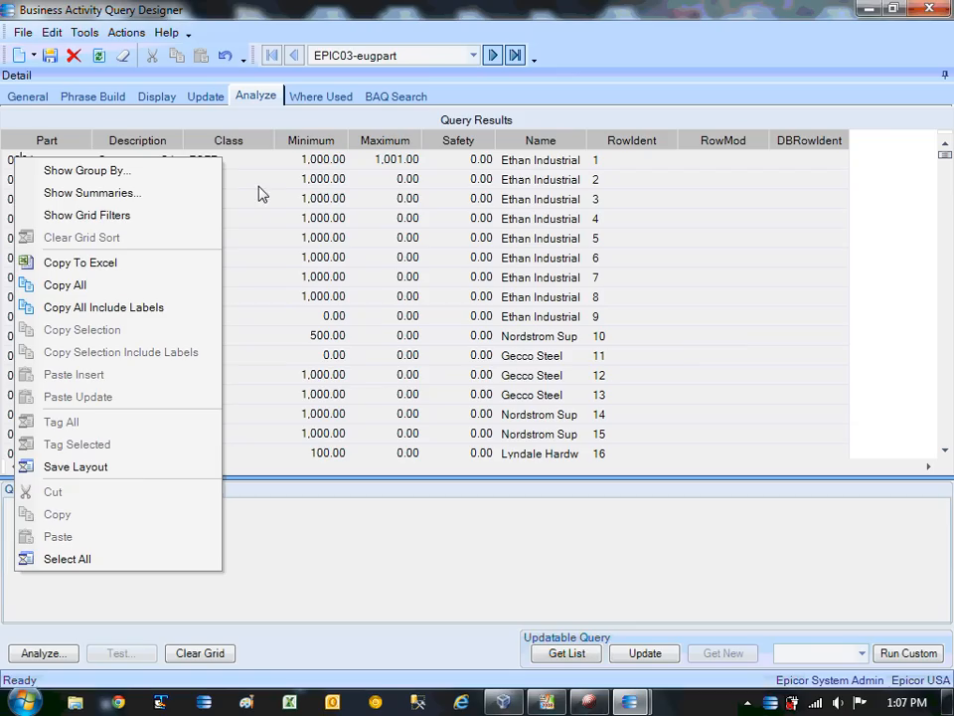
left_click(397, 264)
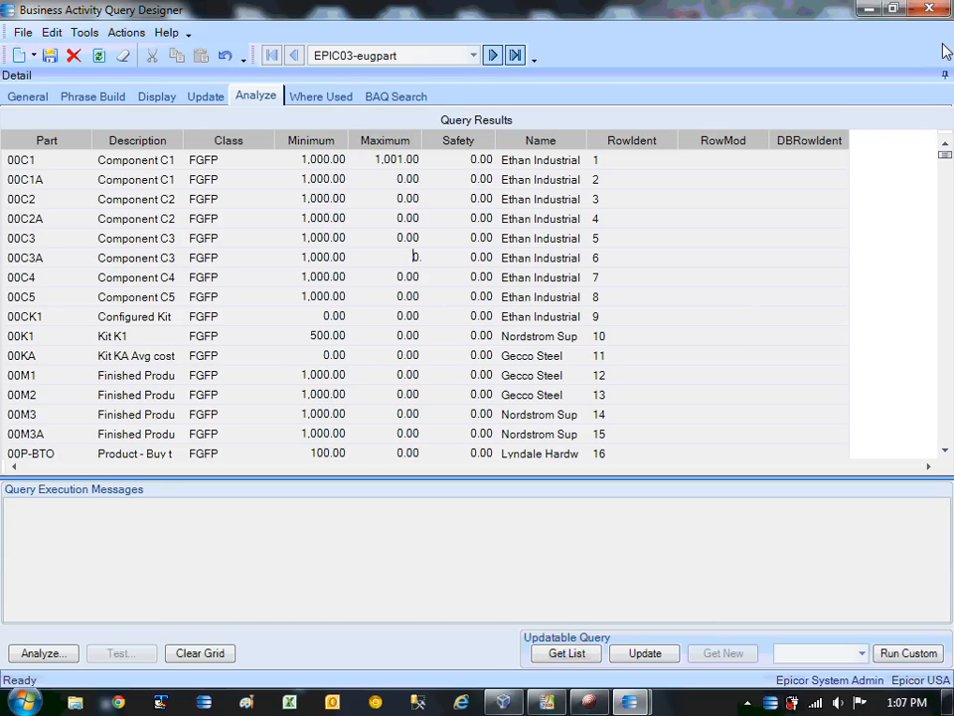
Step: Minimize the BAQ Designer and launch Dashboard from Executive Analysis > Business Activity Management > General Operations
left_click(865, 10)
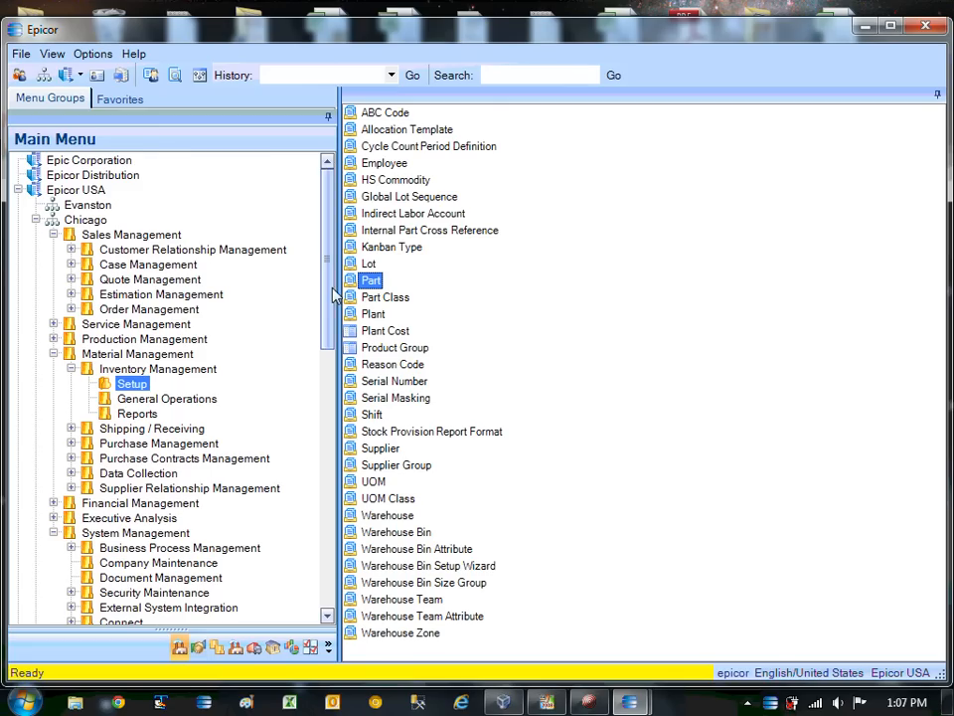
left_click_drag(329, 264, 375, 413)
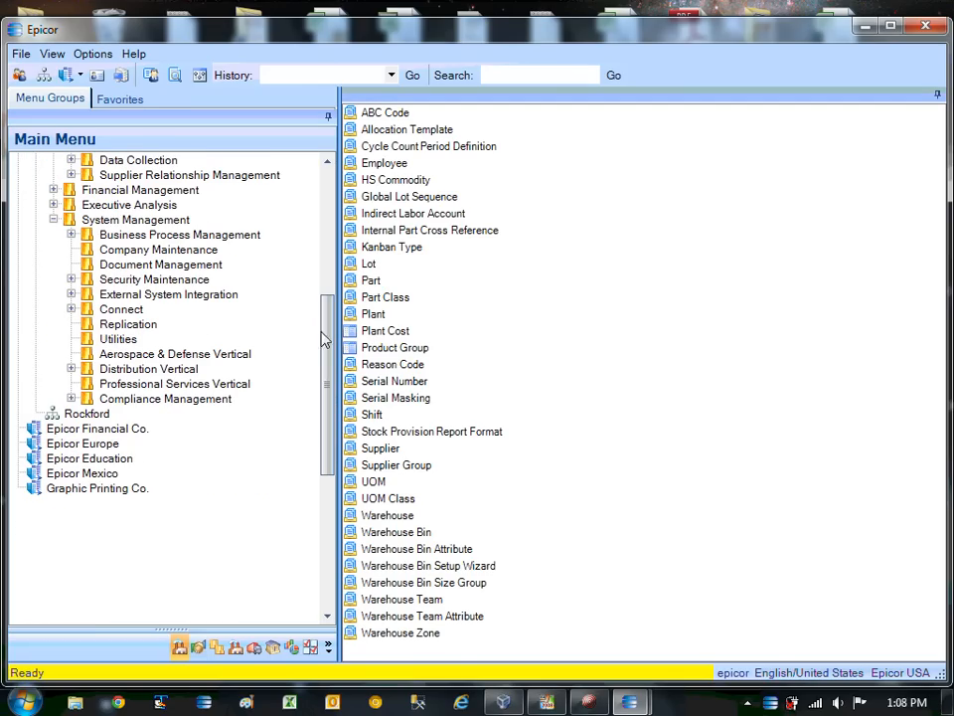
left_click_drag(327, 334, 326, 310)
left_click(54, 265)
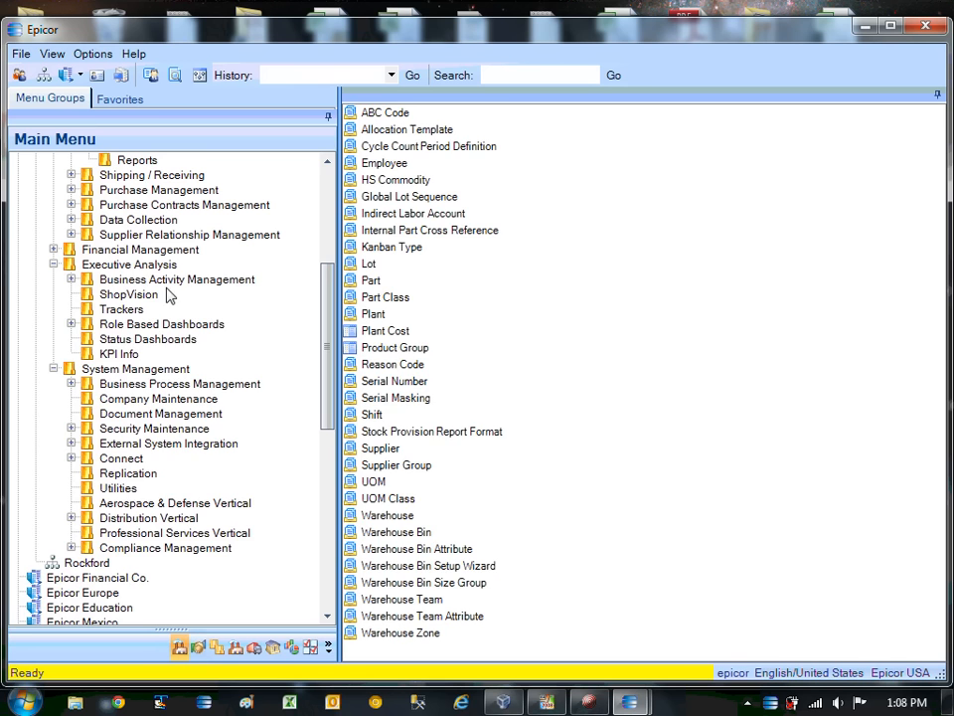
double_click(179, 279)
left_click(167, 310)
double_click(386, 129)
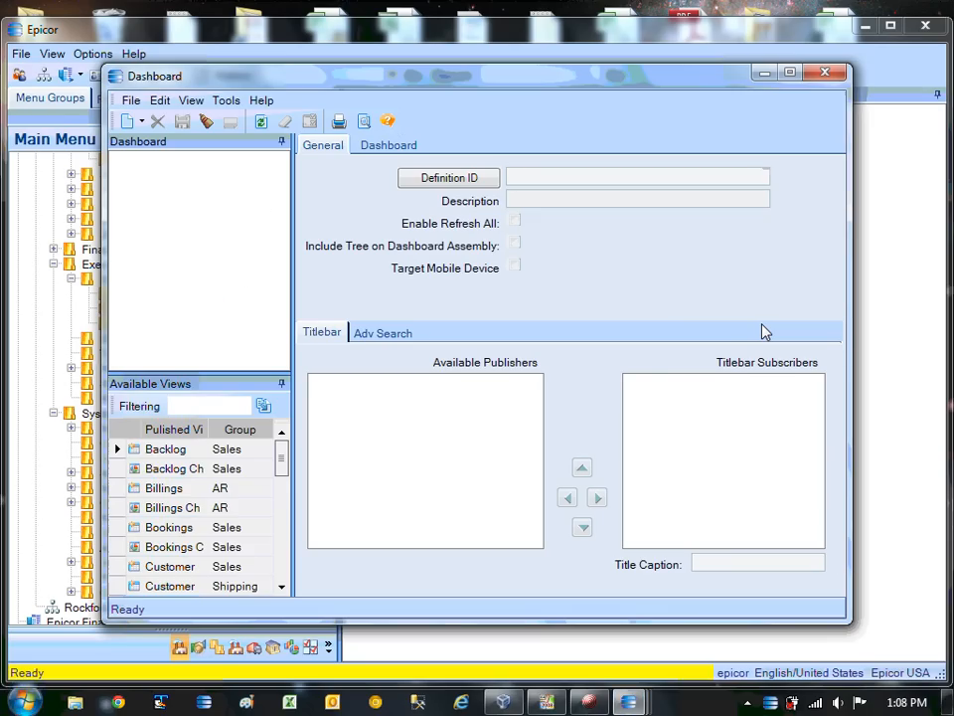
Step: Add a new dashboard definition with ID 'eugpart' and description 'eugpart'
type("eugpart")
key("Tab")
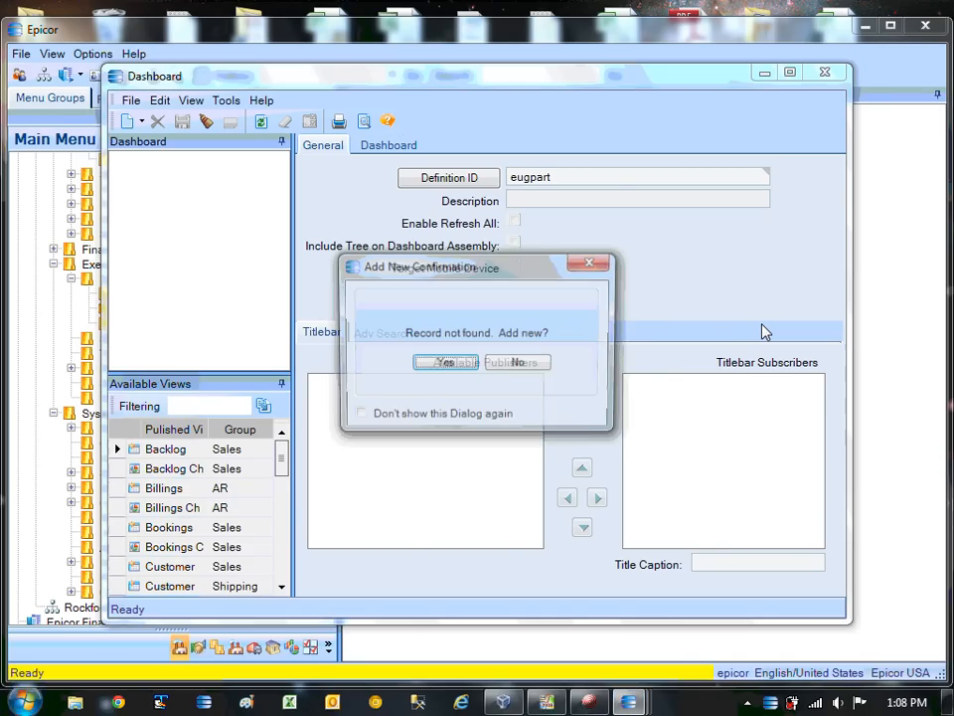
key("Return")
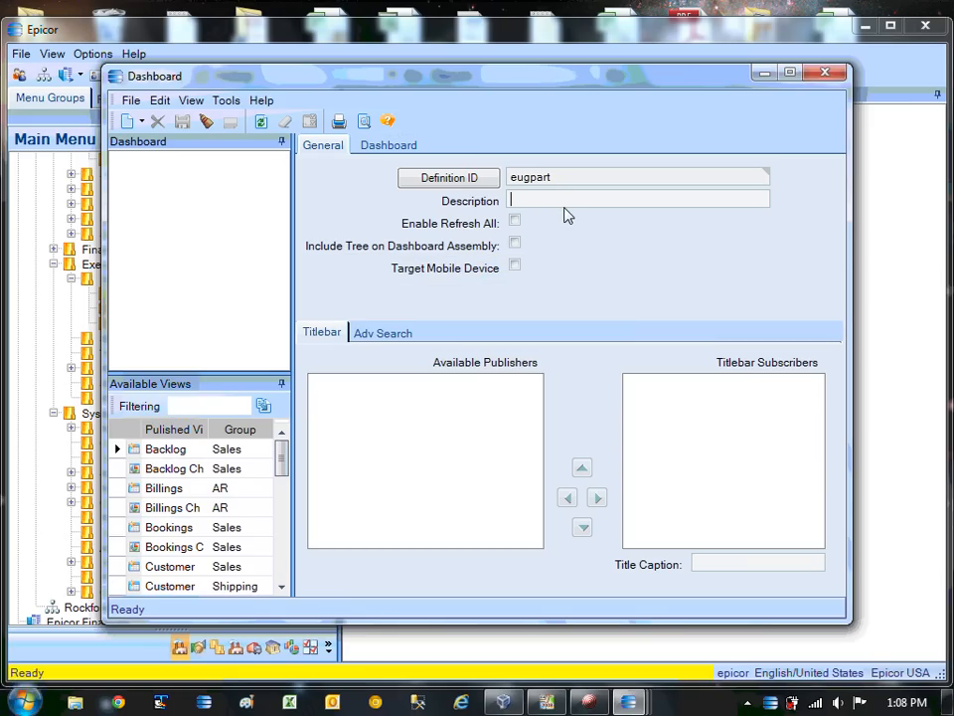
type("eugpart")
key("Tab")
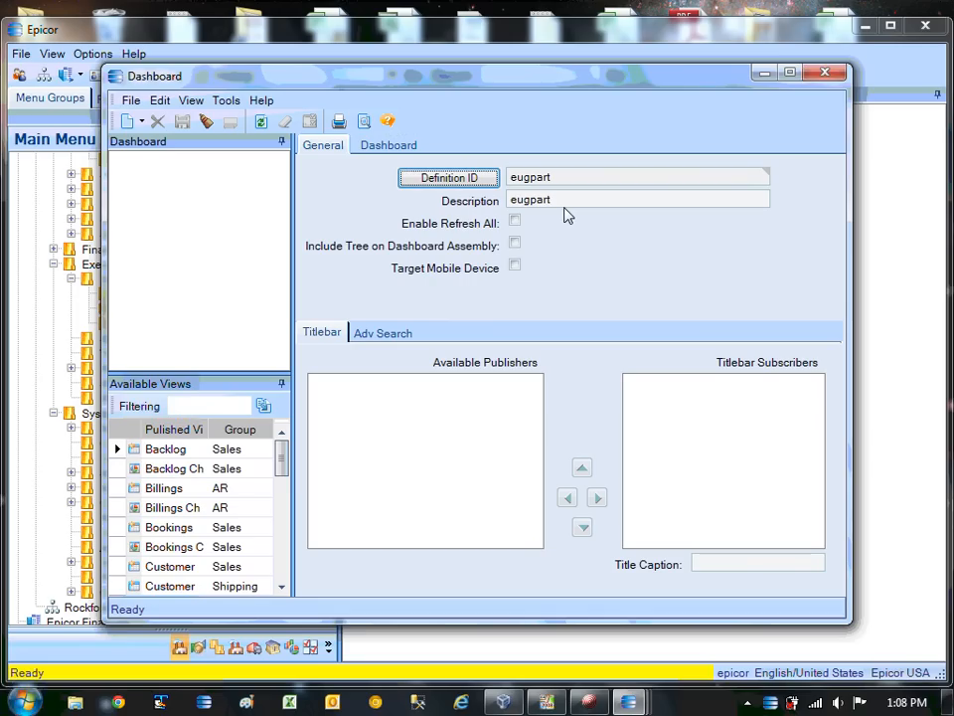
left_click(143, 123)
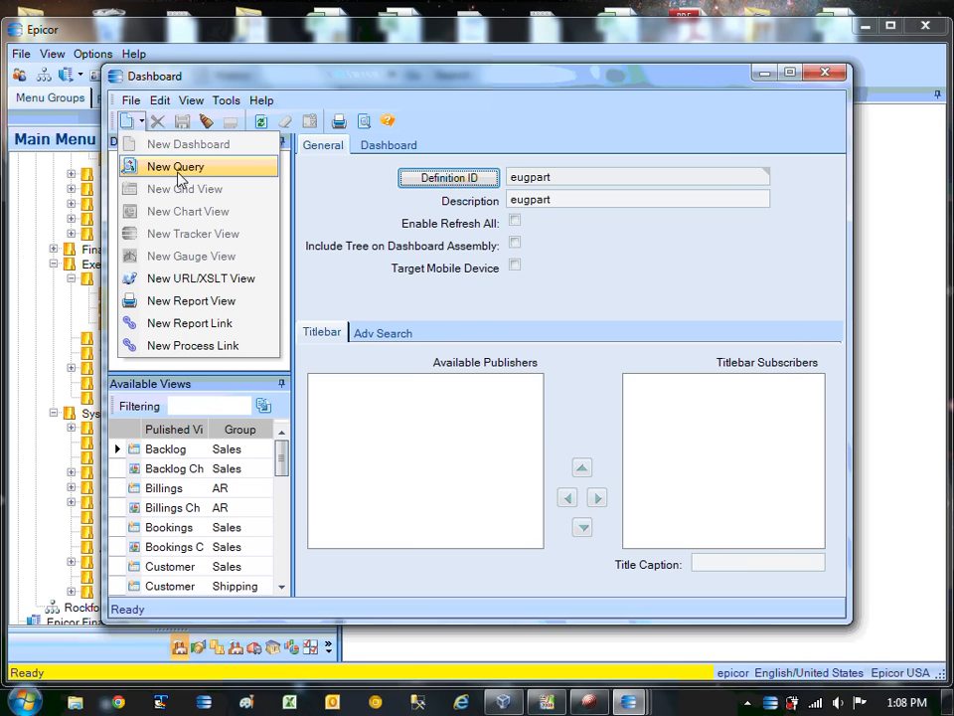
Step: Add a new query to the dashboard and bring its Dashboard Query Properties back to front
left_click(179, 167)
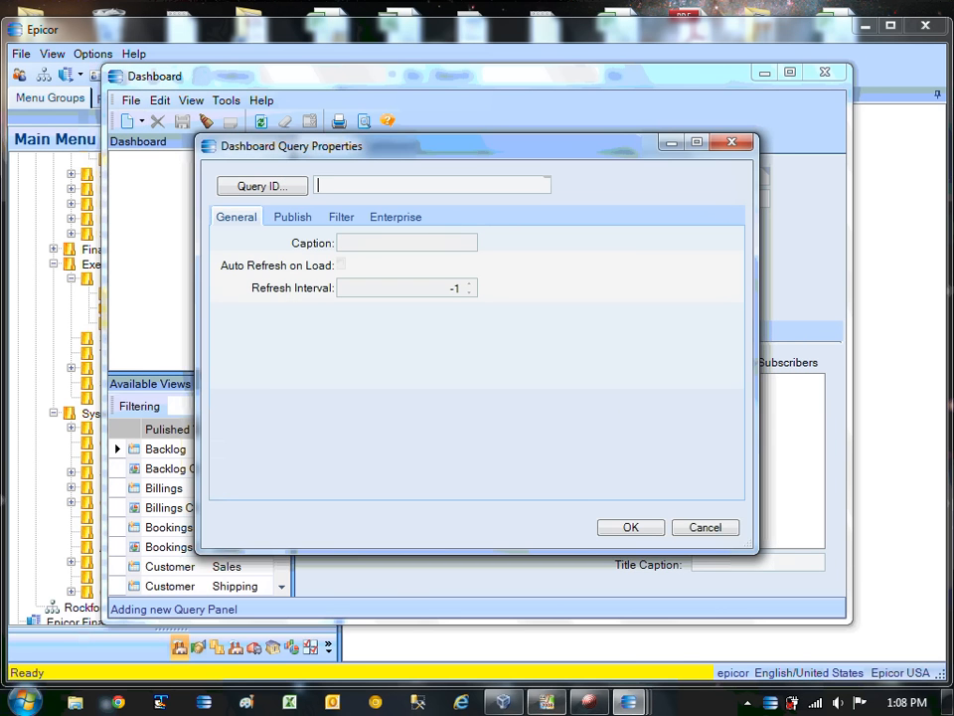
left_click(629, 702)
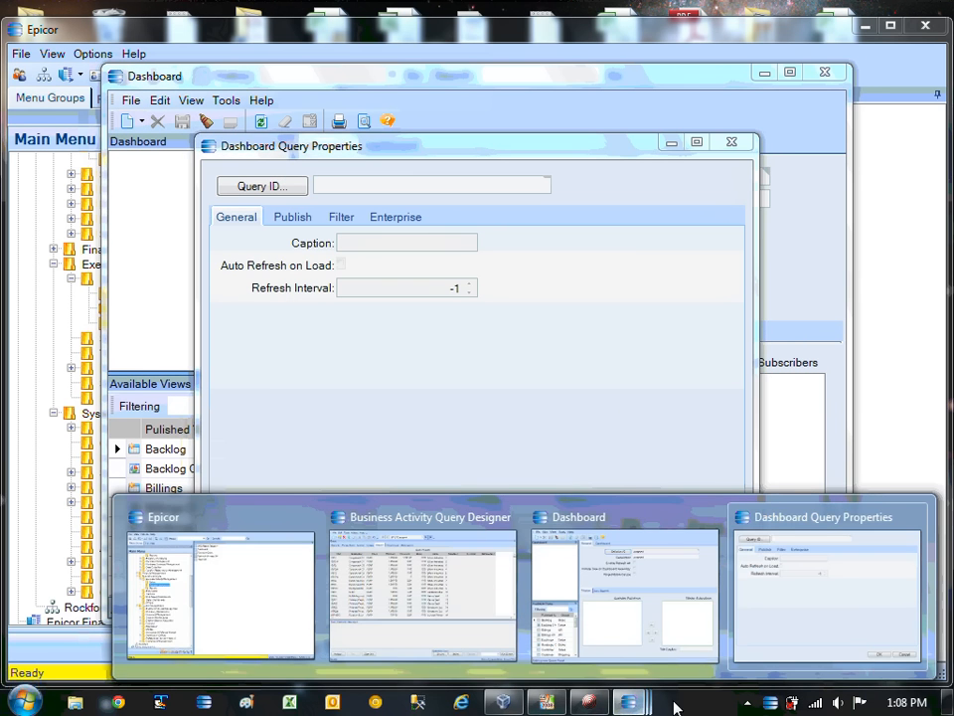
left_click(424, 539)
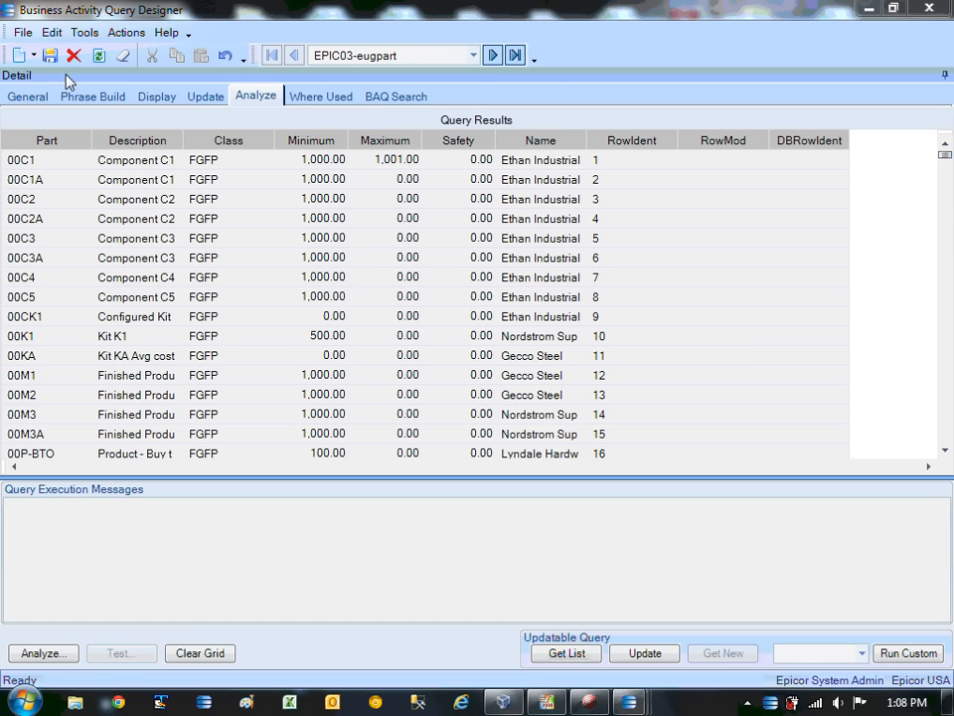
left_click(630, 703)
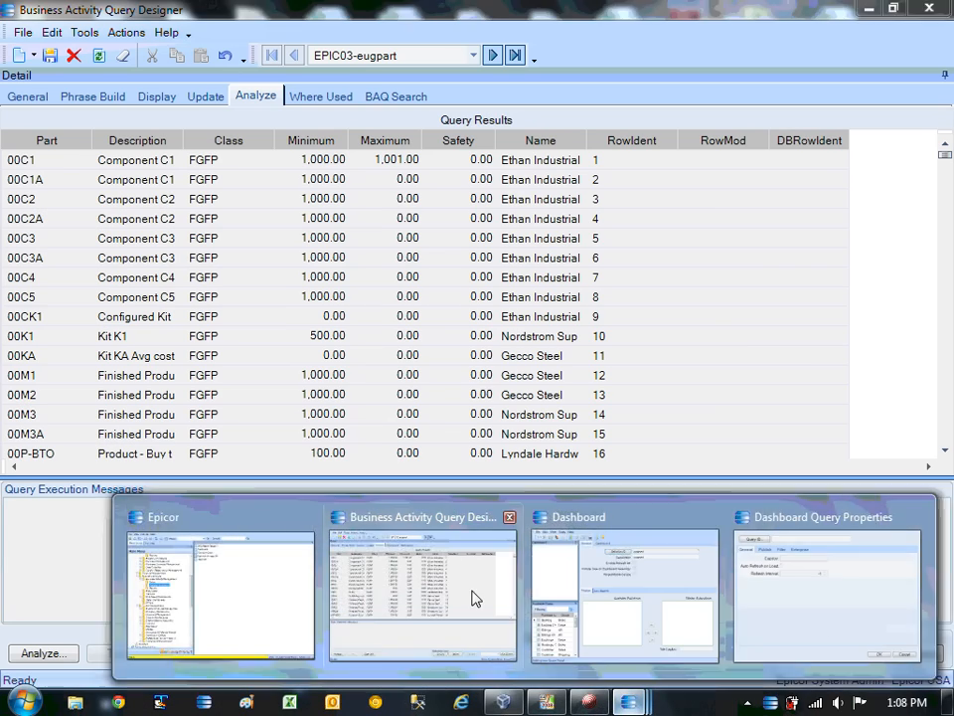
left_click(474, 600)
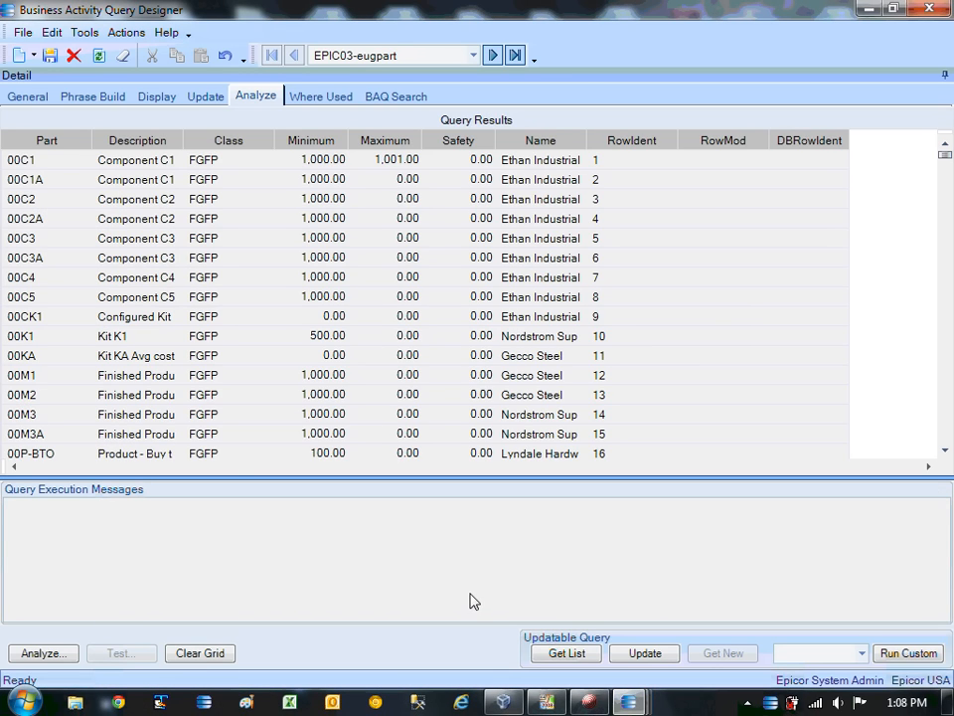
left_click(628, 703)
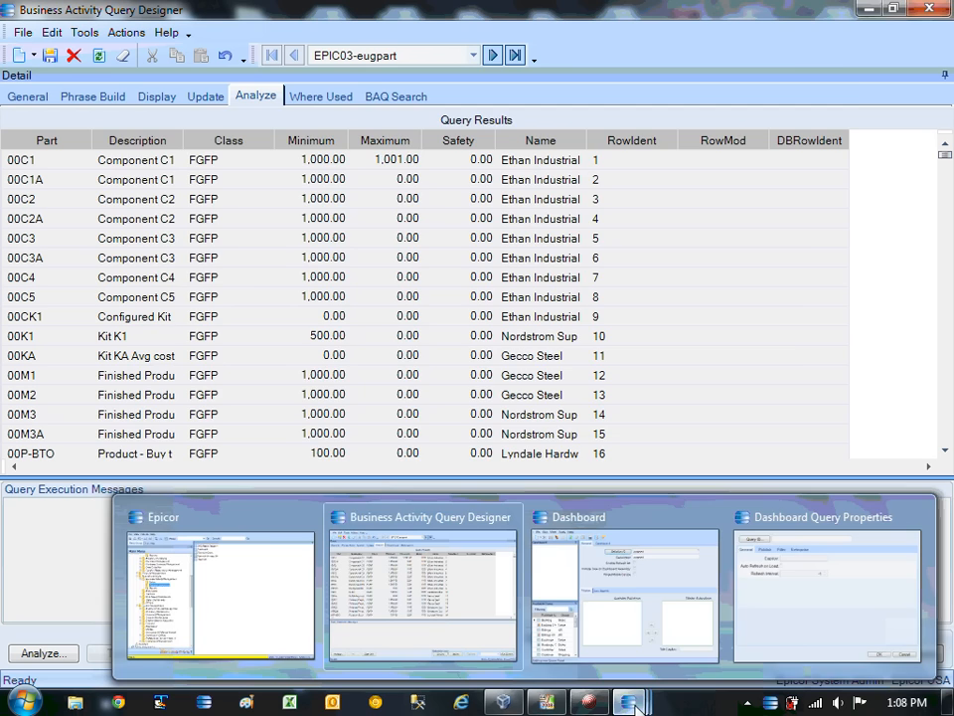
left_click(656, 597)
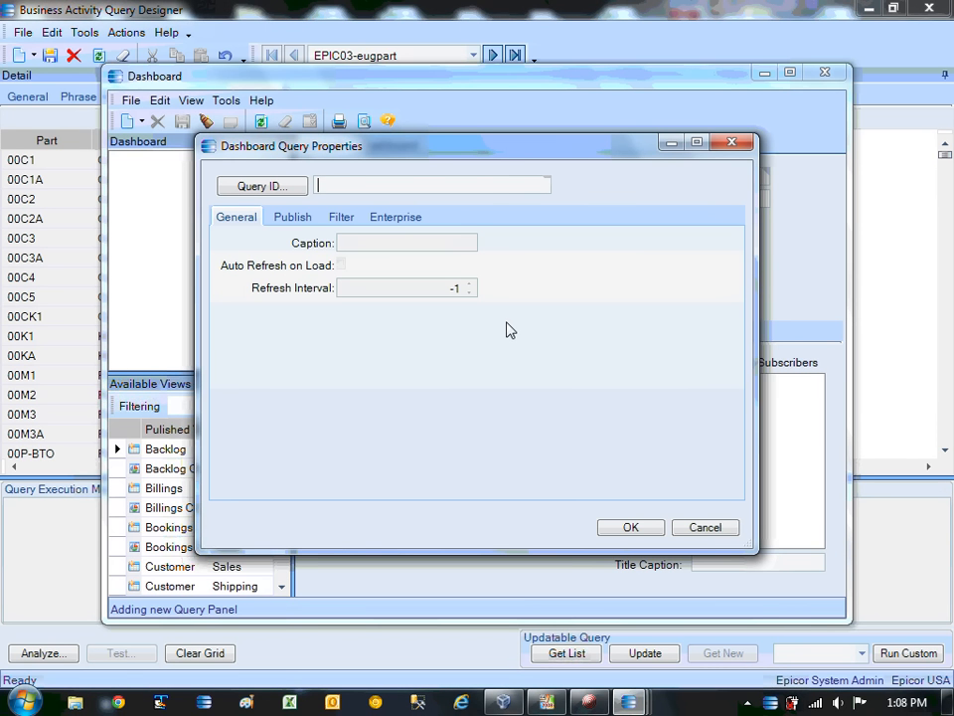
Step: Enter query ID EPIC03-eugpart, accept it, and refresh the Summary grid with part data
type("EPic03-u")
key("BackSpace")
type("eugpart")
key("Tab")
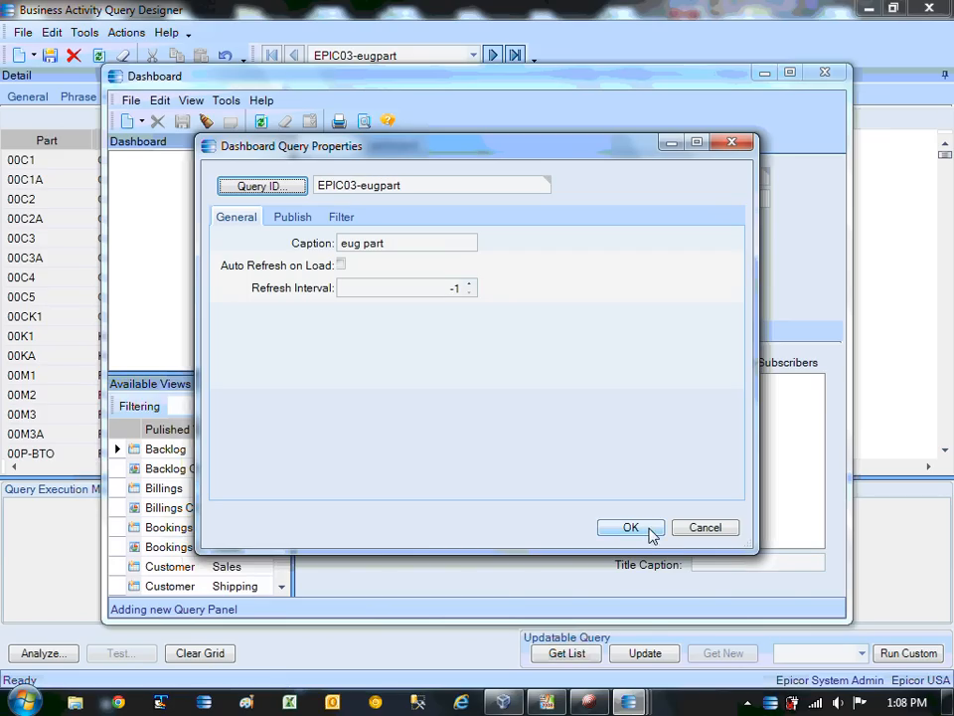
left_click(651, 533)
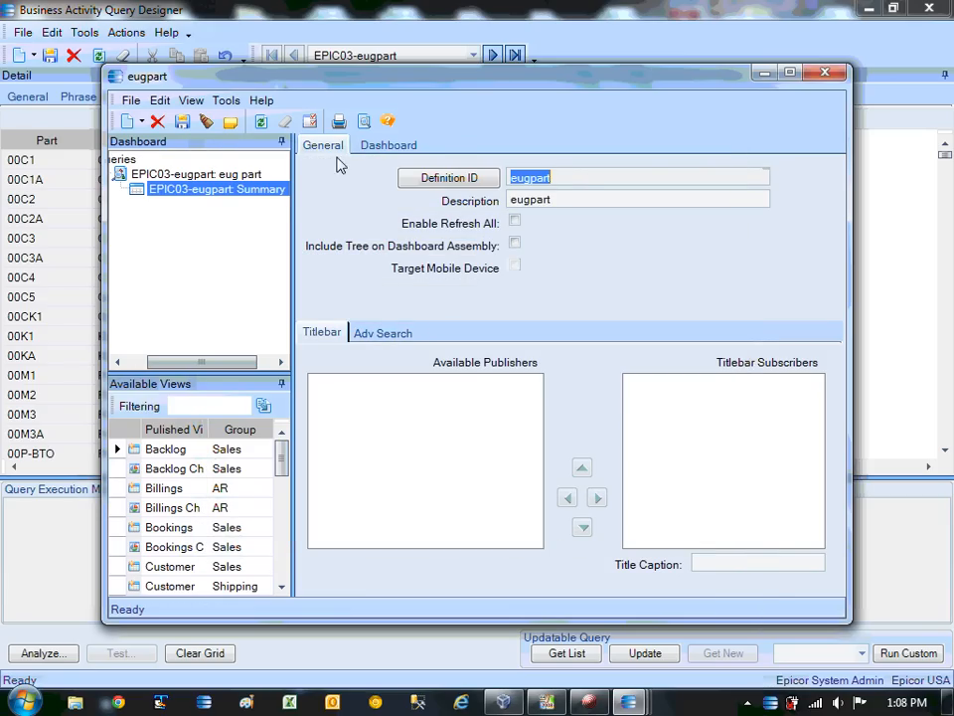
left_click(378, 146)
left_click(260, 122)
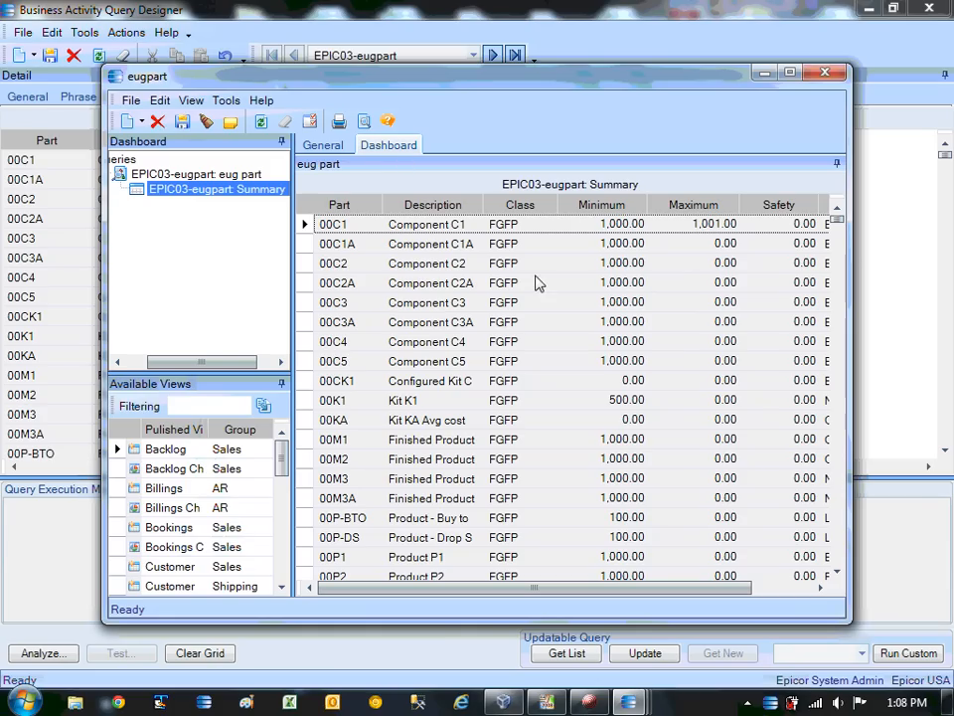
Step: Widen the eugpart window on both sides to reveal the Name column, then right-click the Summary node
left_click_drag(851, 376, 922, 375)
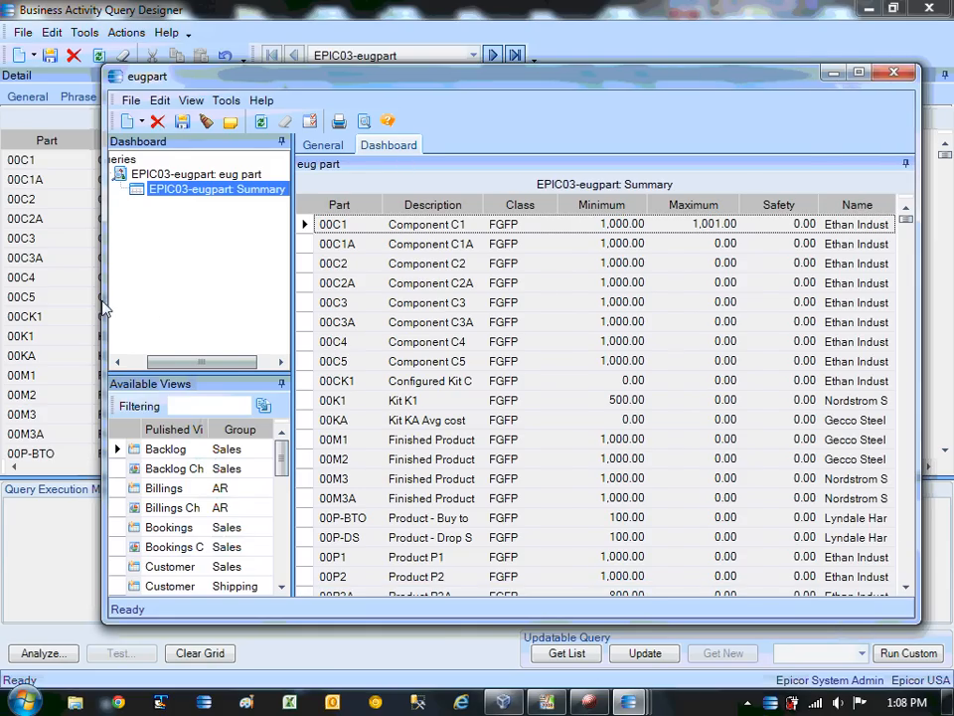
left_click_drag(105, 304, 36, 304)
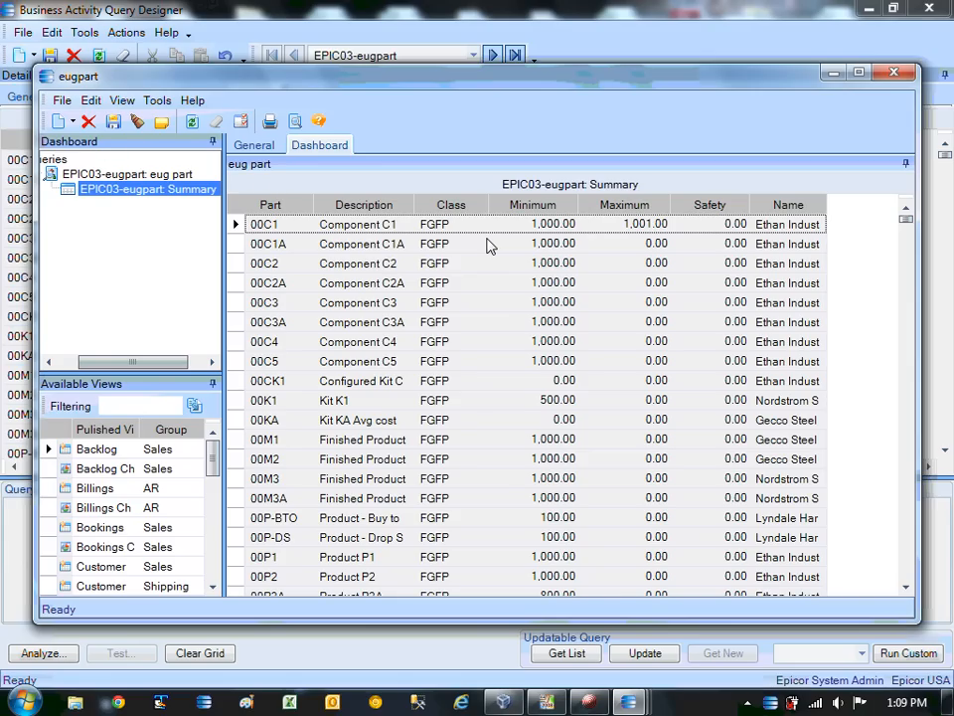
right_click(109, 194)
Step: Open the Summary grid properties, leaving the Name column visible after toggling it
left_click(159, 201)
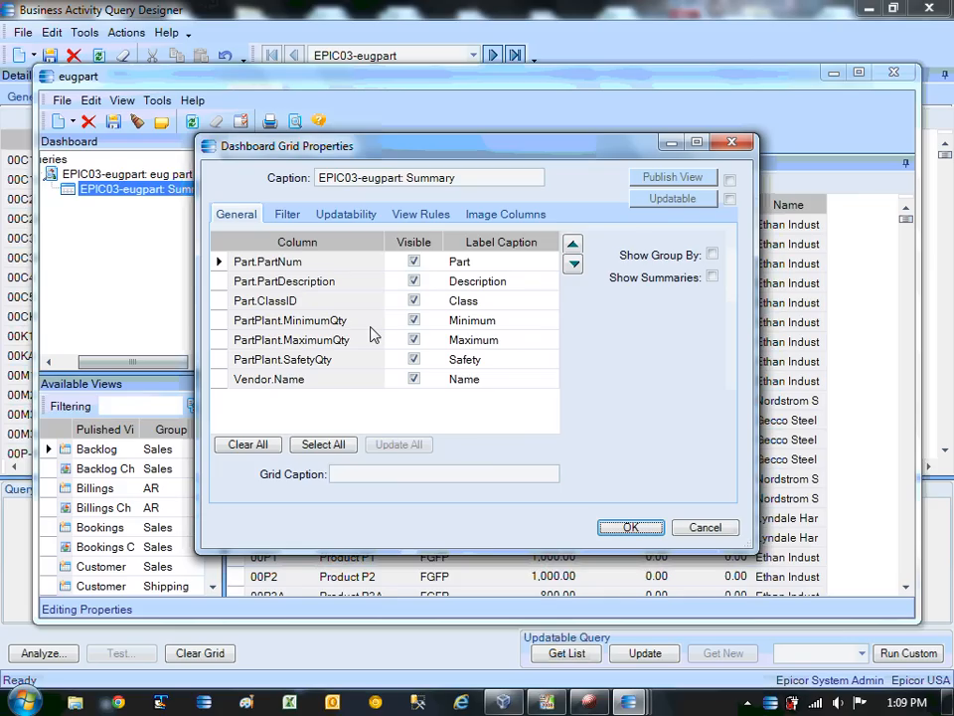
left_click(414, 379)
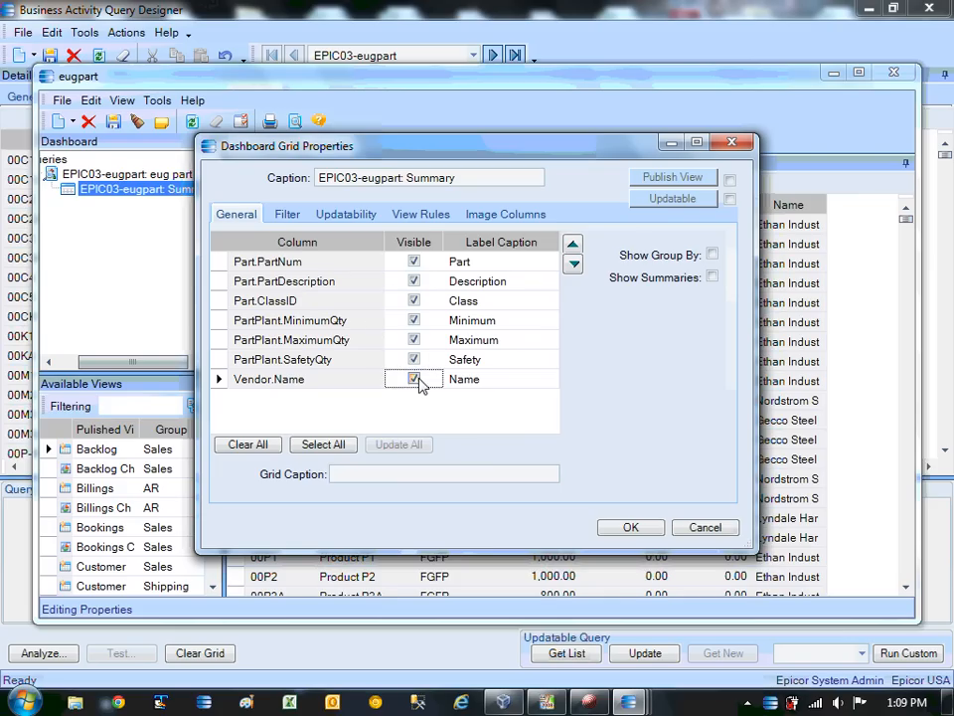
left_click(415, 360)
left_click(415, 381)
left_click(415, 381)
left_click(416, 380)
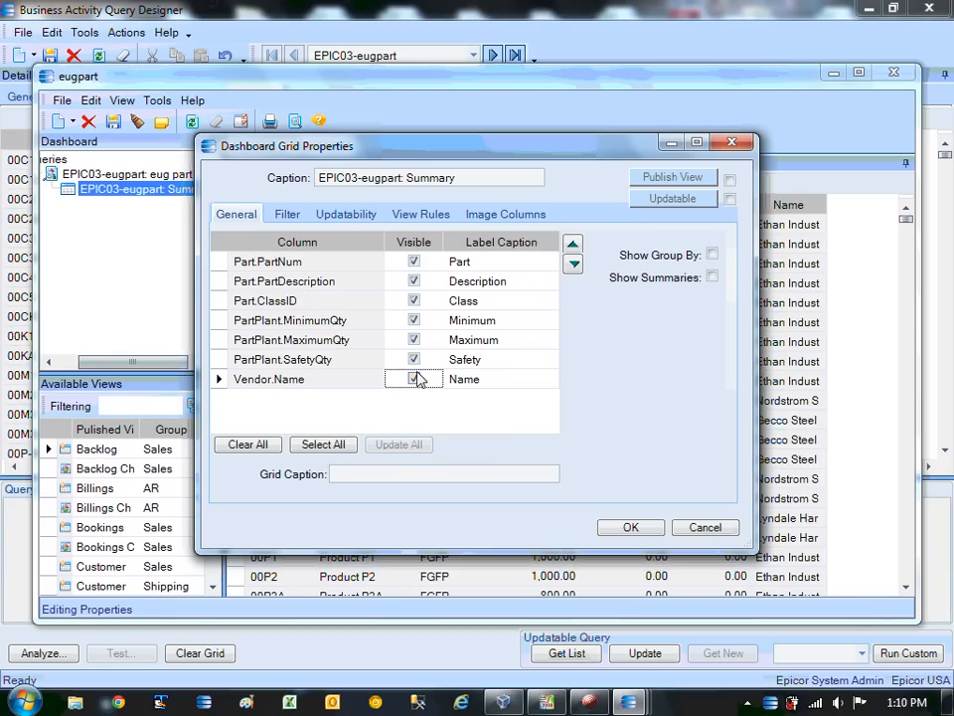
left_click(344, 215)
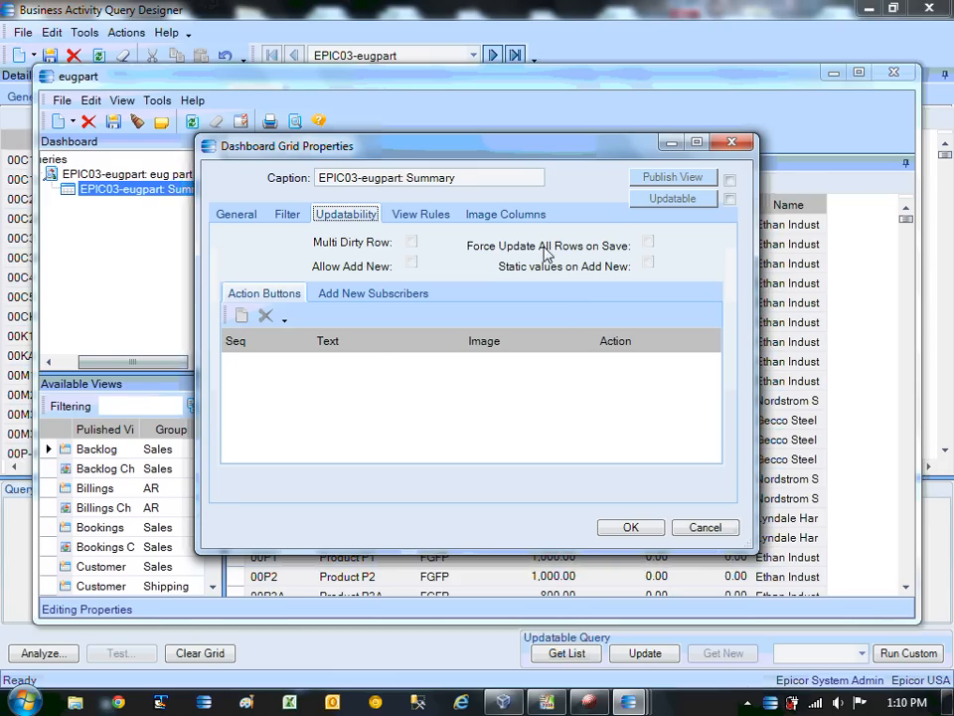
left_click(236, 213)
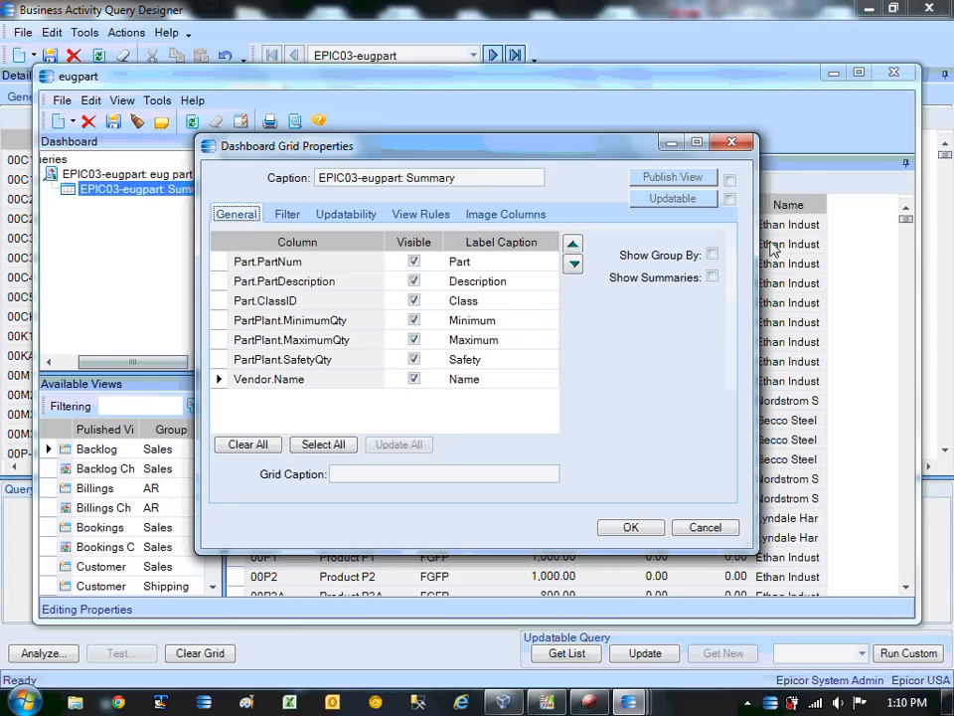
Step: Mark the grid Updatable with Minimum, Maximum and Safety as prompt columns, and apply
left_click(730, 199)
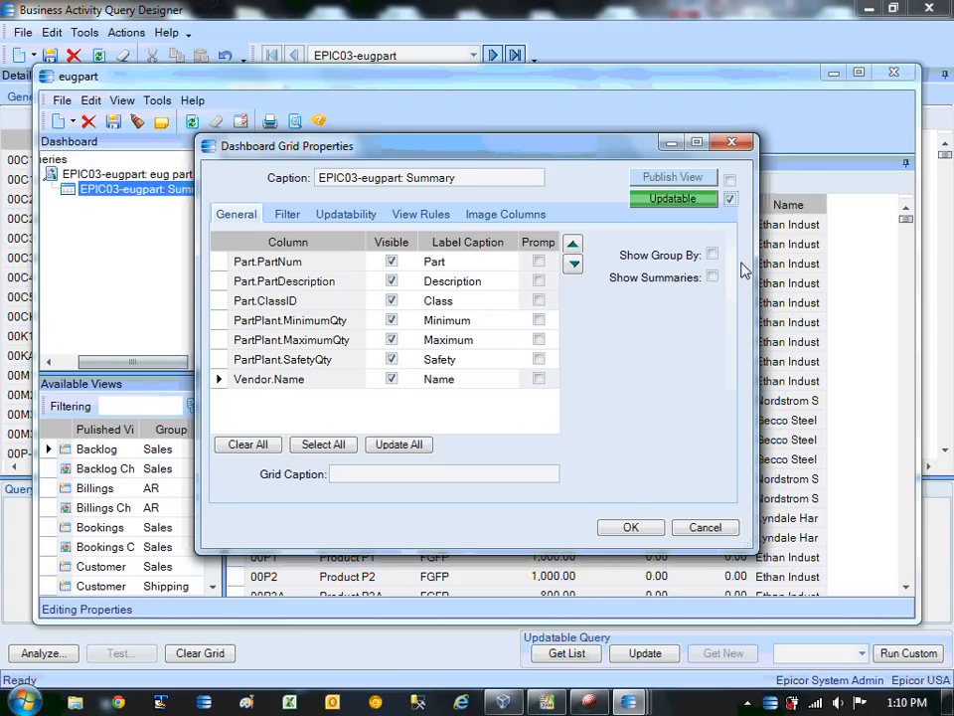
left_click(538, 320)
left_click(539, 341)
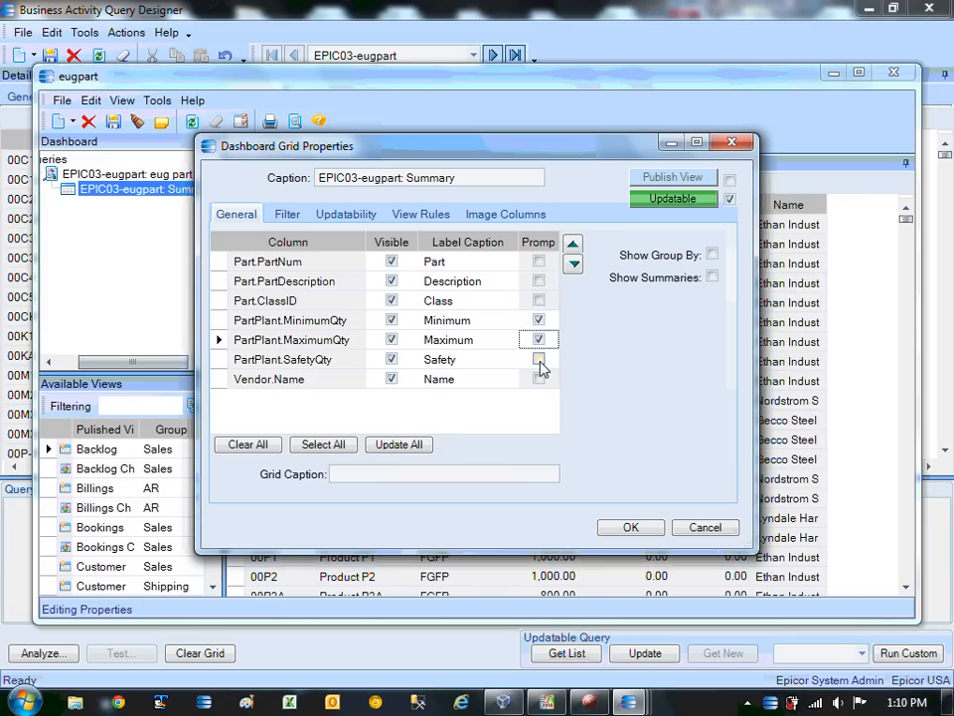
left_click(538, 359)
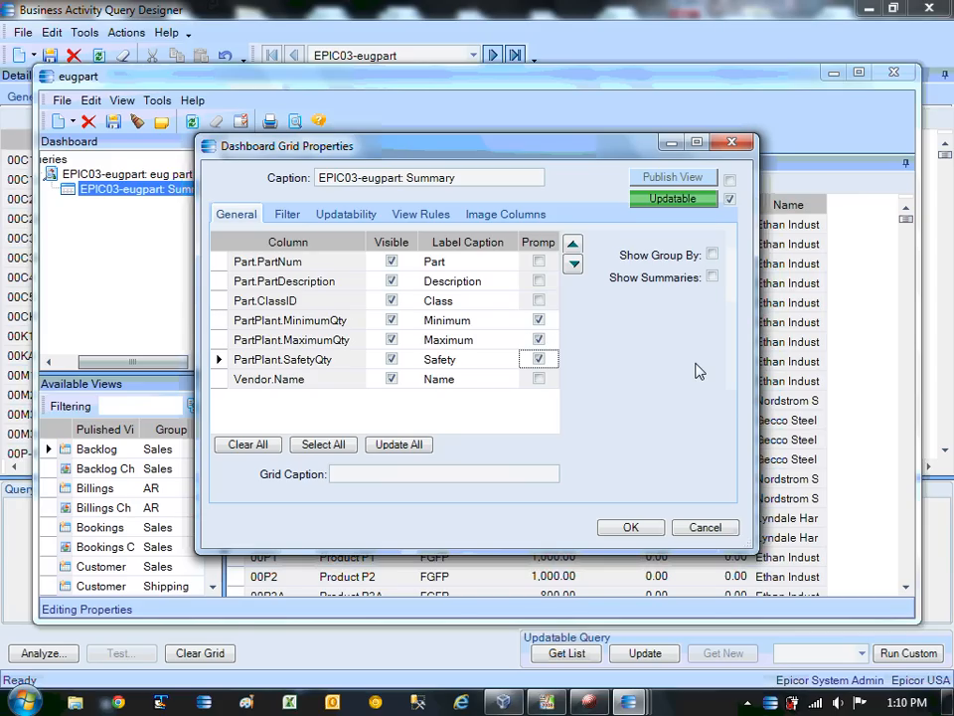
left_click(632, 529)
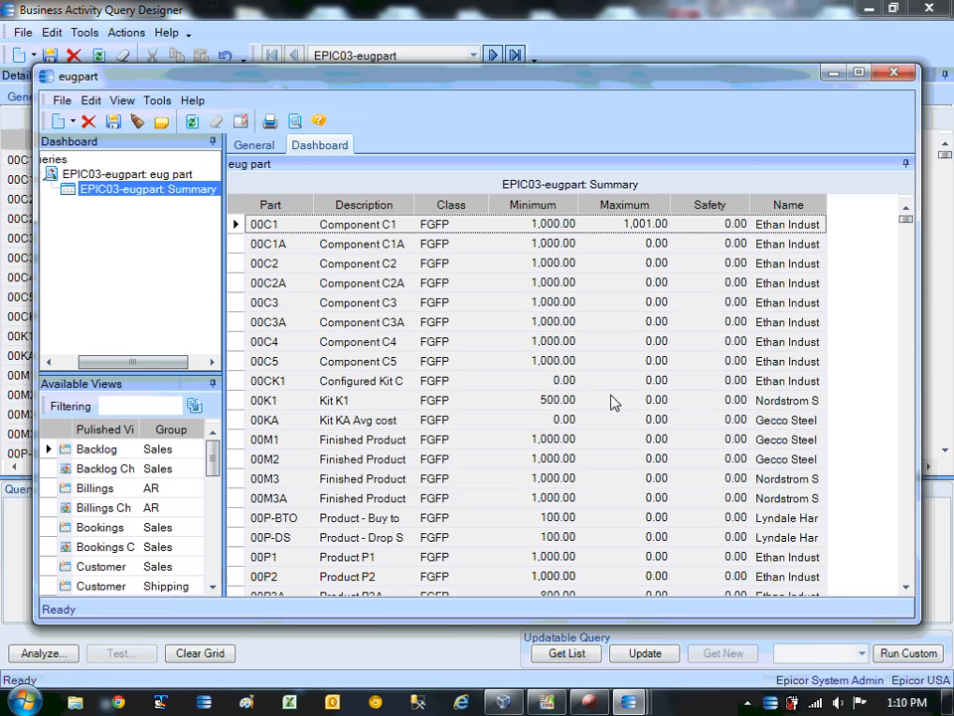
Step: Deploy eugpart as a Smart Client application with a Favorites item, and close the deployment log
left_click(146, 104)
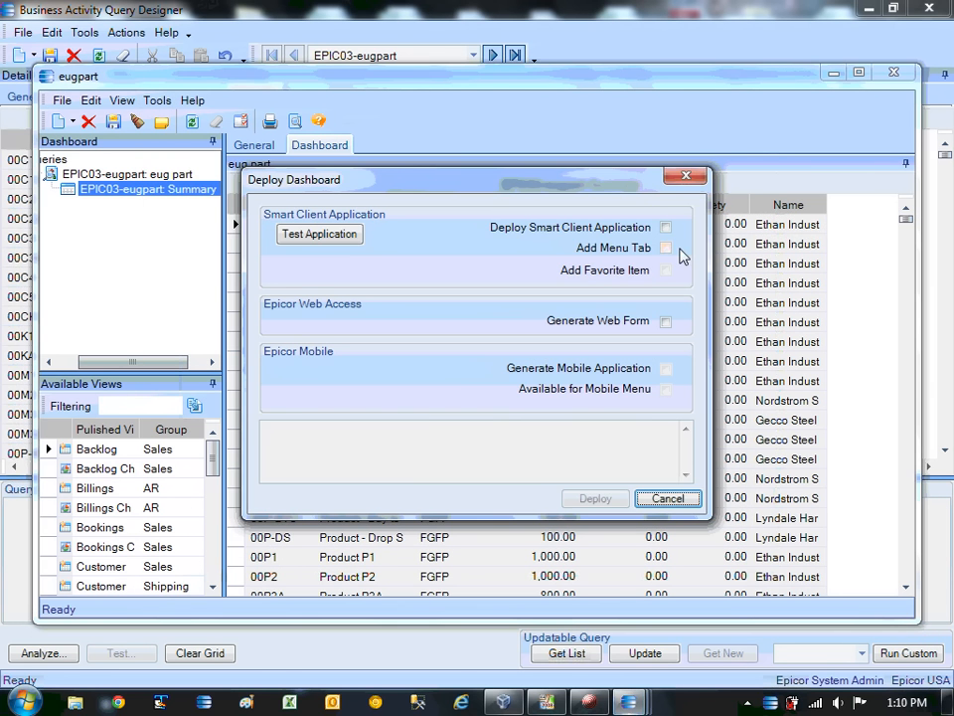
left_click(666, 227)
left_click(666, 270)
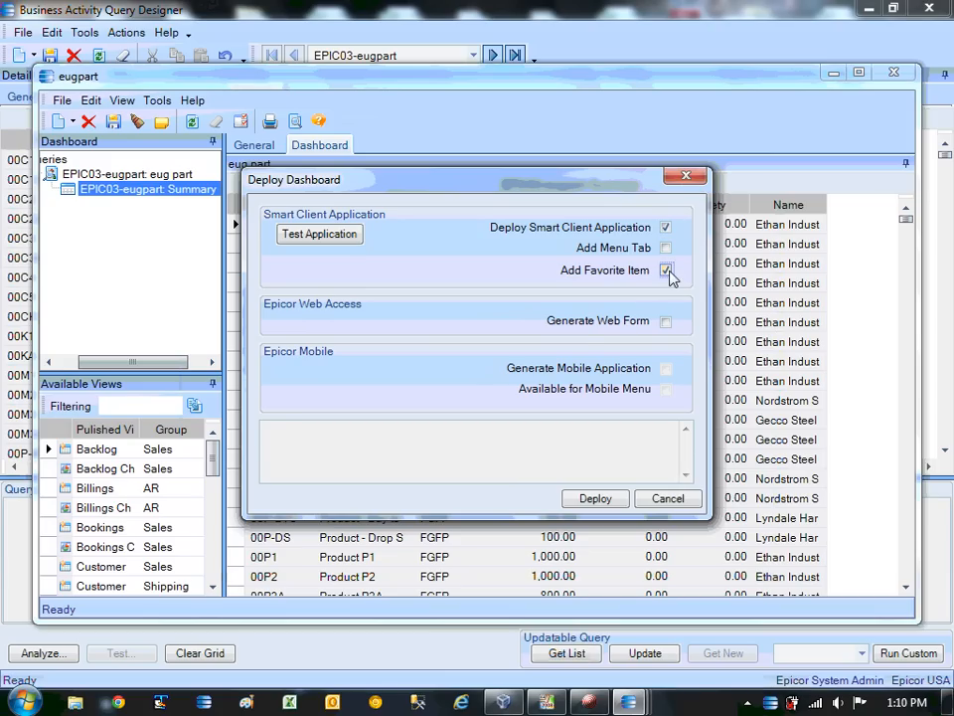
left_click(597, 500)
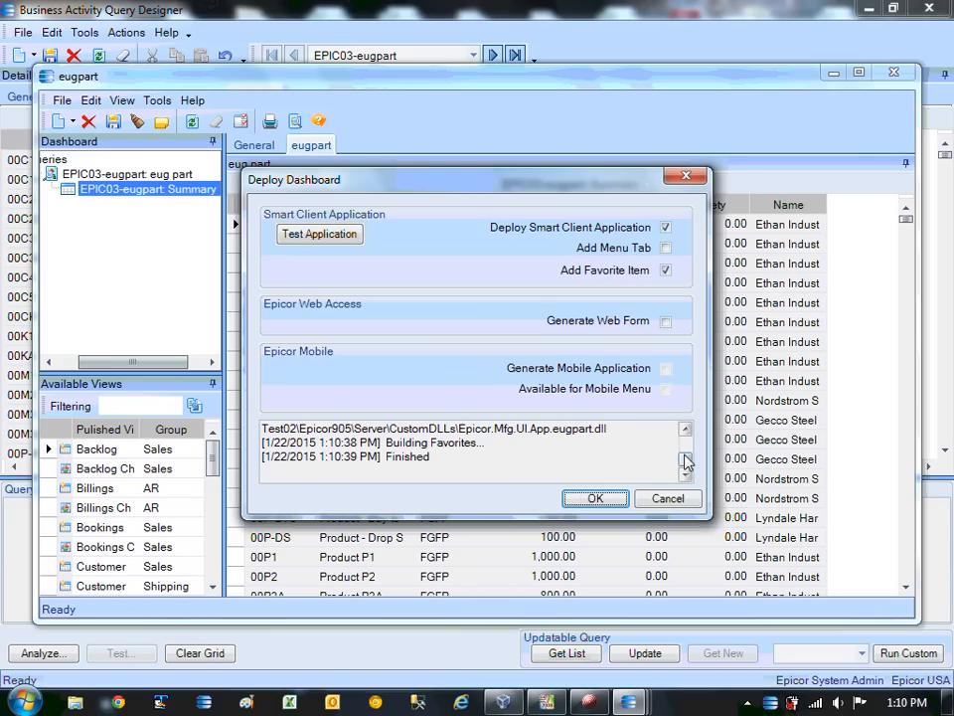
left_click(595, 498)
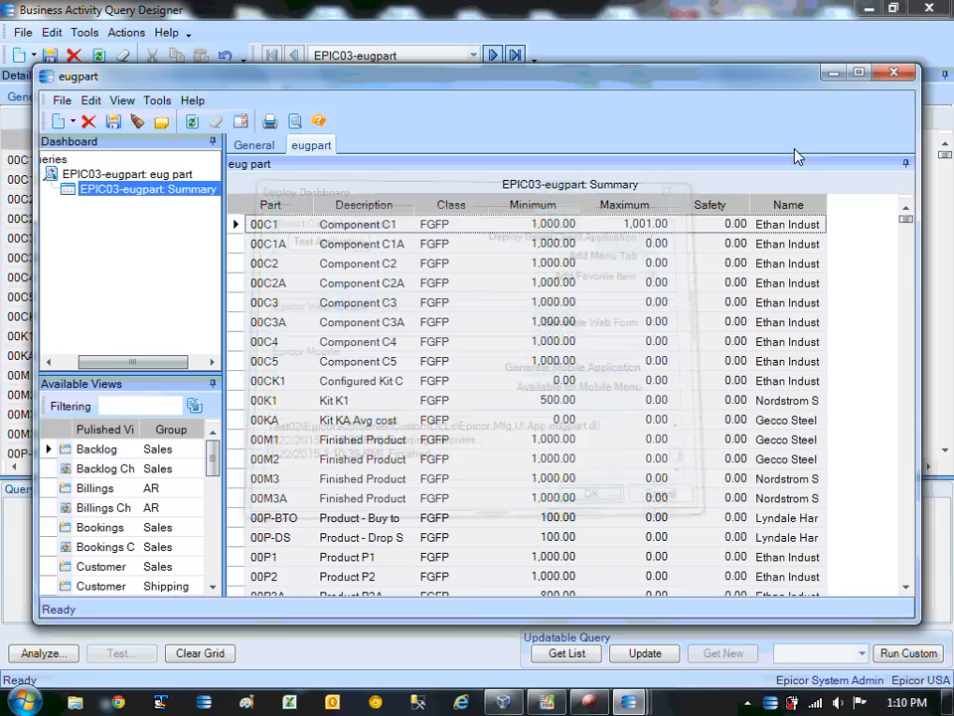
Step: Run eugpart from Favorites > Dashboard Assemblies and refresh to list part Minimum, Maximum and Safety
left_click(834, 74)
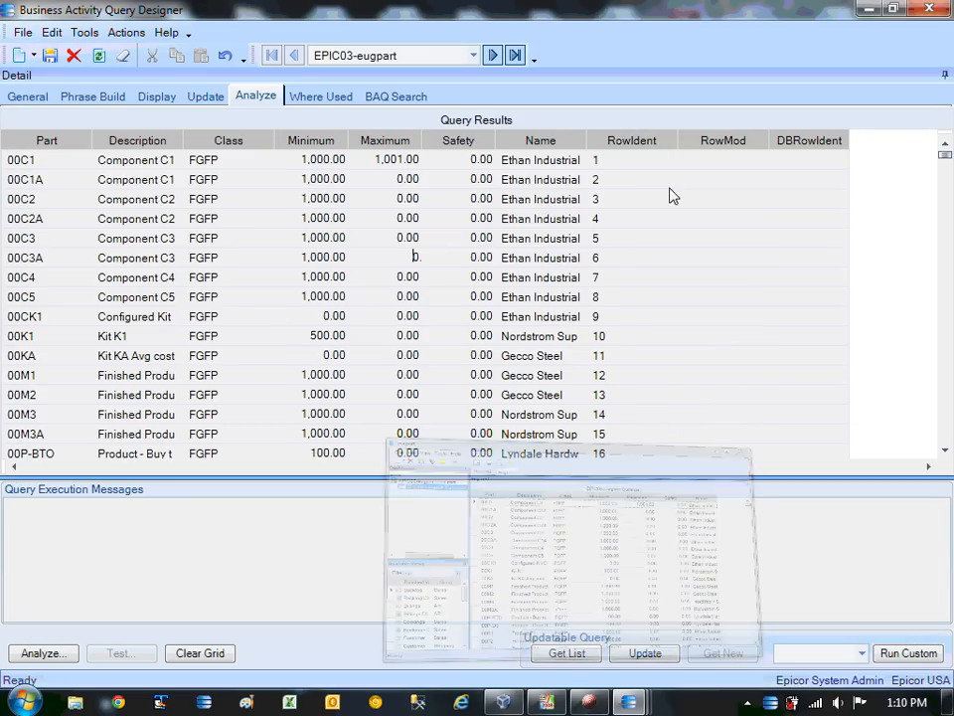
left_click(865, 7)
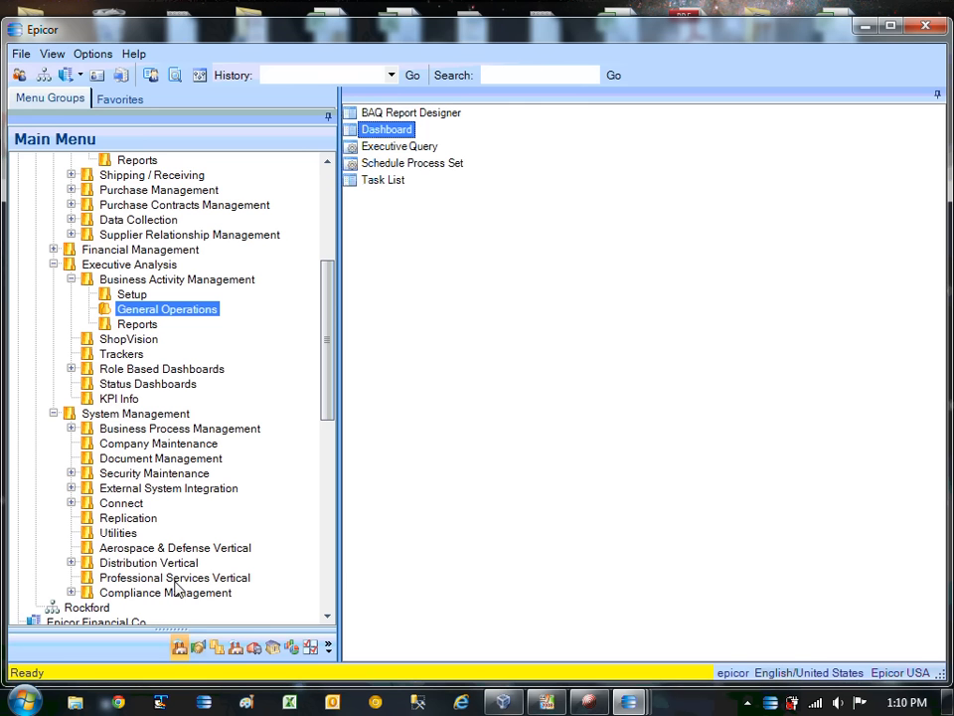
left_click(121, 99)
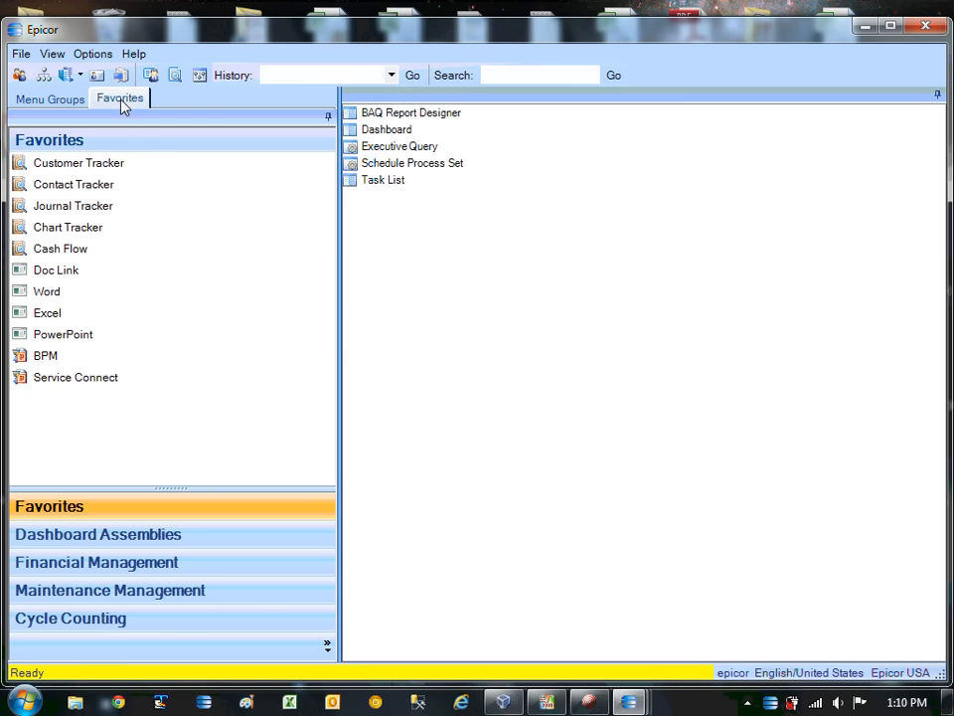
left_click(179, 536)
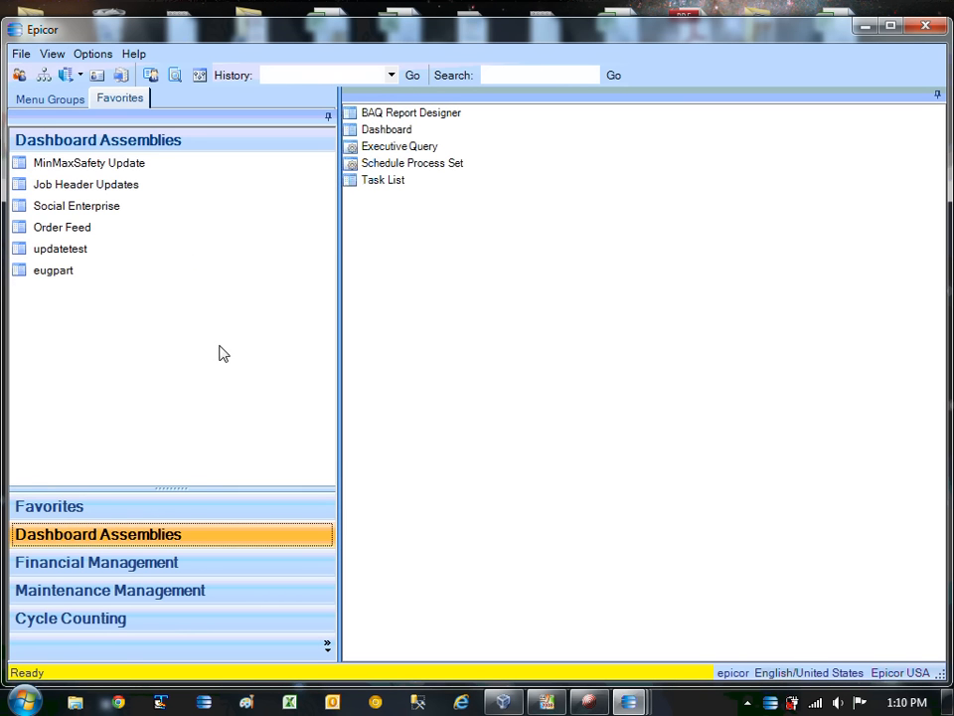
left_click(54, 271)
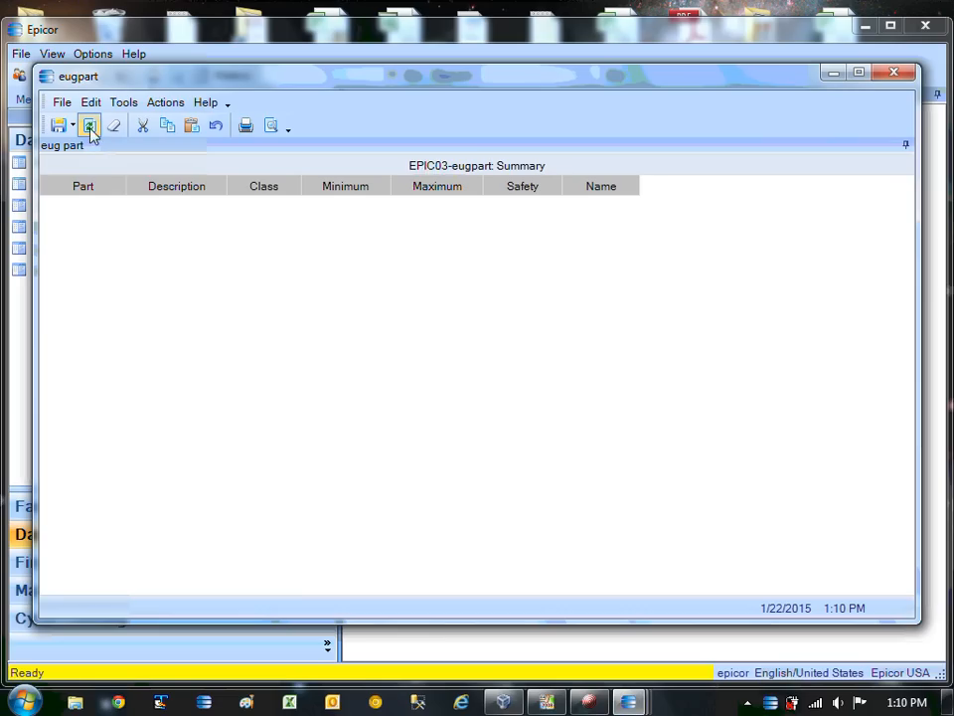
left_click(90, 127)
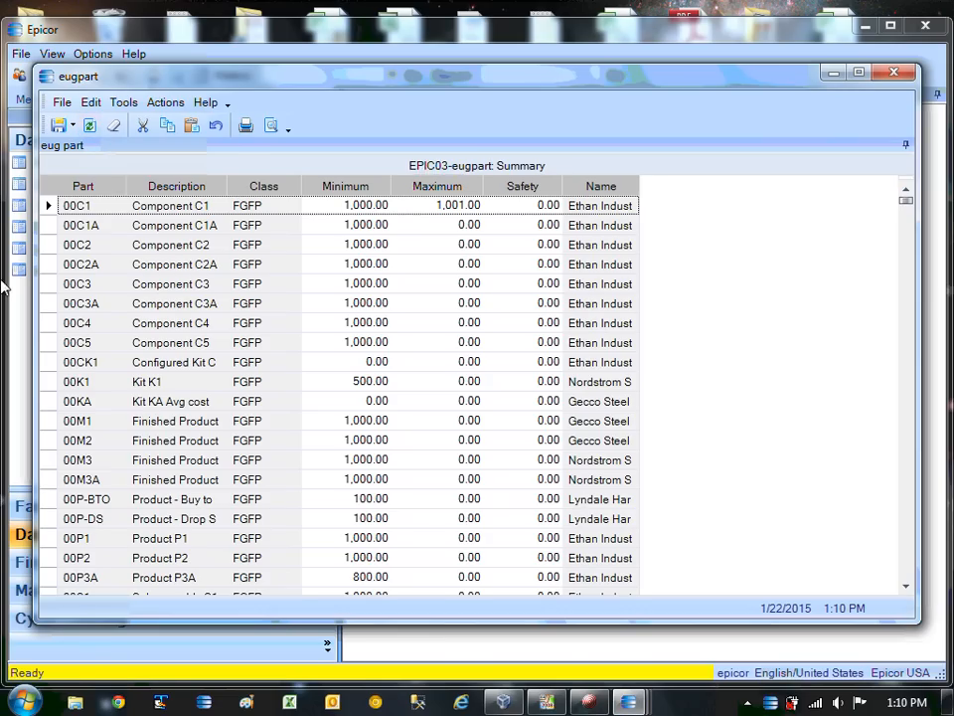
Step: Export the eugpart dashboard's part rows to a new Excel workbook with Copy To Excel
right_click(79, 207)
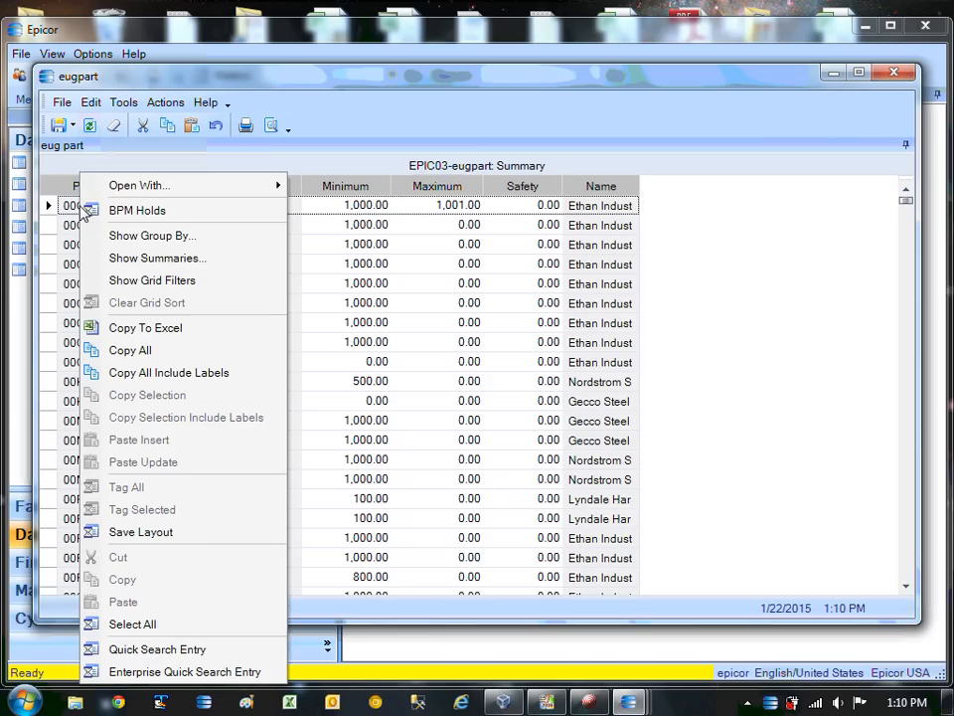
left_click(189, 328)
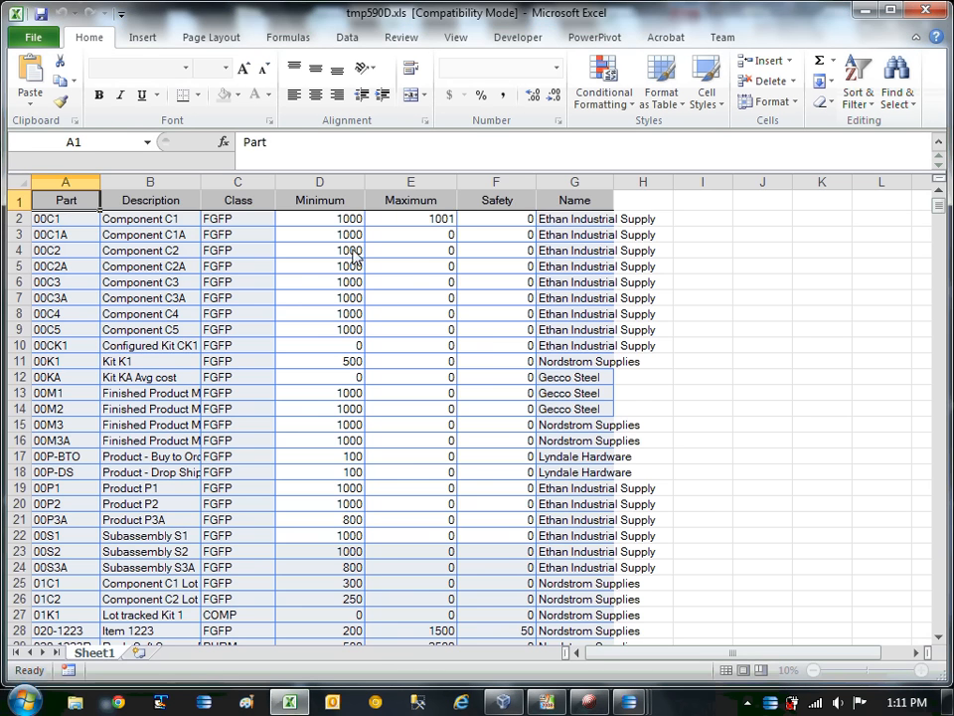
Step: Enter 100000 as the Minimum for parts 00C1 through 00K1 in cells D2:D11
left_click(343, 220)
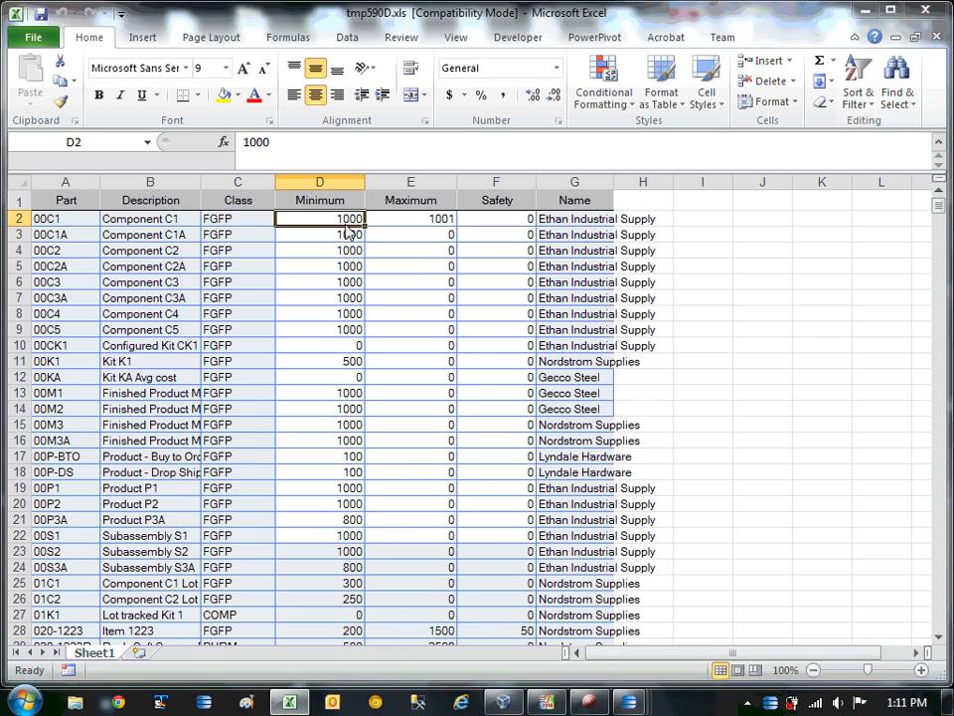
type("100000")
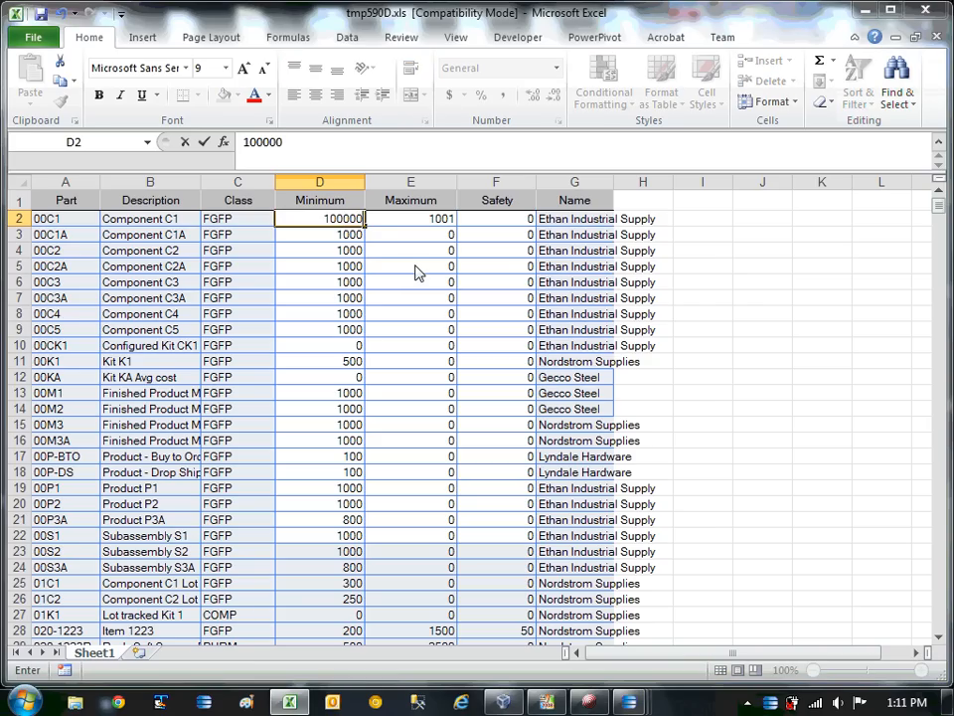
key("Up")
key("Down")
key("ctrl+c")
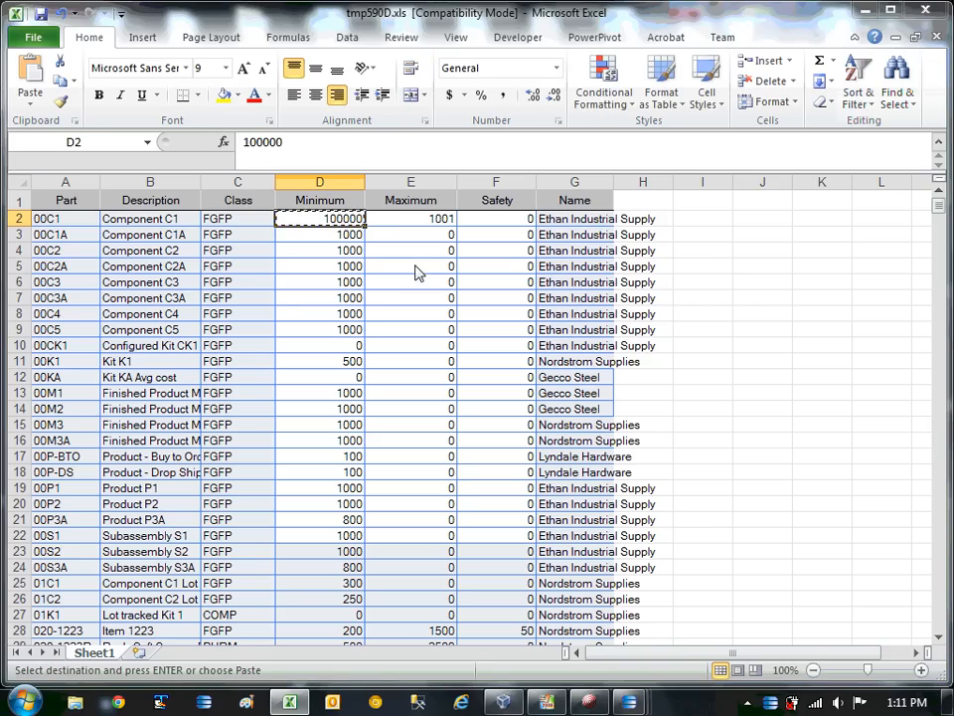
key("shift+Down")
key("shift+Down")
key("shift+Down")
key("shift+Down")
key("shift+Down")
key("shift+Down")
key("shift+Down")
key("shift+Down")
key("shift+Down")
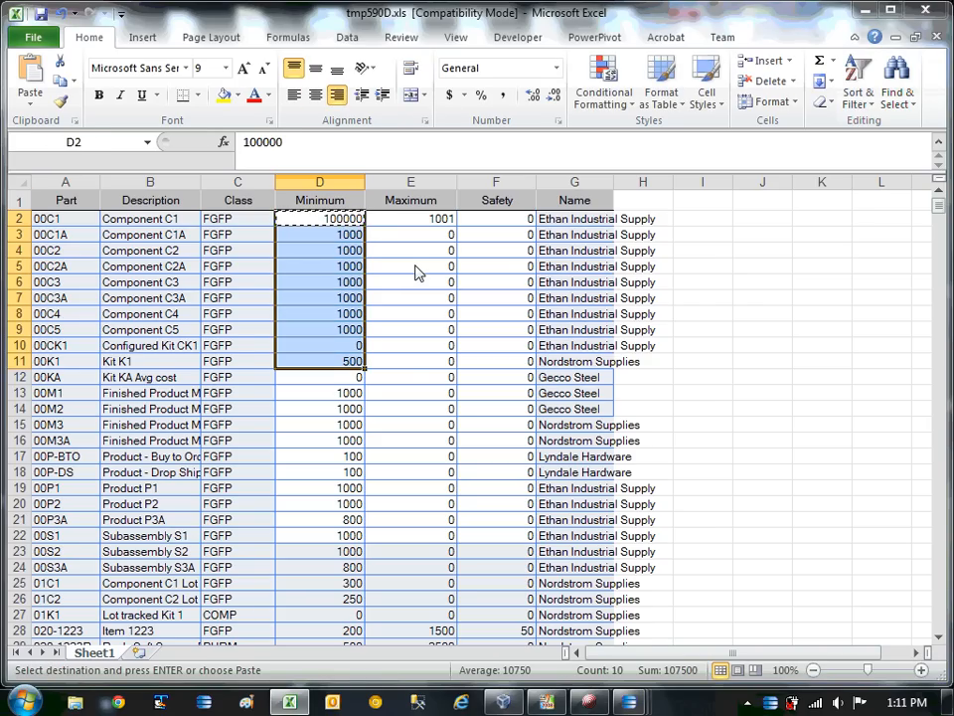
key("ctrl+v")
key("Right")
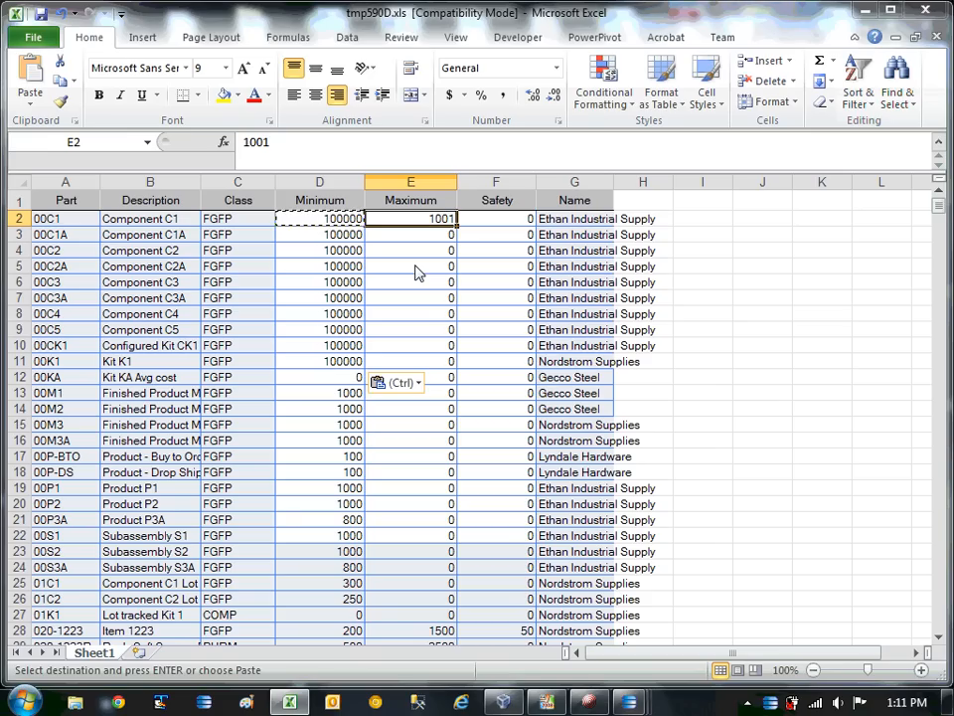
Step: Clear 00C1's Maximum and copy the ten part rows A2:F11
key("Delete")
left_click(435, 287)
left_click_drag(55, 219, 505, 375)
key("ctrl+c")
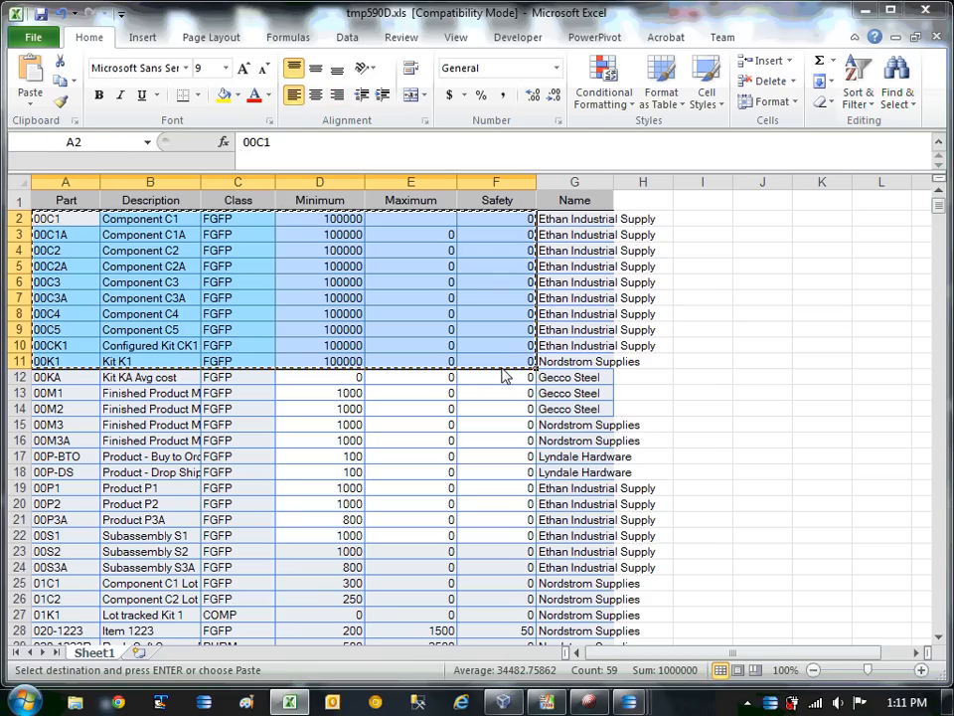
Step: Paste Update the copied Excel rows into the eugpart dashboard grid
left_click(863, 14)
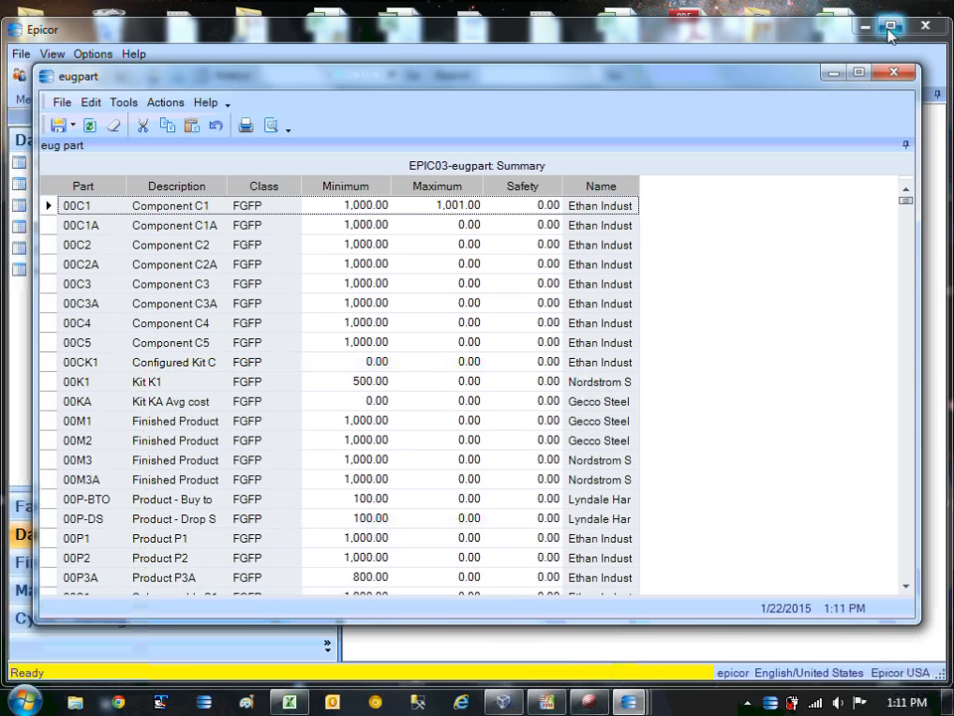
right_click(78, 206)
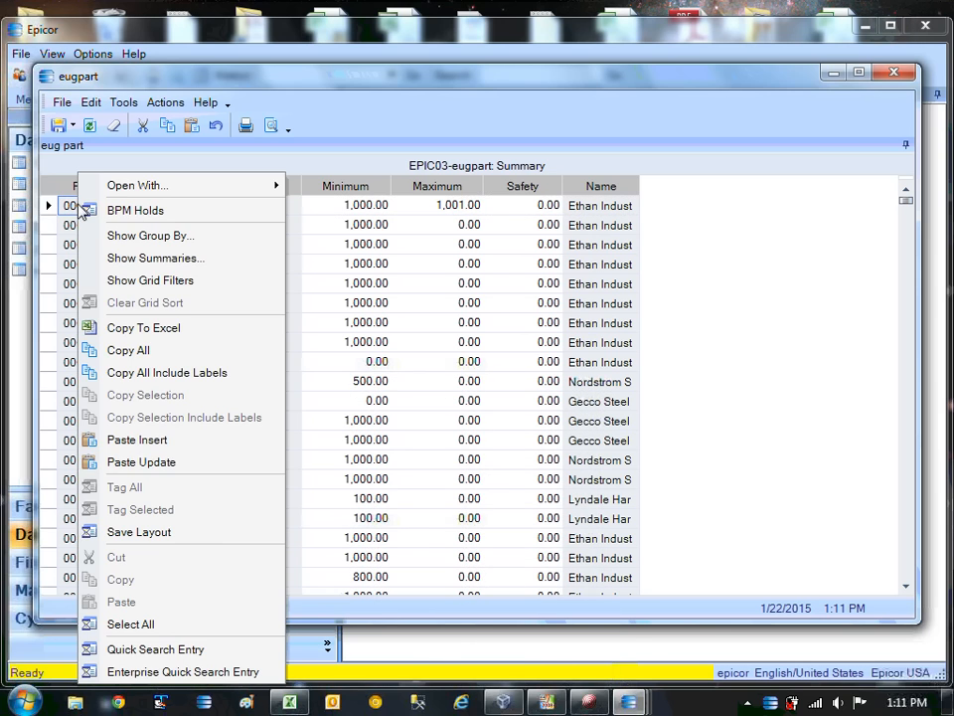
left_click(221, 461)
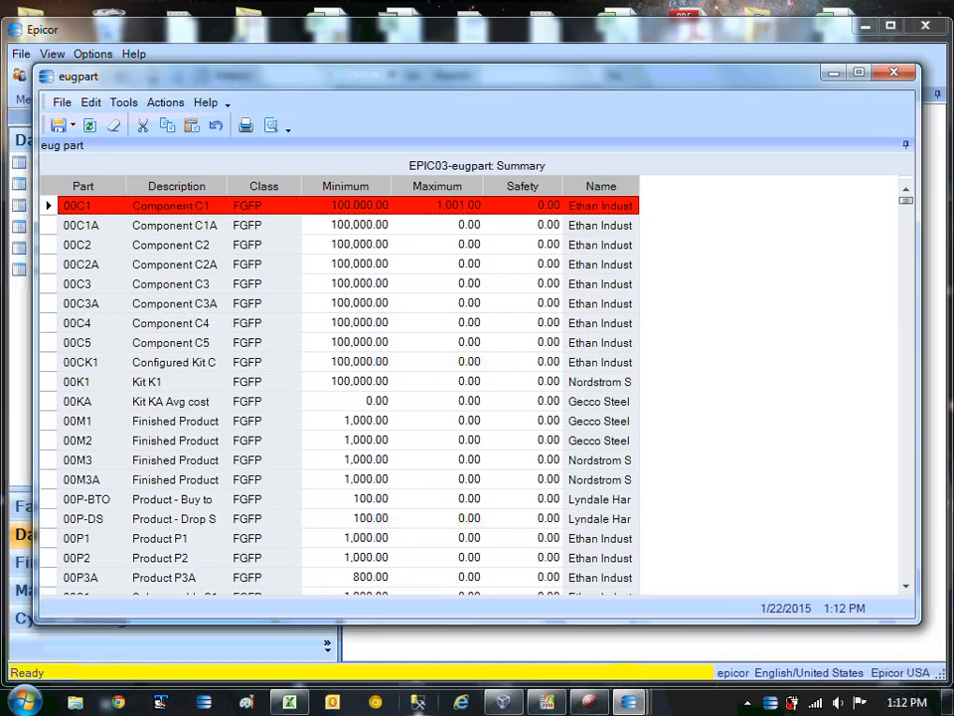
Step: In Excel, set 00C1's Maximum (E2) to 0 and copy its row
left_click(295, 701)
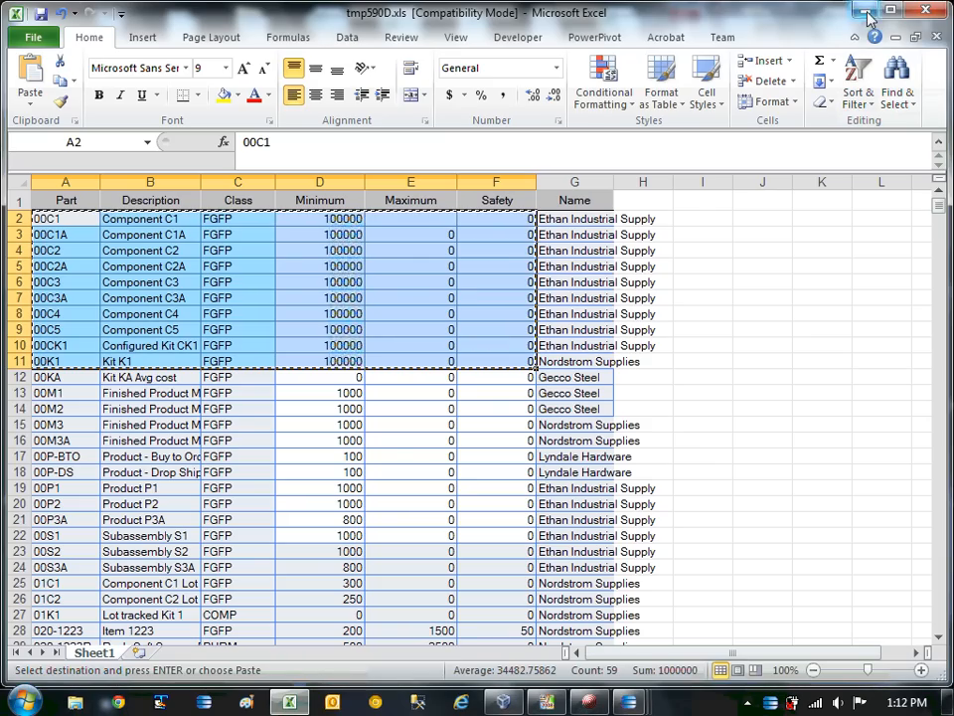
left_click(443, 224)
type("0")
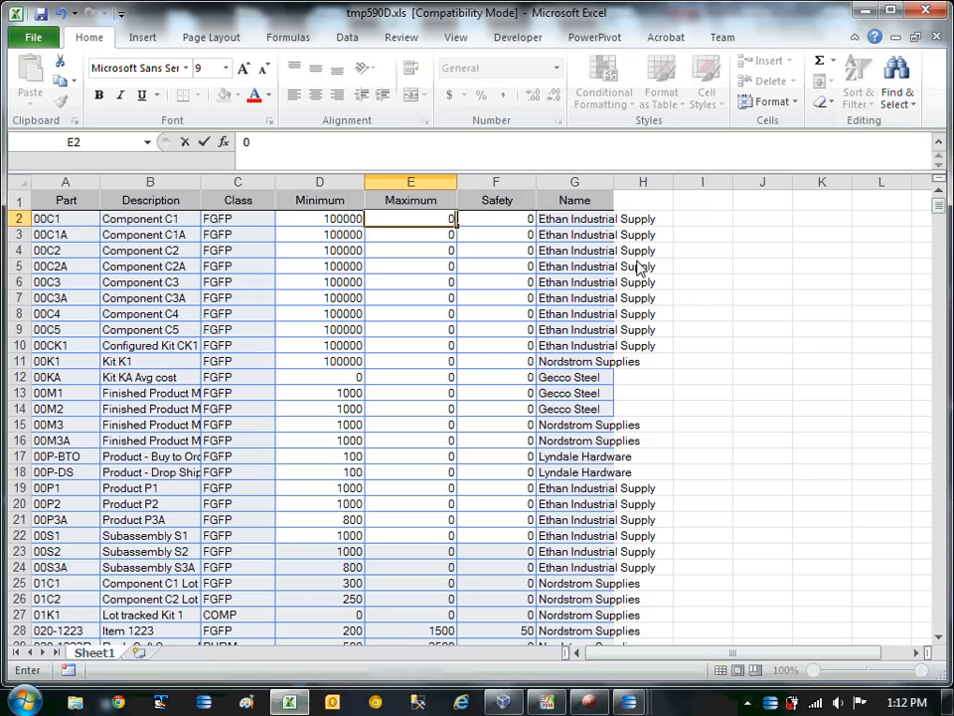
key("Return")
left_click_drag(50, 219, 453, 223)
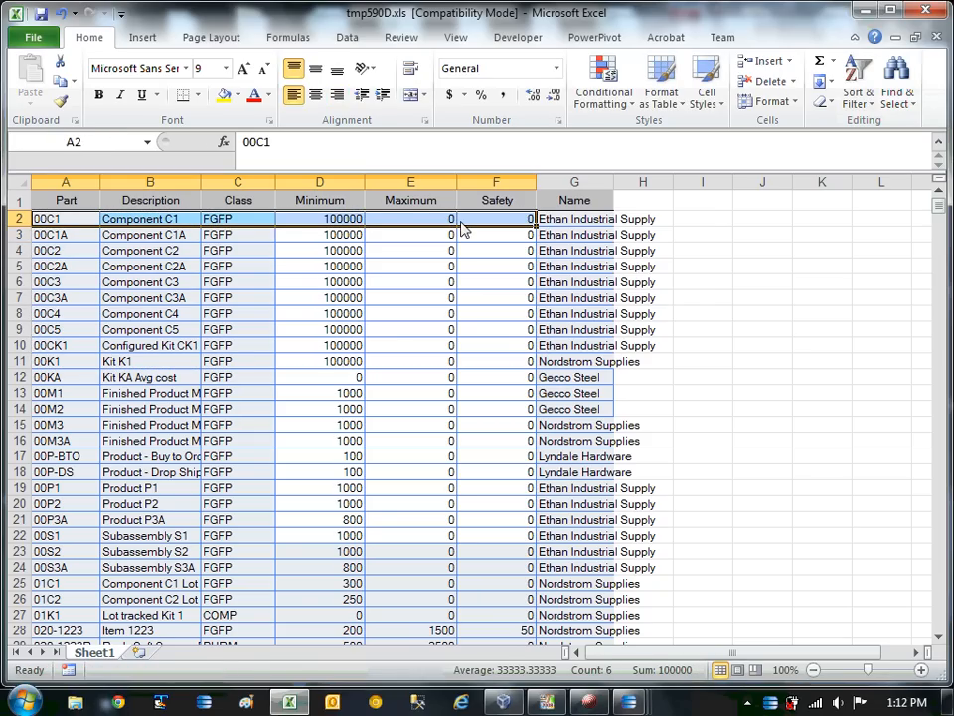
key("ctrl+c")
Step: Paste Update the corrected 00C1 row into the eugpart dashboard
key("alt+Tab")
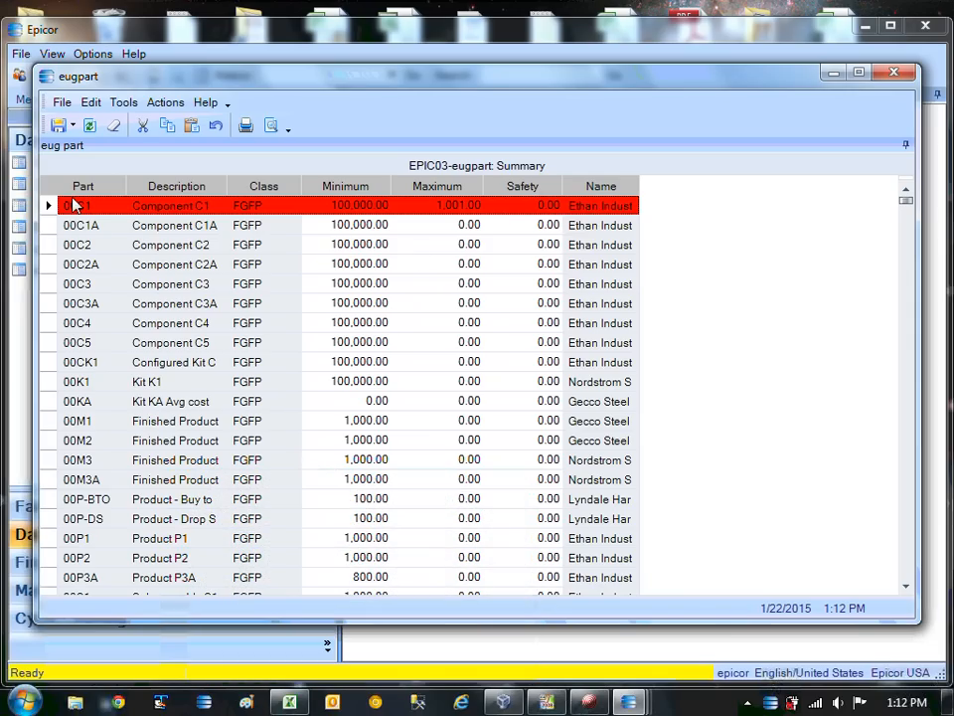
mouse_move(488, 214)
right_click(65, 207)
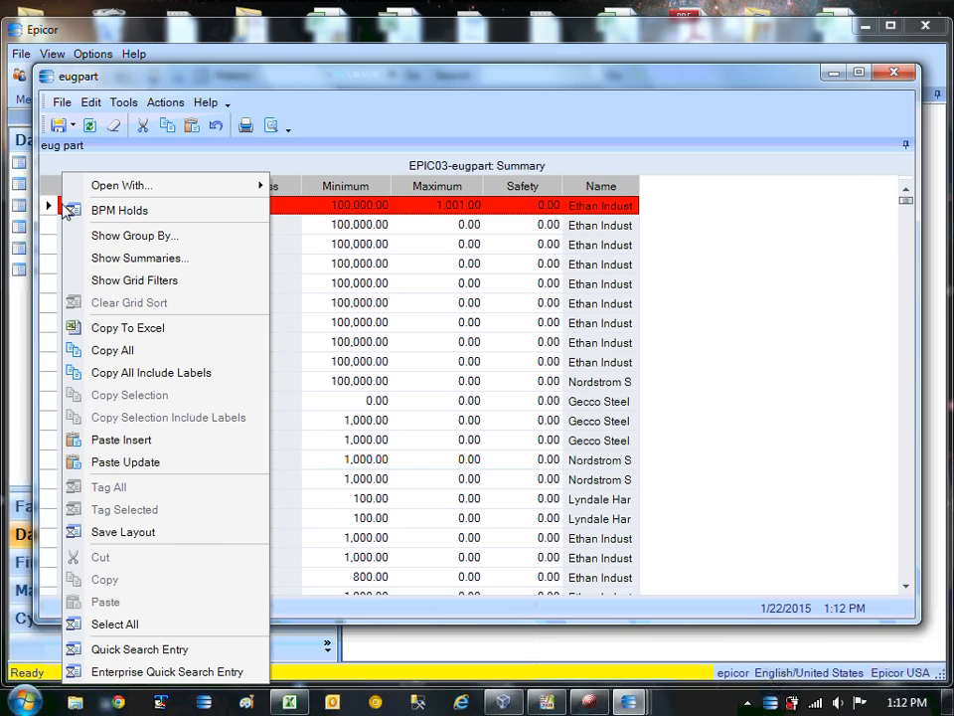
left_click(175, 461)
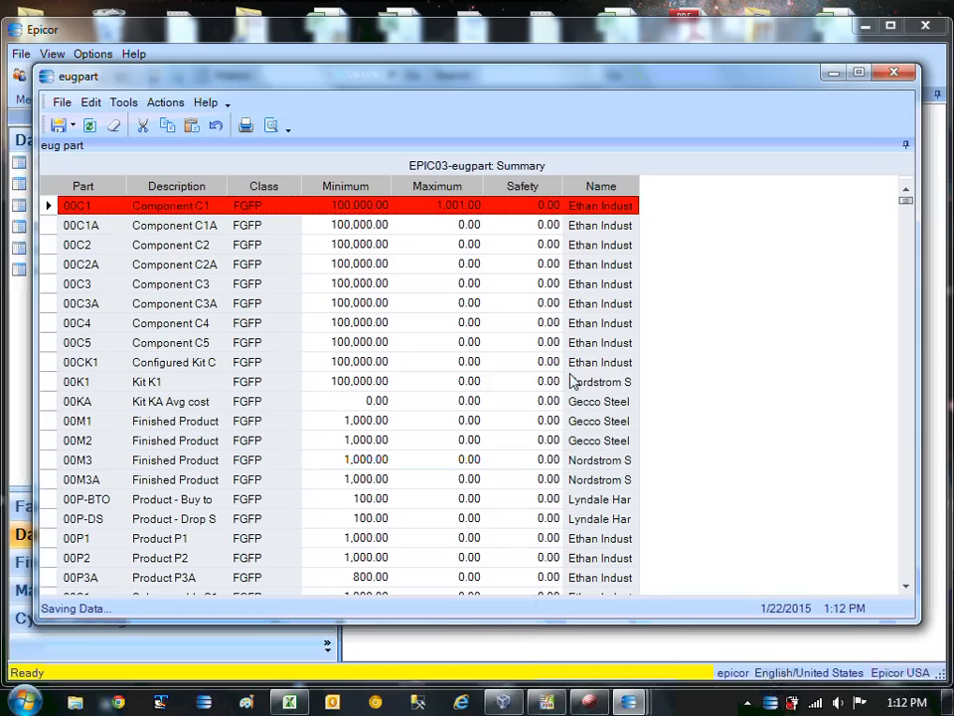
left_click(441, 243)
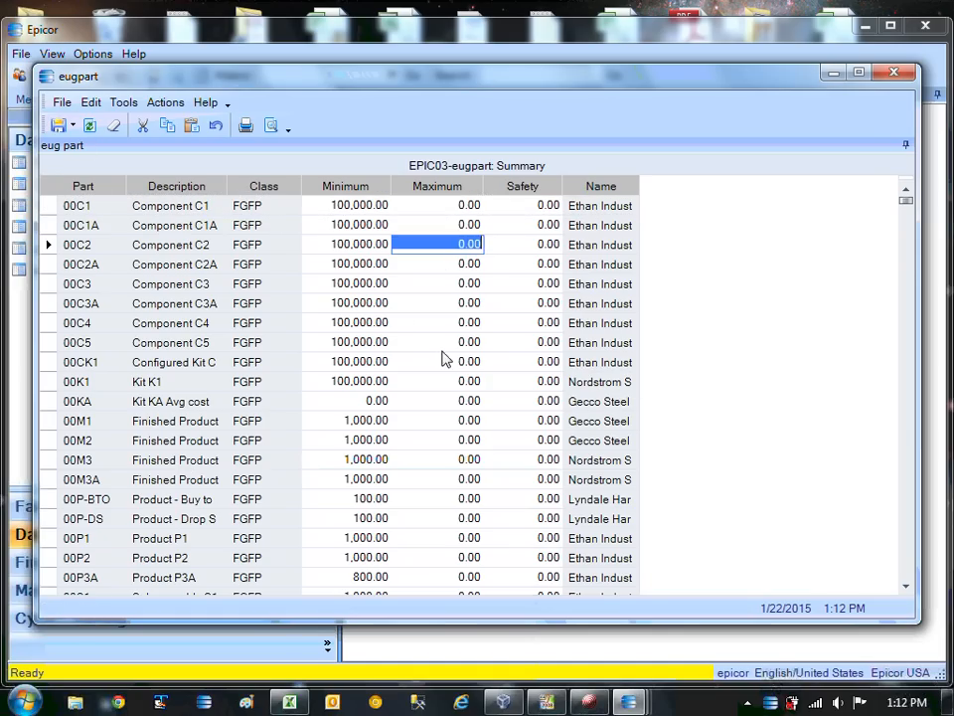
Step: Open part 00C1 in Part Entry and check its Min On-Hand of 100,000 on the Plants tab
right_click(76, 205)
mouse_move(184, 185)
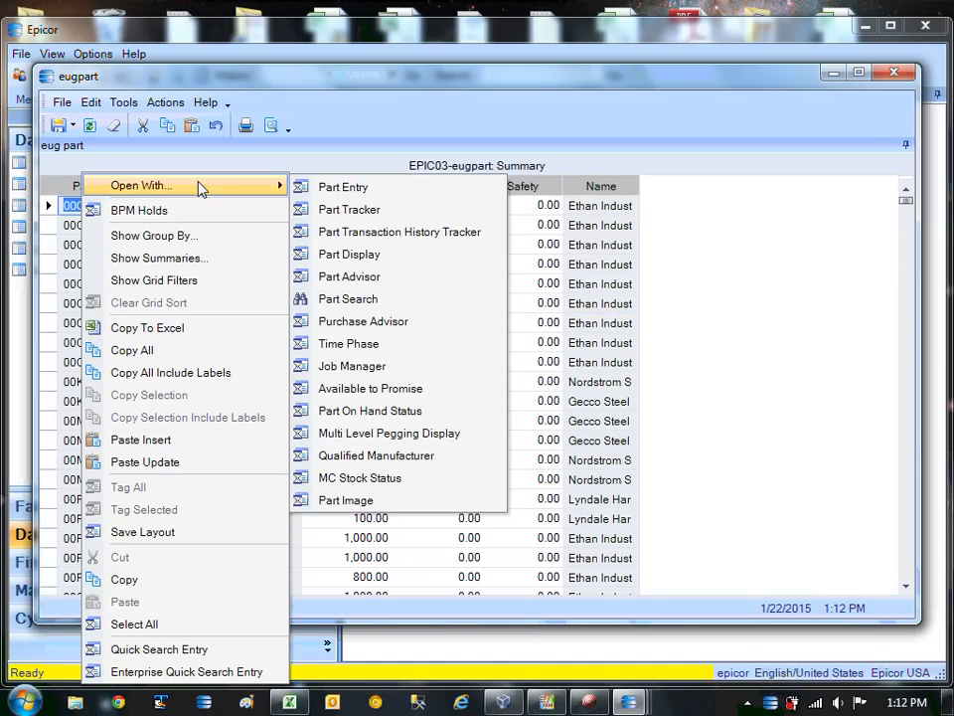
left_click(341, 186)
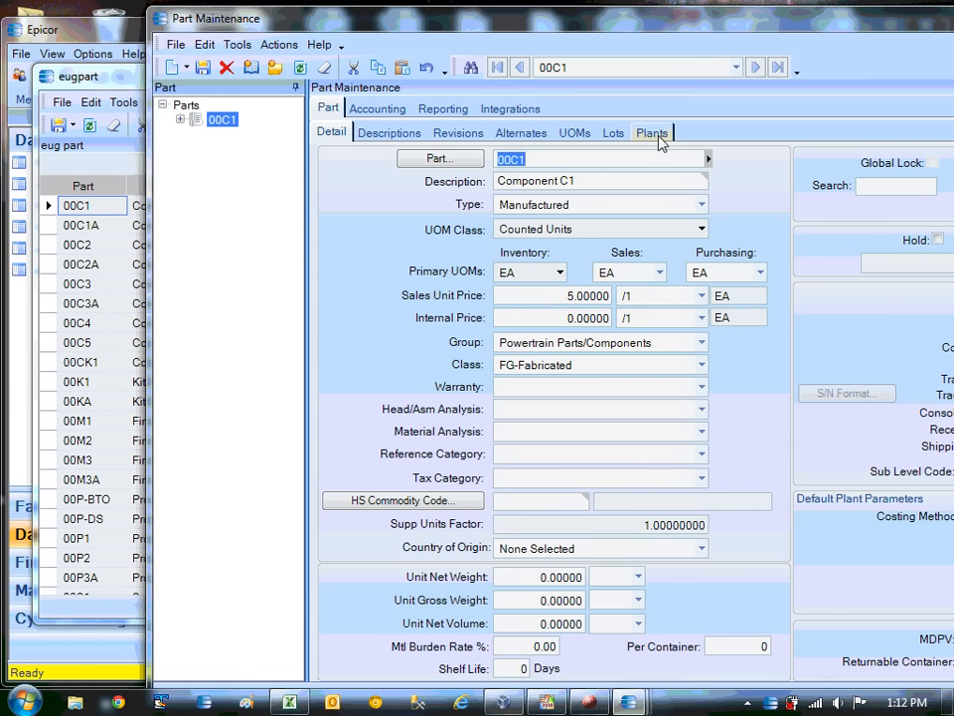
left_click(659, 137)
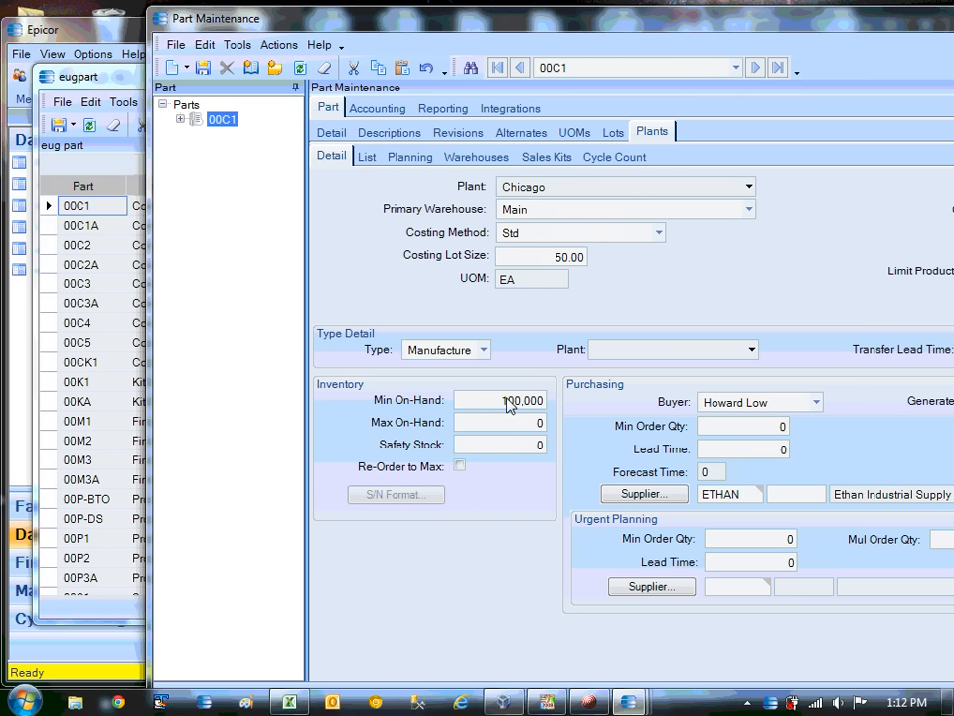
left_click(505, 401)
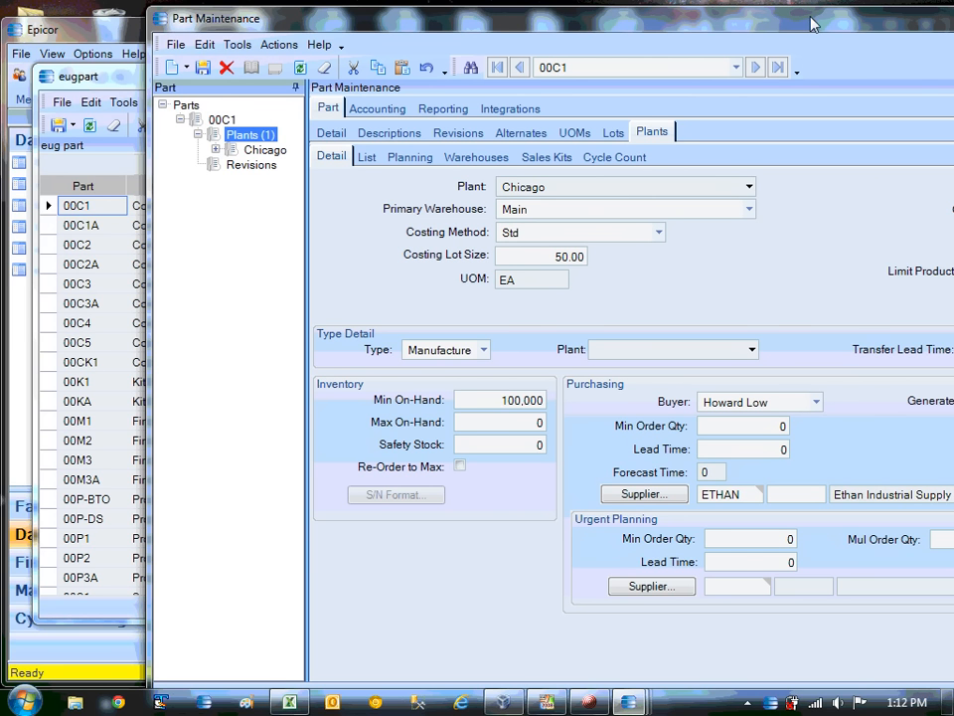
Step: Close Part Maintenance and the eugpart dashboard
double_click(611, 16)
left_click(863, 49)
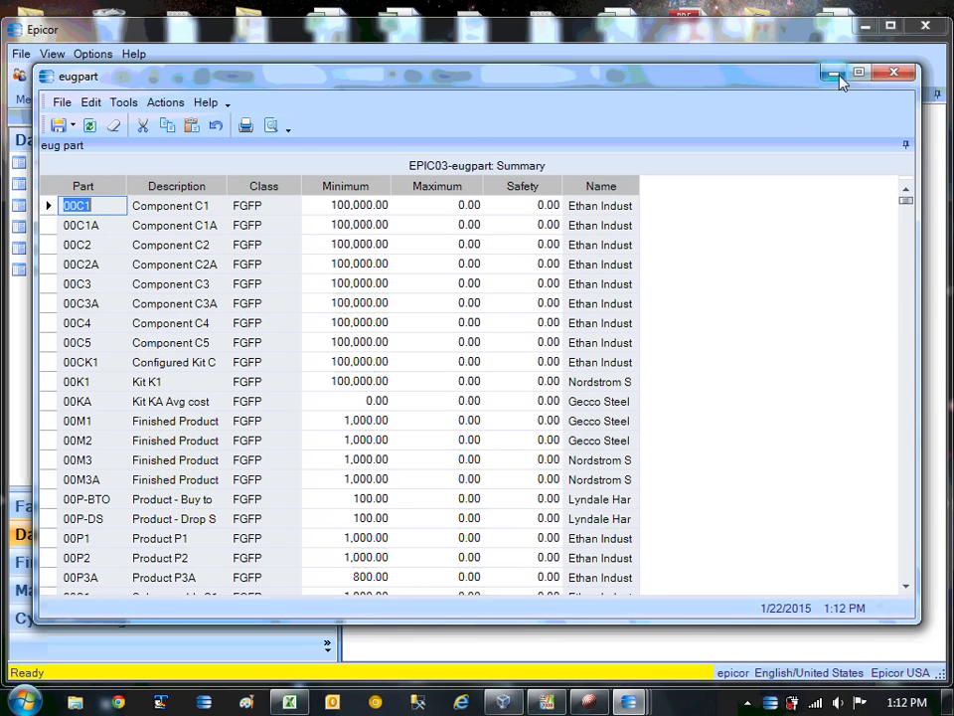
left_click(894, 73)
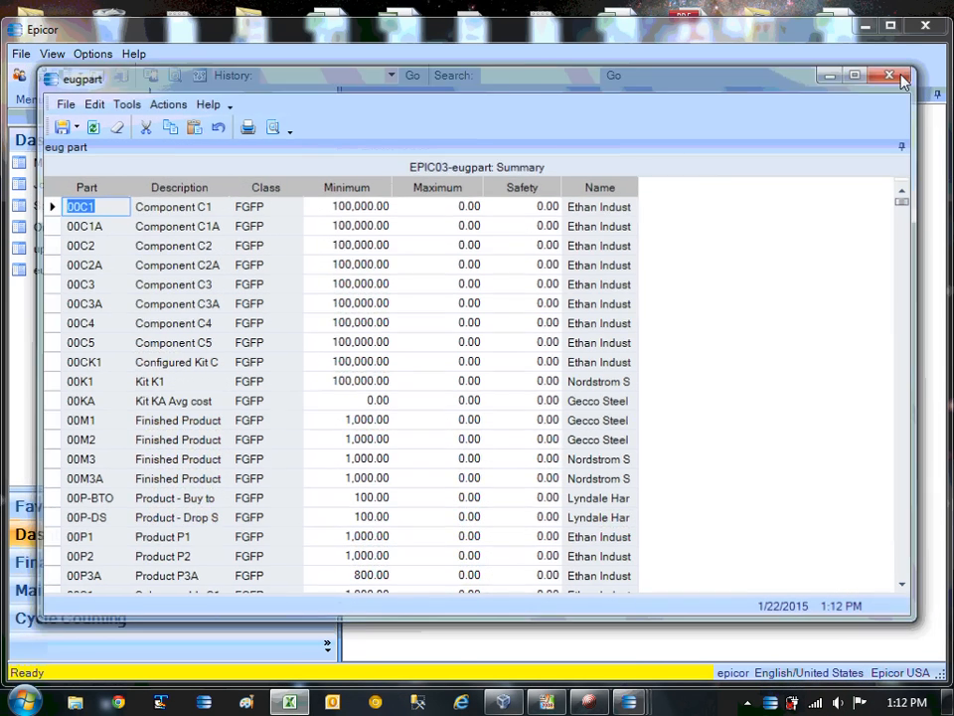
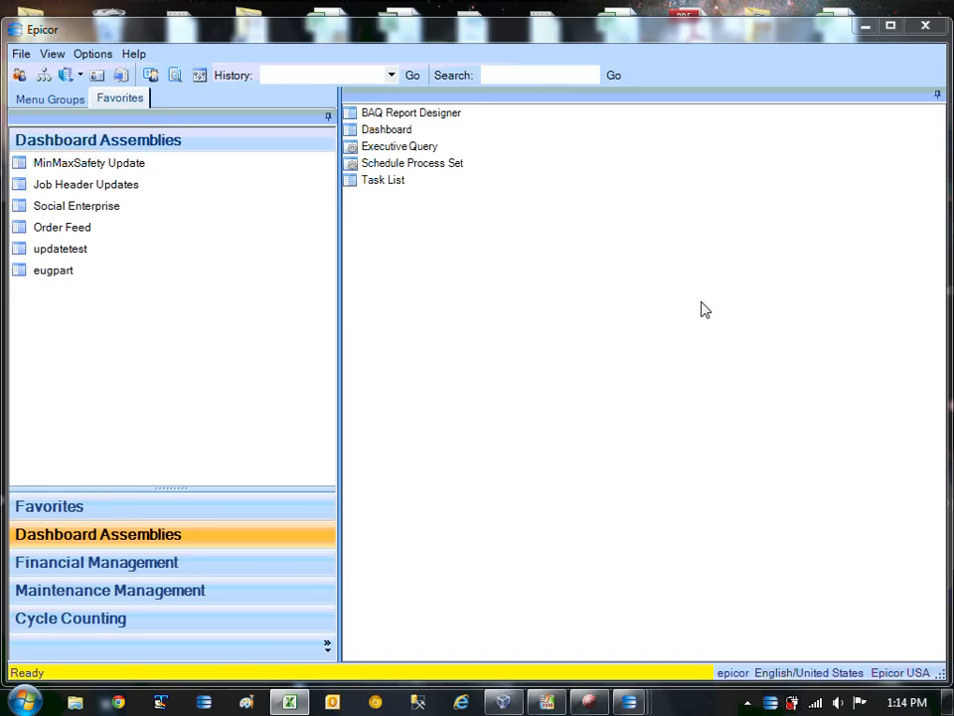
Step: Switch to the eugpart dashboard window from its Epicor taskbar preview
mouse_move(642, 704)
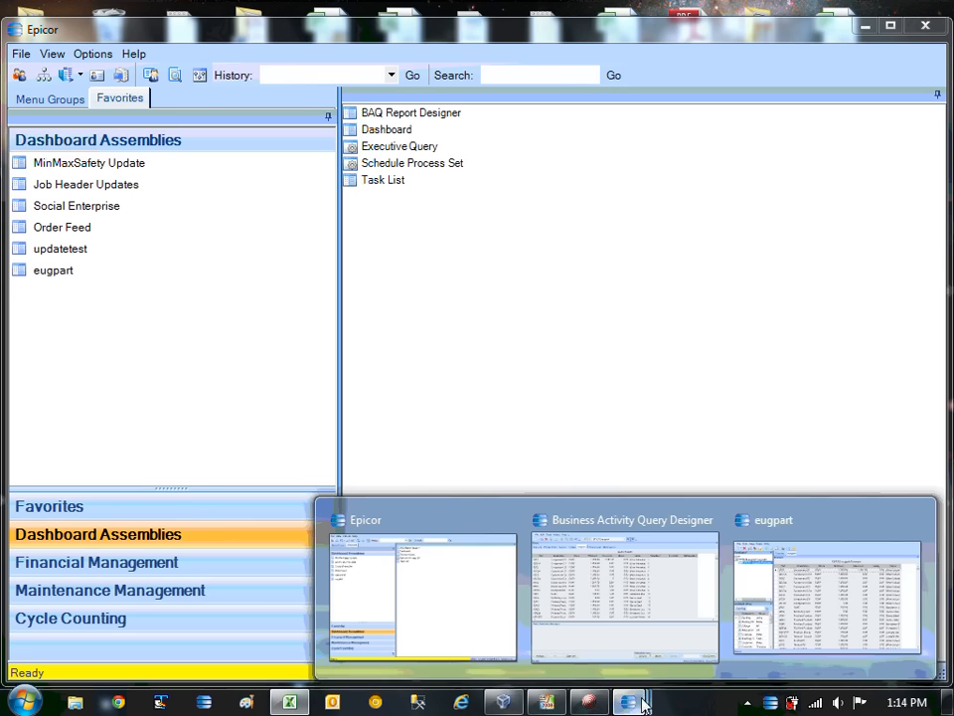
left_click(831, 608)
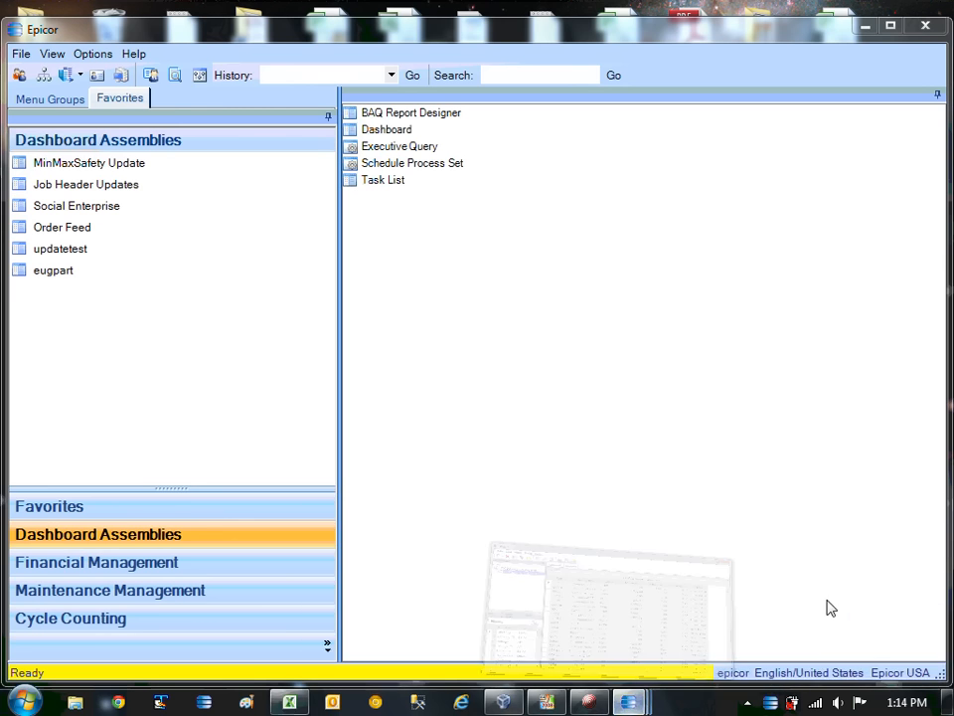
Step: Return to the EPIC03-eugpart Summary grid, select part 00C1, and bring up the grid's options
left_click(265, 149)
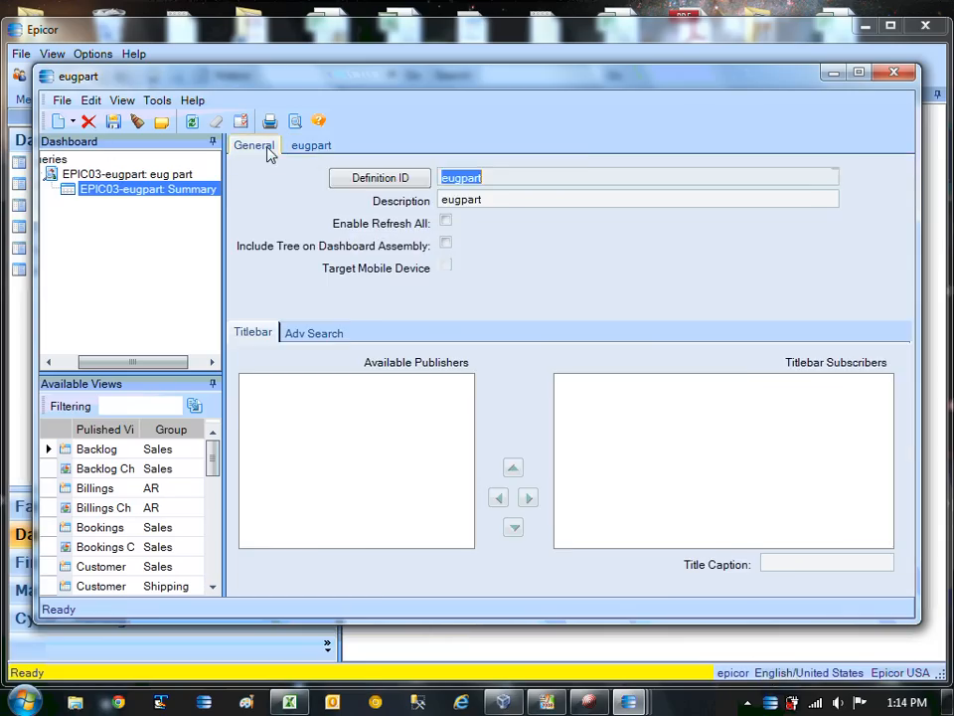
left_click(318, 149)
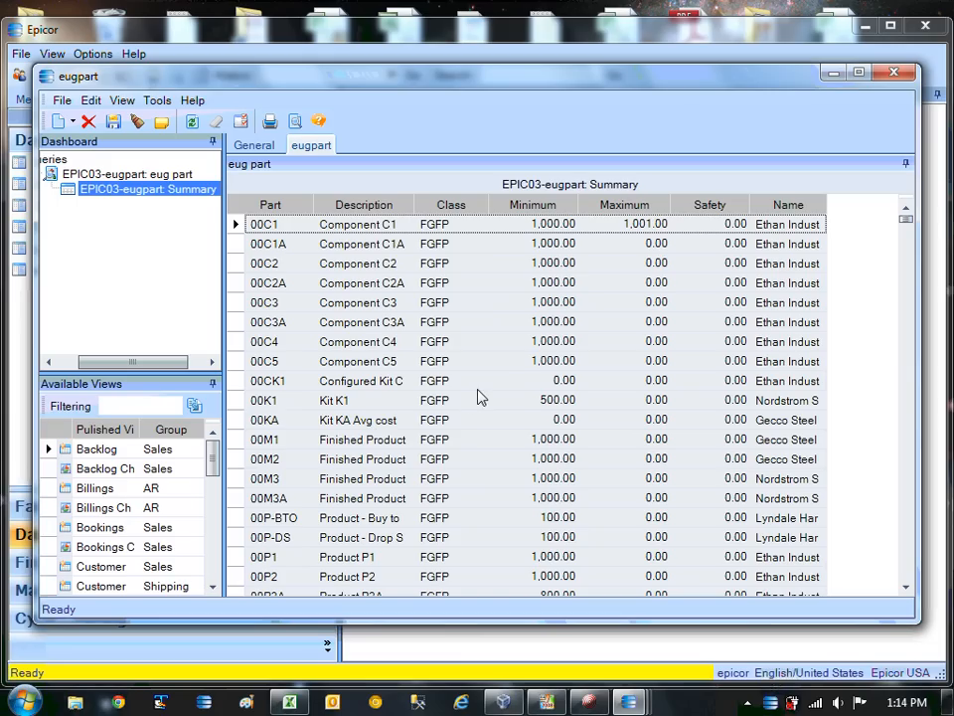
left_click(235, 223)
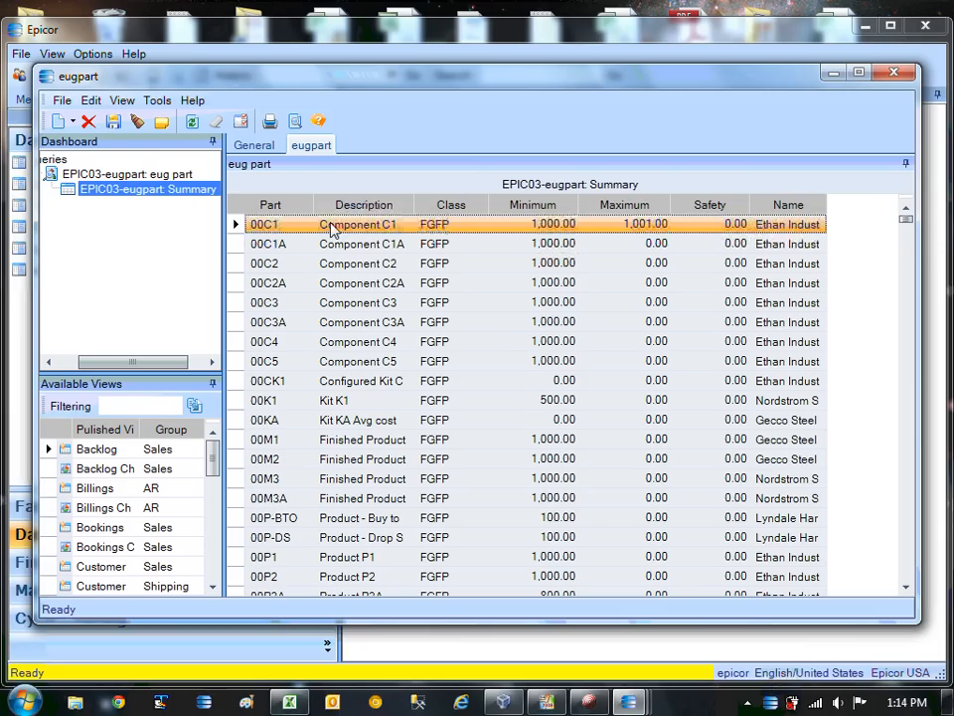
right_click(97, 193)
Step: In the Summary grid properties, add a view rule: PartPlant.MinimumQty GreaterThan 10000
left_click(134, 198)
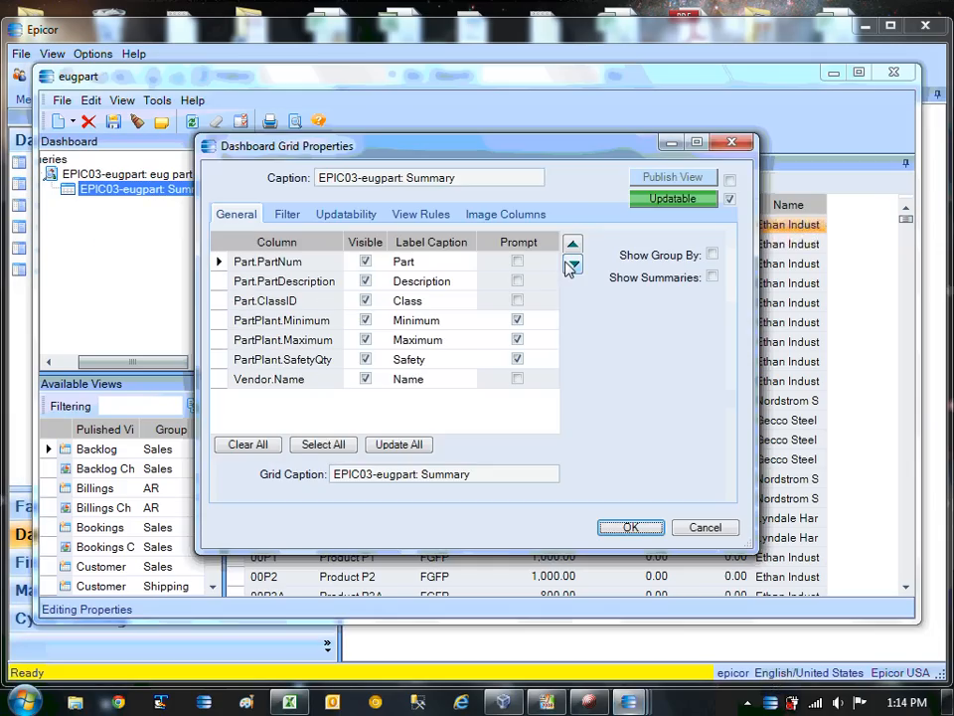
left_click(420, 214)
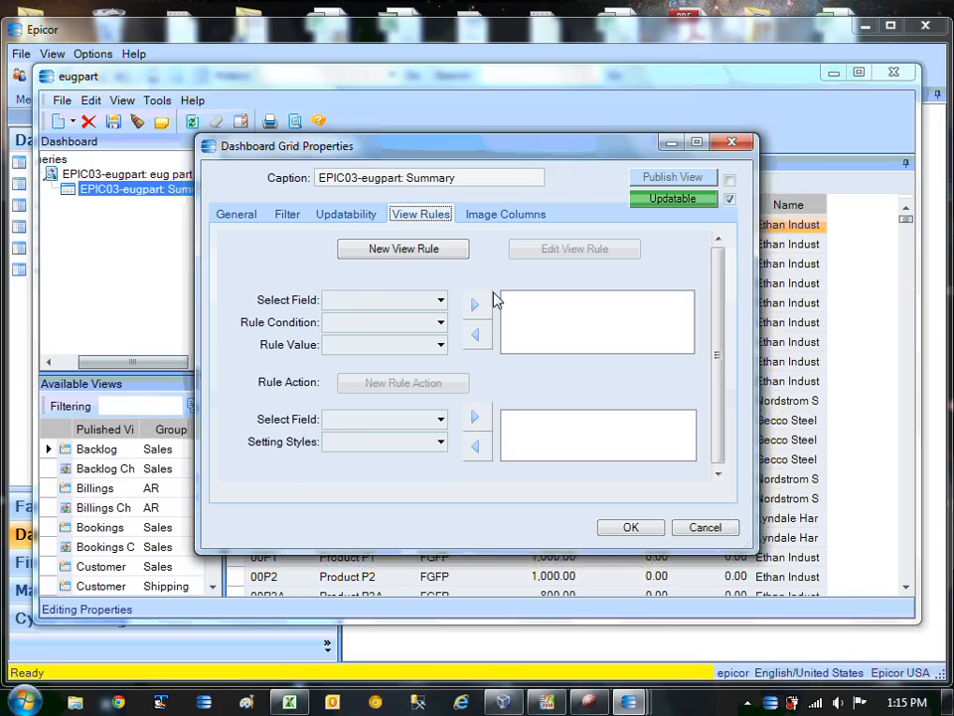
left_click(401, 251)
left_click(440, 300)
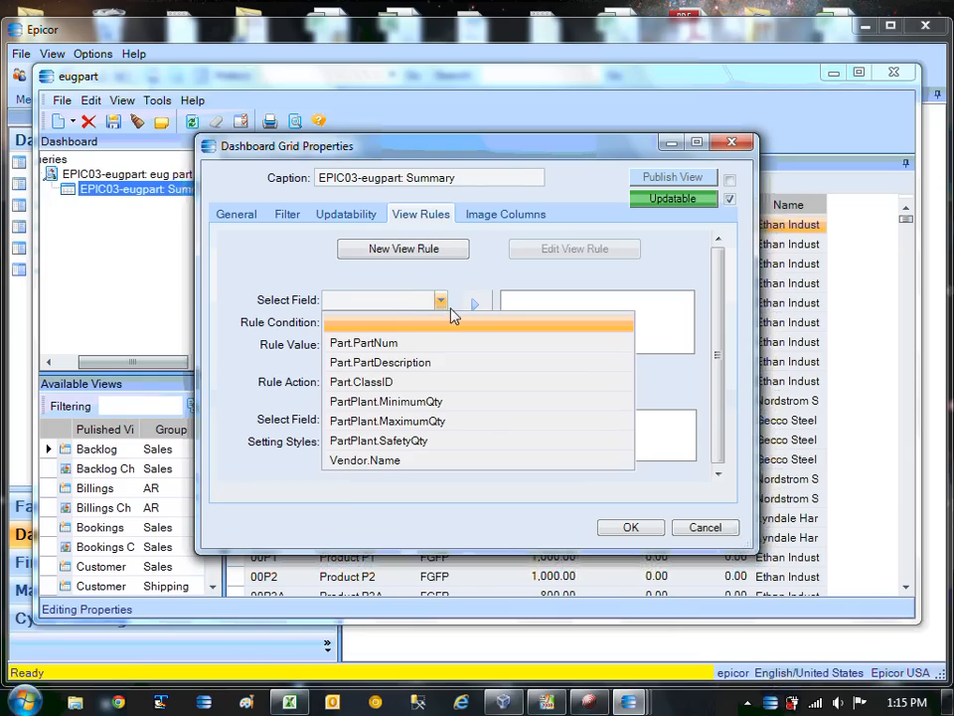
left_click(425, 403)
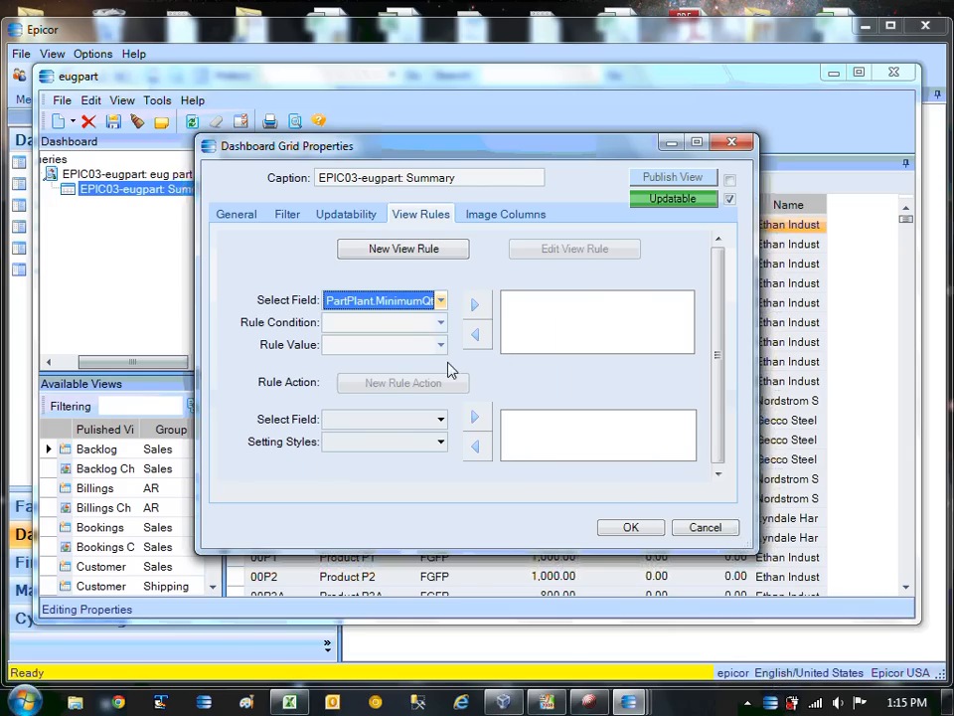
left_click(442, 323)
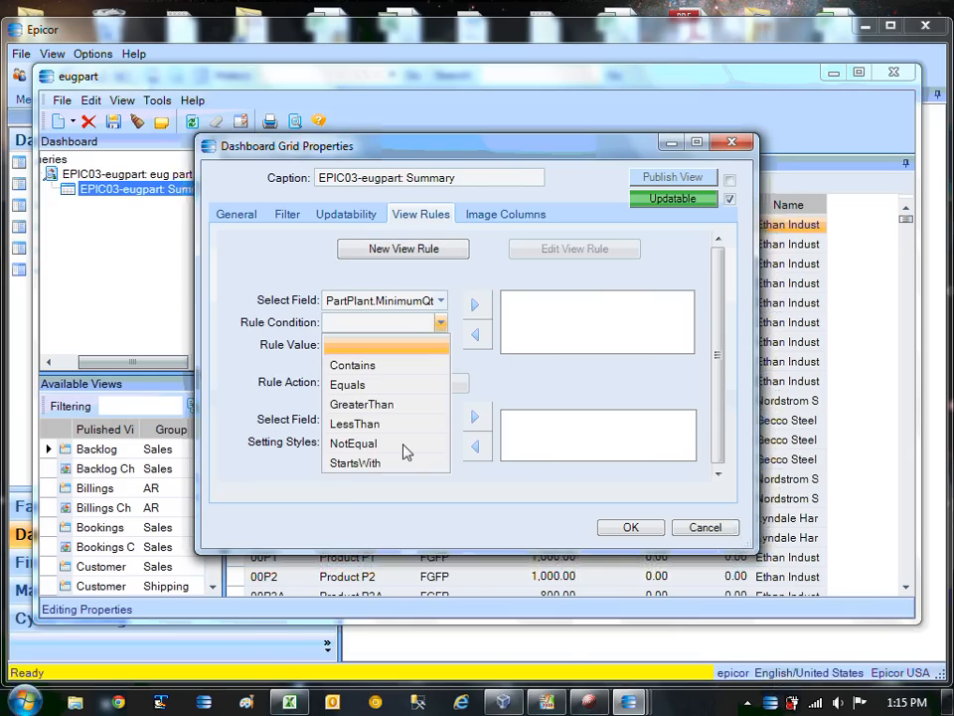
left_click(378, 405)
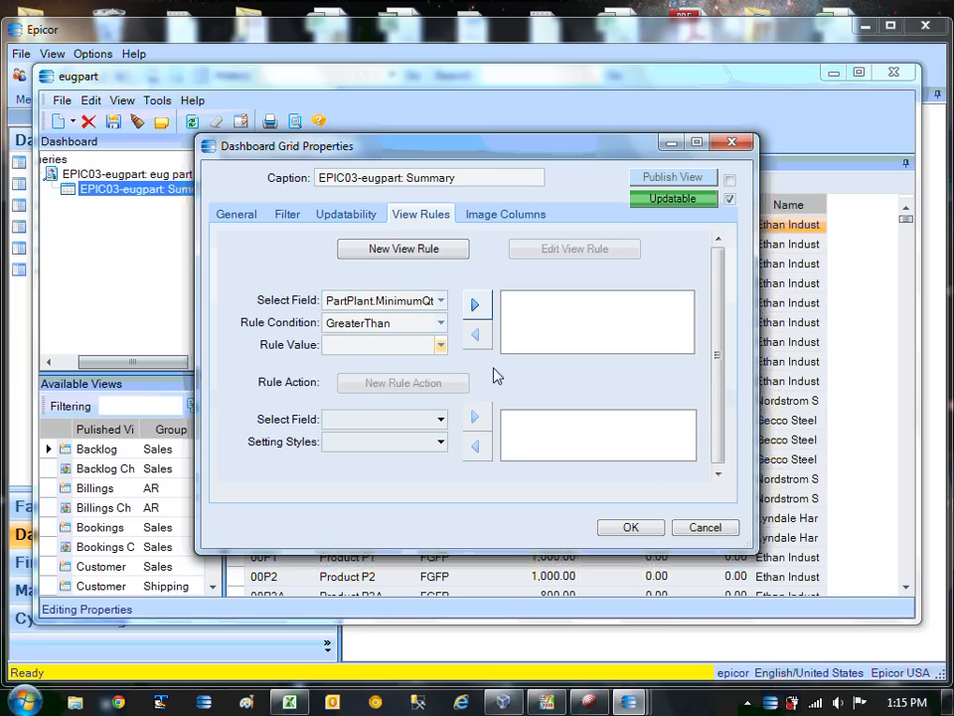
left_click(442, 346)
type("10000")
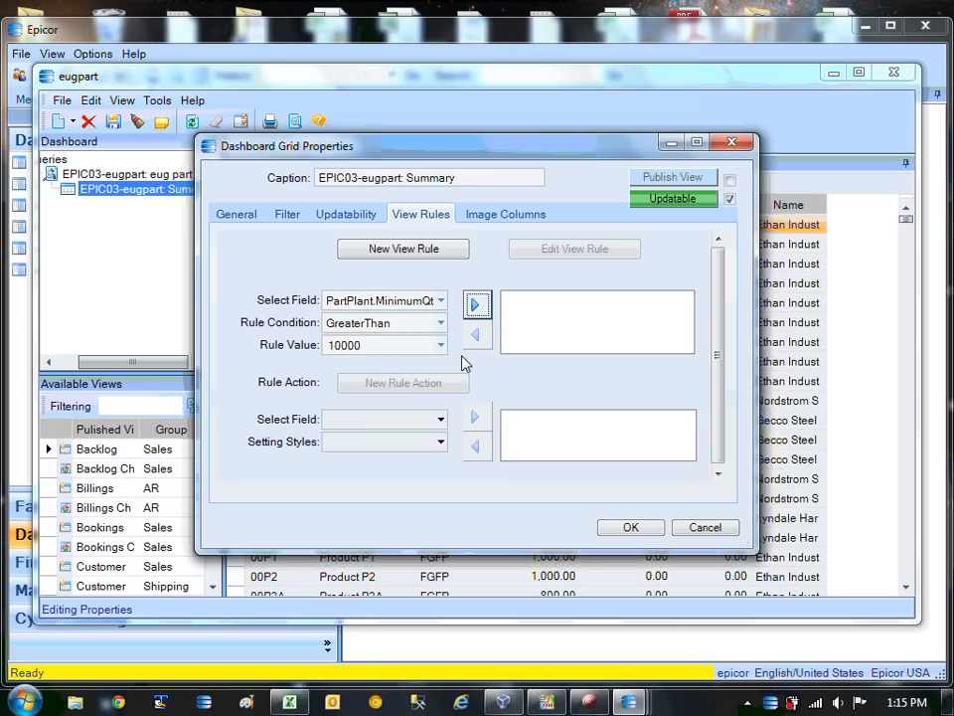
left_click(476, 304)
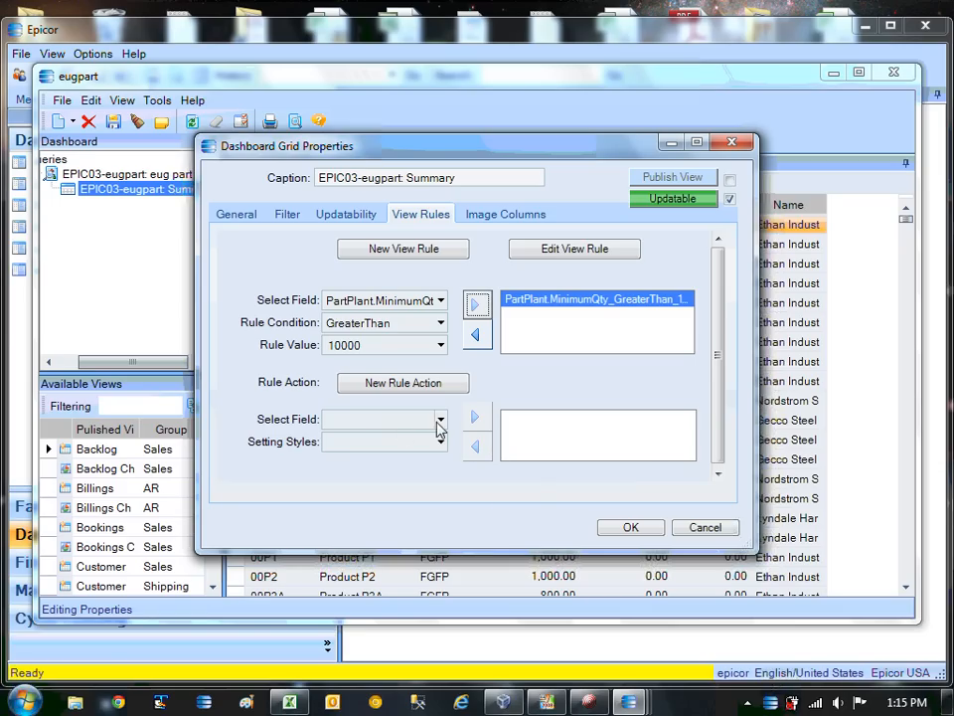
Step: Give the rule an Error style action on PartPlant.MinimumQty and confirm the grid properties
left_click(428, 385)
left_click(443, 420)
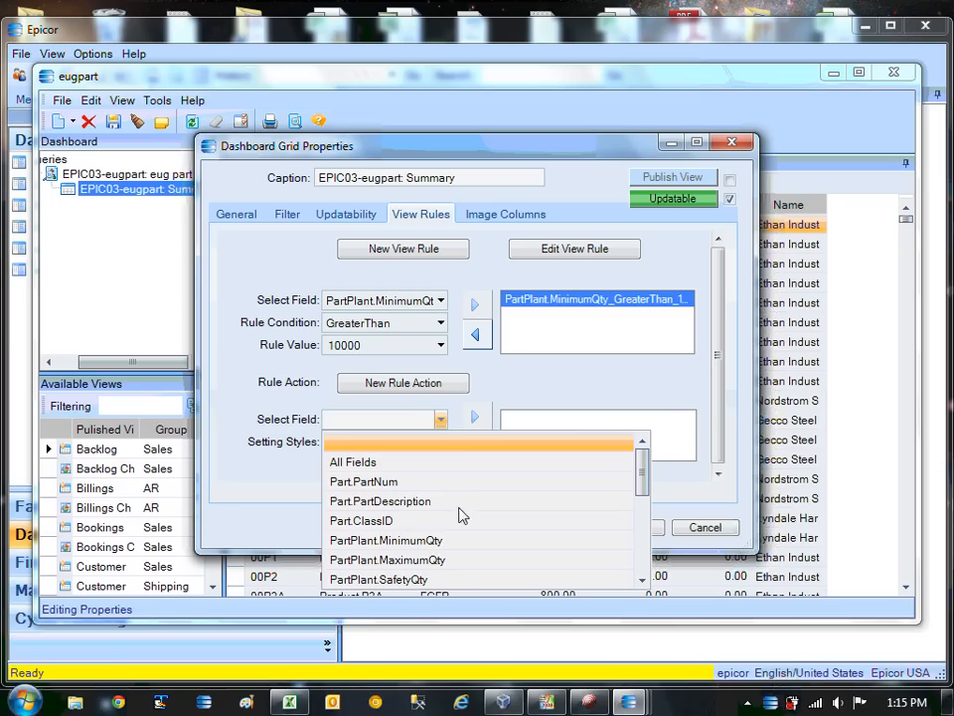
left_click(436, 542)
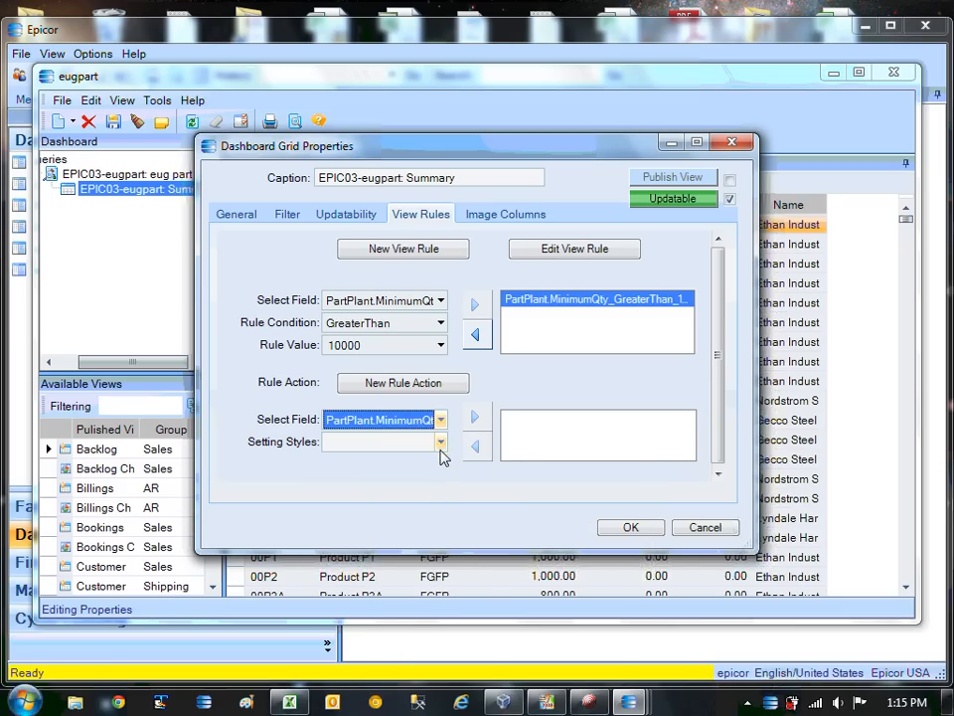
left_click(441, 443)
left_click(358, 527)
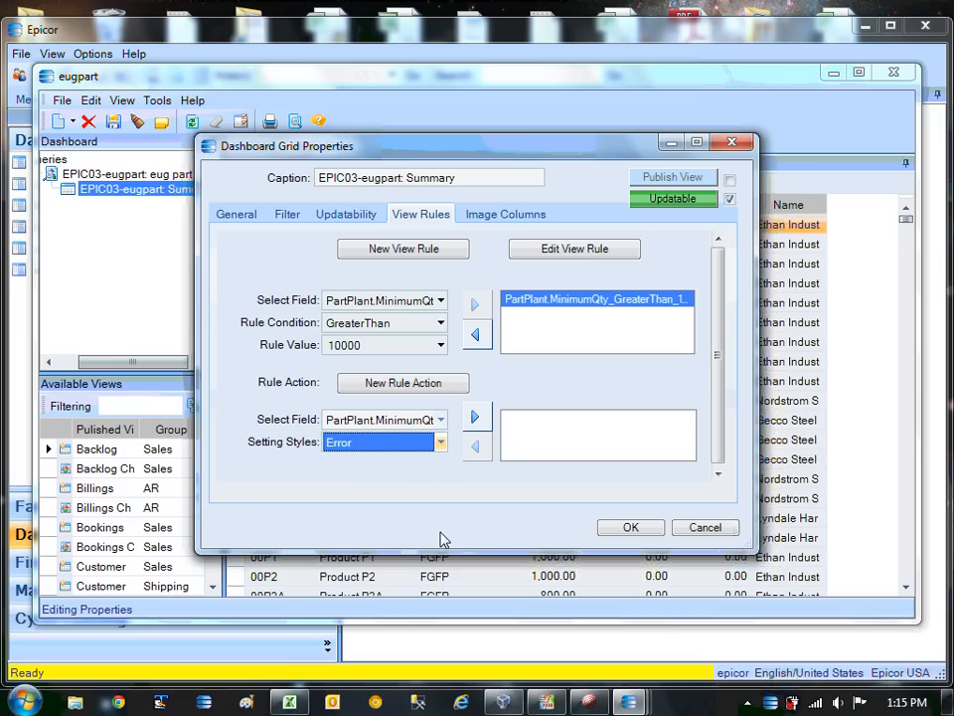
left_click(631, 527)
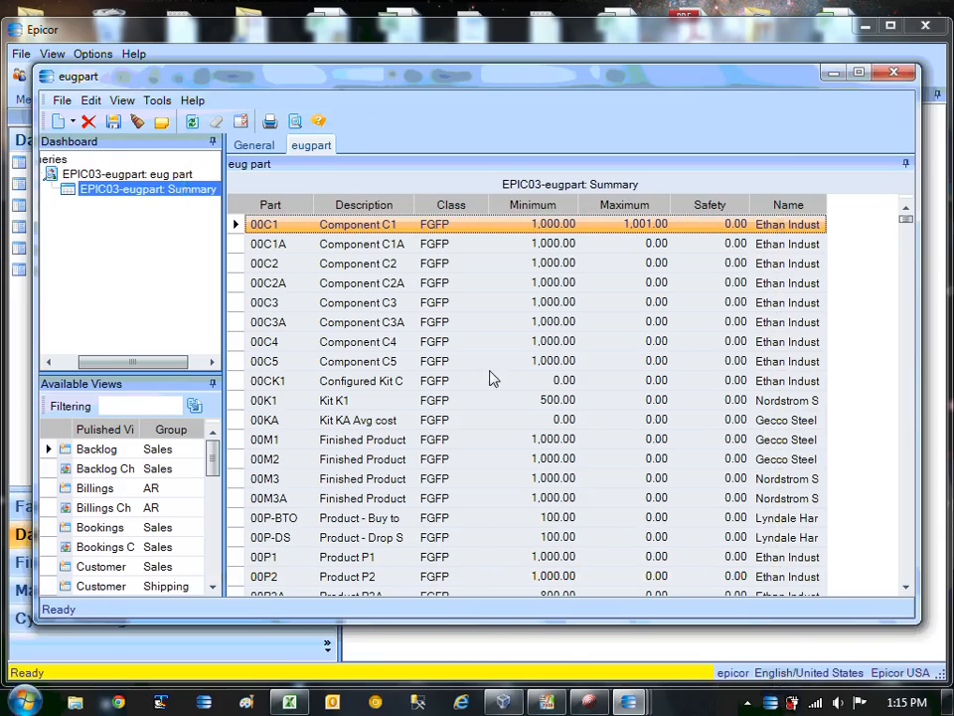
Step: Save and refresh the dashboard, then reopen the Summary grid's view rule settings
left_click(114, 125)
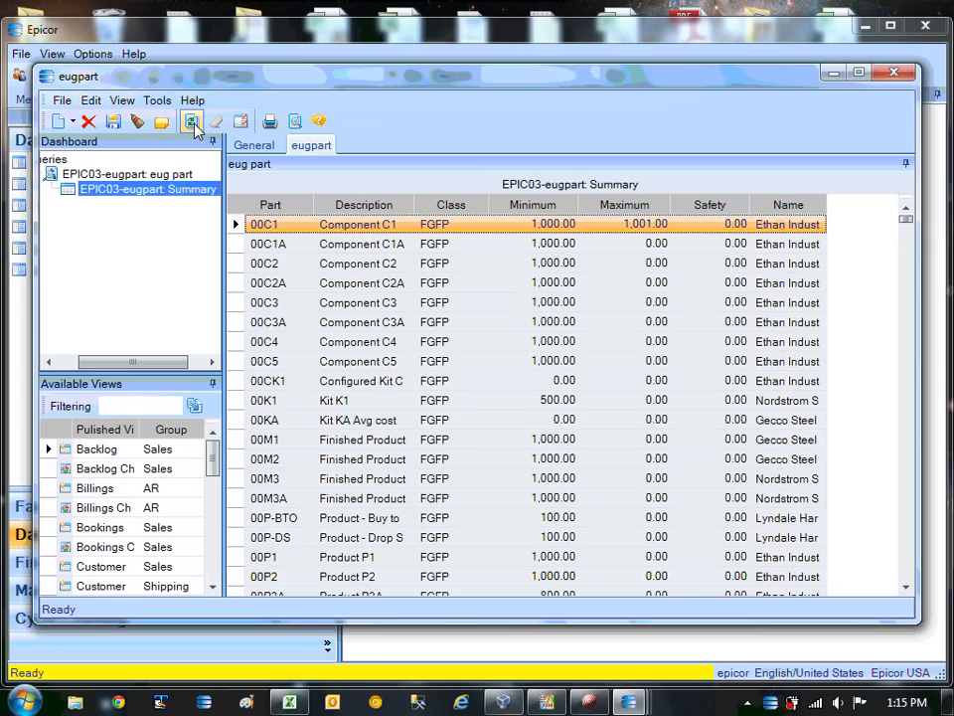
left_click(193, 123)
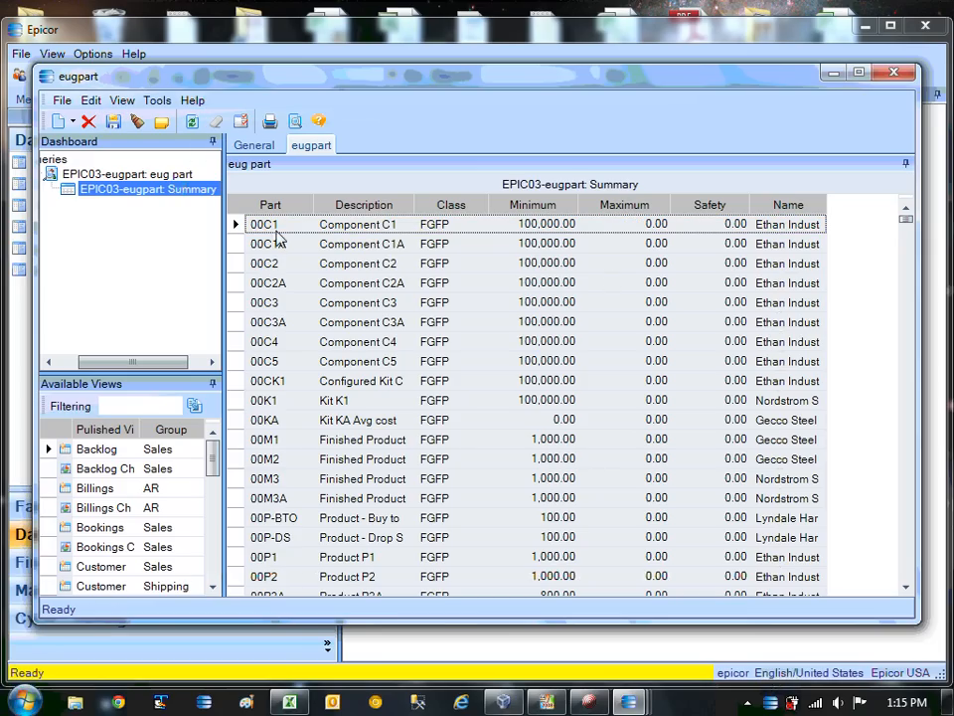
left_click(237, 224)
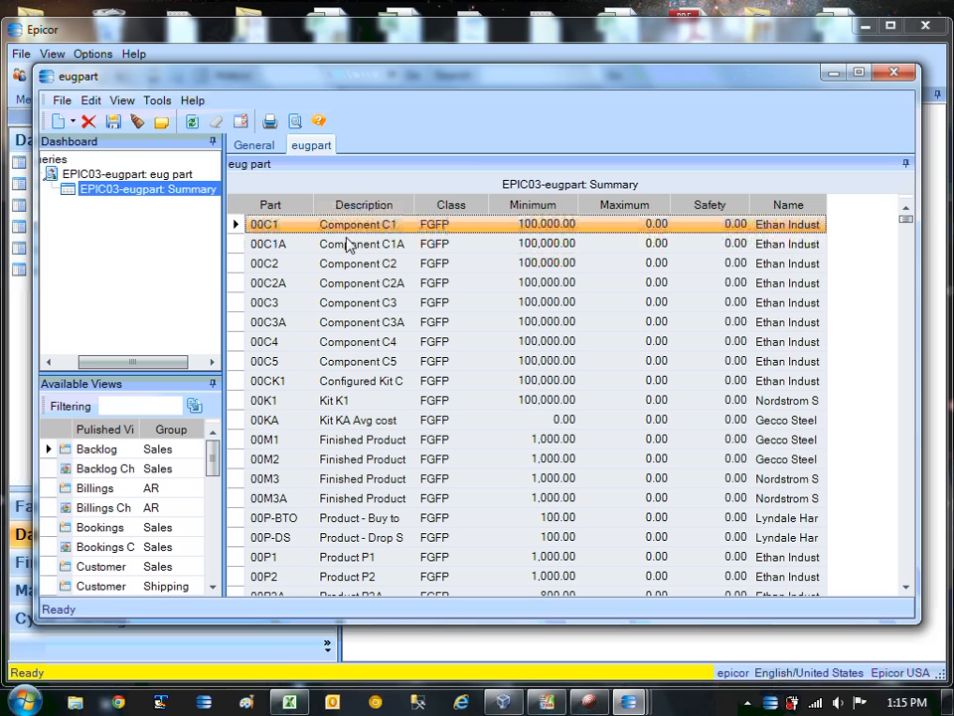
right_click(113, 189)
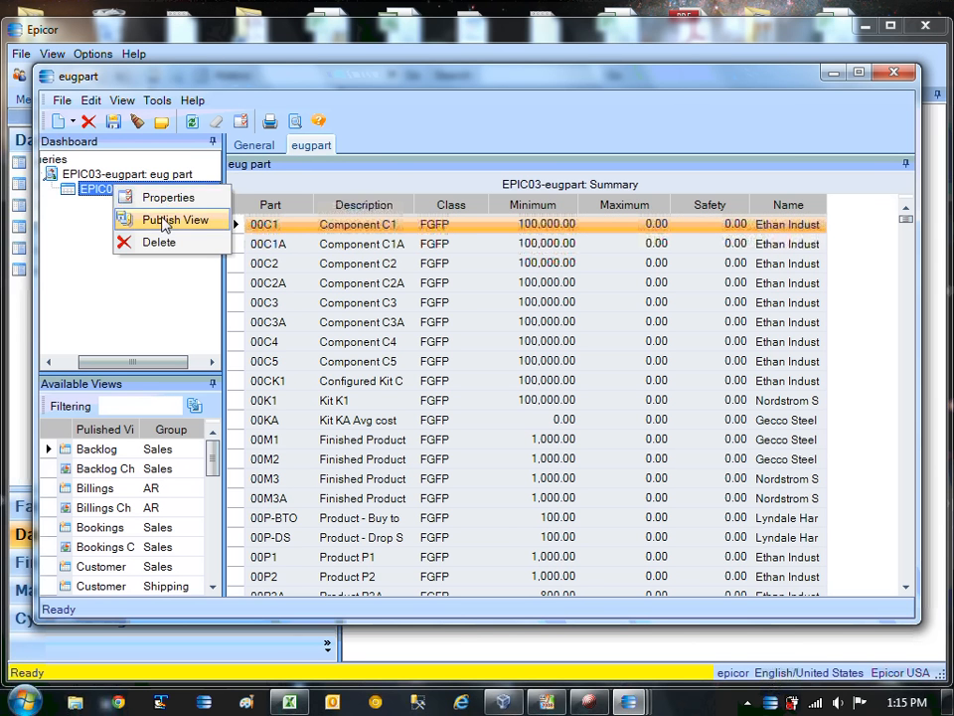
left_click(128, 197)
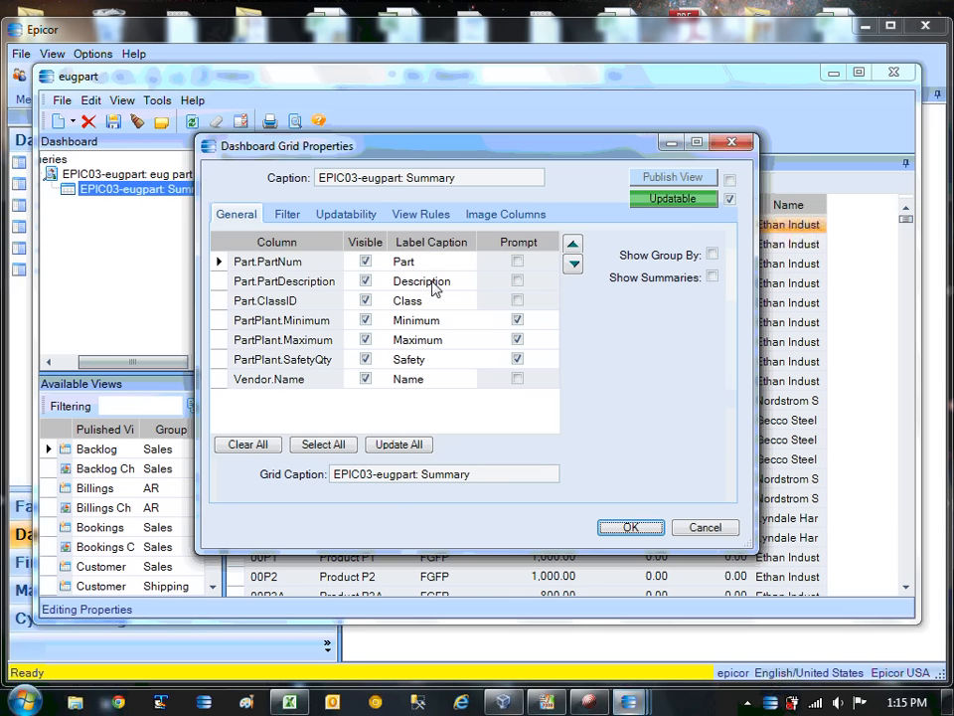
left_click(422, 215)
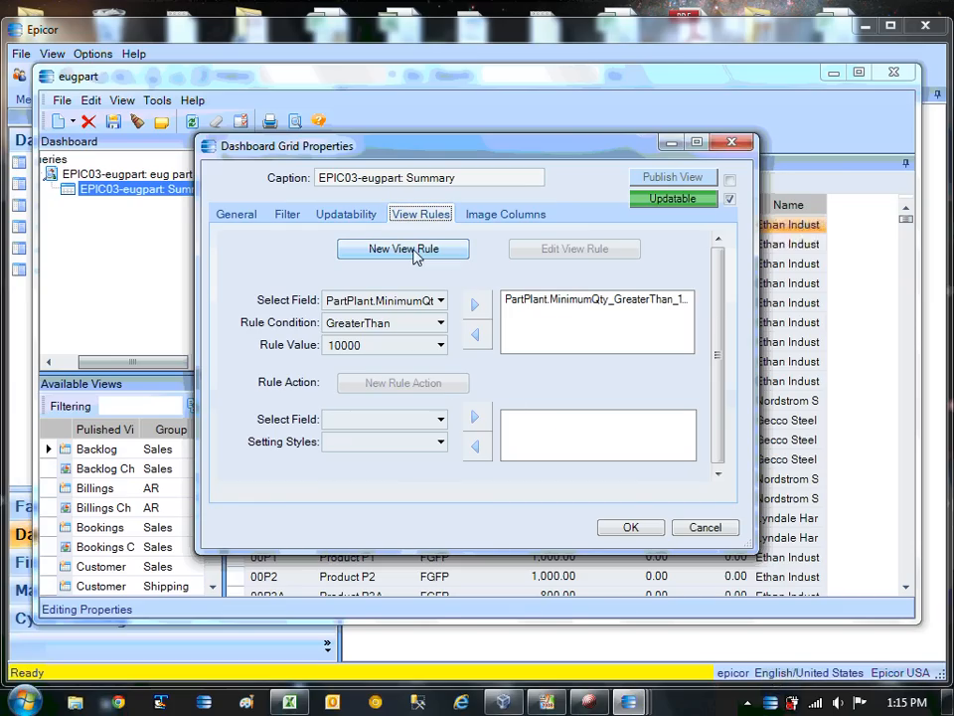
Step: Add an Error style action on PartPlant.MinimumQty to the greater-than 10000 rule and confirm
left_click(545, 317)
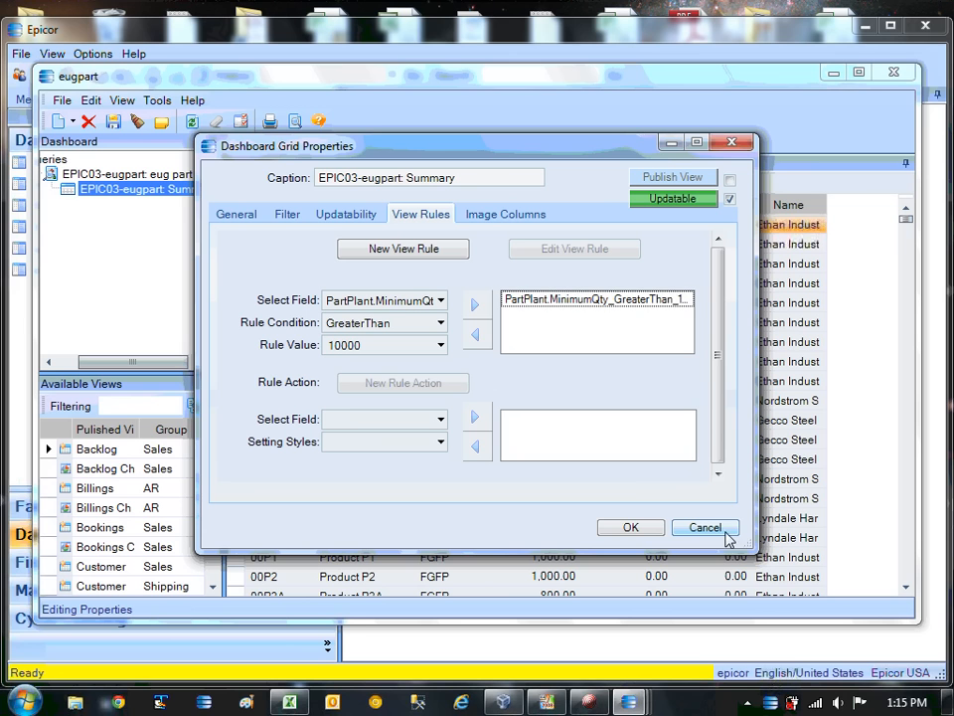
left_click(536, 304)
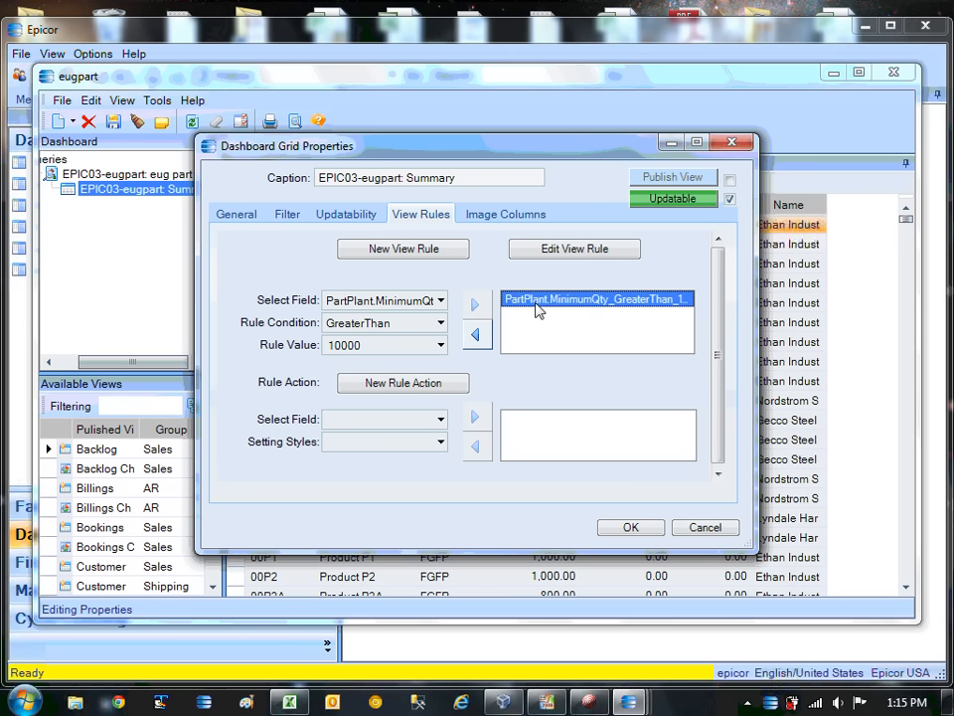
left_click(426, 384)
left_click(445, 420)
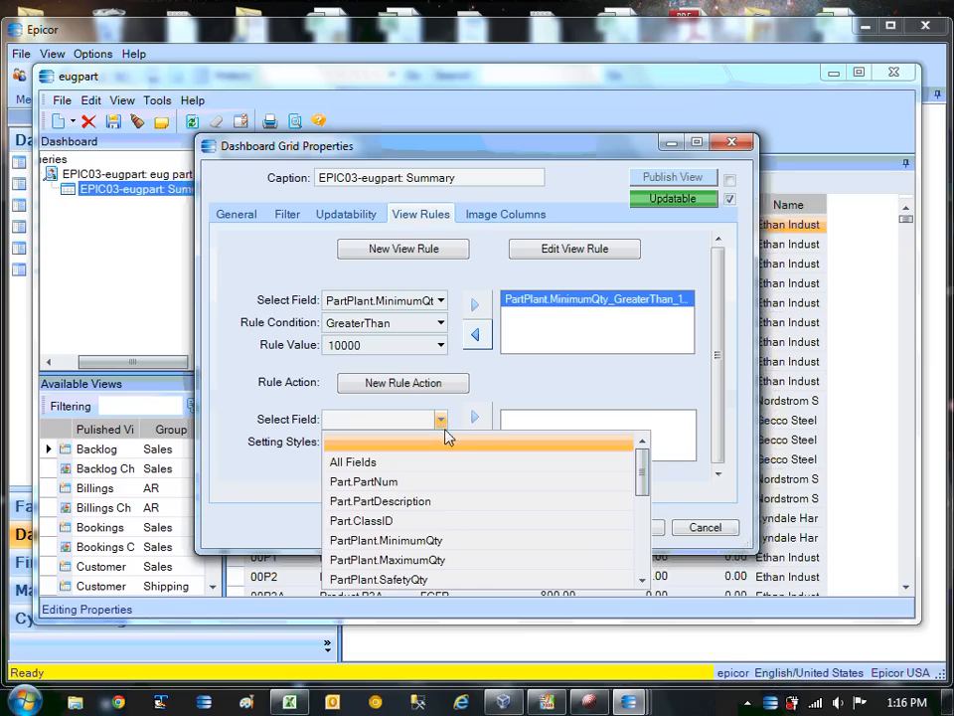
left_click(424, 541)
left_click(441, 442)
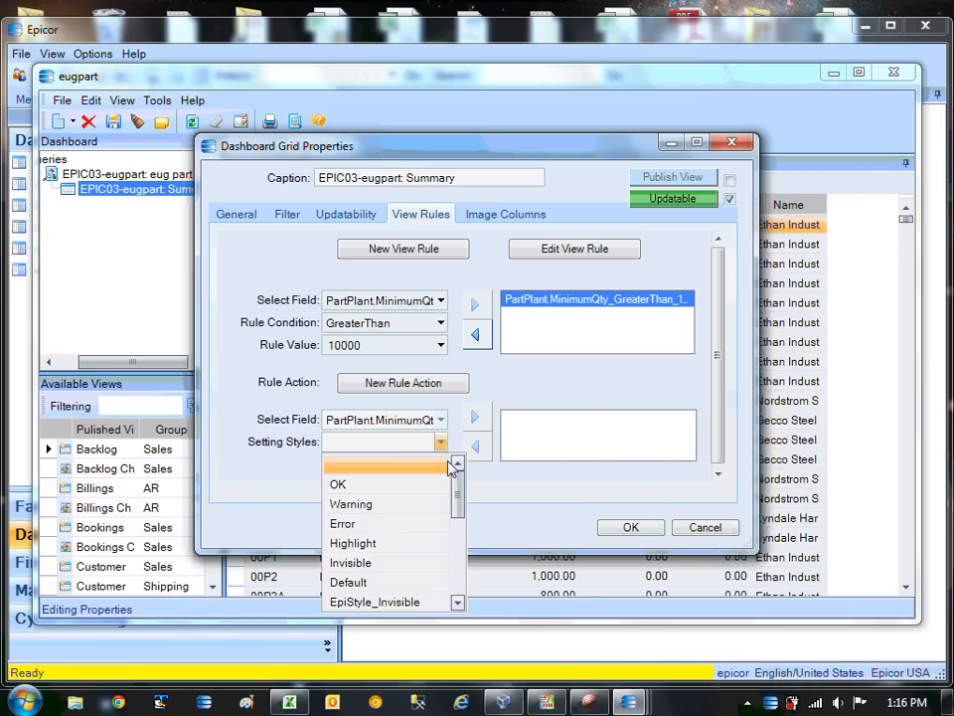
left_click(364, 523)
left_click(475, 417)
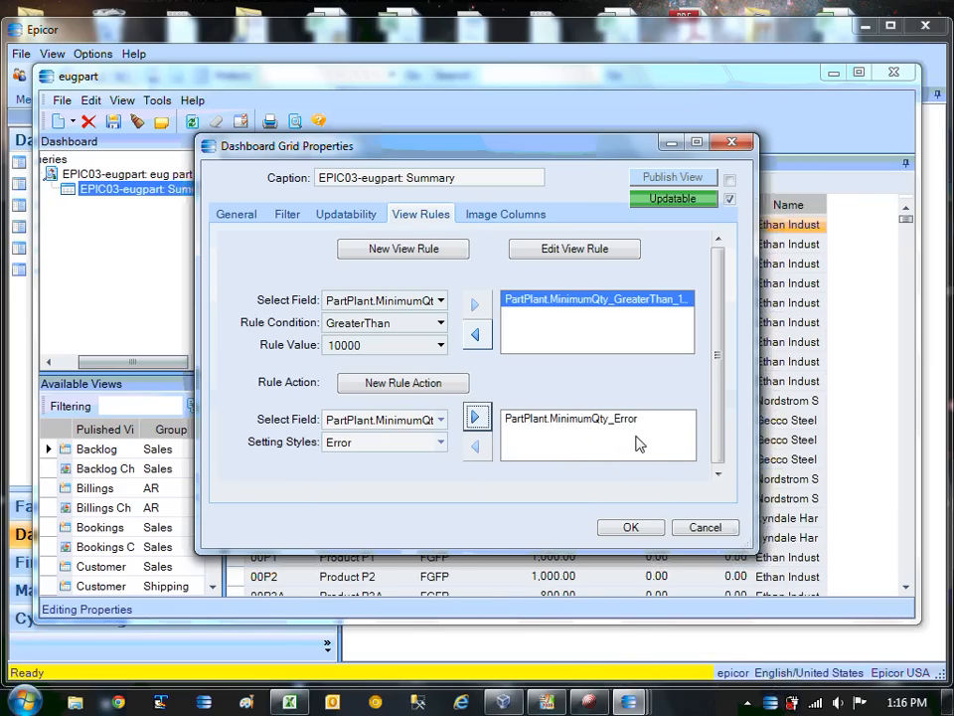
left_click(632, 528)
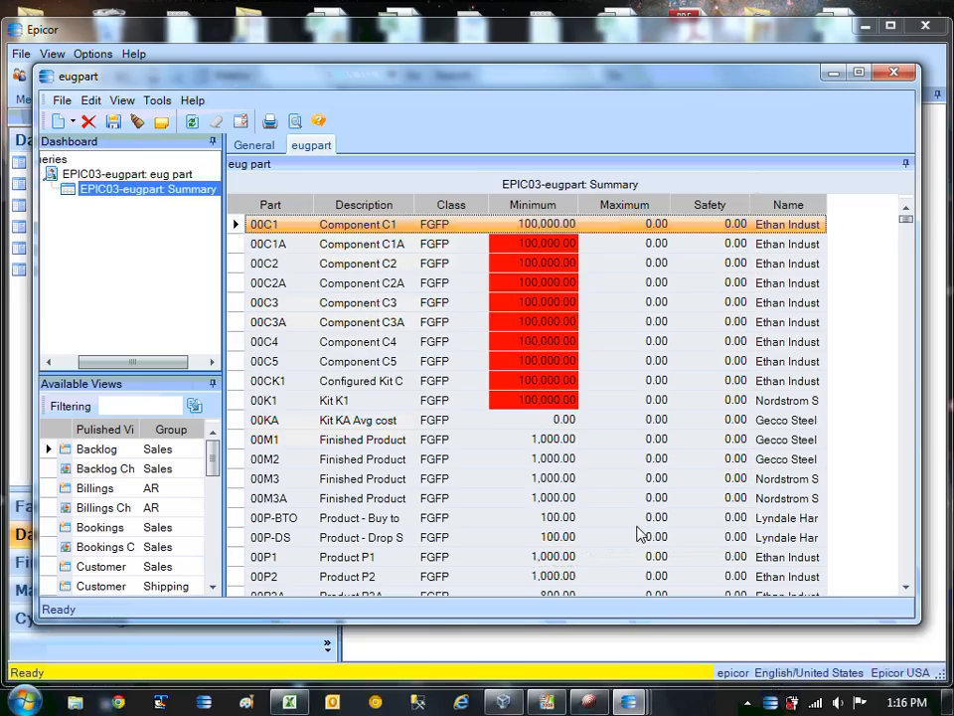
Step: Edit the 00M1 Minimum quantity cell, then minimize the eugpart dashboard window
left_click(528, 434)
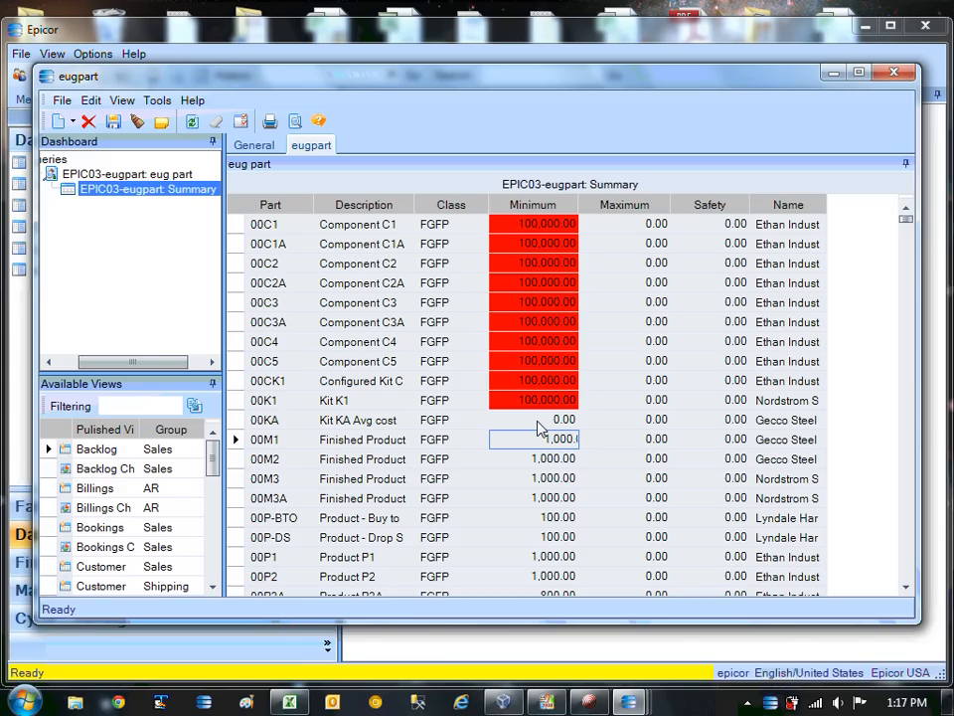
left_click(786, 225)
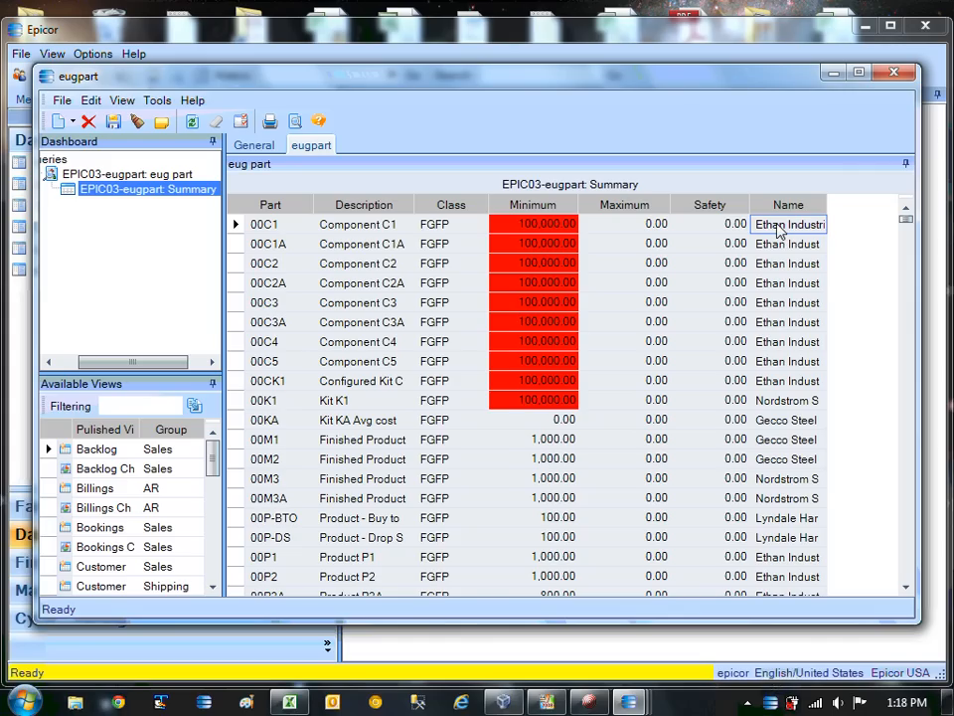
left_click(833, 74)
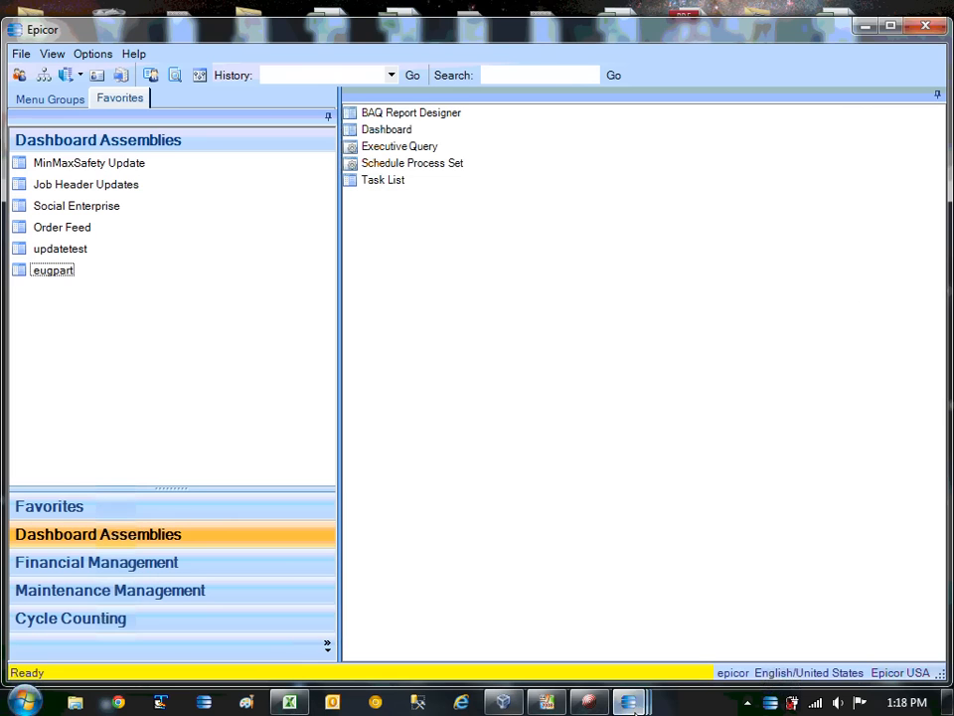
Step: Close the eugpart dashboard, discarding its unsaved changes, with the query designer on Display
mouse_move(634, 708)
left_click(642, 605)
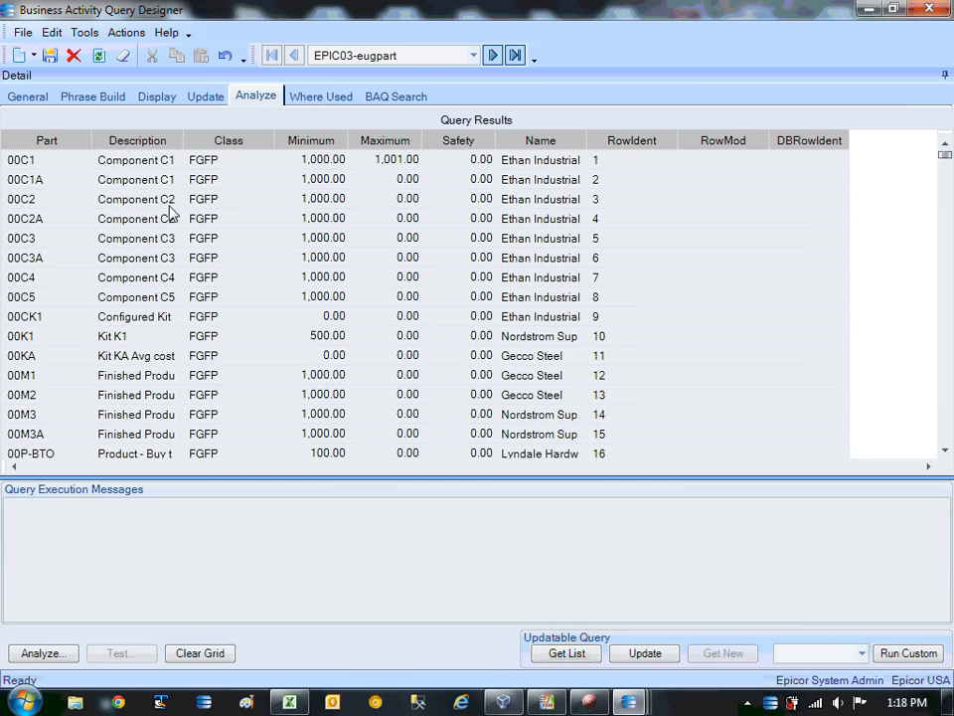
left_click(156, 96)
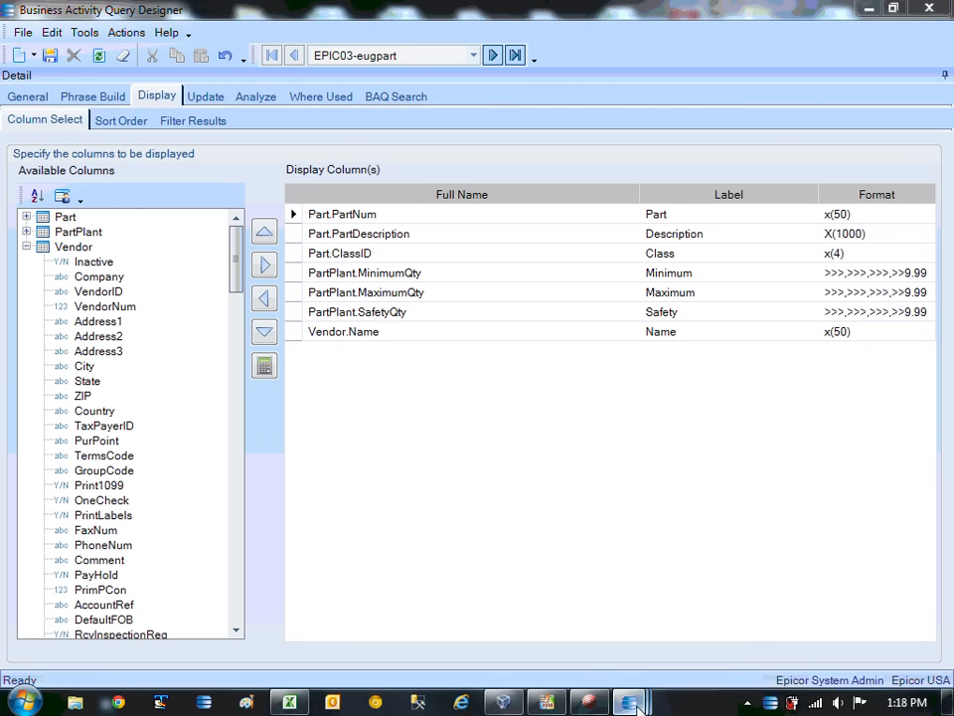
mouse_move(629, 702)
left_click(777, 607)
left_click(891, 72)
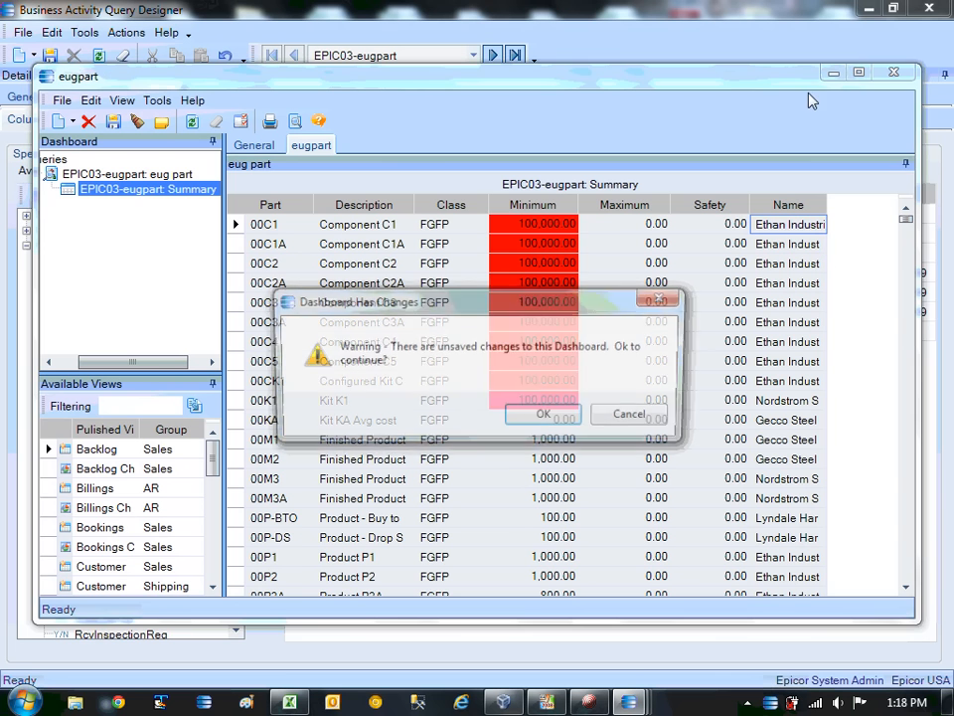
left_click(542, 417)
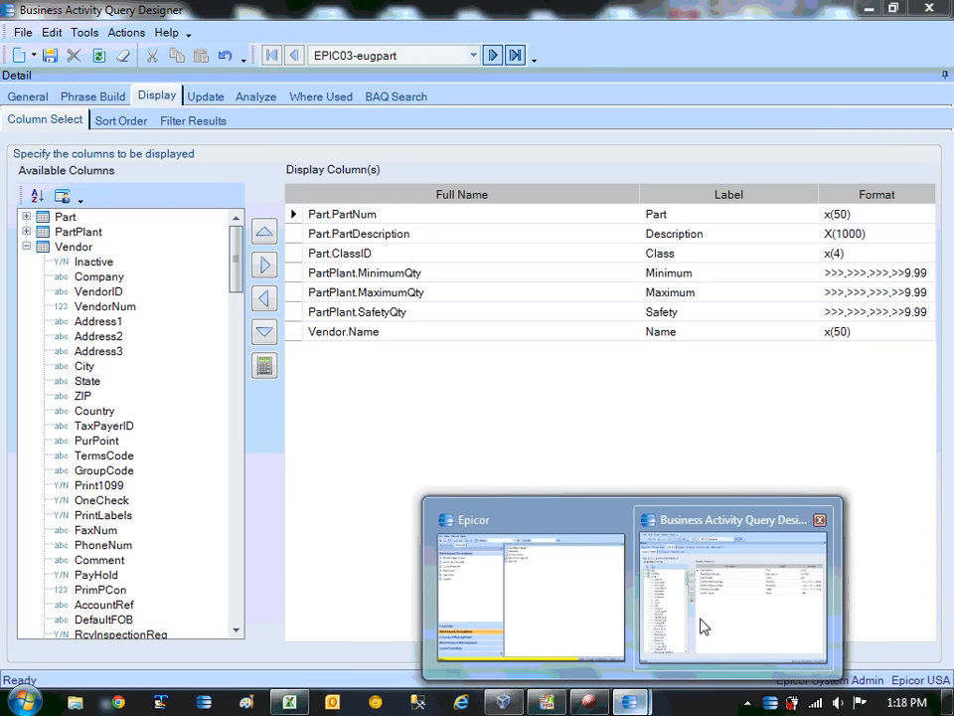
Step: Add PartPlant.VendorNum to the eugpart query's displayed columns
left_click(26, 232)
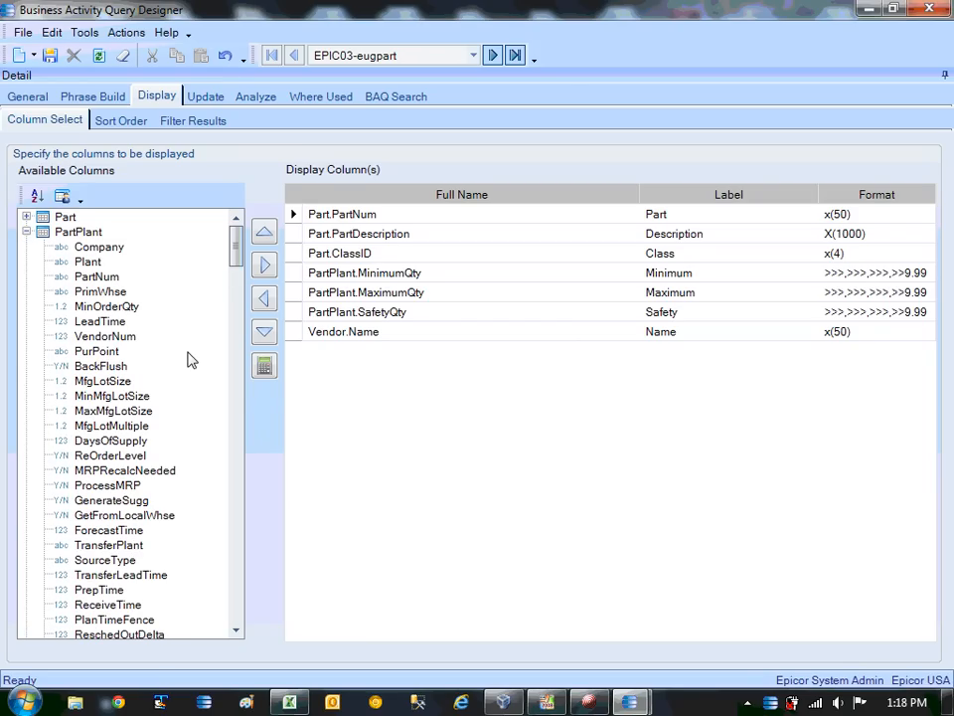
left_click(105, 336)
left_click(264, 265)
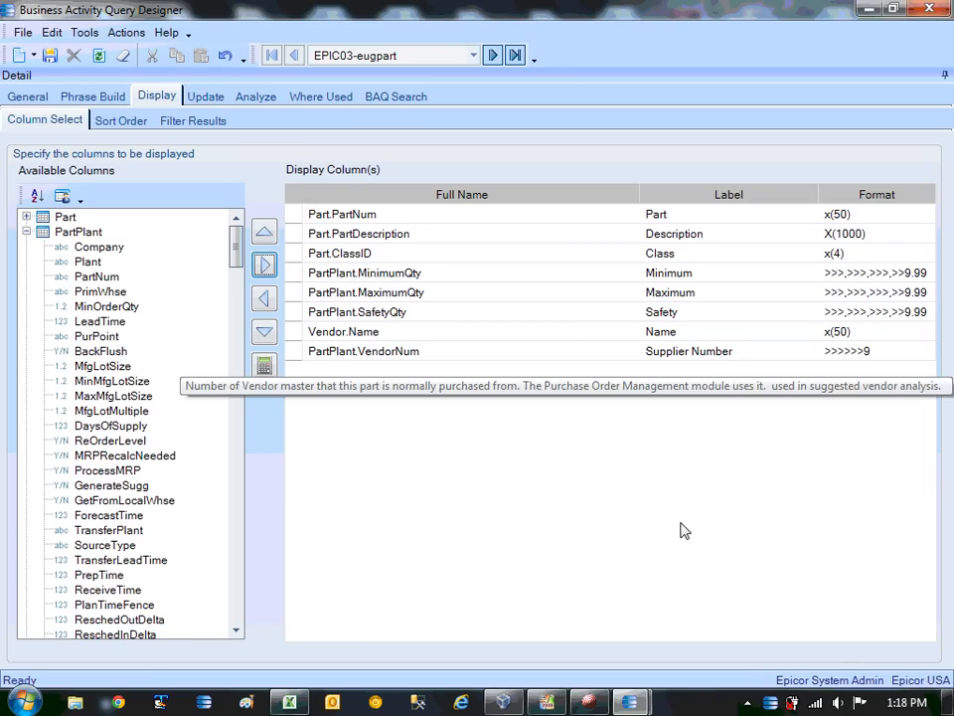
left_click(206, 97)
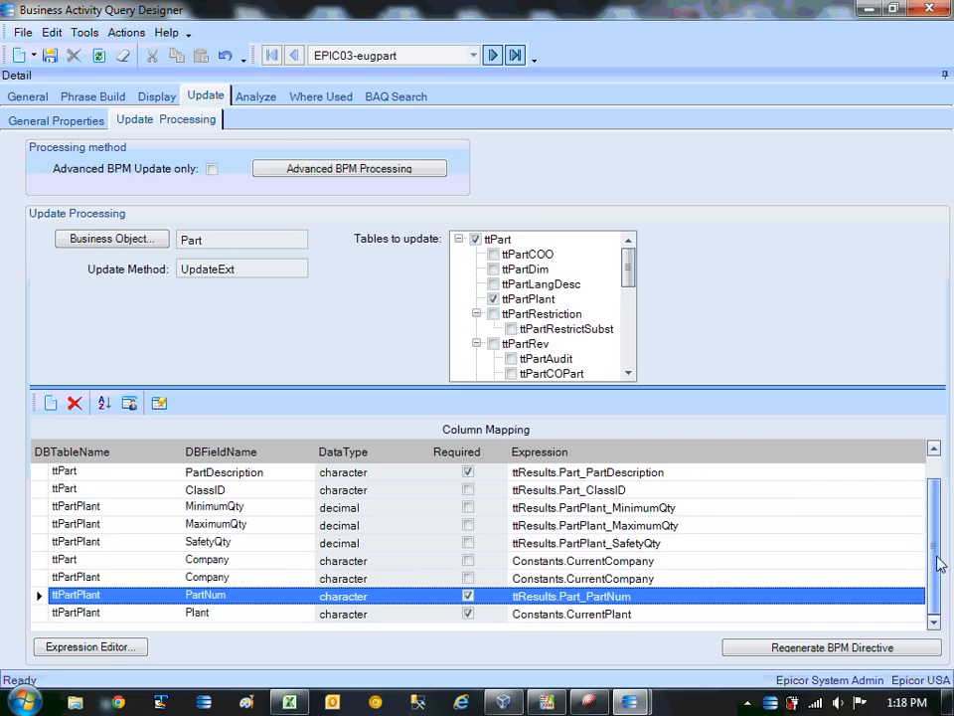
Step: Mark PartPlant.VendorNum as updatable and save the query
left_click(56, 119)
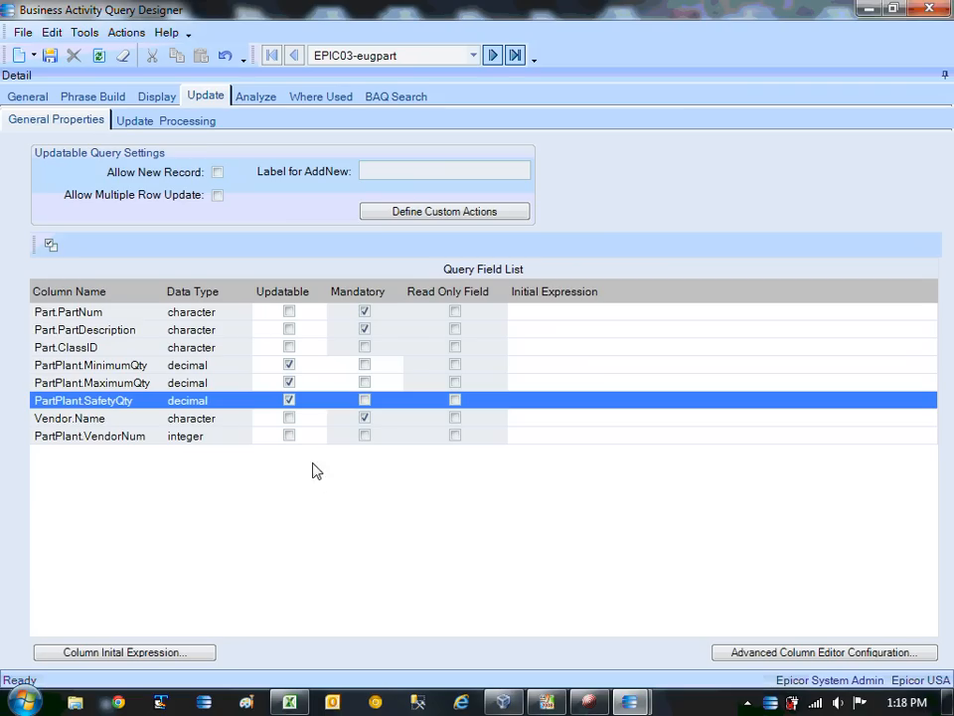
left_click(290, 436)
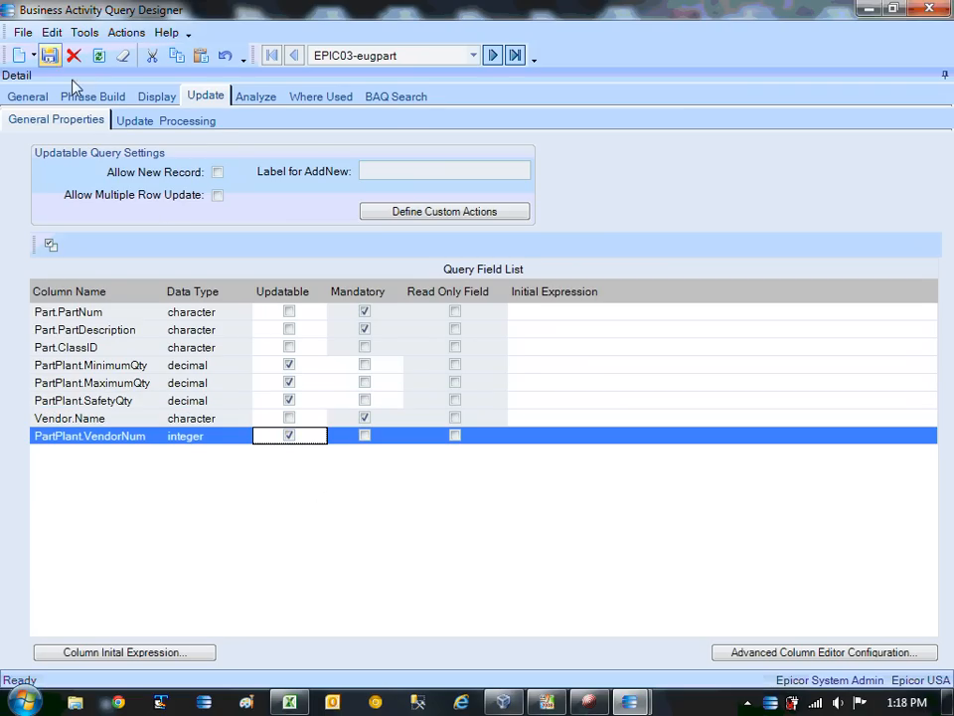
left_click(50, 56)
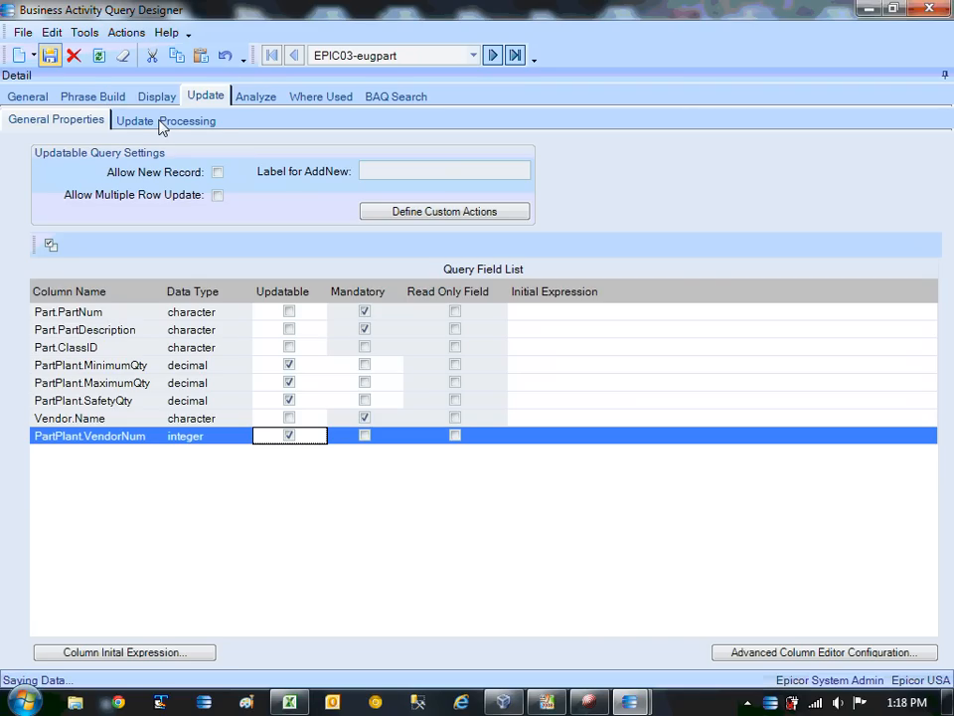
Step: Review the update column mapping, keeping the ClassID field mapping unchanged
left_click(161, 123)
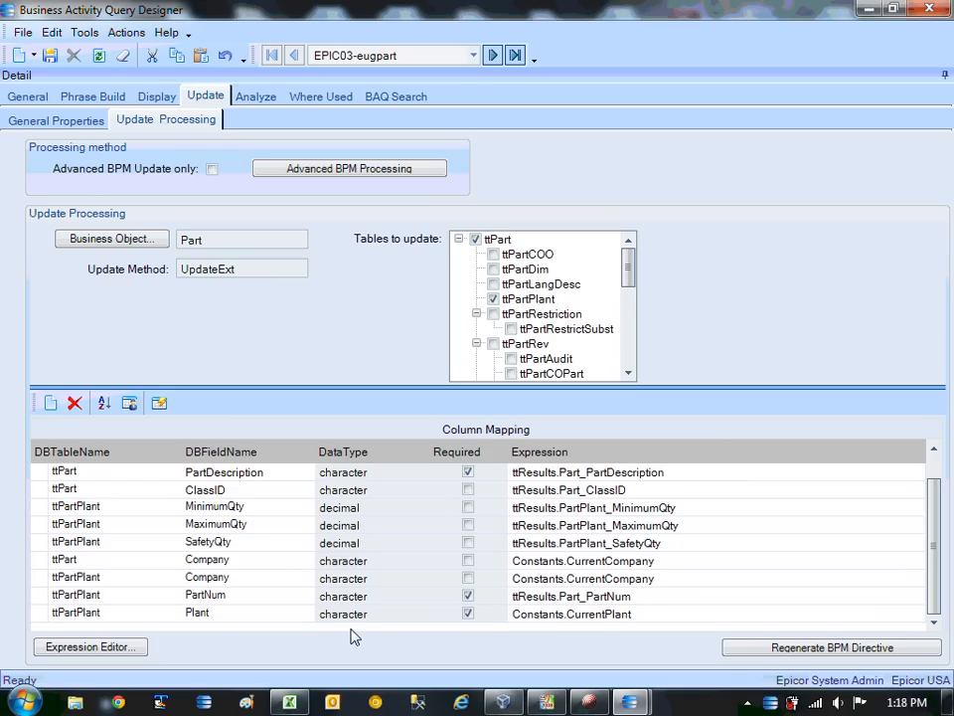
left_click_drag(933, 561, 944, 515)
left_click(219, 511)
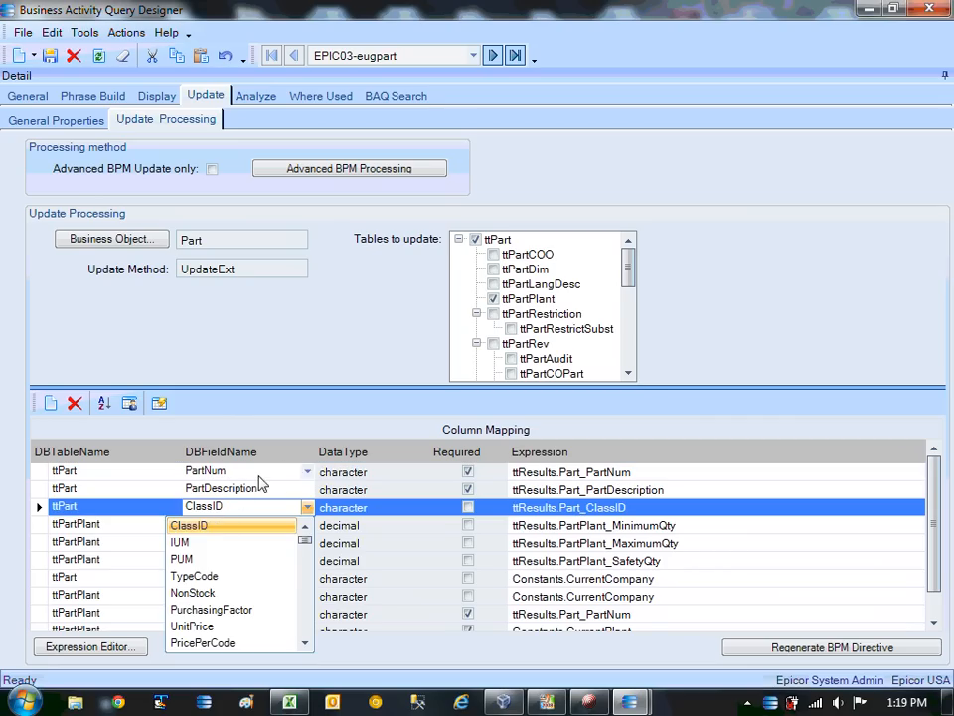
left_click(128, 511)
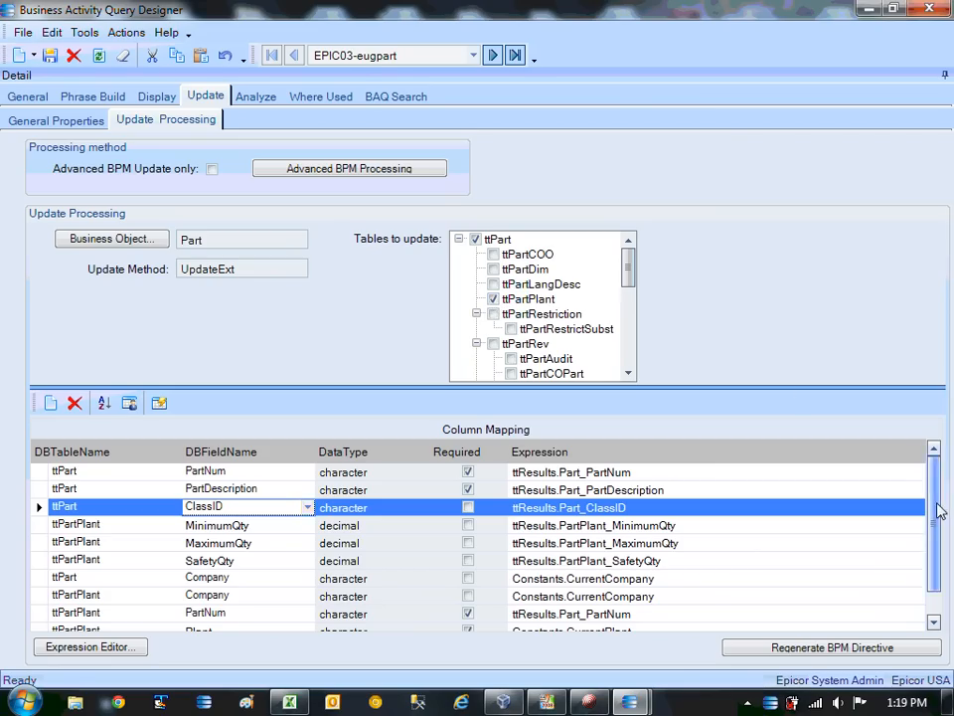
left_click_drag(938, 507, 939, 575)
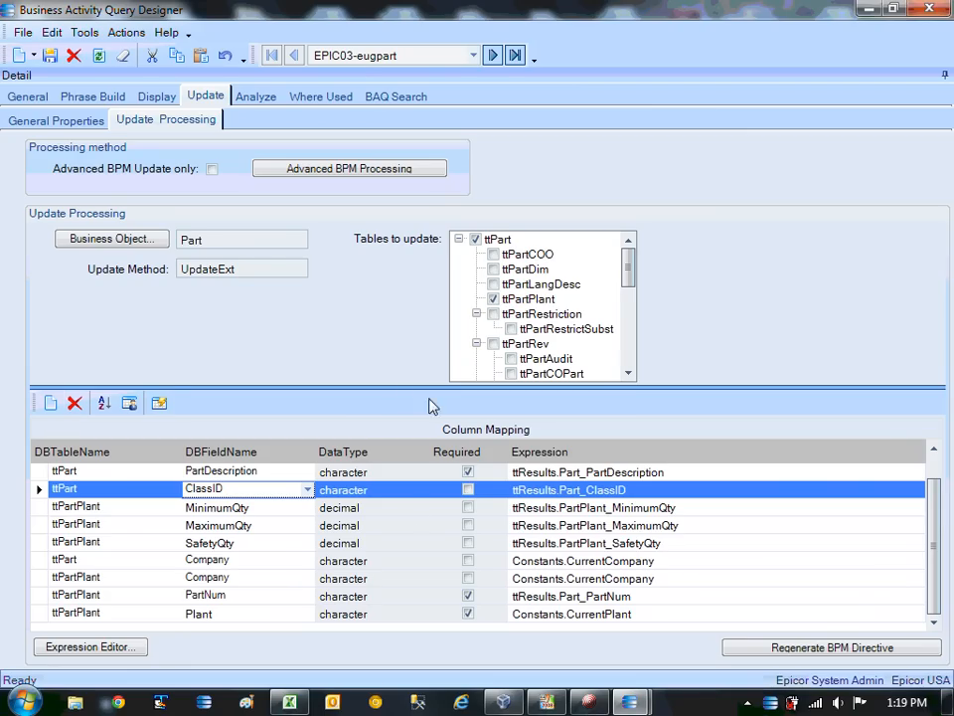
left_click(177, 98)
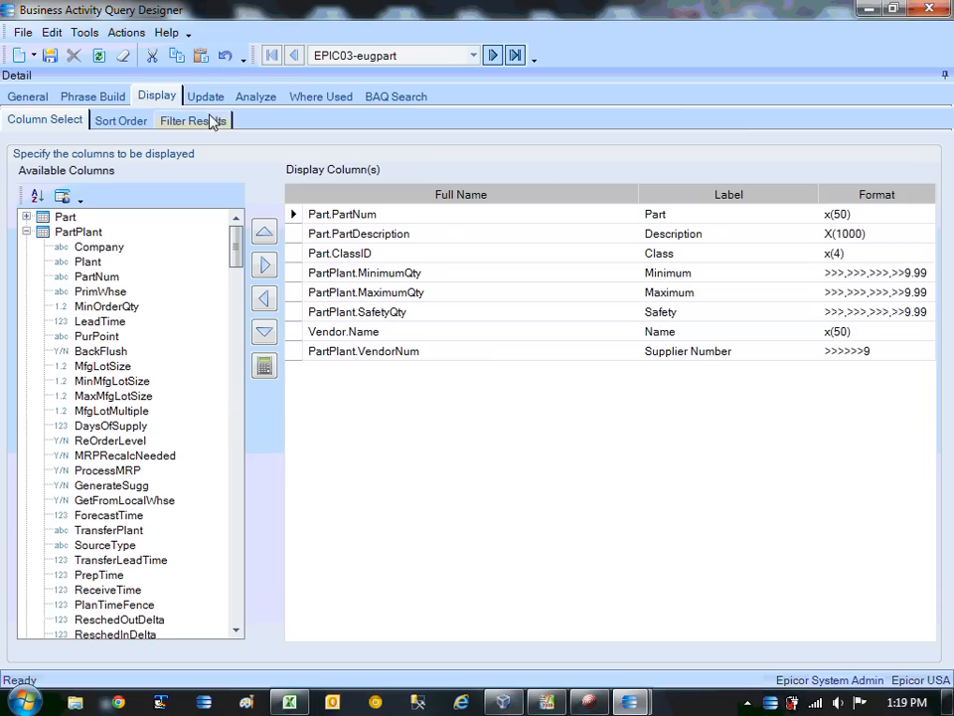
Step: Add PartPlant's Plant and PartNum columns to the query's displayed columns
left_click(89, 261)
left_click(264, 264)
left_click(98, 263)
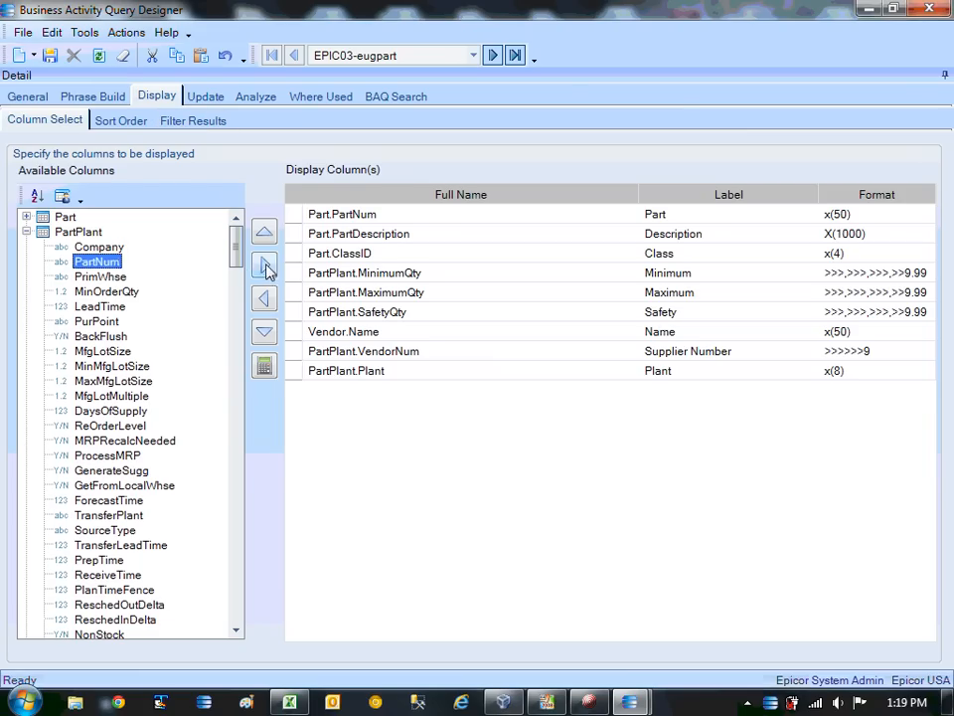
left_click(264, 265)
Step: Re-tick ttPart and tick ttPartPlant in Update Processing to regenerate the column mapping
left_click(194, 98)
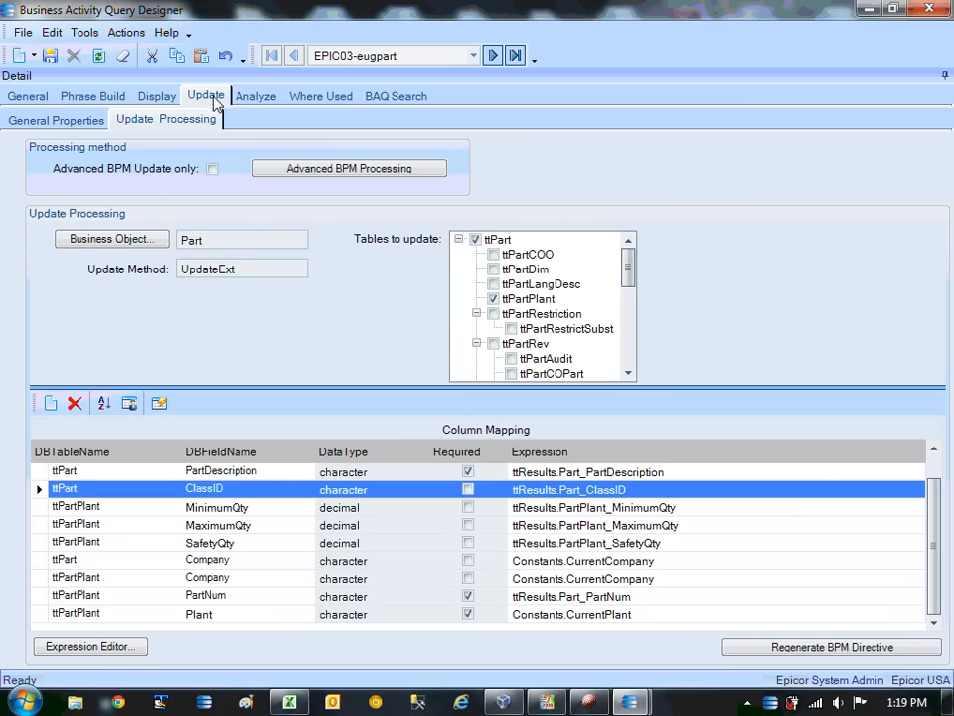
left_click(475, 239)
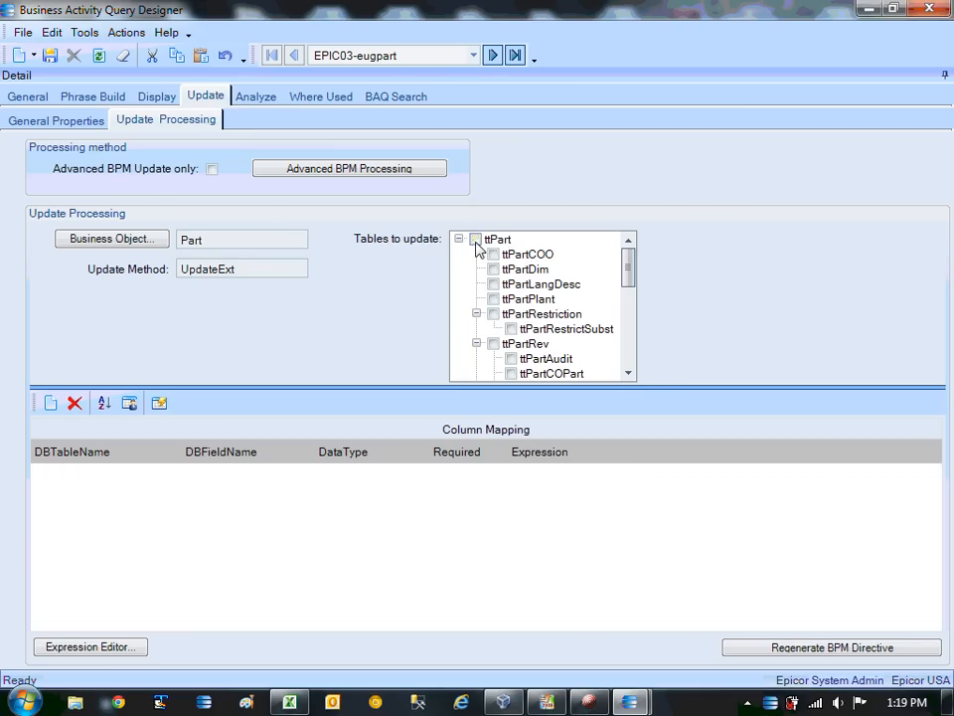
left_click(475, 239)
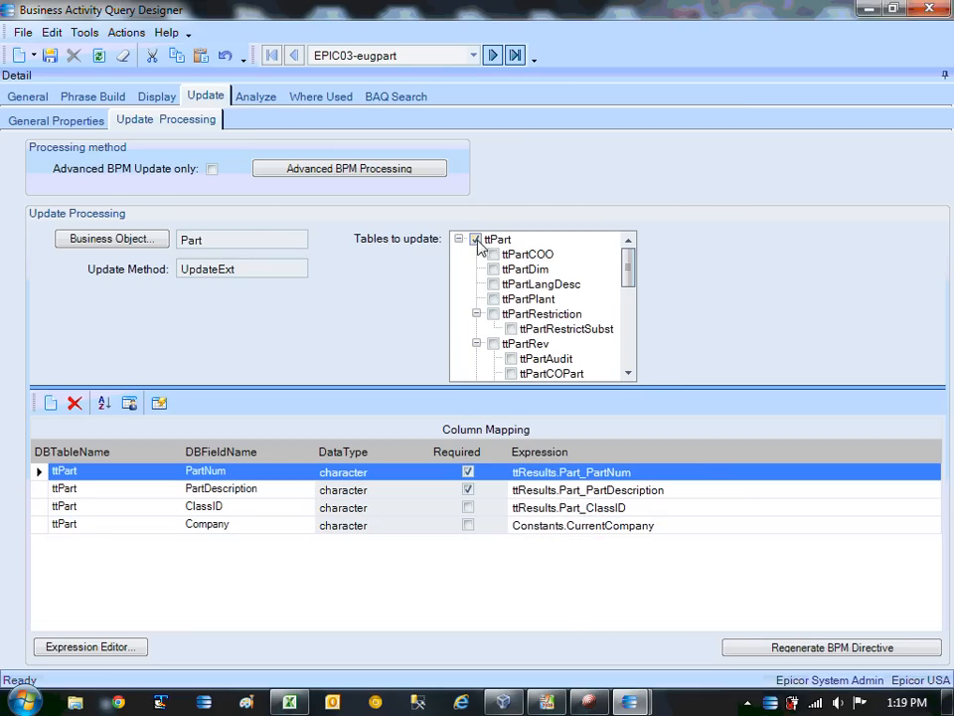
left_click(493, 298)
left_click_drag(934, 524, 938, 598)
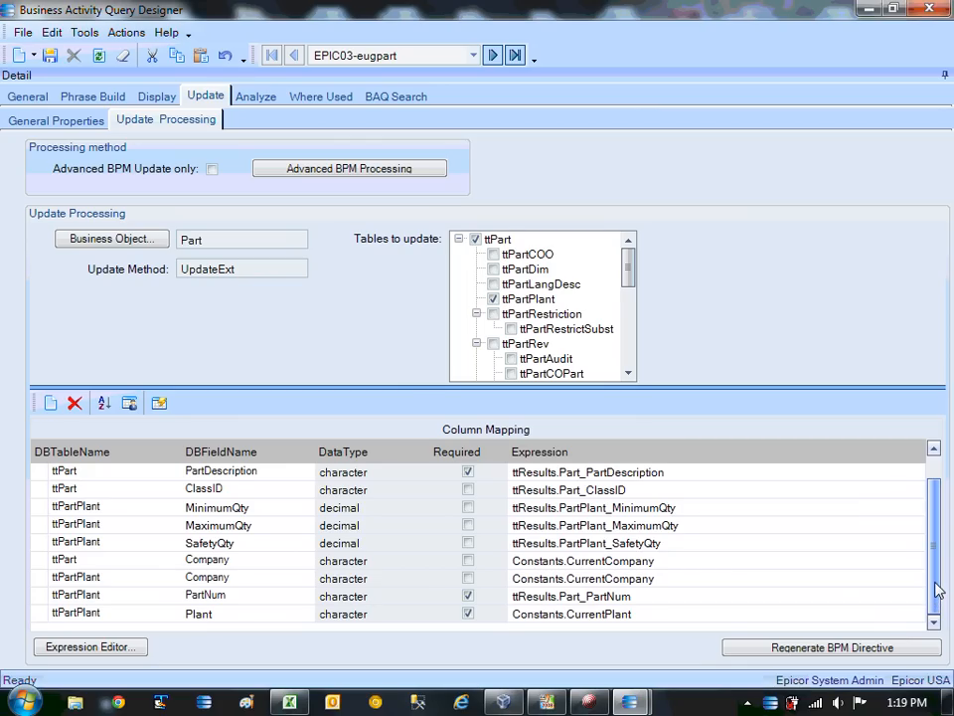
left_click_drag(939, 552, 943, 527)
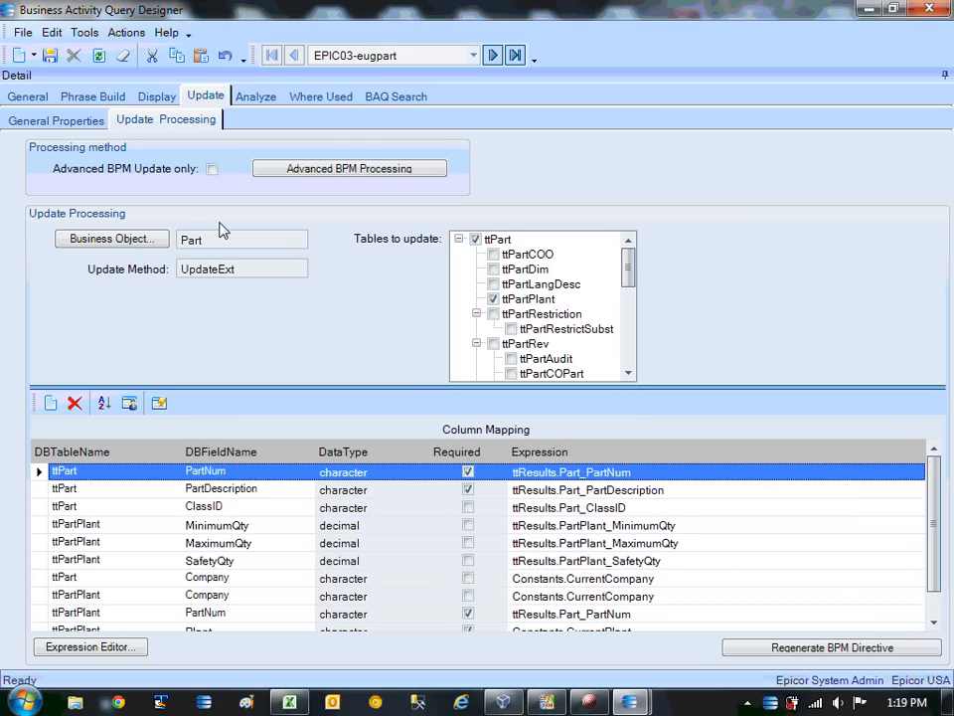
left_click(79, 123)
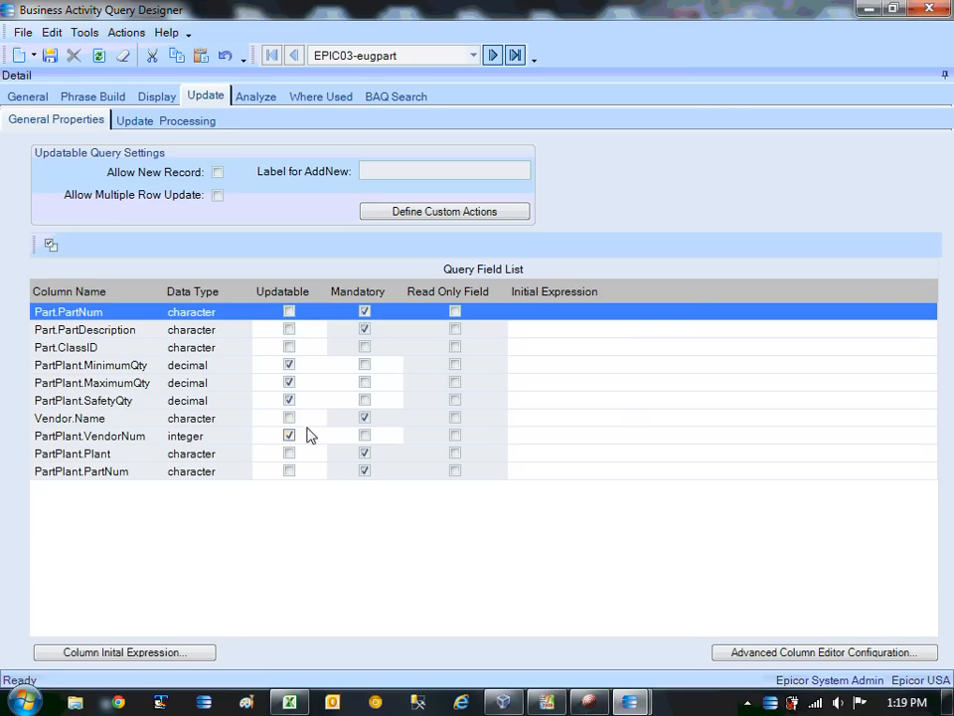
left_click(159, 123)
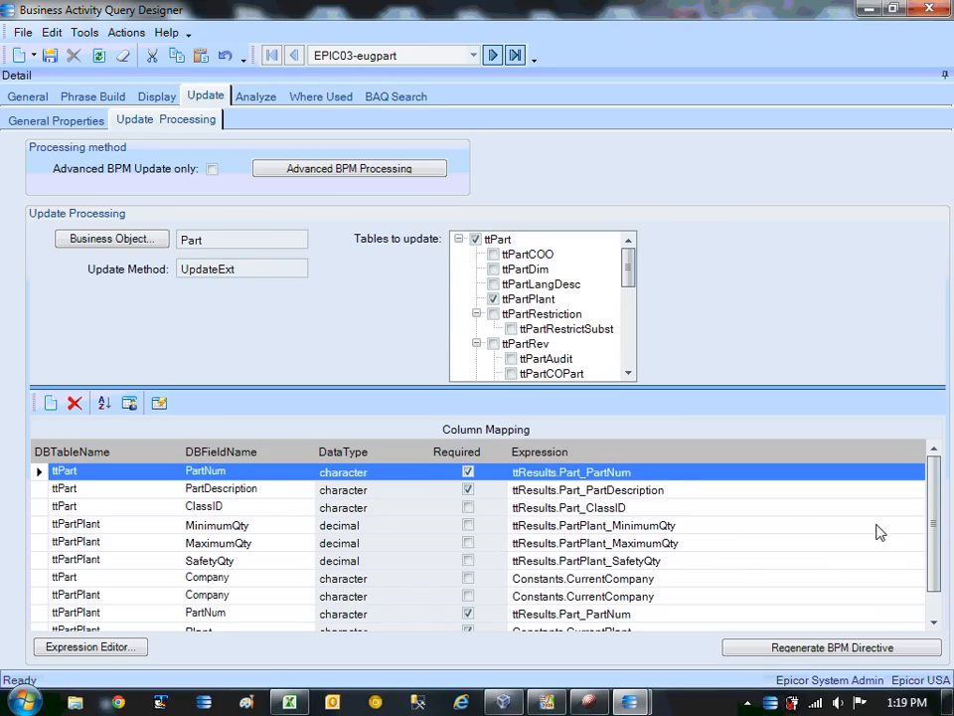
scroll(937, 522, "down", 1)
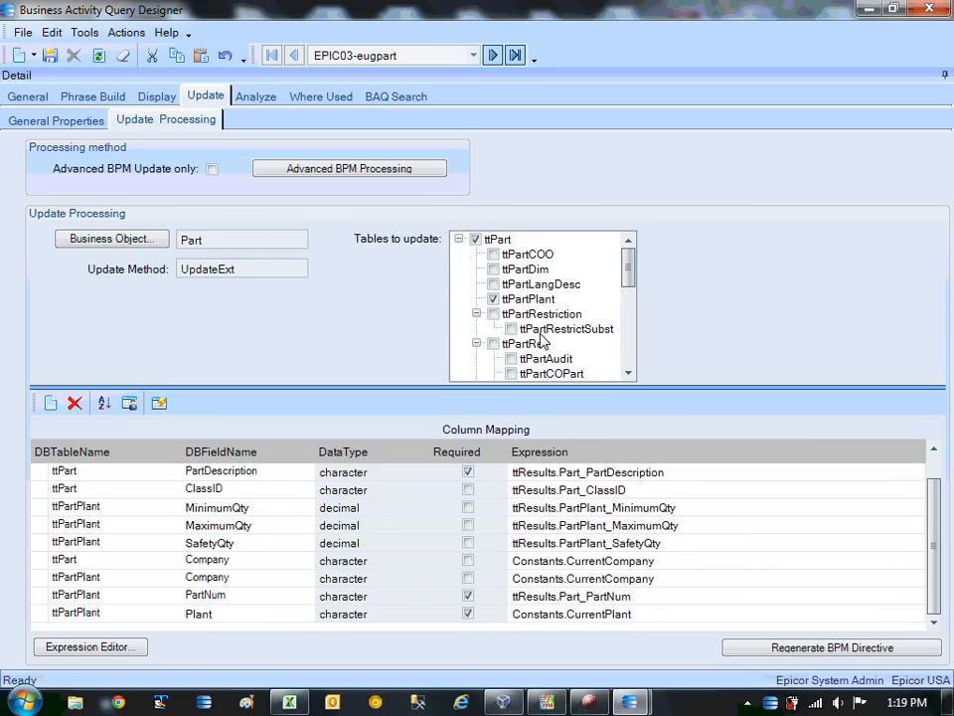
Step: Confirm Part as the update business object, save the eugpart query, and minimize the designer
left_click(97, 241)
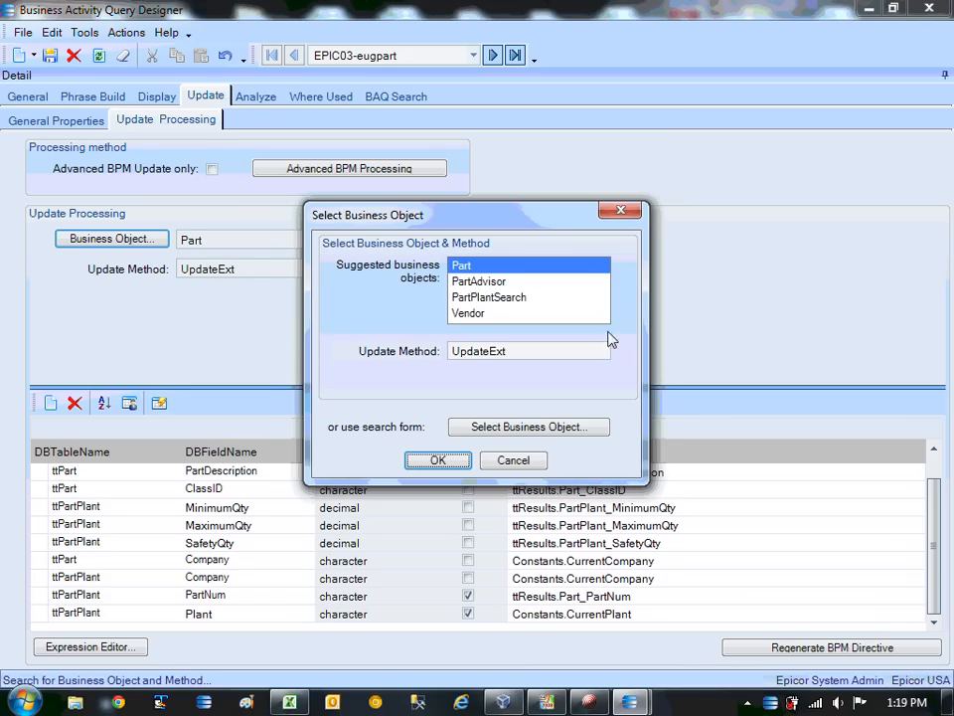
left_click(439, 461)
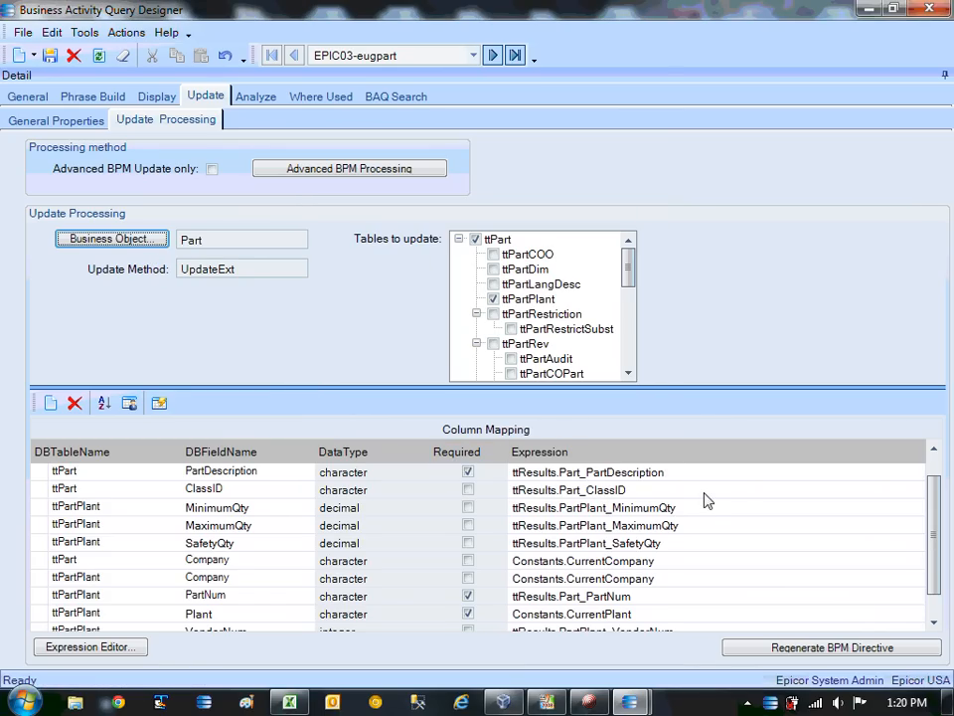
scroll(935, 574, "down", 1)
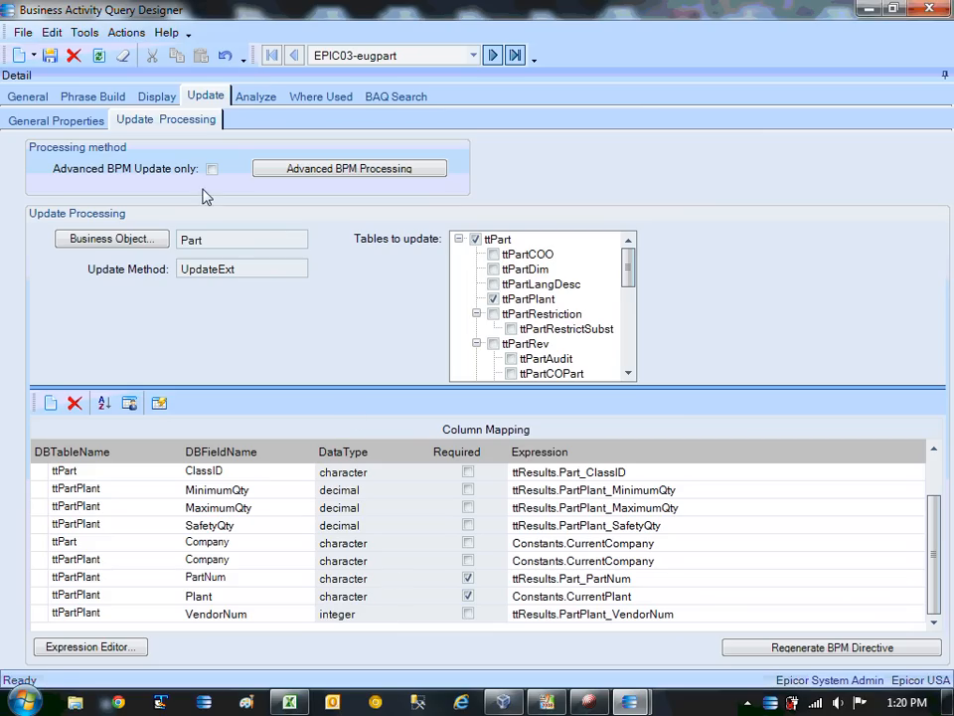
left_click(49, 55)
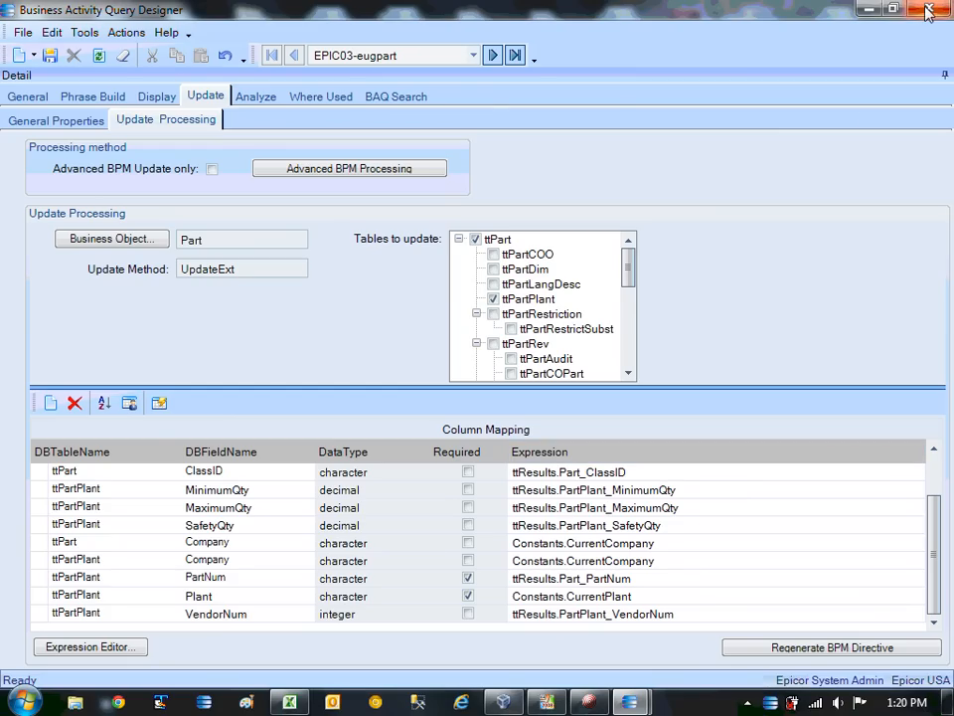
left_click(868, 8)
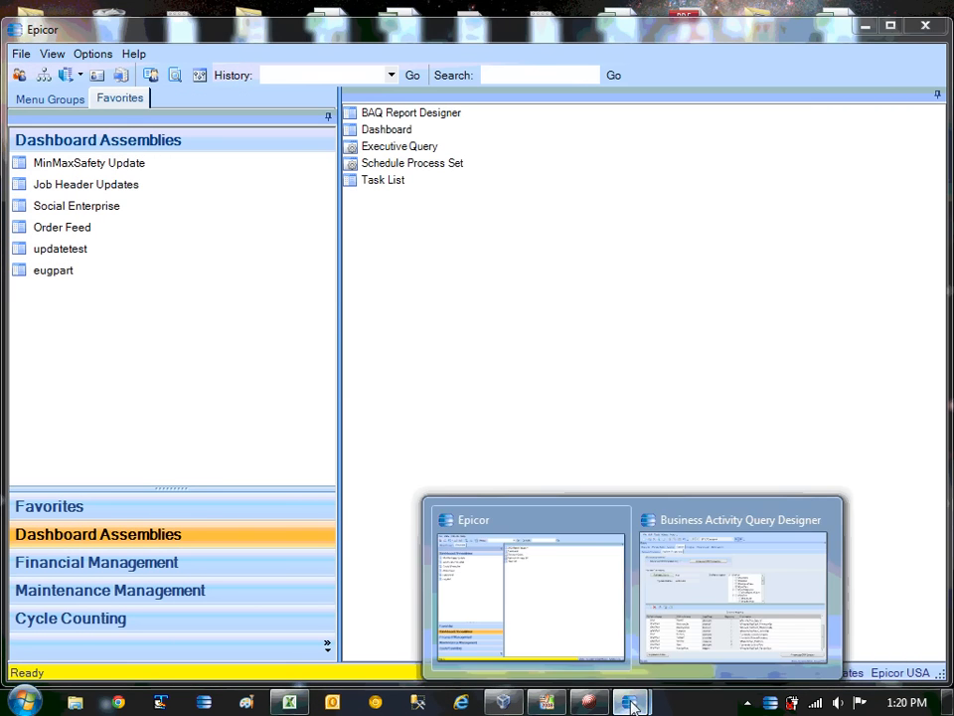
Step: Load the eugpart dashboard in the Dashboard designer and refresh it to retrieve part data
left_click(565, 608)
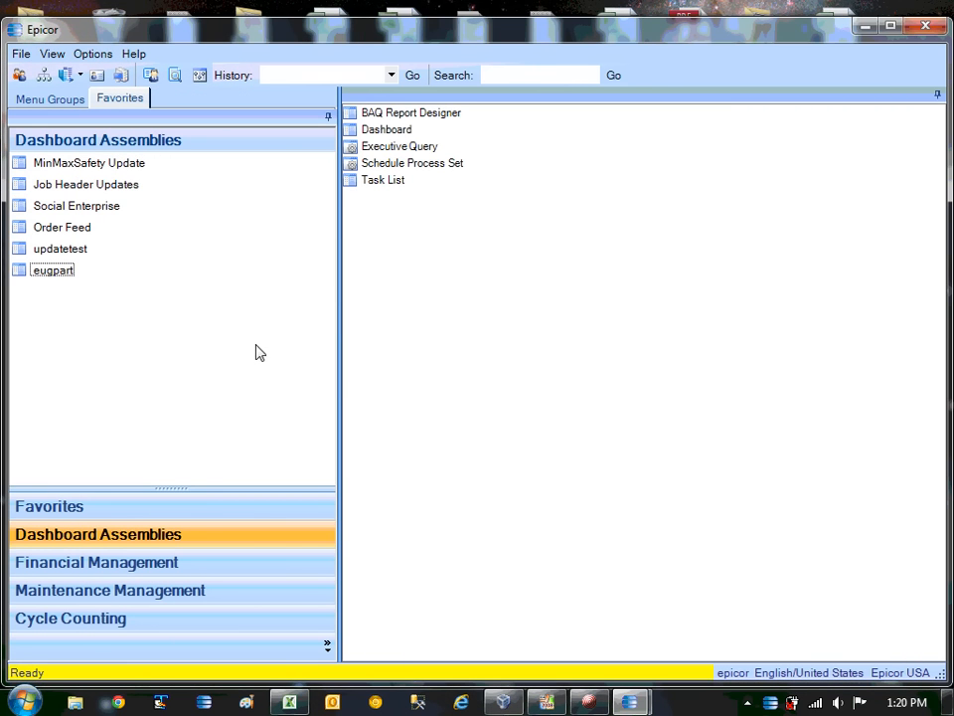
left_click(379, 133)
double_click(379, 133)
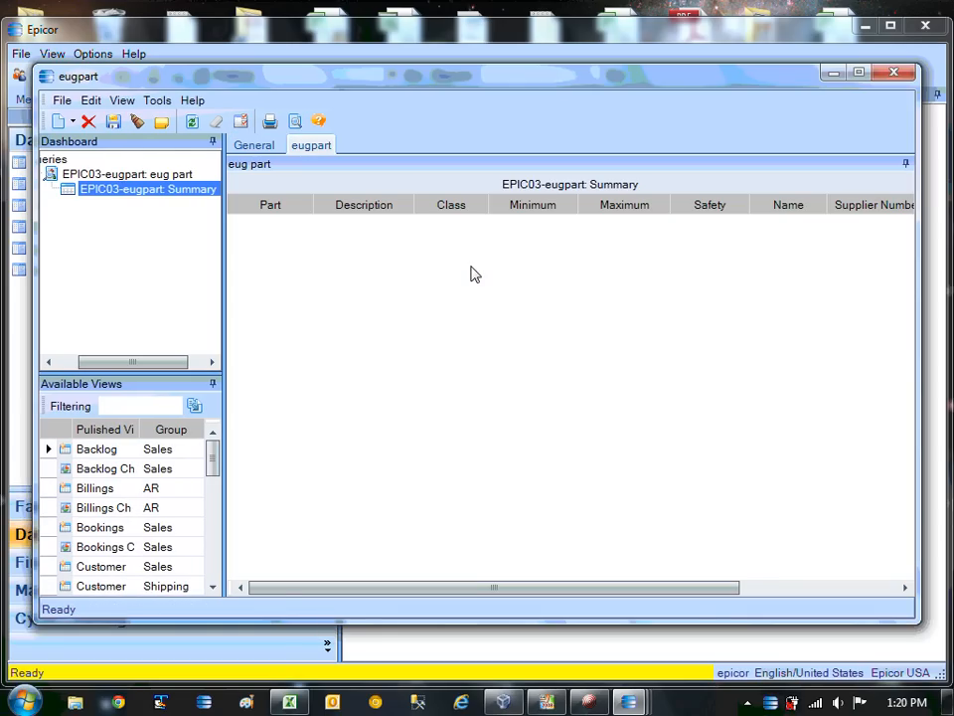
left_click(191, 122)
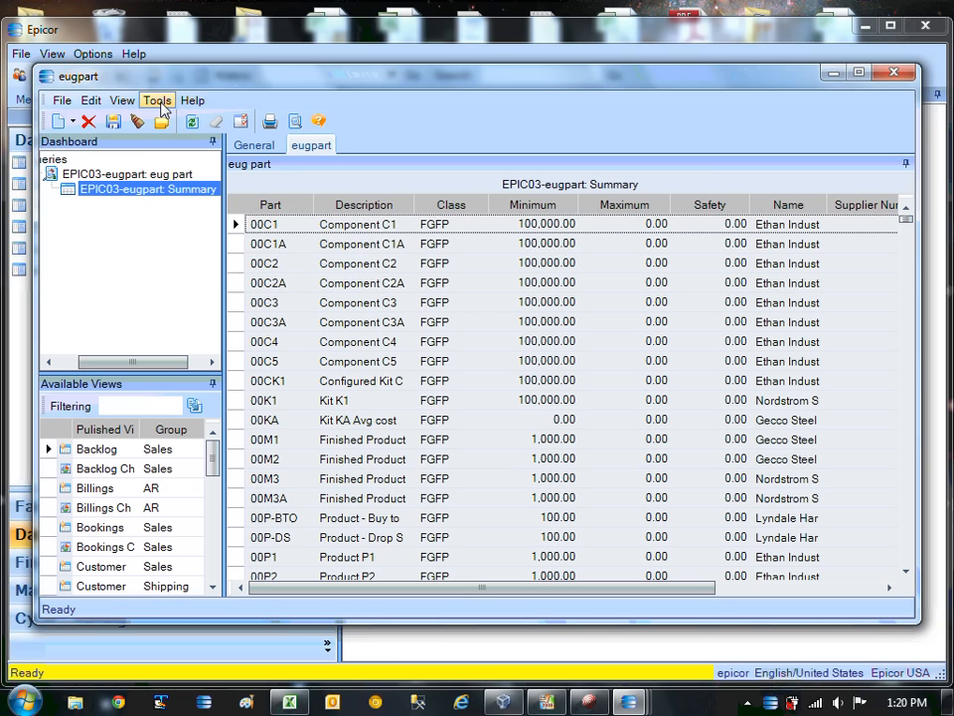
left_click(157, 100)
Step: Deploy eugpart as a smart client application with a favorite item, replacing Epicor.Mfg.UI.App.eugpart.dll
left_click(169, 142)
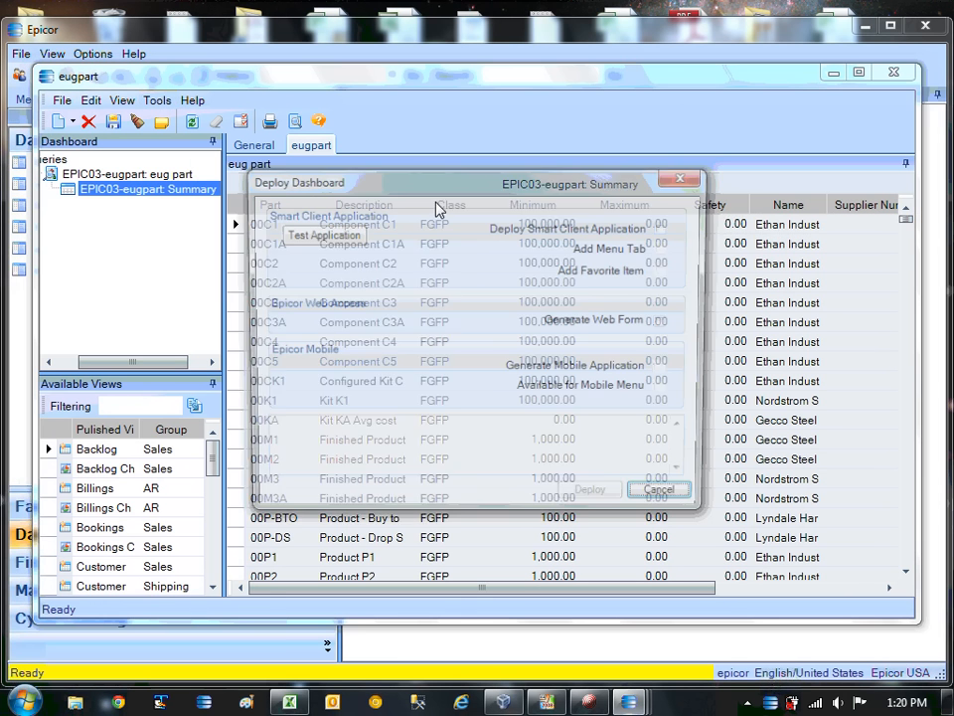
left_click(665, 227)
left_click(665, 269)
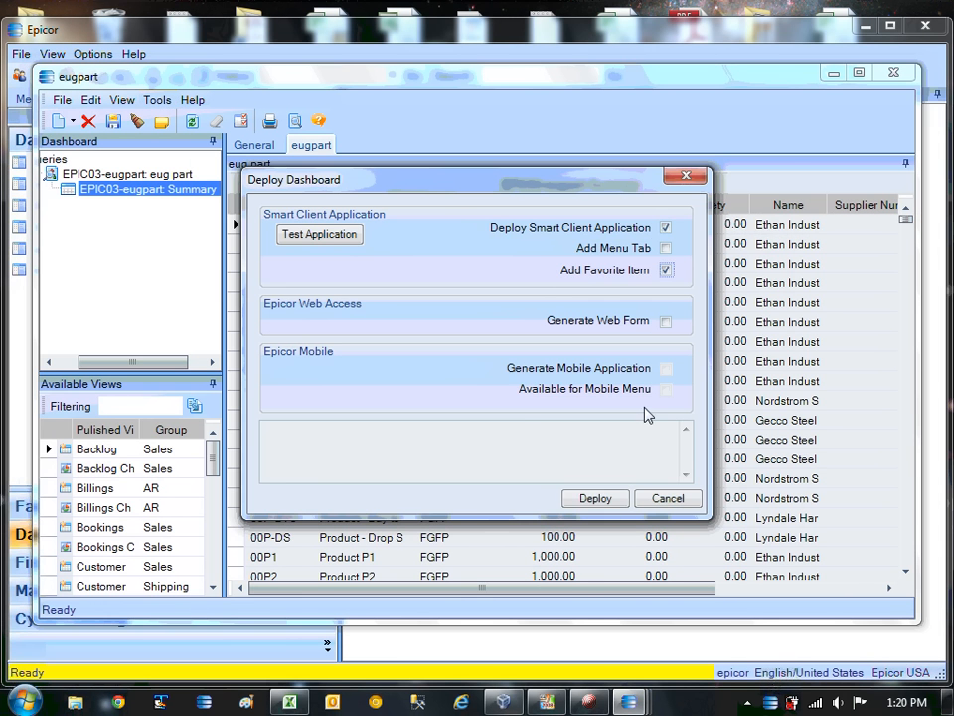
left_click(600, 499)
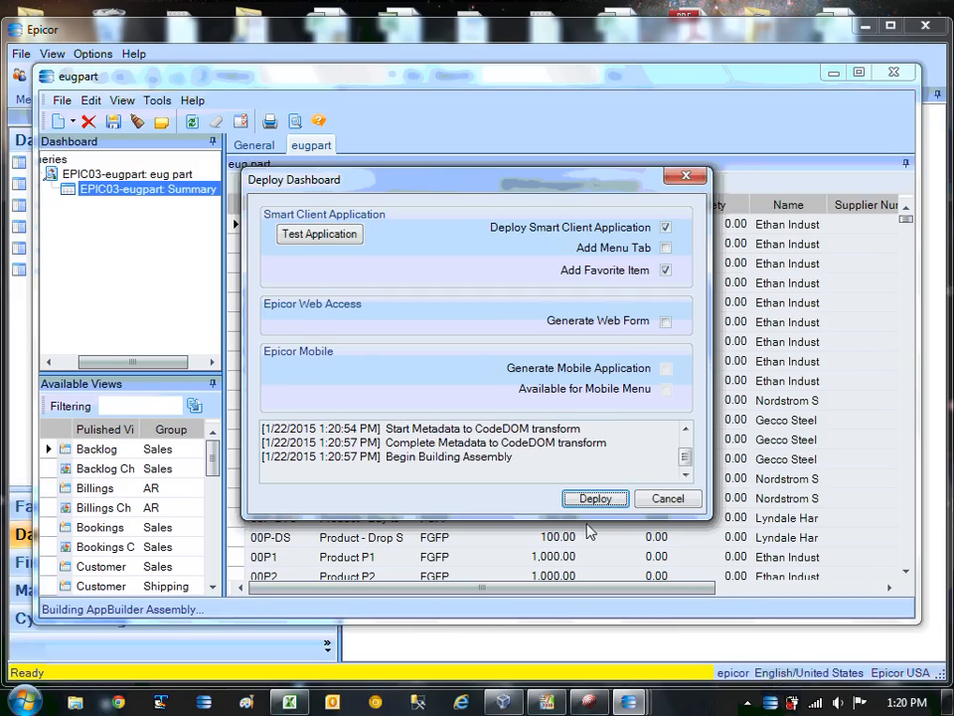
left_click(581, 413)
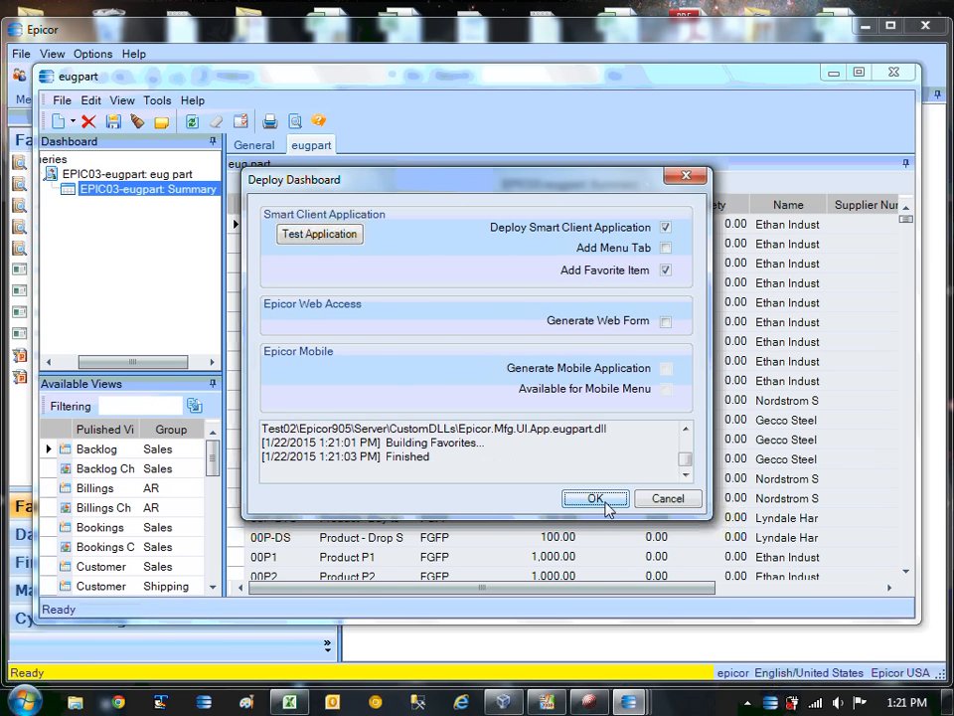
left_click(599, 502)
Step: Launch eugpart from Dashboard Assemblies, refresh it to load parts, then close it
left_click(833, 76)
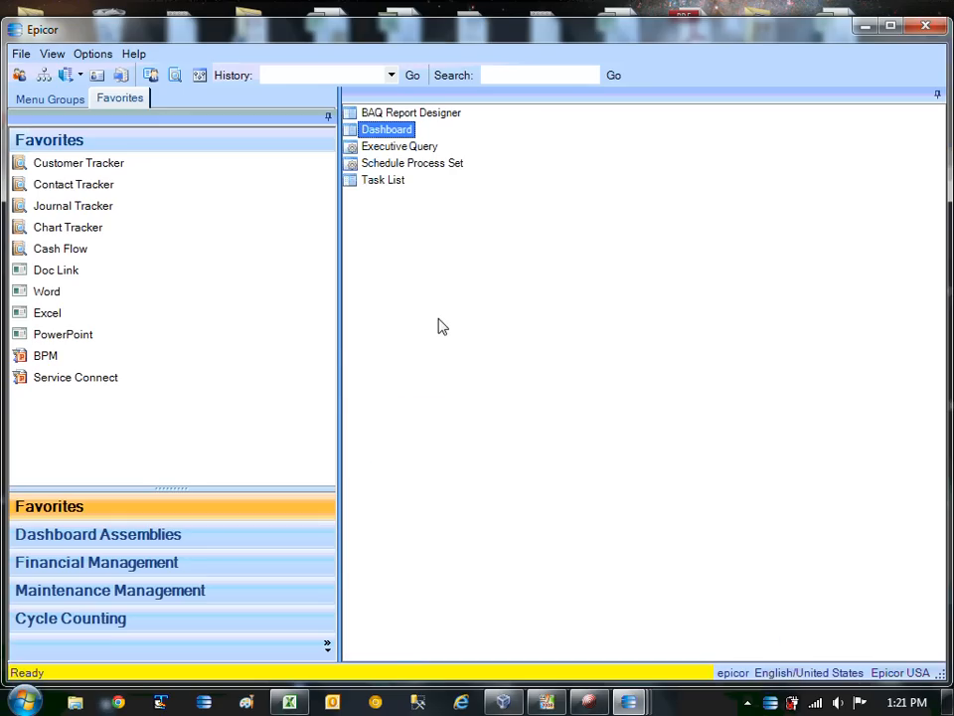
left_click(102, 533)
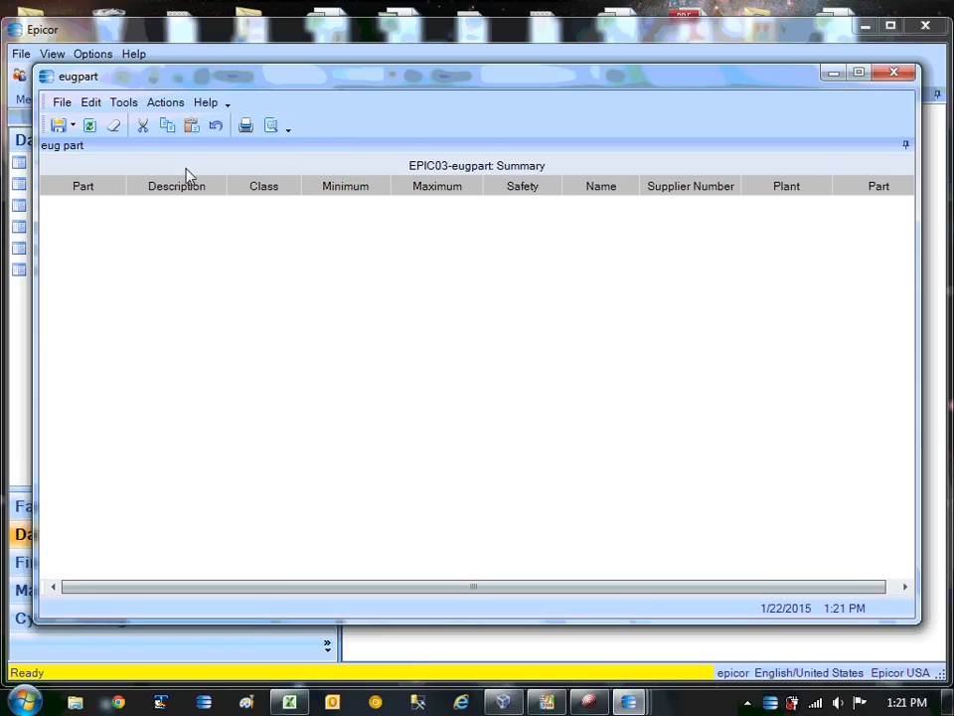
left_click(90, 126)
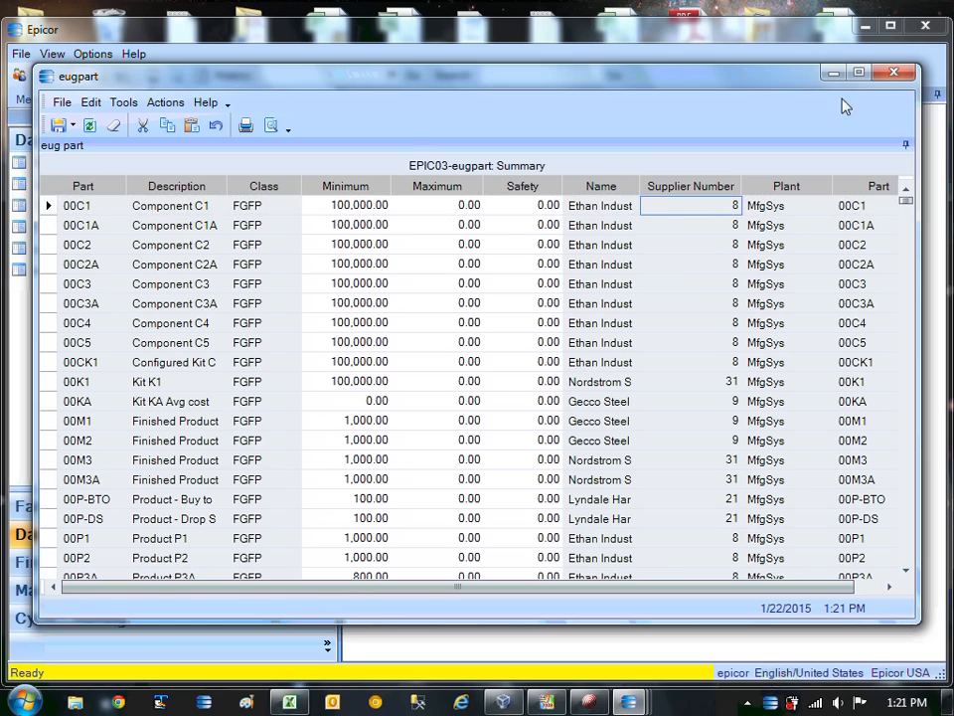
left_click(895, 74)
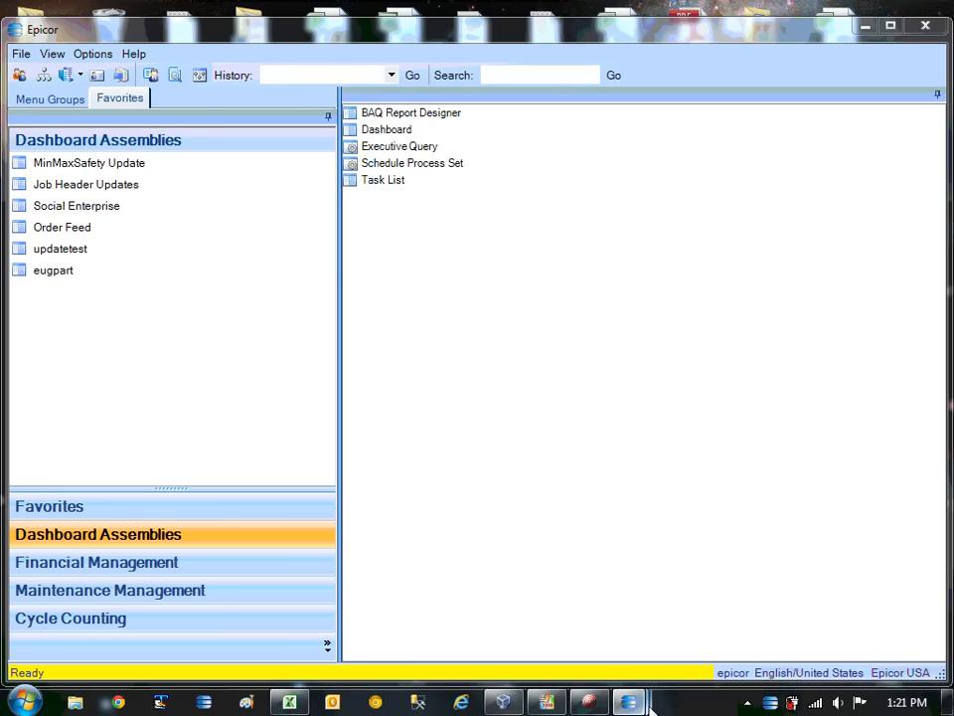
Step: Bring the BAQ Designer to the front briefly, then minimize it again
mouse_move(636, 701)
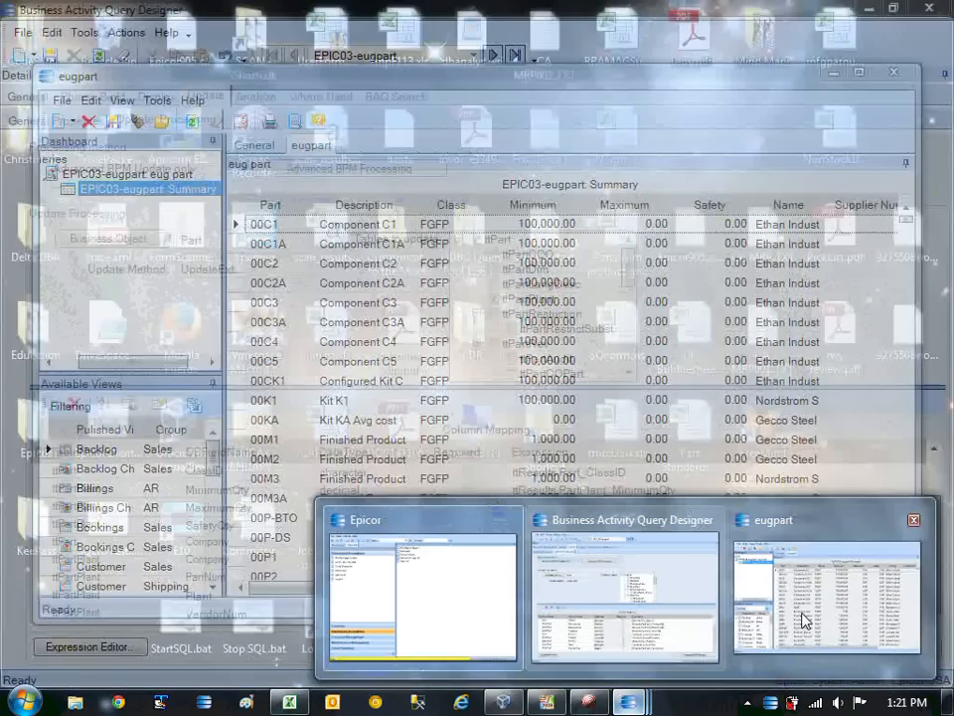
left_click(619, 620)
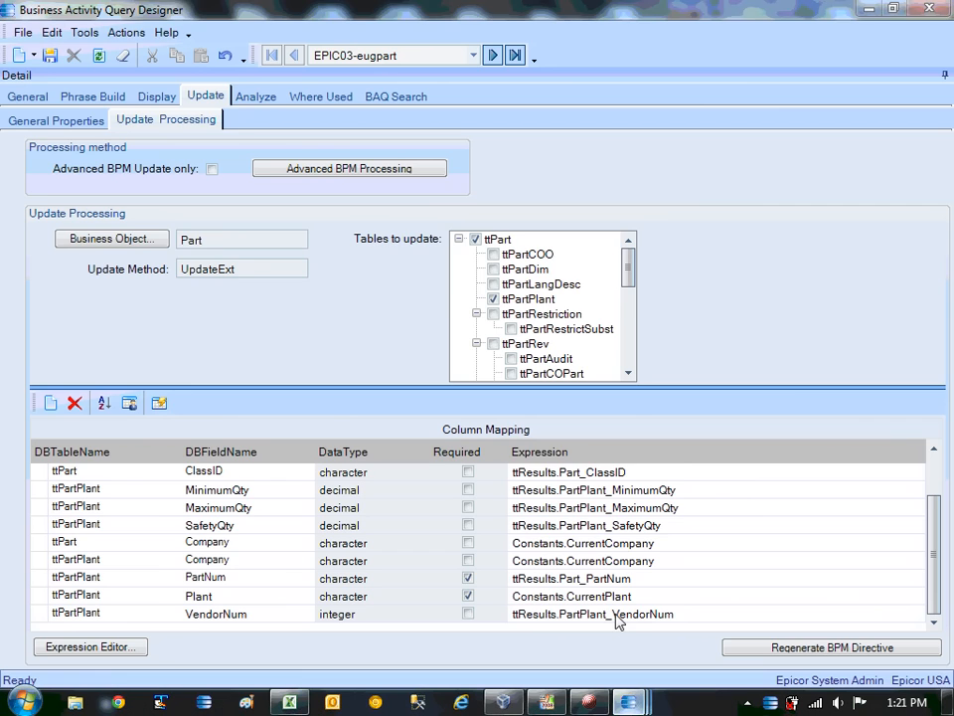
left_click(870, 9)
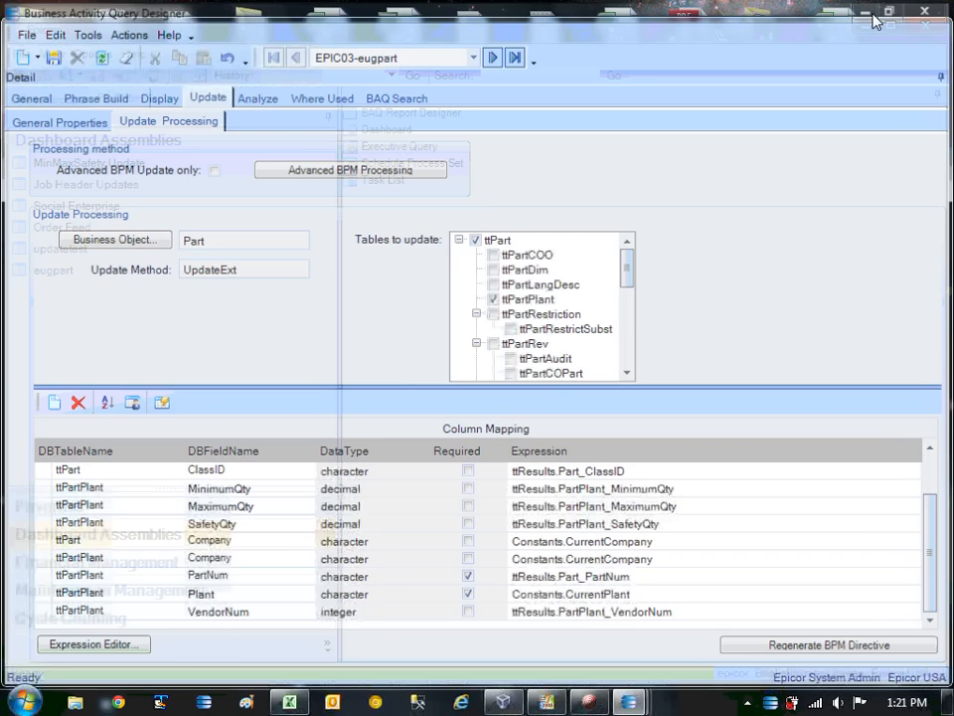
mouse_move(630, 698)
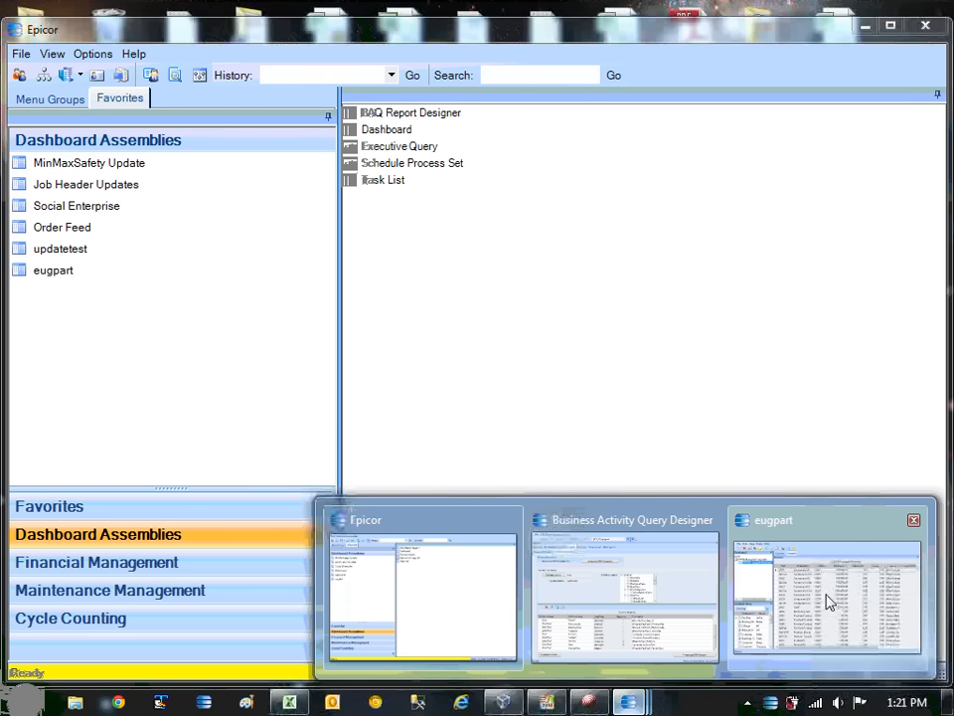
Step: In the Summary grid properties, make PartPlant.VendorNum (Supplier Num) visible and a prompt field
left_click(831, 601)
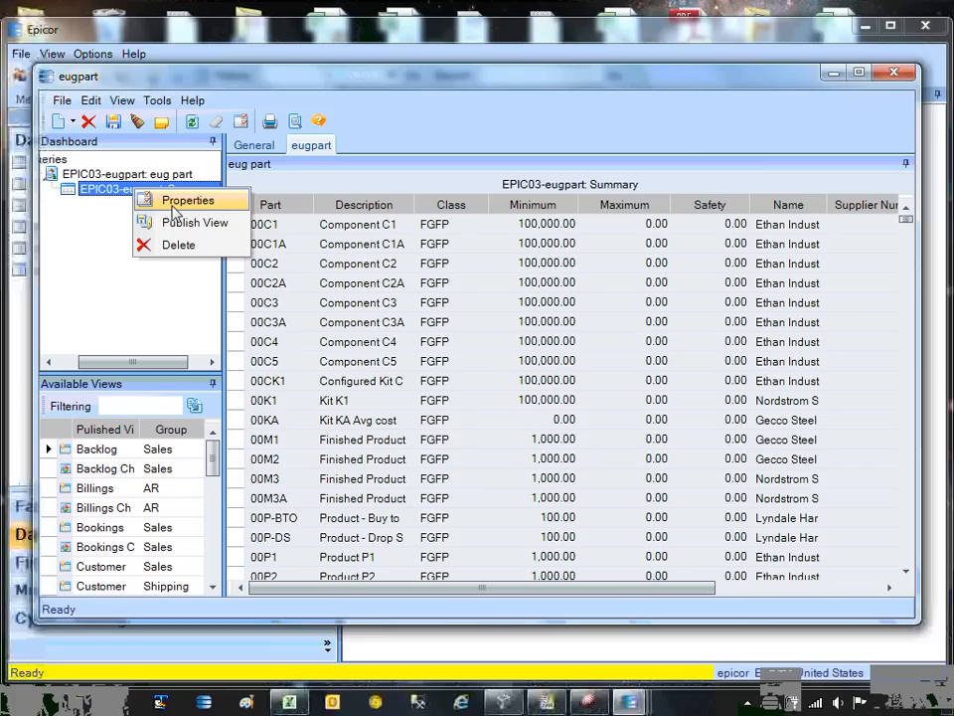
left_click(171, 198)
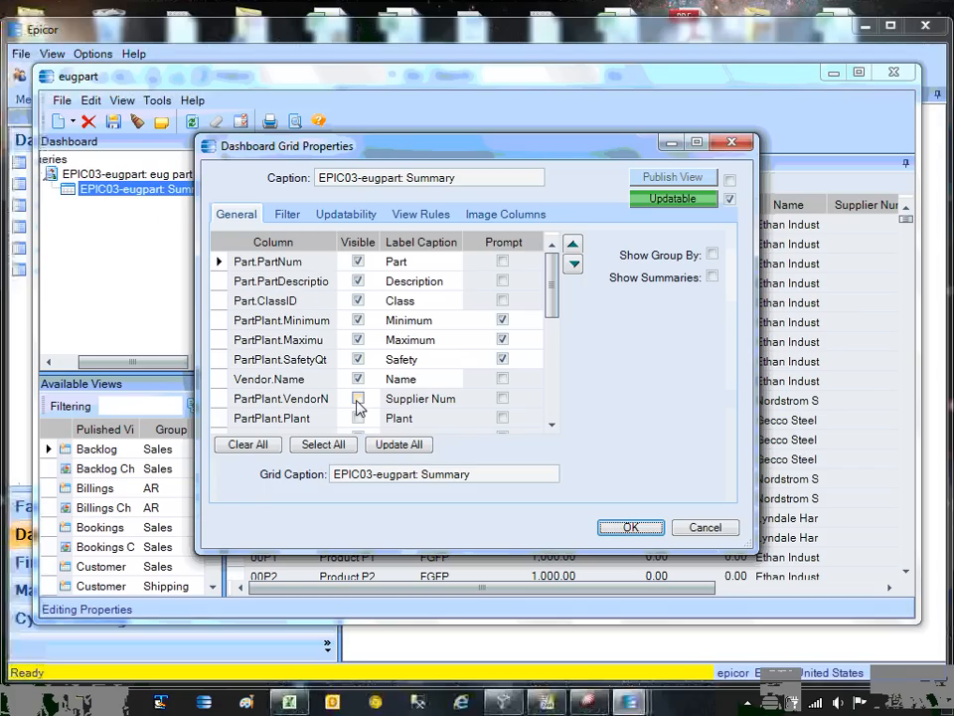
left_click(358, 398)
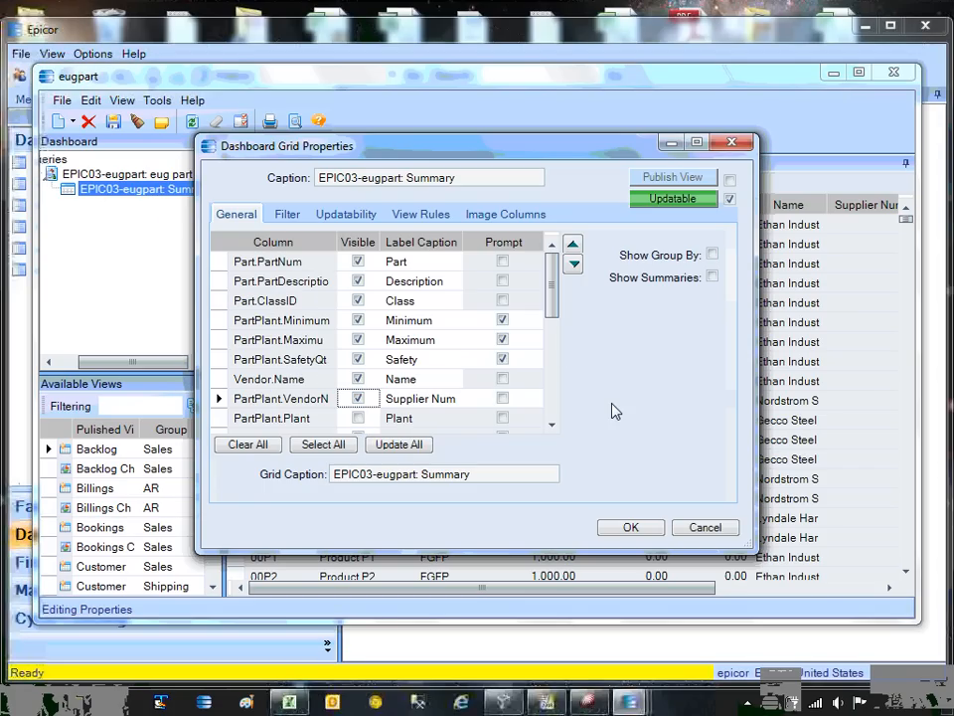
left_click(503, 399)
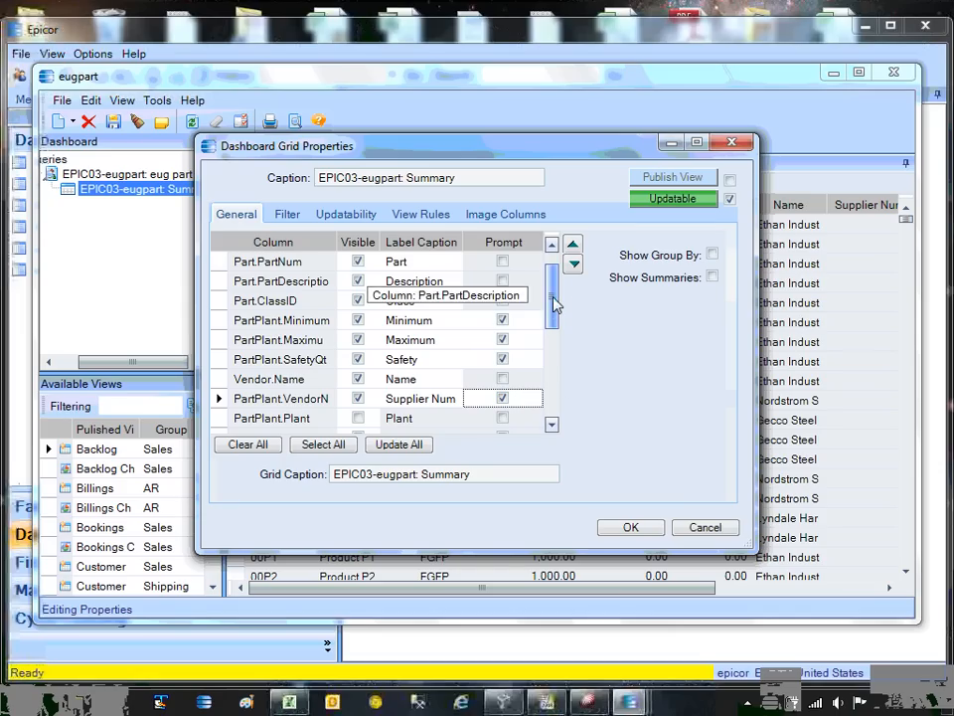
left_click_drag(554, 303, 553, 310)
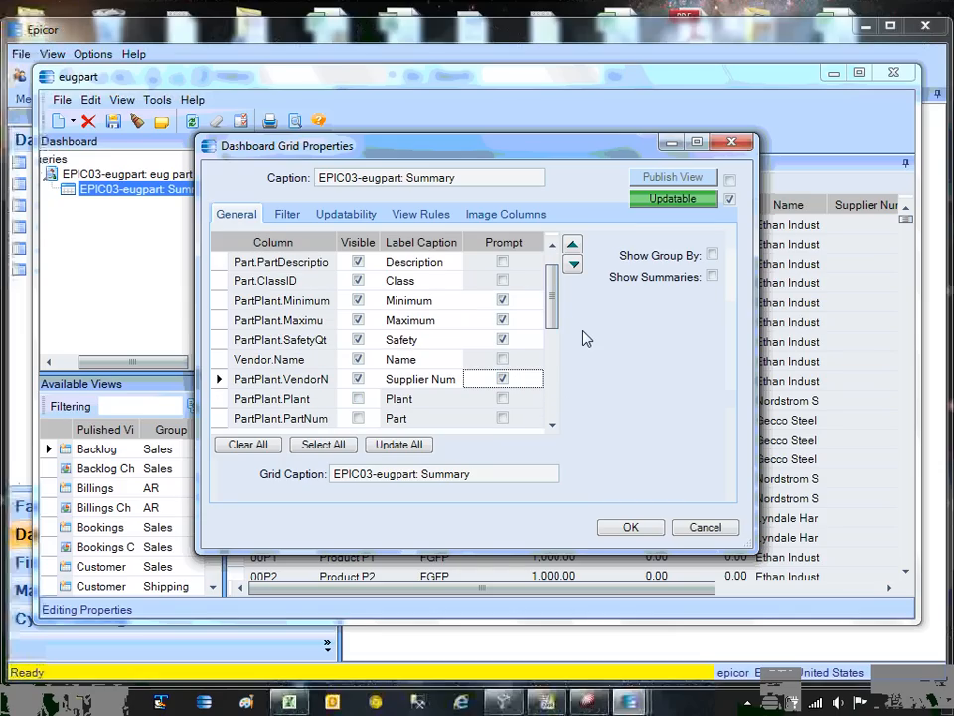
left_click(358, 399)
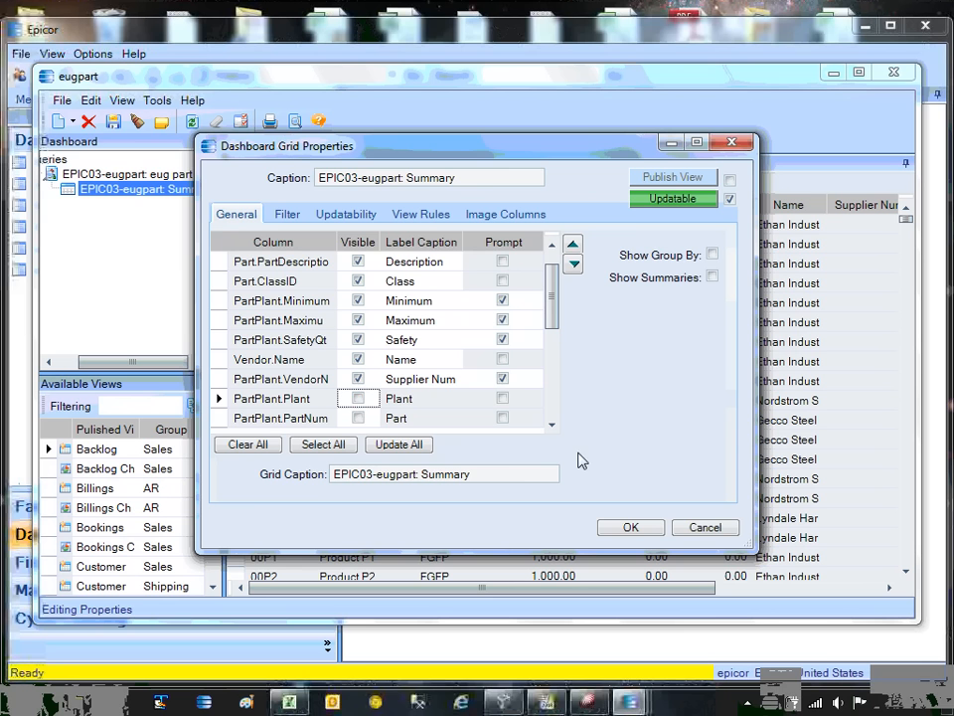
left_click(636, 528)
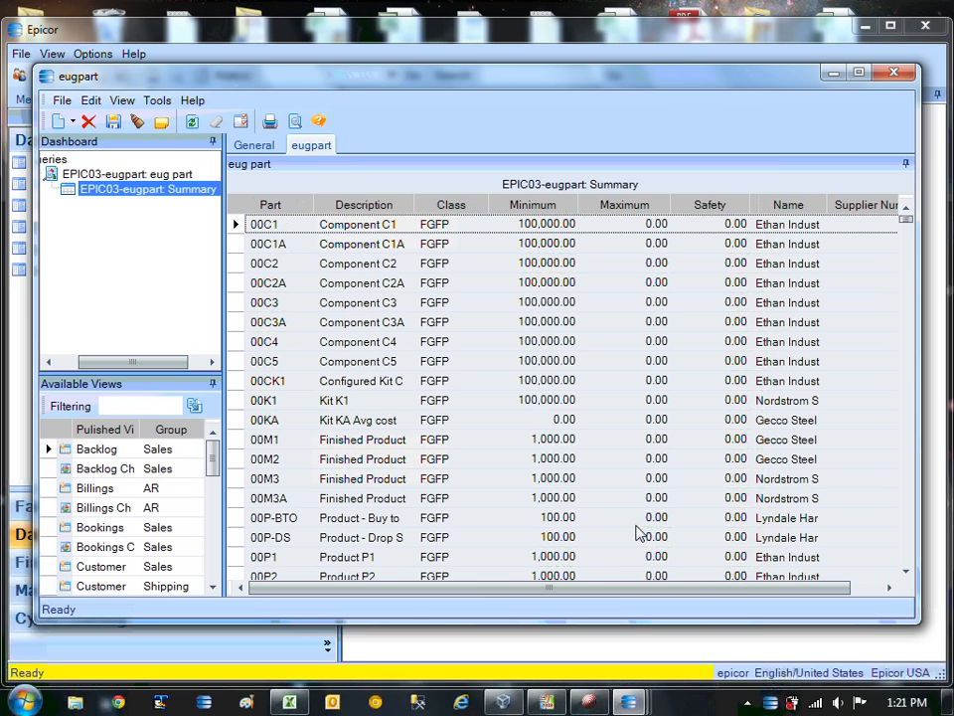
Step: Redeploy eugpart as a smart client with a favorite item, replace the assembly, and close the designer
left_click(158, 101)
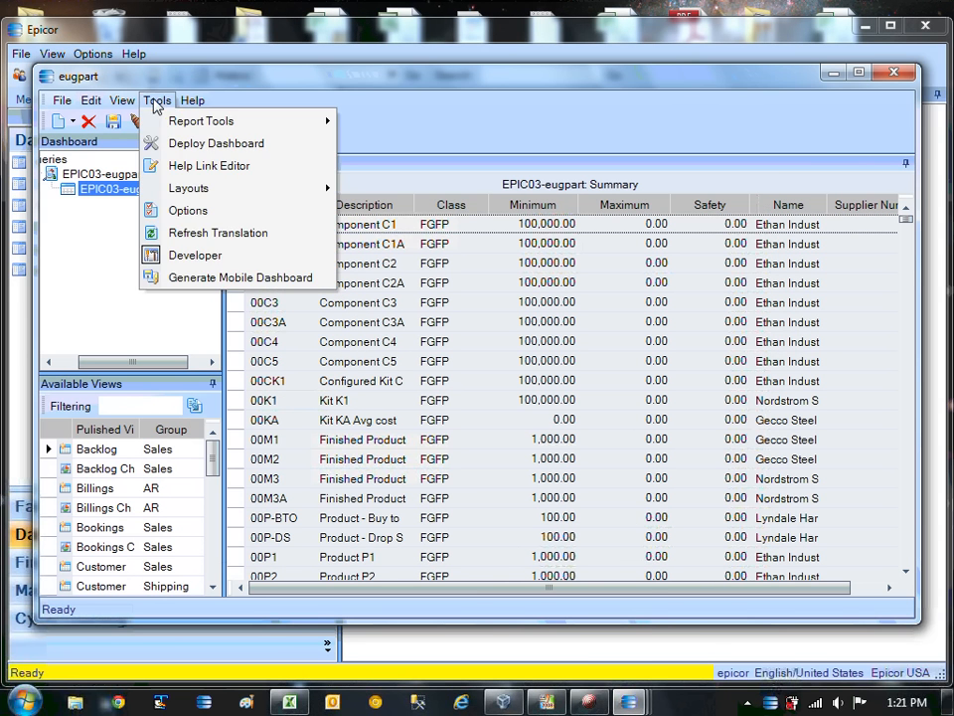
left_click(204, 142)
left_click(665, 228)
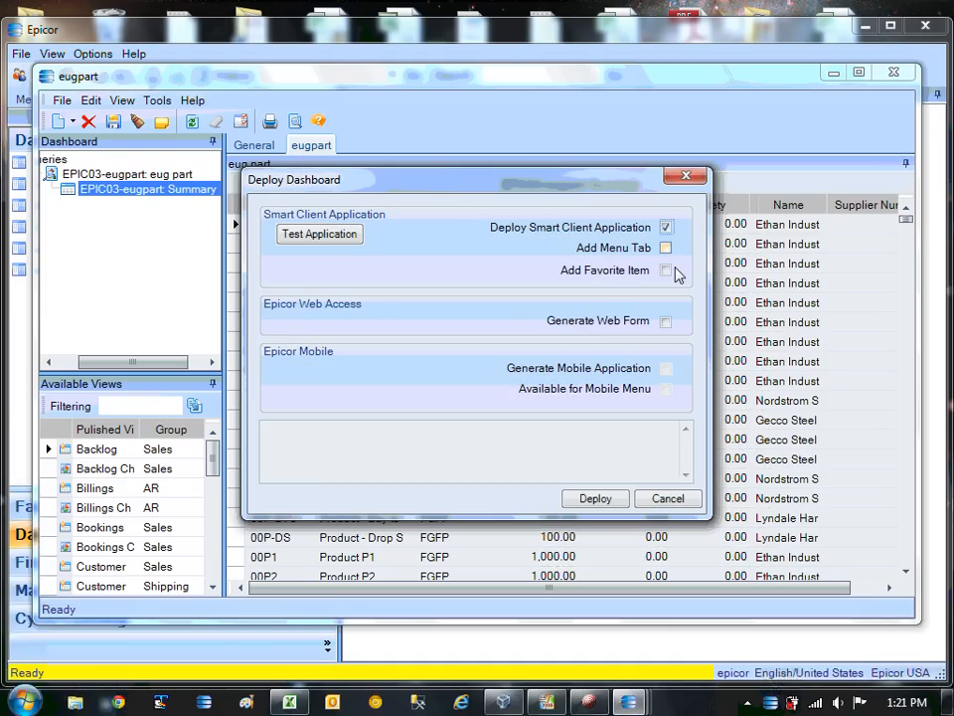
left_click(666, 271)
left_click(596, 499)
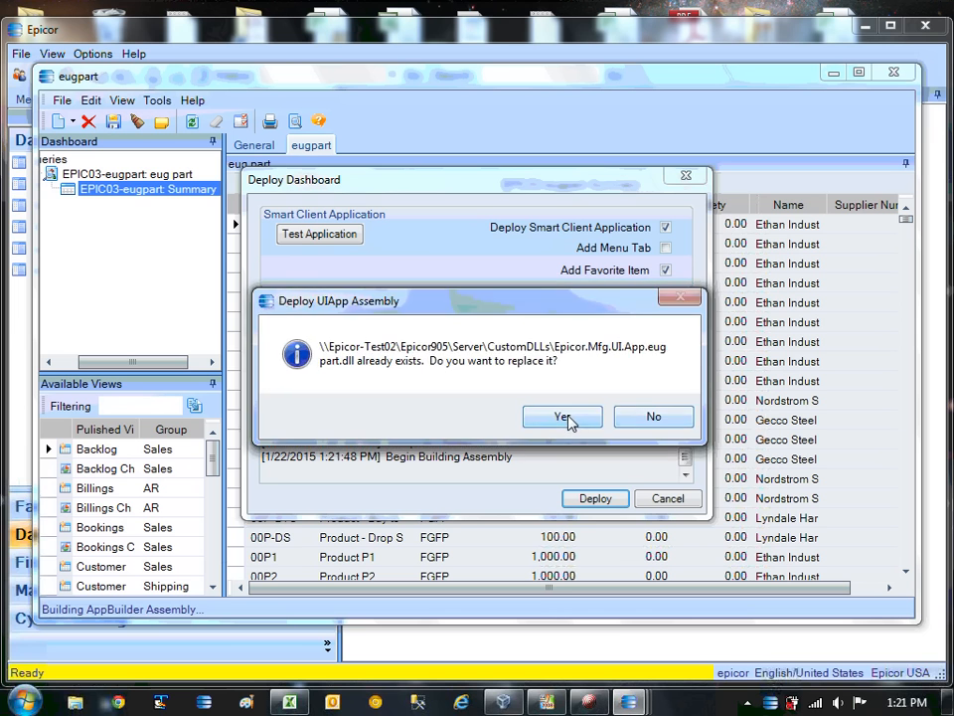
left_click(563, 418)
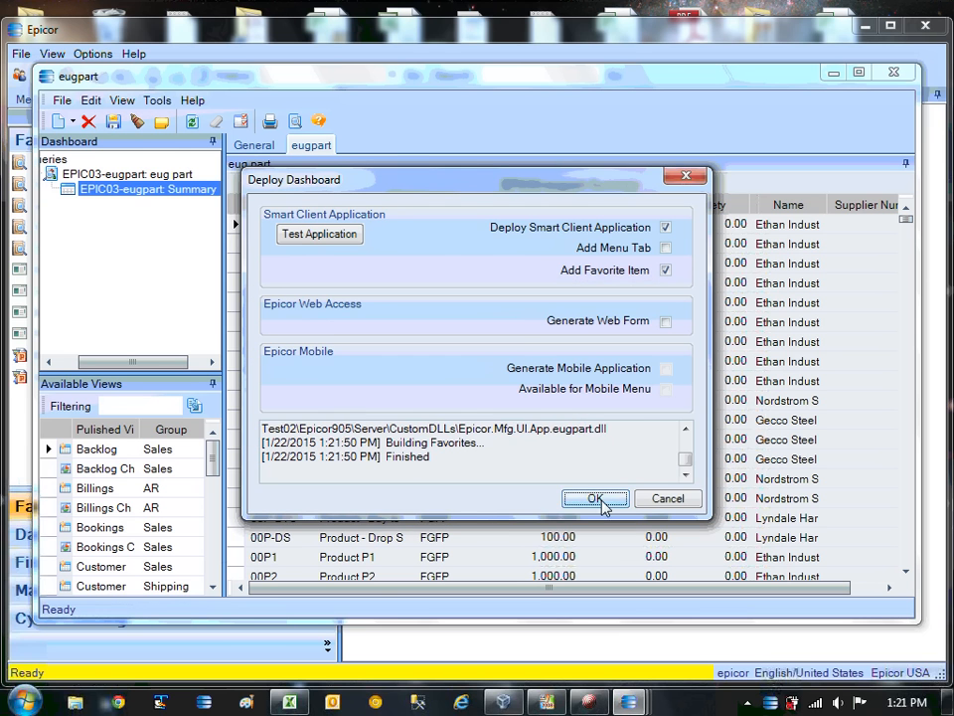
left_click(599, 498)
left_click(893, 72)
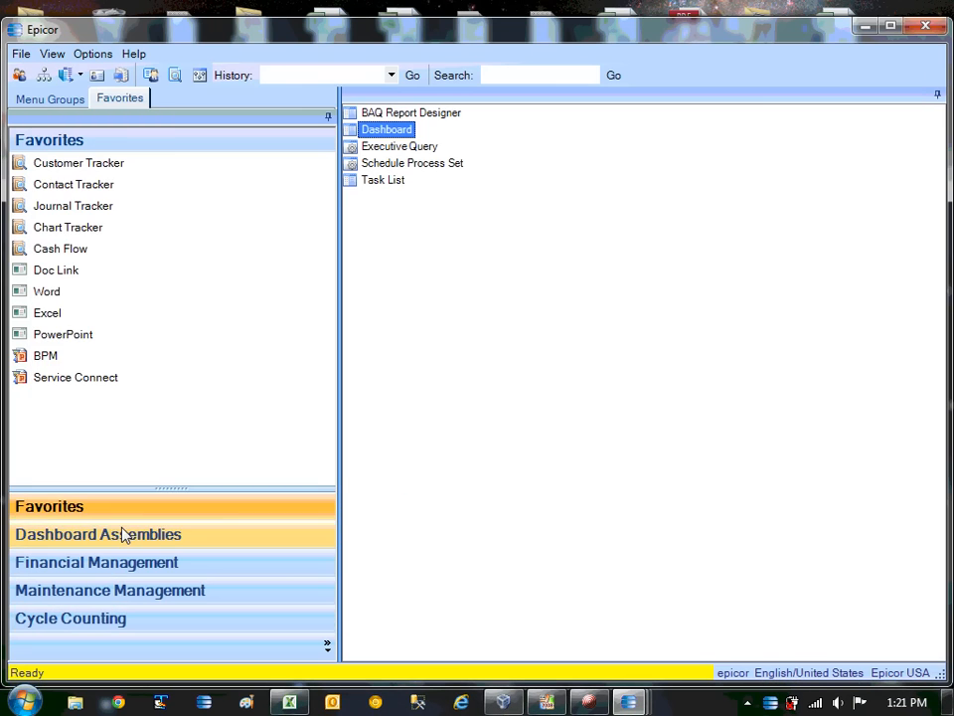
Step: Launch eugpart from Dashboard Assemblies and refresh it to load part data
left_click(129, 535)
left_click(49, 270)
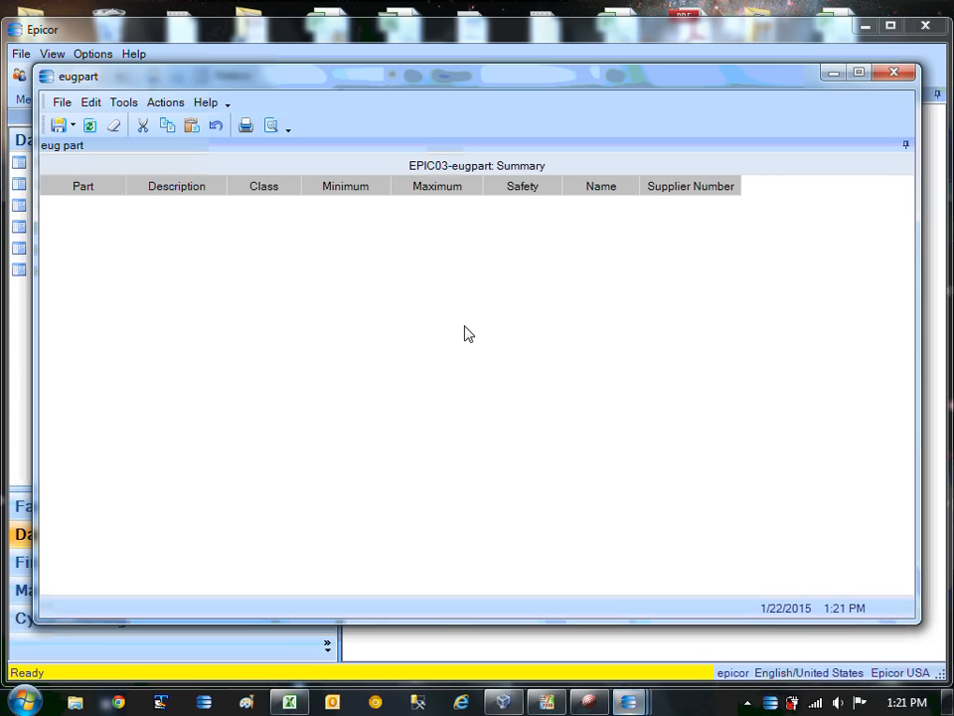
left_click(89, 125)
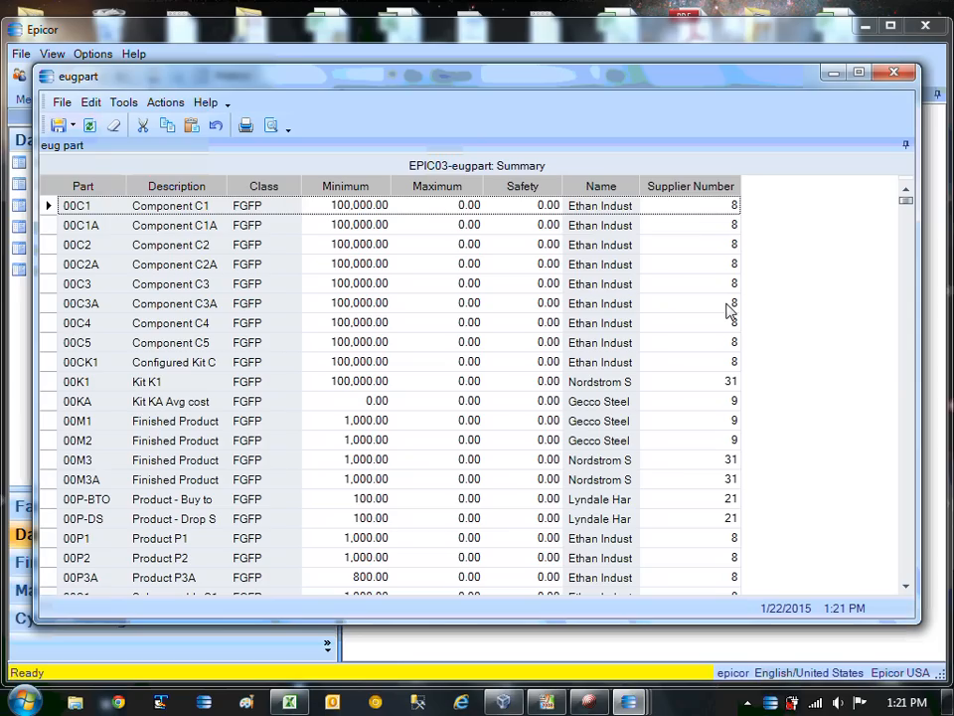
Step: Select supplier numbers for the first part and part 00C1A, then scroll the Summary grid
left_click(686, 209)
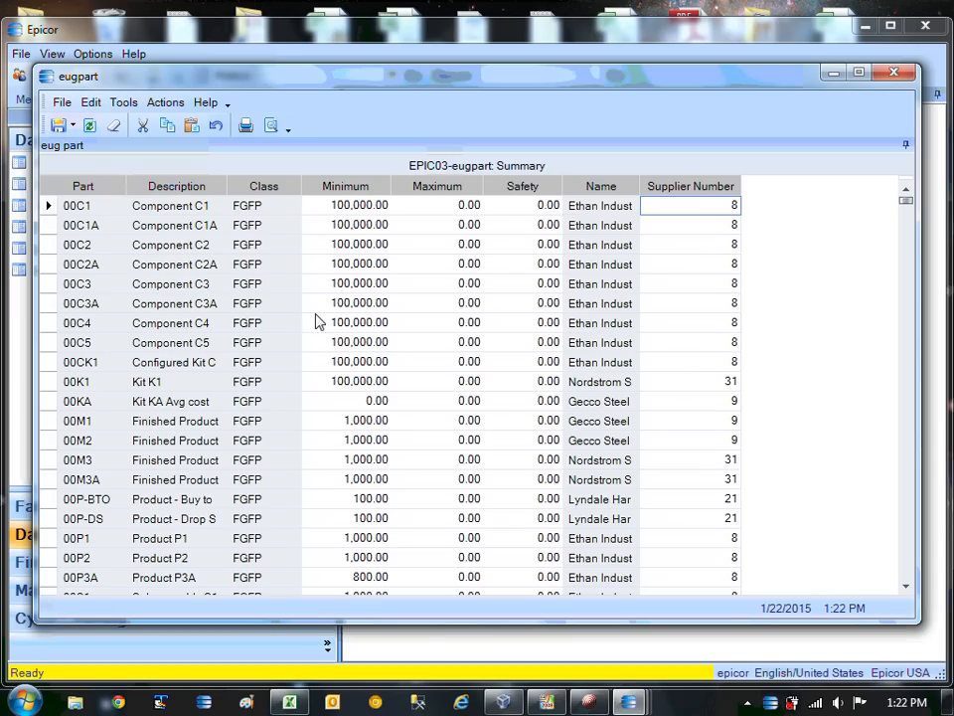
left_click(727, 229)
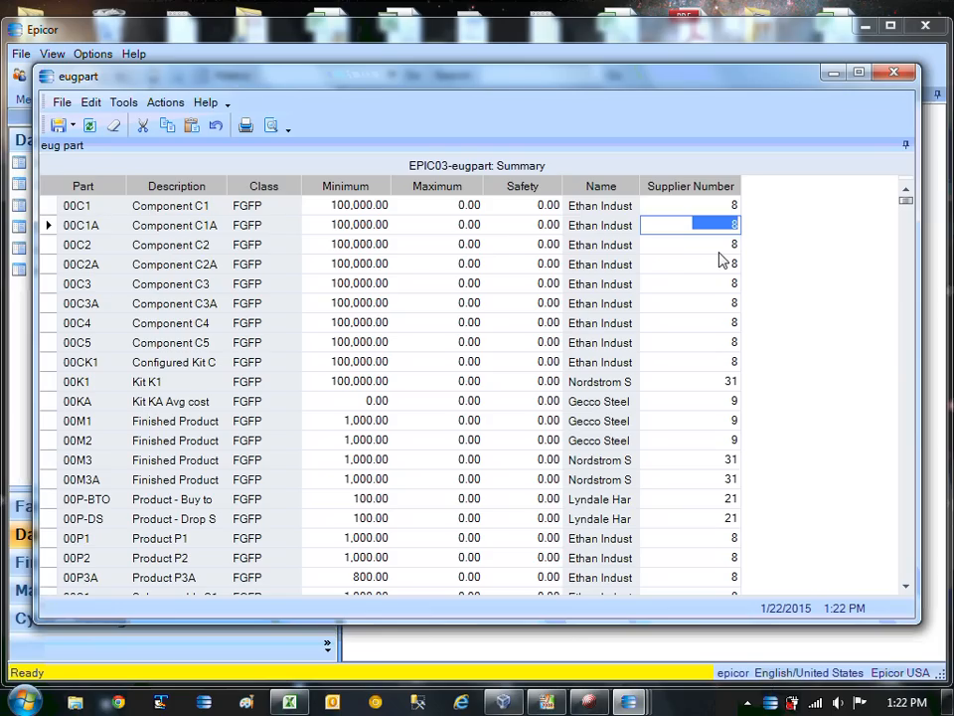
scroll(705, 363, "down", 16)
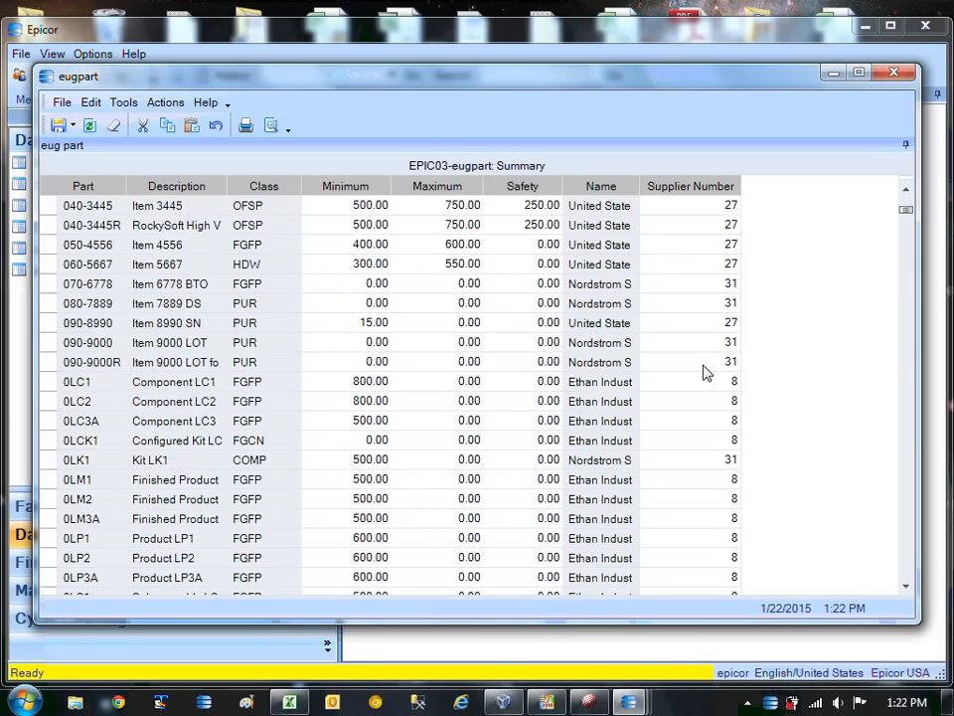
scroll(702, 370, "down", 10)
scroll(703, 367, "up", 7)
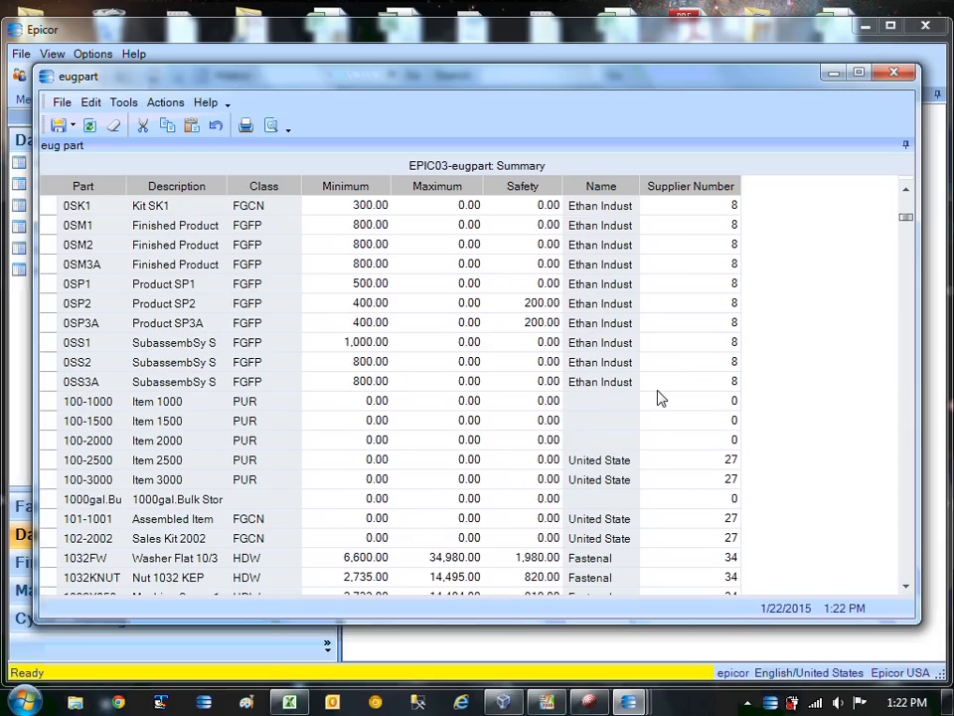
Step: Export the Summary grid to an Excel workbook (tmpD5FA.xls) with Copy To Excel
right_click(63, 199)
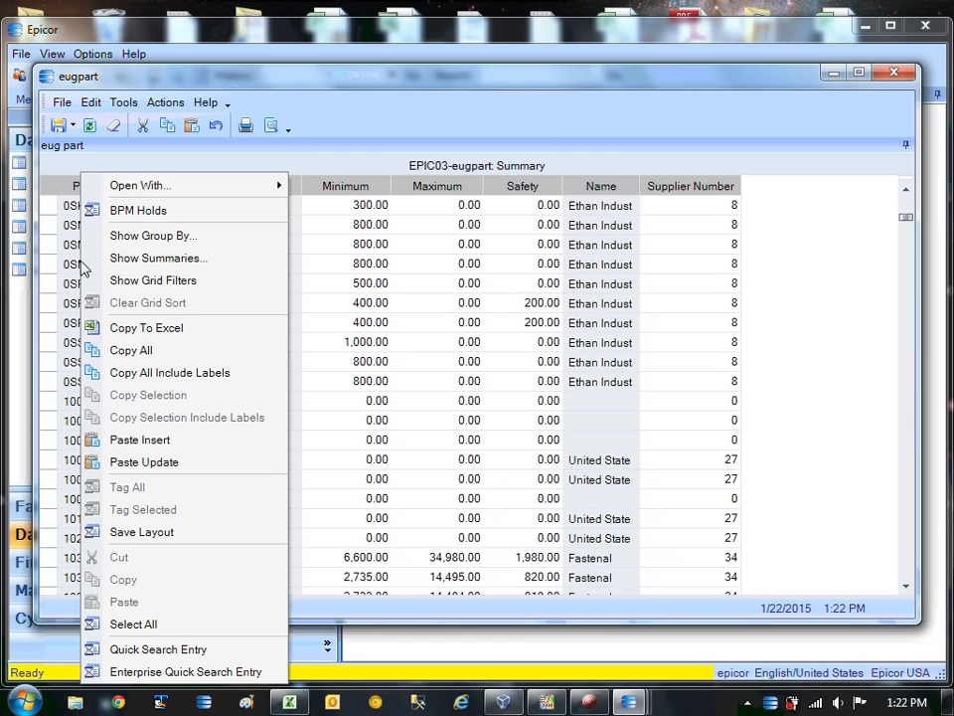
left_click(185, 327)
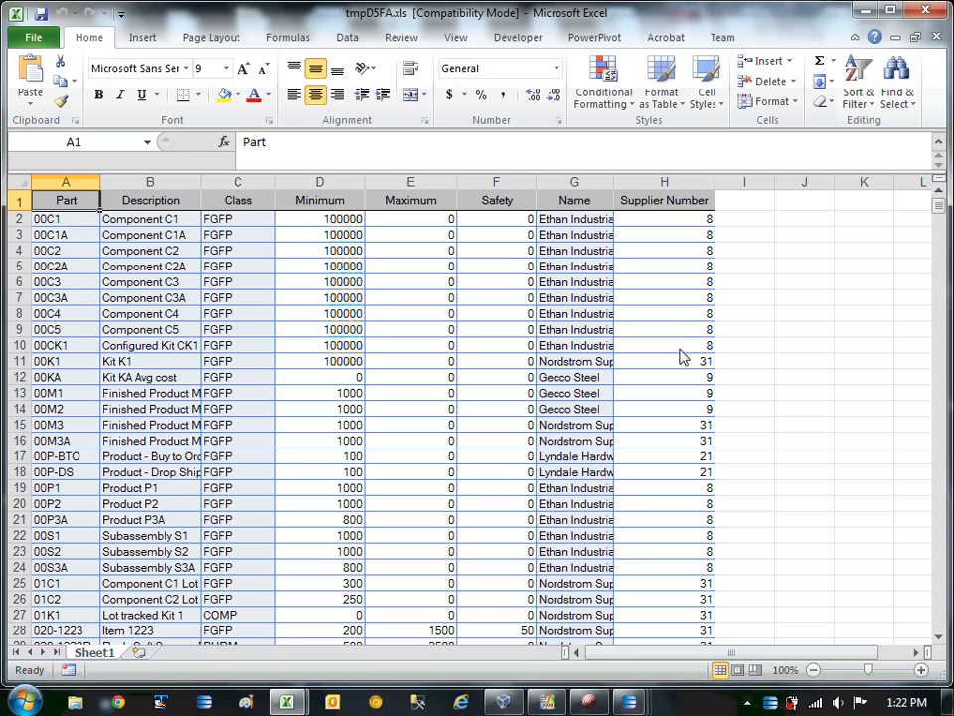
Step: Inspect cells G5 and H6 in tmpD5FA.xls, then close the Excel workbook
left_click(582, 268)
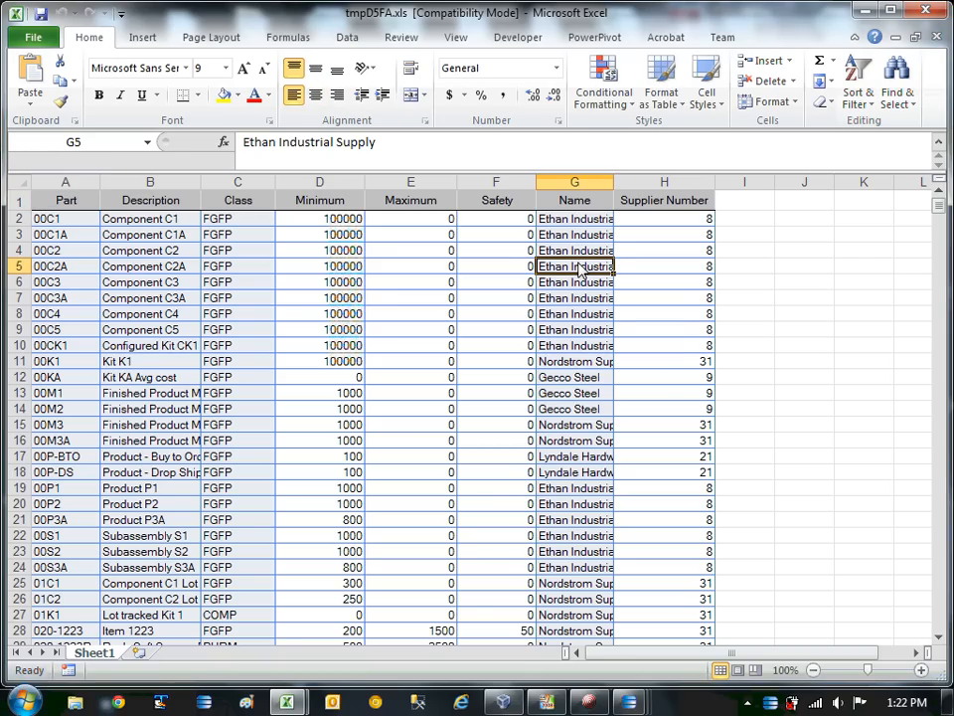
left_click(703, 285)
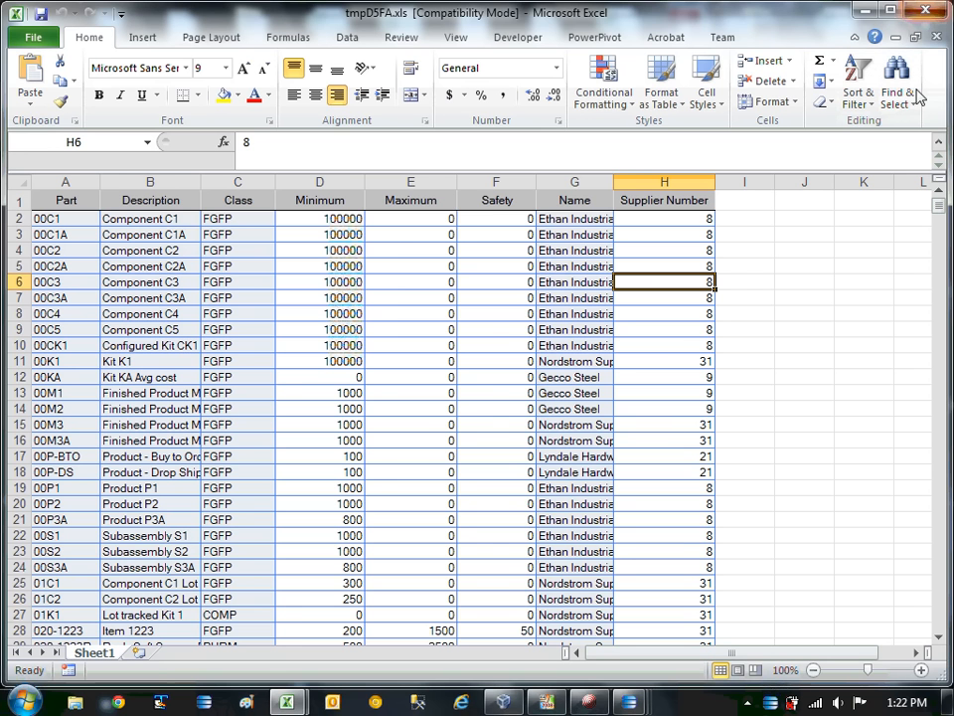
left_click(925, 10)
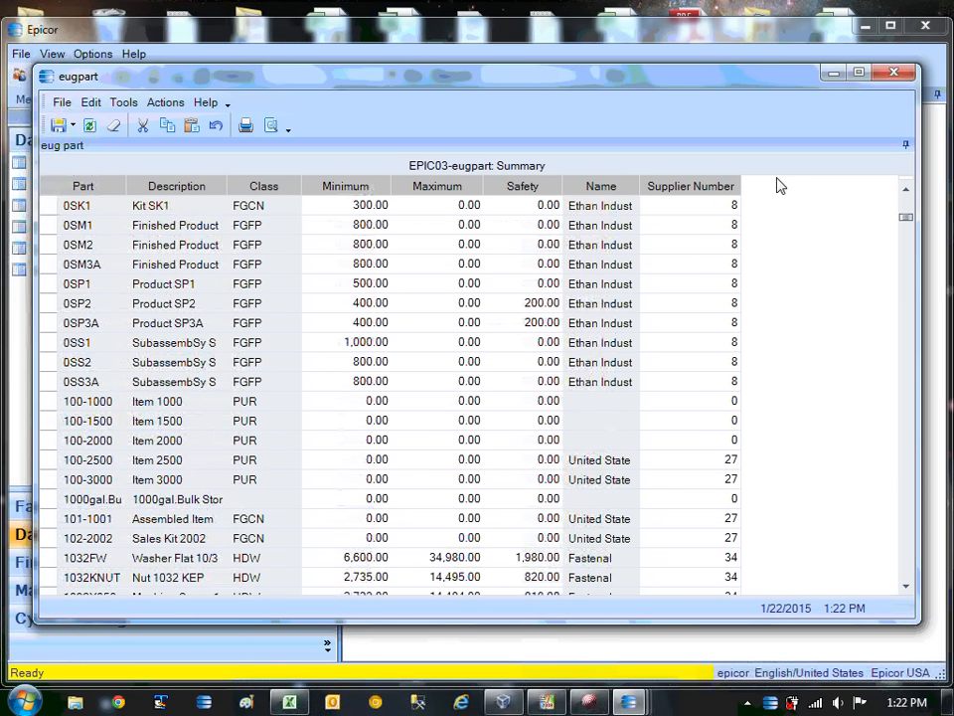
Step: Close the running eugpart dashboard, minimize the query designer, and return to the eugpart designer
left_click(900, 74)
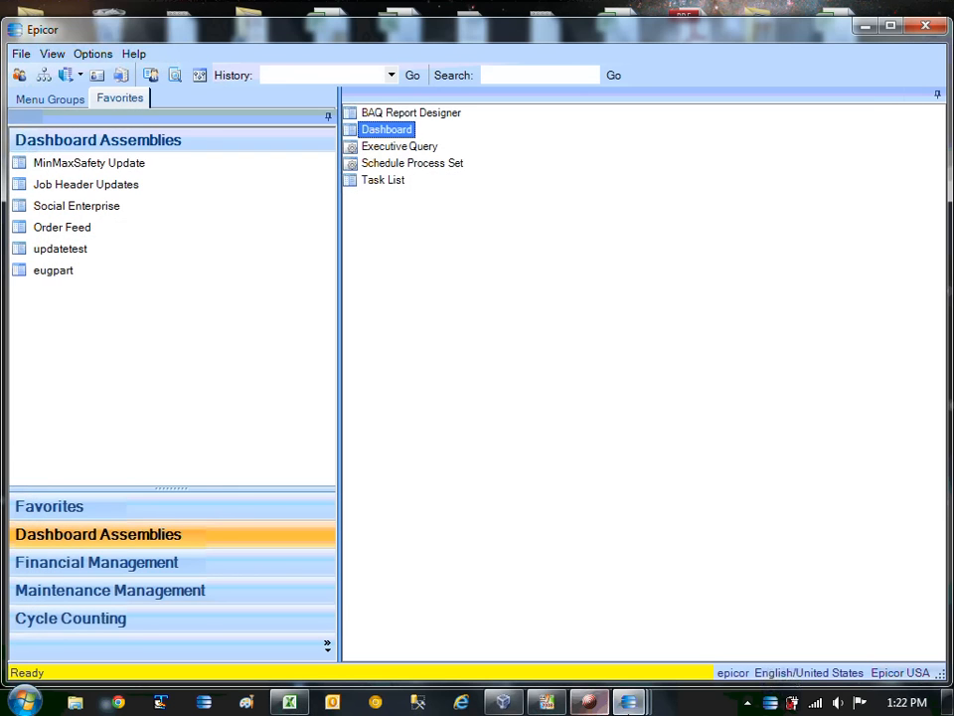
mouse_move(629, 702)
left_click(656, 570)
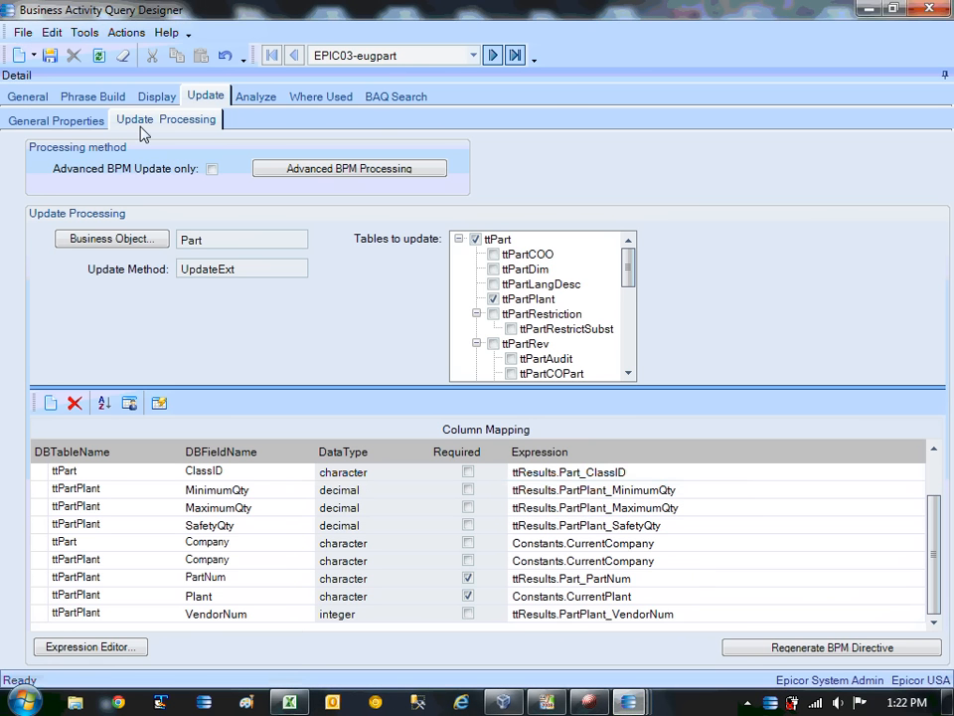
left_click(868, 9)
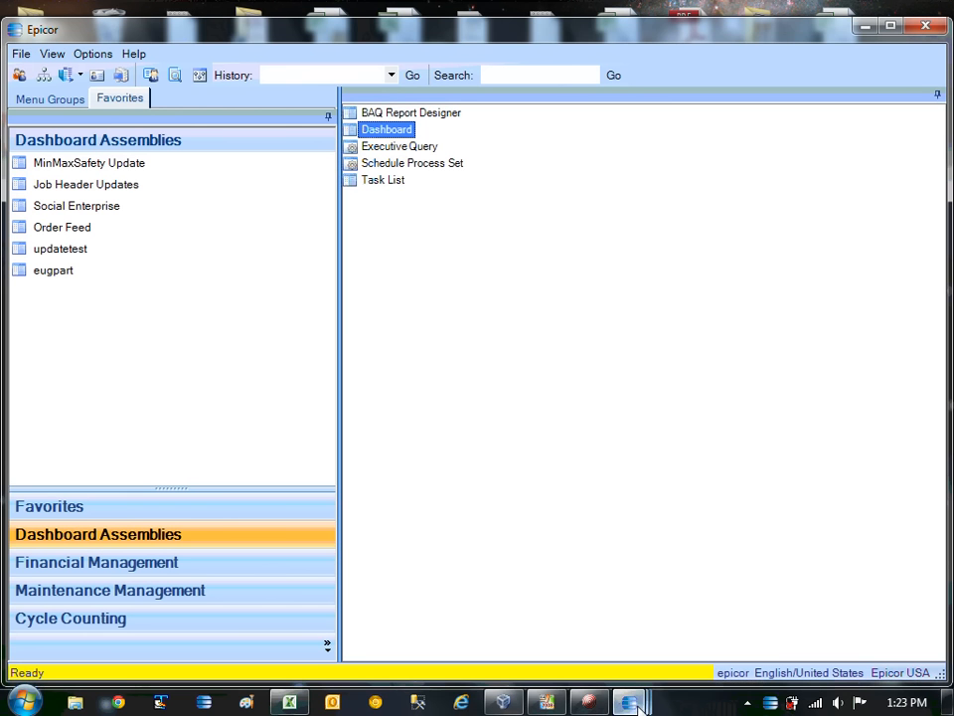
mouse_move(629, 701)
left_click(826, 617)
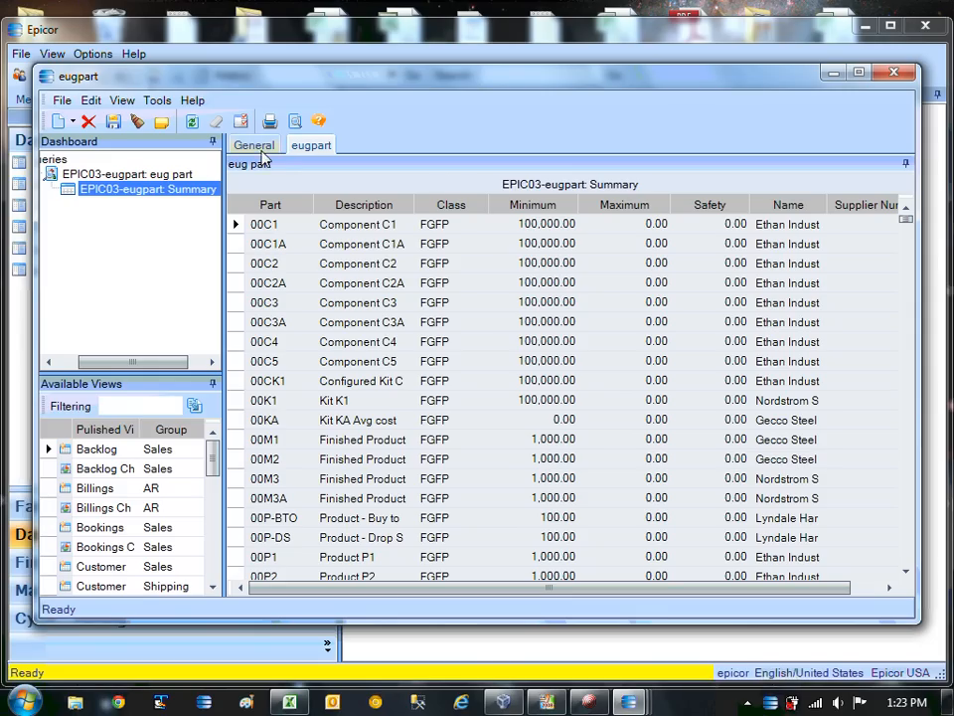
Step: Select the eug part query and list the new view types available for it
left_click(74, 121)
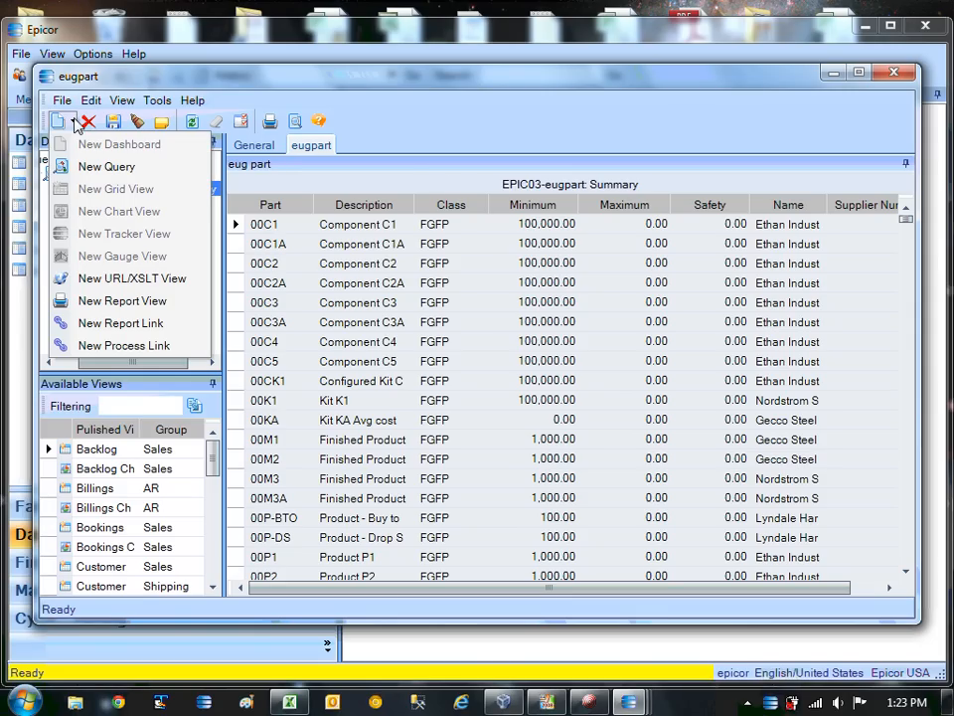
left_click(422, 164)
left_click(107, 180)
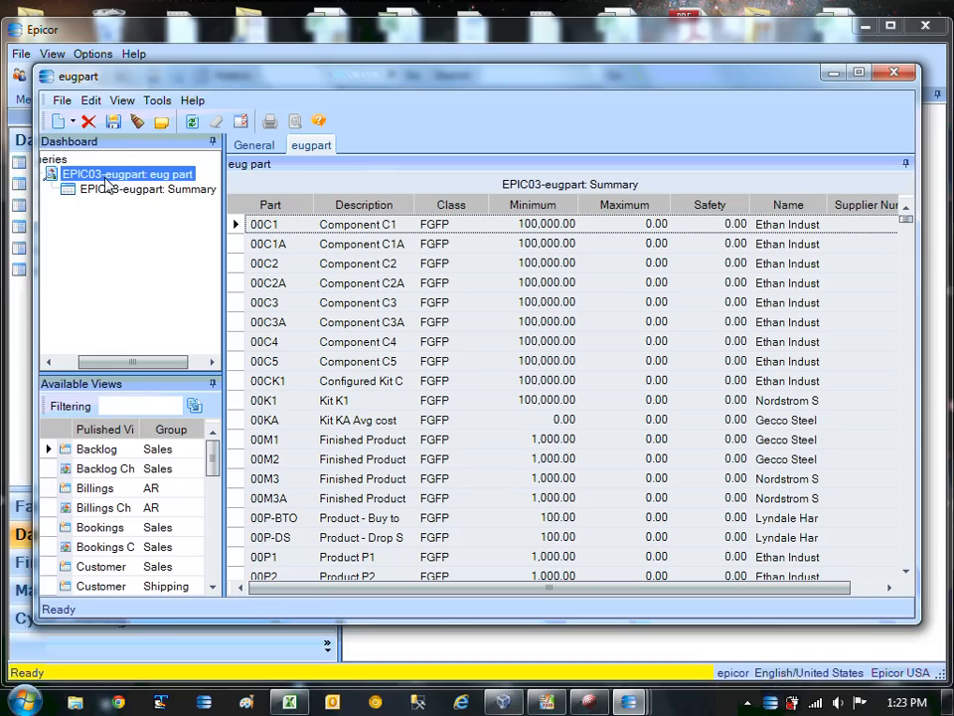
left_click(74, 121)
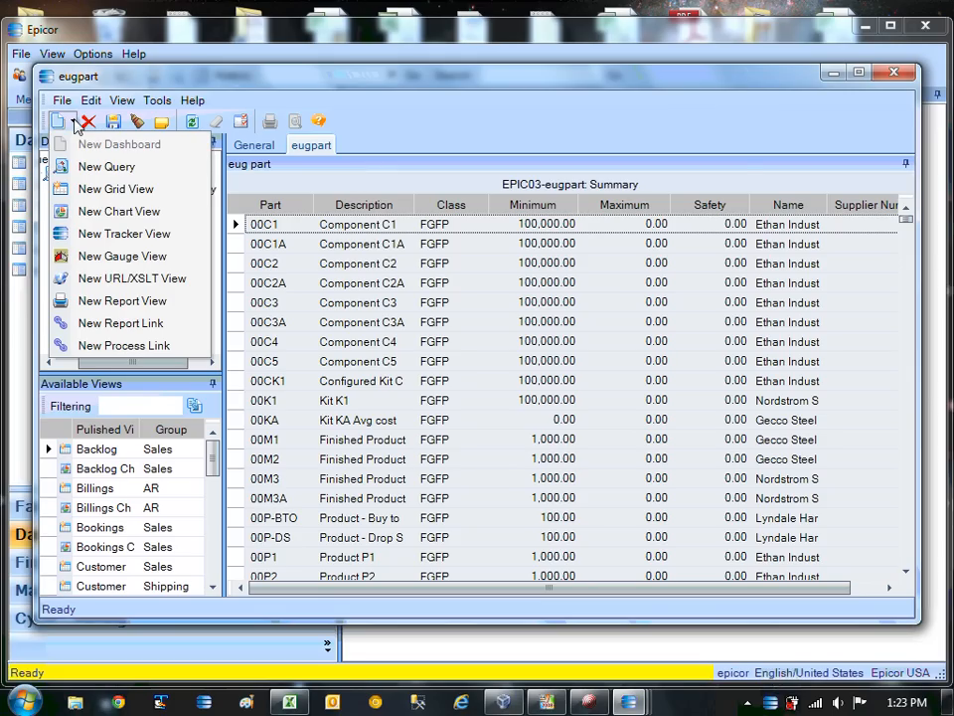
Step: Add a tracker view showing only PartPlant.Minimum as a visible prompt field
left_click(108, 235)
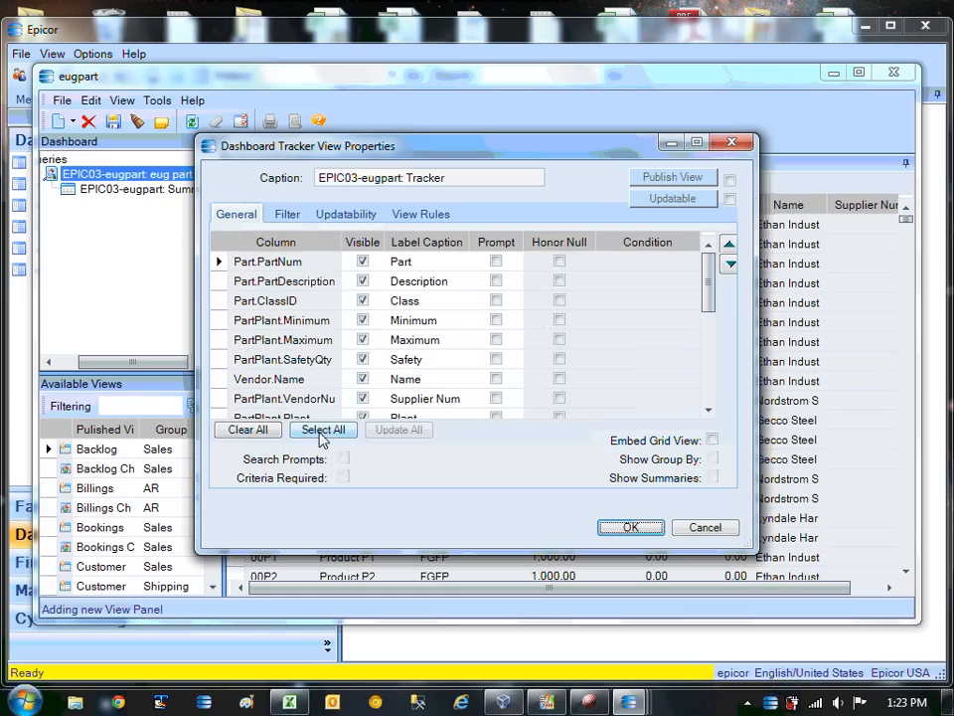
left_click(254, 432)
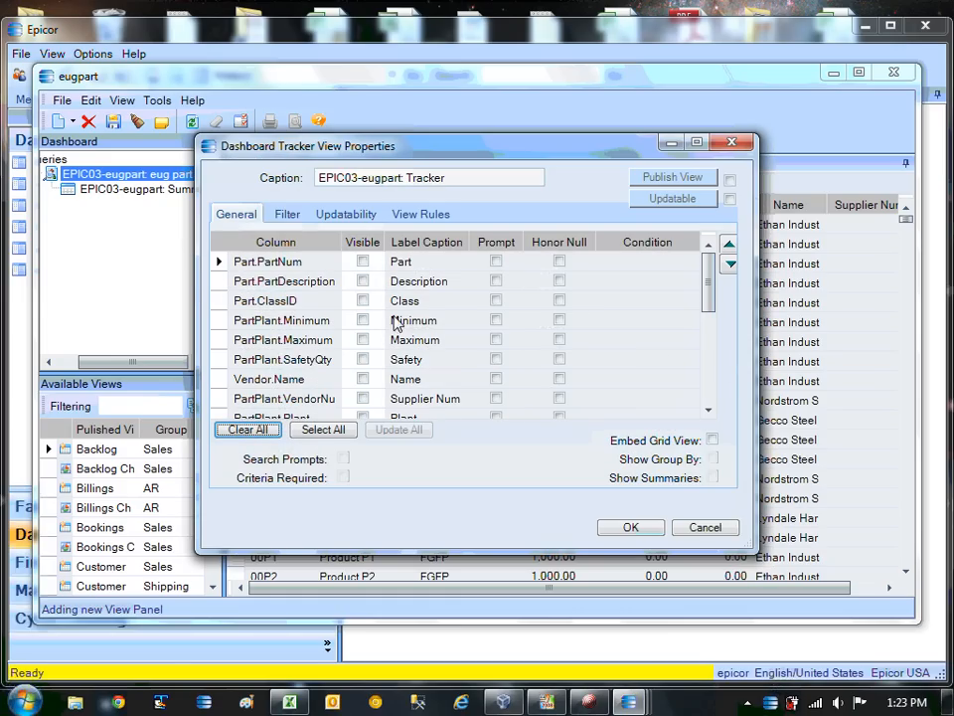
left_click(362, 302)
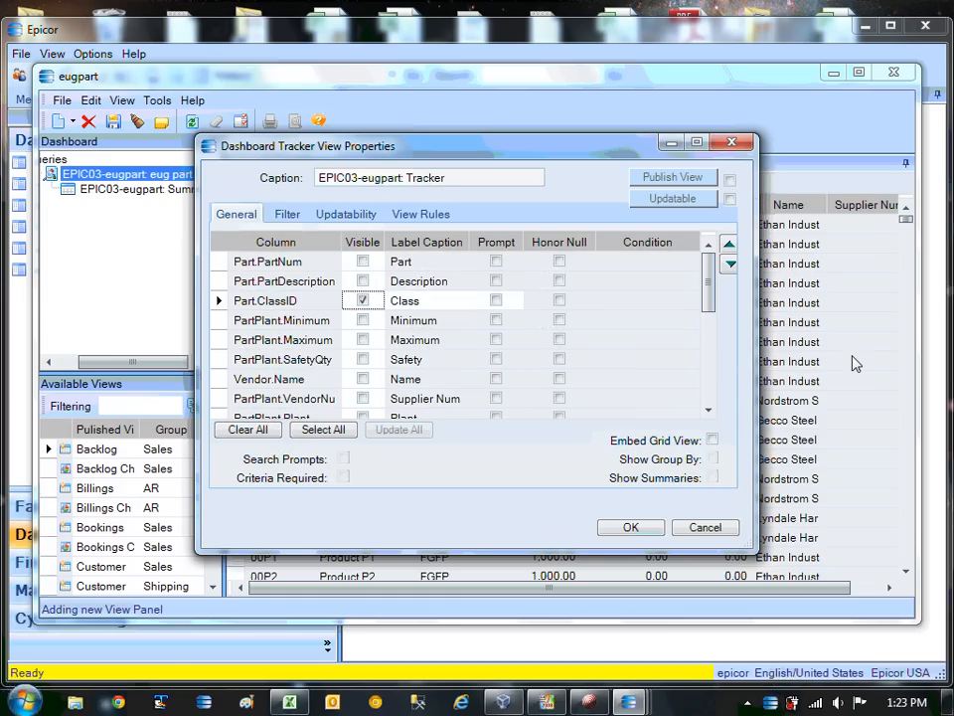
left_click(497, 304)
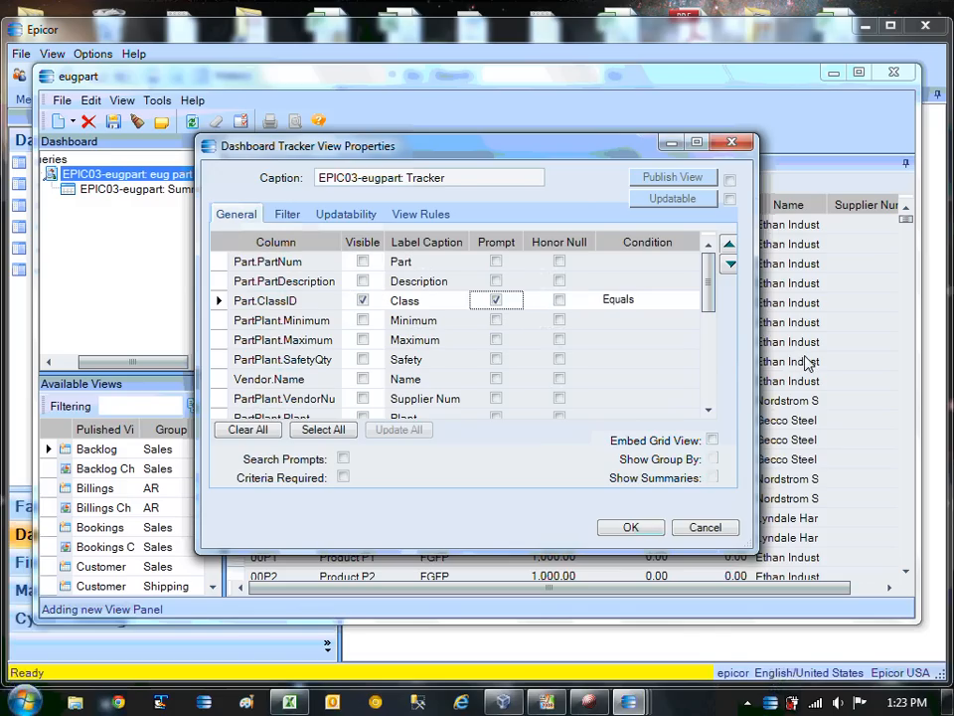
left_click(361, 301)
left_click(362, 320)
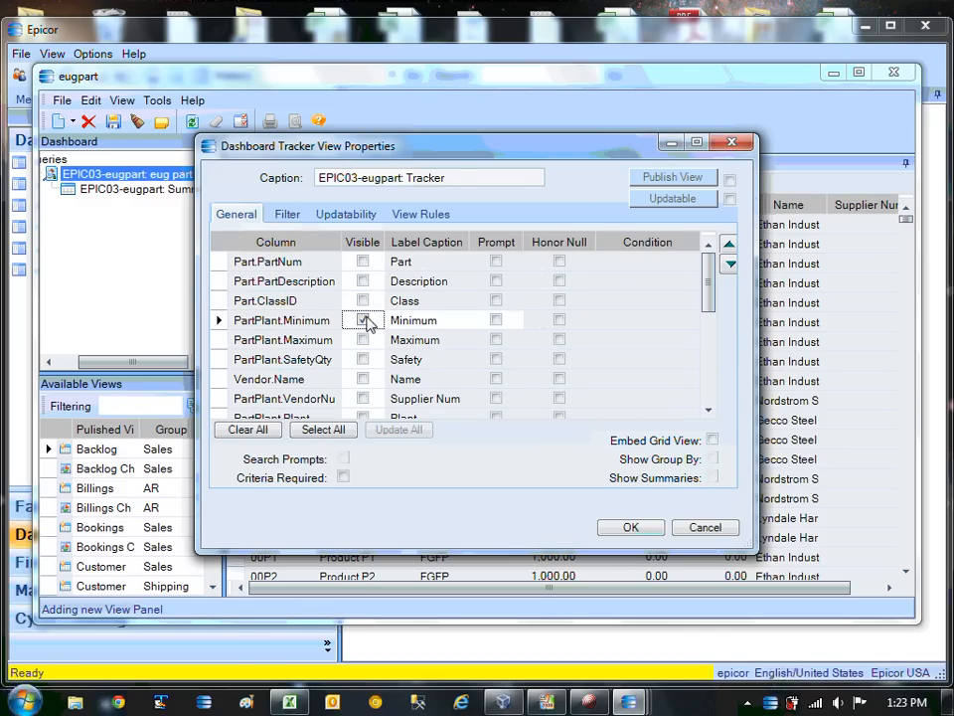
left_click(496, 320)
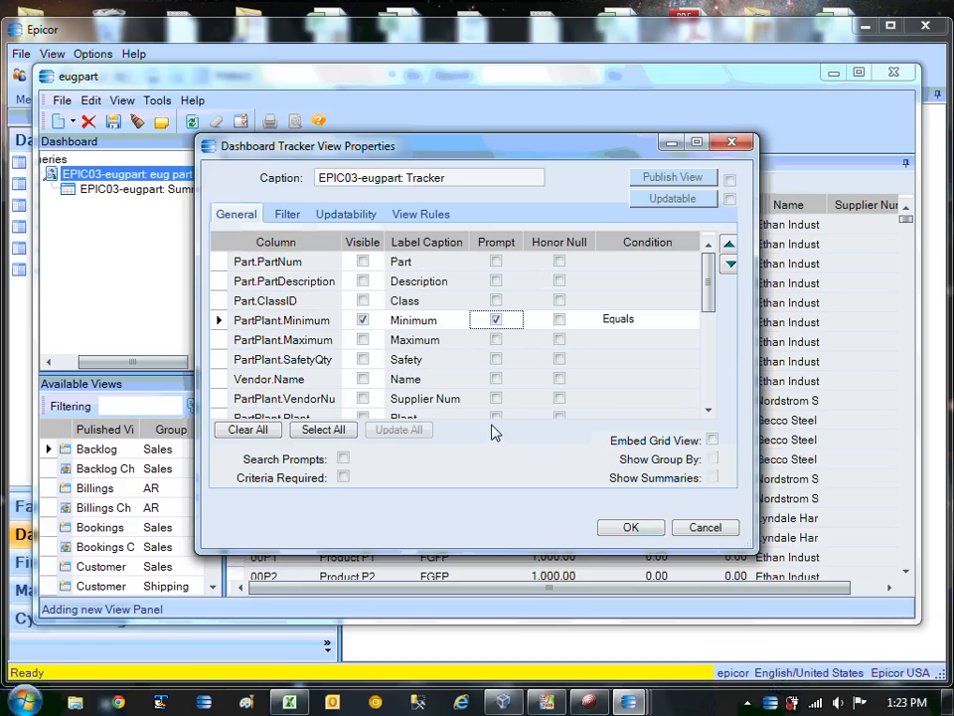
left_click(640, 534)
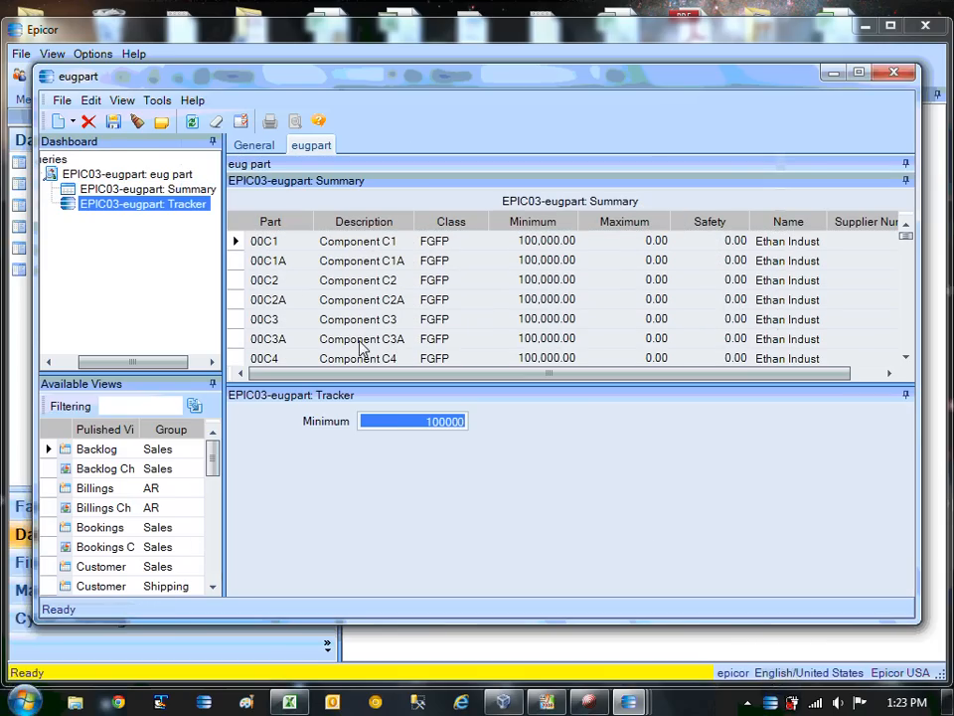
Step: Select the Tracker's 100000 Minimum value, refresh the dashboard, and scroll the results
left_click(412, 428)
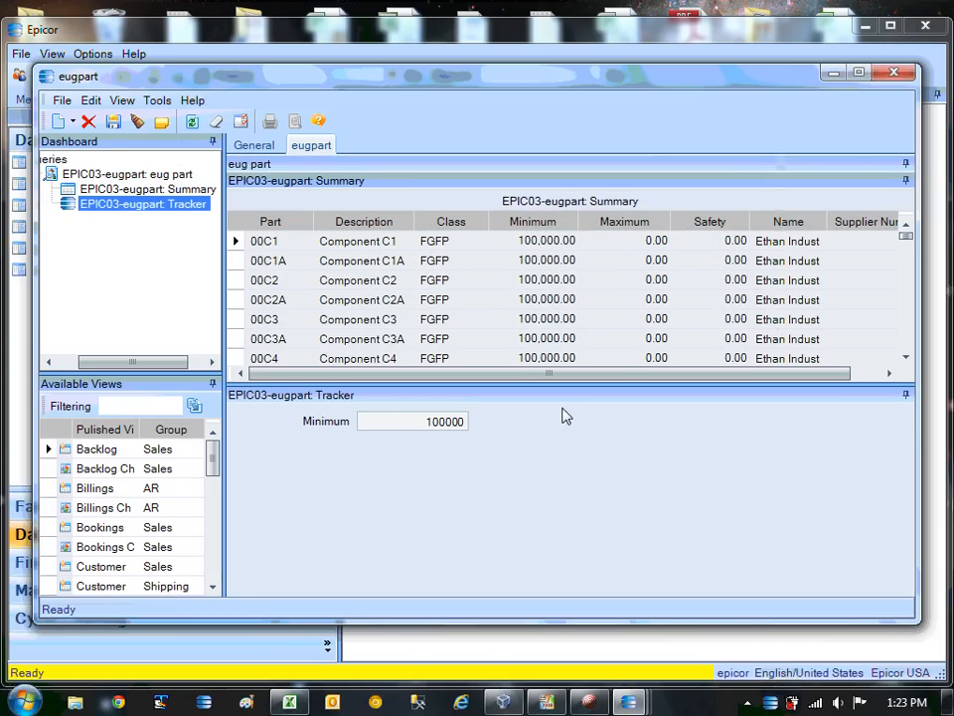
left_click_drag(410, 422, 661, 440)
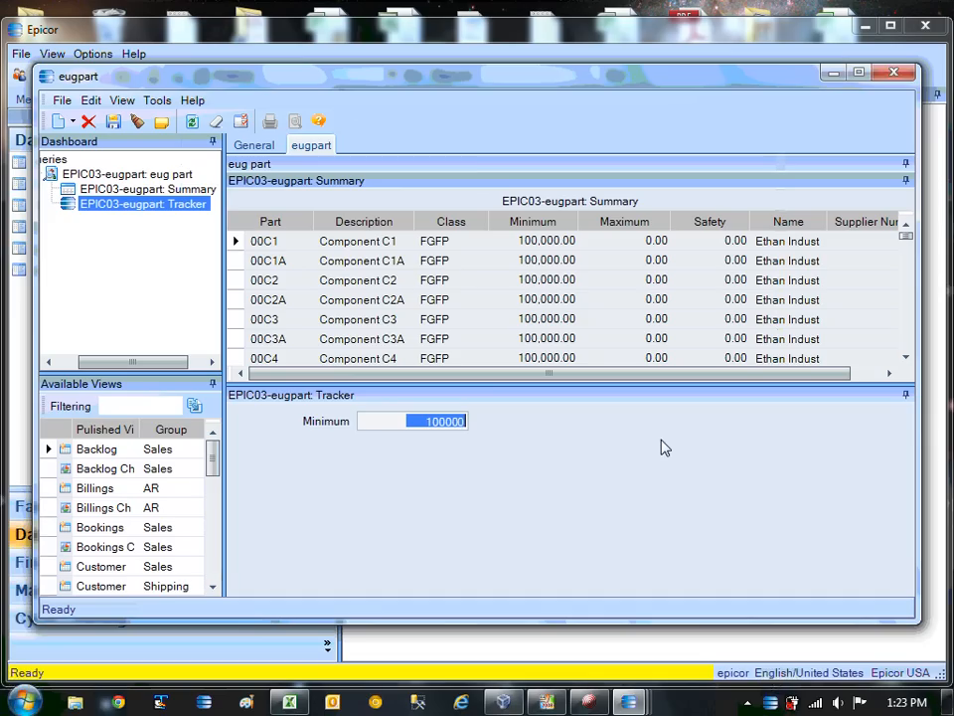
left_click(192, 121)
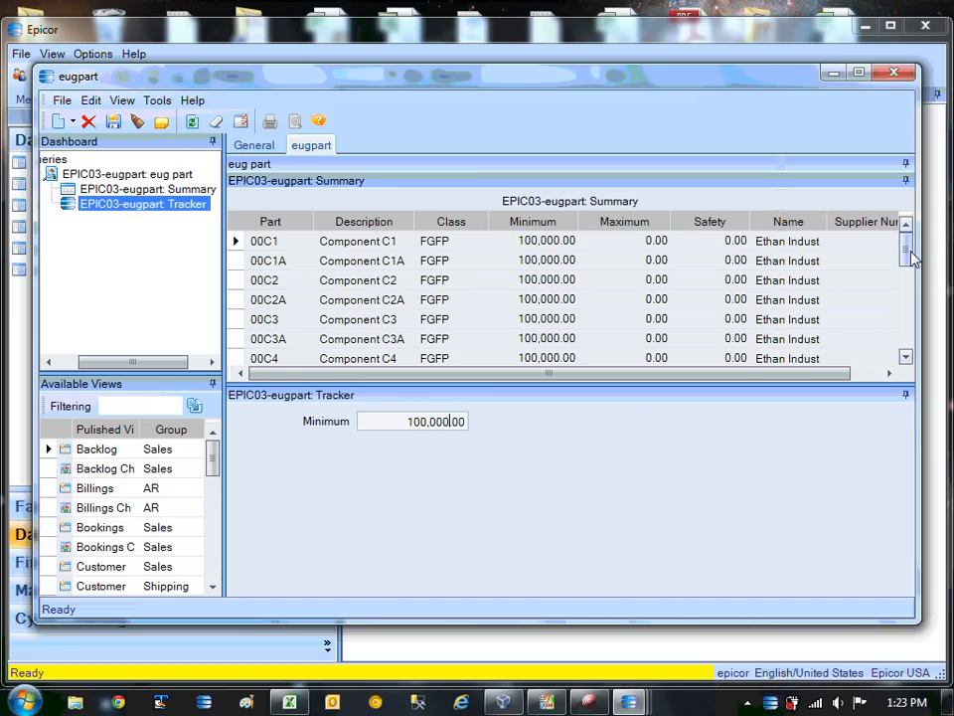
left_click_drag(911, 255, 906, 314)
scroll(906, 314, "up", 3)
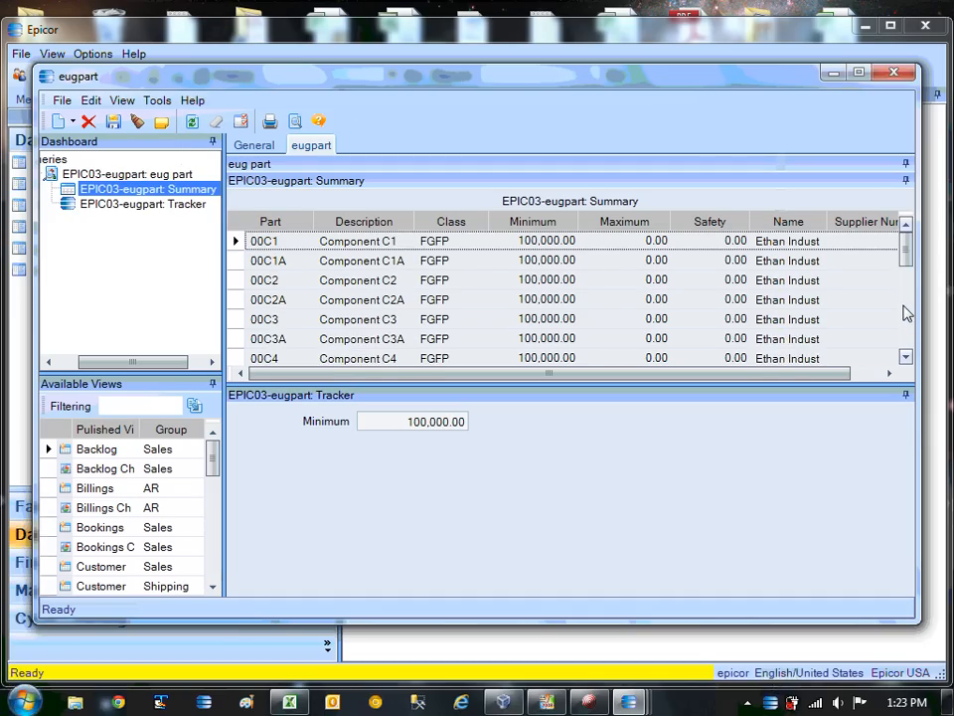
scroll(905, 315, "down", 4)
scroll(906, 314, "up", 4)
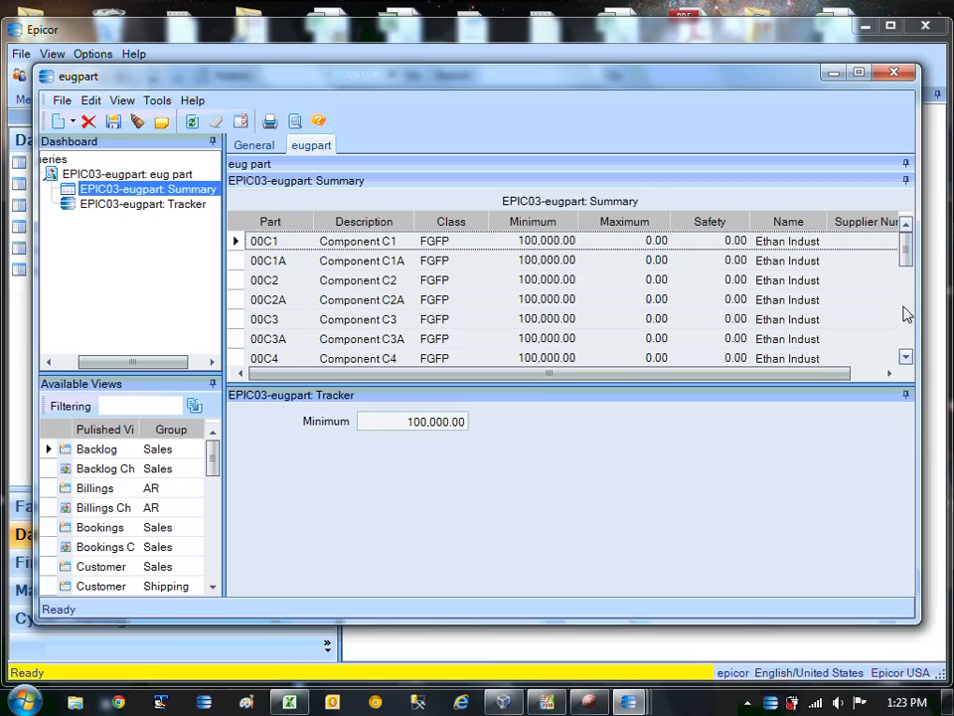
scroll(907, 314, "down", 1)
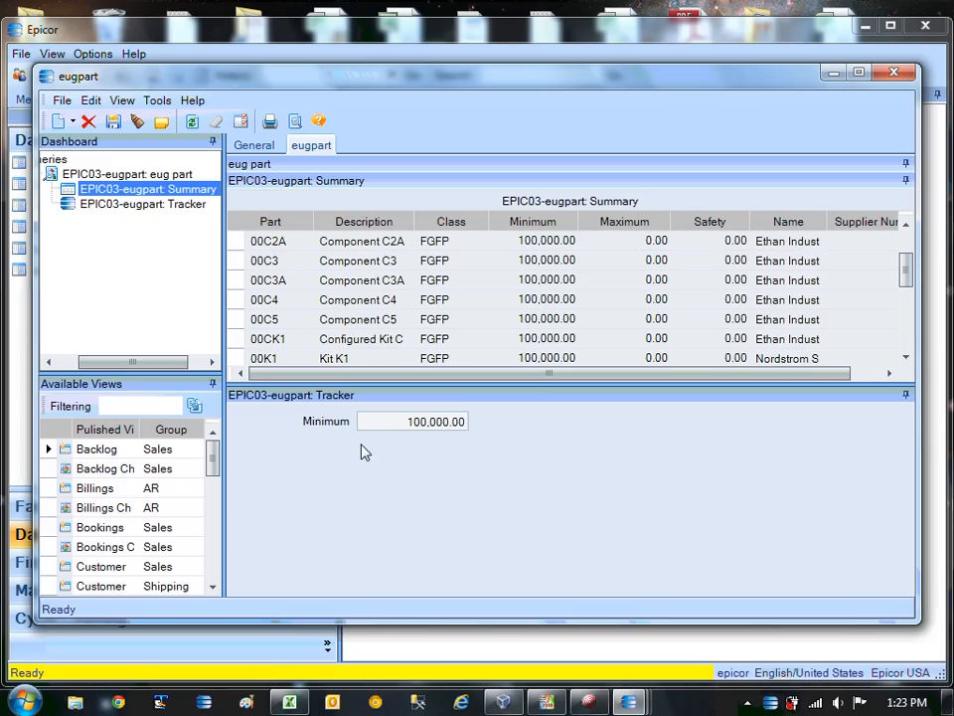
Step: Delete the Tracker Minimum value and refresh to reload parts without a Minimum filter
left_click(388, 423)
key("Delete")
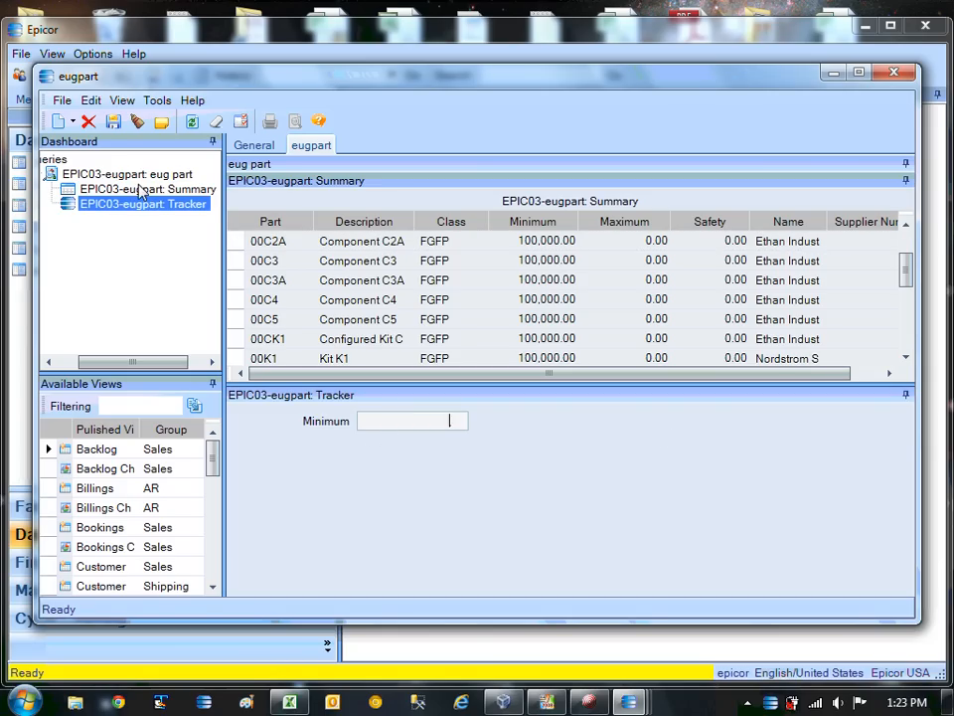
left_click(192, 122)
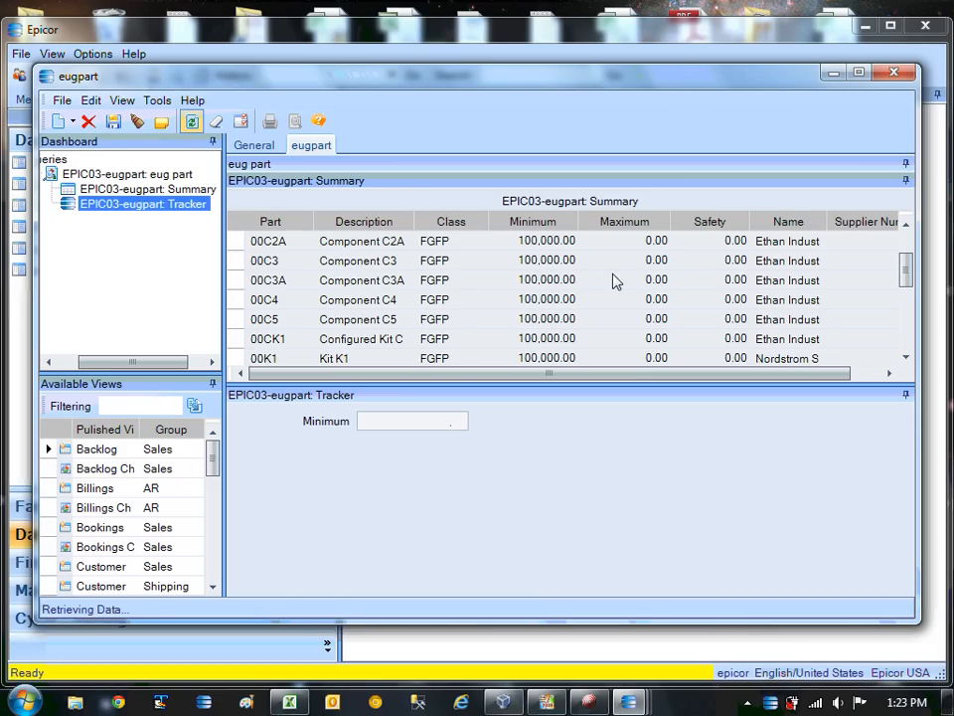
left_click_drag(905, 357, 905, 358)
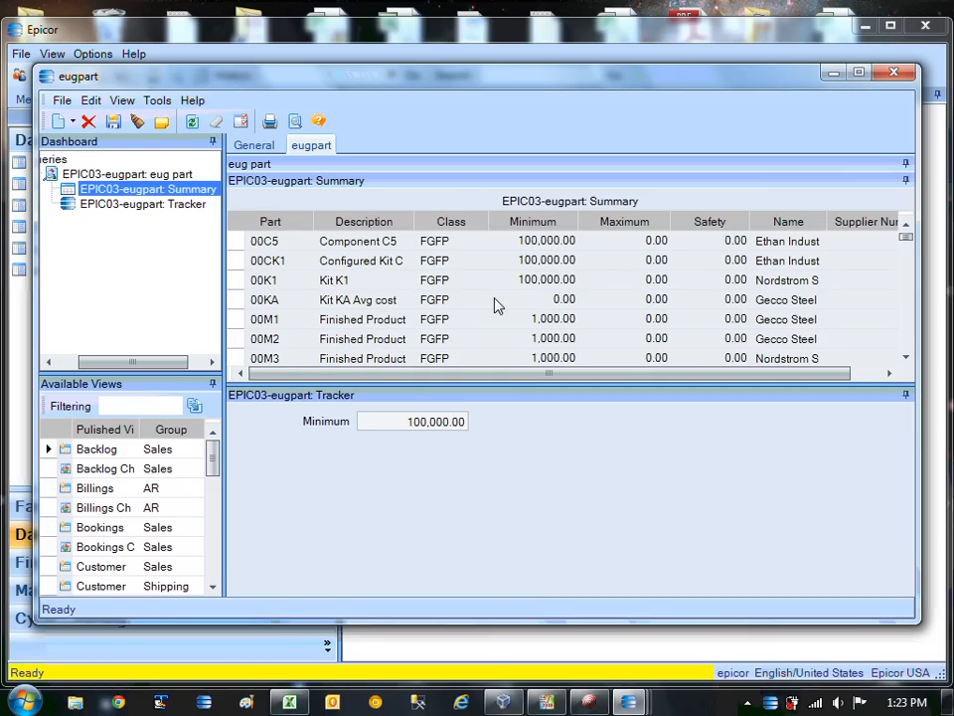
Step: Pick parts 00KA, 00K1, 00M1 and 00M3, ending with Minimum showing 1,000.00
left_click(527, 300)
left_click(535, 281)
left_click(538, 319)
left_click(538, 357)
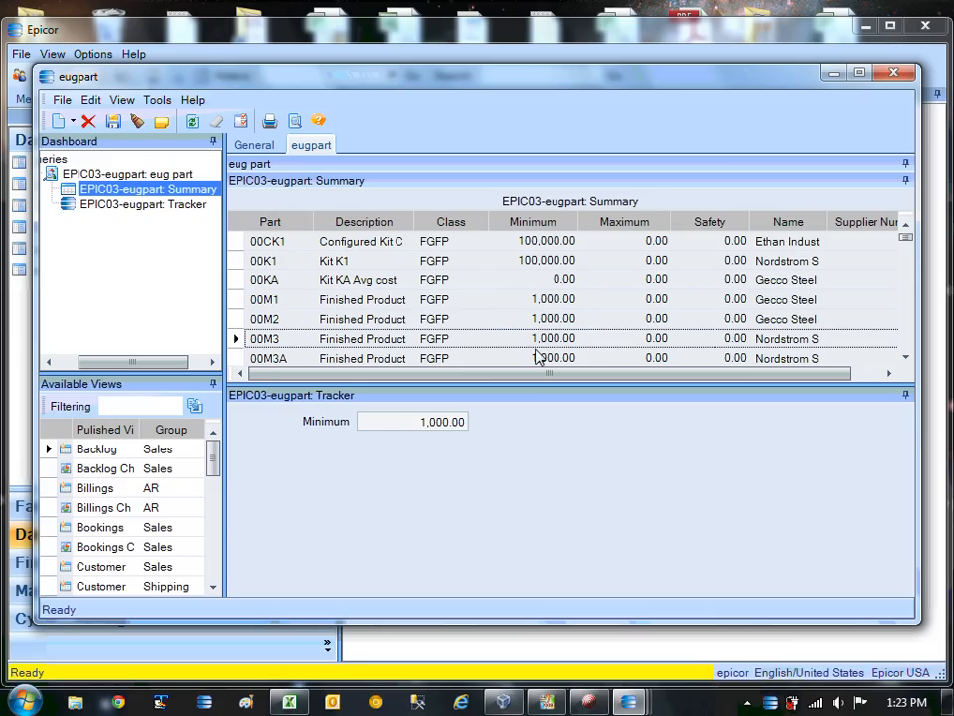
Step: Open the Summary grid's properties and close them without changes
right_click(114, 194)
left_click(162, 209)
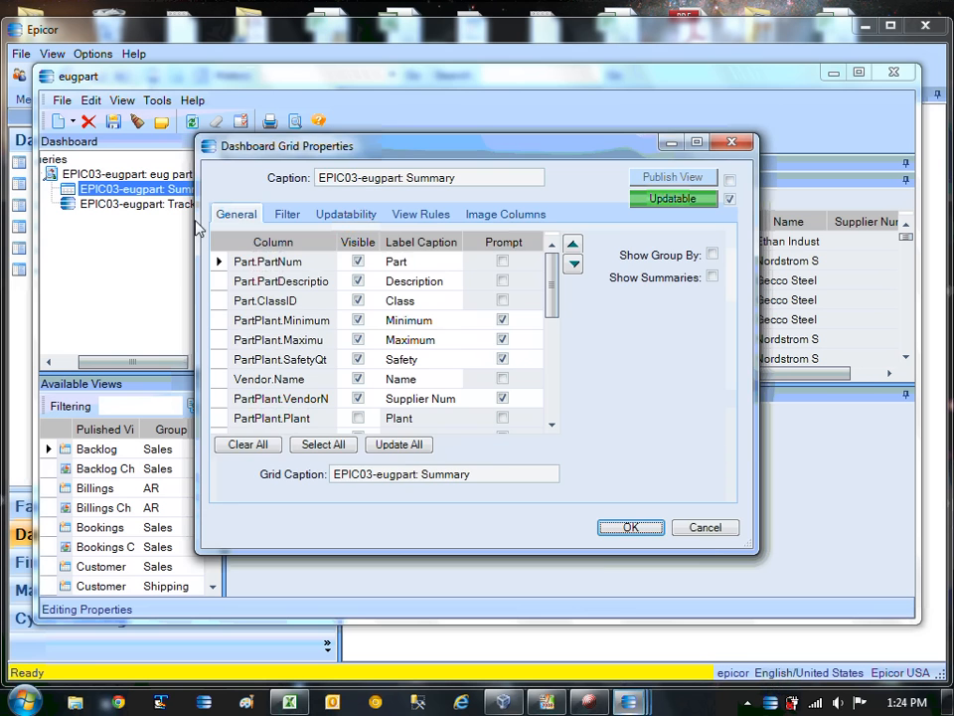
left_click(677, 521)
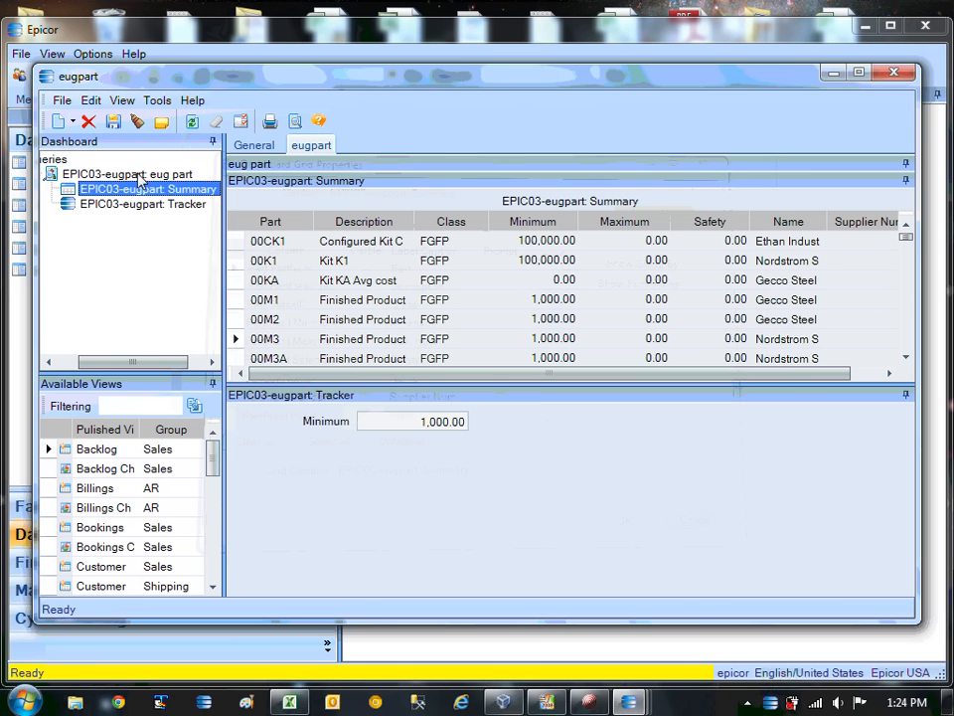
Step: Enable Input Prompts Only on the EPIC03-eugpart Tracker and make Minimum an Equals prompt
left_click(123, 205)
right_click(123, 205)
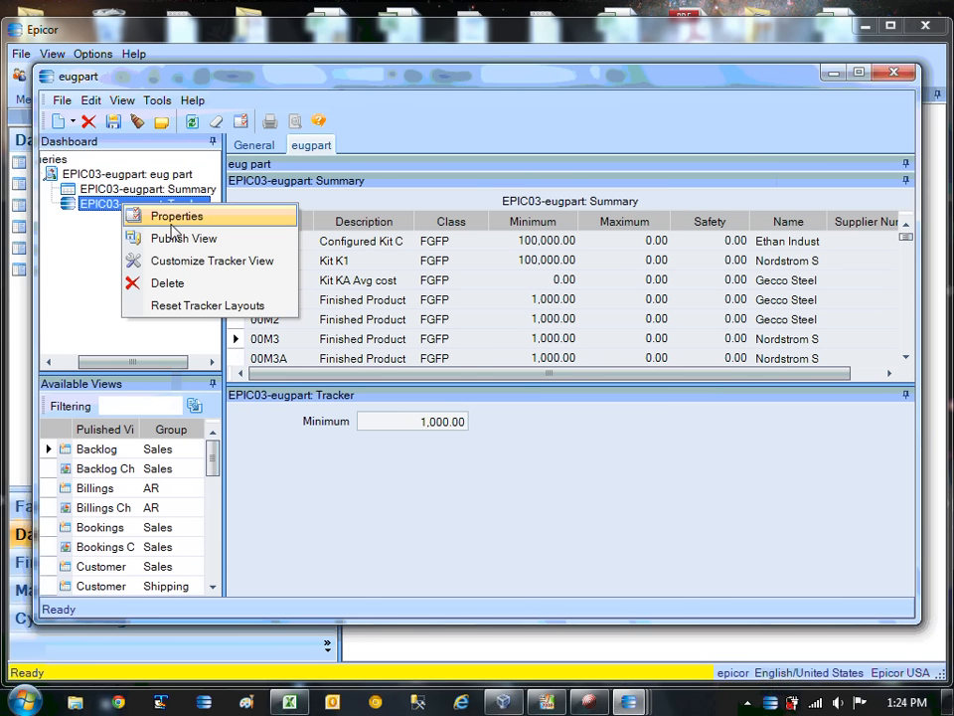
left_click(173, 221)
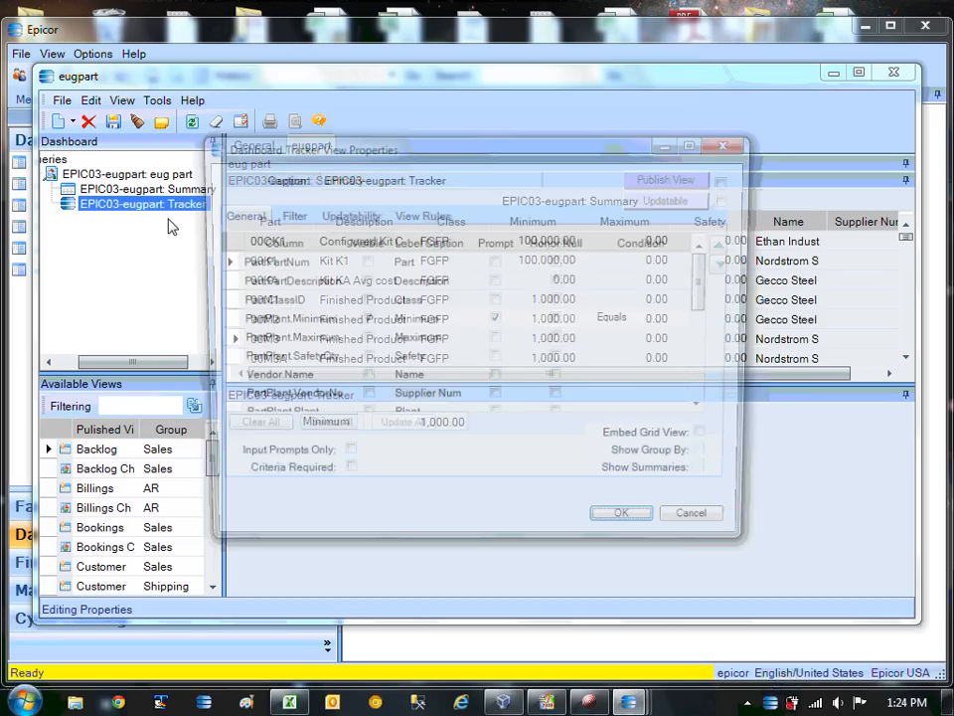
left_click(343, 459)
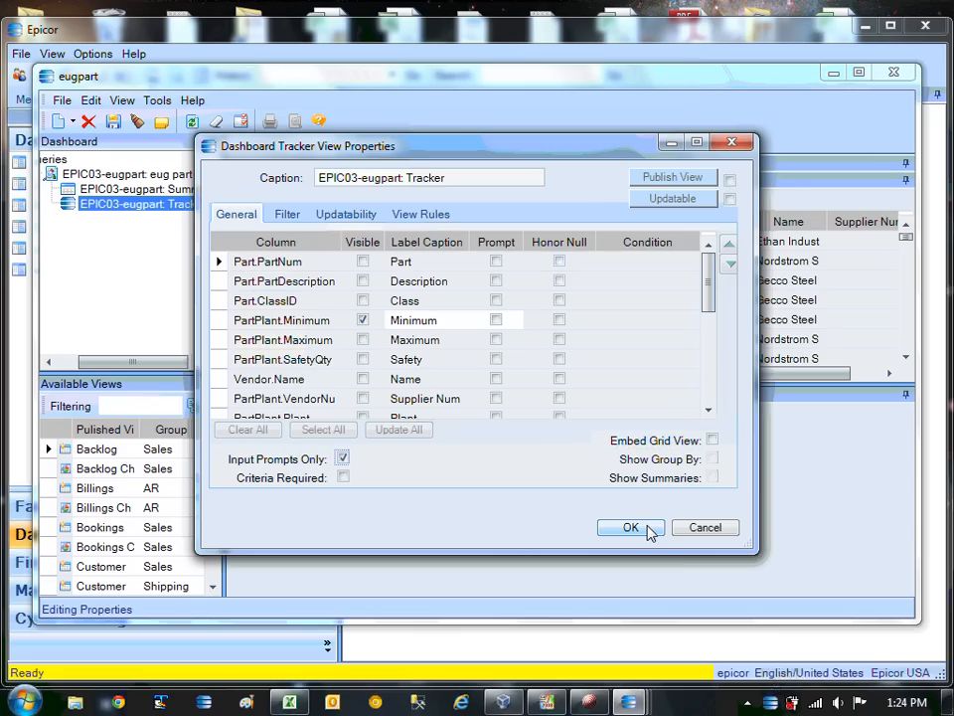
left_click(496, 319)
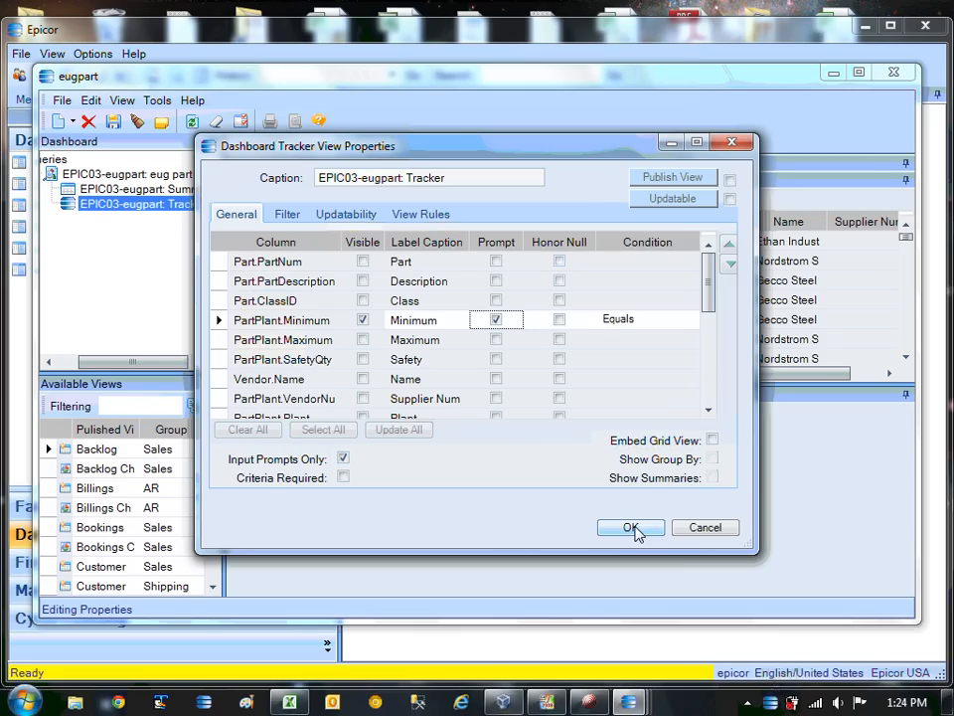
Step: Apply the Tracker settings, then clear the Minimum value and refresh to list all parts
left_click(633, 528)
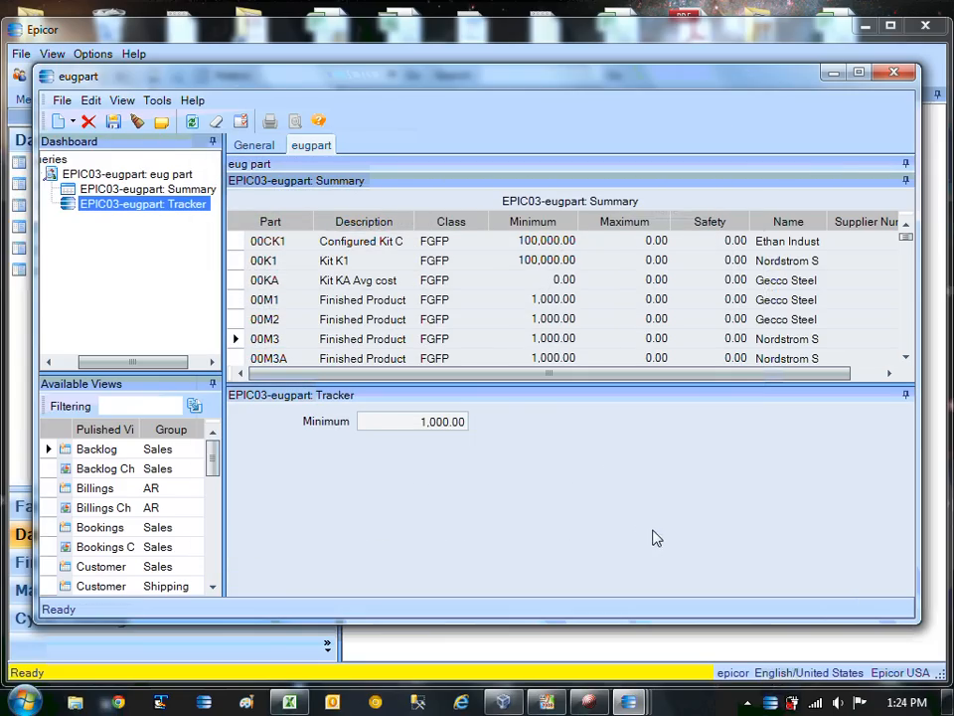
left_click(191, 124)
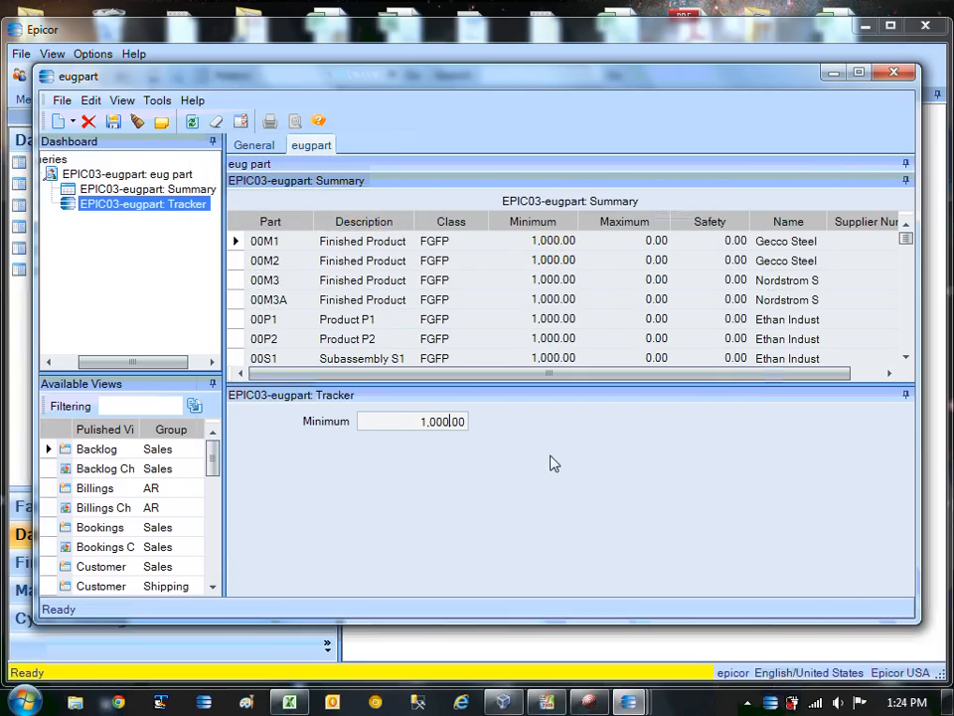
key("BackSpace")
left_click(190, 122)
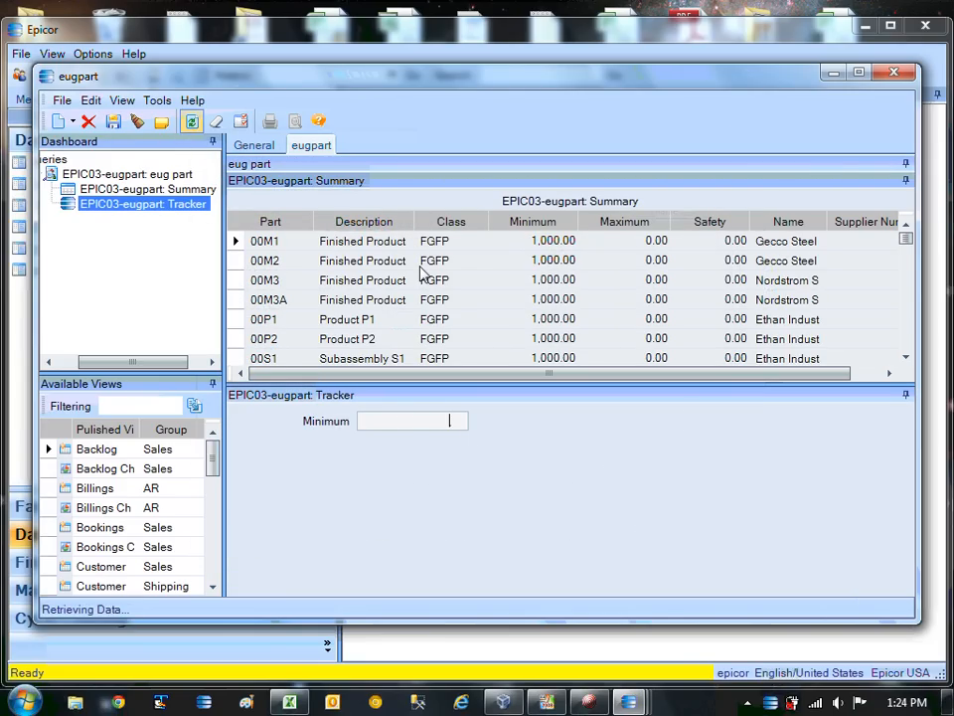
Step: Browse the Summary parts down to 00P3A with its 800.00 minimum
left_click(284, 260)
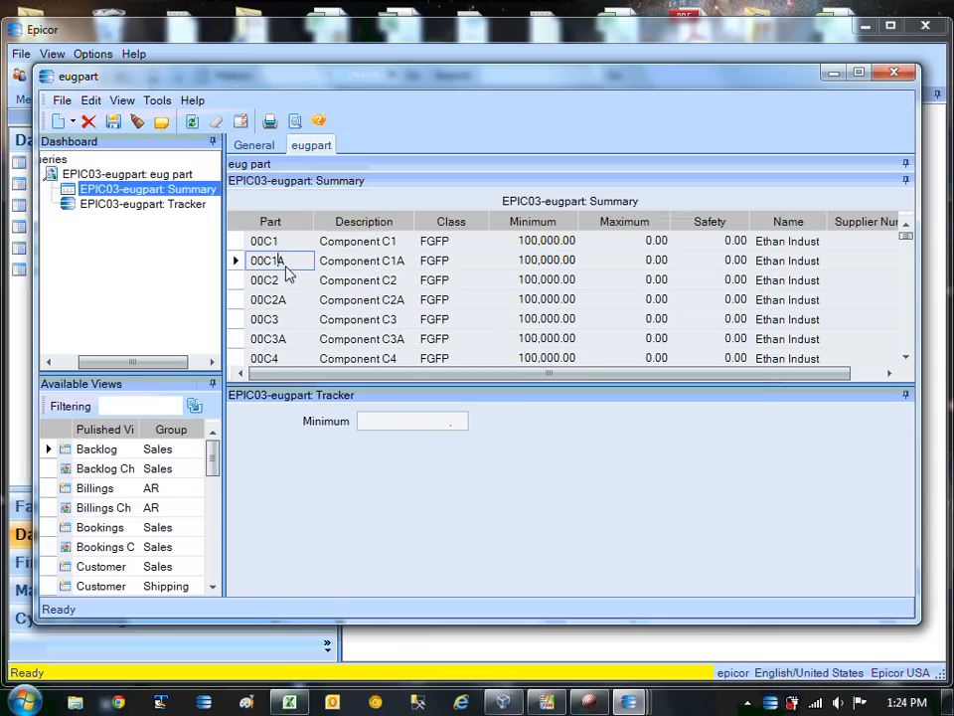
left_click(392, 280)
left_click(425, 338)
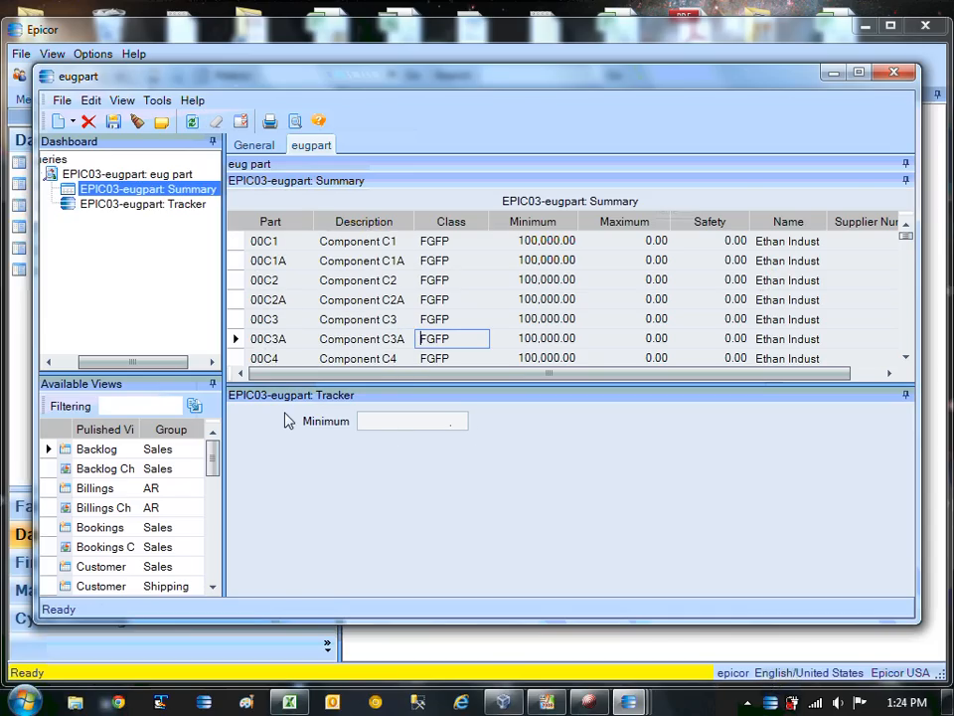
scroll(494, 325, "down", 5)
left_click(522, 319)
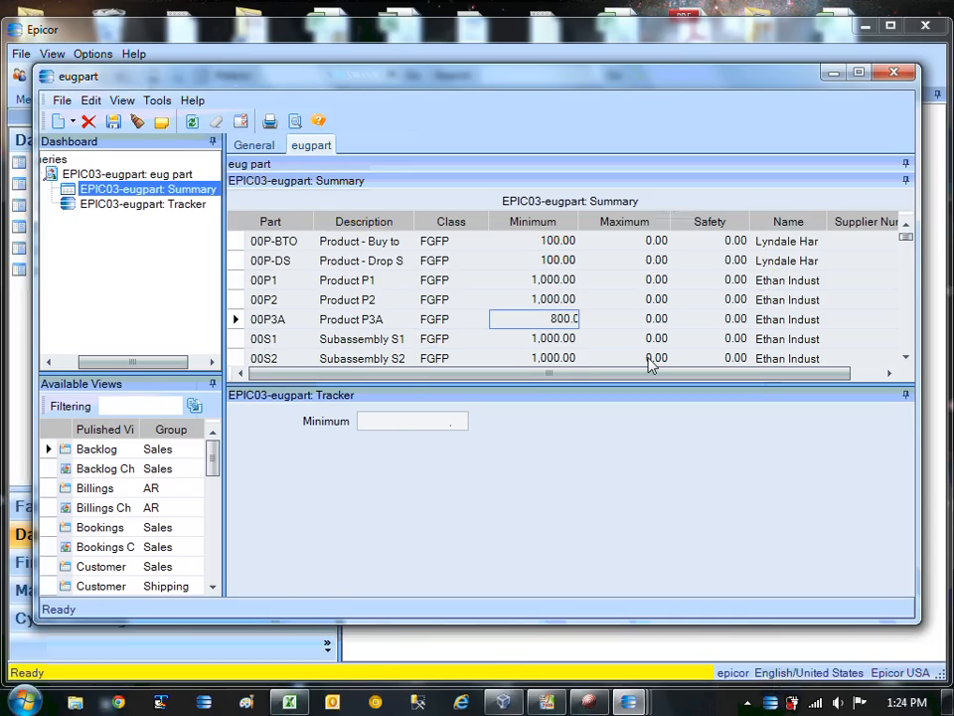
Step: Enter 800 as the Tracker Minimum and refresh, listing 800.00-minimum parts such as 0LC1
left_click(416, 433)
type("800")
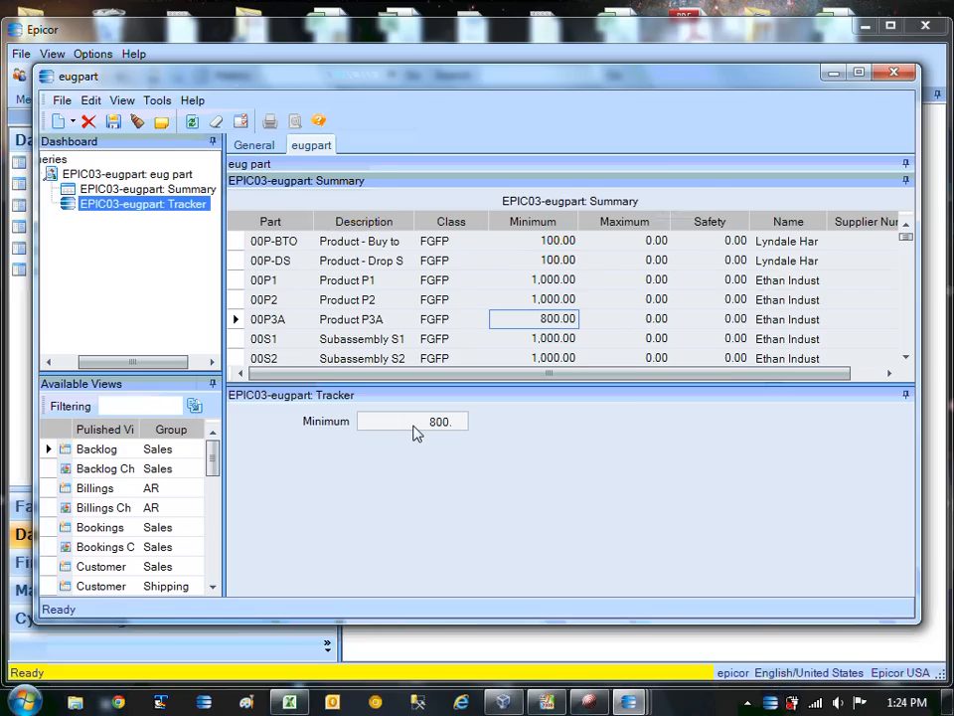
left_click(192, 121)
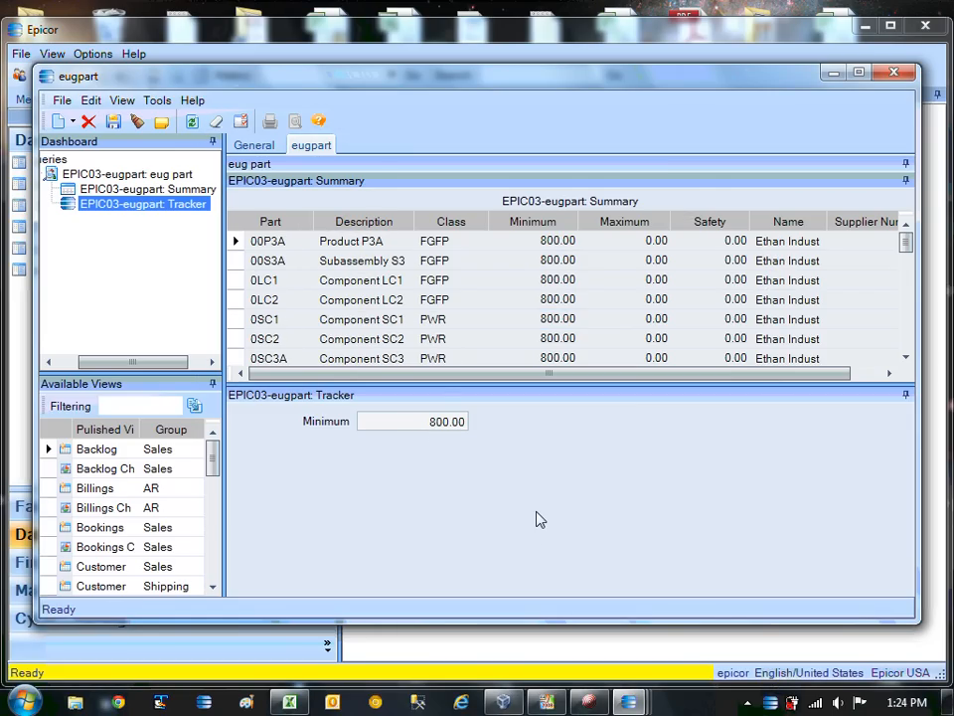
left_click(547, 281)
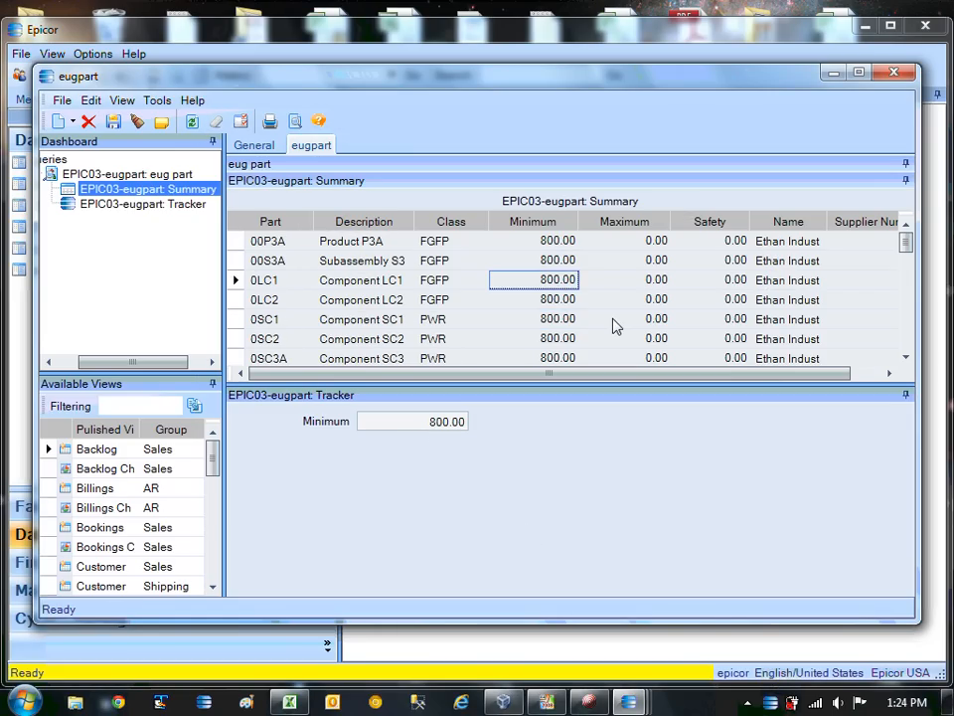
Step: Select the Tracker view panel on the eugpart dashboard
left_click(394, 423)
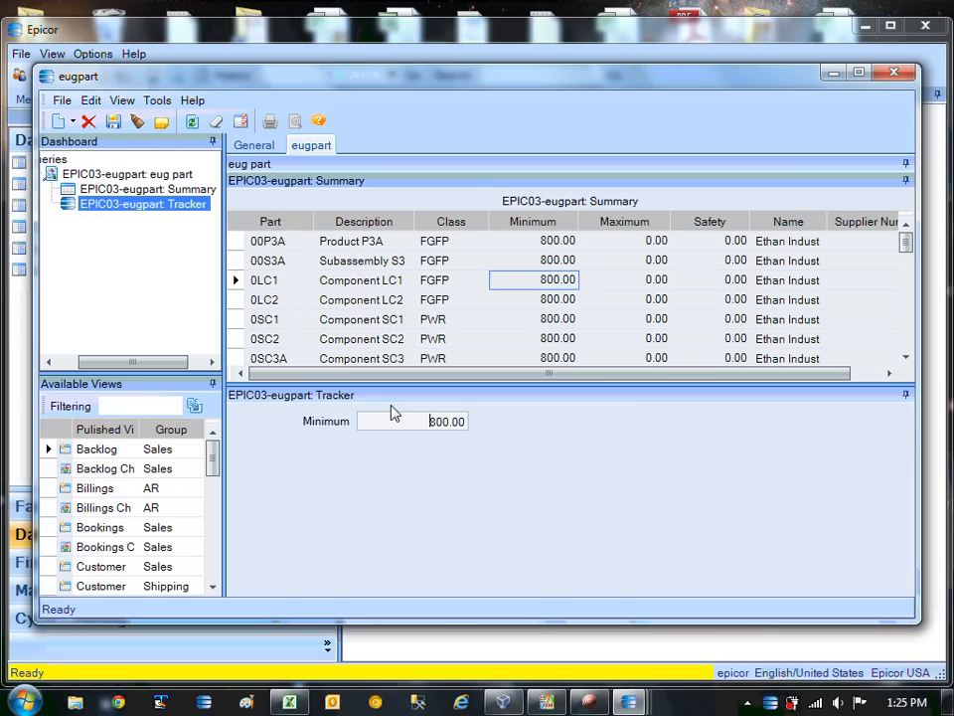
Step: Open the Tracker View Properties, review them, and close without changes
right_click(132, 205)
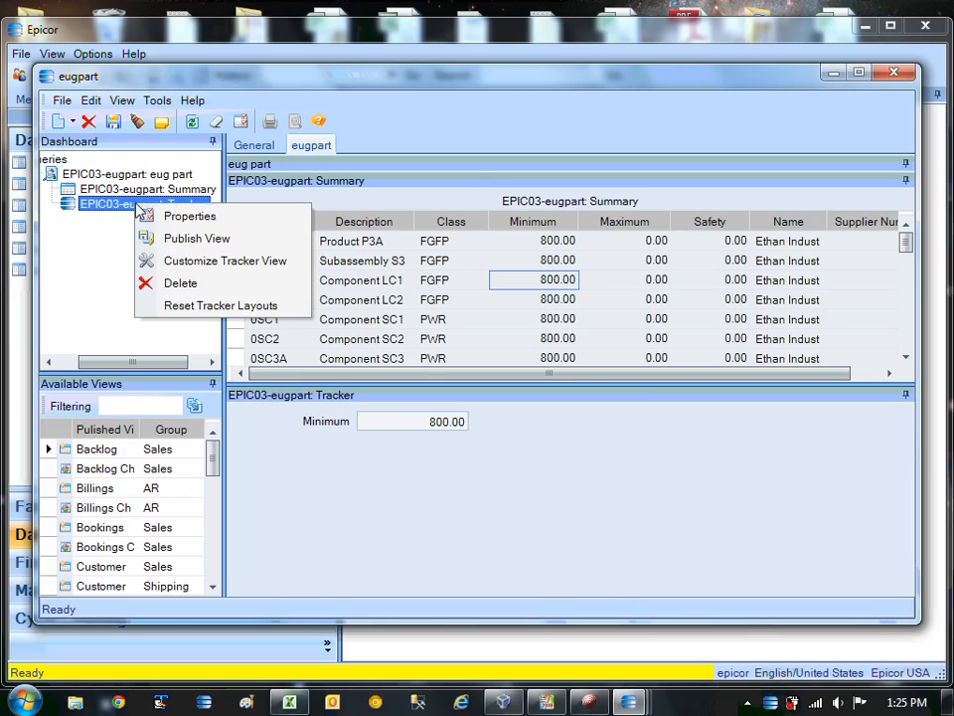
left_click(189, 216)
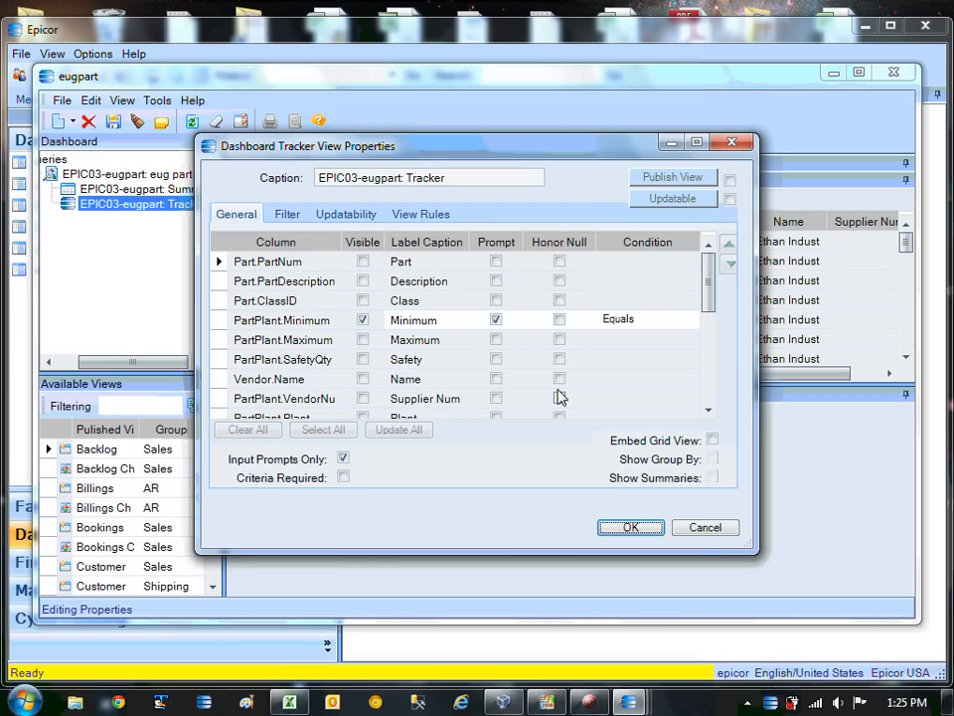
left_click(728, 528)
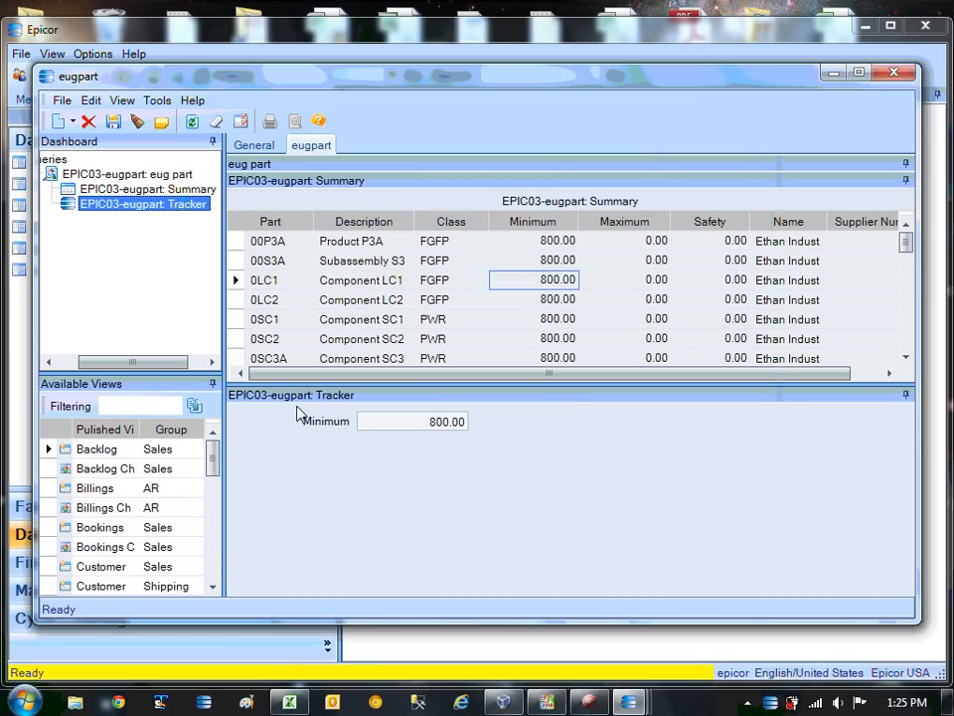
Step: Add a new Tracker view to the eugpart dashboard with every column hidden
left_click(89, 176)
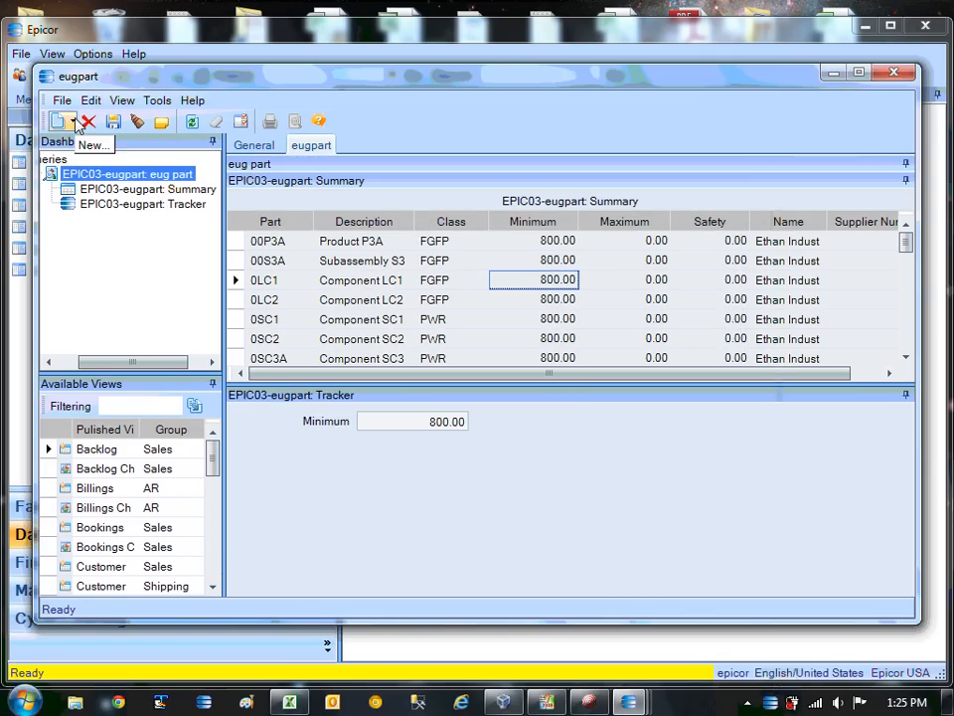
left_click(74, 121)
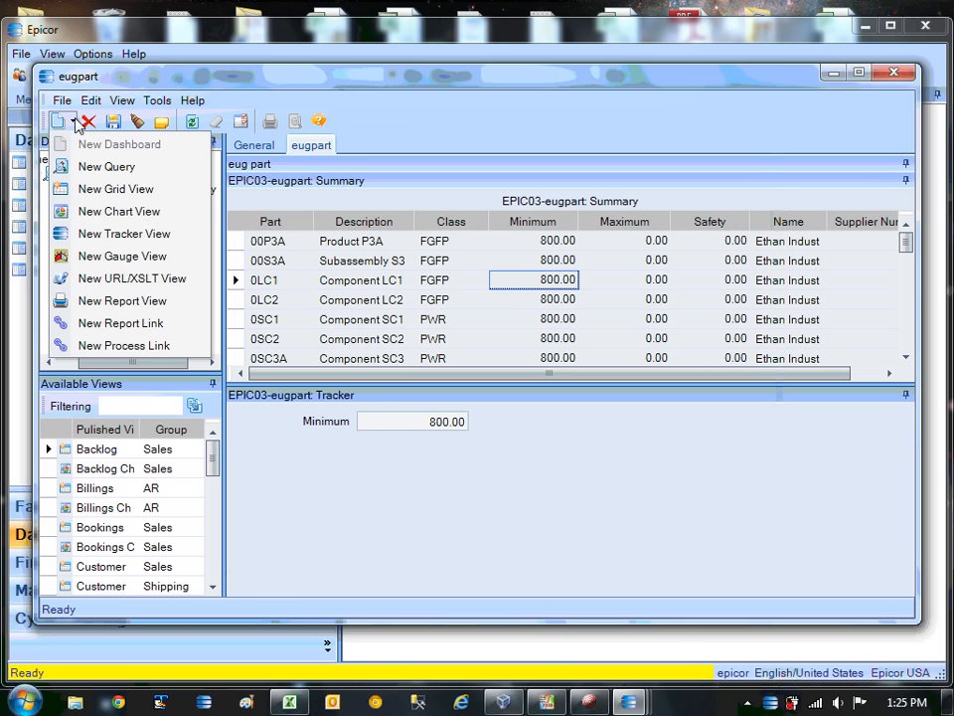
left_click(124, 234)
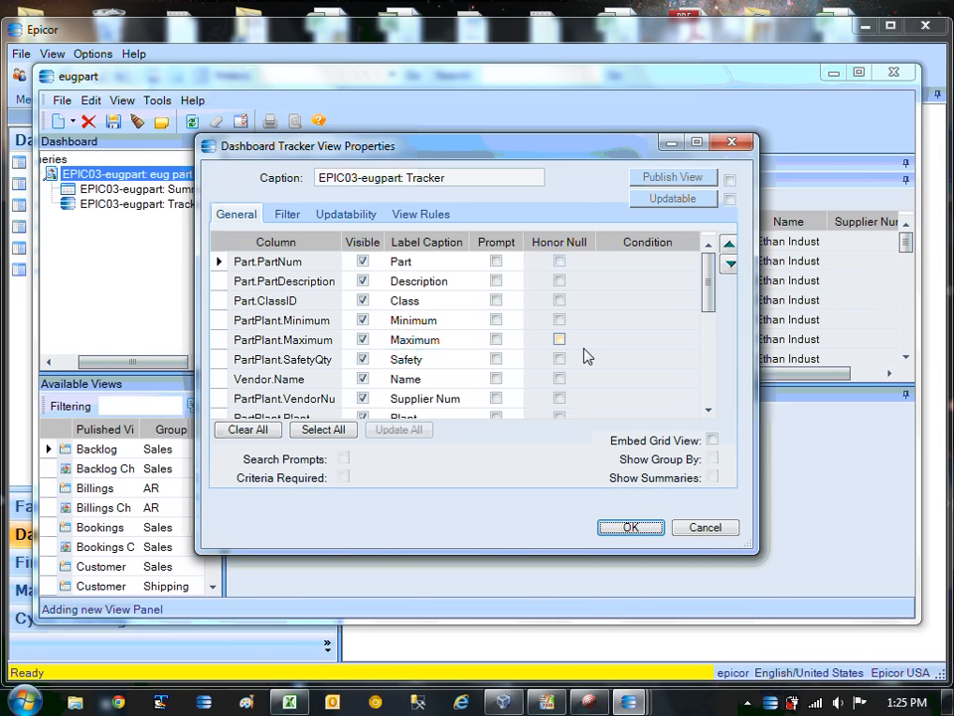
left_click(250, 430)
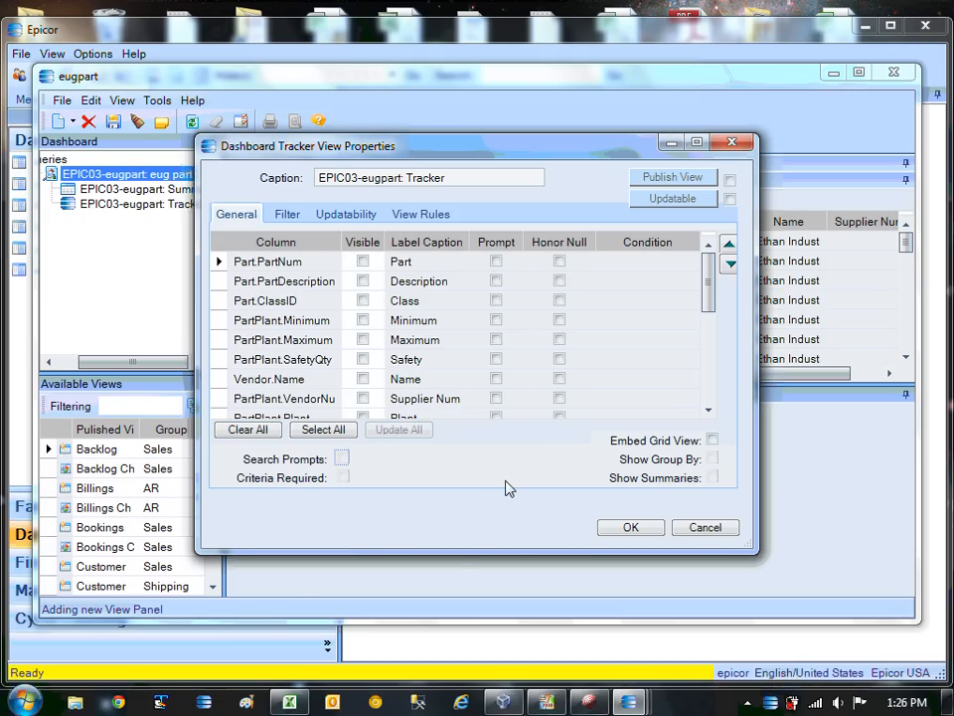
left_click(648, 529)
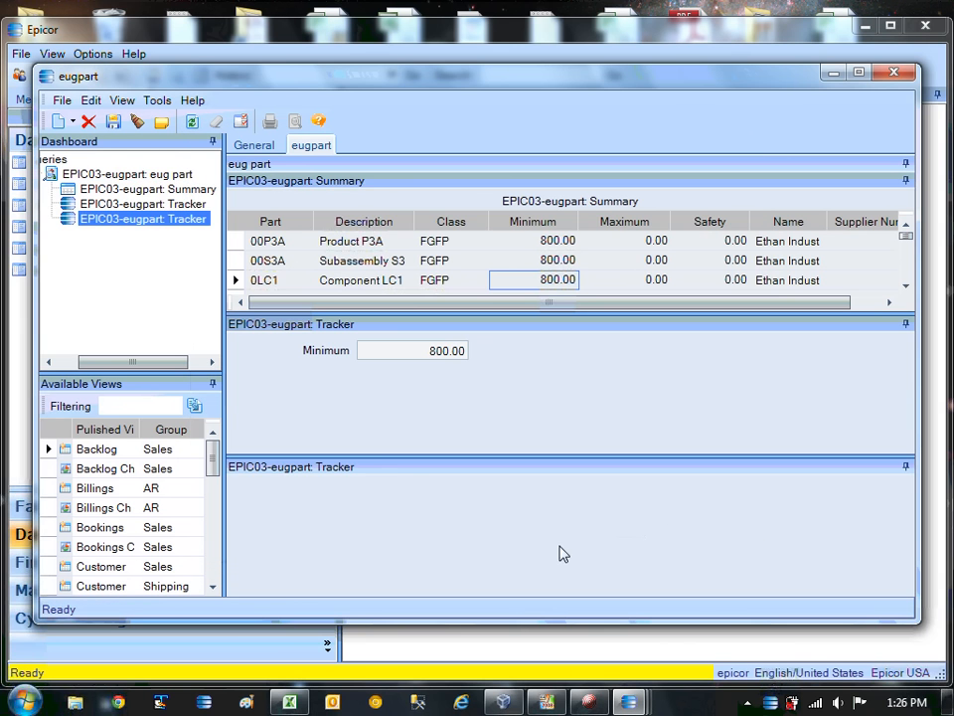
Step: Dock the new Tracker as a tab beside the first and open Customize Tracker View
left_click_drag(405, 464, 432, 330)
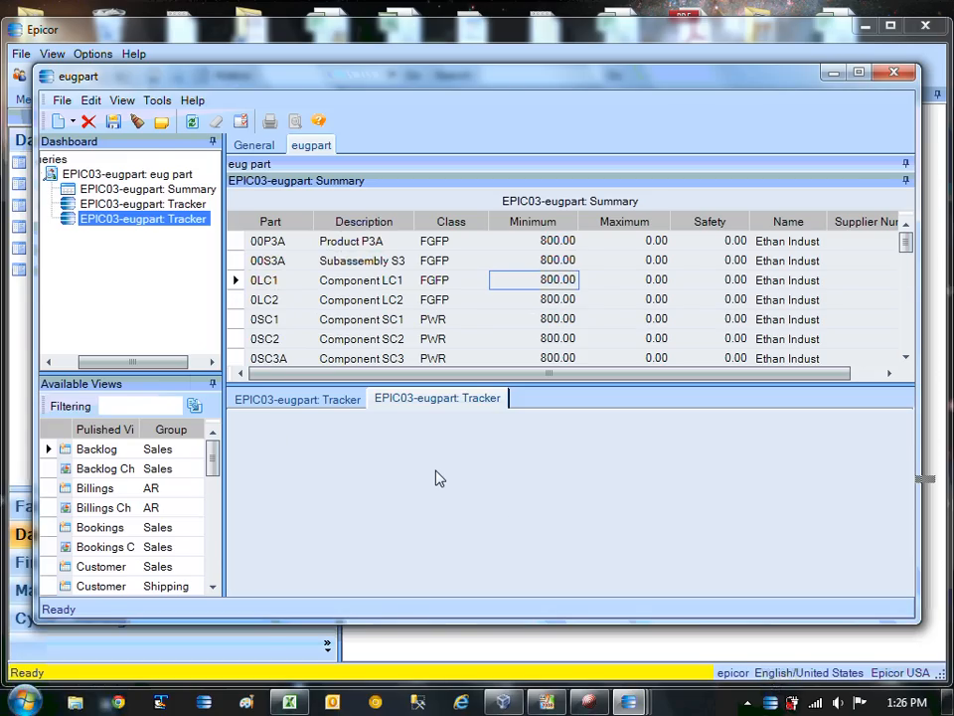
right_click(337, 468)
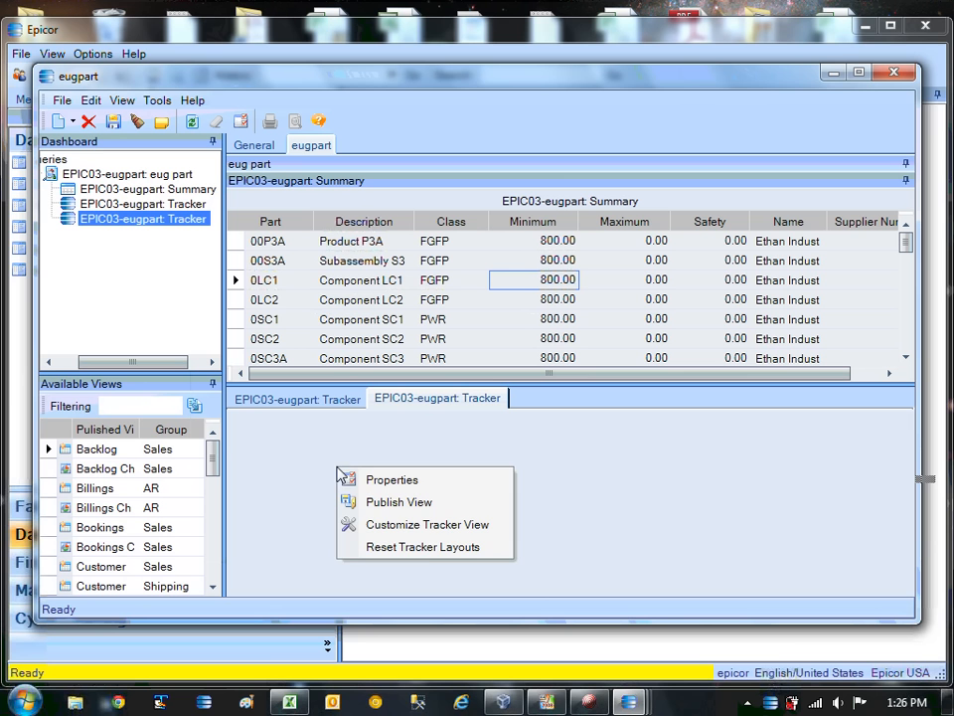
left_click(415, 528)
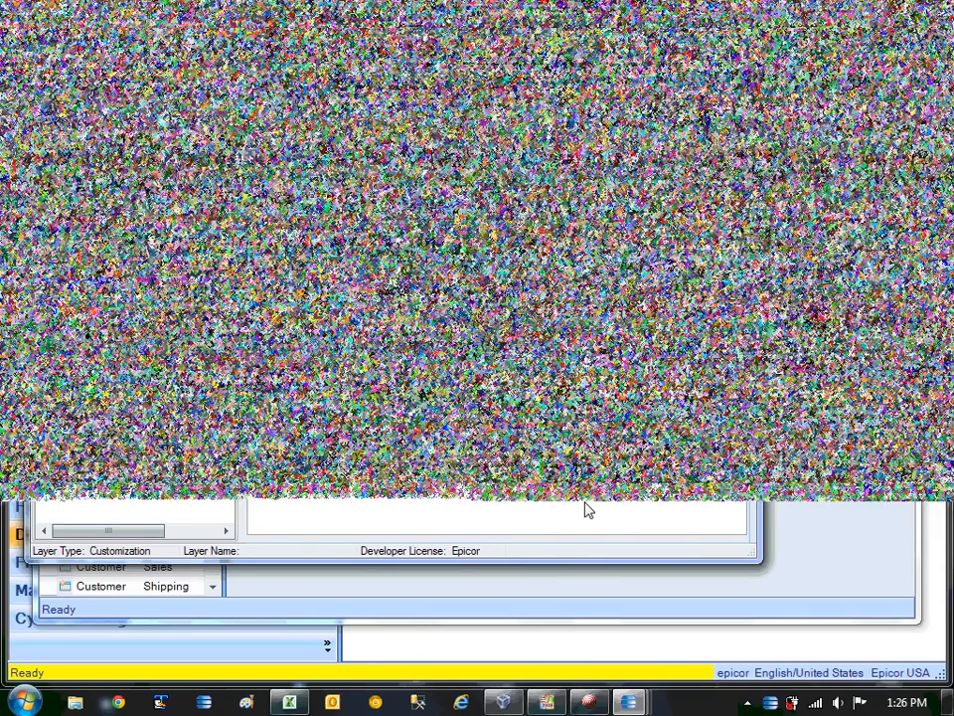
left_click_drag(409, 34, 742, 164)
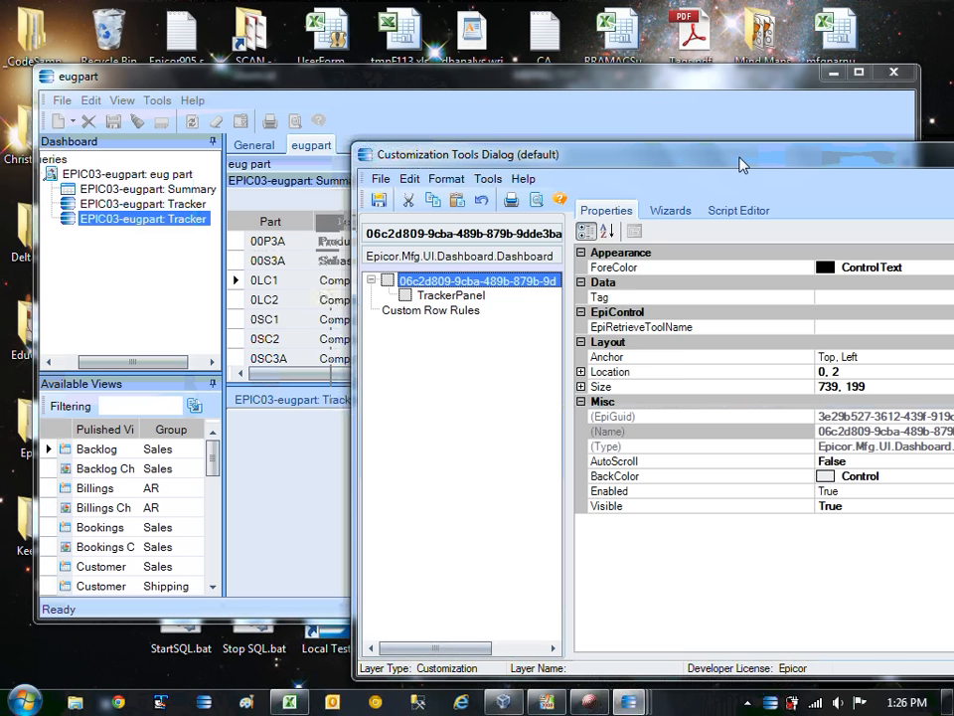
Step: Open the ToolBox and draw epiLabel1 with epiTextBox1 beside it on the tracker
left_click(523, 179)
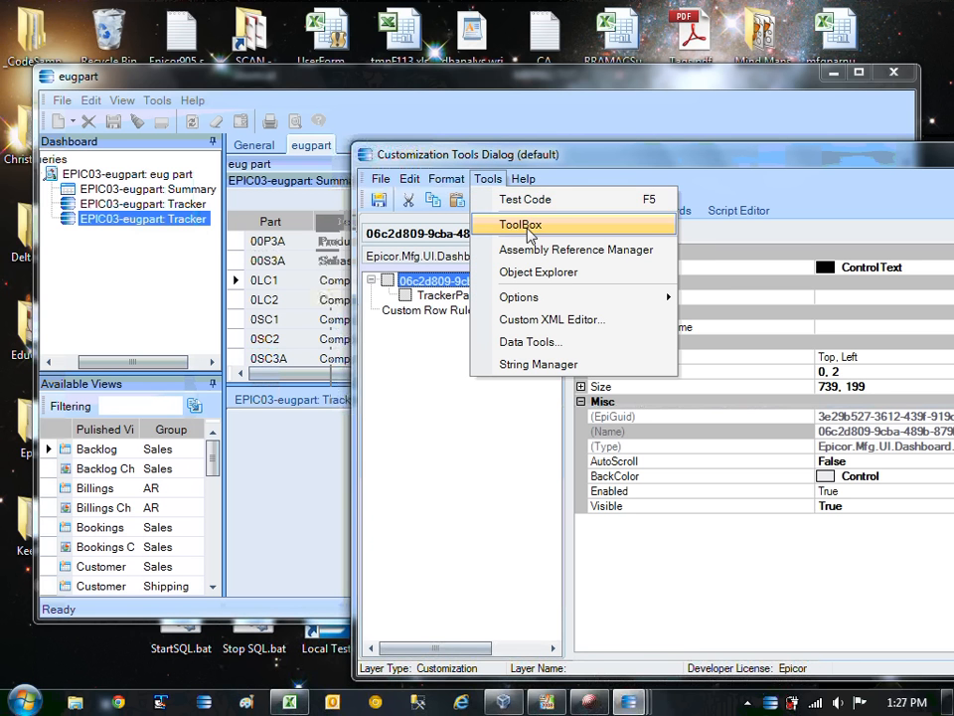
left_click(520, 223)
left_click_drag(674, 164, 836, 152)
left_click(81, 111)
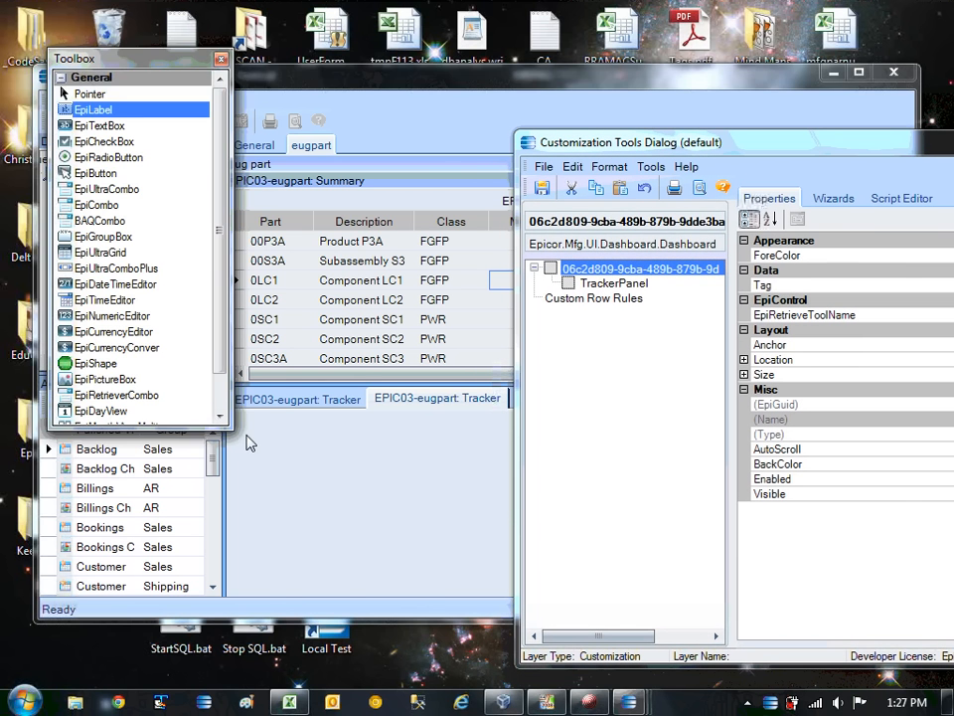
mouse_move(251, 440)
left_mouse_down()
mouse_move(362, 459)
mouse_move(355, 462)
left_mouse_up()
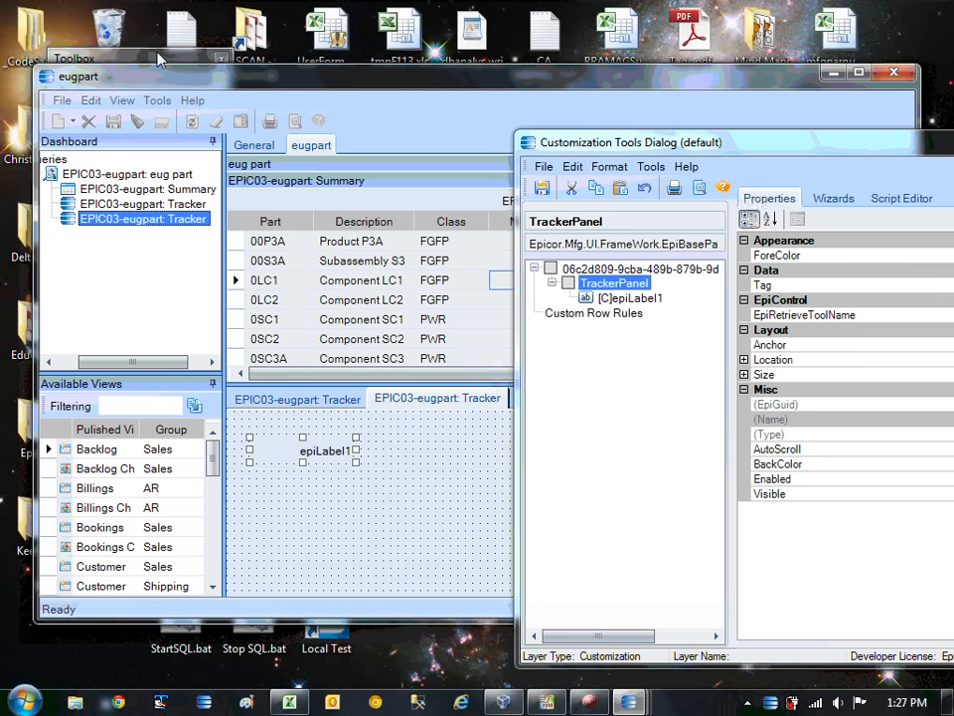
left_click_drag(158, 59, 126, 36)
left_click(70, 103)
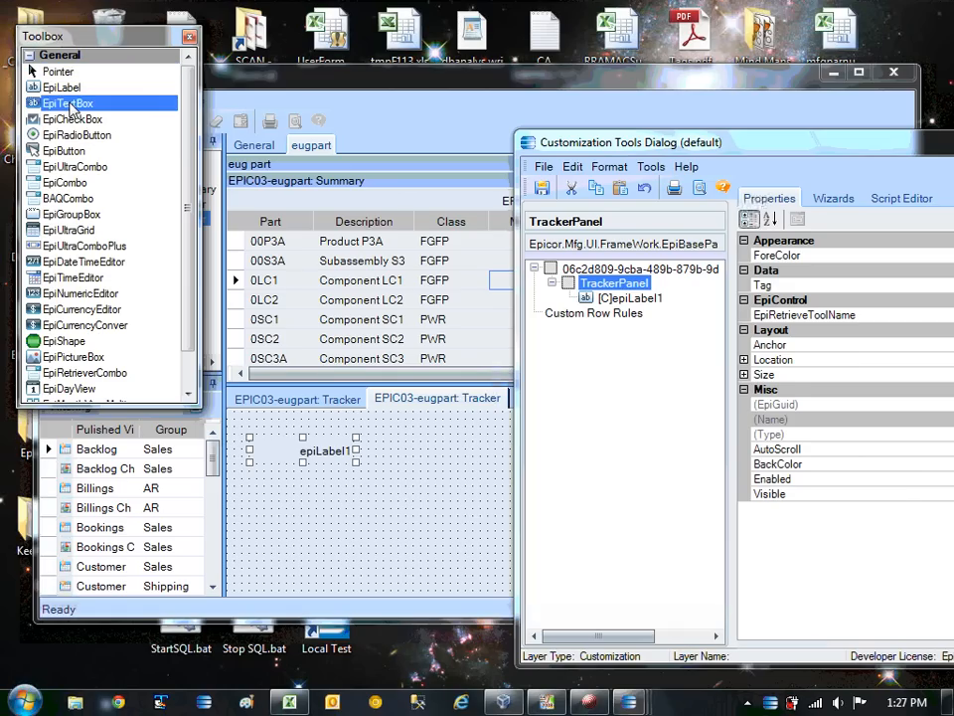
left_click_drag(383, 444, 478, 461)
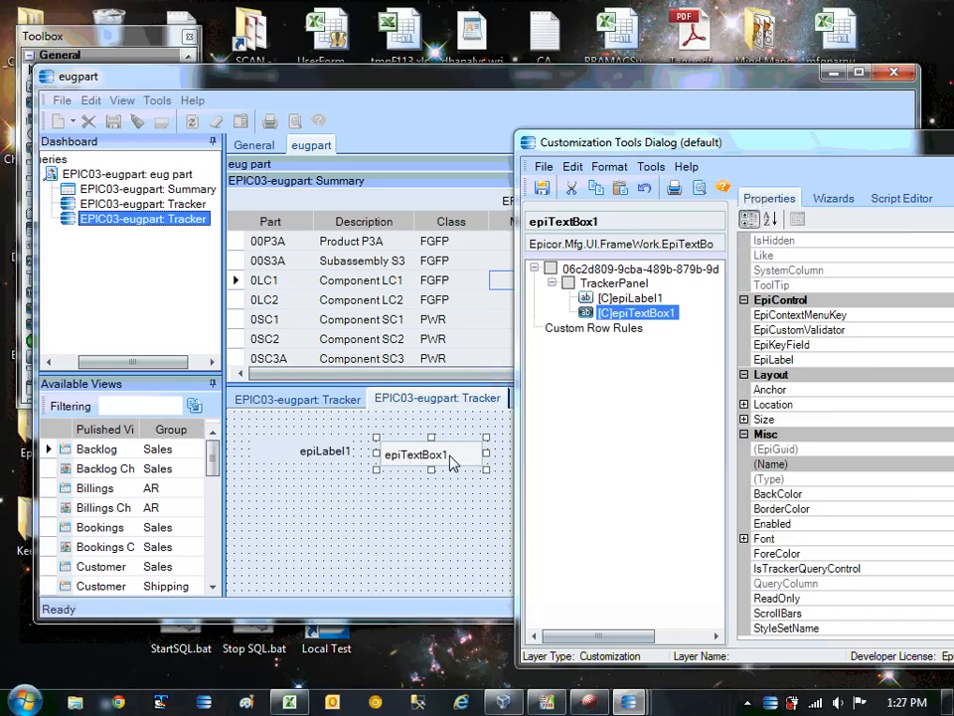
Step: Add epiLabel2 and epiTextBox2 to the right of the first text box
left_click(89, 47)
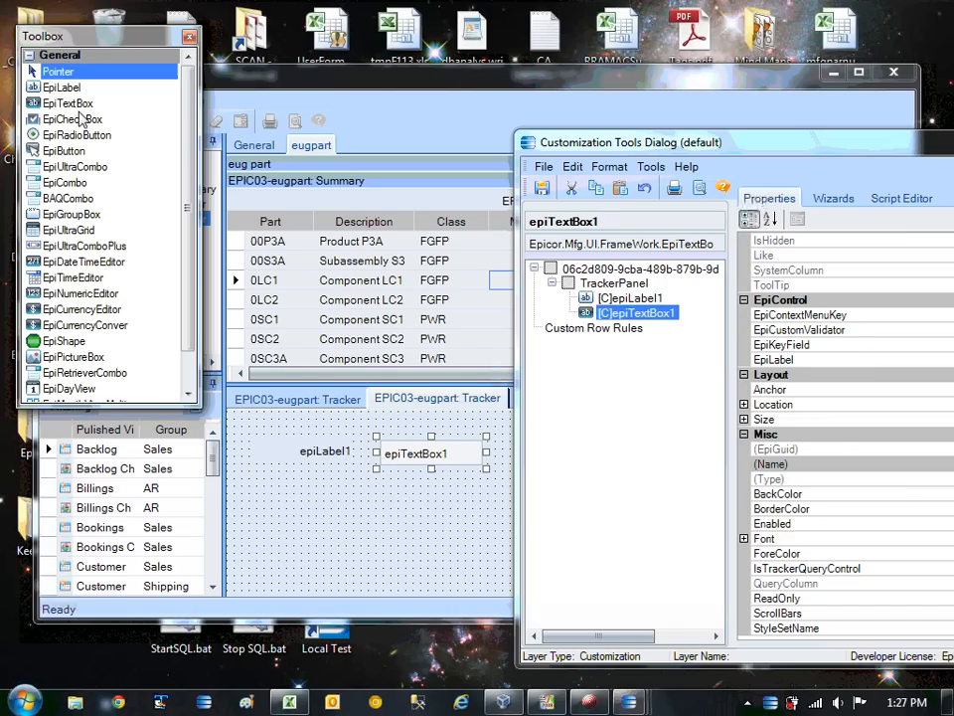
left_click(62, 88)
left_click(265, 469)
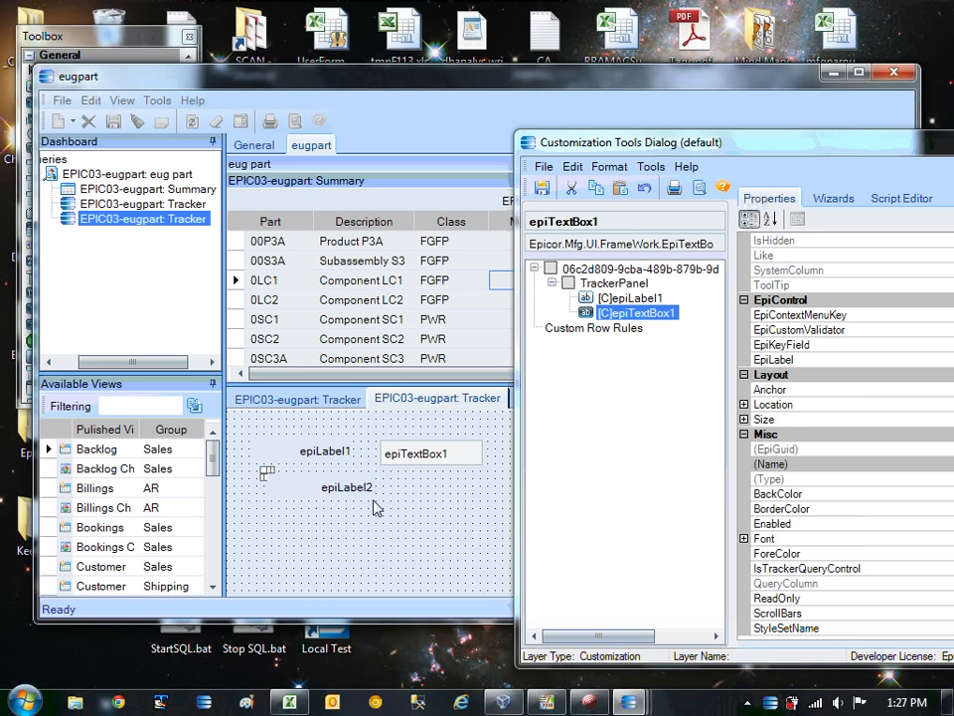
left_click_drag(318, 494, 544, 465)
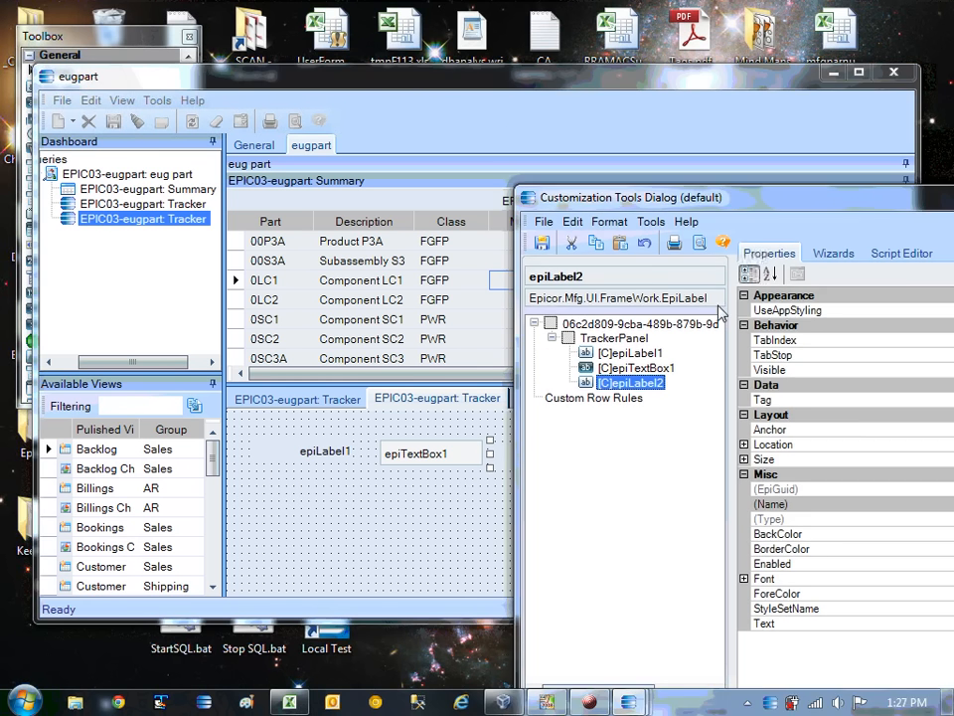
left_click_drag(729, 142, 522, 540)
left_click(76, 45)
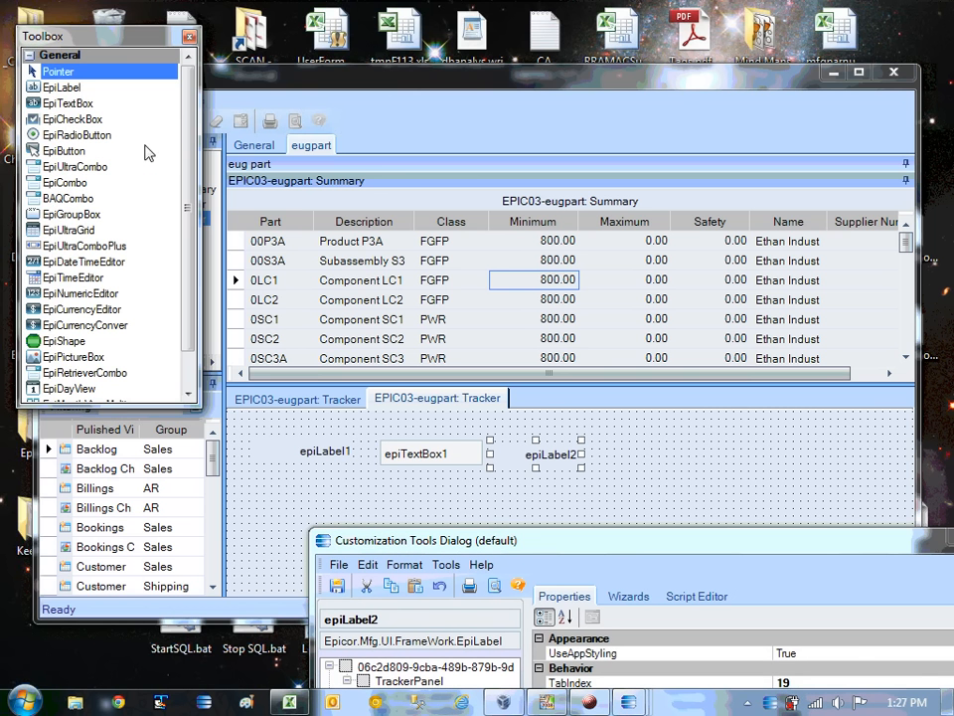
left_click(68, 104)
mouse_move(602, 442)
left_mouse_down()
mouse_move(717, 480)
mouse_move(733, 468)
left_mouse_up()
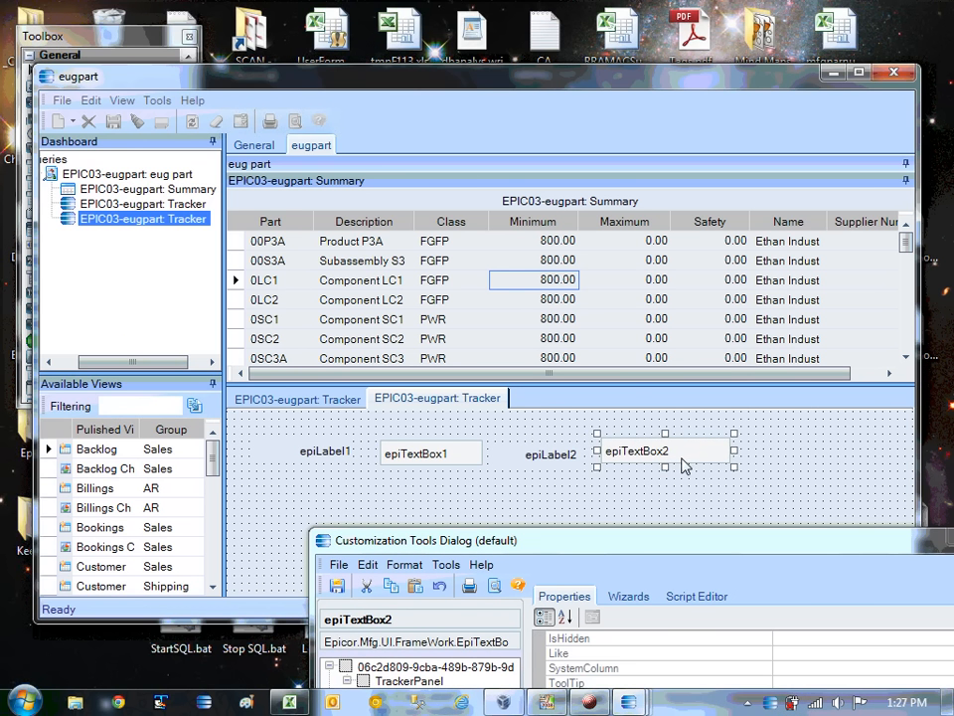
left_click(328, 452)
left_click_drag(527, 533, 356, 138)
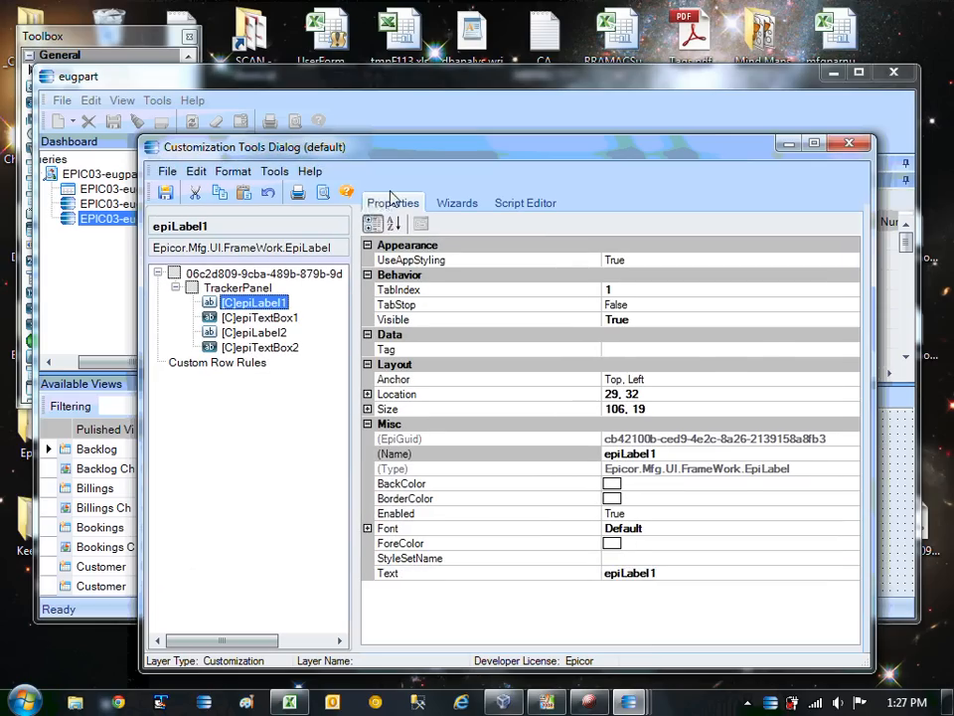
Step: Caption epiLabel1 'Min From' and epiLabel2 'to'
left_click(702, 573)
type("M")
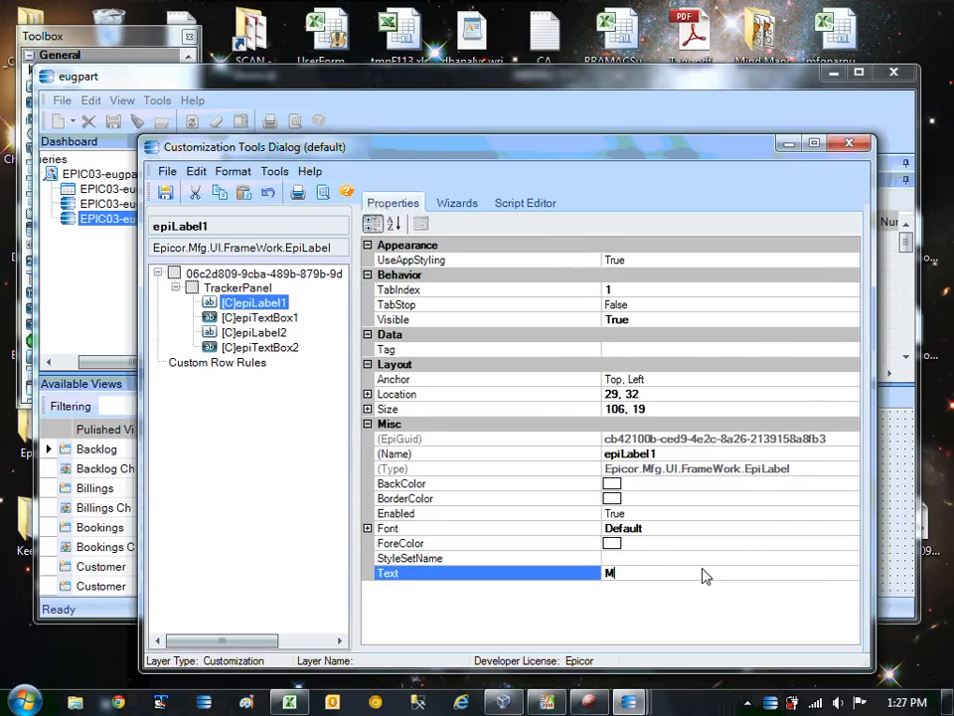
type("in From:")
left_click_drag(635, 149, 624, 688)
left_click(557, 459)
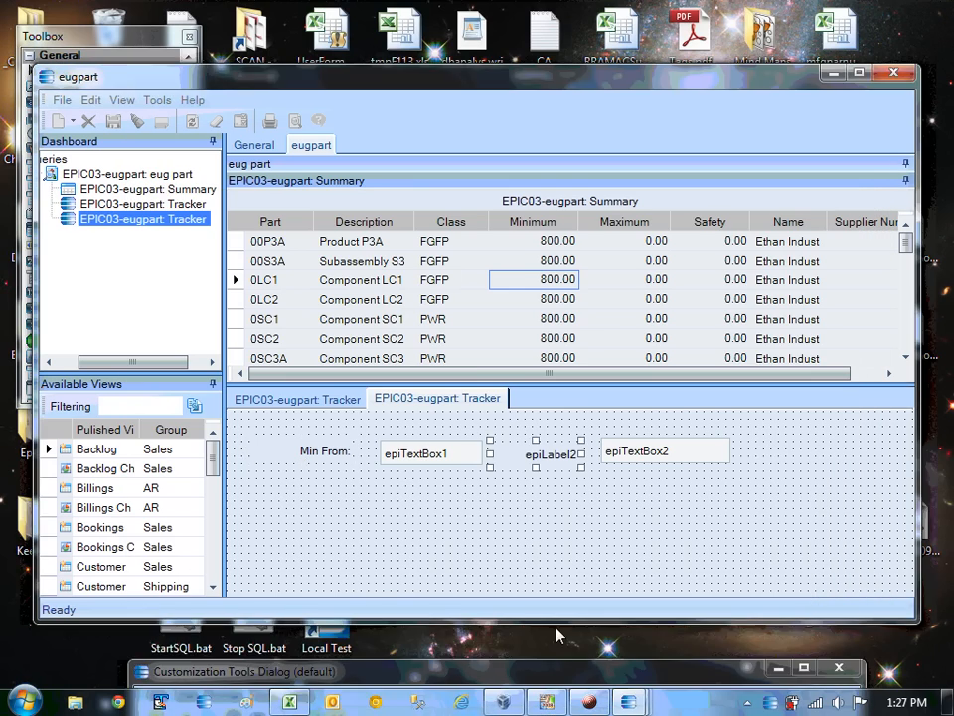
left_click_drag(560, 673, 465, 92)
left_click(592, 516)
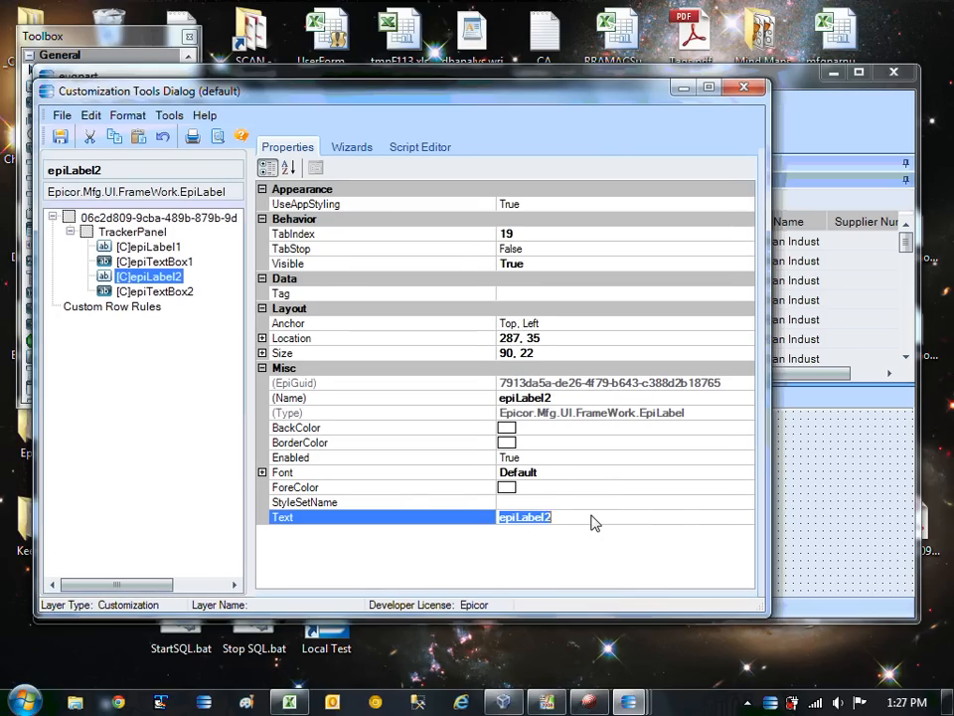
type("to")
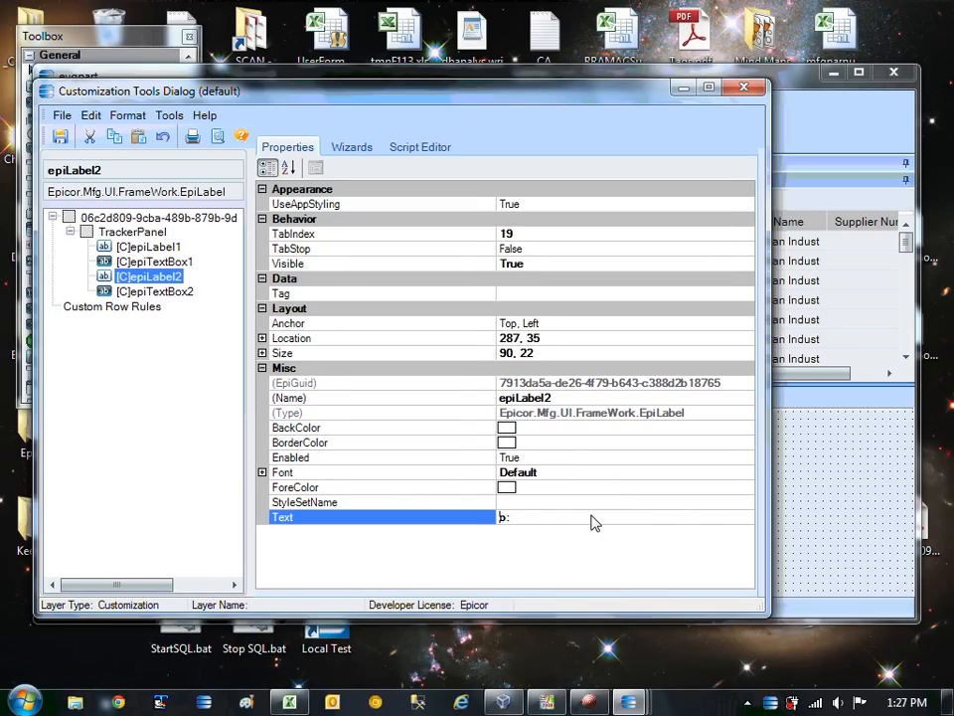
left_click_drag(528, 90, 598, 513)
Step: Nudge the first text box, To label and second text box left to line them up
left_click(495, 482)
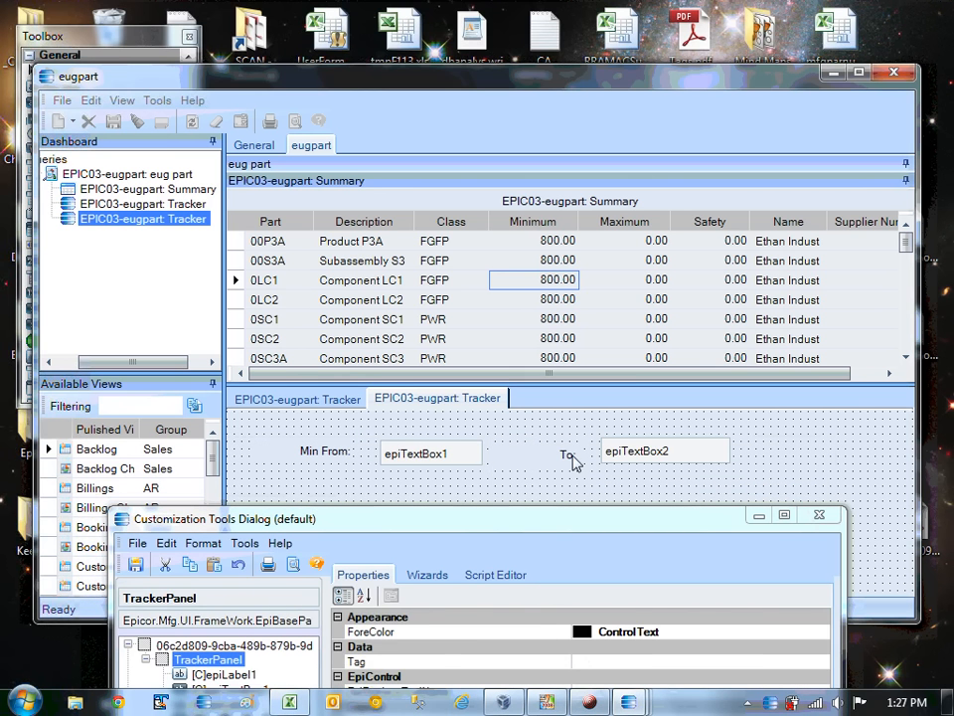
left_click_drag(454, 458, 439, 459)
left_click(566, 458)
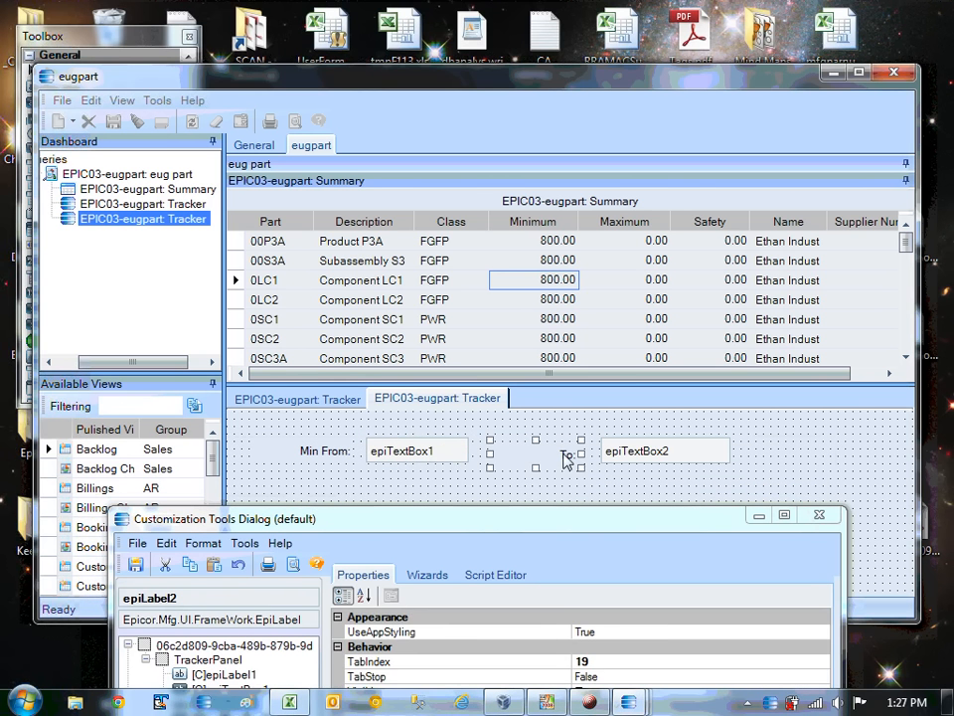
left_click_drag(566, 459, 558, 463)
left_click_drag(665, 462, 646, 458)
left_click(437, 456)
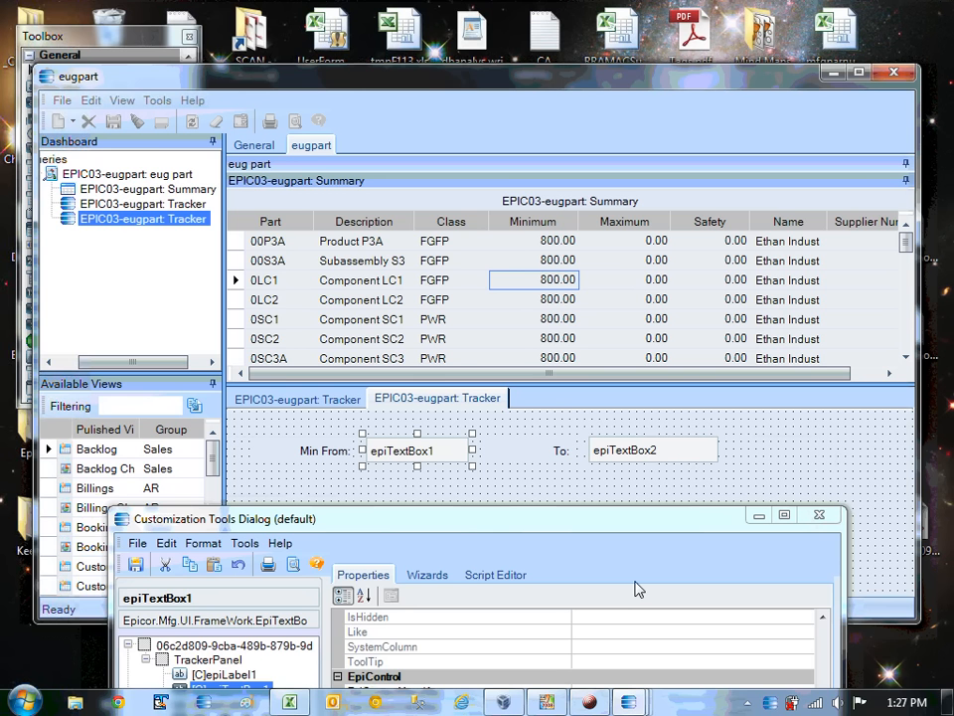
Step: Make epiTextBox1 a tracker query control with DashboardPrompt set to True
left_click_drag(611, 518, 726, 252)
left_click_drag(759, 374, 603, 113)
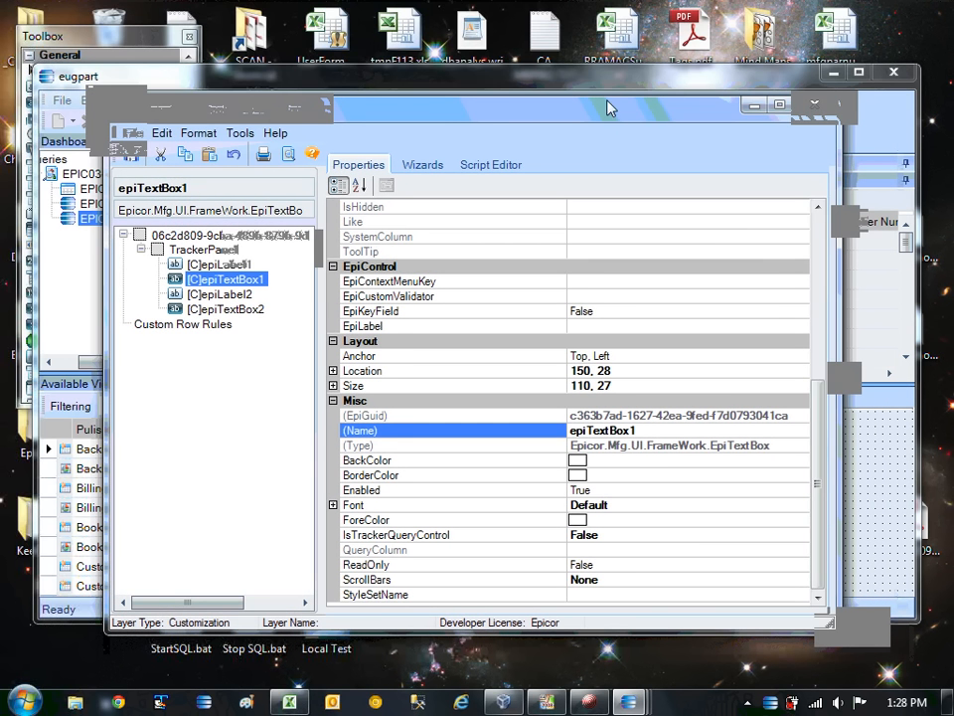
left_click_drag(607, 99, 597, 13)
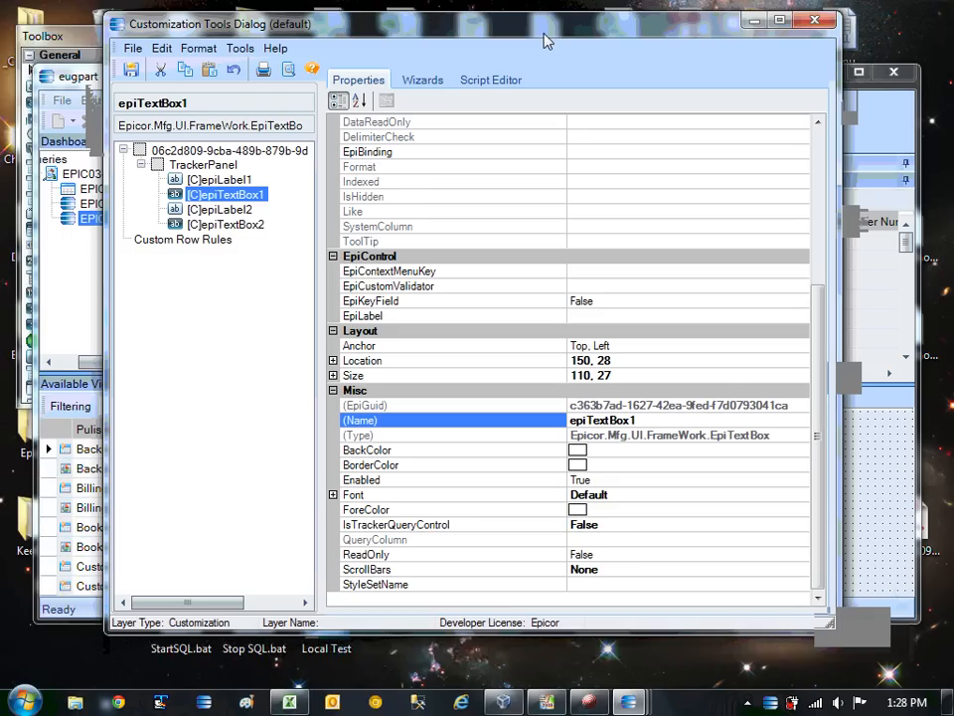
mouse_move(545, 39)
left_mouse_down()
mouse_move(550, 74)
mouse_move(542, 64)
left_mouse_up()
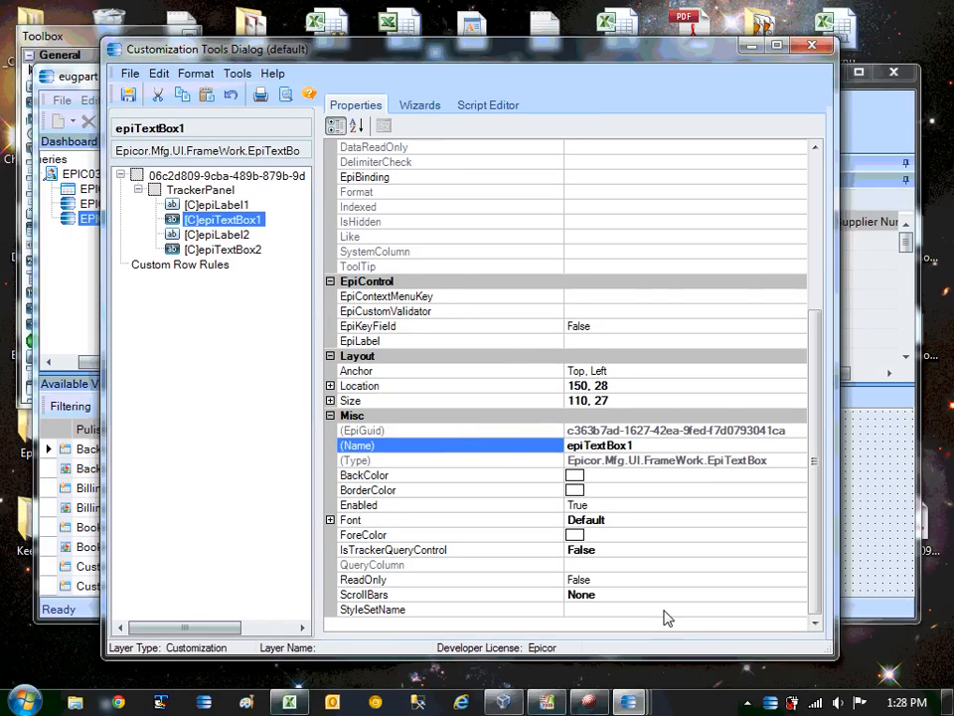
left_click(618, 554)
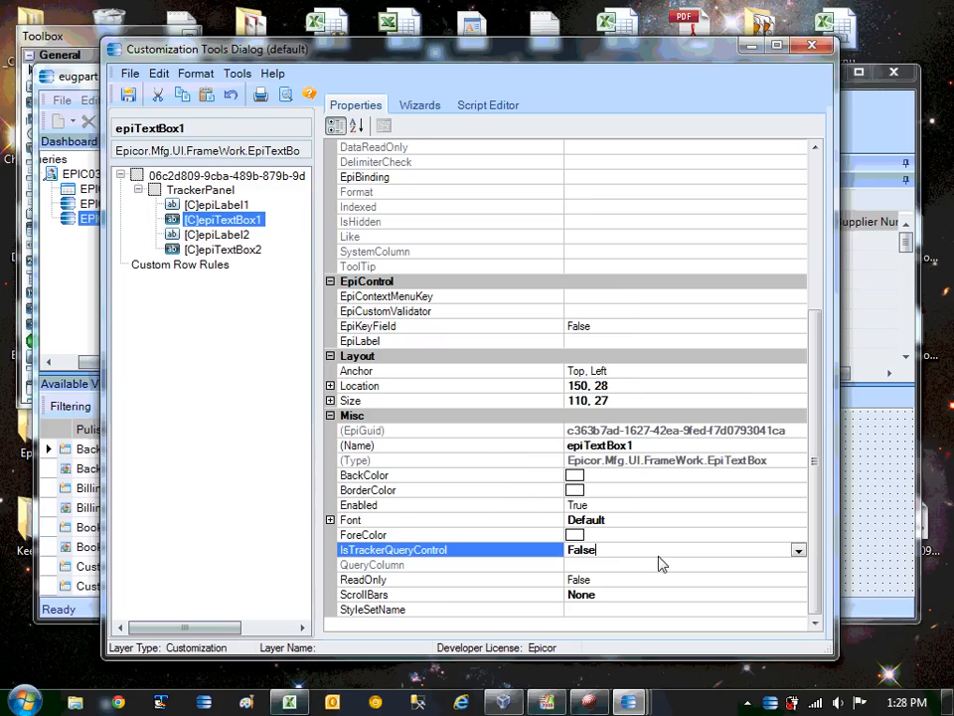
left_click(799, 550)
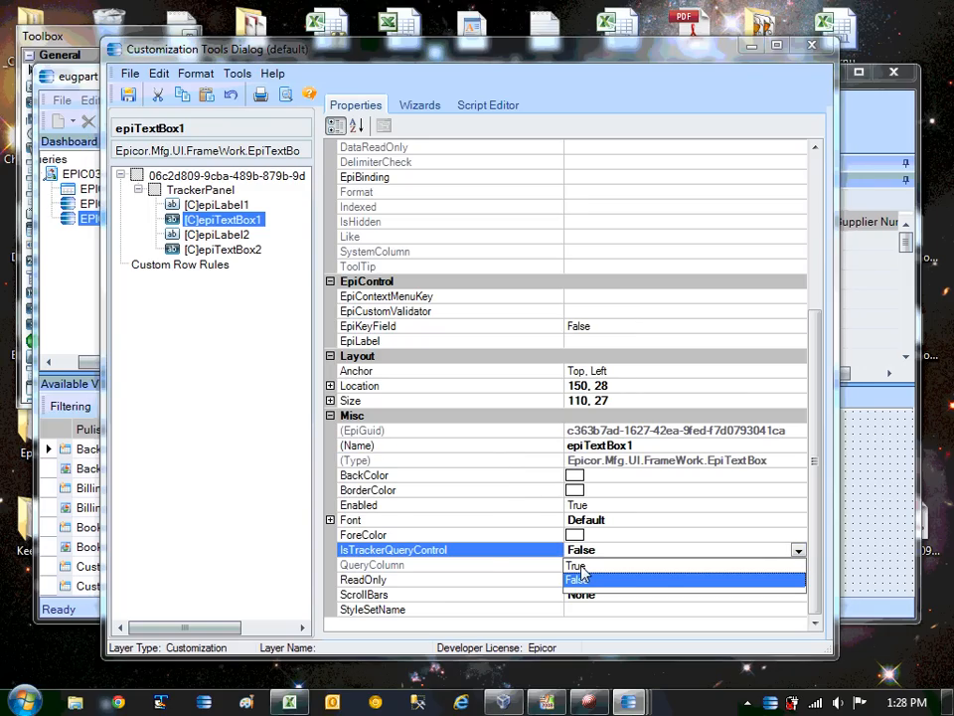
left_click(577, 565)
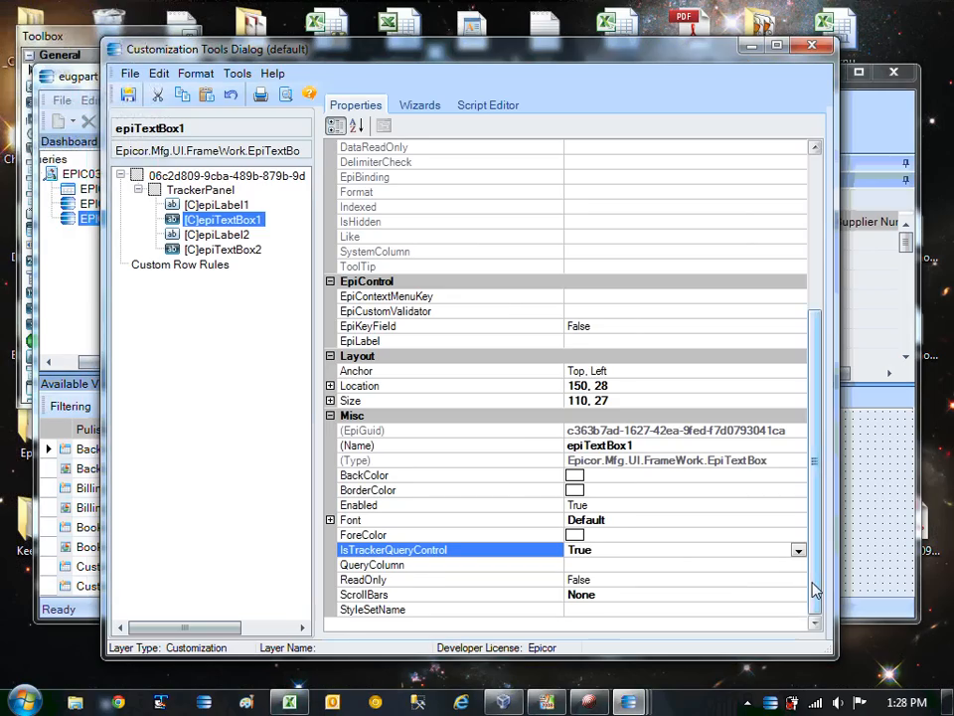
left_click_drag(813, 582, 799, 363)
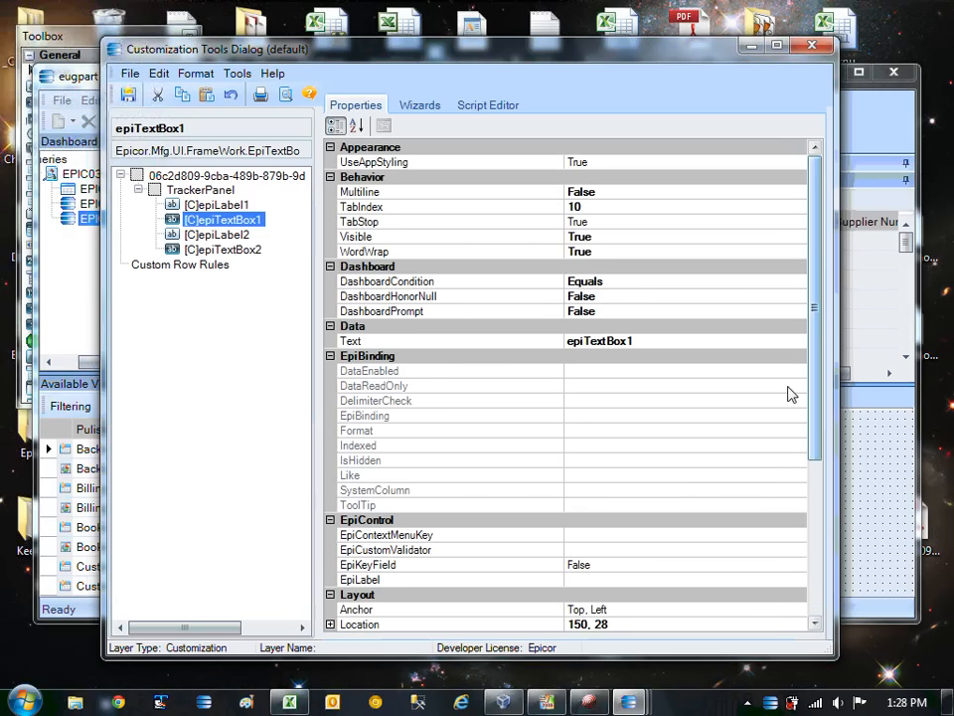
left_click(703, 298)
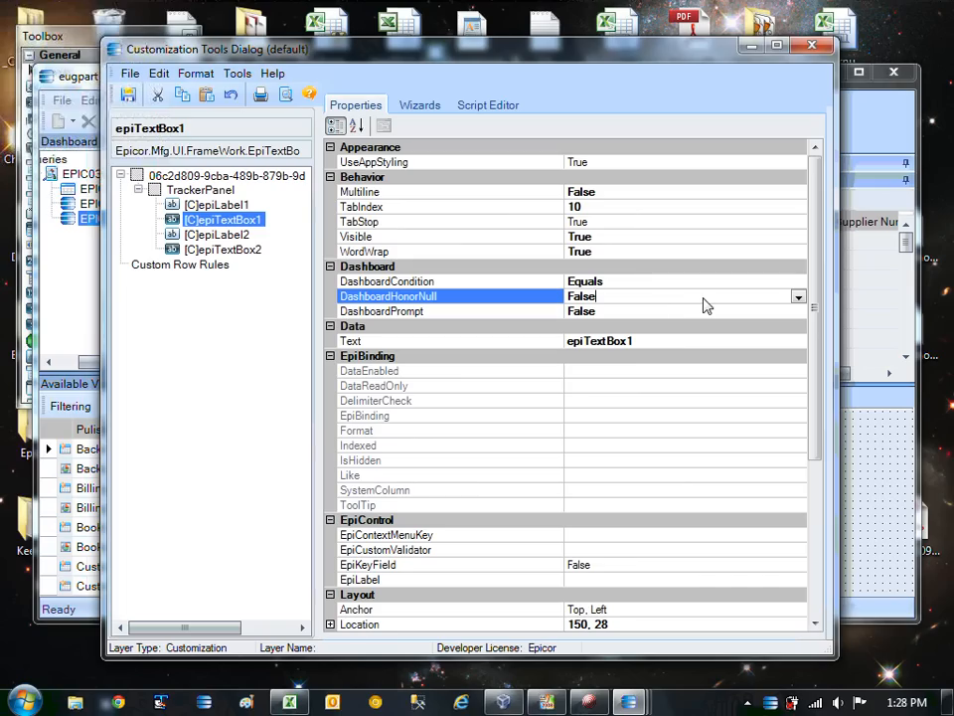
left_click(785, 312)
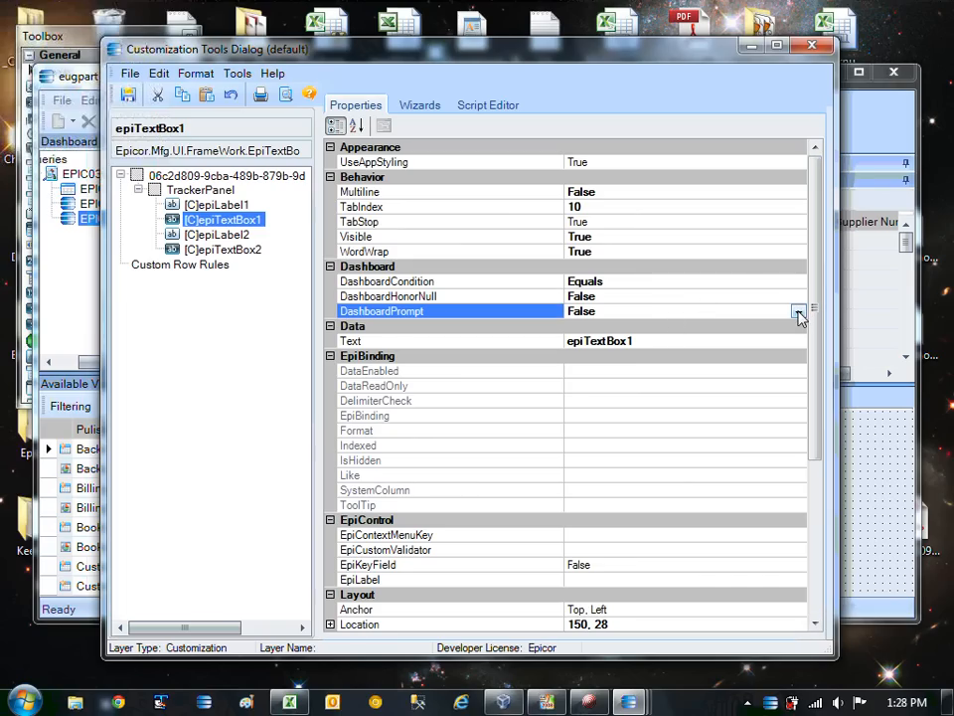
left_click(799, 312)
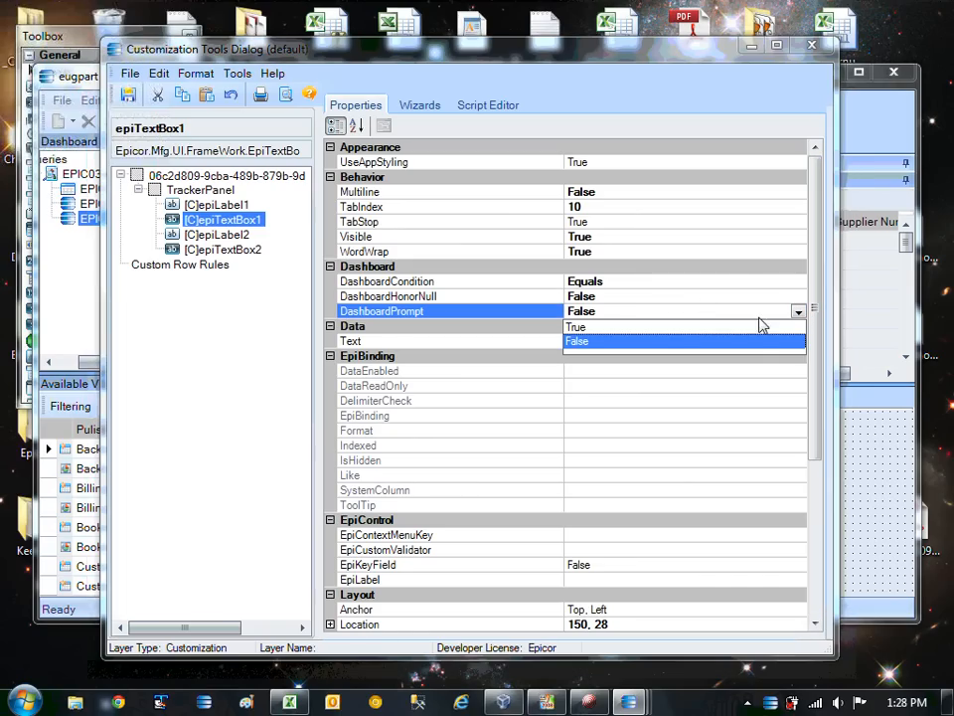
left_click(576, 328)
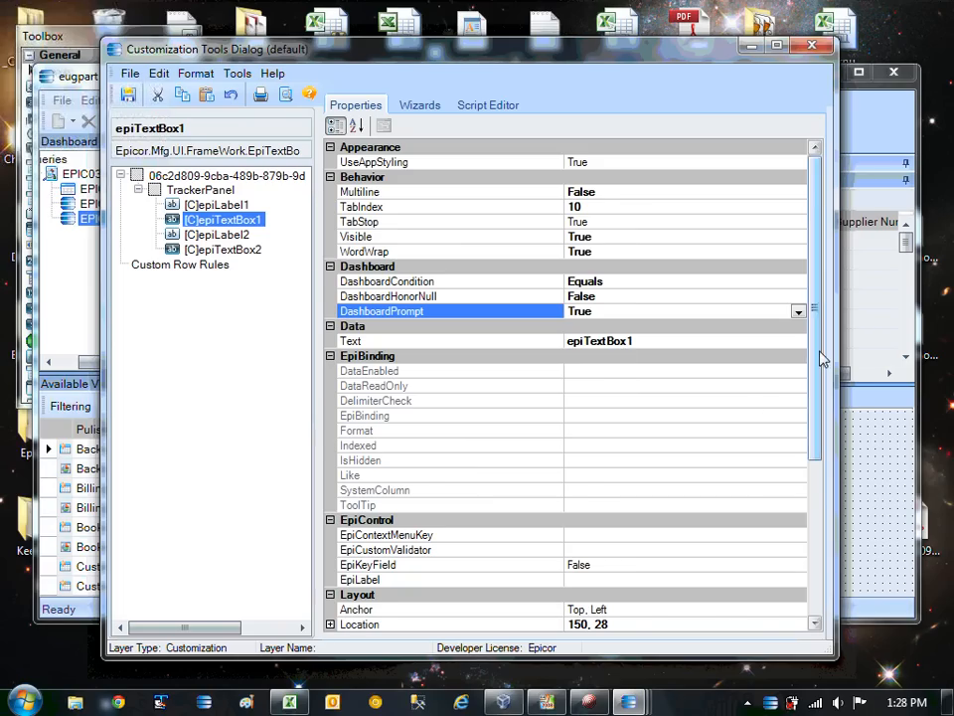
Step: Set epiTextBox1's QueryColumn to PartPlant.MinimumQty
left_click_drag(817, 417, 823, 555)
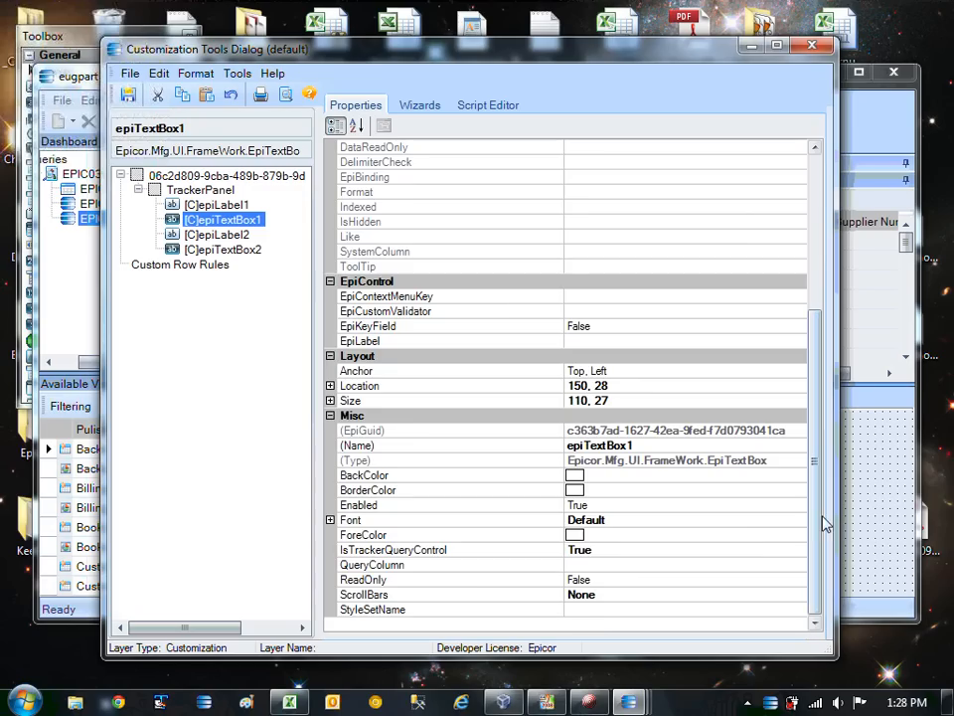
left_click_drag(824, 528, 824, 340)
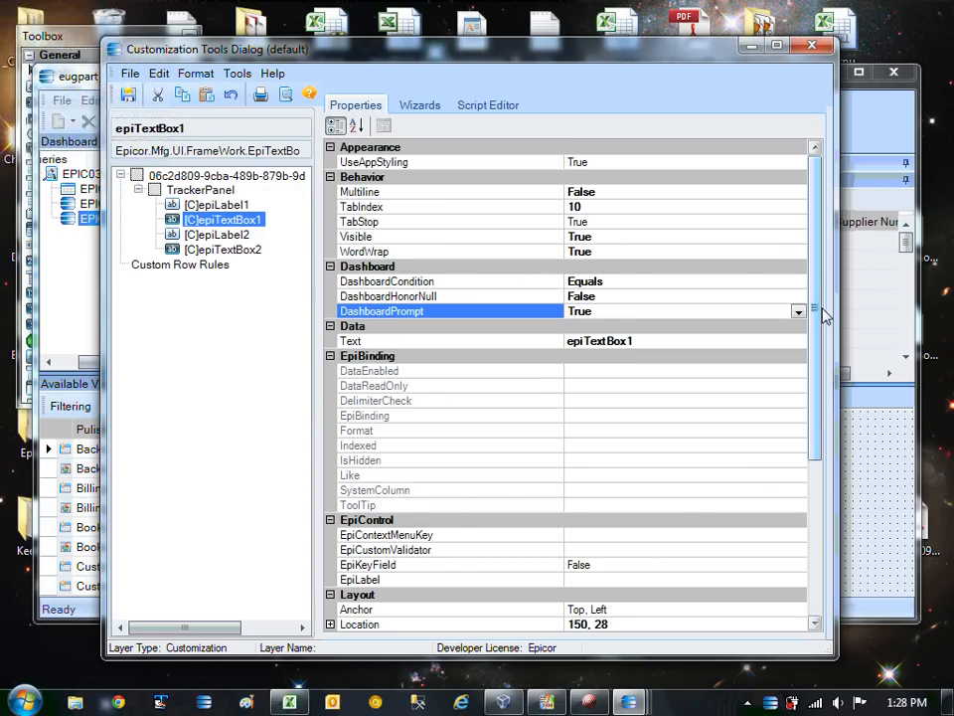
left_click_drag(450, 34, 421, 19)
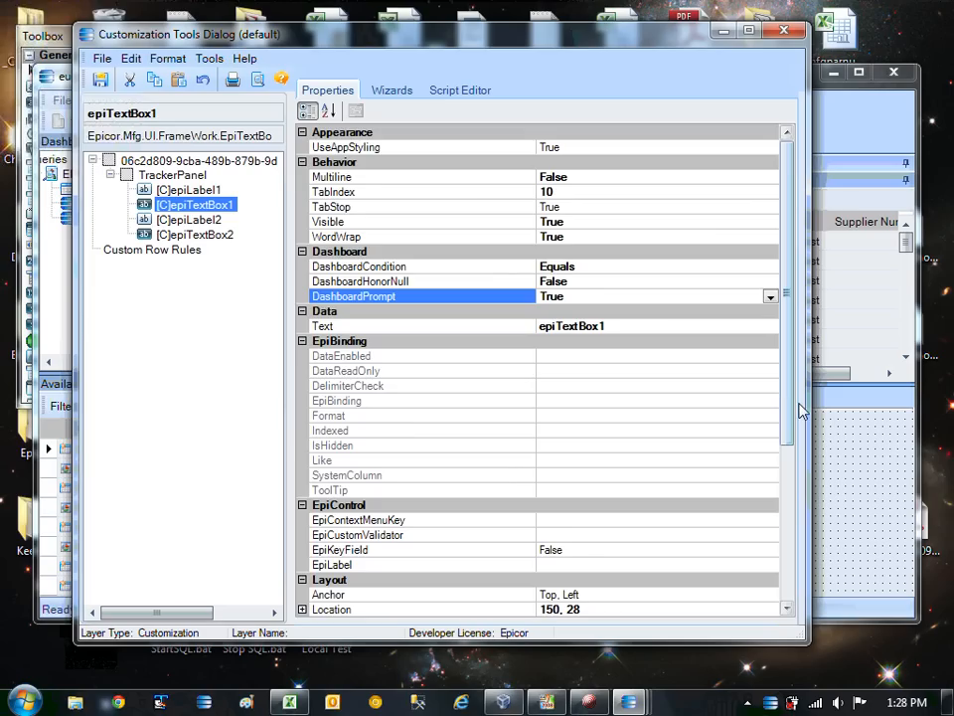
left_click_drag(788, 390, 793, 557)
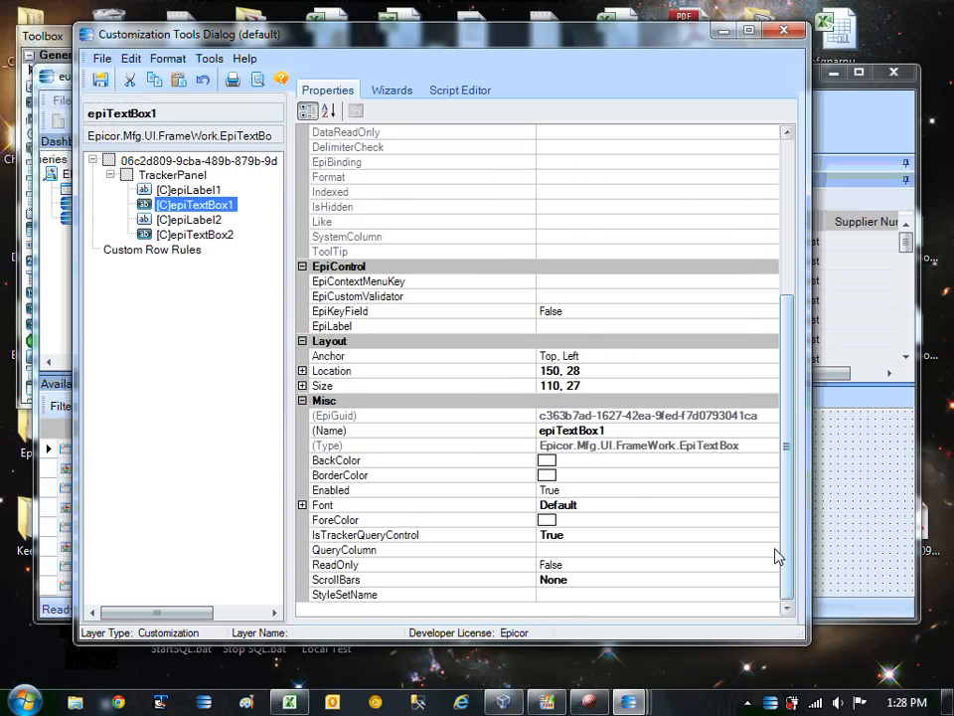
left_click(674, 550)
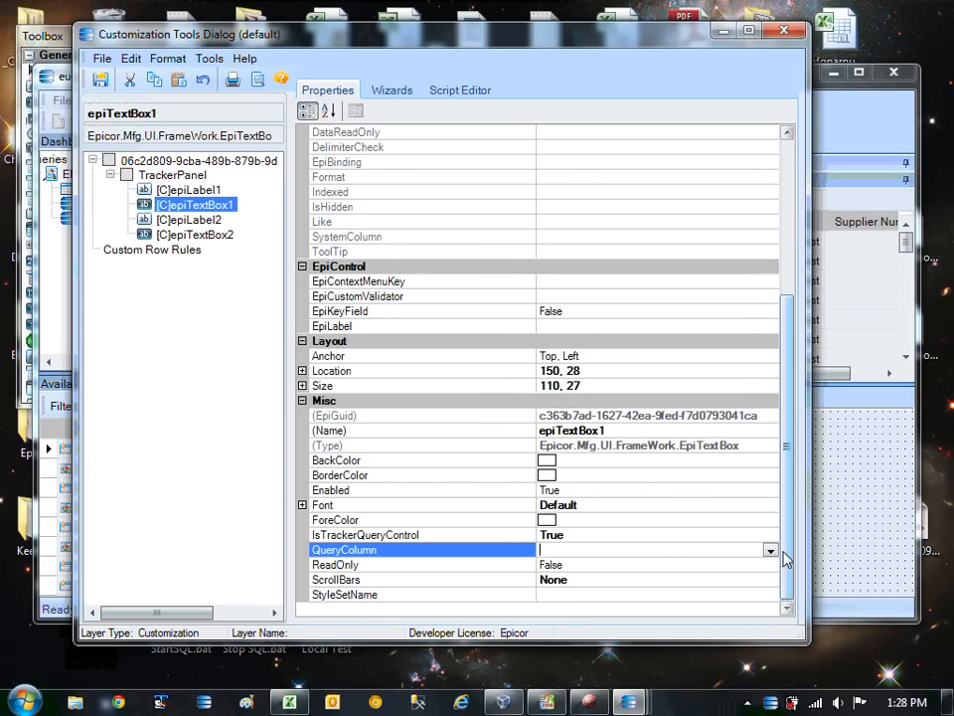
left_click(772, 553)
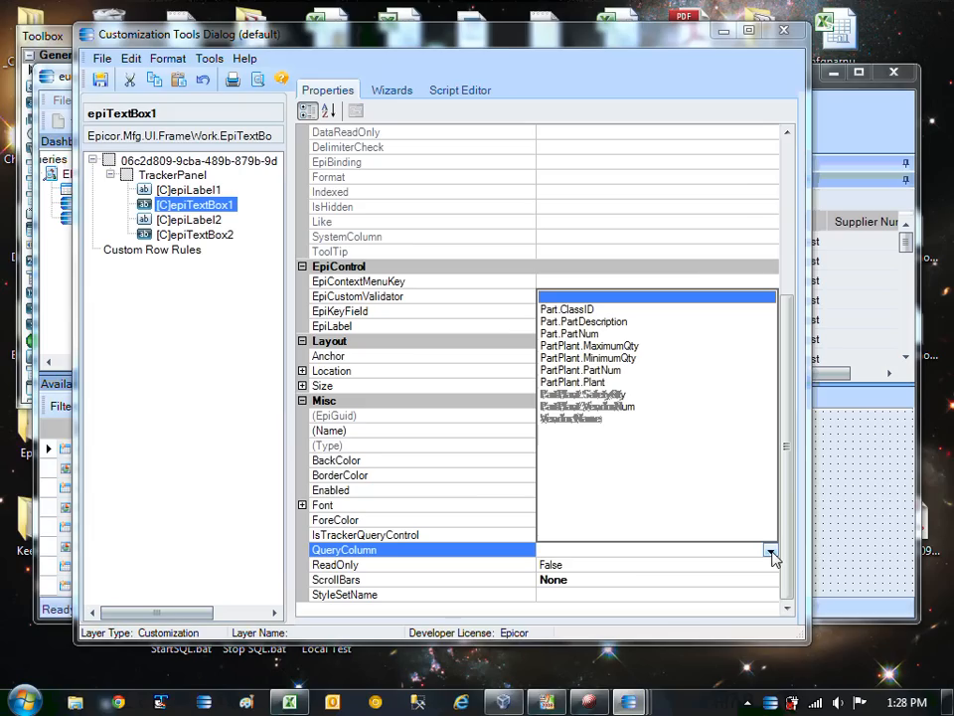
left_click(622, 363)
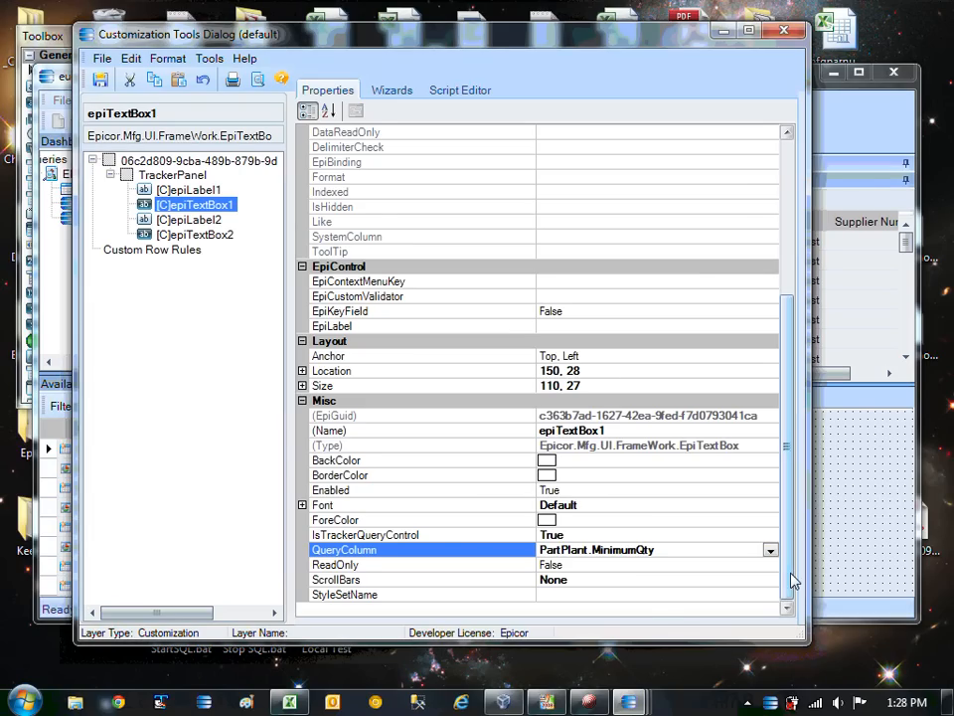
Step: Give epiTextBox1 a GreaterThanOrEqualTo condition and default text 100
left_click_drag(792, 574, 793, 436)
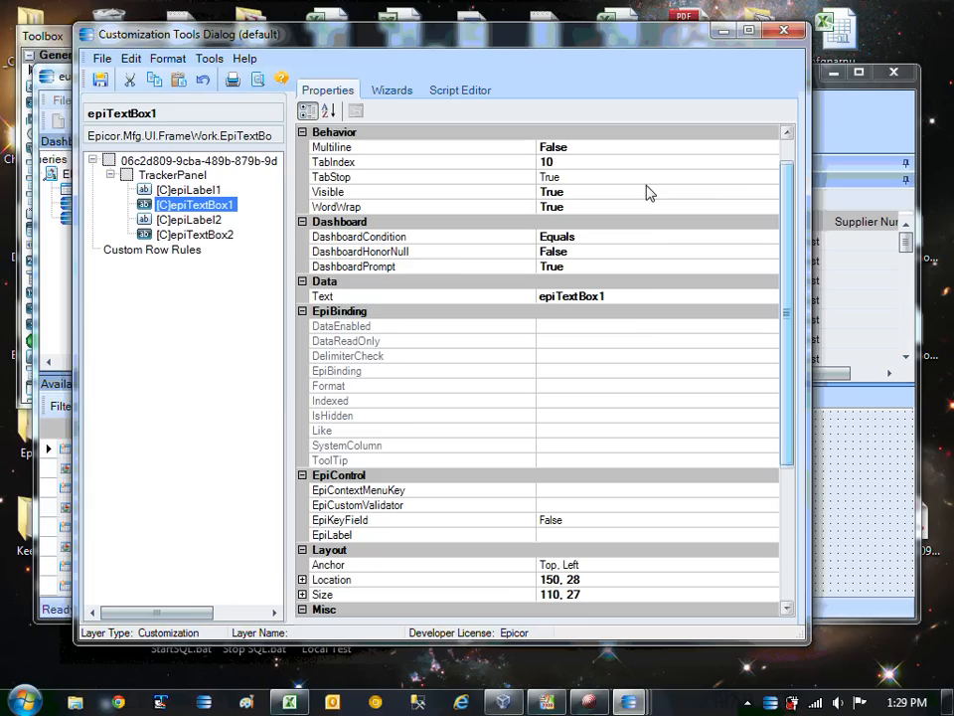
left_click(659, 238)
left_click(771, 237)
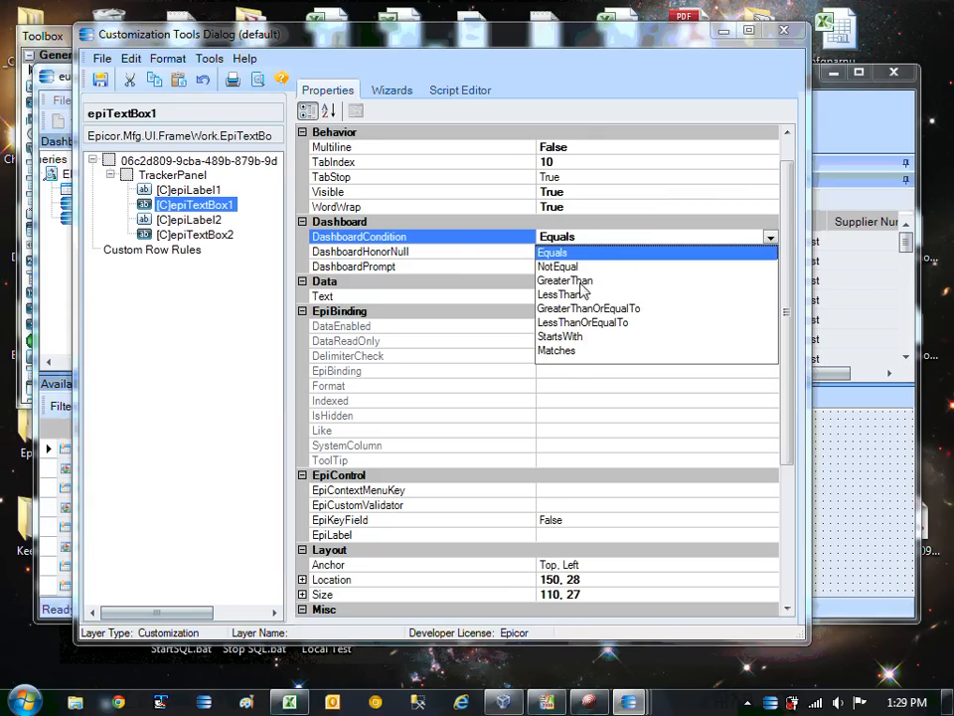
left_click(589, 309)
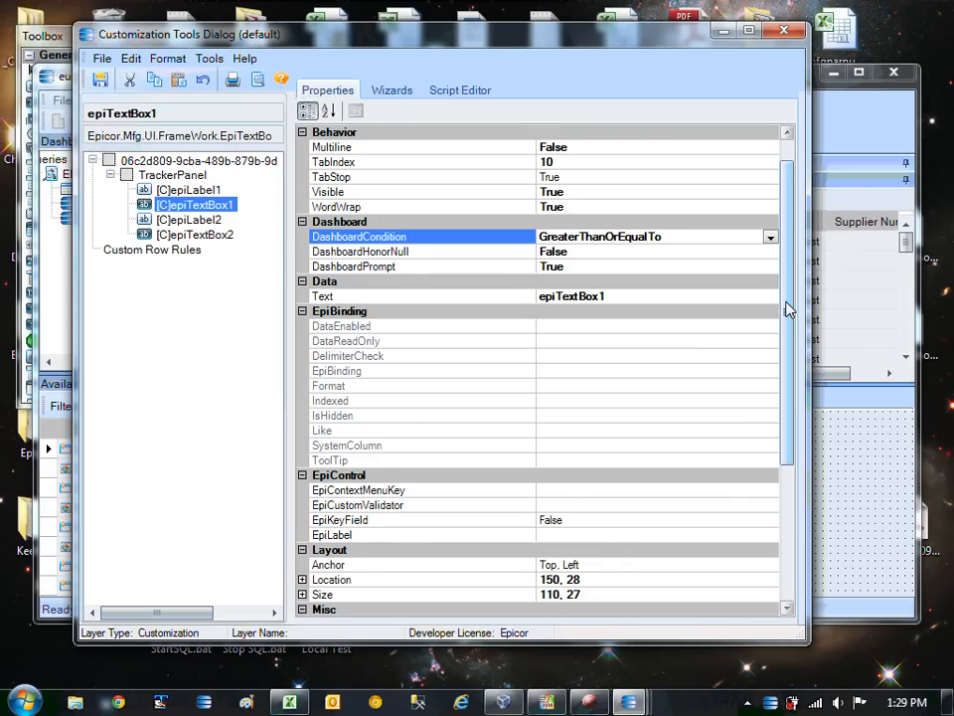
left_click_drag(787, 310, 789, 366)
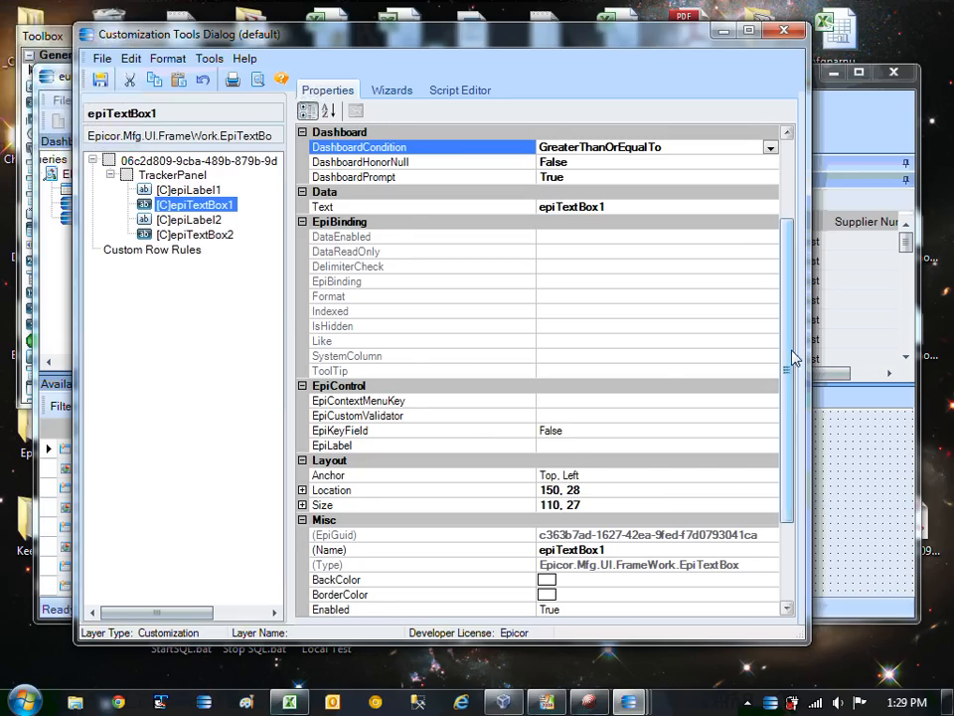
mouse_move(795, 358)
left_mouse_down()
mouse_move(790, 432)
mouse_move(780, 347)
left_mouse_up()
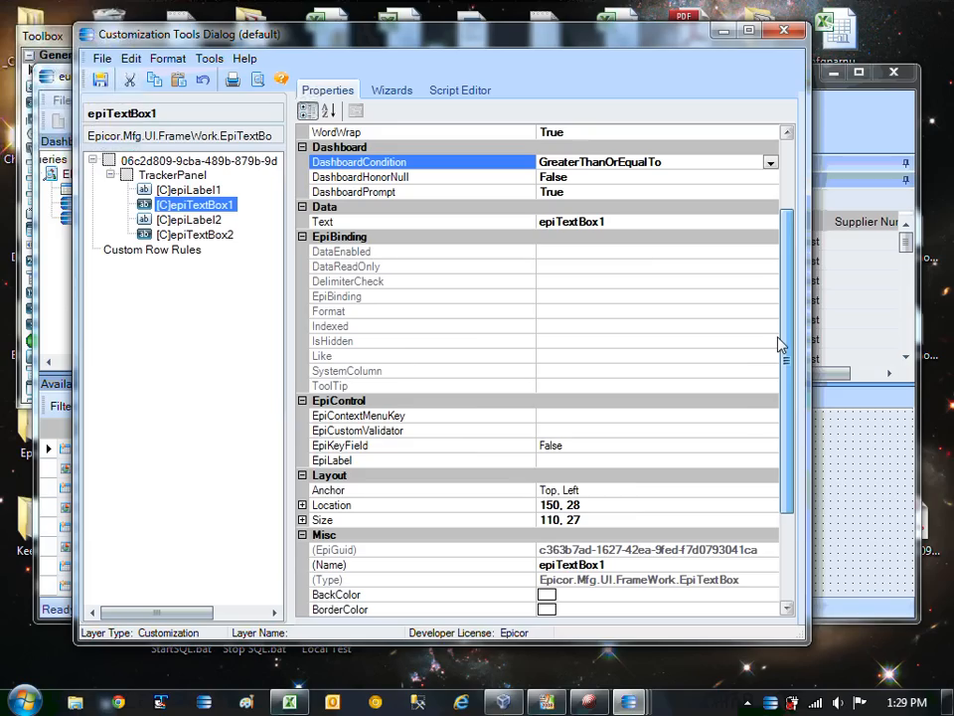
left_click(637, 228)
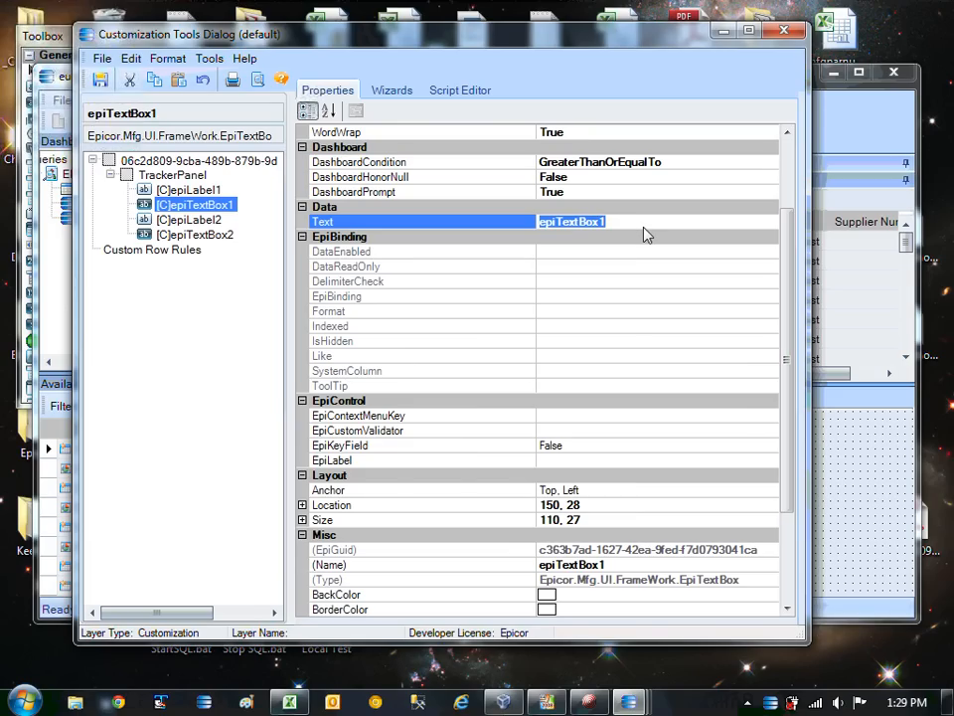
key("BackSpace")
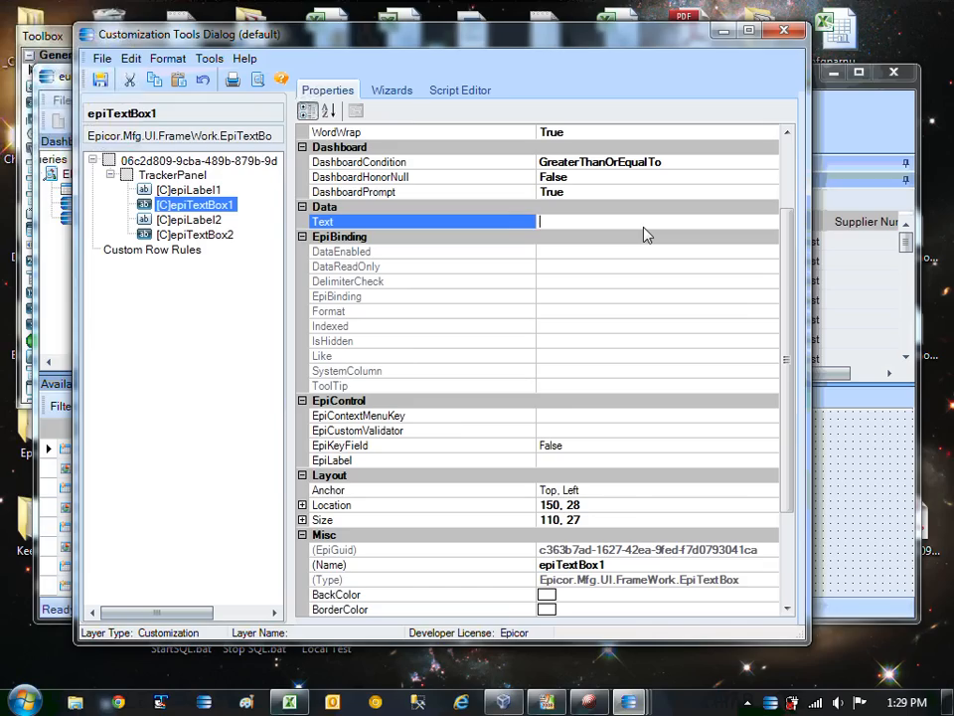
type("100")
left_click_drag(788, 375, 783, 465)
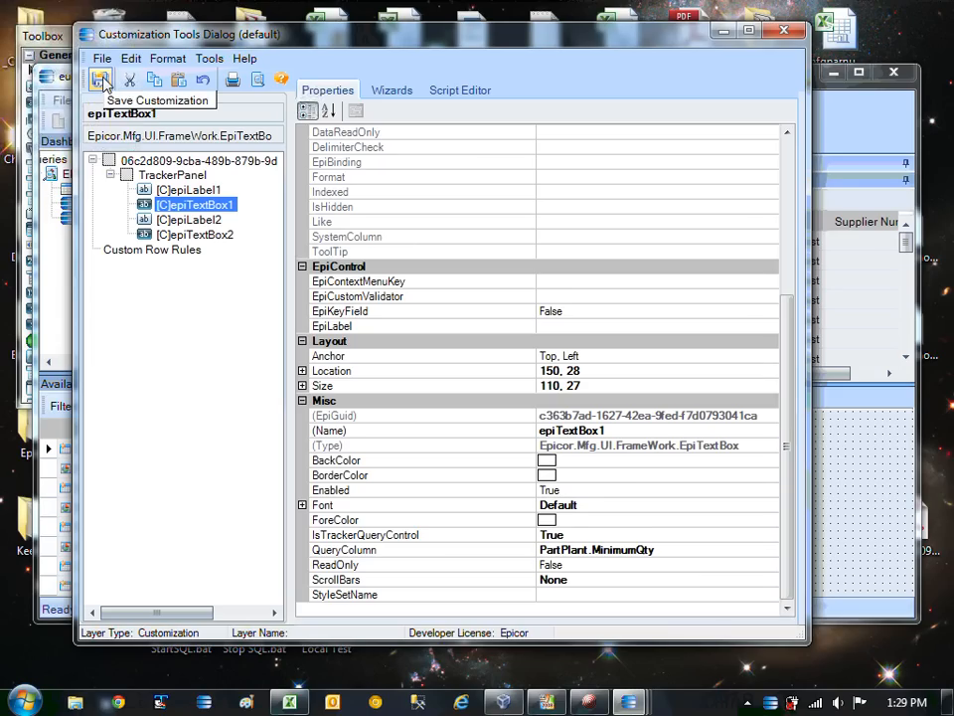
left_click_drag(588, 33, 570, 17)
Step: Make epiTextBox2 a tracker query control filtering on PartPlant.MinimumQty
left_click(696, 463)
left_click_drag(771, 435, 735, 524)
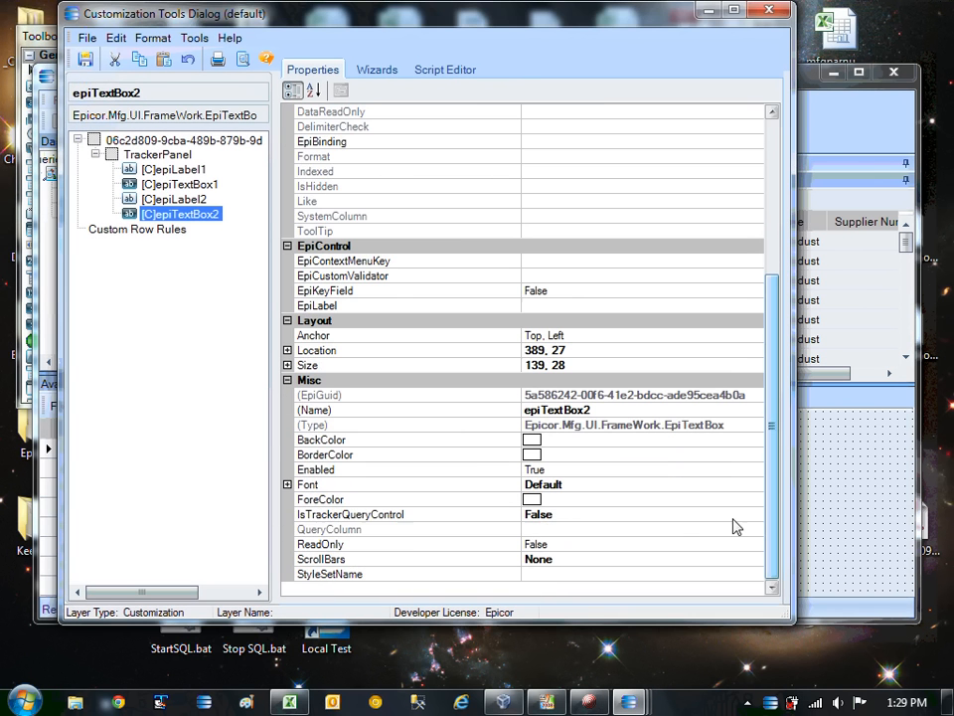
left_click(754, 516)
left_click(756, 516)
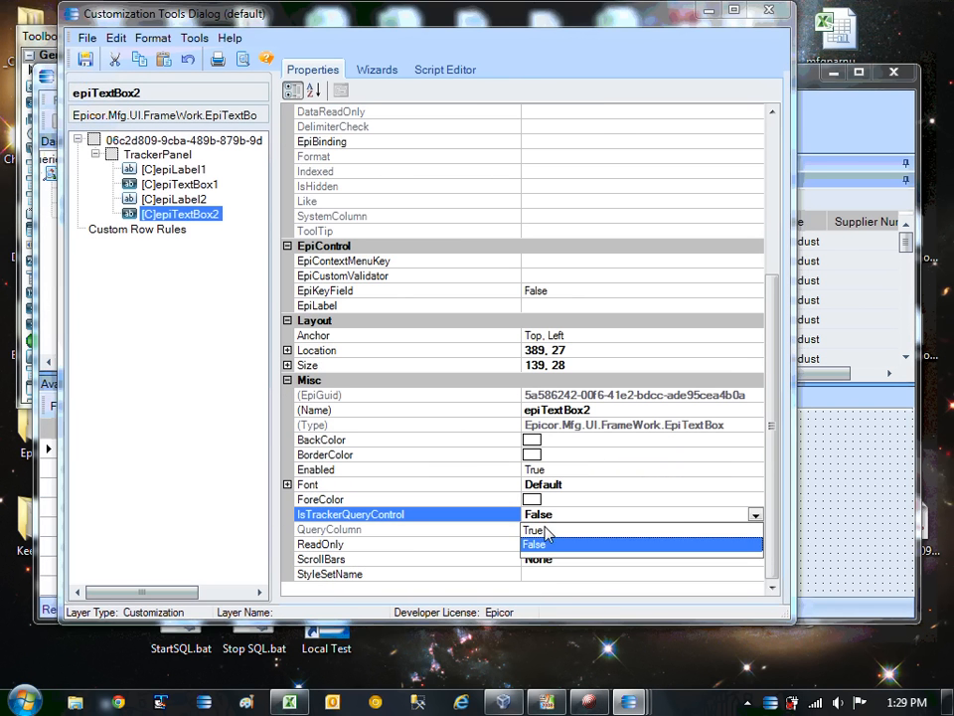
left_click(686, 528)
left_click(699, 533)
left_click(754, 530)
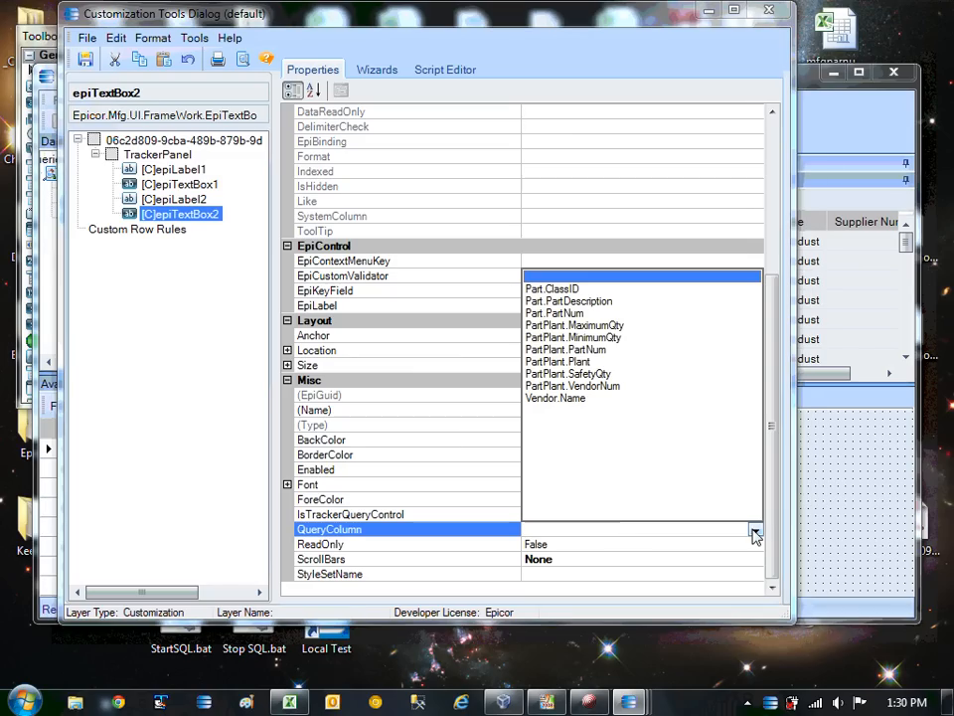
left_click(601, 338)
Step: Set epiTextBox2 to prompt with LessThanOrEqualTo and no default text, then close customization
scroll(778, 398, "up", 5)
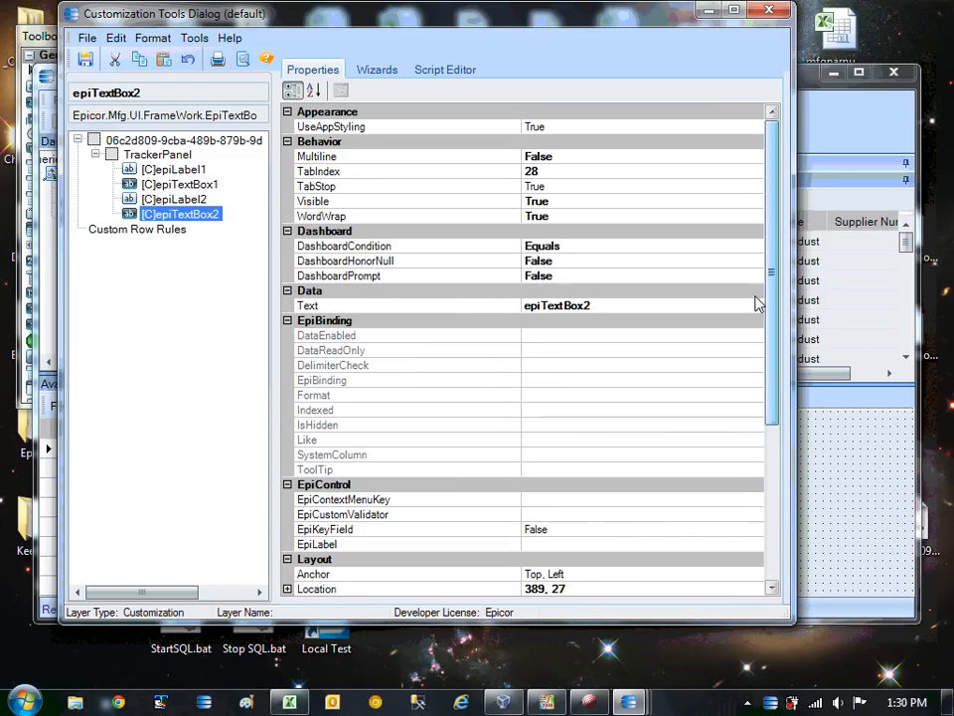
left_click(758, 277)
left_click(755, 277)
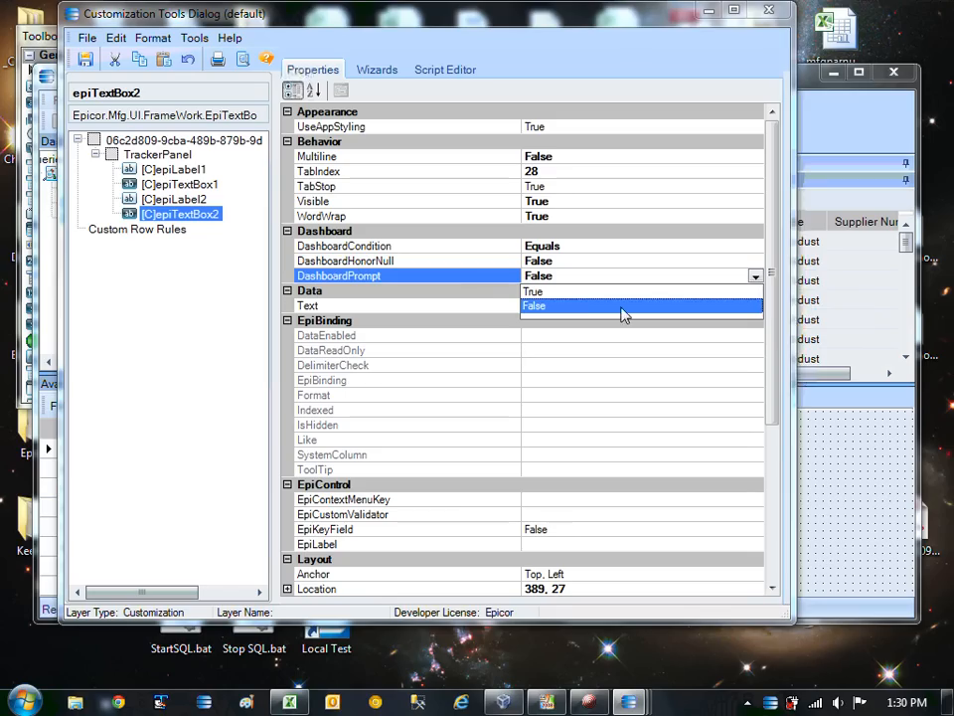
left_click(577, 292)
left_click(641, 312)
double_click(649, 312)
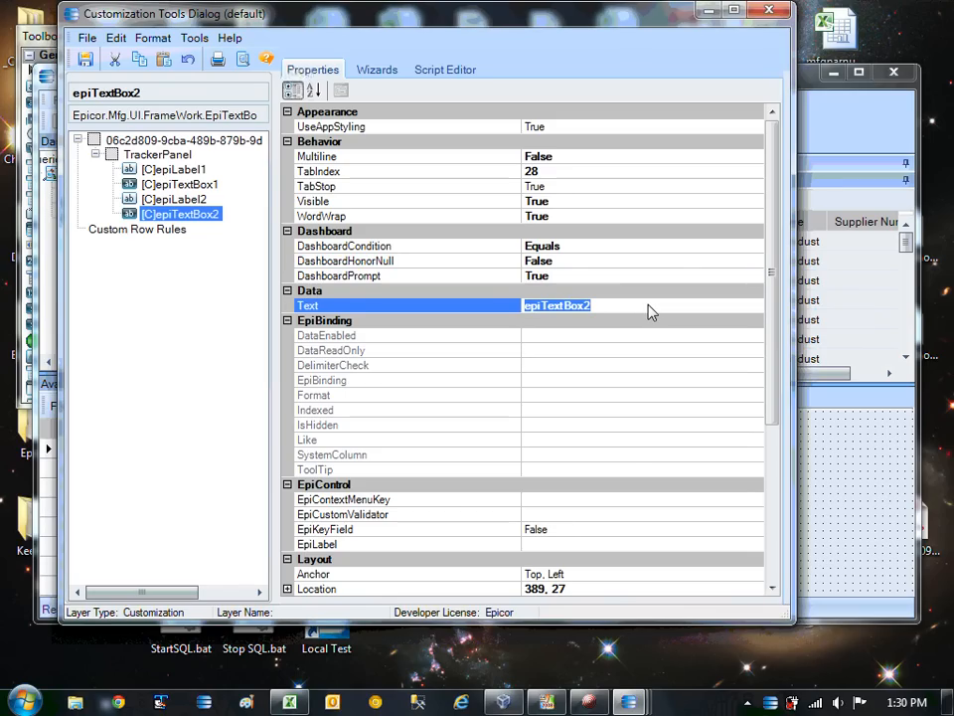
key("BackSpace")
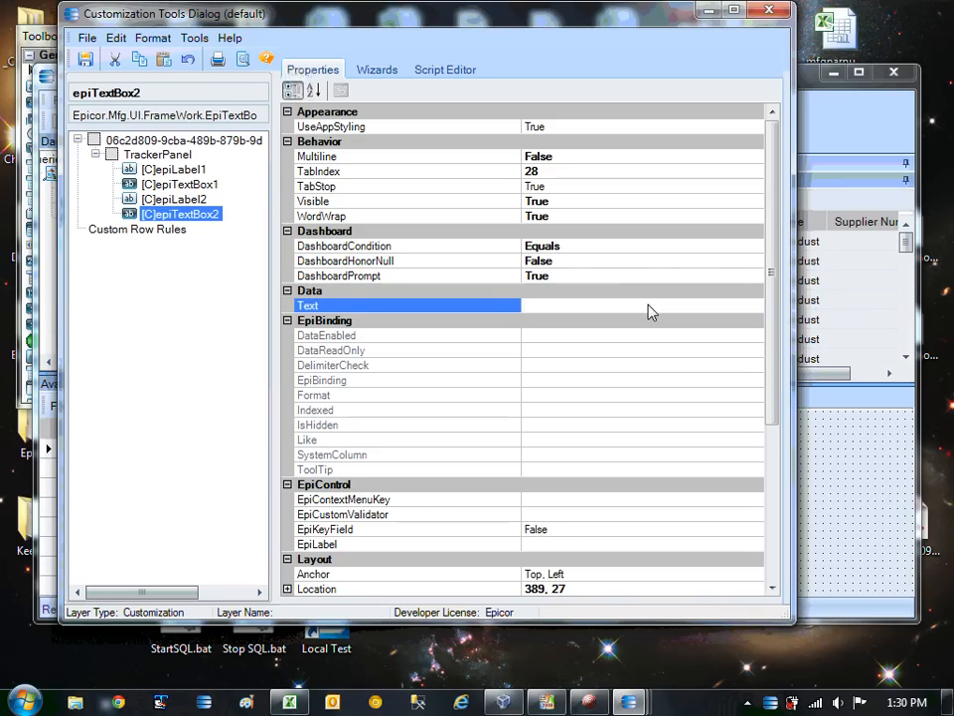
left_click(647, 246)
left_click(756, 246)
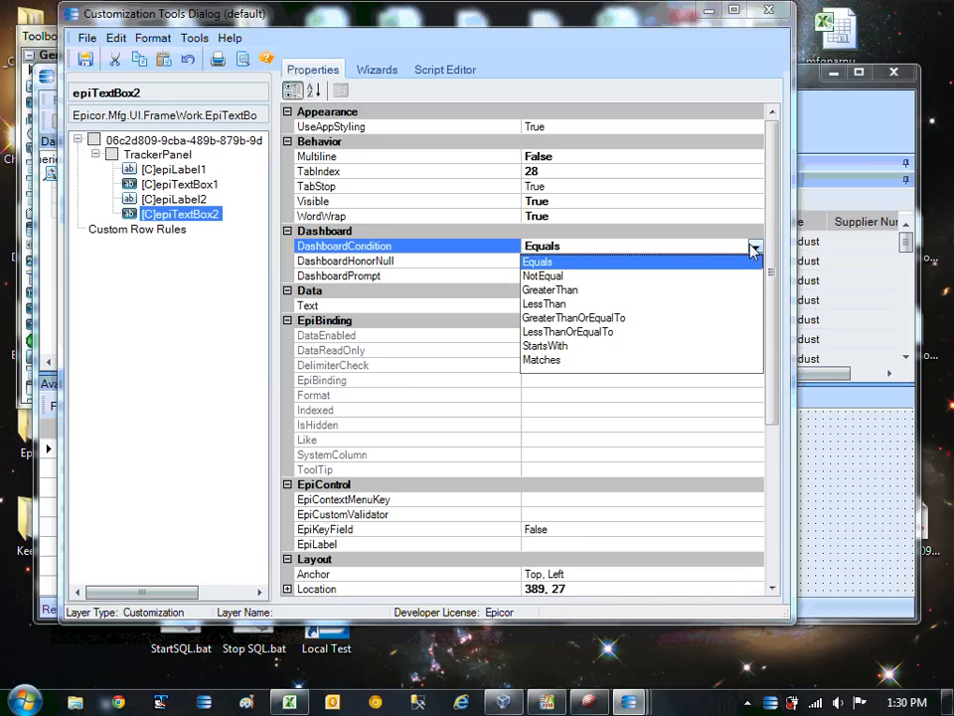
left_click(584, 332)
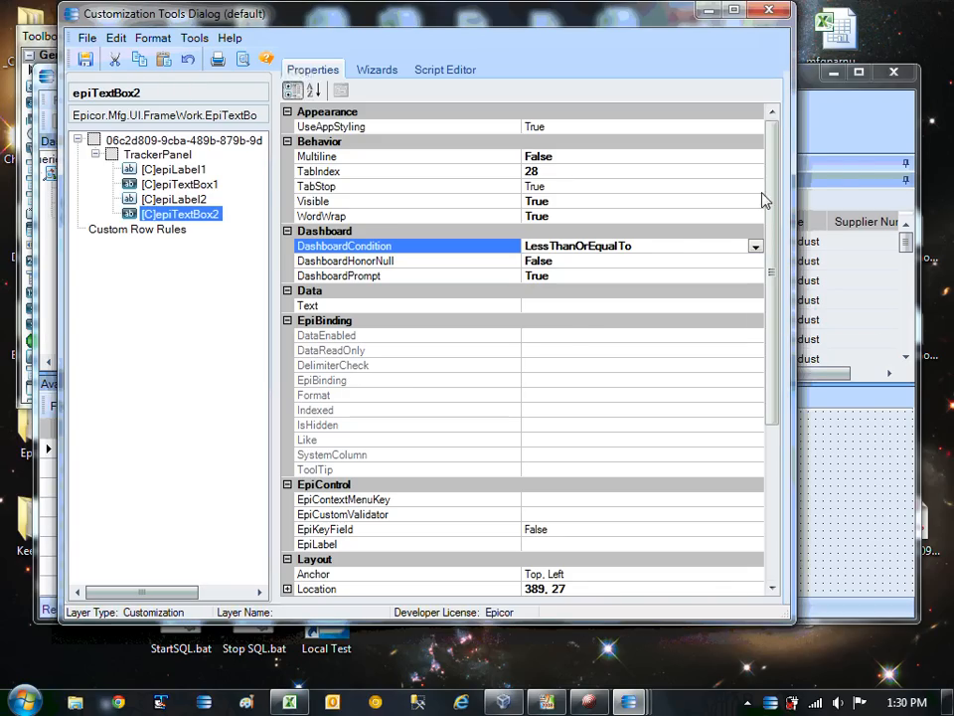
left_click(770, 10)
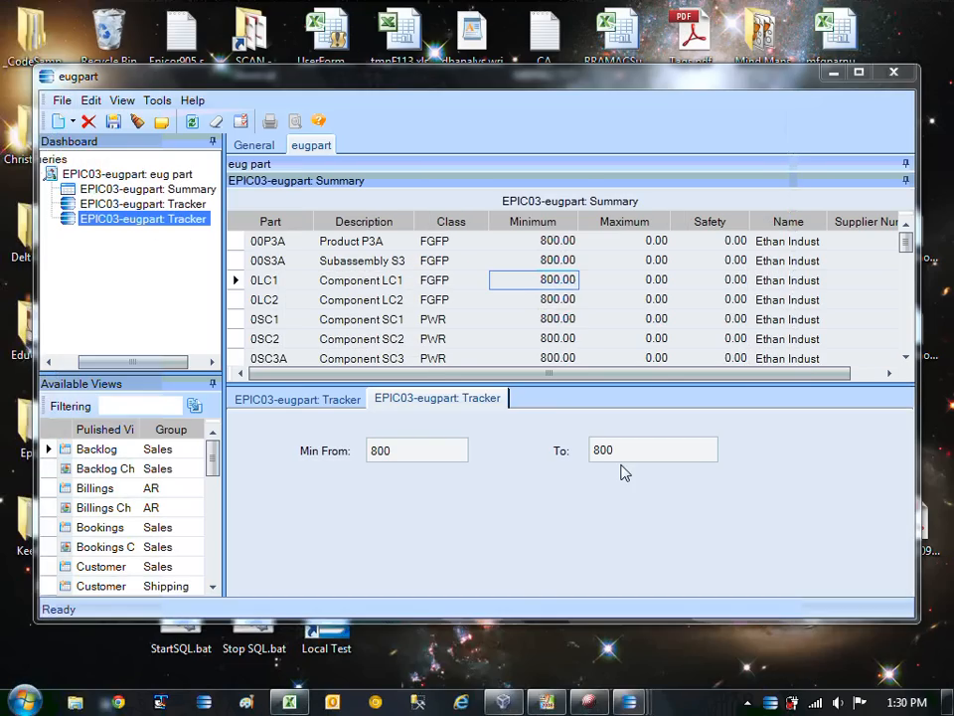
Step: Set the eugpart tracker view's properties to Input Prompts Only
left_click(192, 125)
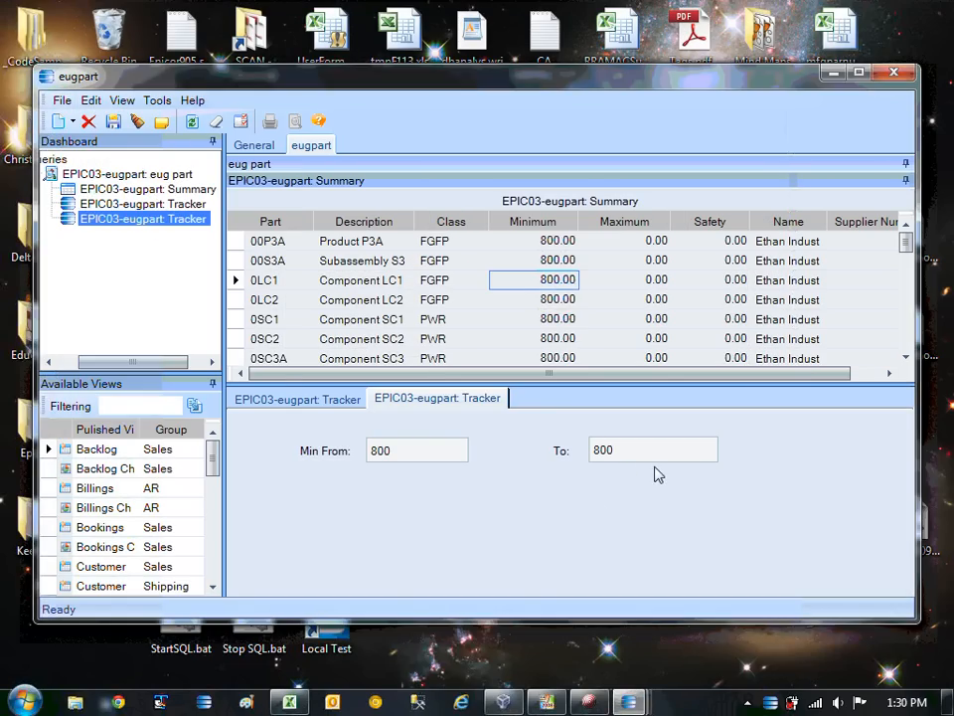
left_click(628, 454)
right_click(327, 522)
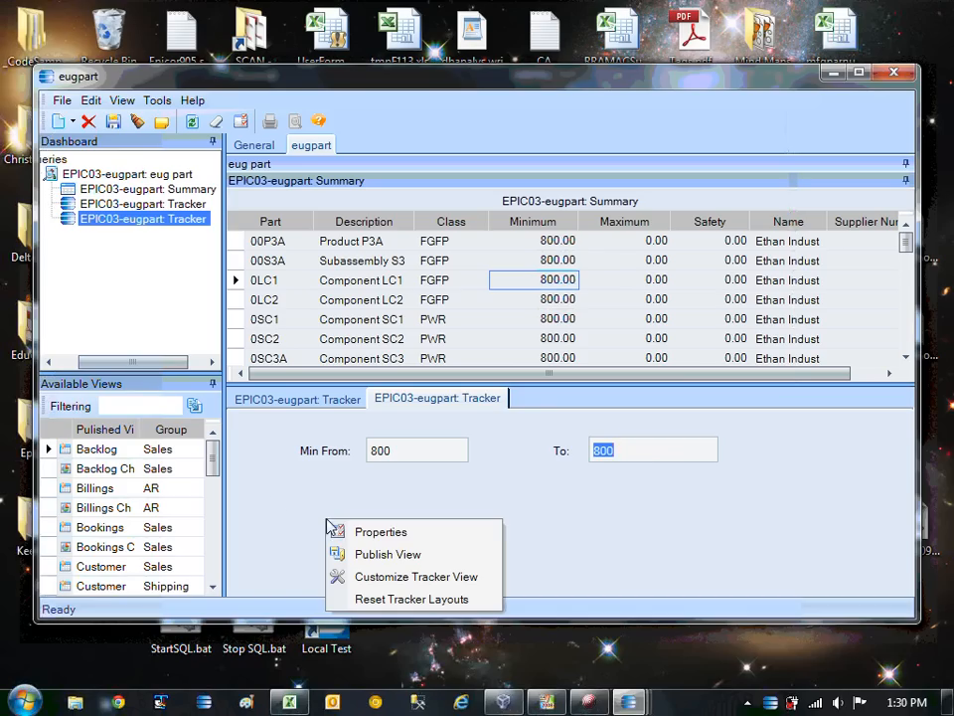
left_click(392, 540)
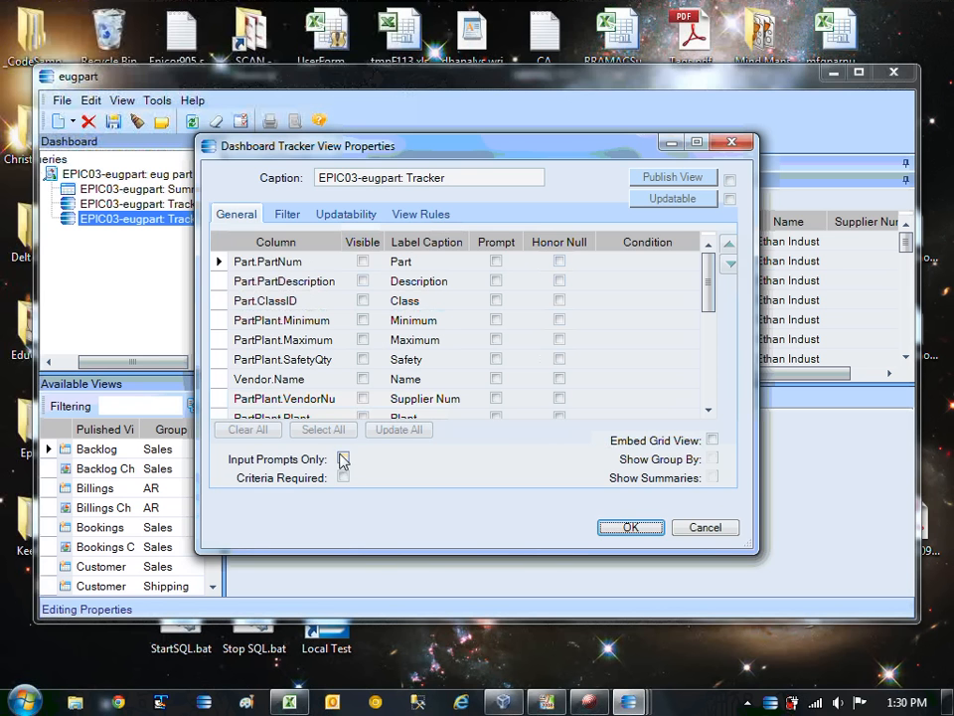
left_click(343, 459)
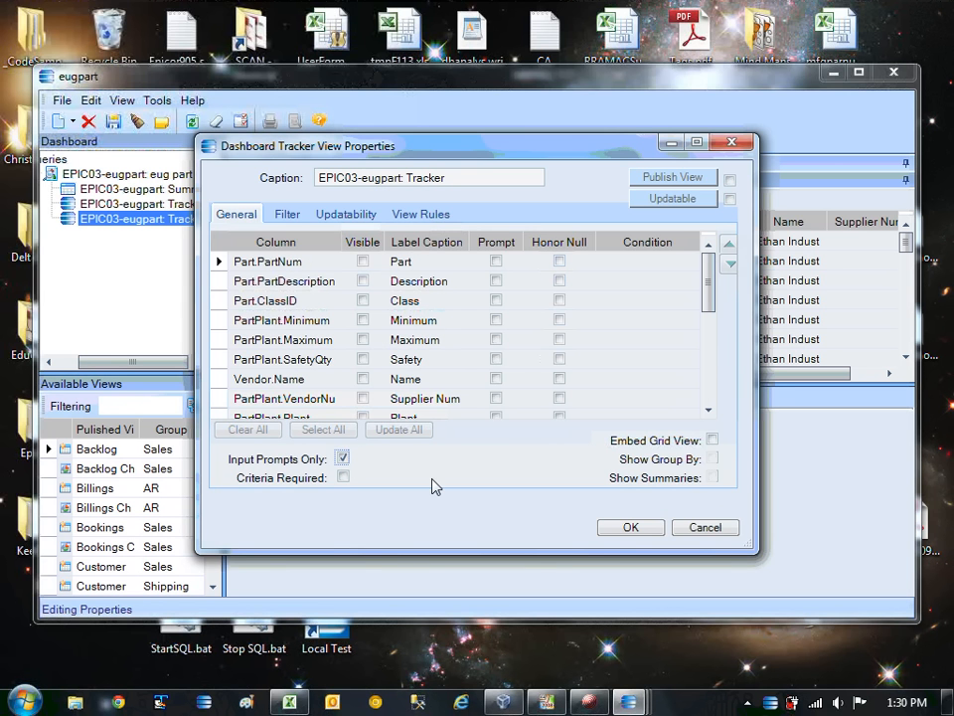
left_click(631, 529)
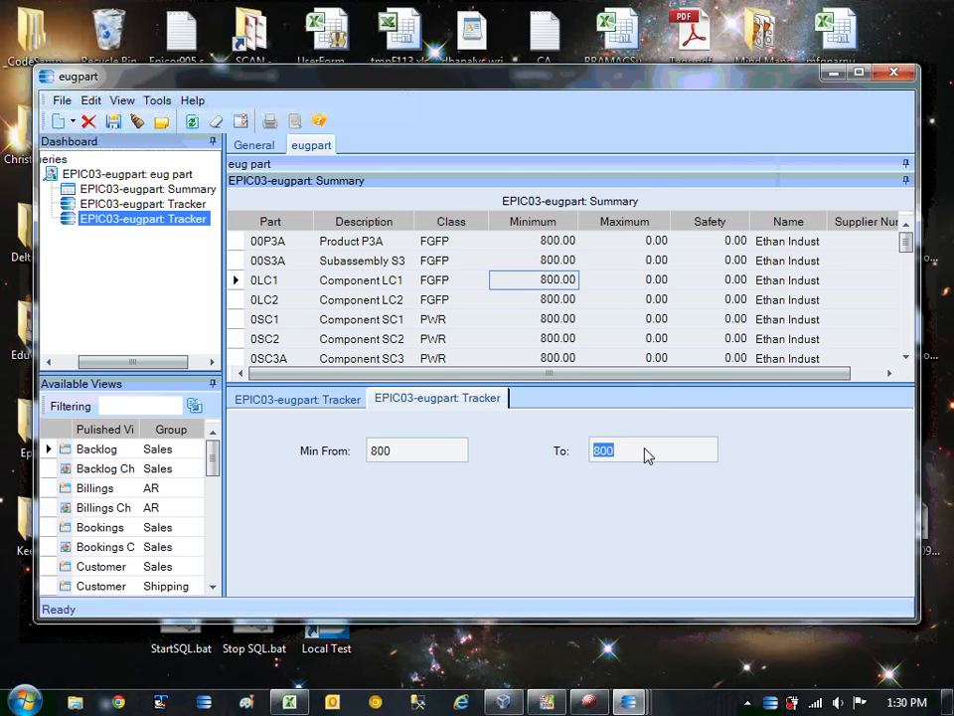
Step: Filter the tracker to Min From 100 To 1000 and refresh the parts list
key("Delete")
left_click(445, 452)
key("BackSpace")
key("BackSpace")
key("BackSpace")
type("100")
left_click(639, 452)
type("1000")
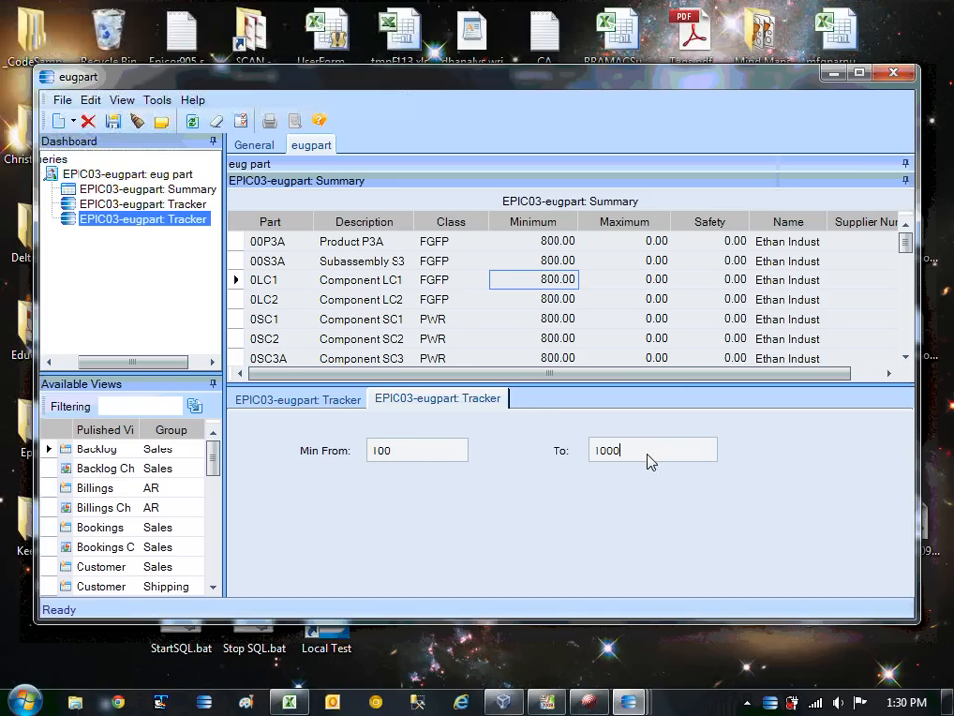
left_click(192, 122)
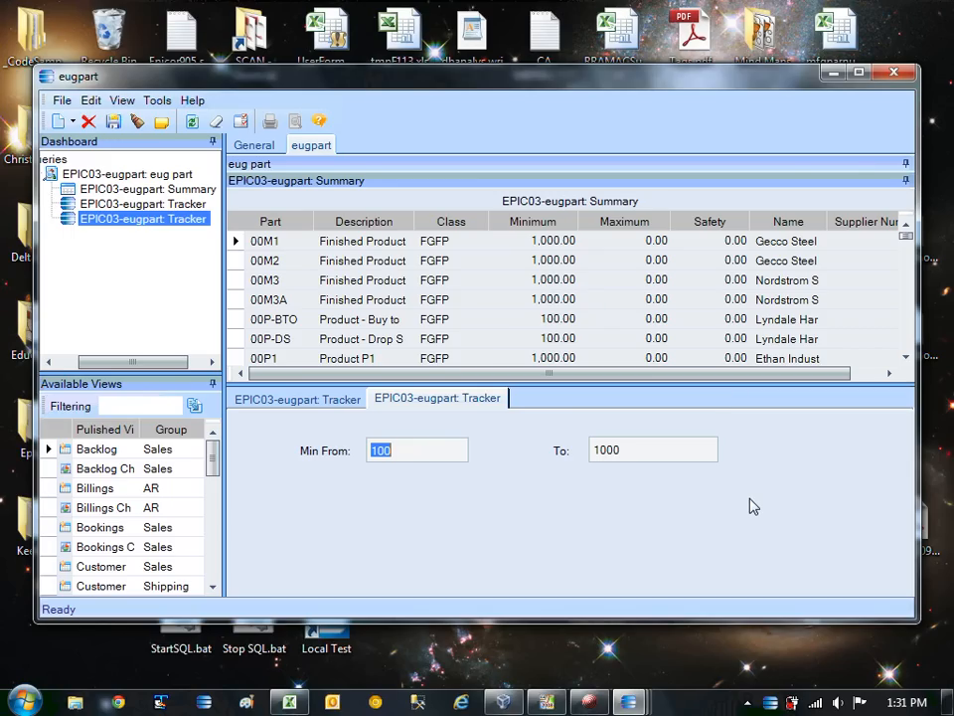
left_click(158, 100)
Step: Deploy eugpart as a smart client application with a menu tab, replacing the existing assembly
left_click(209, 143)
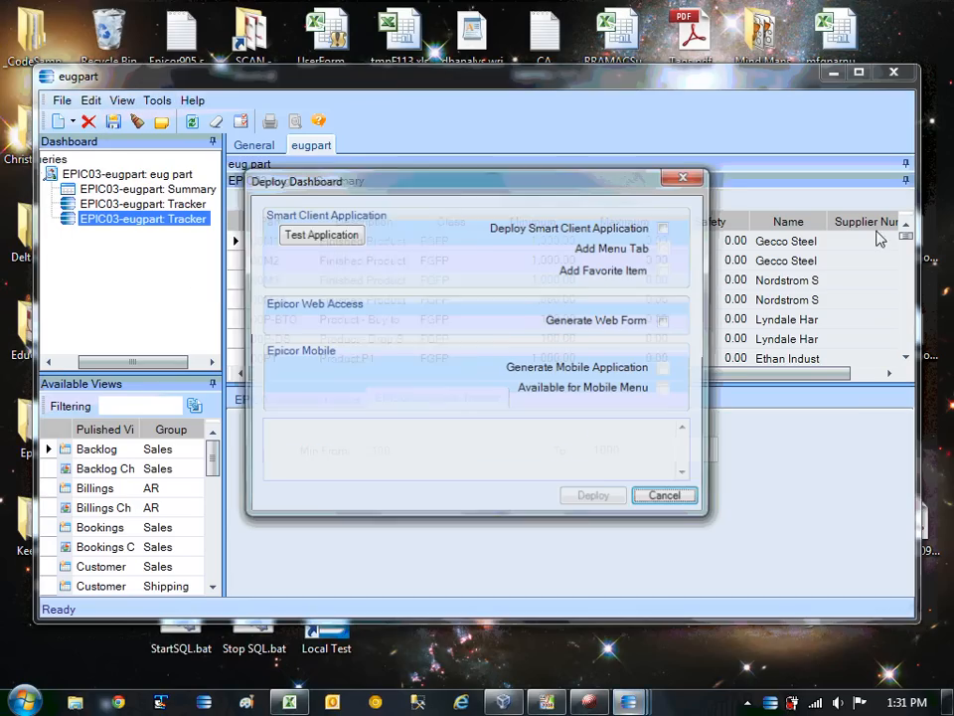
left_click(668, 227)
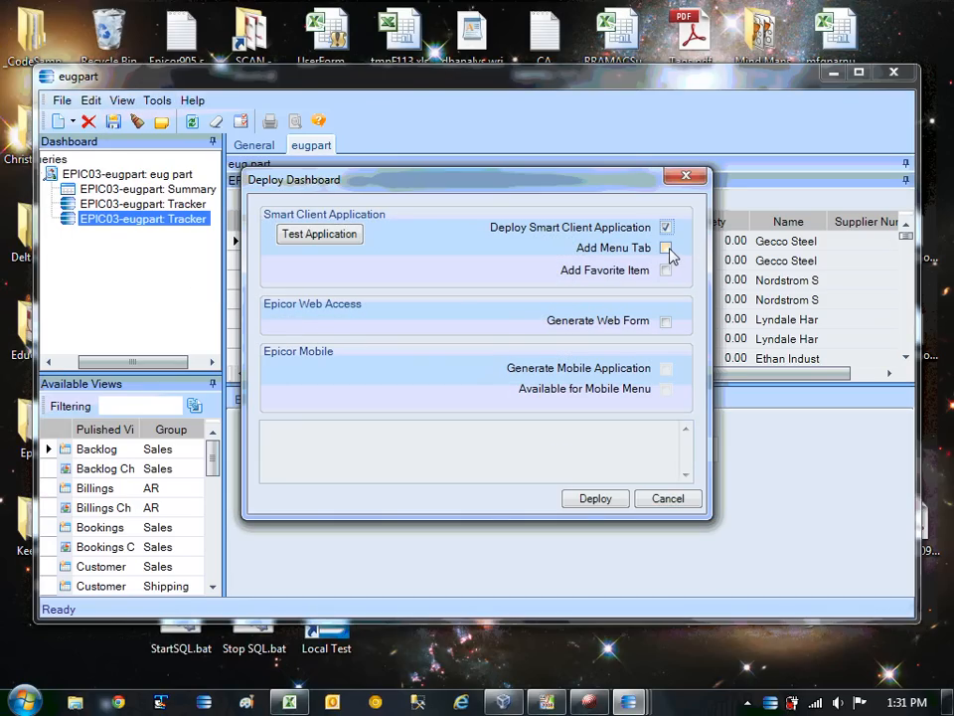
left_click(666, 248)
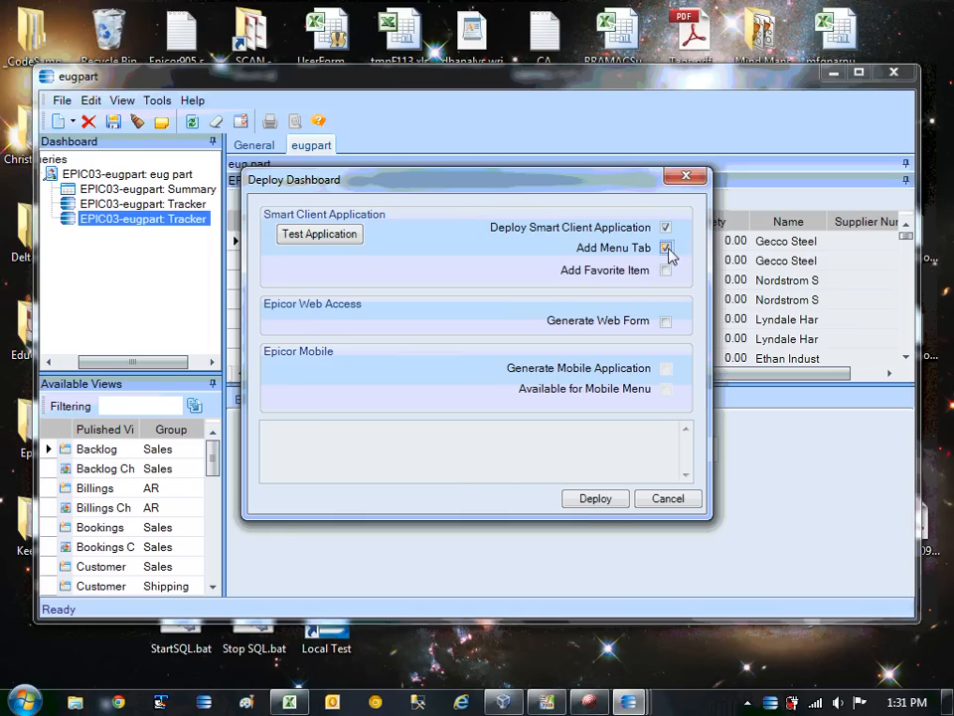
left_click(596, 500)
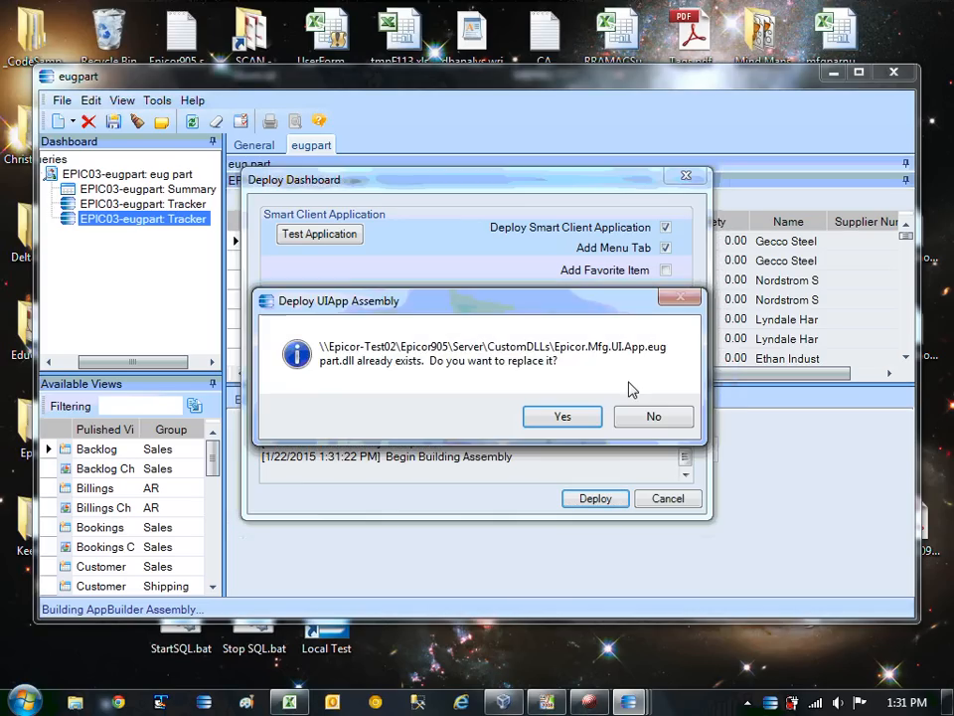
left_click(562, 417)
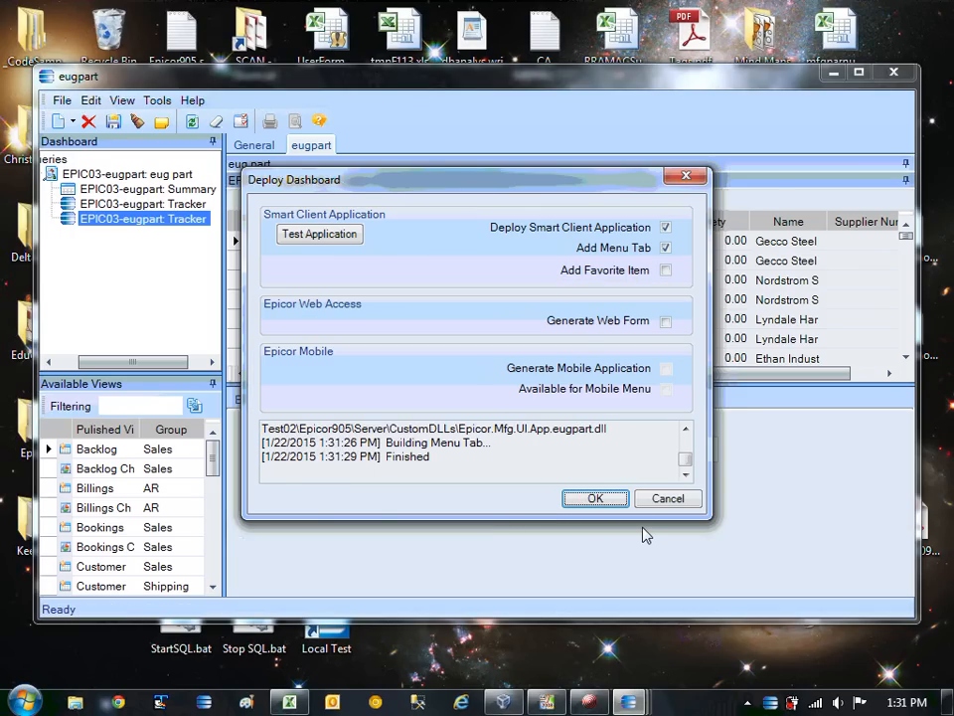
left_click(595, 499)
Step: Check that the new eugpart menu tab opens the Min From / To dashboard
mouse_move(628, 702)
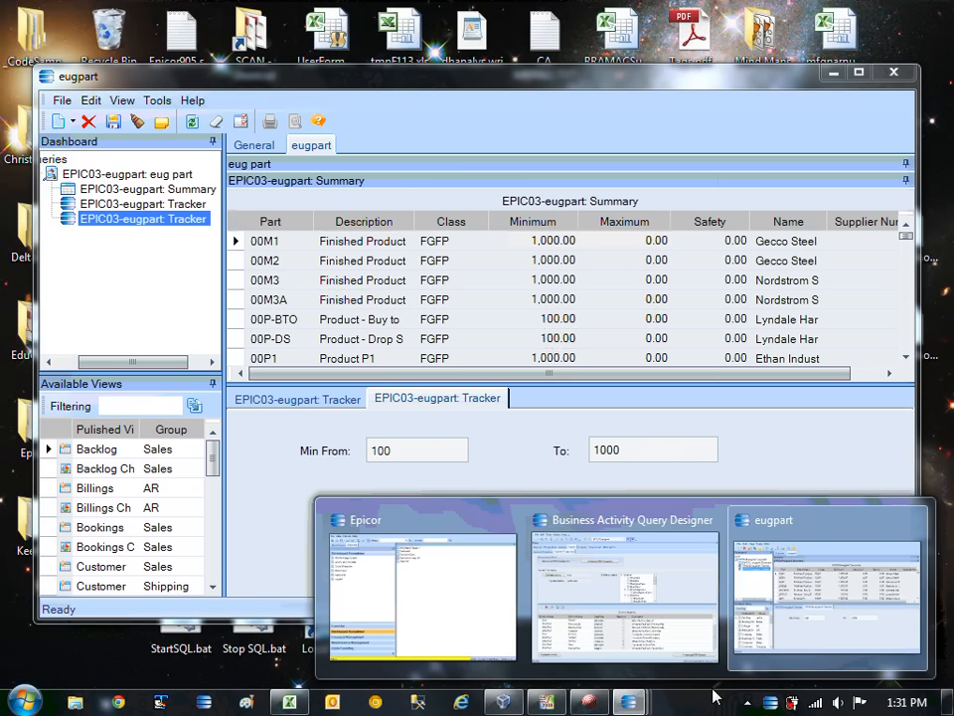
left_click(464, 588)
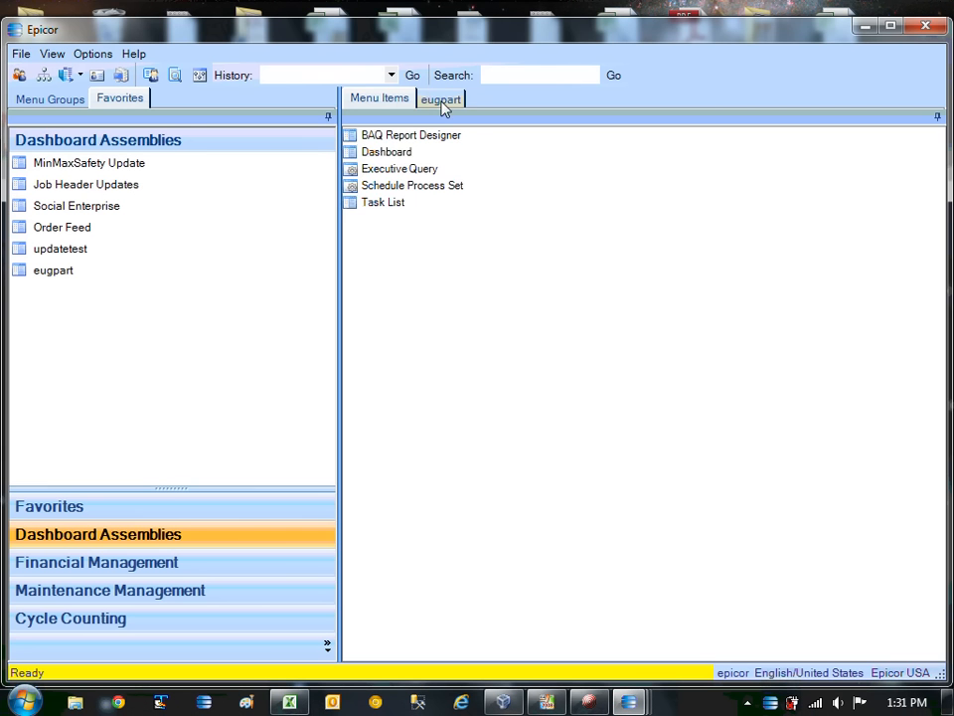
left_click(444, 99)
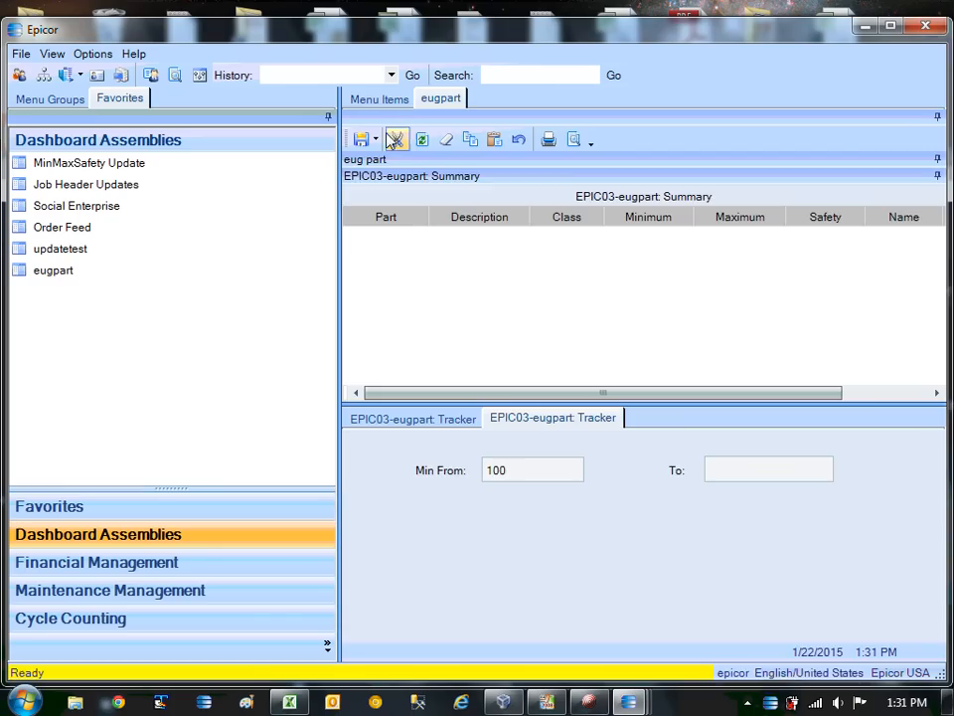
left_click(365, 99)
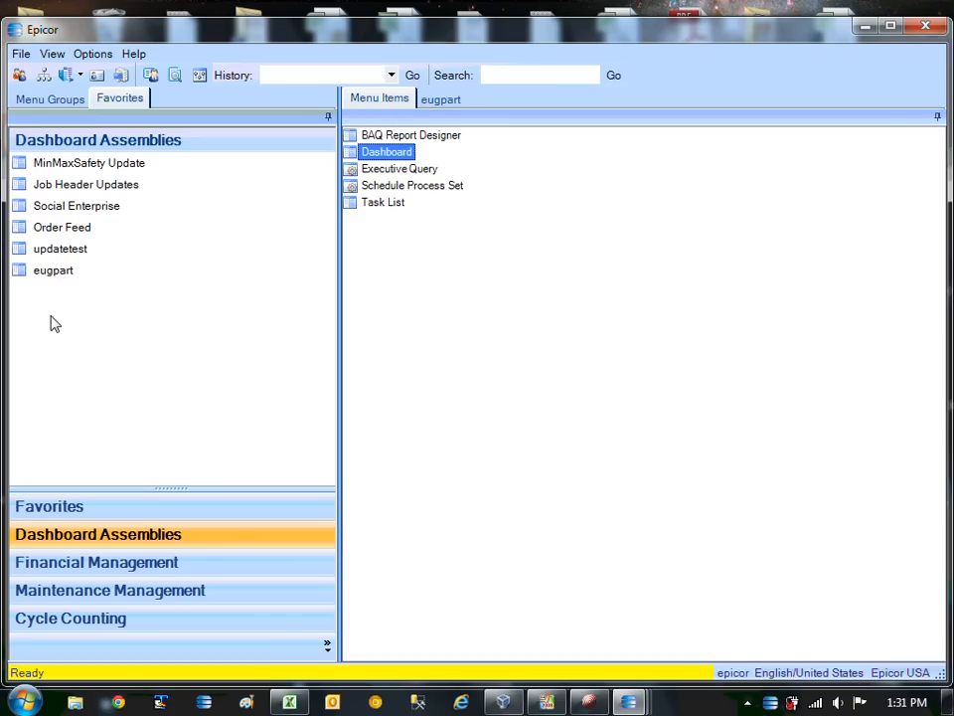
left_click(440, 105)
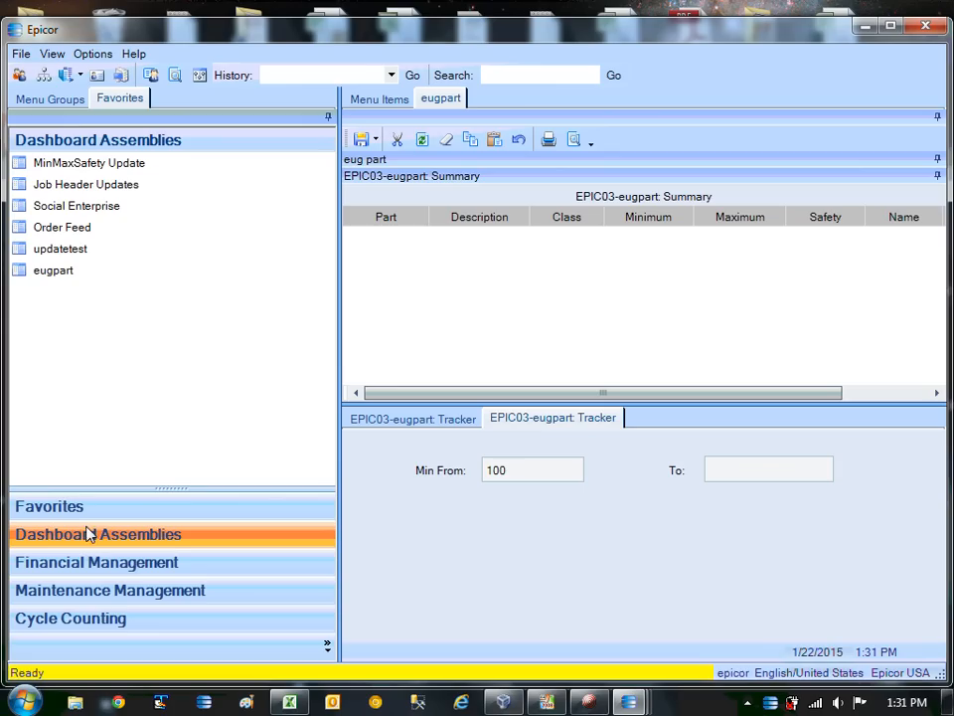
Step: Expand Security Maintenance in the menu groups and open Menu Maintenance
left_click(30, 99)
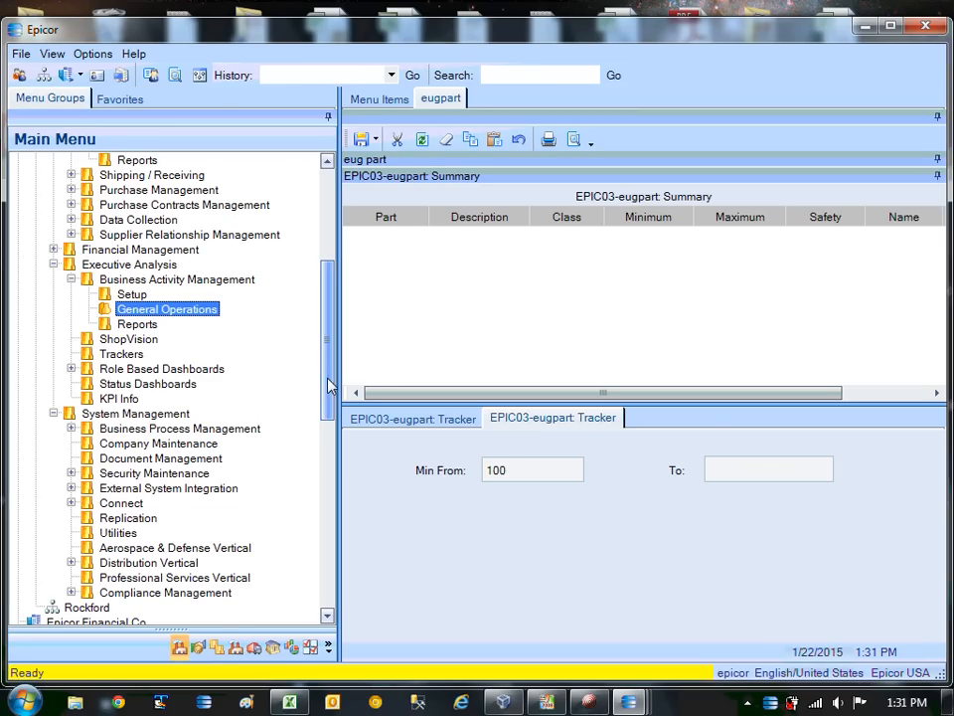
mouse_move(328, 377)
left_mouse_down()
mouse_move(323, 290)
mouse_move(334, 394)
left_mouse_up()
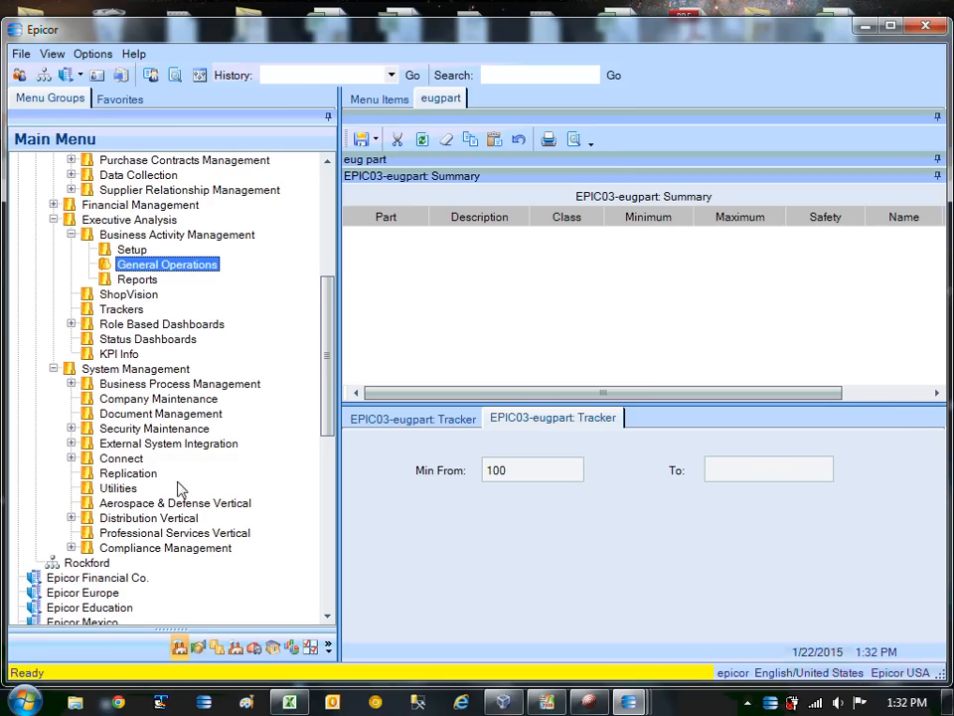
double_click(149, 429)
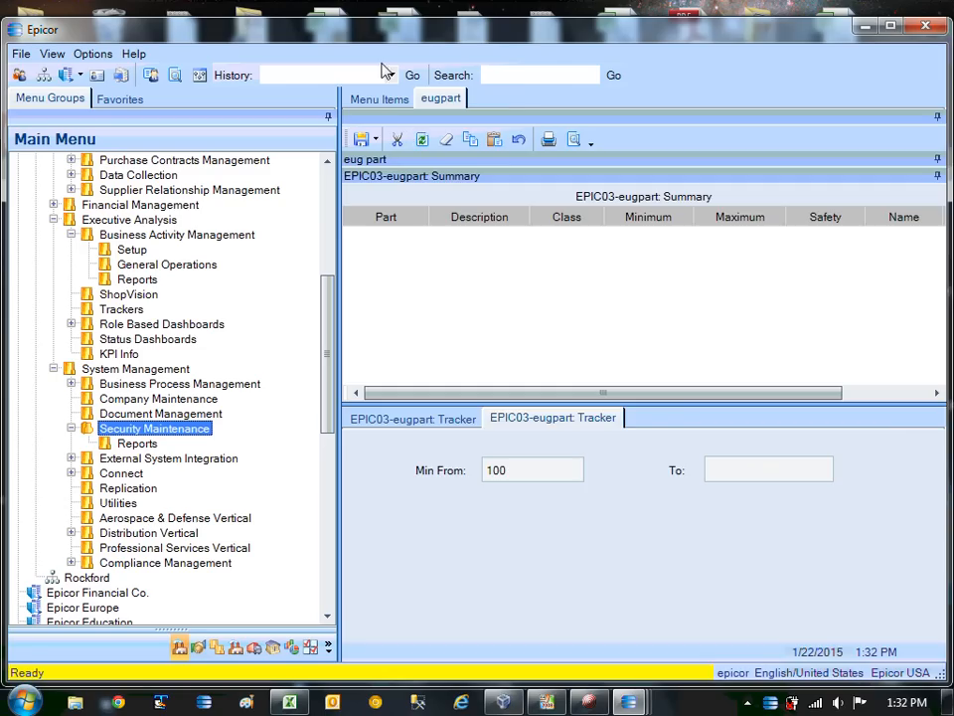
left_click(378, 99)
left_click(420, 170)
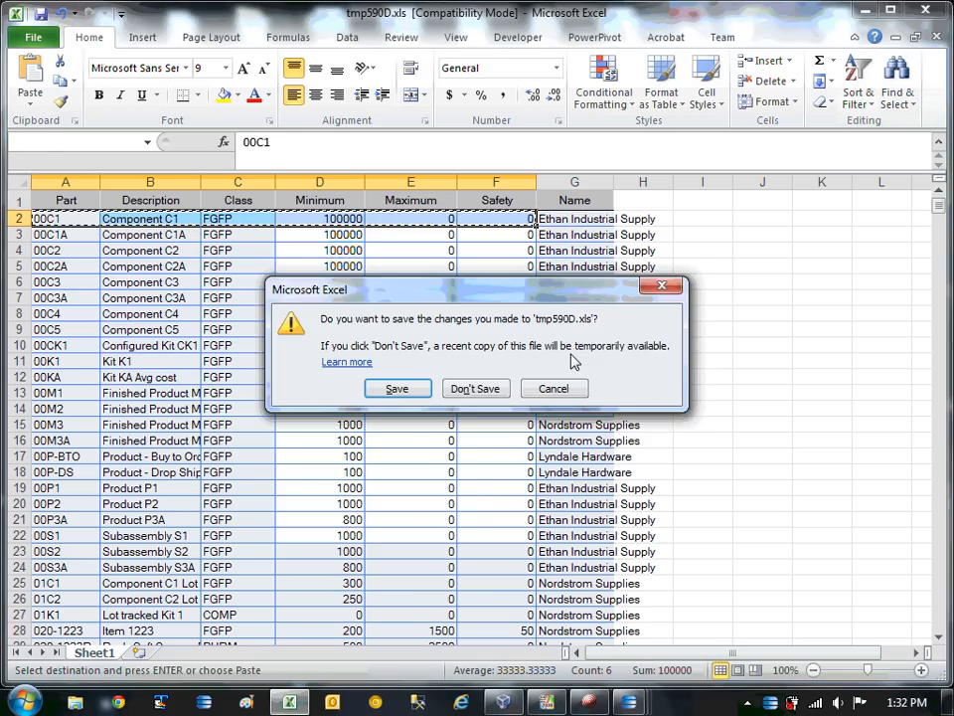
Step: Close tmp590D.xls without saving and dismiss both Epicor access-error dialogs
left_click(487, 390)
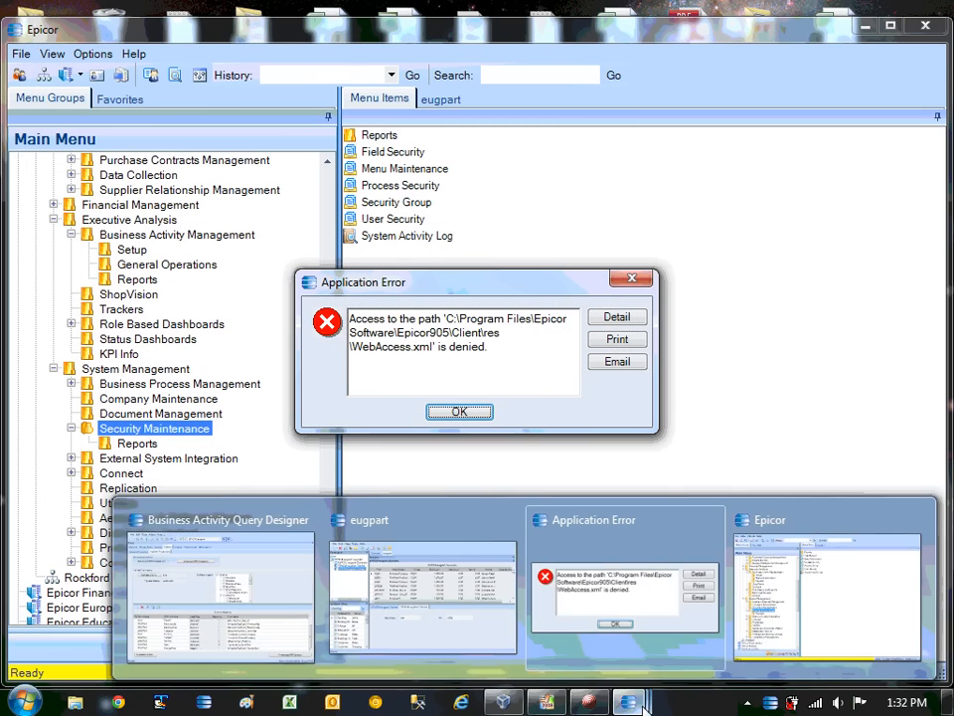
left_click(464, 416)
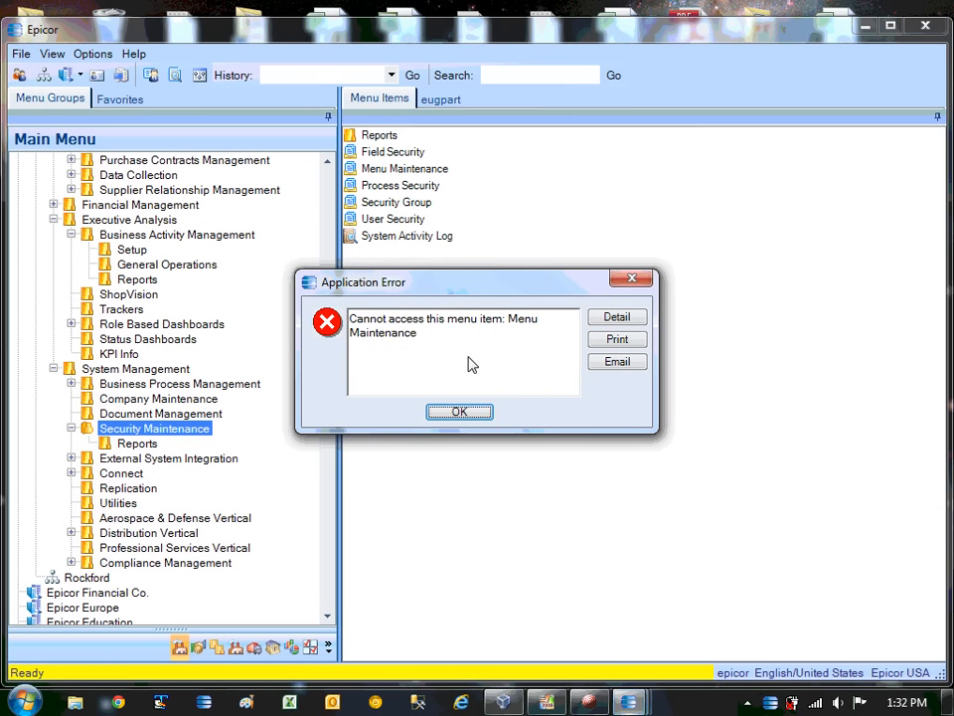
left_click(456, 413)
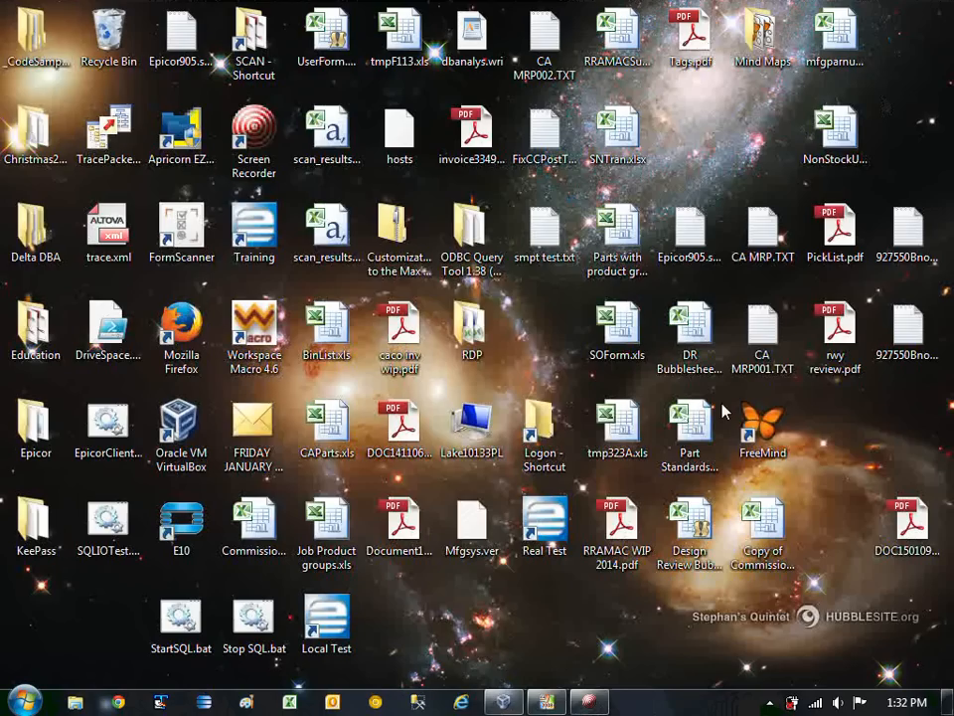
Step: Launch the Training shortcut as administrator and log on with the user name and password
left_click(260, 236)
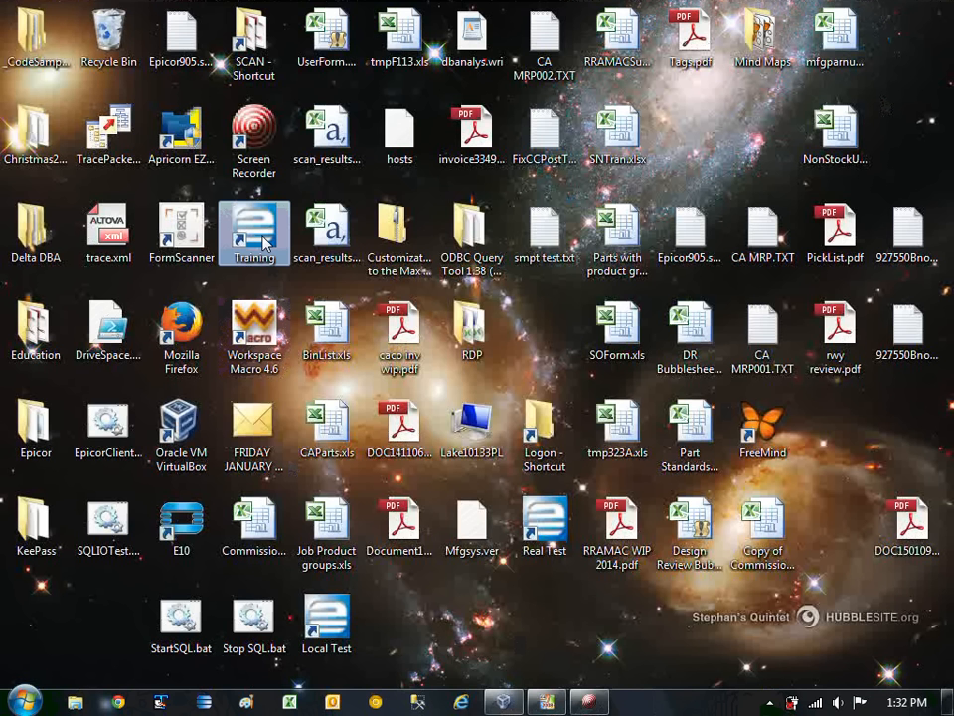
right_click(265, 241)
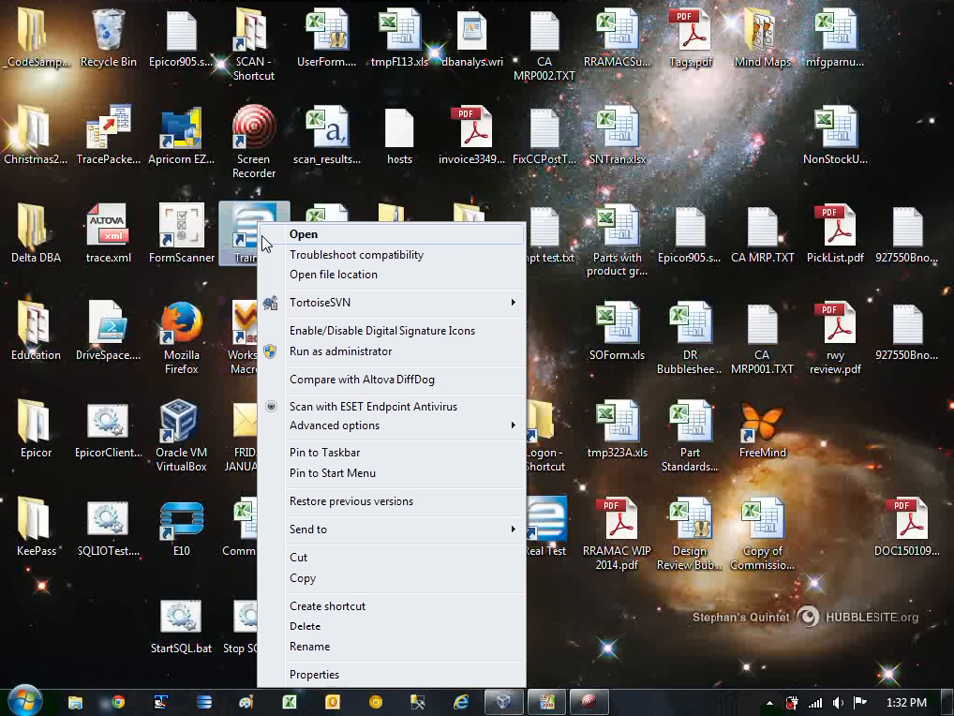
left_click(328, 356)
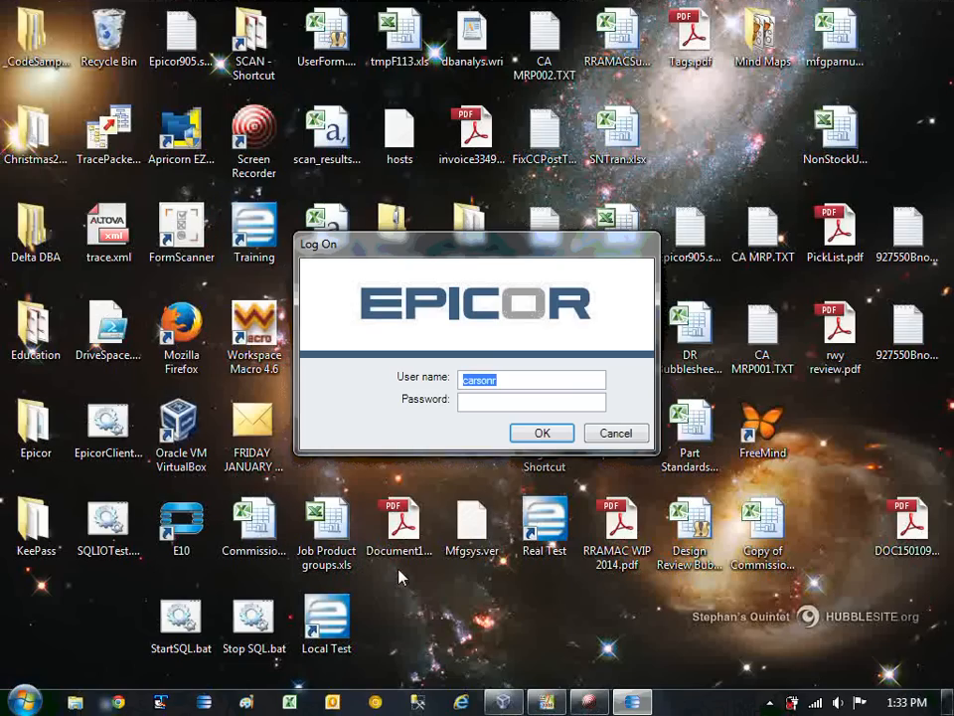
type("epicor")
key("Tab")
type("epicor")
key("Return")
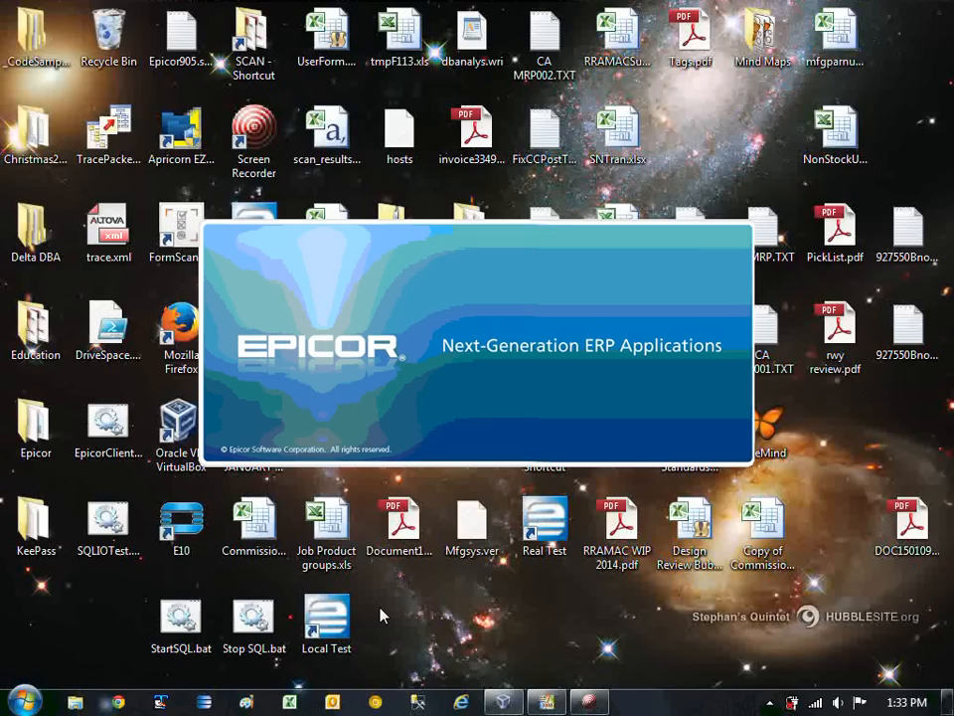
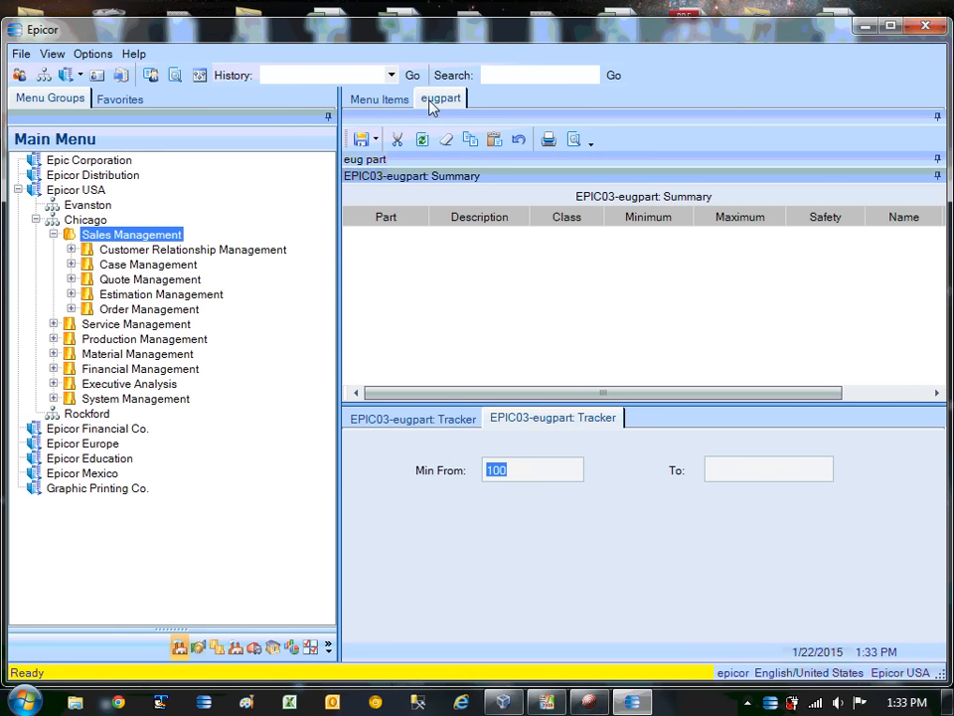
Step: From the menu items list, launch Menu Maintenance under System Management > Security Maintenance
left_click(383, 104)
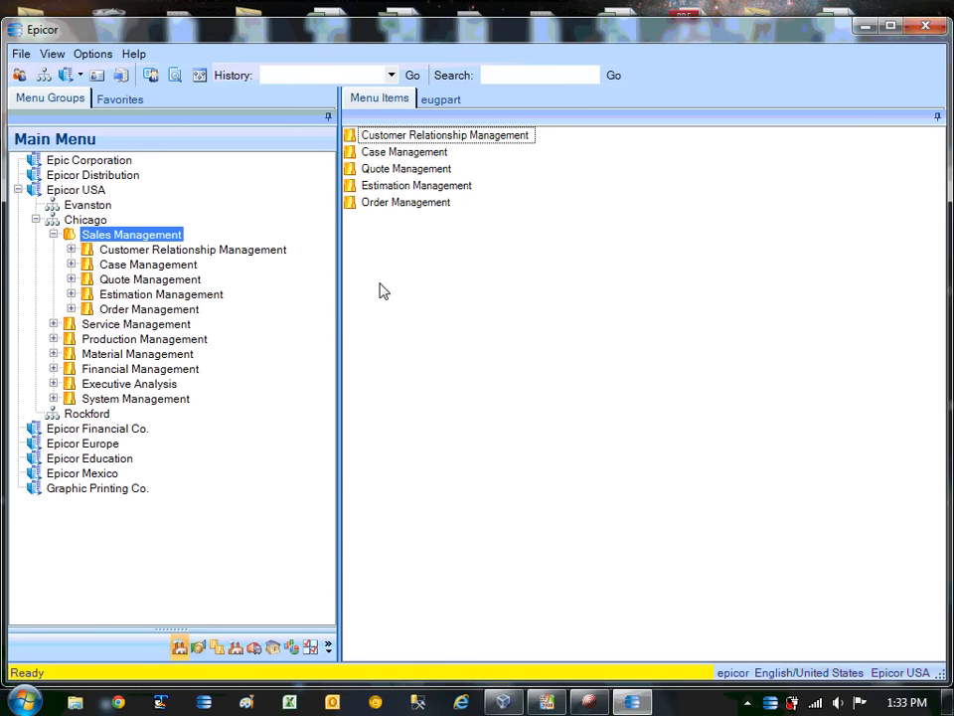
left_click(53, 399)
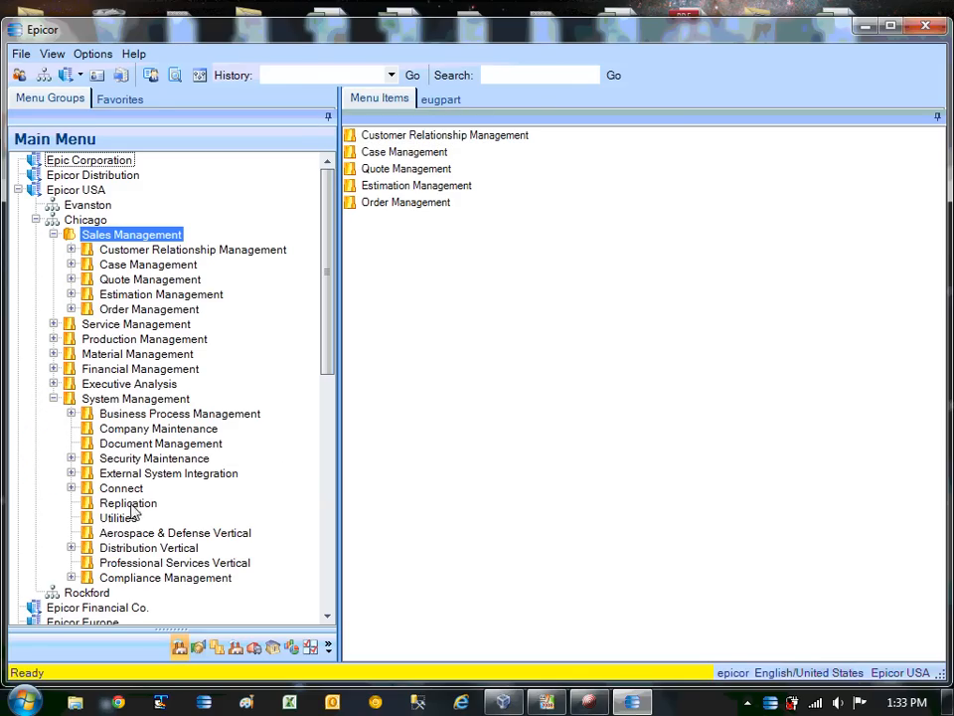
double_click(151, 460)
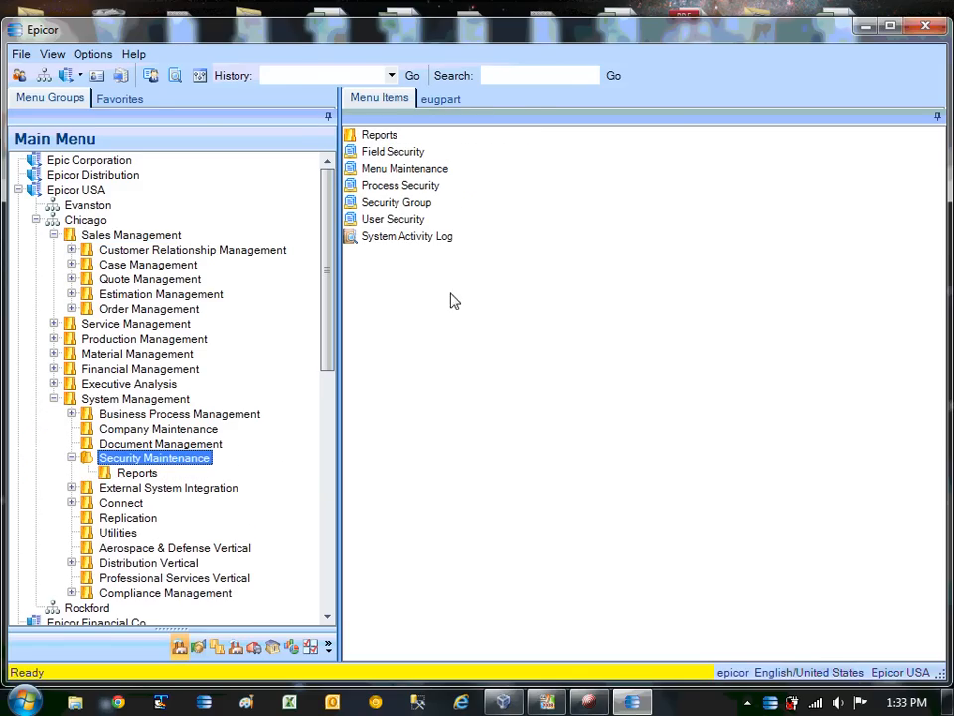
left_click(398, 167)
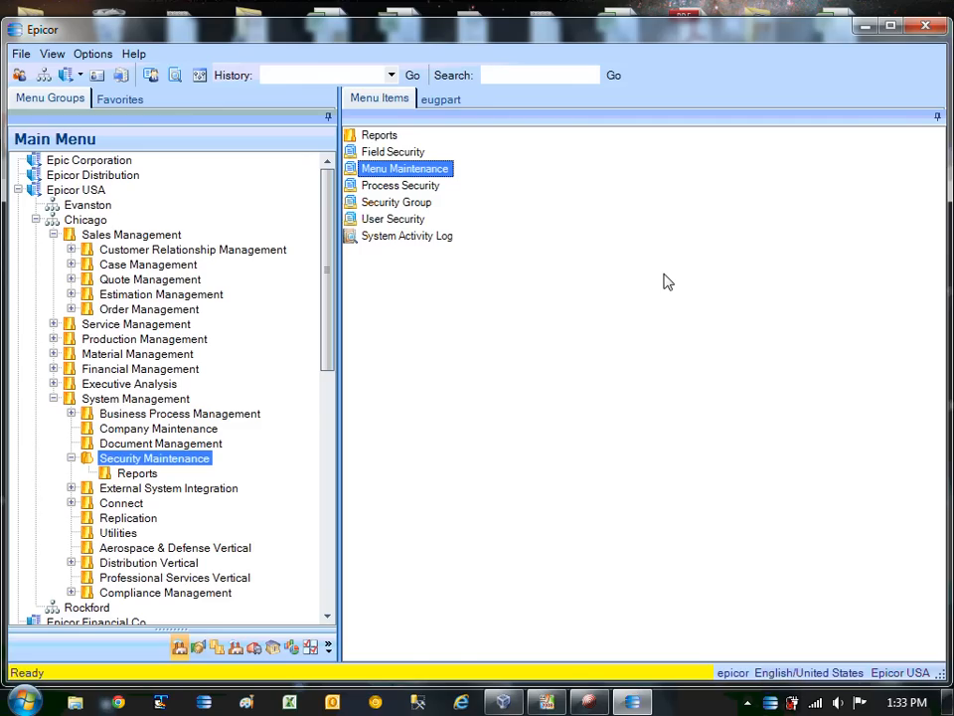
key("Return")
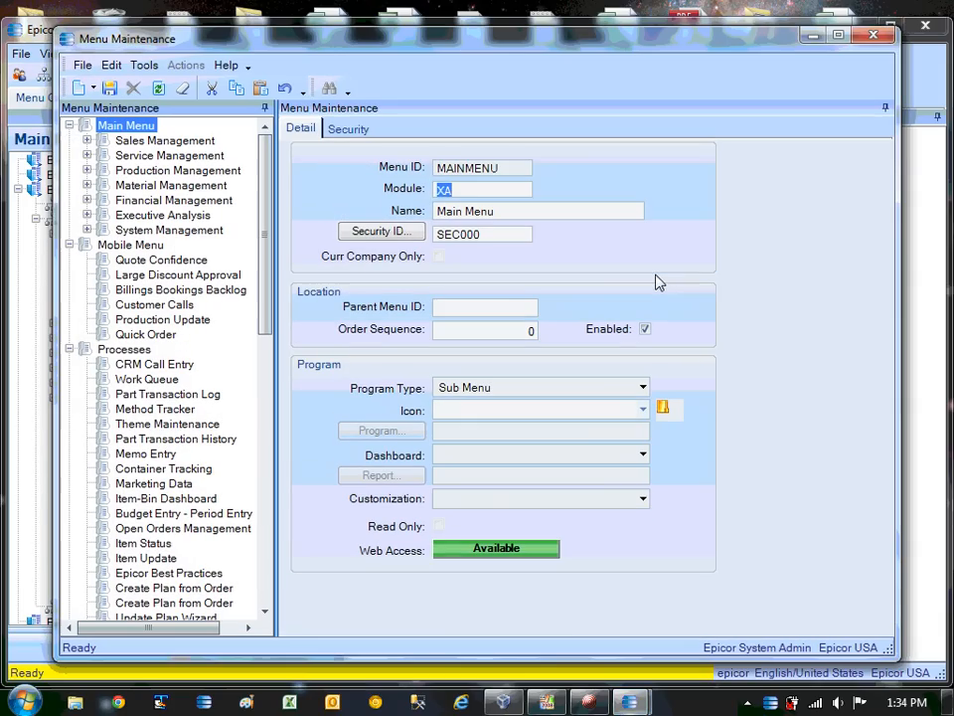
Step: Start a new menu under Material Management with program type Sub Menu
left_click(86, 185)
left_click(178, 187)
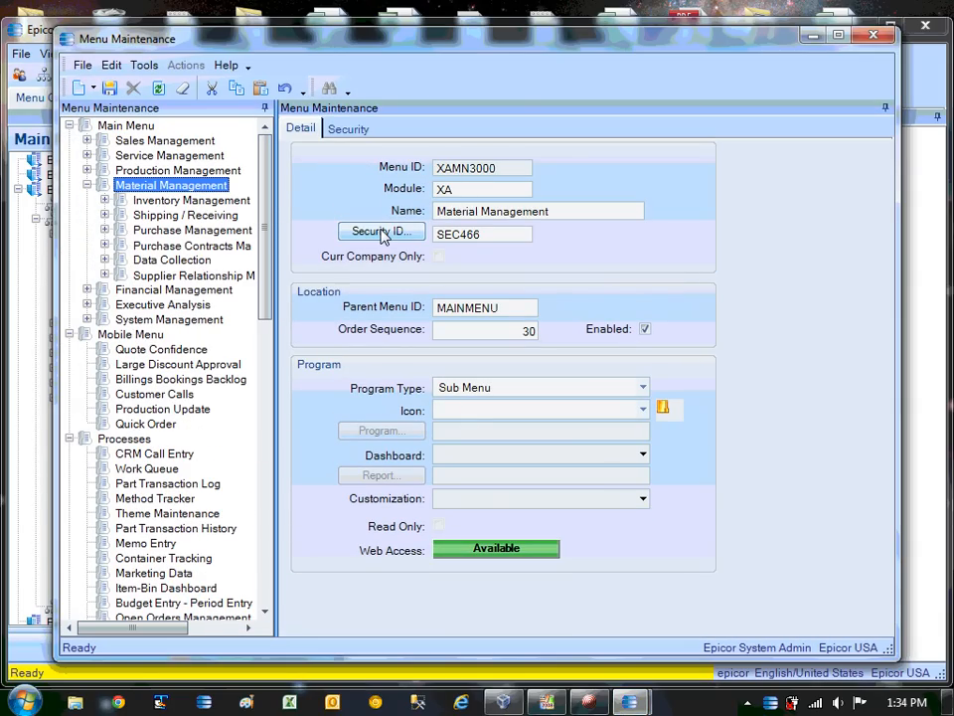
left_click(93, 87)
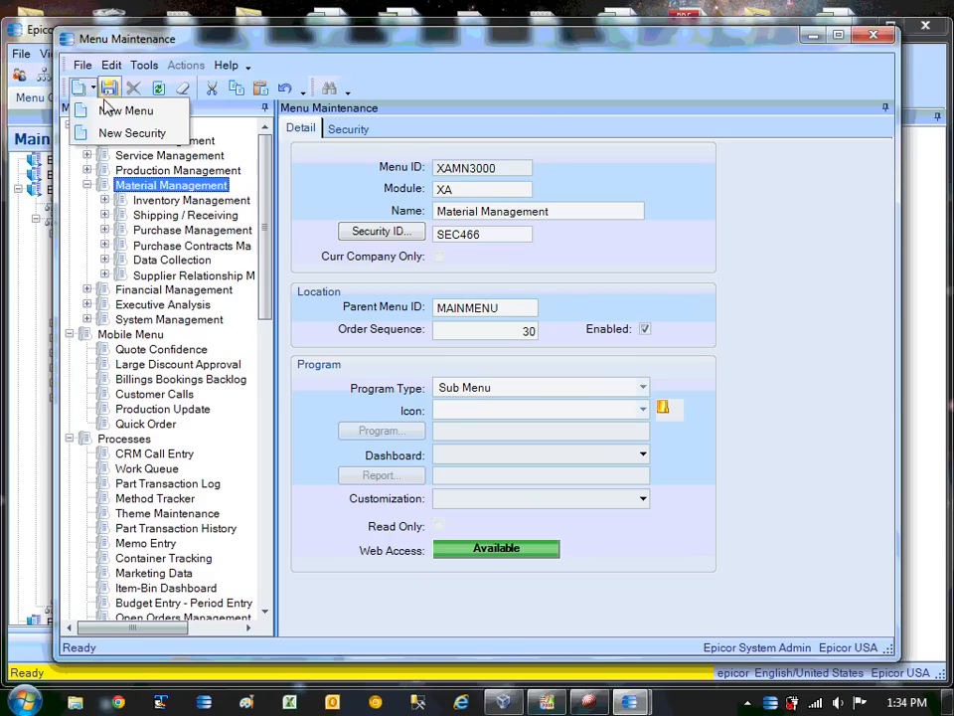
left_click(119, 110)
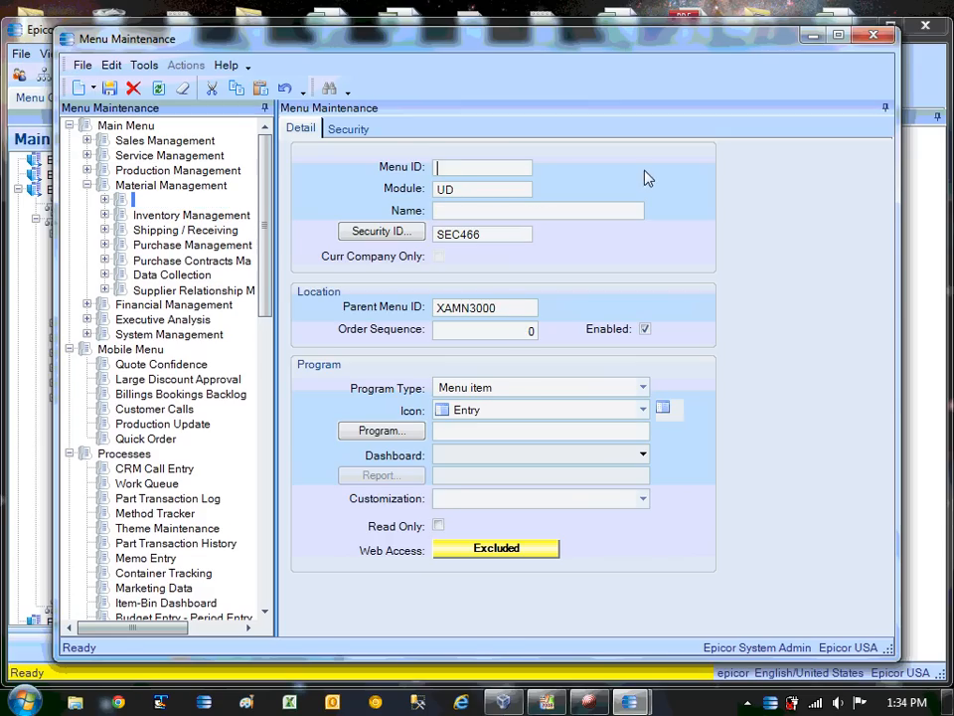
left_click(644, 411)
scroll(553, 517, "down", 2)
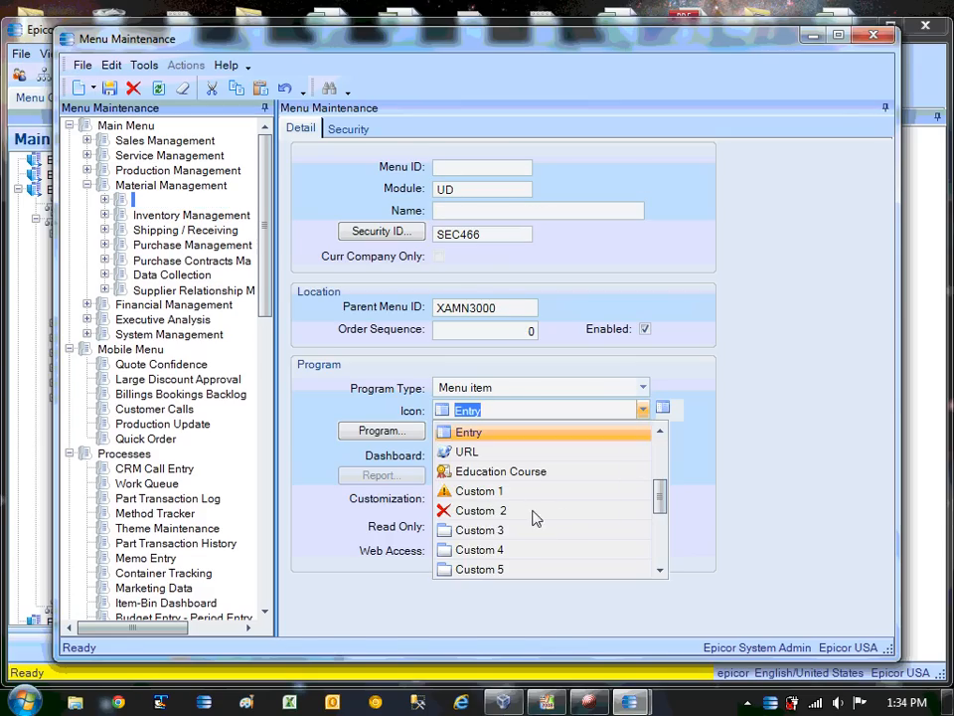
scroll(596, 487, "up", 2)
left_click(643, 390)
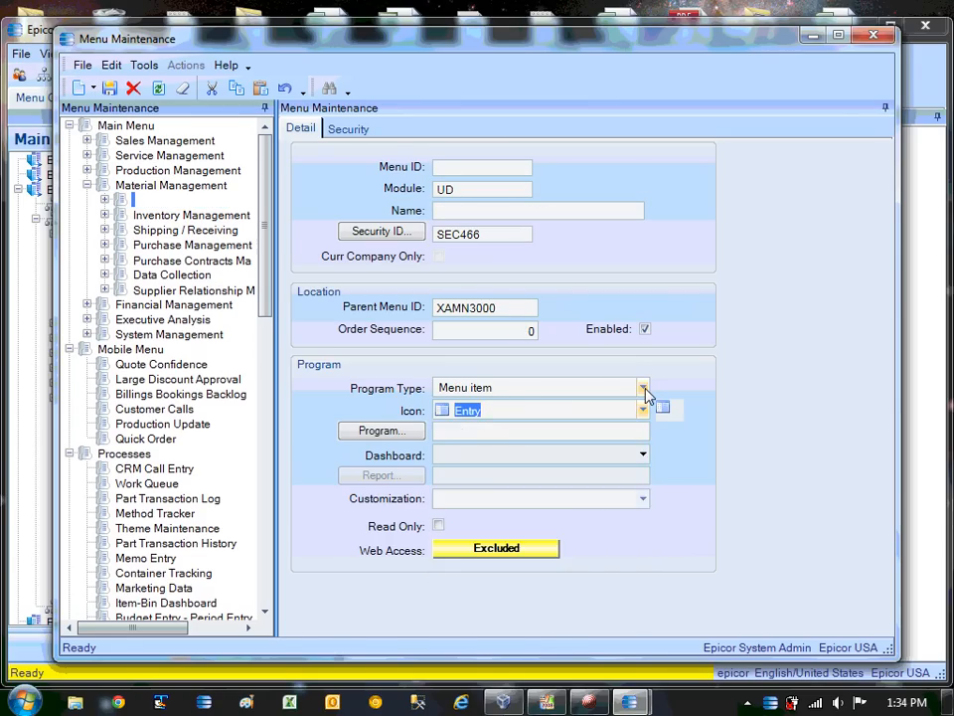
left_click(643, 389)
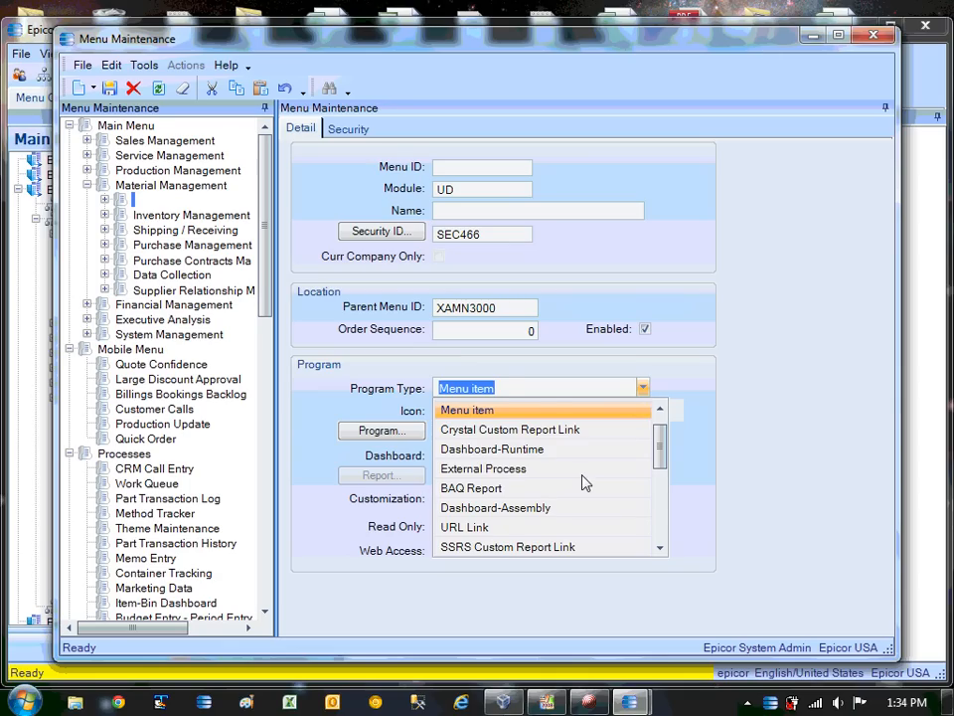
scroll(524, 429, "up", 1)
left_click(511, 410)
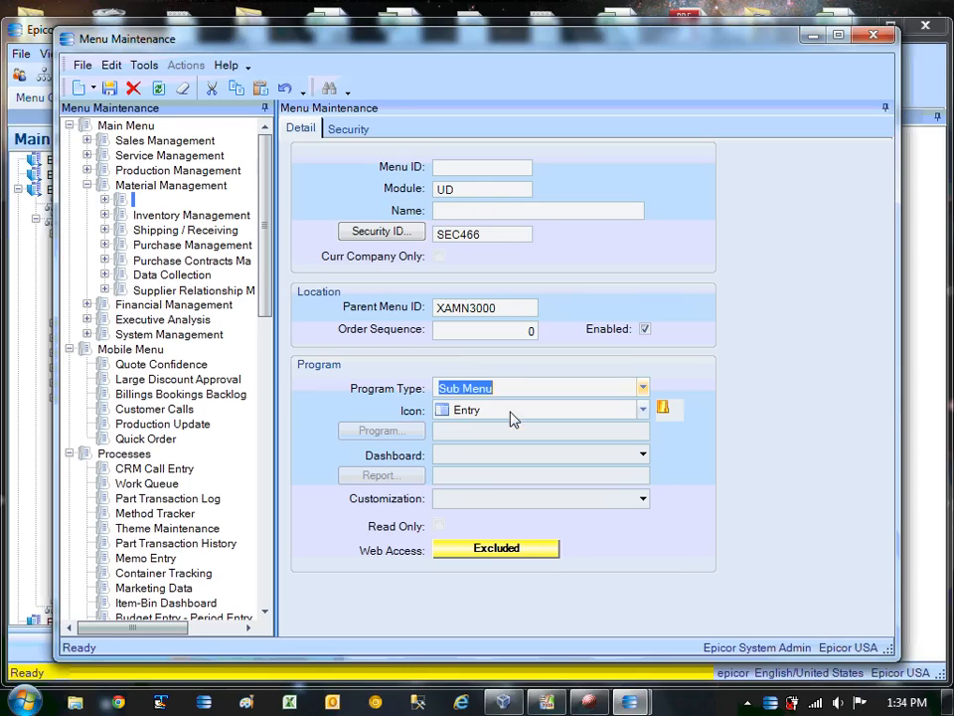
Step: Give the submenu Menu ID UDMM1 and the name Custom, then save it
left_click(475, 168)
type("UD")
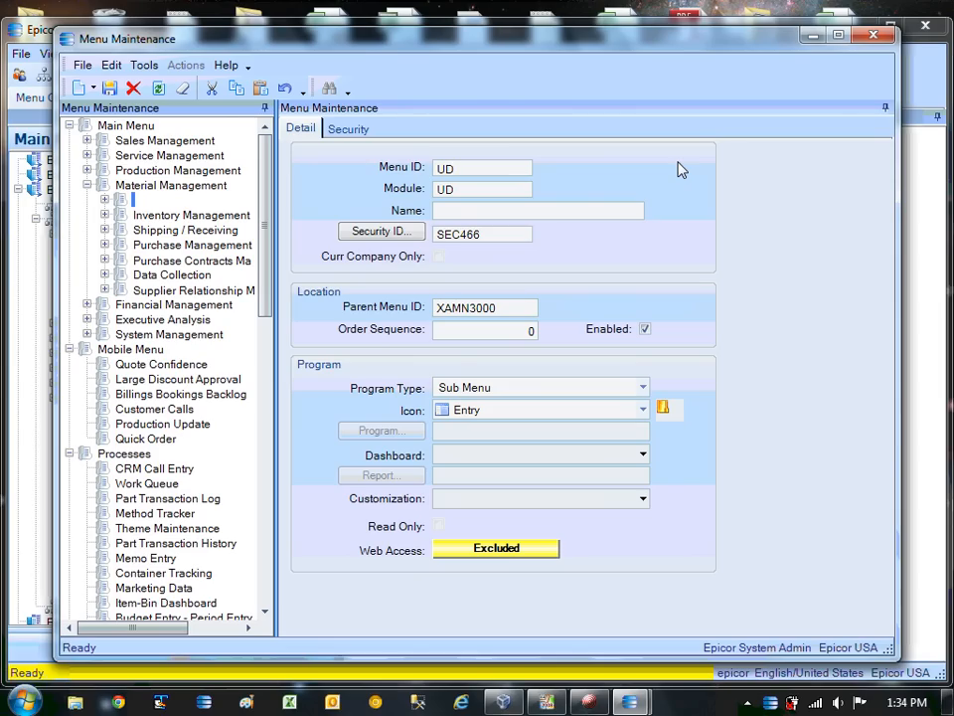
type("MM1")
key("Tab")
key("Tab")
type("Custom")
left_click(497, 334)
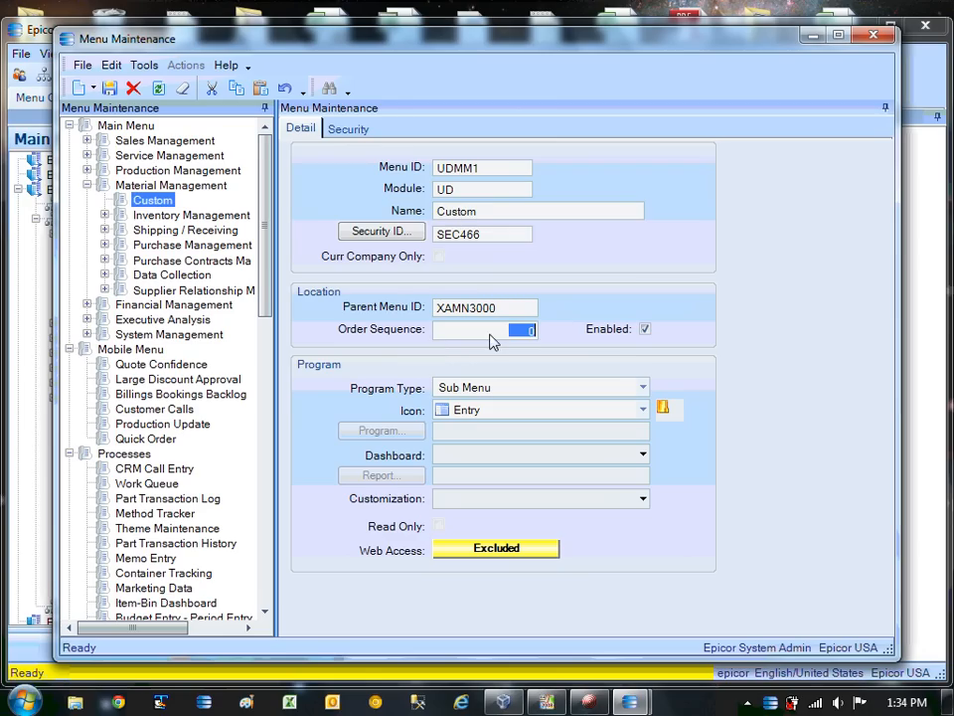
left_click(109, 88)
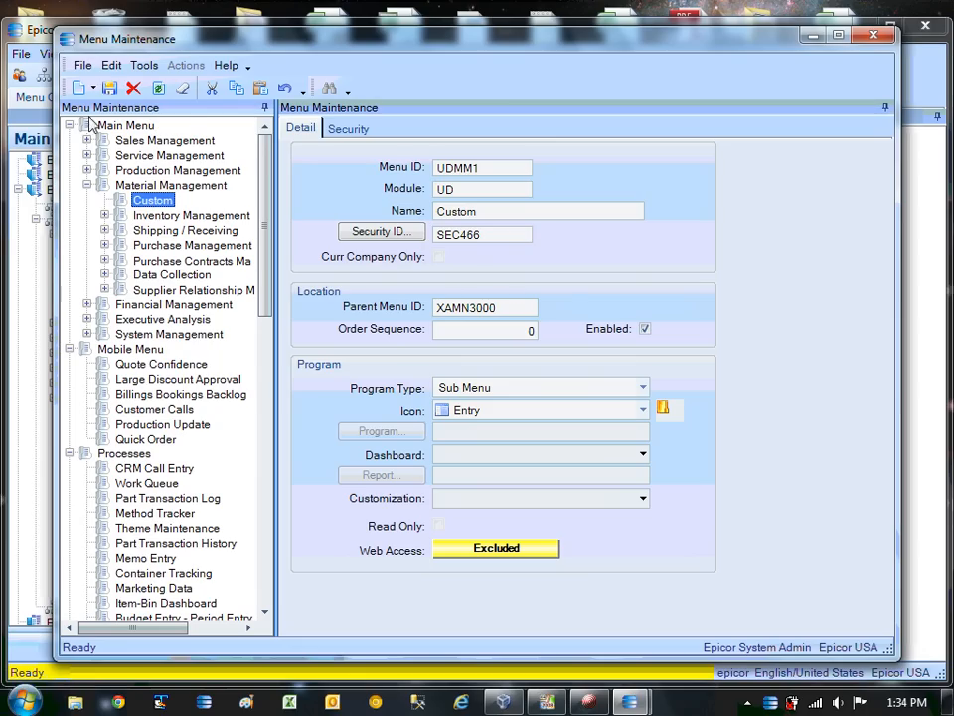
Step: Start a new menu entry under the Custom submenu, dismissing the required-program warning
left_click(92, 89)
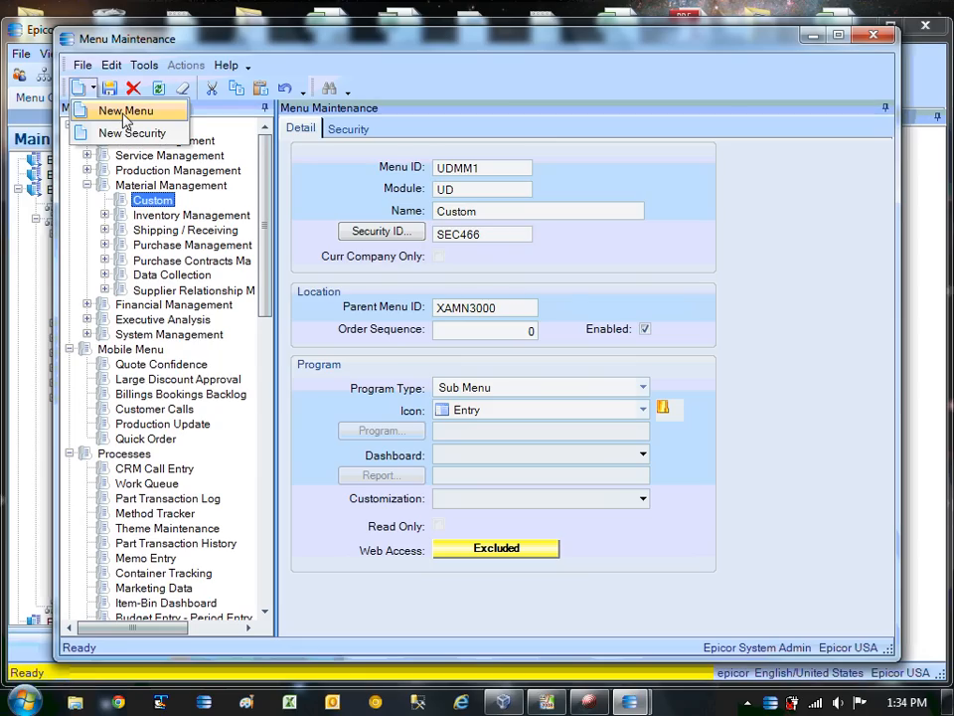
left_click(99, 109)
left_click(143, 198)
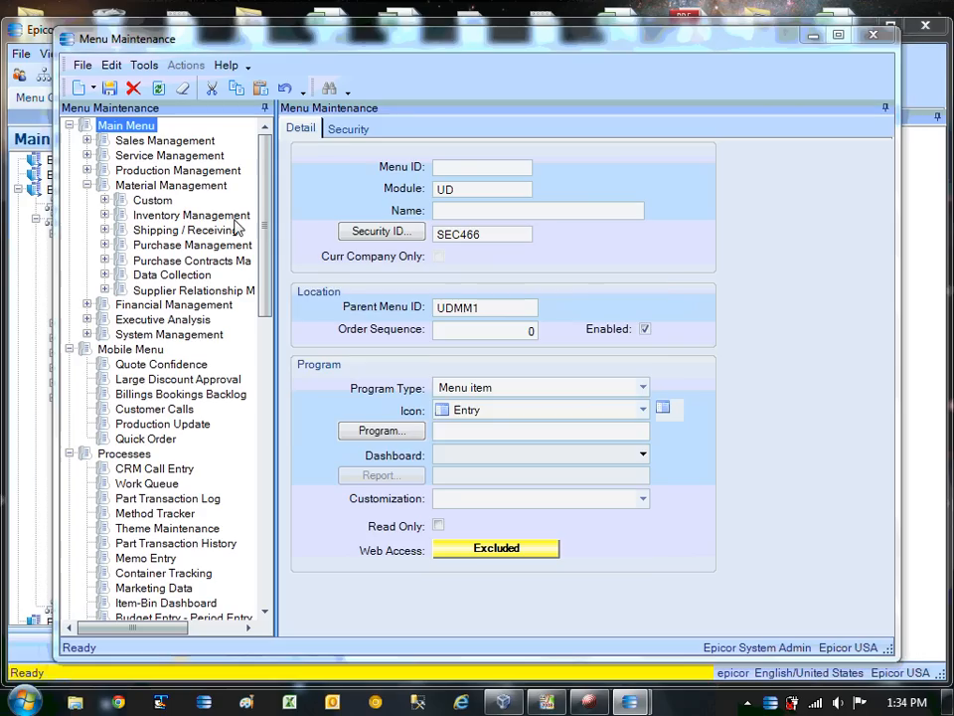
left_click(601, 412)
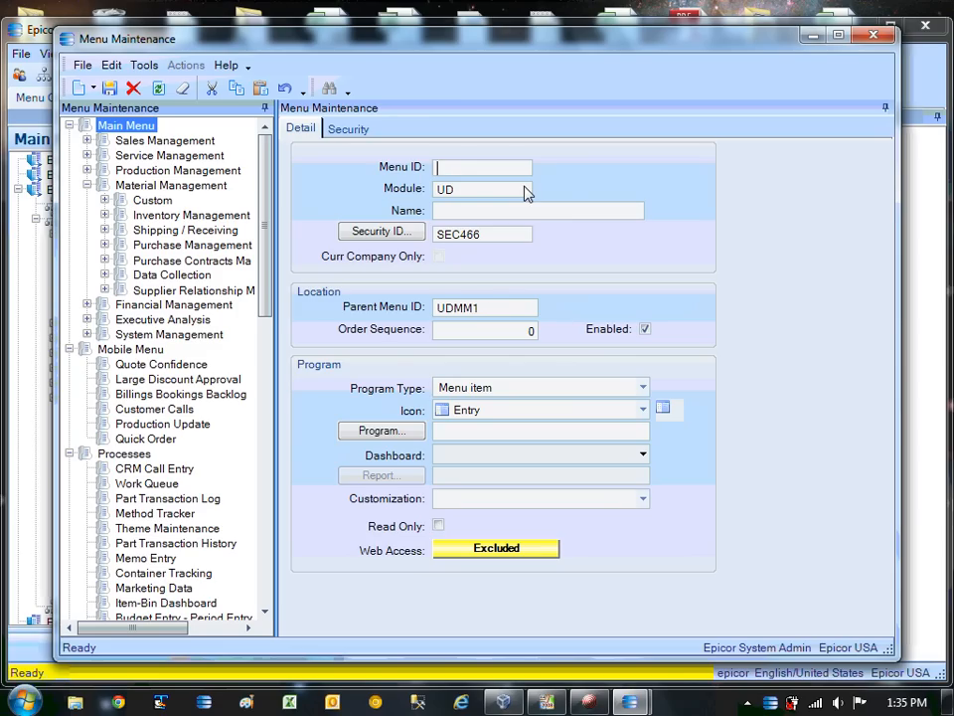
Step: Enter Menu ID UDMM12 and the name EUG Part Update, fixing the 'Art' typo
type("UDMM12")
key("Tab")
key("Tab")
type("EUG Ar")
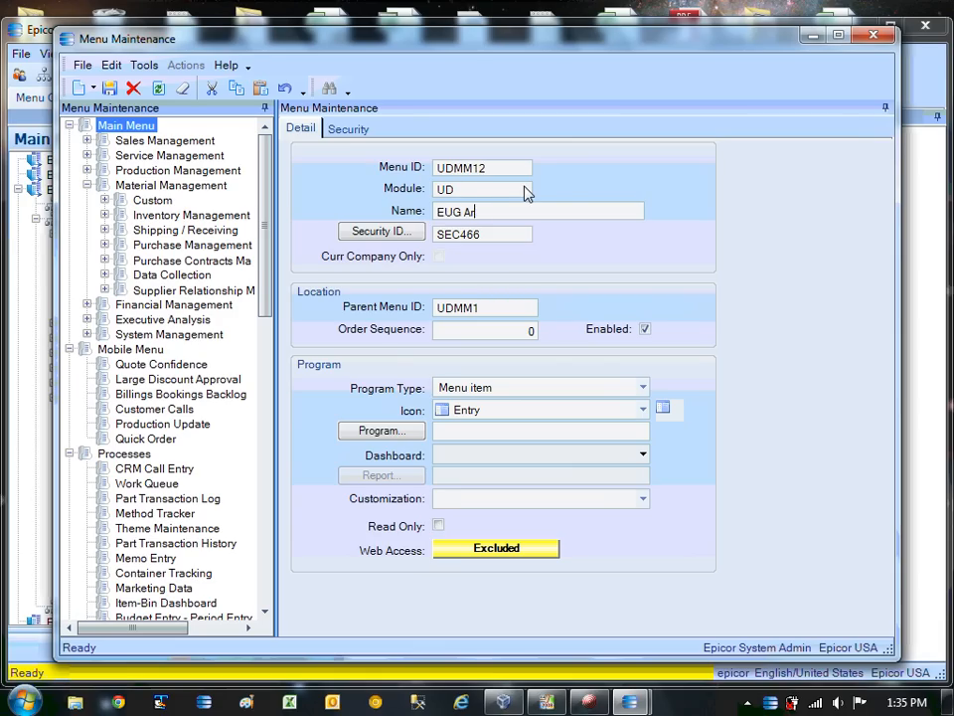
type("t Update")
key("Left")
key("Left")
key("Left")
key("Left")
key("Left")
key("Left")
key("Left")
key("Left")
key("BackSpace")
type("P")
left_click(643, 388)
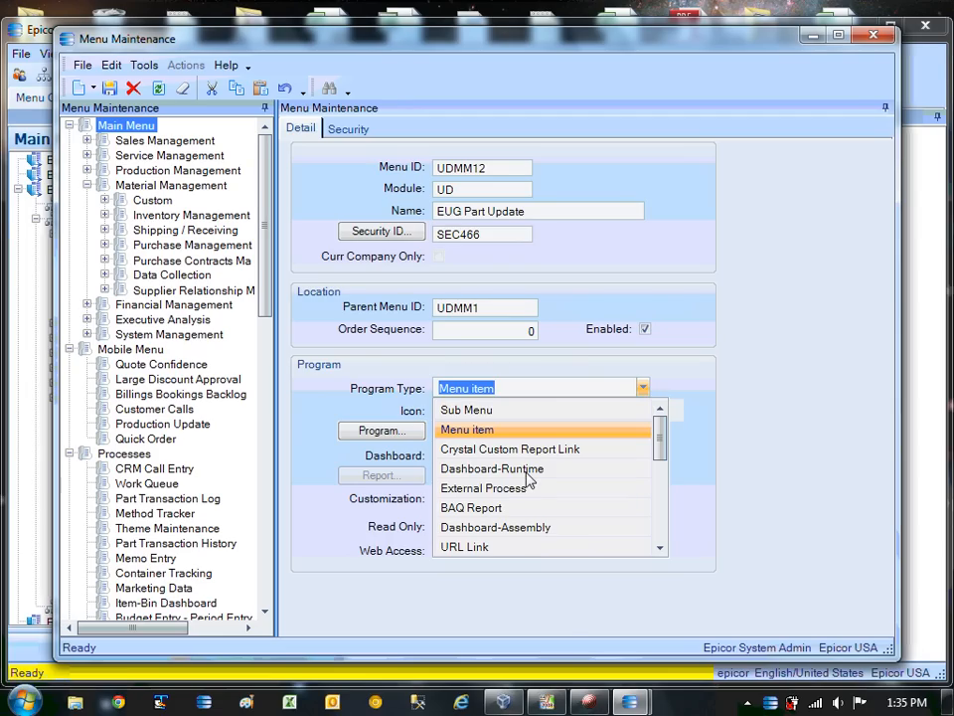
Step: Make UDMM12 a Dashboard-Runtime item for eugpart, rename it EUG Part Update Run, and save
left_click(520, 532)
left_click(643, 408)
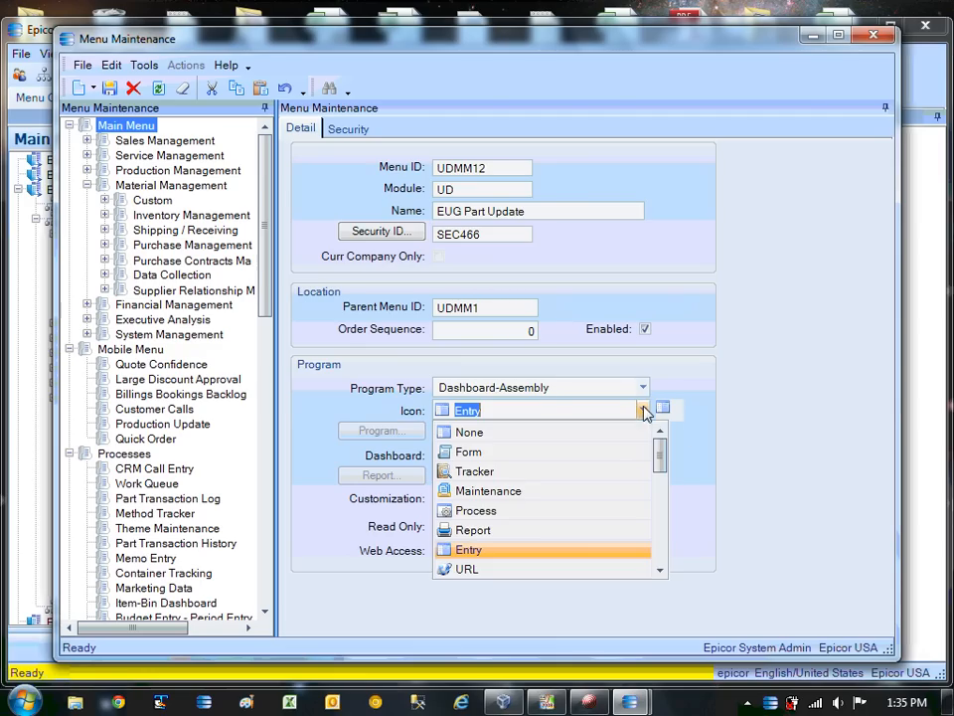
left_click(496, 547)
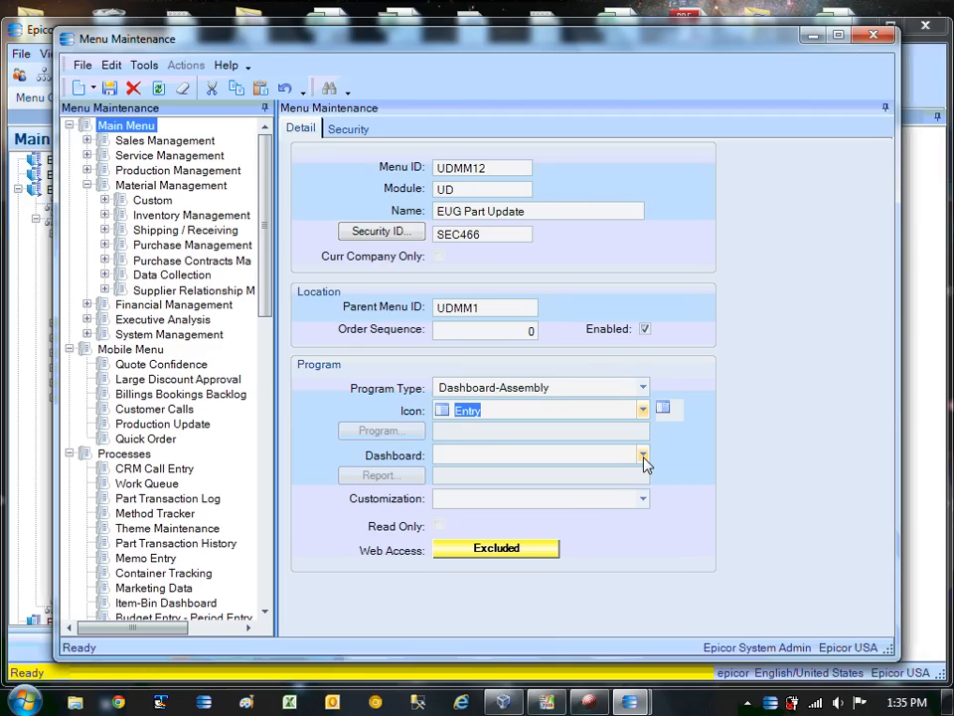
left_click(643, 389)
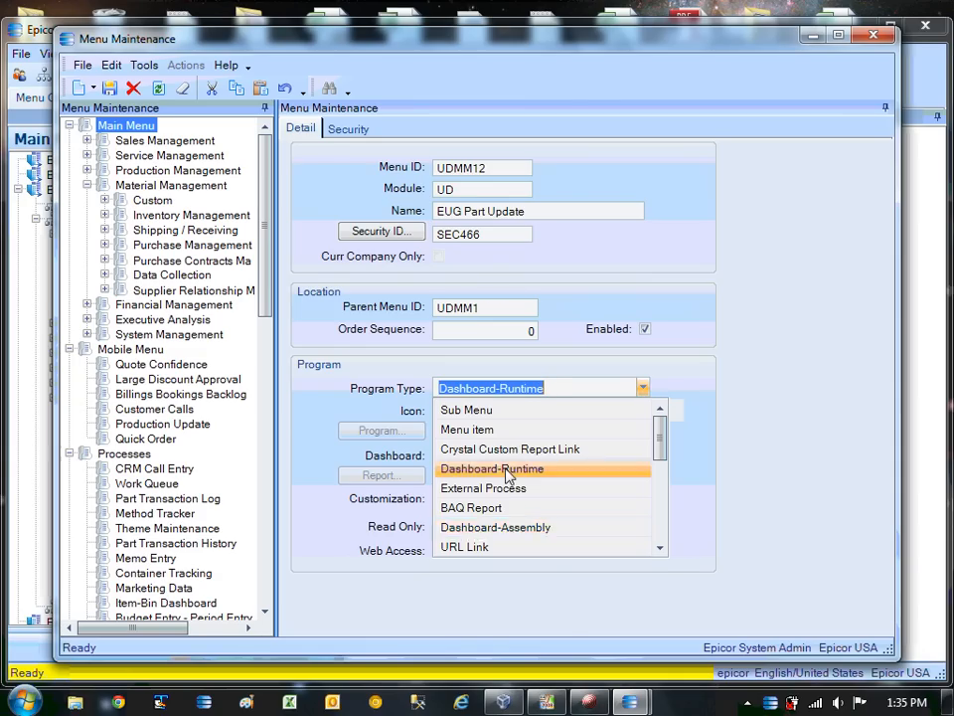
left_click(517, 469)
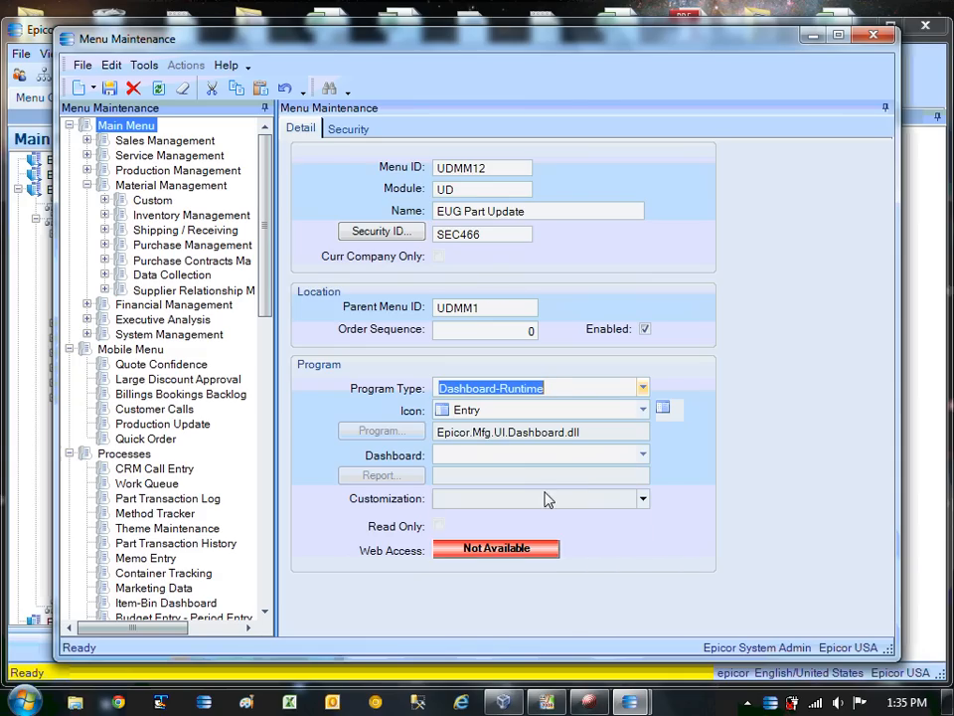
left_click(643, 455)
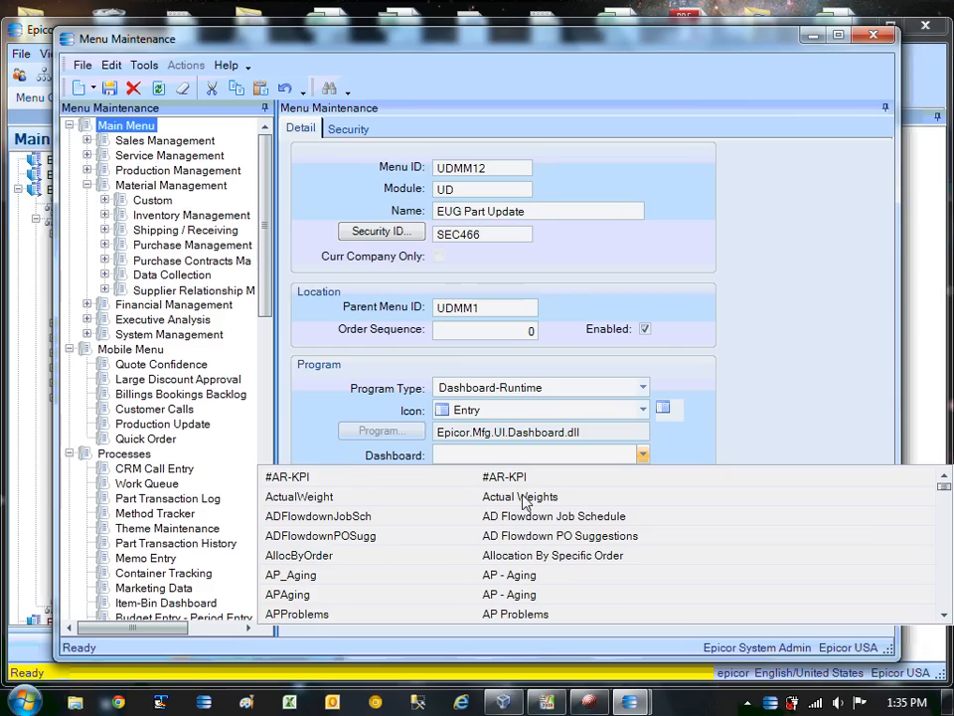
type("eugpart")
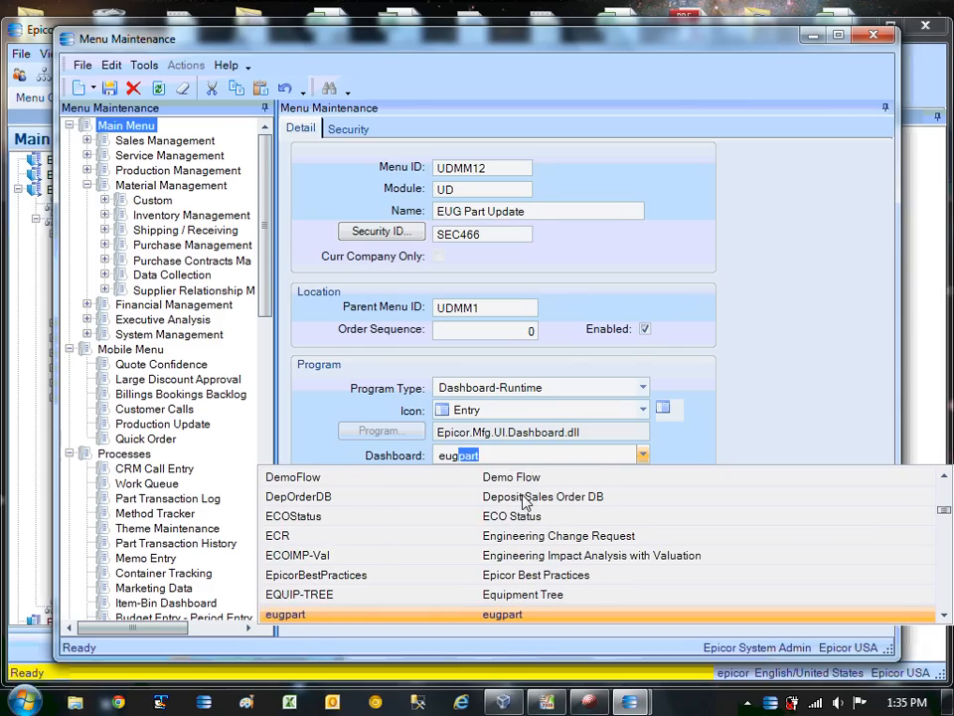
key("Tab")
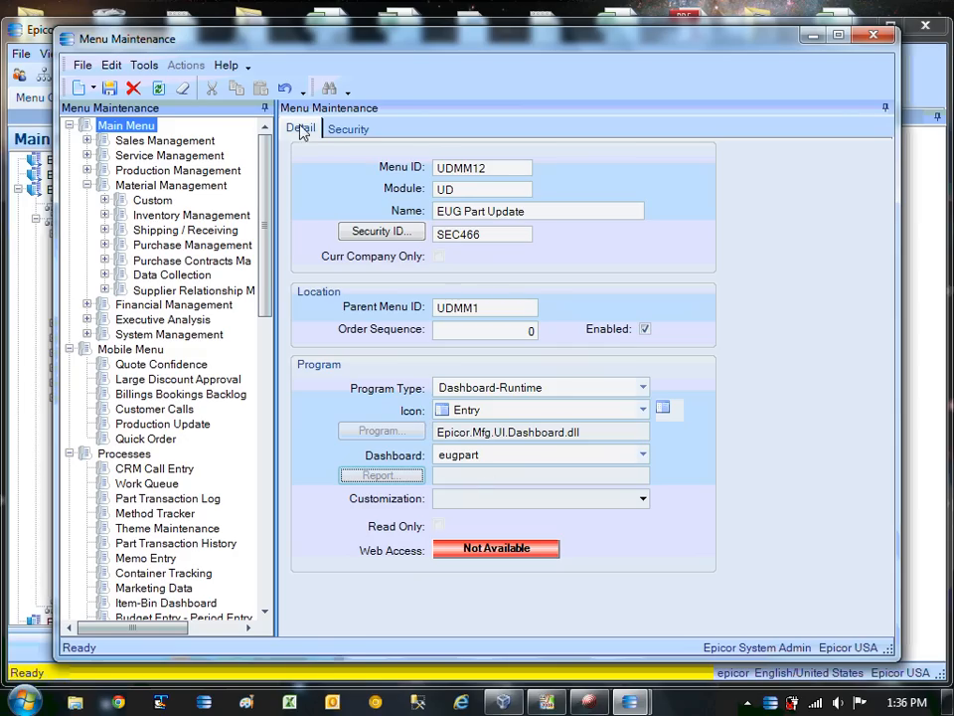
left_click(554, 213)
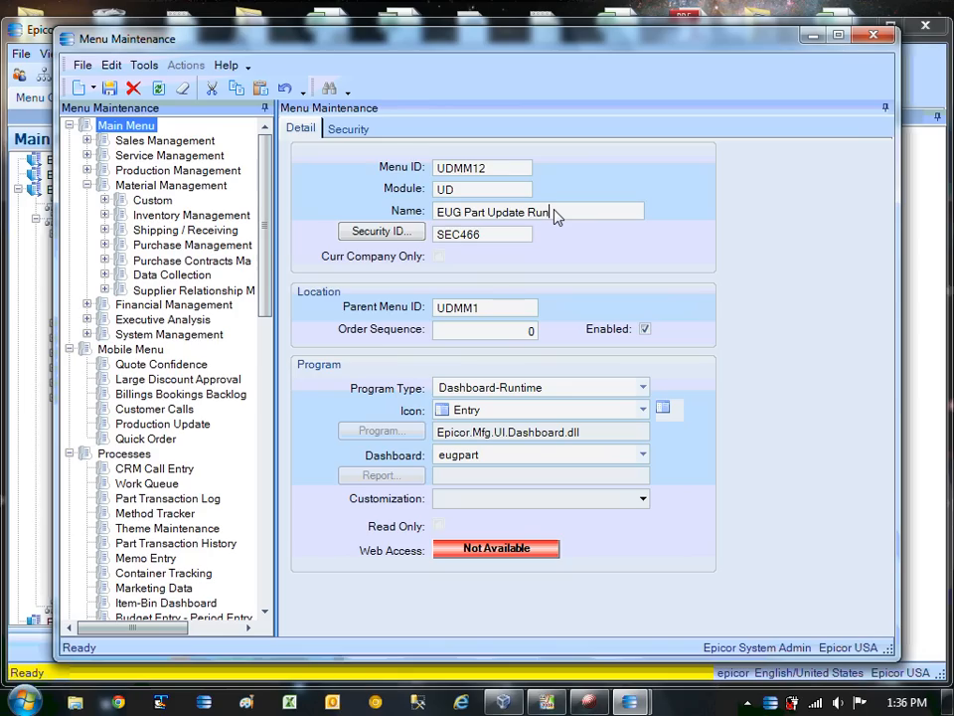
left_click(109, 88)
Step: Add a menu item under Custom with ID UDMM1234, name EUG Part Assembly, order sequence 10
left_click(152, 199)
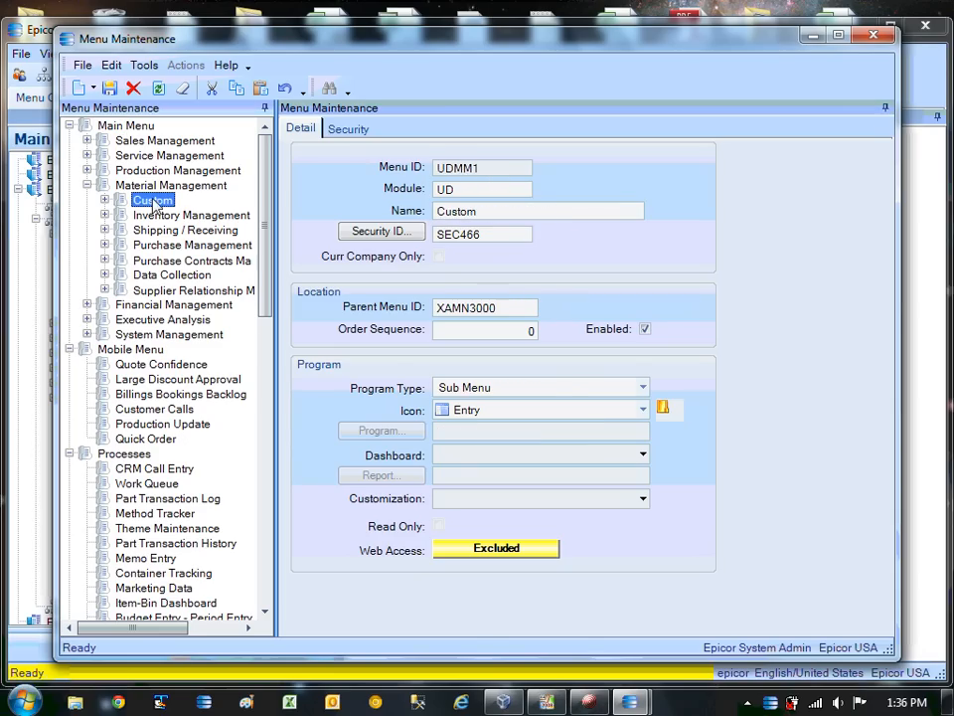
left_click(78, 87)
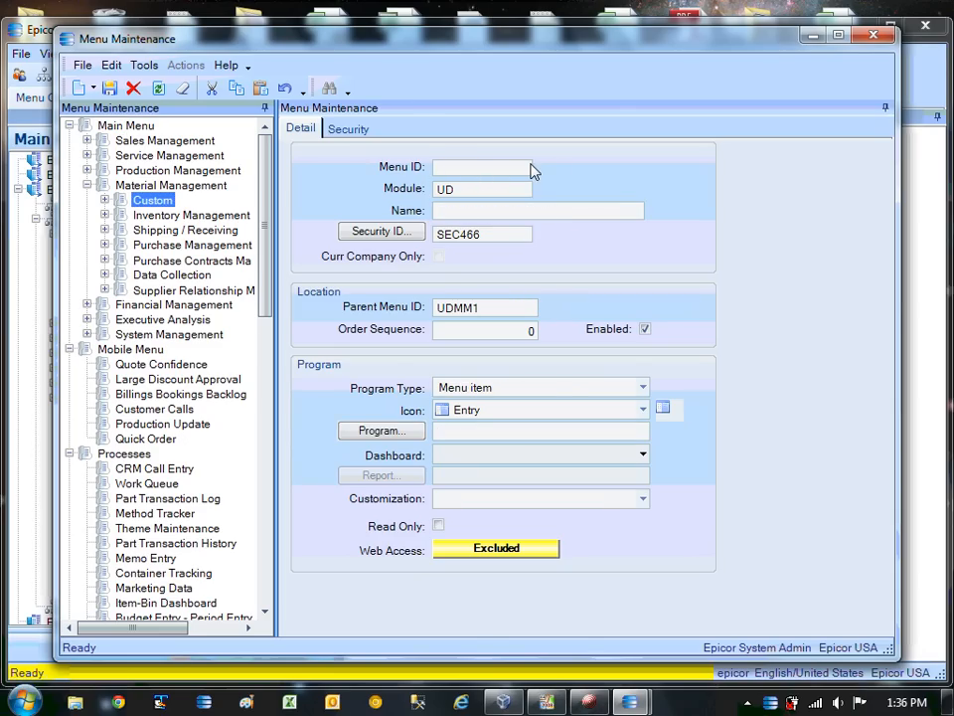
type("UDMM12")
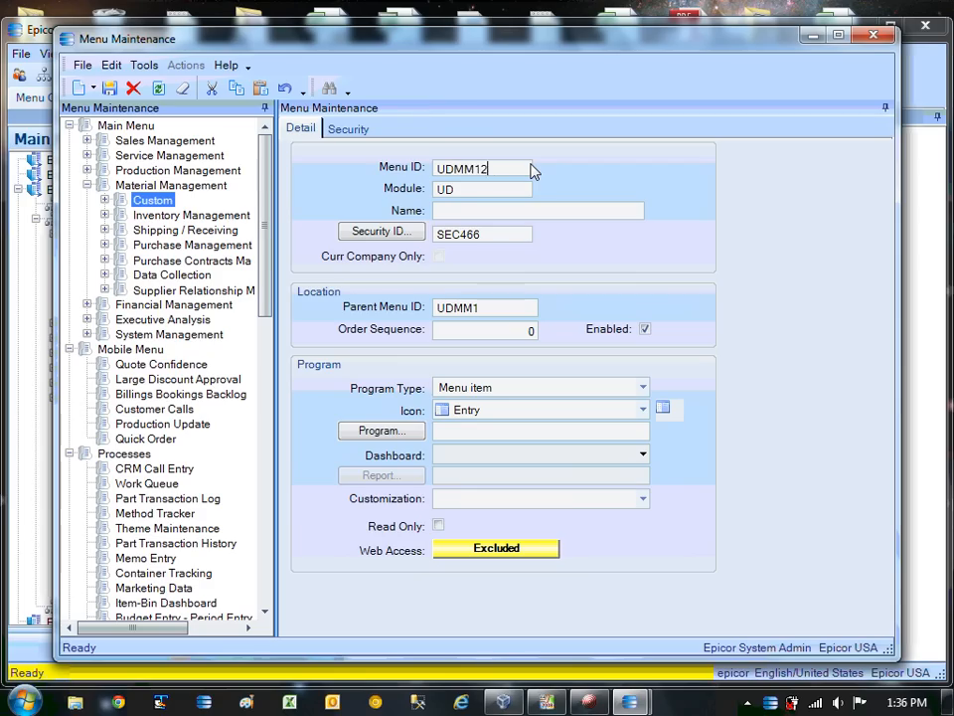
type("34")
key("Tab")
key("Tab")
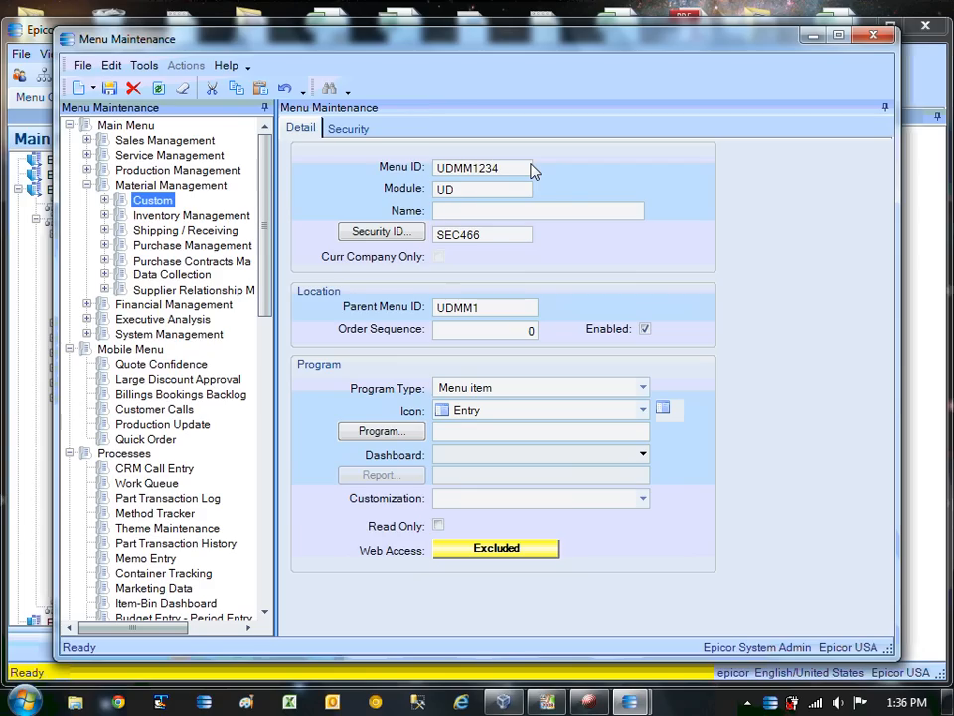
type("EUG Part A")
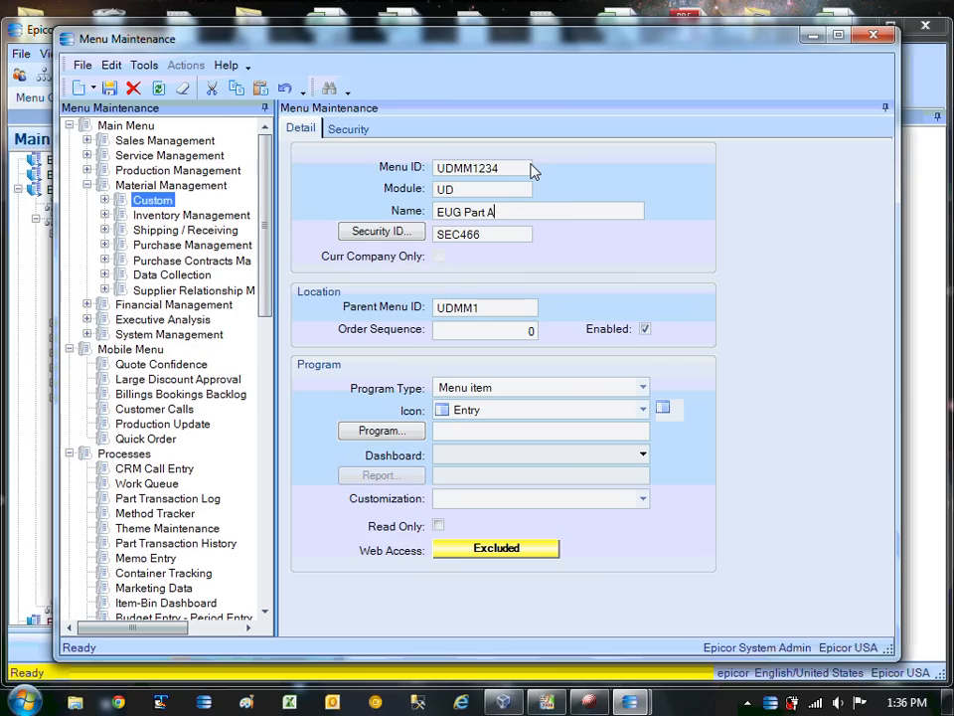
type("ssembly")
key("Tab")
key("Tab")
key("Tab")
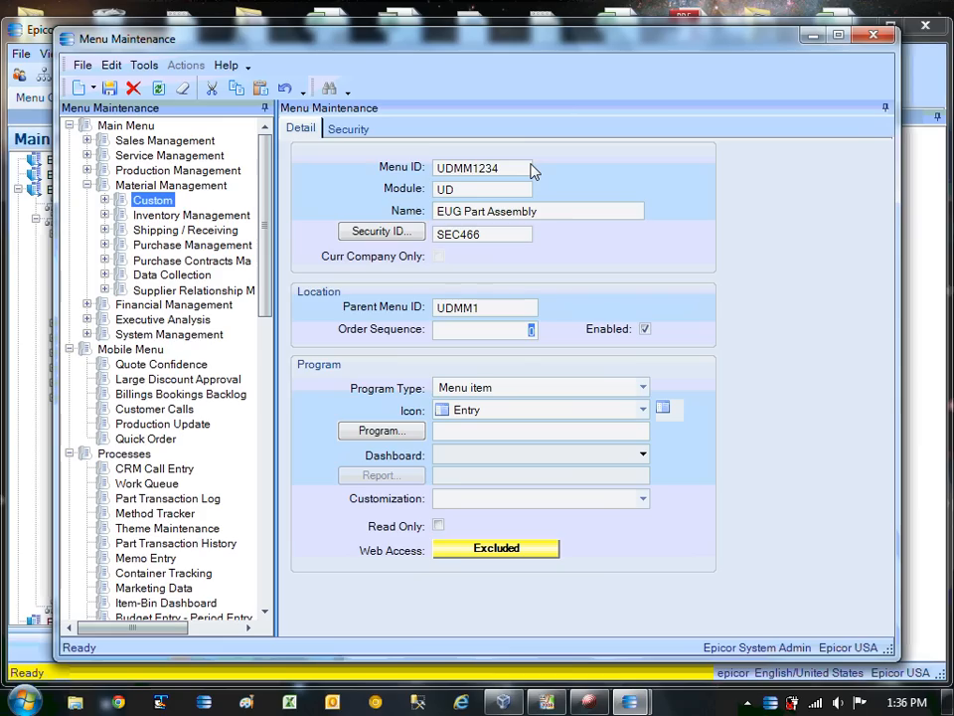
type("10")
key("Tab")
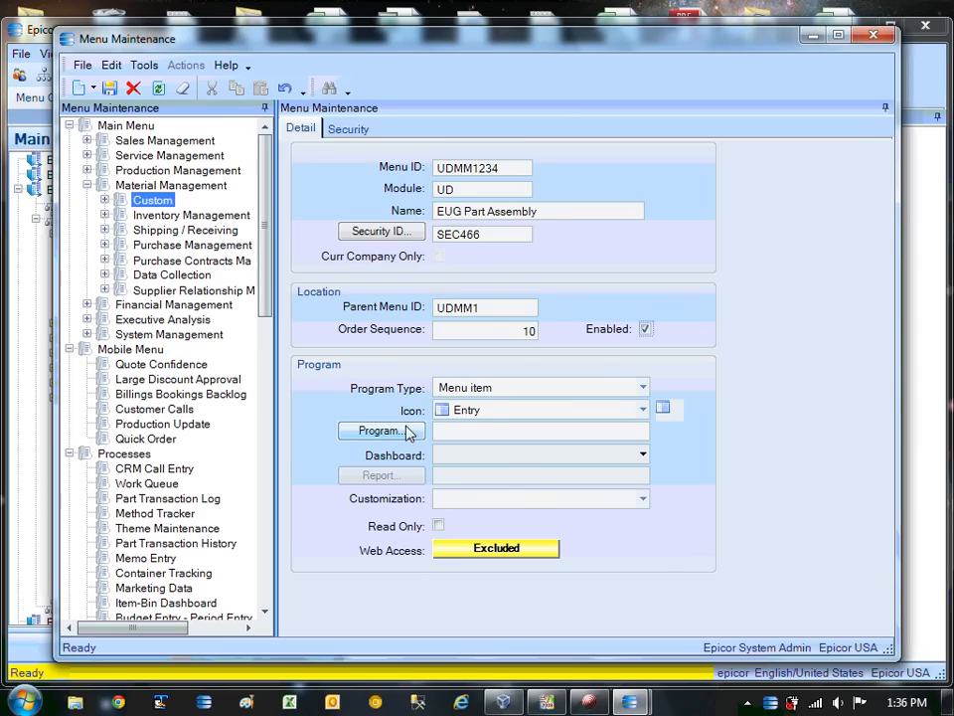
Step: Set it to Dashboard-Assembly for the eugpart dashboard, save, and close Menu Maintenance
left_click(642, 388)
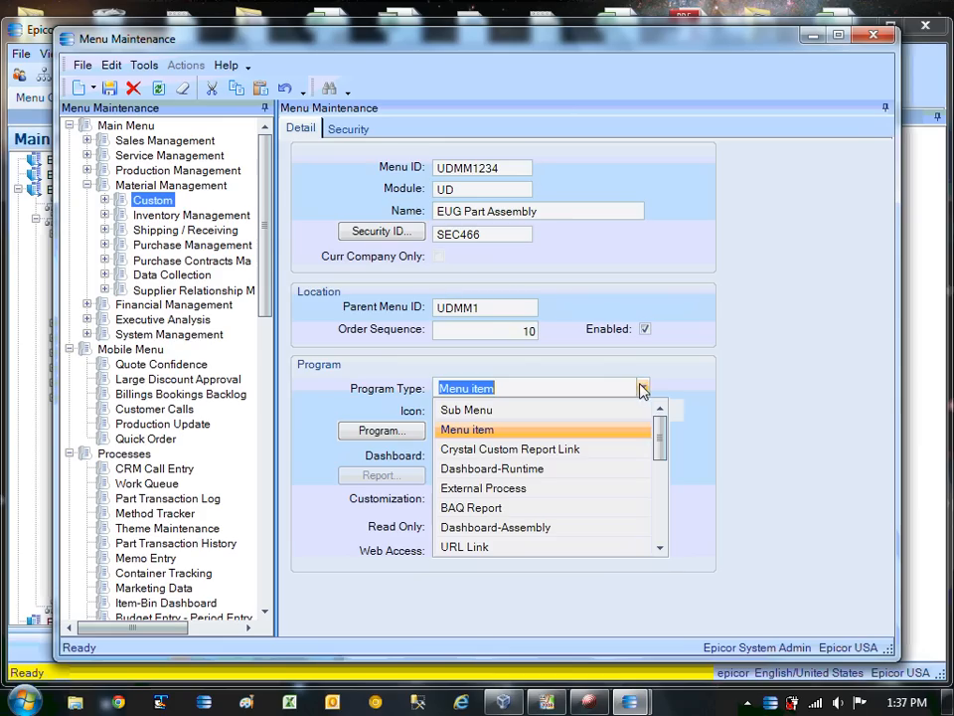
left_click(516, 527)
left_click(642, 455)
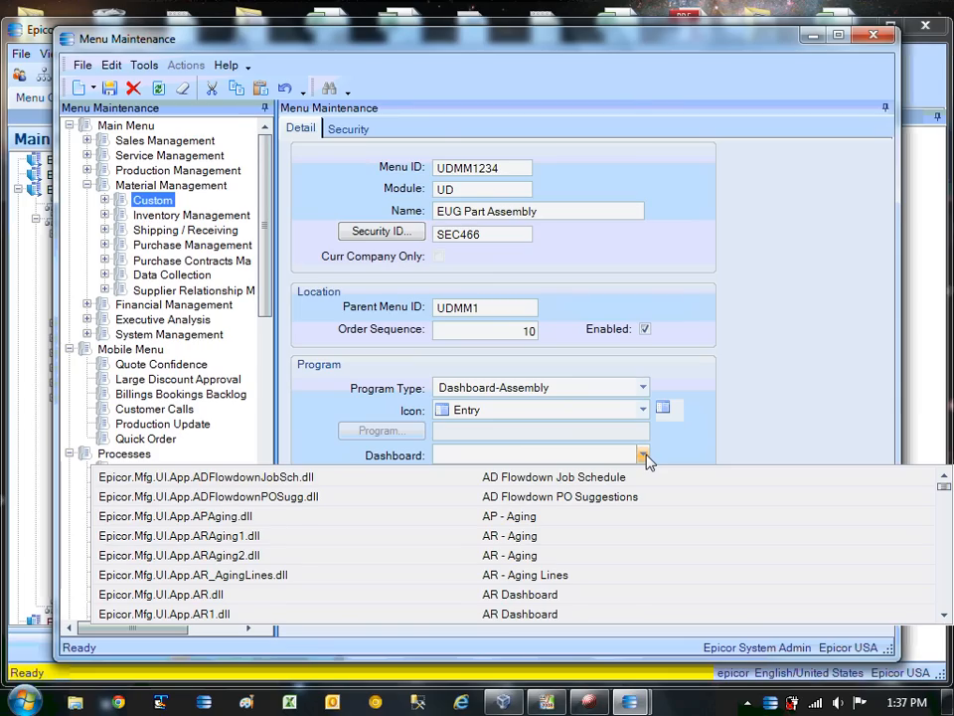
type("eugpart")
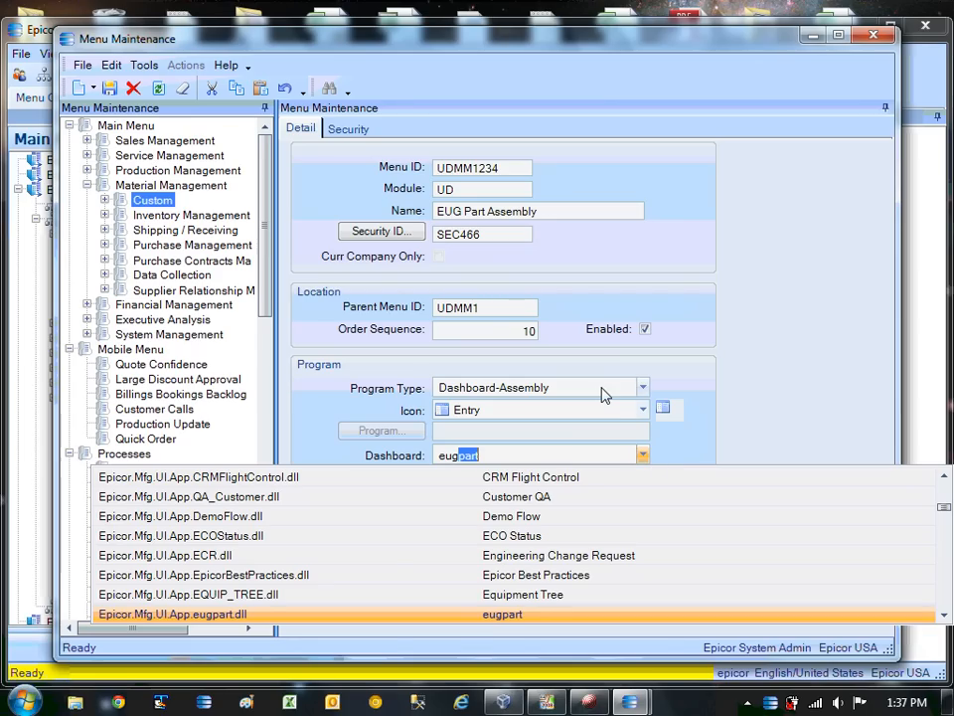
left_click(512, 616)
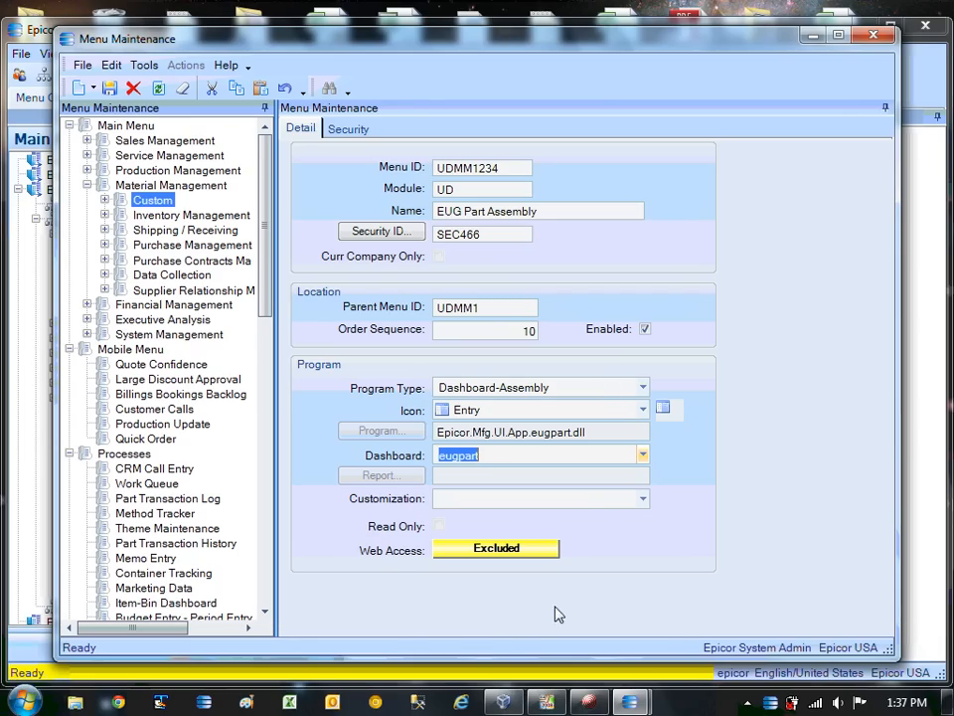
key("Tab")
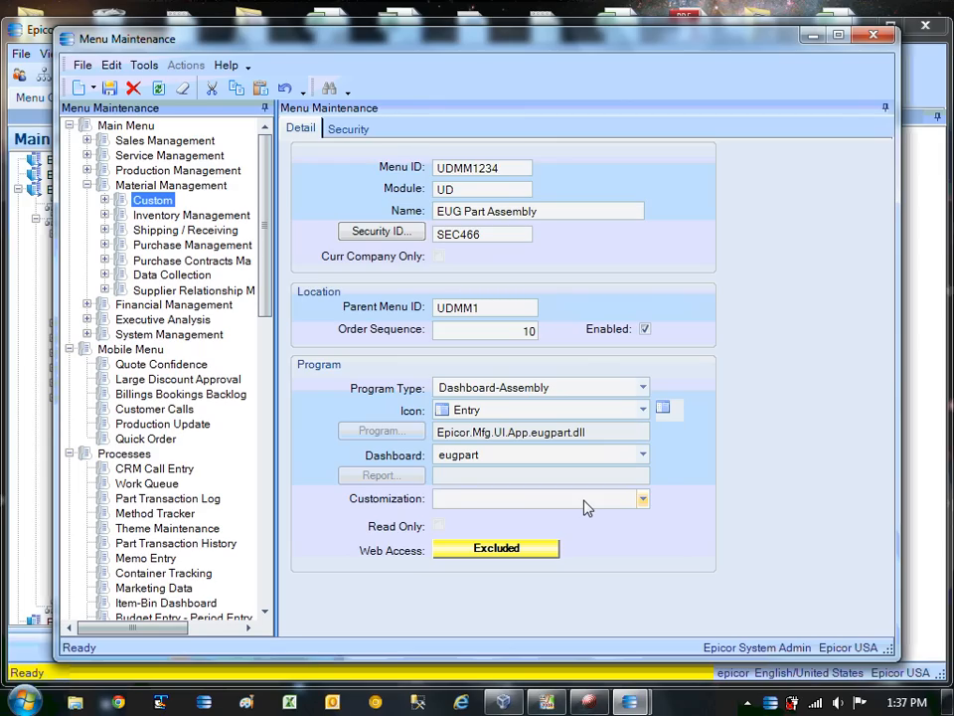
left_click(109, 88)
left_click(875, 36)
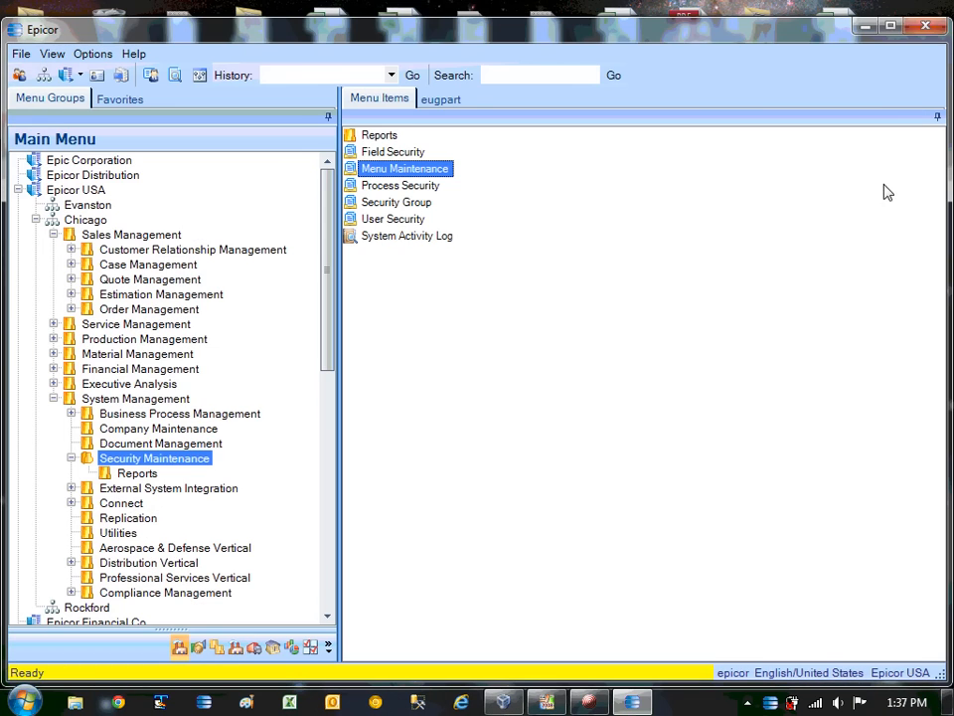
Step: Close the Epicor client, relaunch it, and log back on with the user name and password
left_click(927, 28)
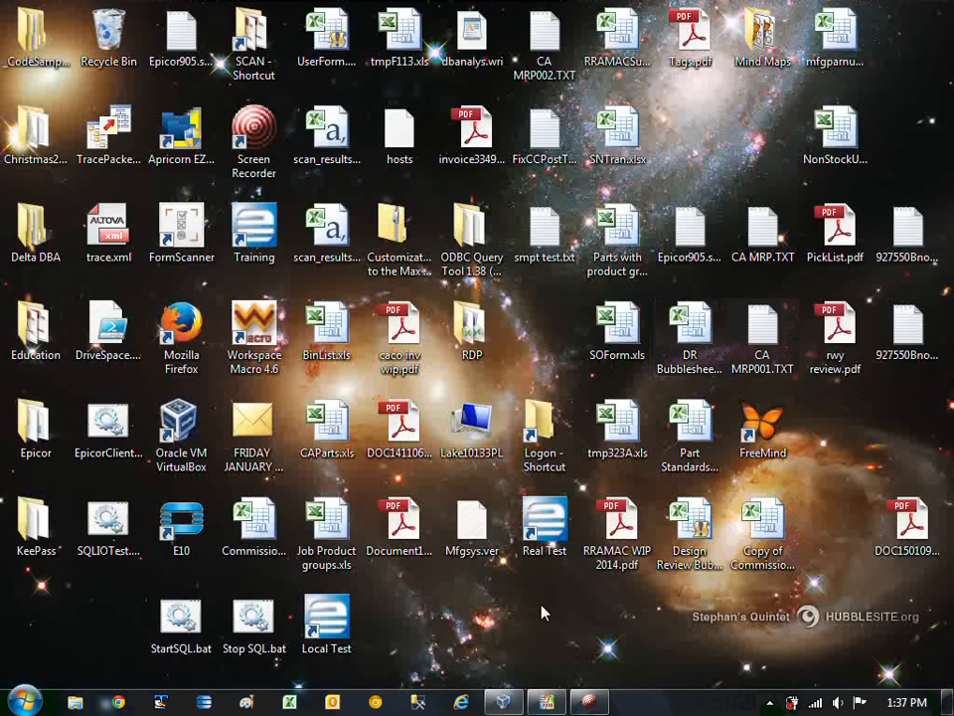
left_click(254, 234)
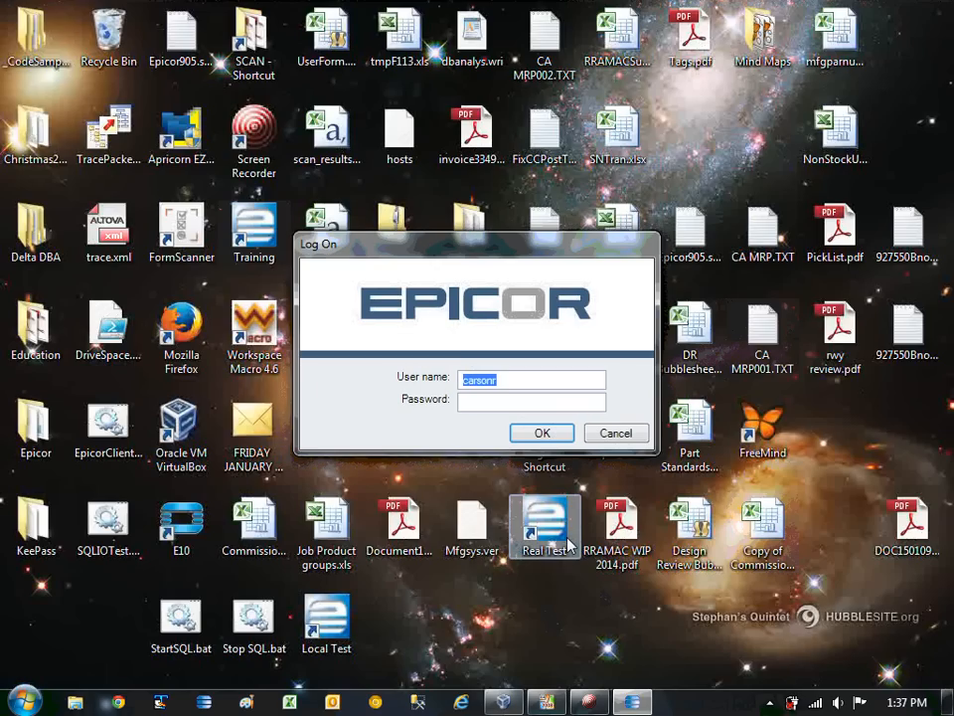
type("epicor")
key("Tab")
type("epicor")
key("Return")
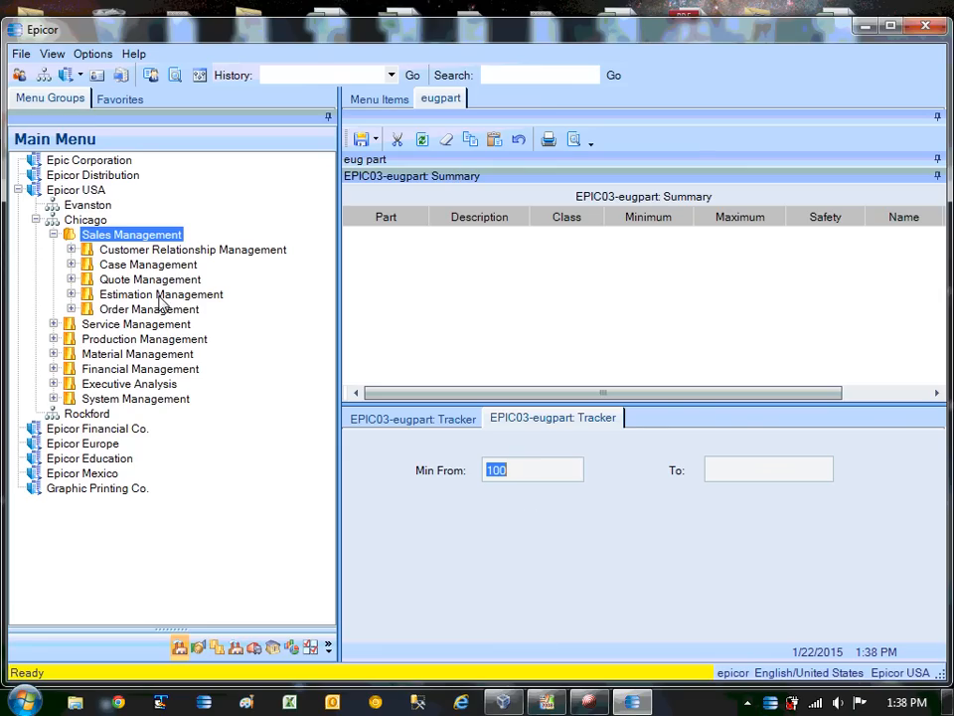
Step: Expand Material Management > Custom and open the EUG Part Update Run item
left_click(53, 354)
left_click(117, 369)
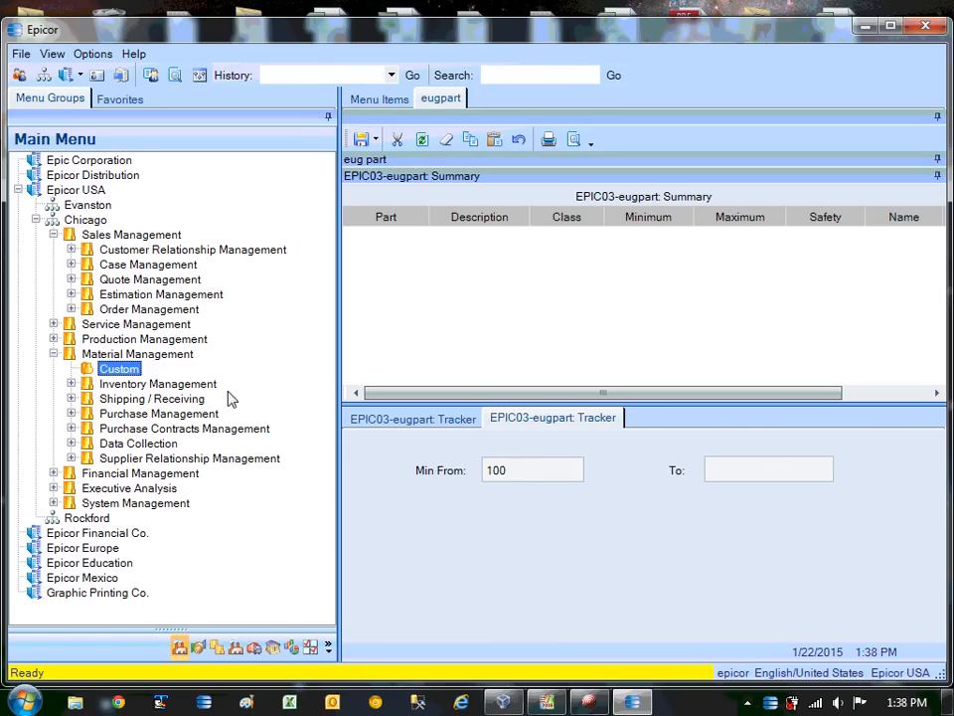
left_click(390, 100)
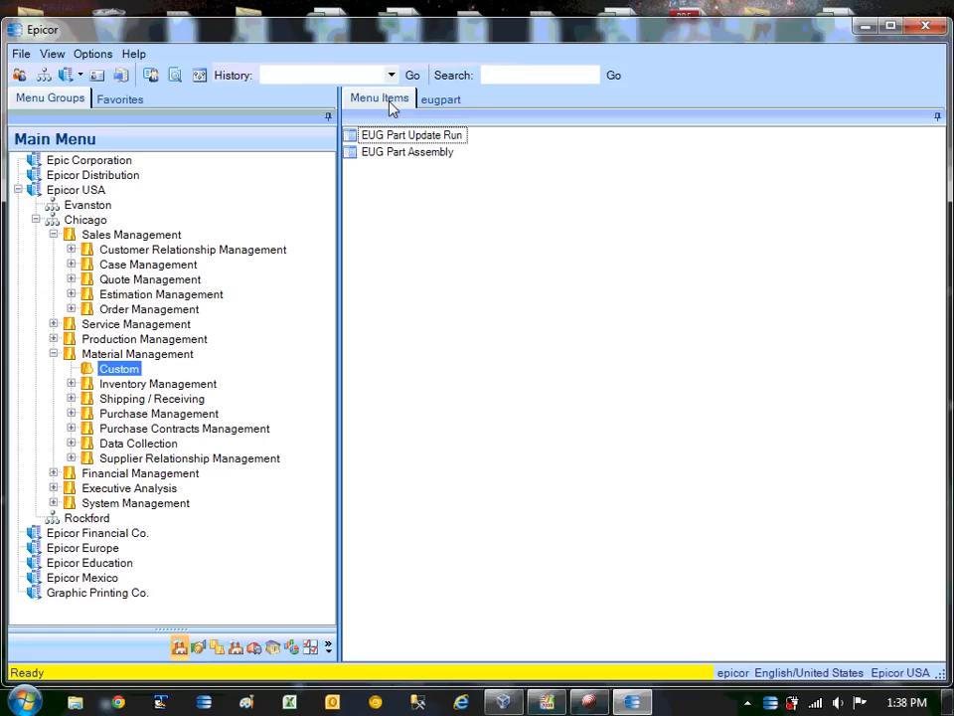
left_click(422, 140)
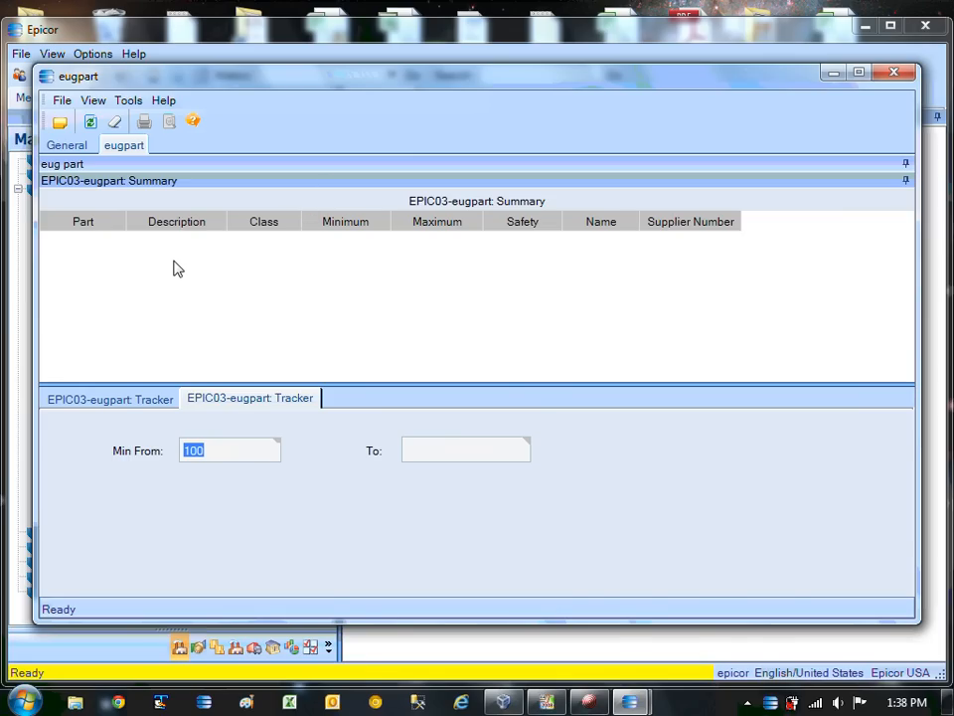
Step: Load the ActualWeight dashboard definition, view the Actual Weights data, then close that window
left_click(67, 147)
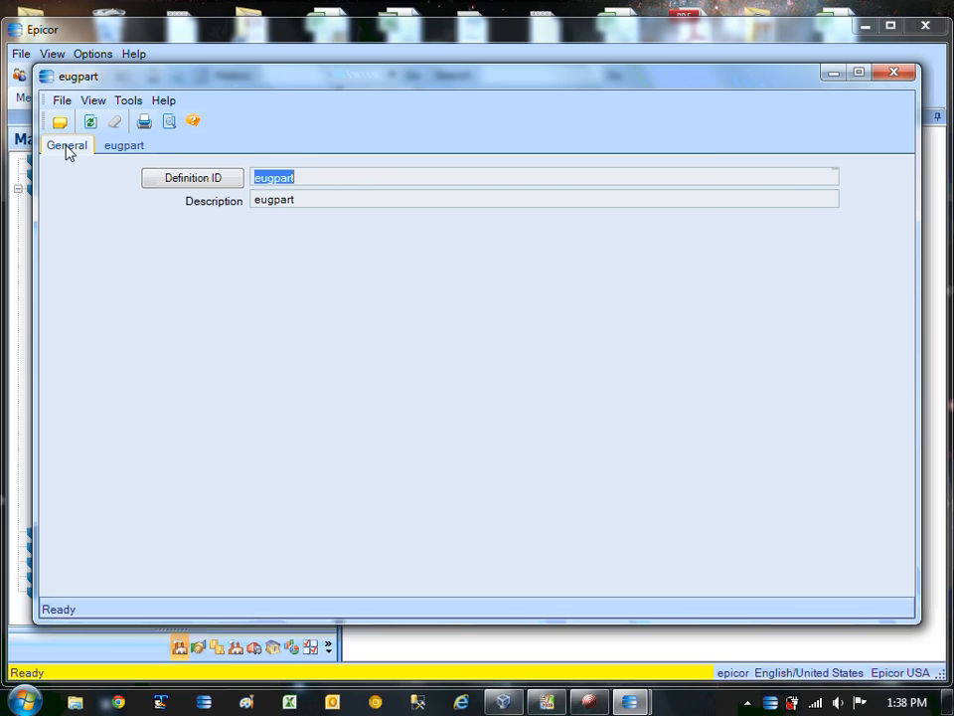
left_click(189, 180)
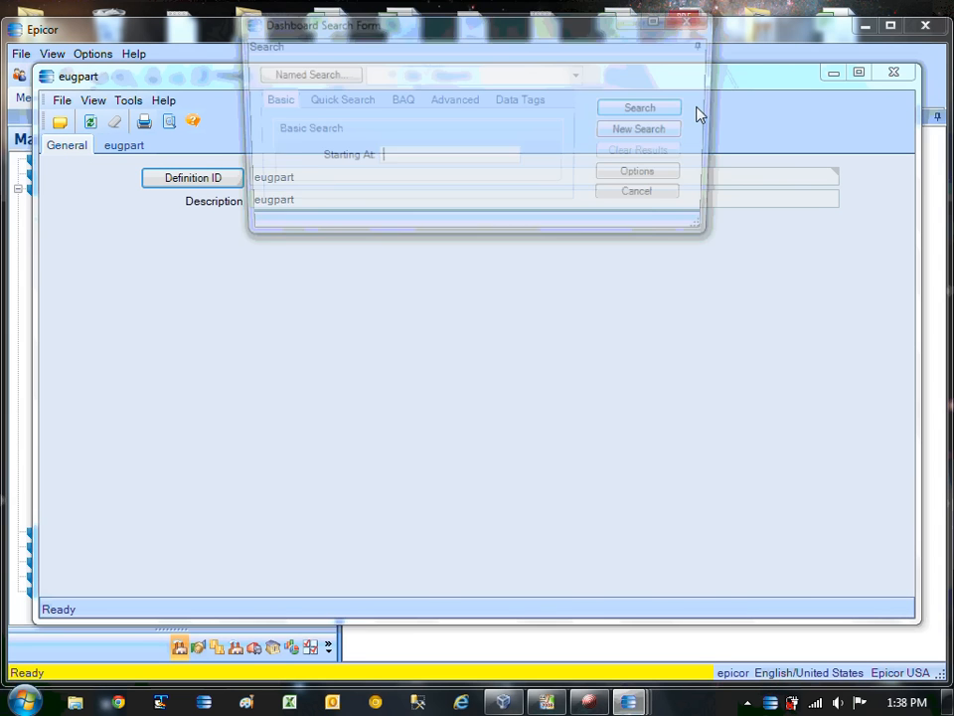
left_click(645, 116)
double_click(308, 294)
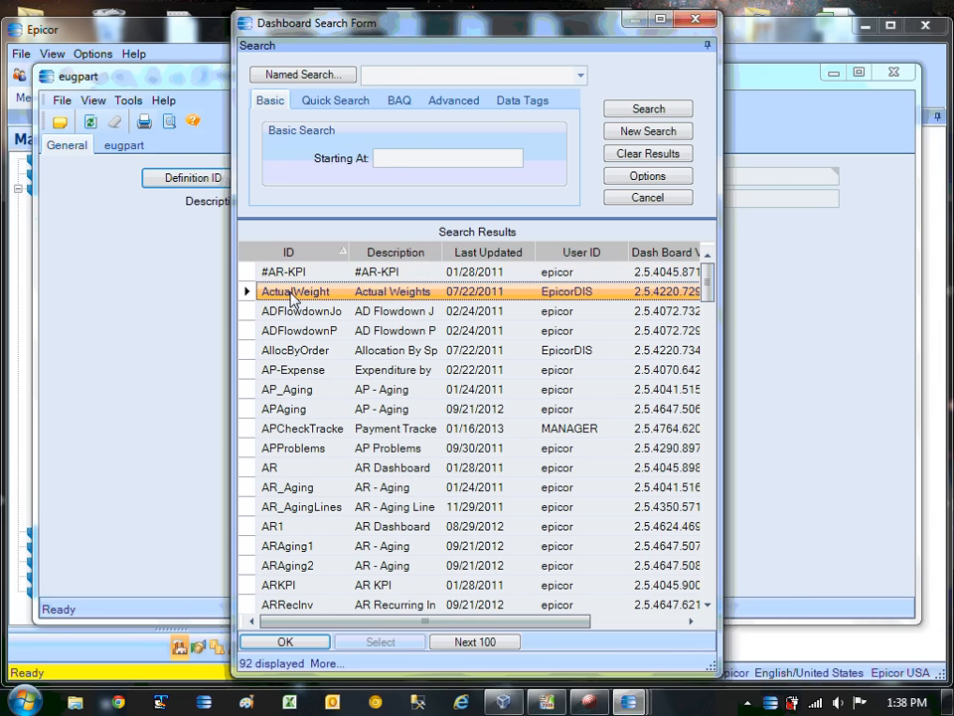
left_click(561, 416)
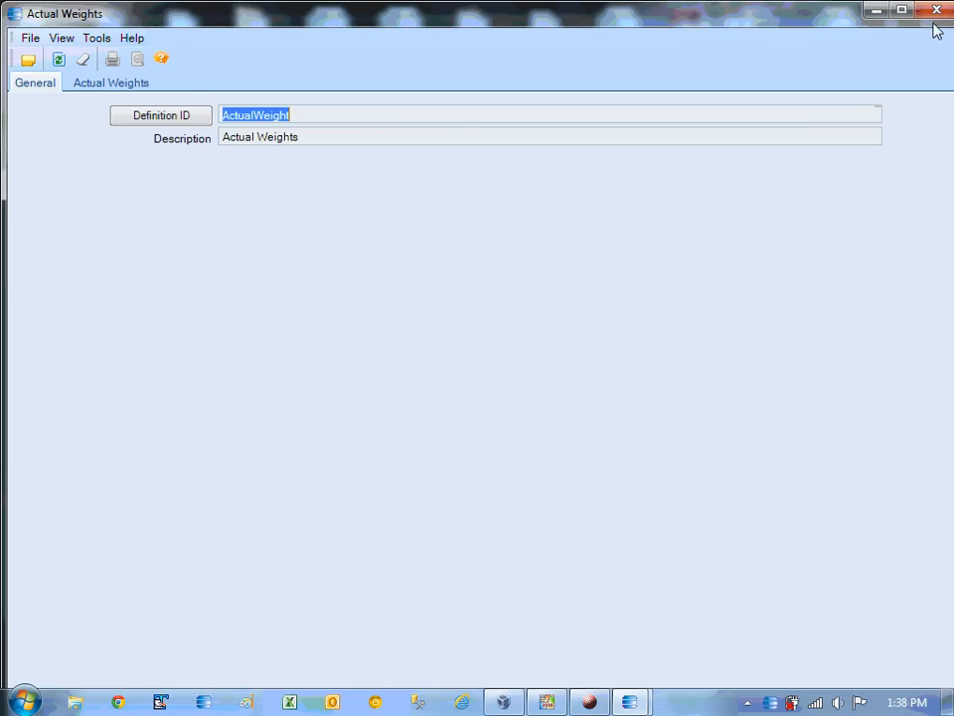
left_click(104, 81)
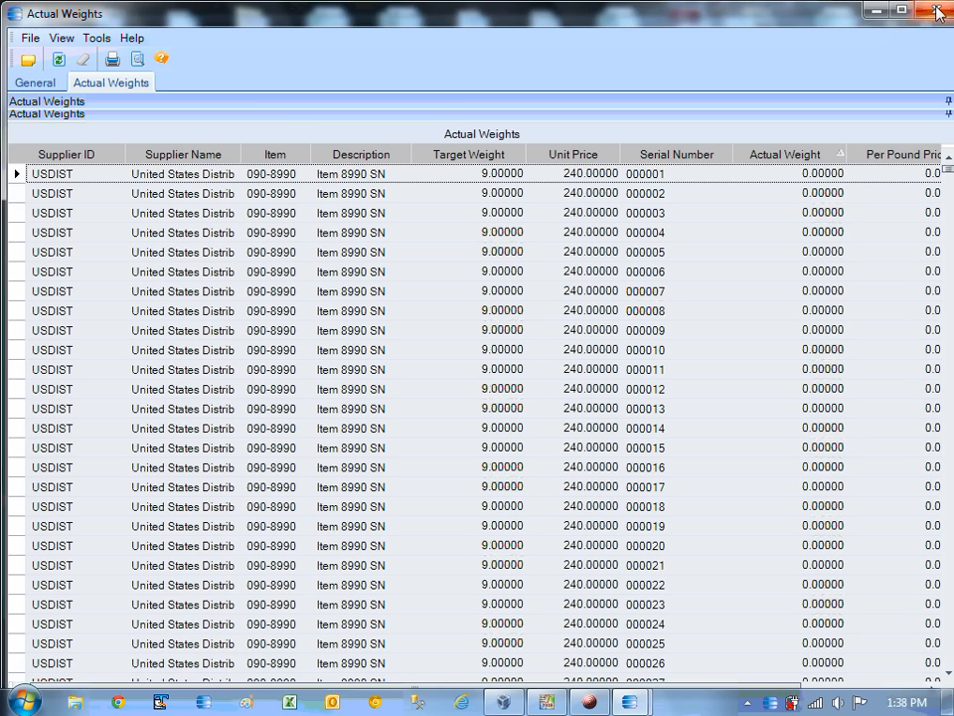
left_click(939, 12)
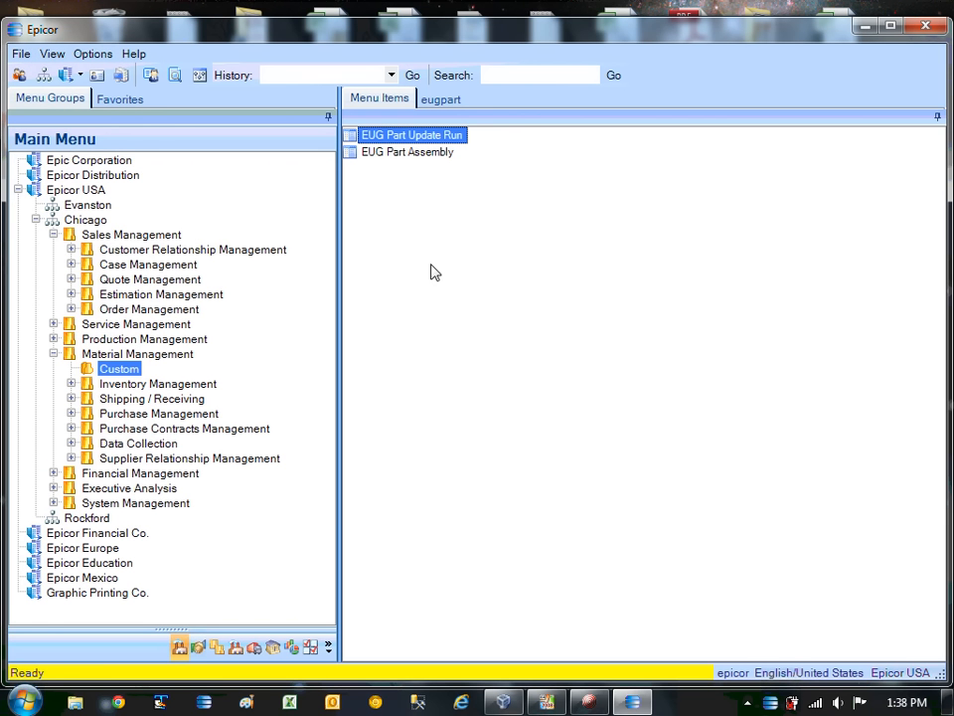
Step: Open EUG Part Assembly, move the Maximum column beside Description, and save the layout
left_click(390, 154)
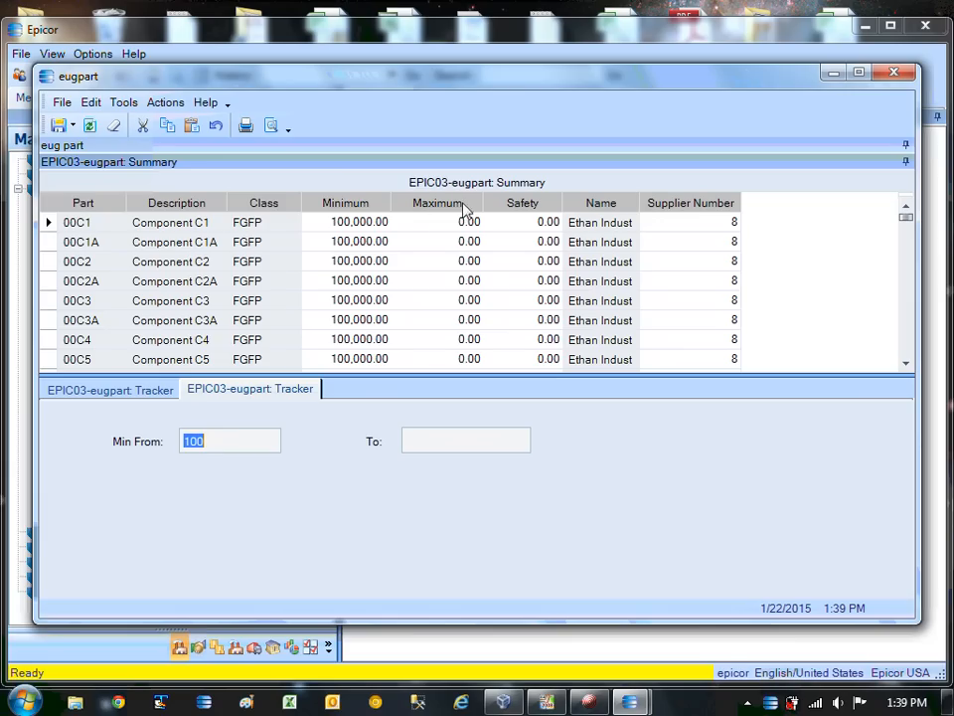
left_click_drag(459, 205, 241, 212)
right_click(184, 205)
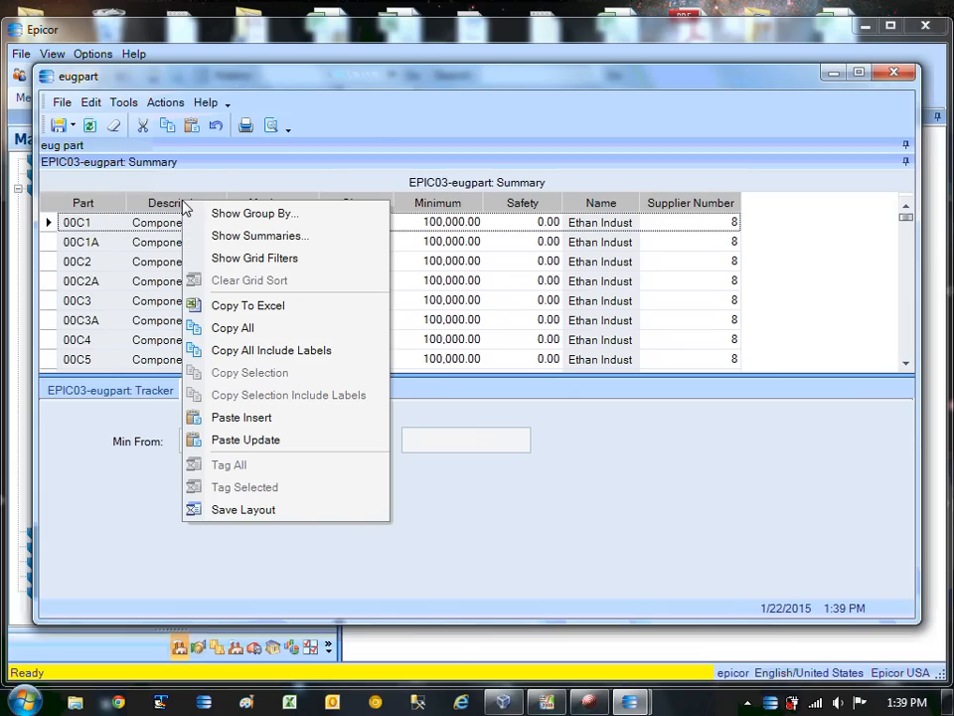
left_click(241, 511)
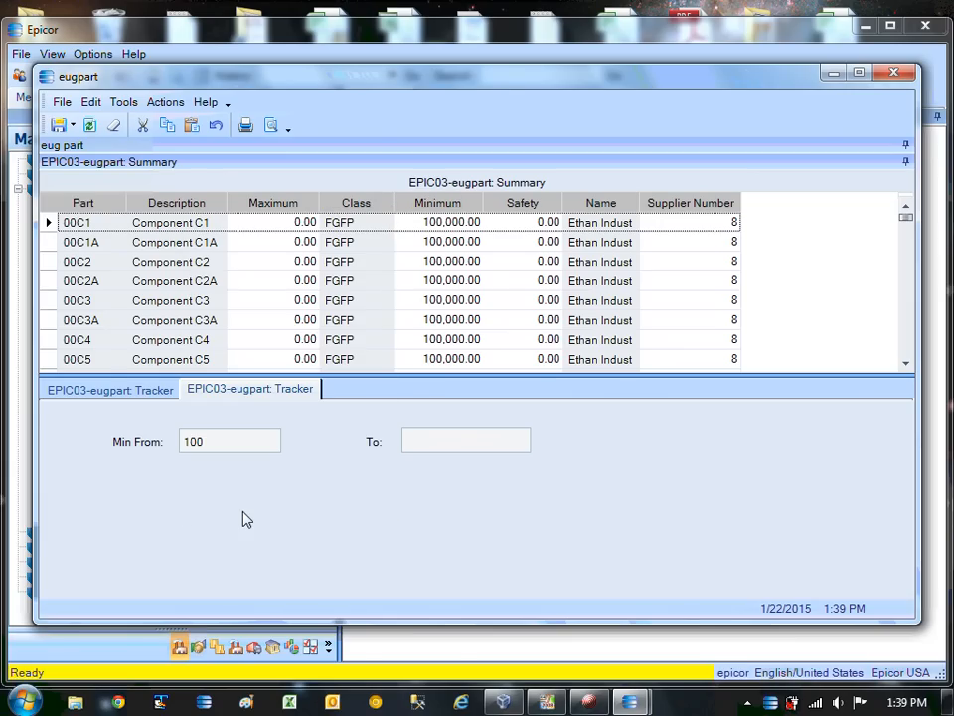
Step: Reopen the dashboard, refresh its part rows, then minimize it and Epicor to the desktop
left_click(894, 72)
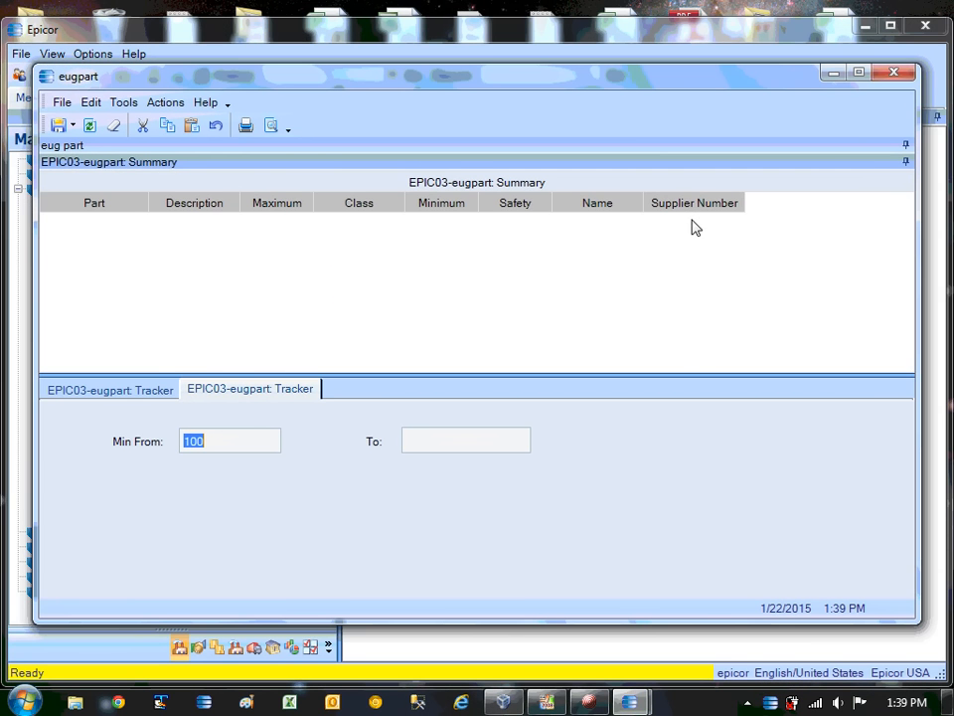
left_click(89, 125)
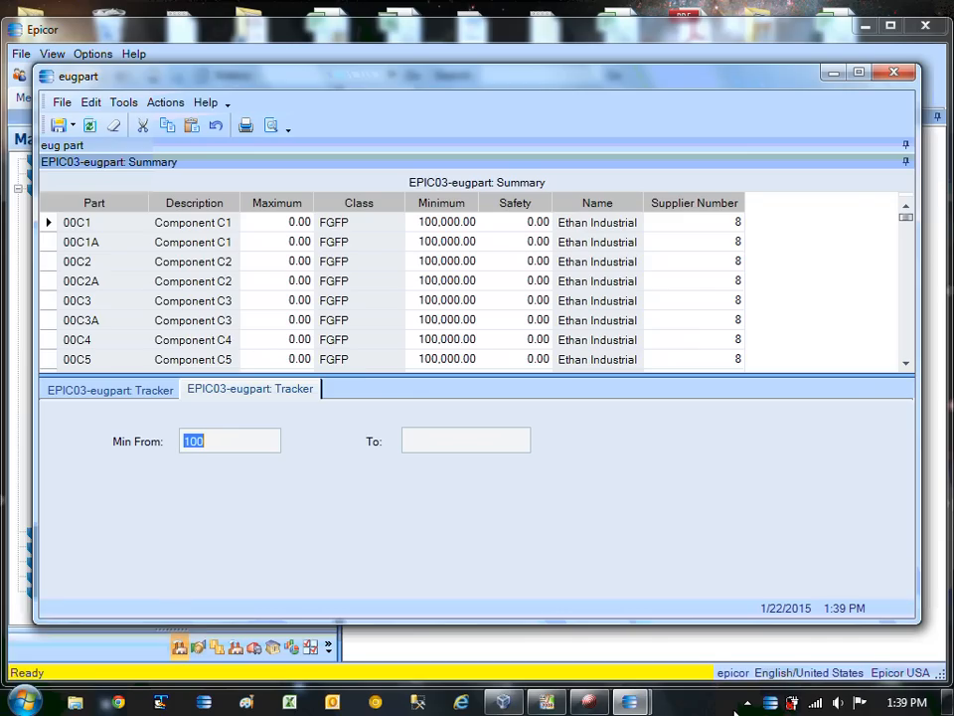
left_click(833, 72)
left_click(861, 26)
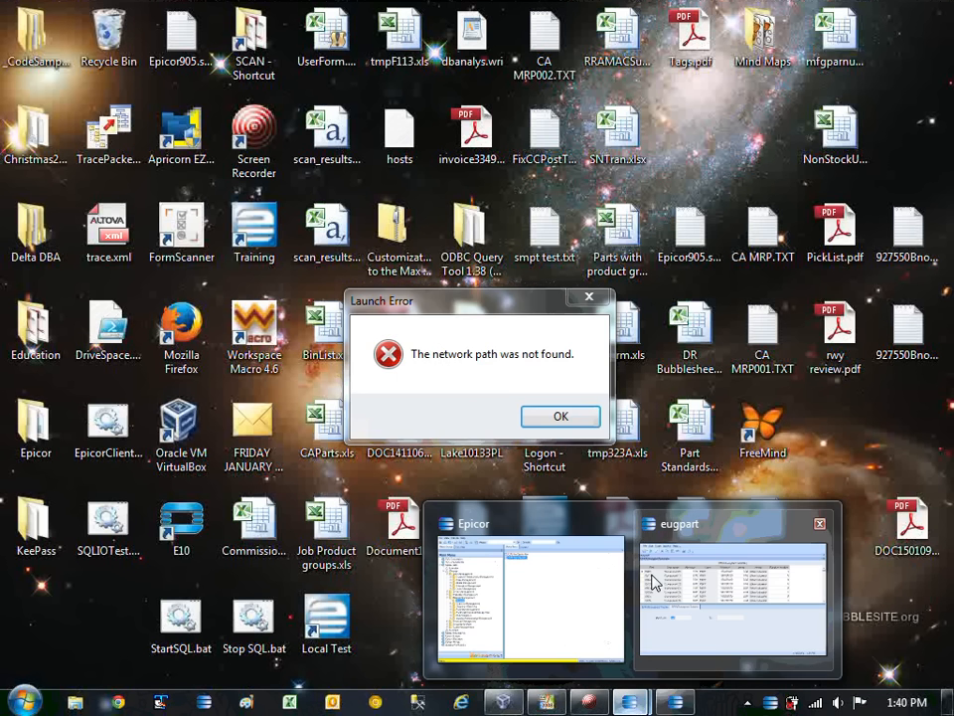
Step: Dismiss the network path Launch Error and close the old part dashboard window
left_click(559, 416)
mouse_move(630, 702)
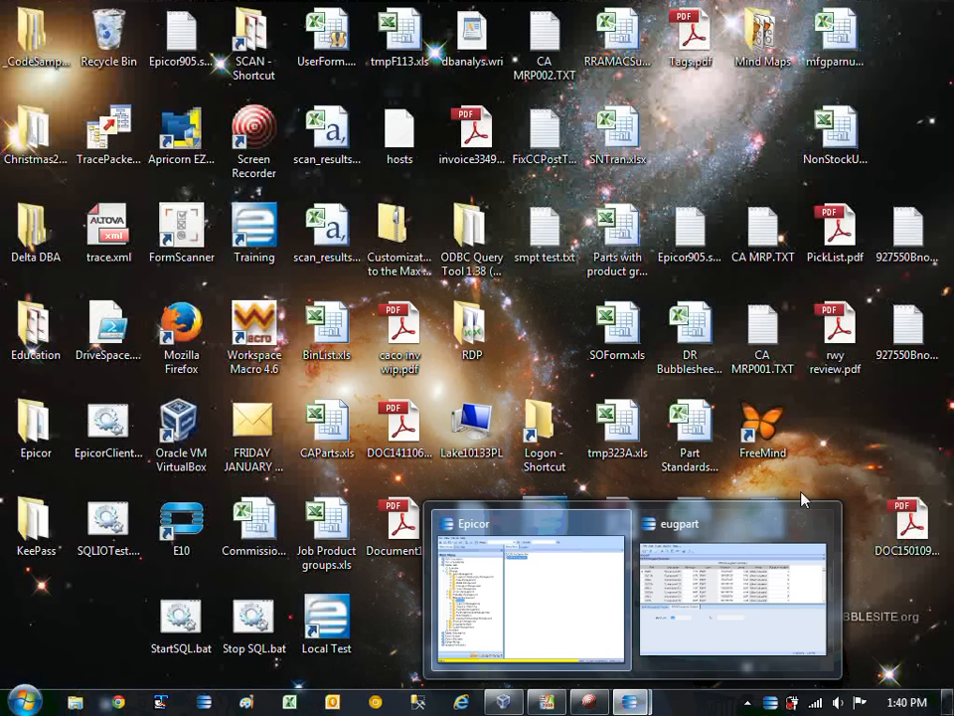
left_click(821, 527)
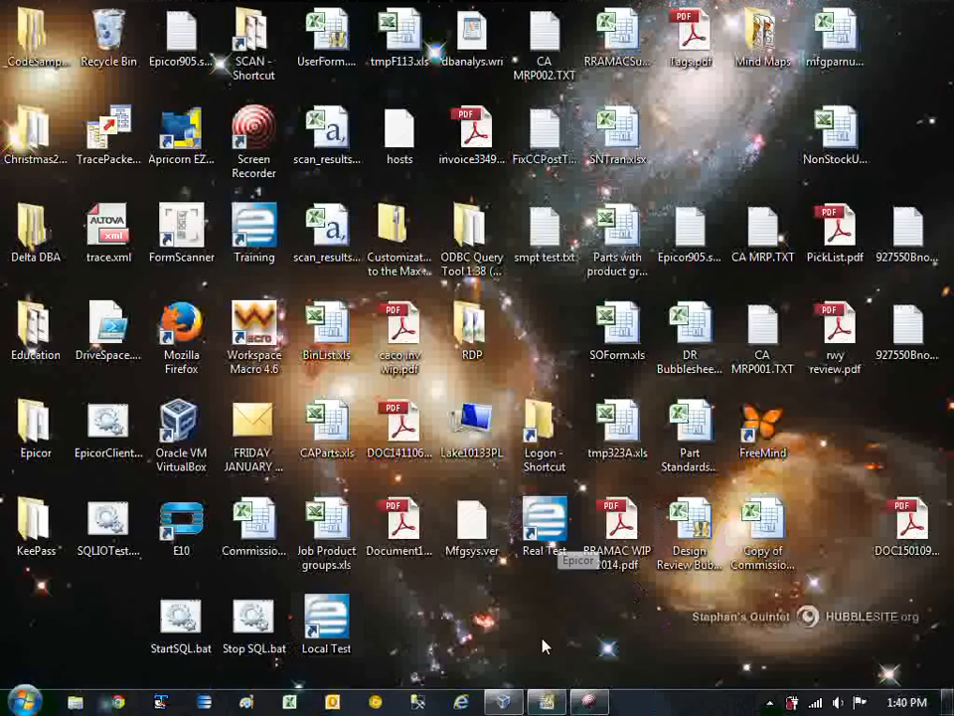
Step: Launch the Training Epicor environment and log on with the user name and password
double_click(254, 230)
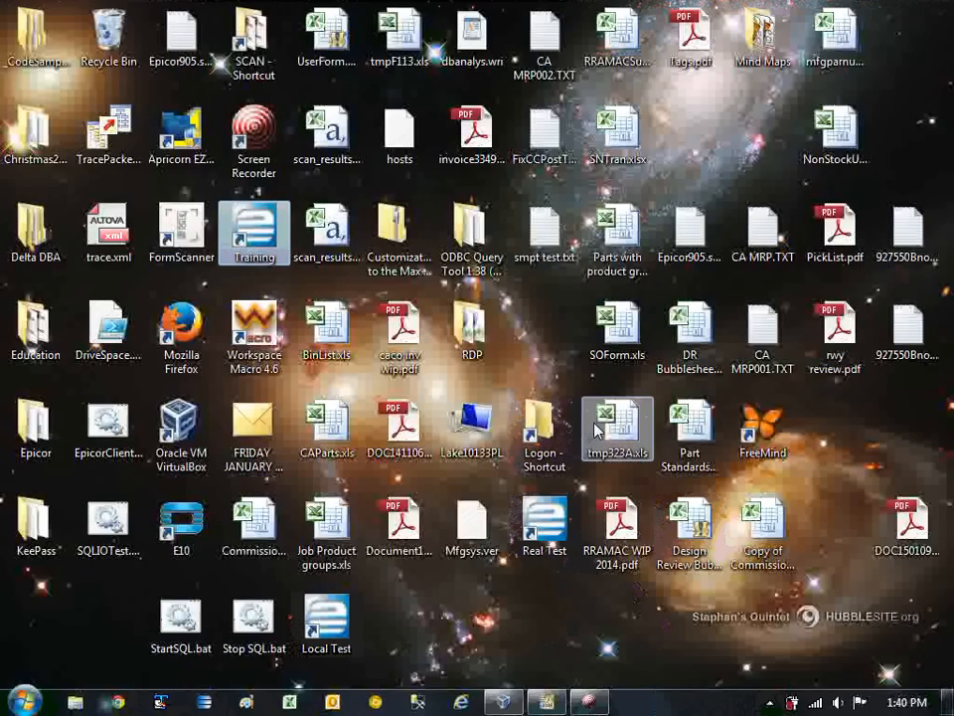
type("epicor")
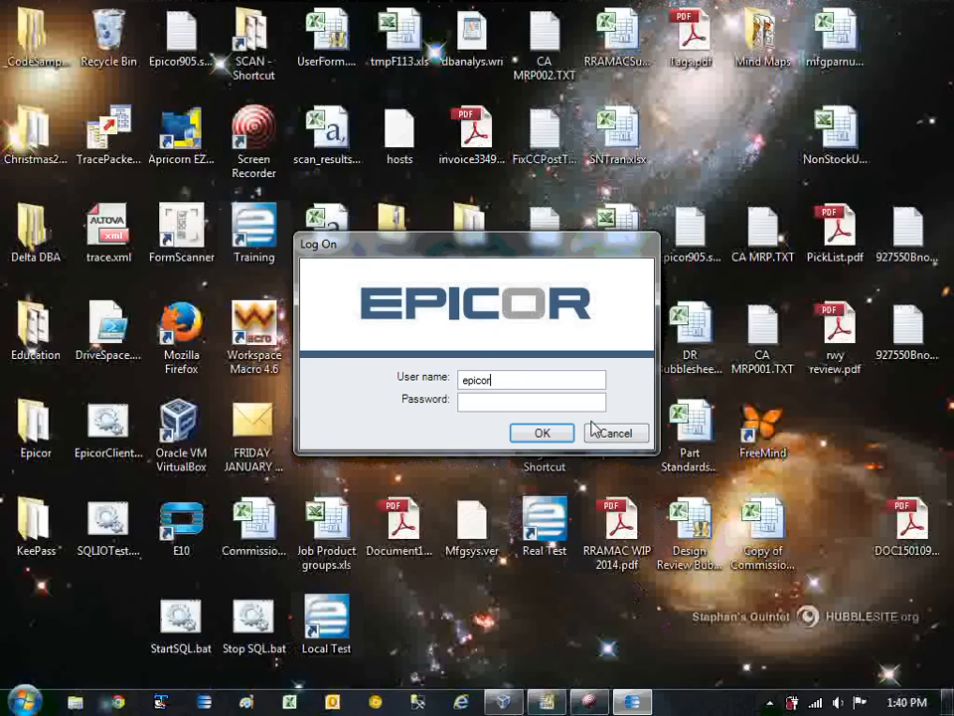
key("Tab")
type("epicor")
key("Return")
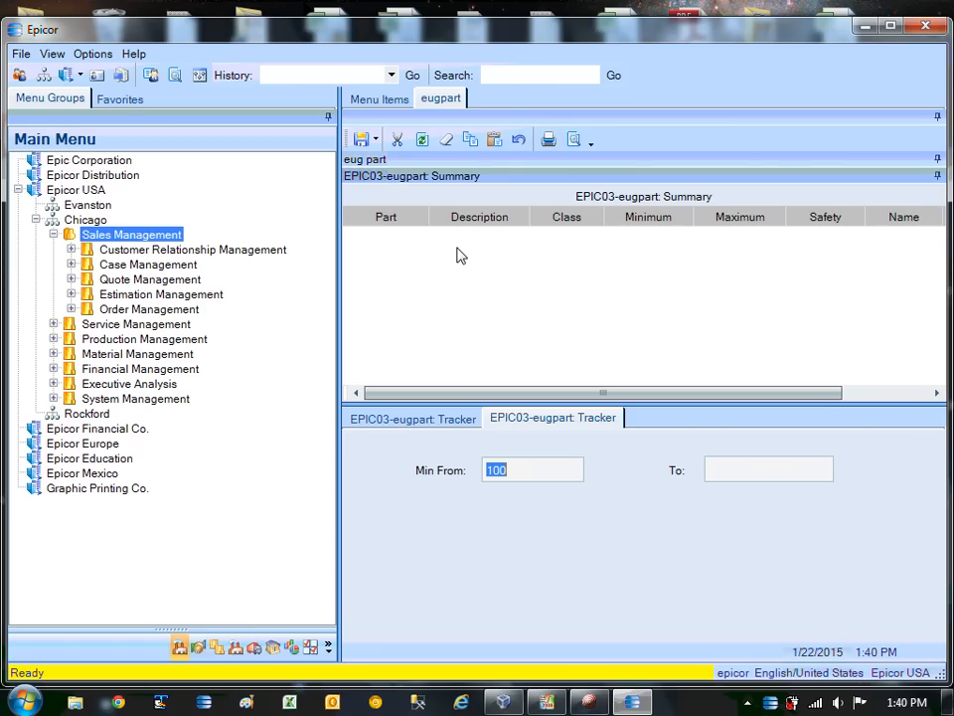
Step: Open EUG Part Assembly from Material Management > Custom and refresh its part rows
left_click(54, 354)
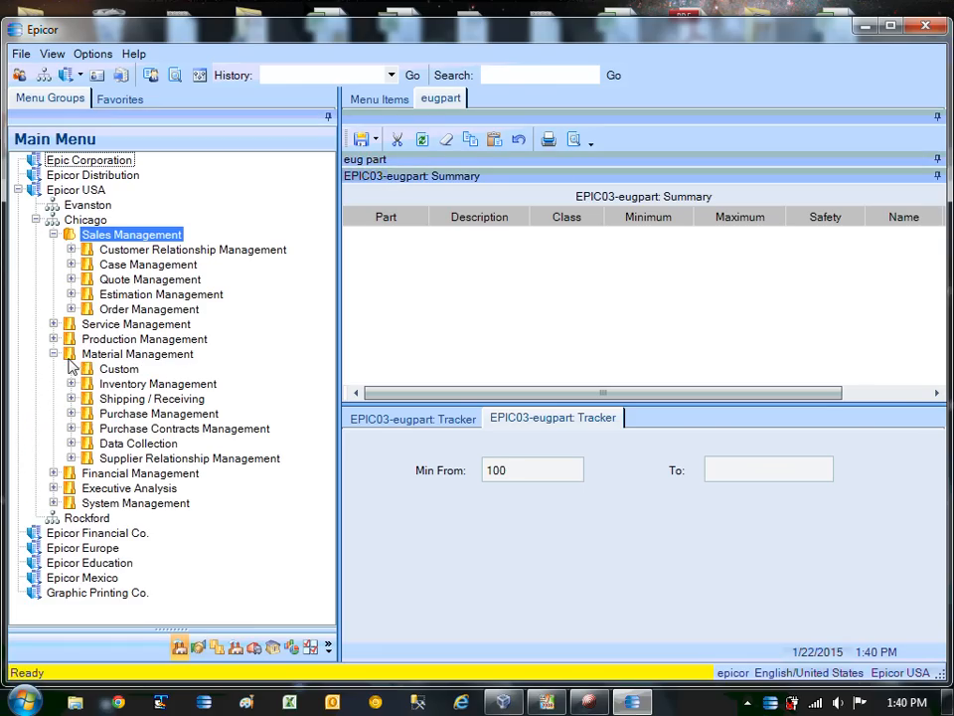
left_click(118, 369)
left_click(379, 100)
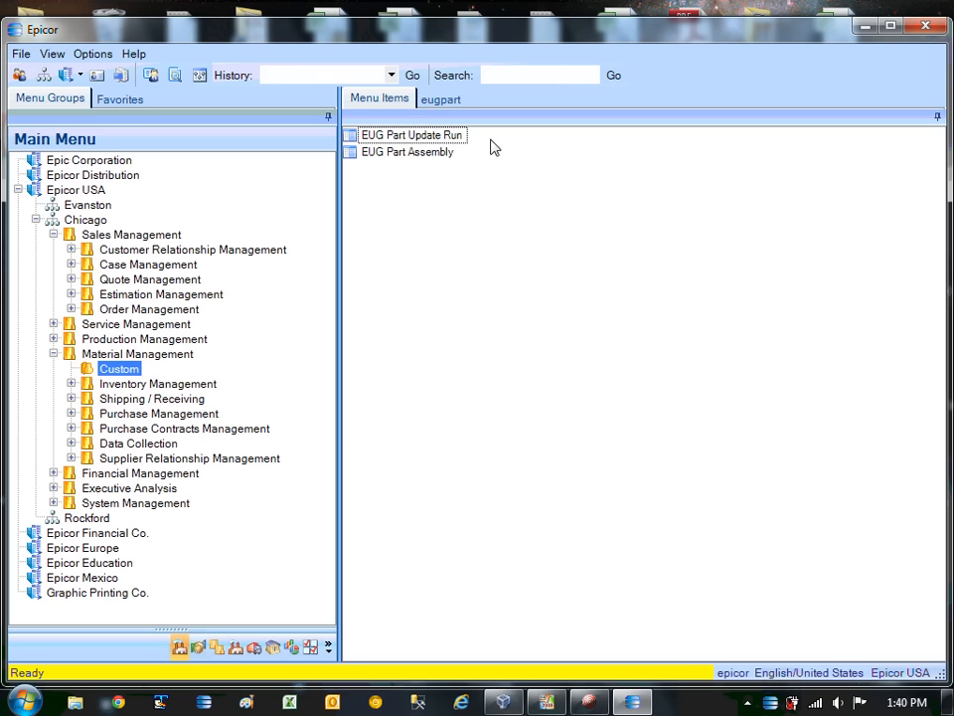
left_click(418, 155)
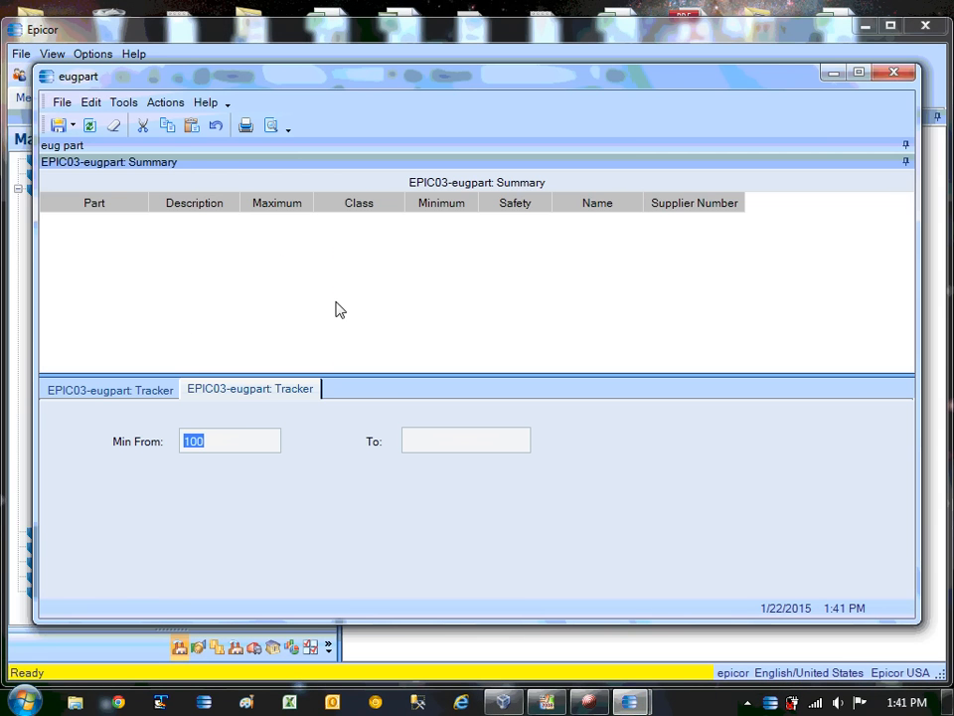
left_click(90, 124)
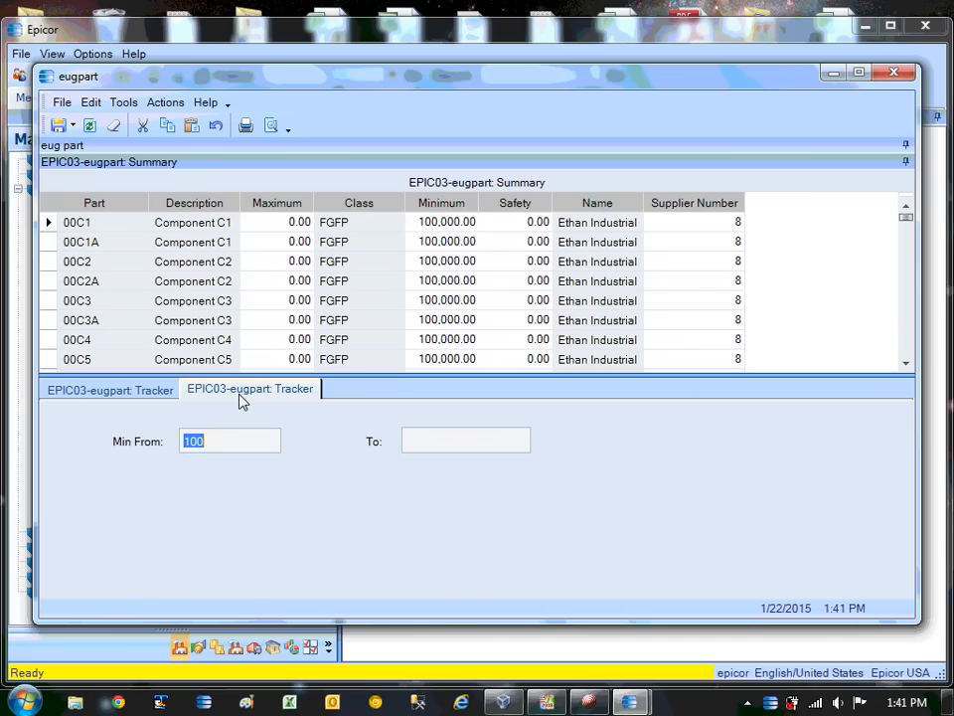
Step: Step through parts from 00C1, check supplier names for 00C1A and 00C2, then minimize the dashboard
left_click(76, 225)
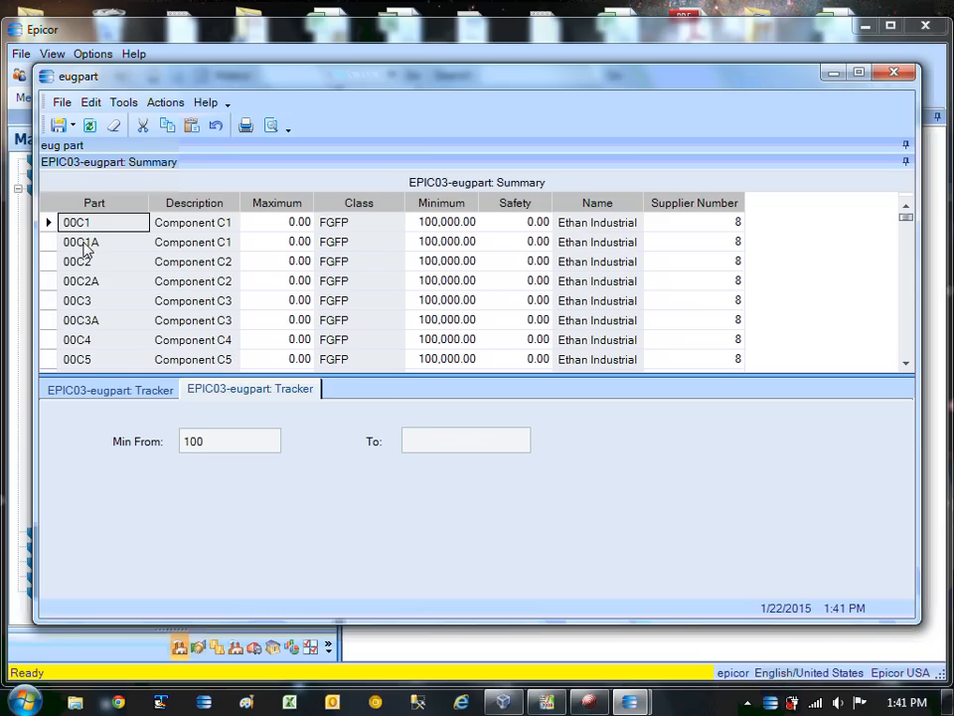
key("Down")
key("Down")
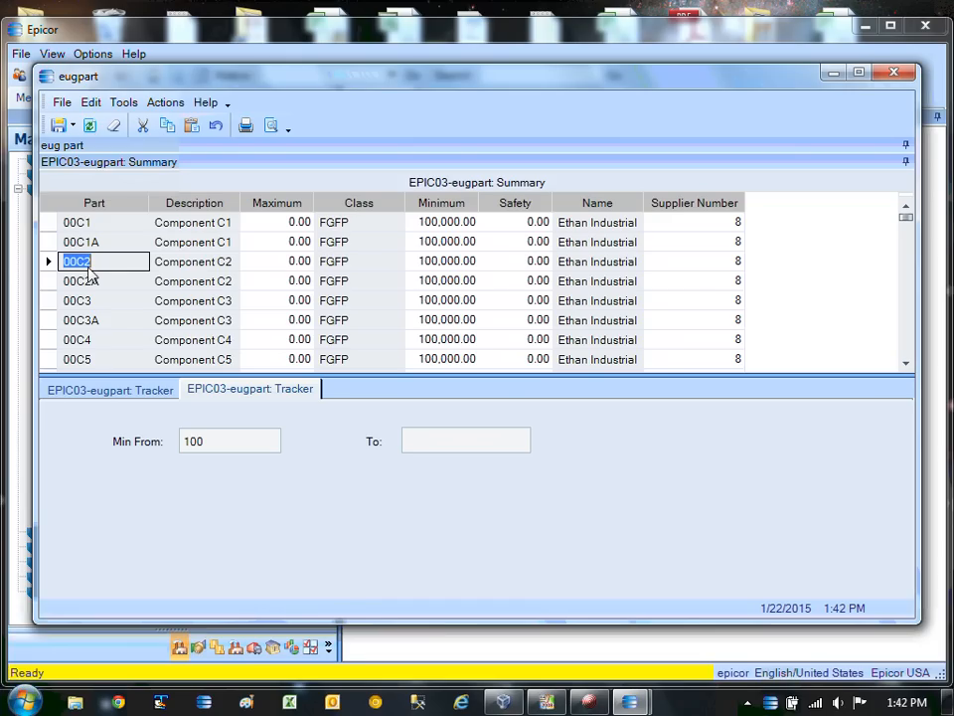
left_click(600, 246)
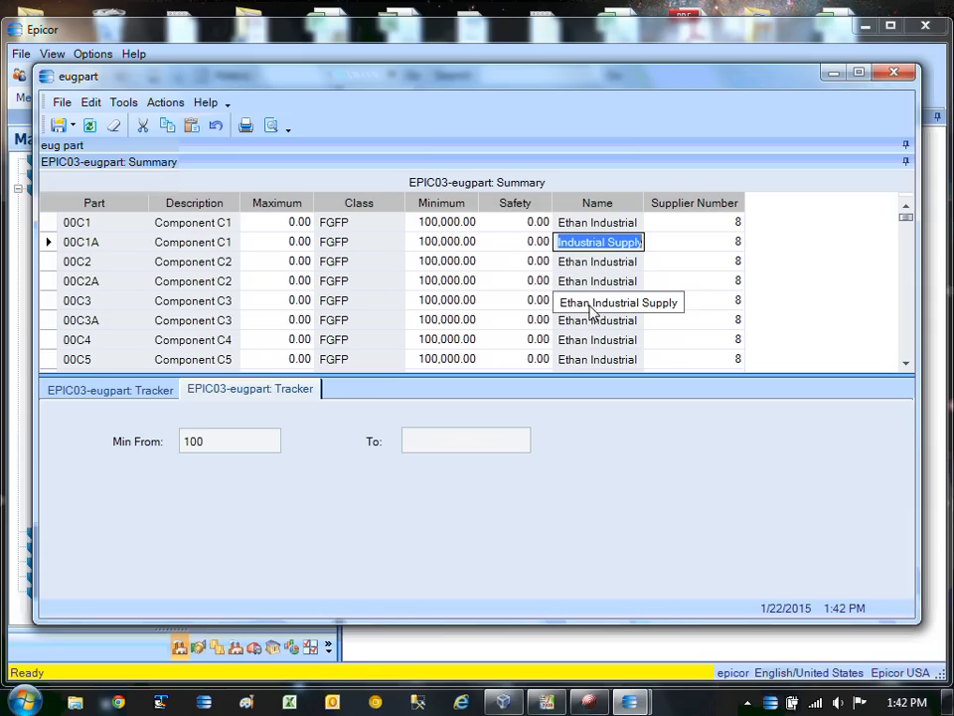
left_click(583, 264)
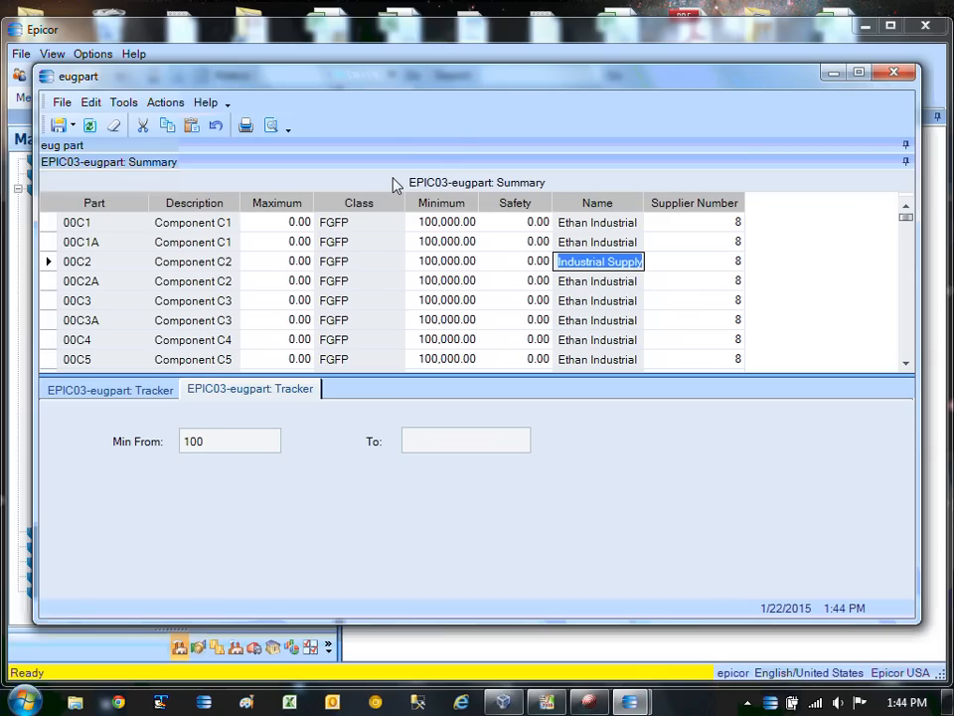
left_click(836, 74)
Step: Minimize Epicor, launch the Real Test environment from the desktop, and scroll its EXTRON CO Main Menu
left_click(864, 26)
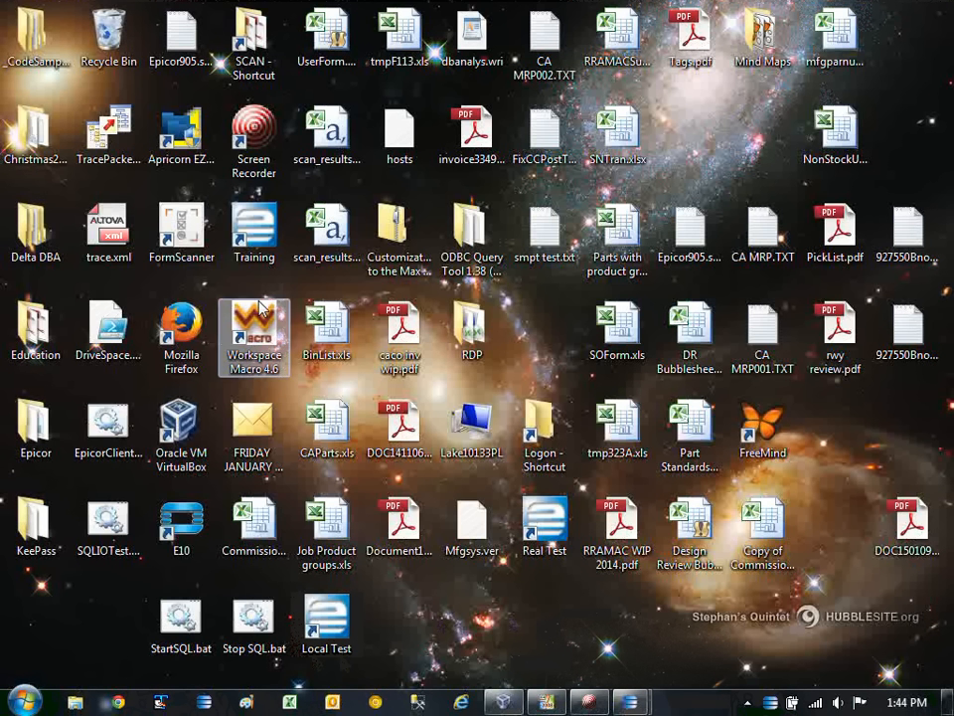
double_click(540, 538)
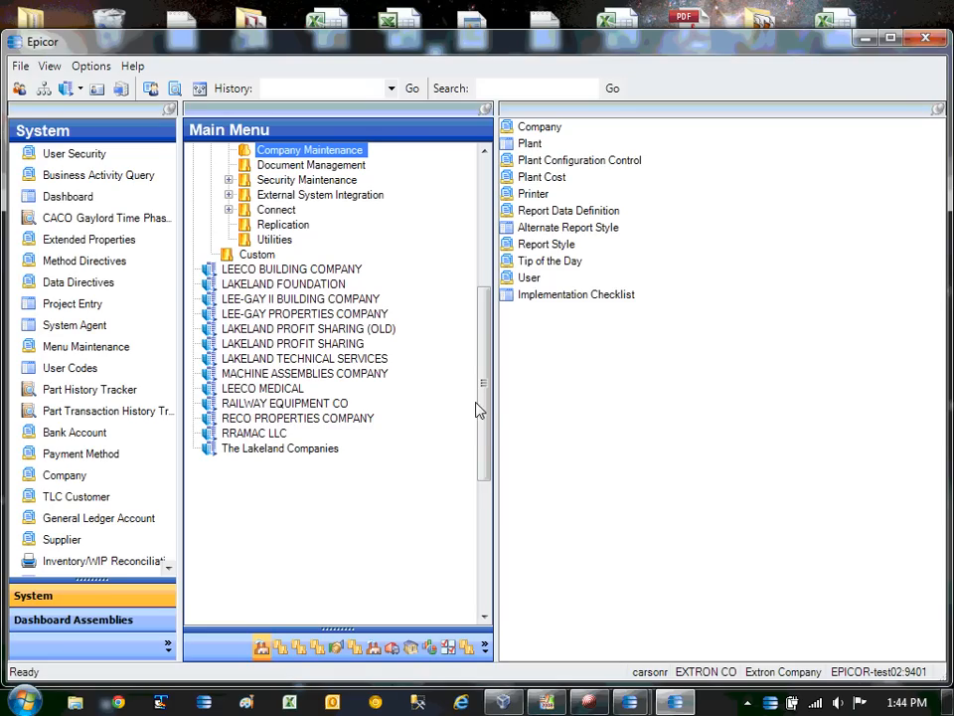
left_click_drag(487, 397, 478, 296)
Step: Switch the menu from EXTRON CO to CONTROL ASSEMBLIES' GAYLORD plant
left_click(211, 314)
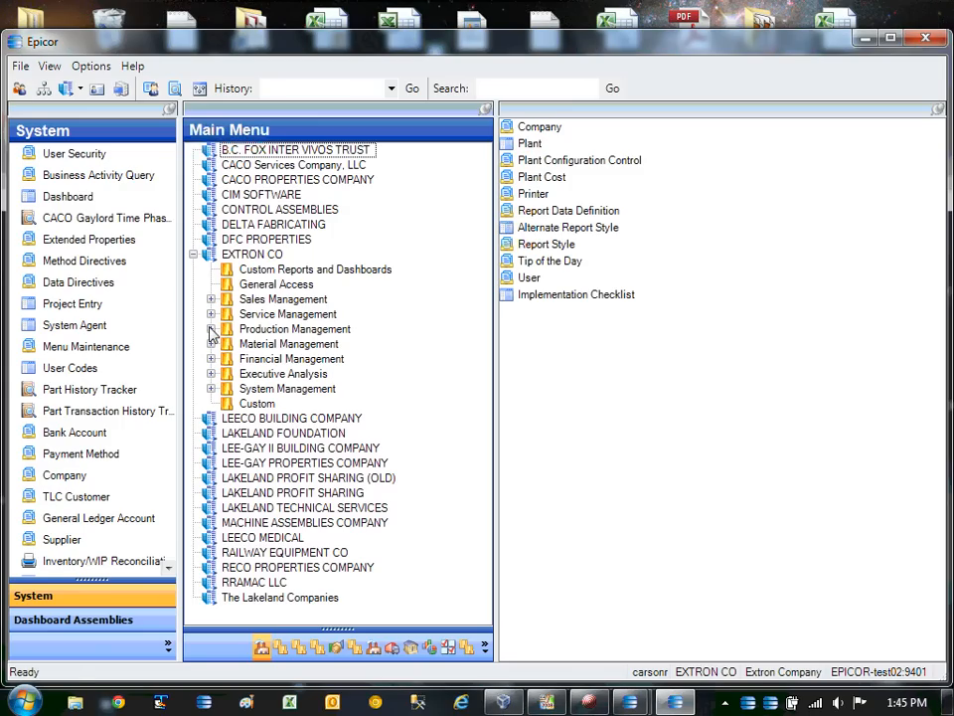
left_click(193, 255)
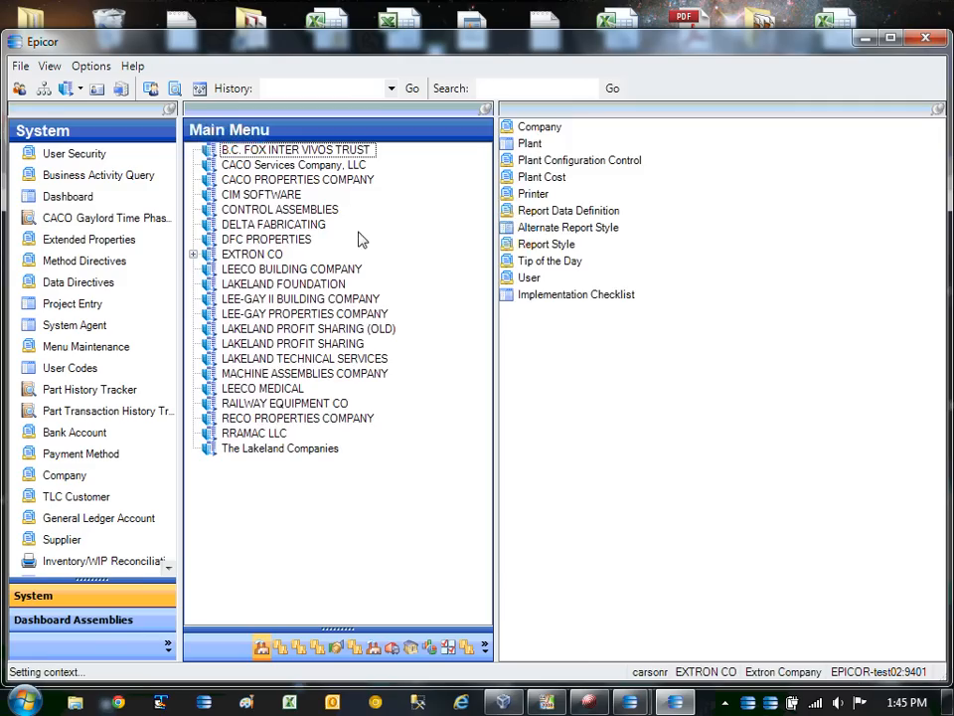
left_click(246, 226)
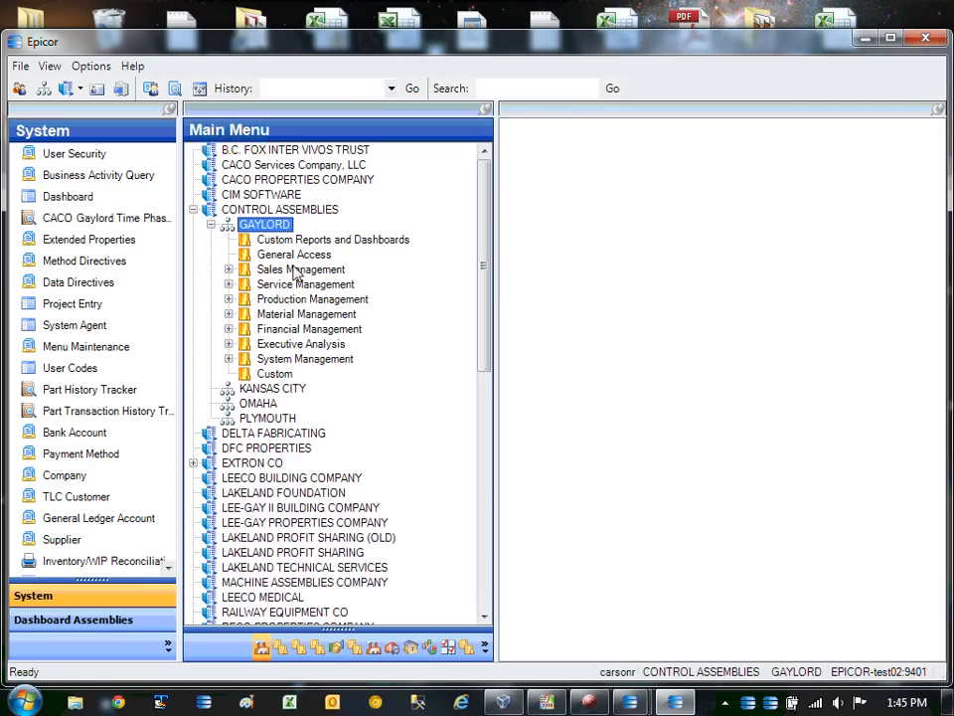
Step: Open Production Management's Custom folder and select the Slow Moving Parts dashboard
left_click(298, 300)
left_click(295, 314)
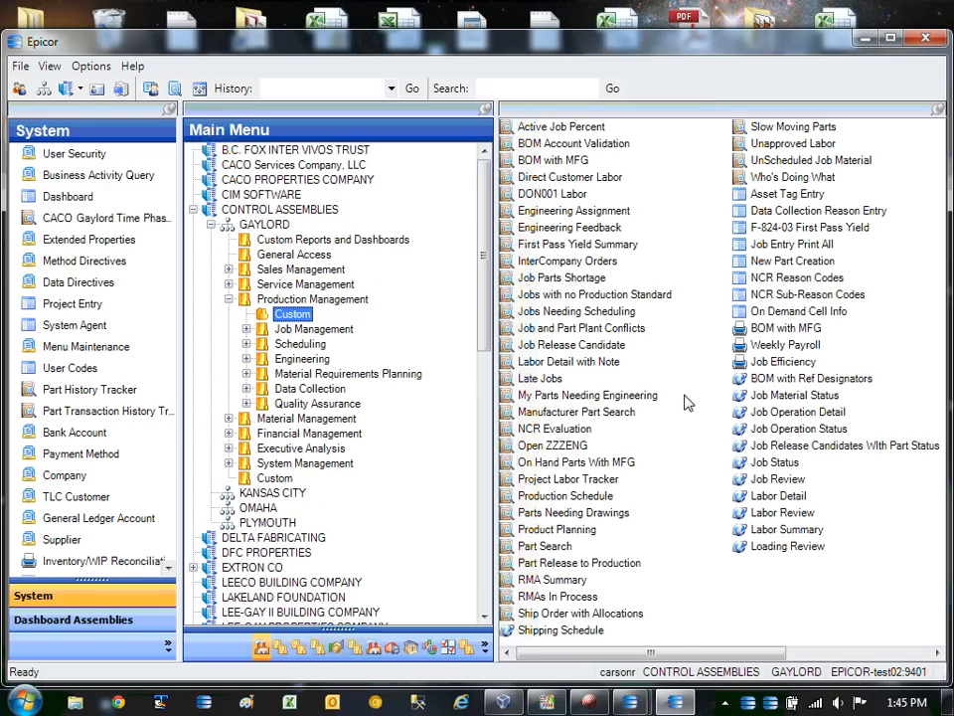
left_click(793, 128)
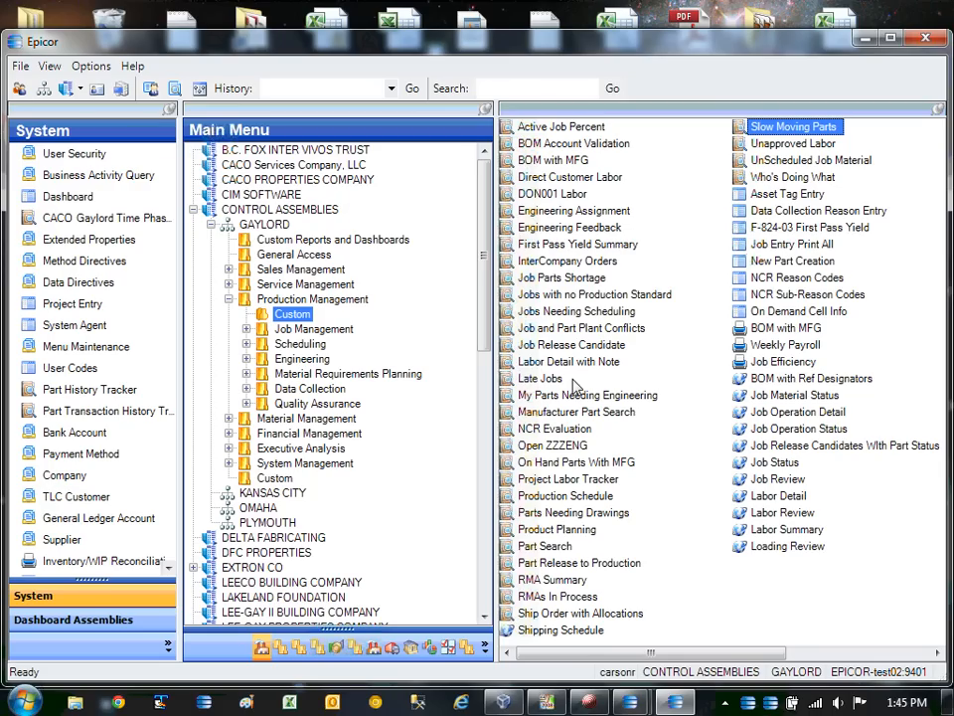
Step: Launch the Slow Moving Parts dashboard and load its data into the grid
double_click(618, 412)
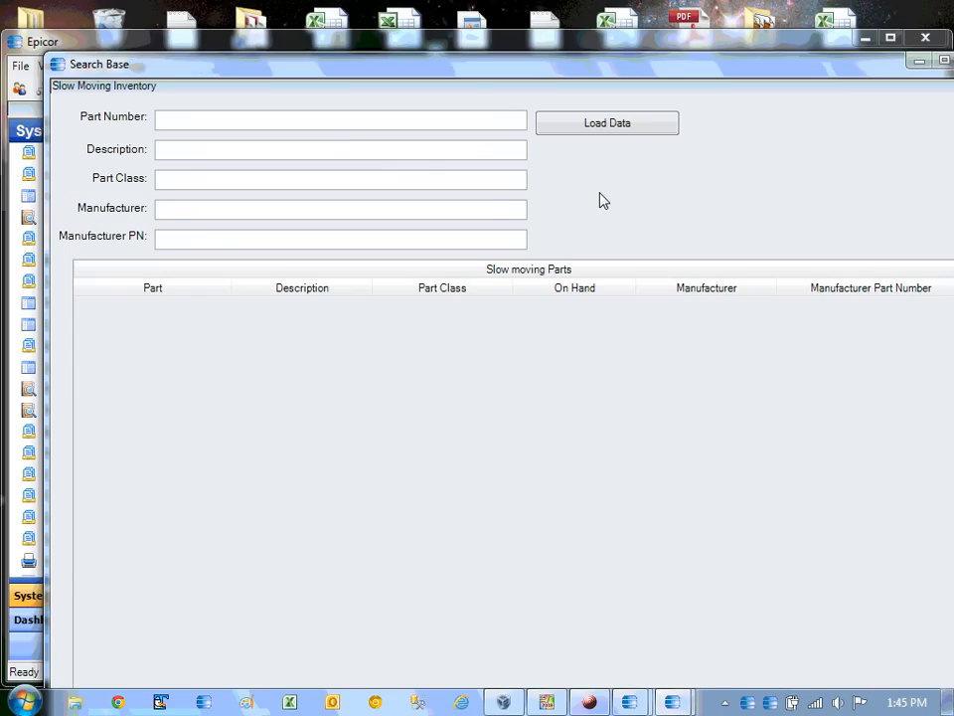
left_click(599, 124)
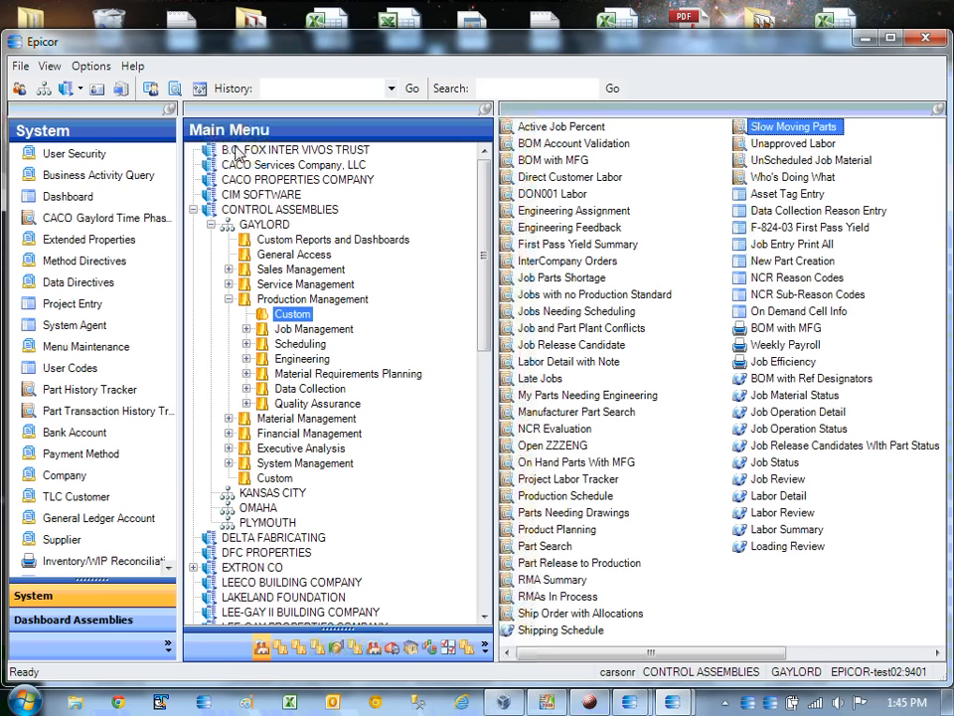
Step: Bring the Slow Moving Inventory dashboard forward, then enter and clear a 'CIR' description filter
left_click(677, 708)
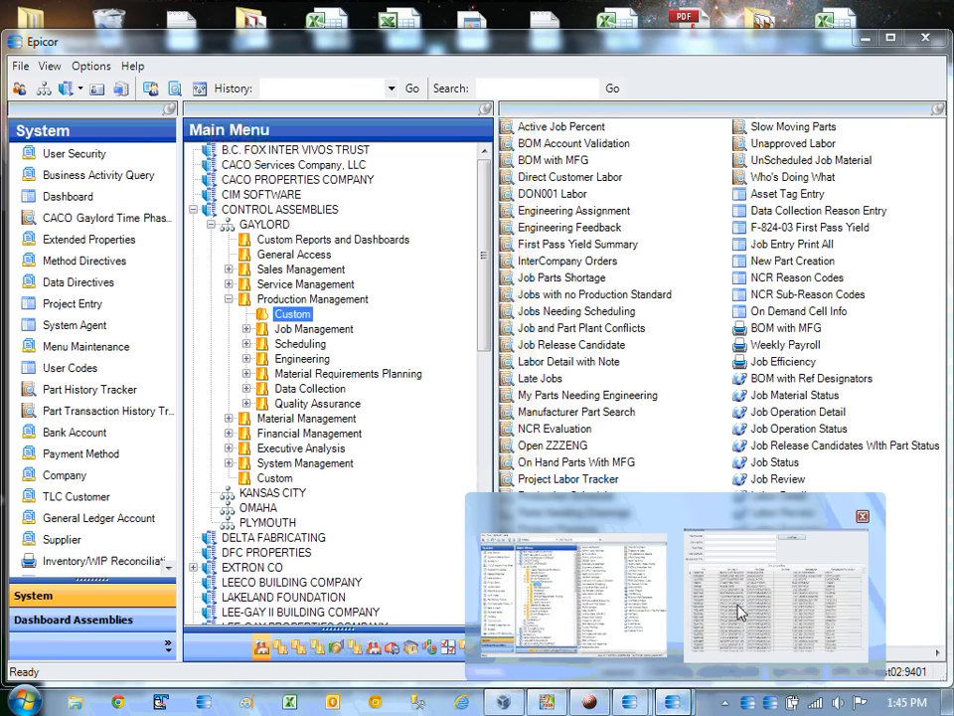
left_click(740, 612)
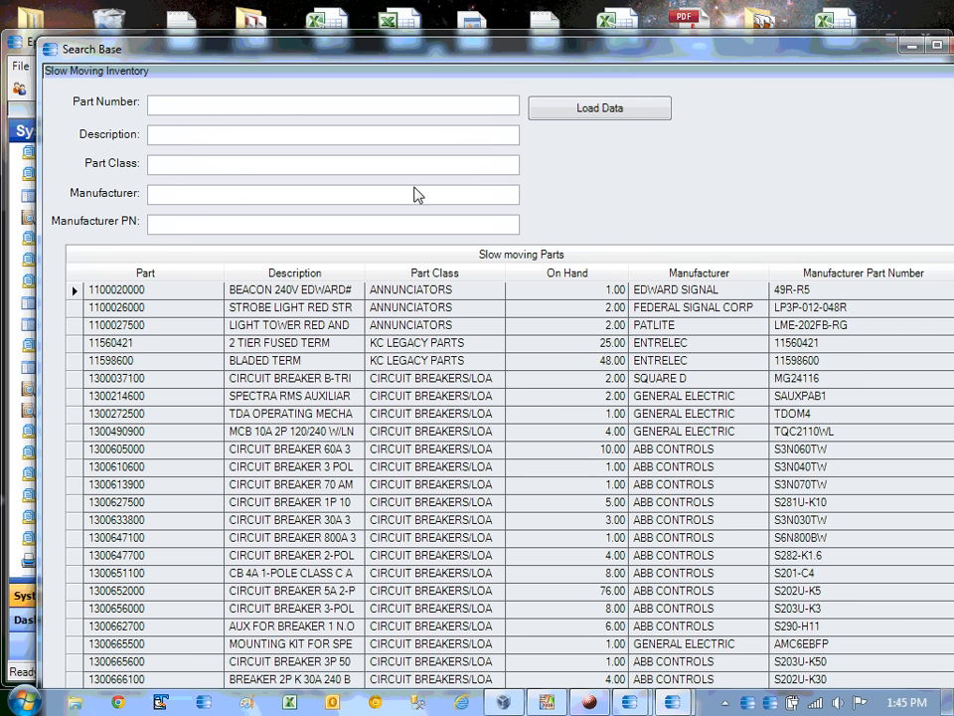
type("CIR")
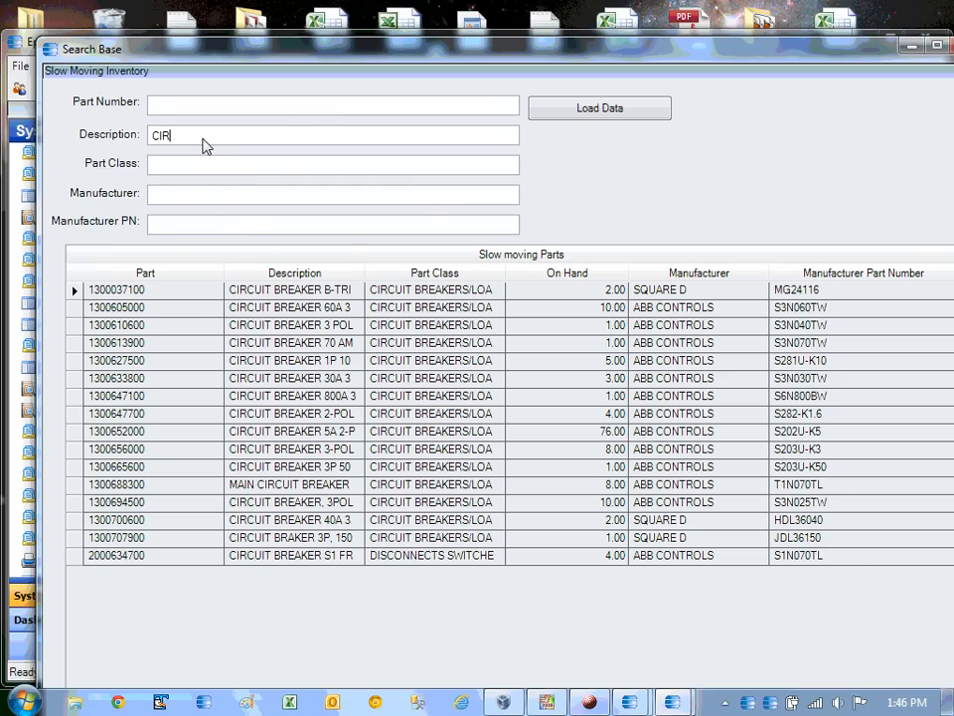
key("BackSpace")
key("BackSpace")
key("BackSpace")
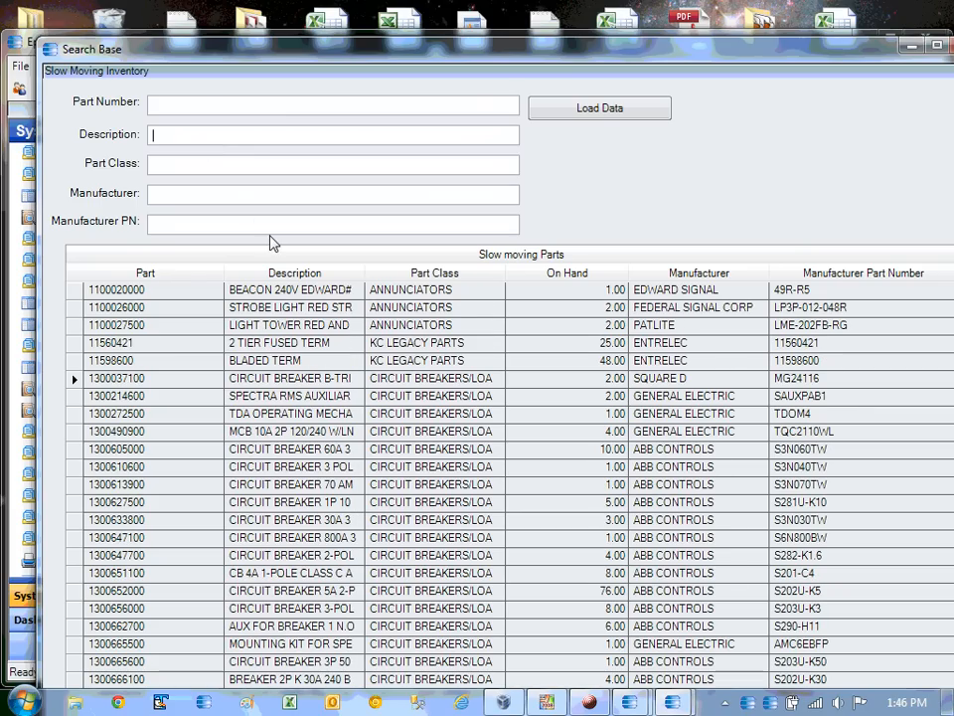
Step: Filter by part number 2 and part class M, then maximize and close the dashboard
left_click(206, 112)
type("2")
left_click(183, 173)
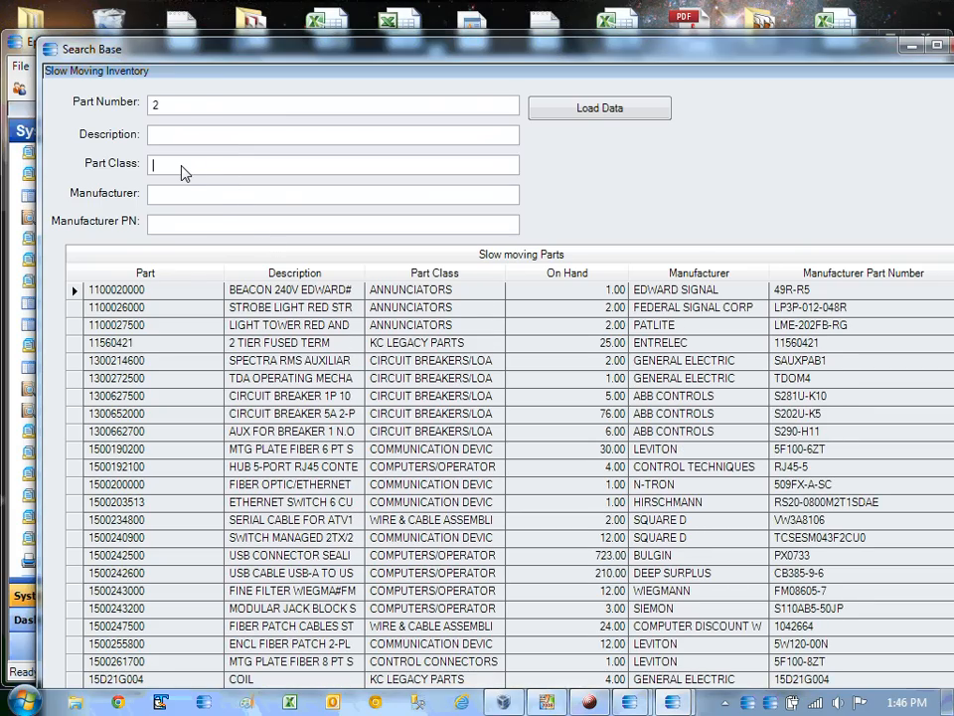
type("T")
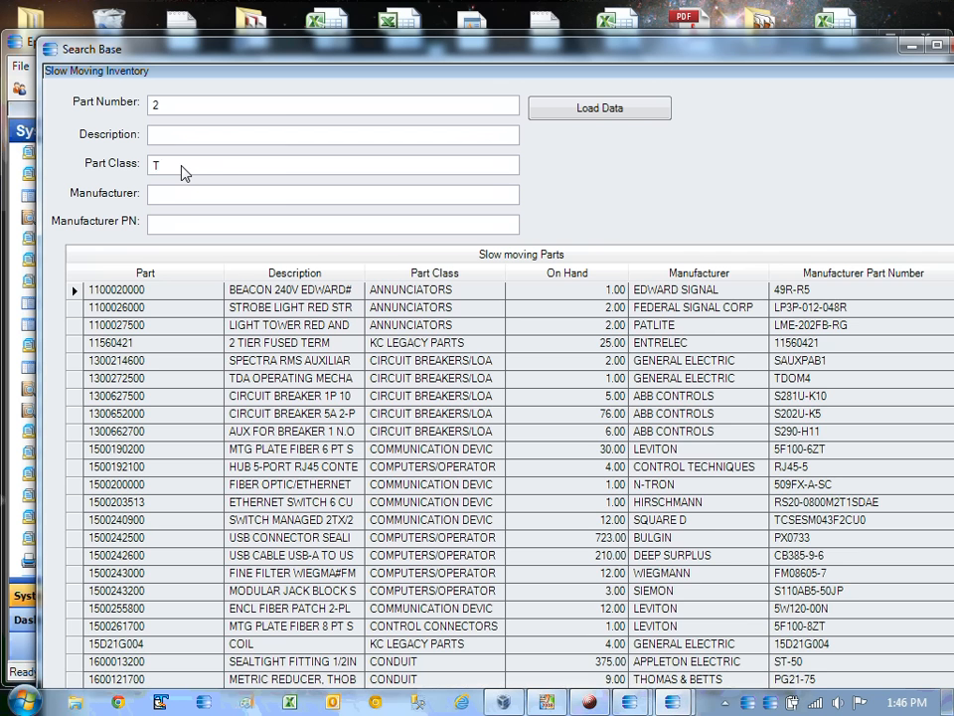
type("MT")
key("BackSpace")
key("BackSpace")
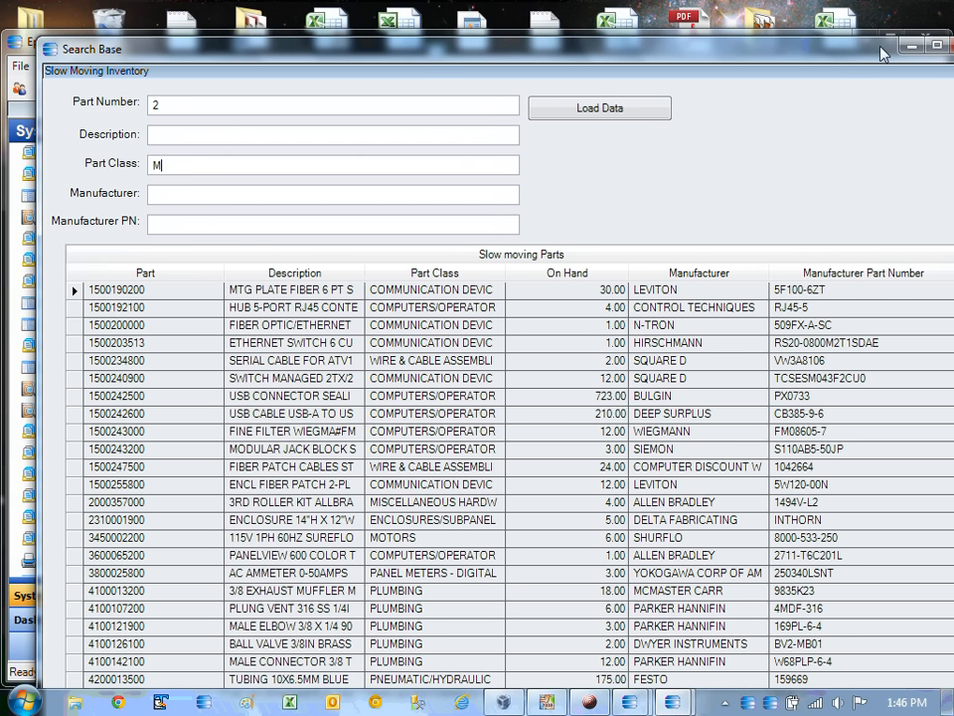
double_click(654, 44)
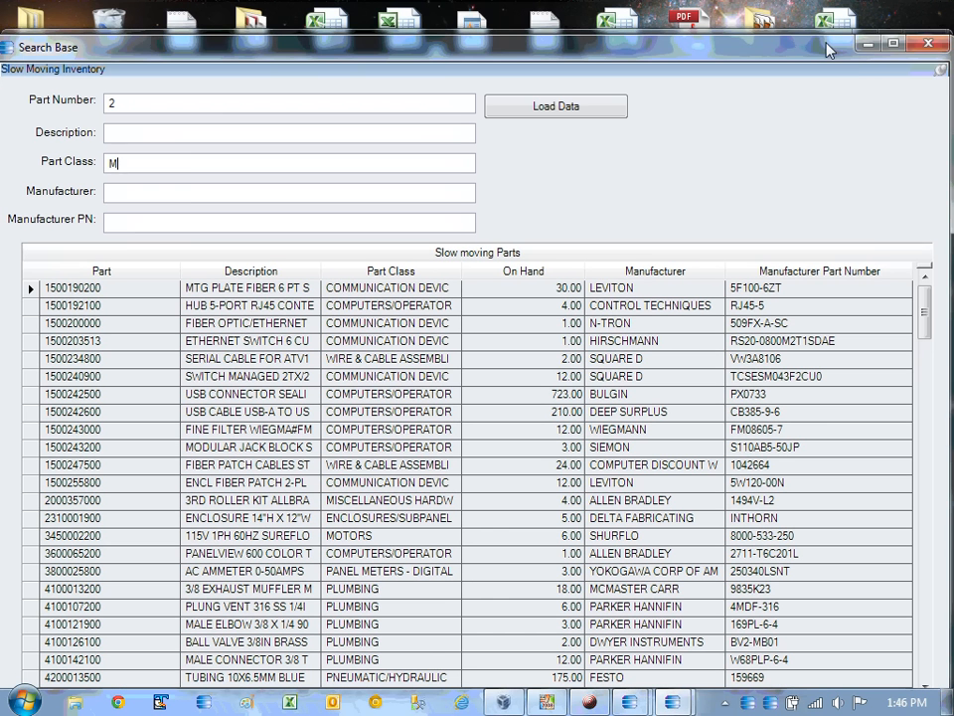
left_click(928, 43)
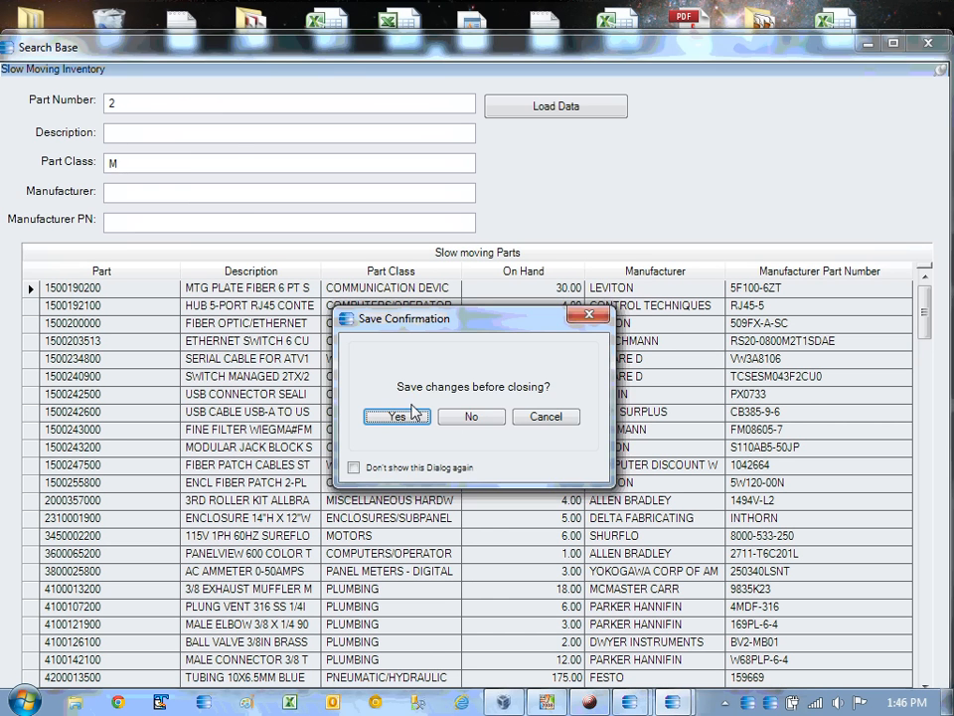
Step: Discard dashboard changes and open Material Management > Purchase Management > General Operations
left_click(464, 416)
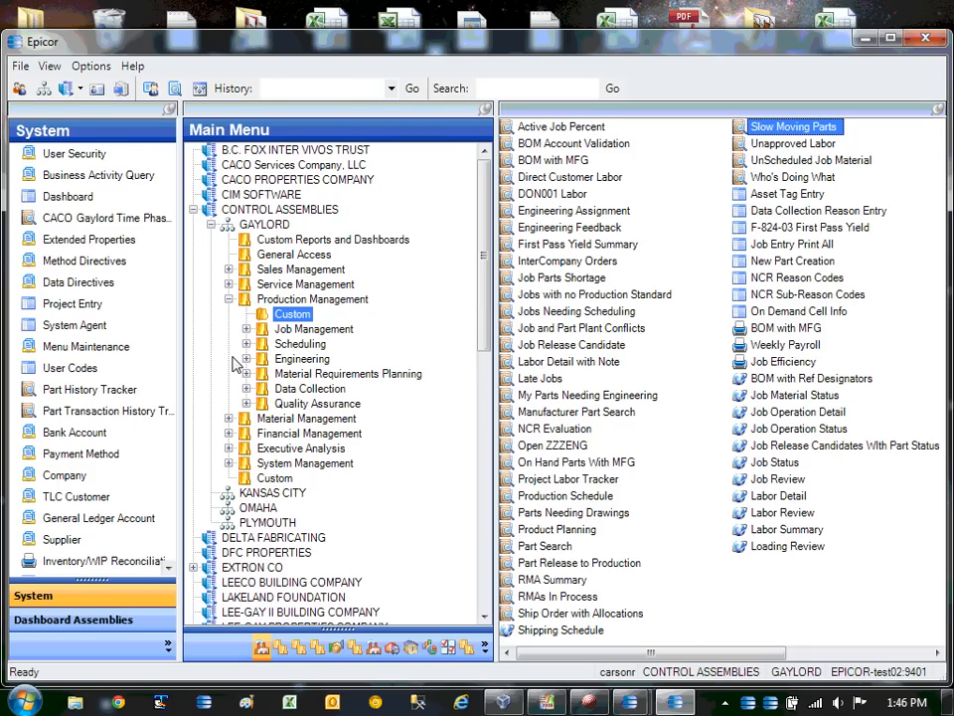
left_click(268, 418)
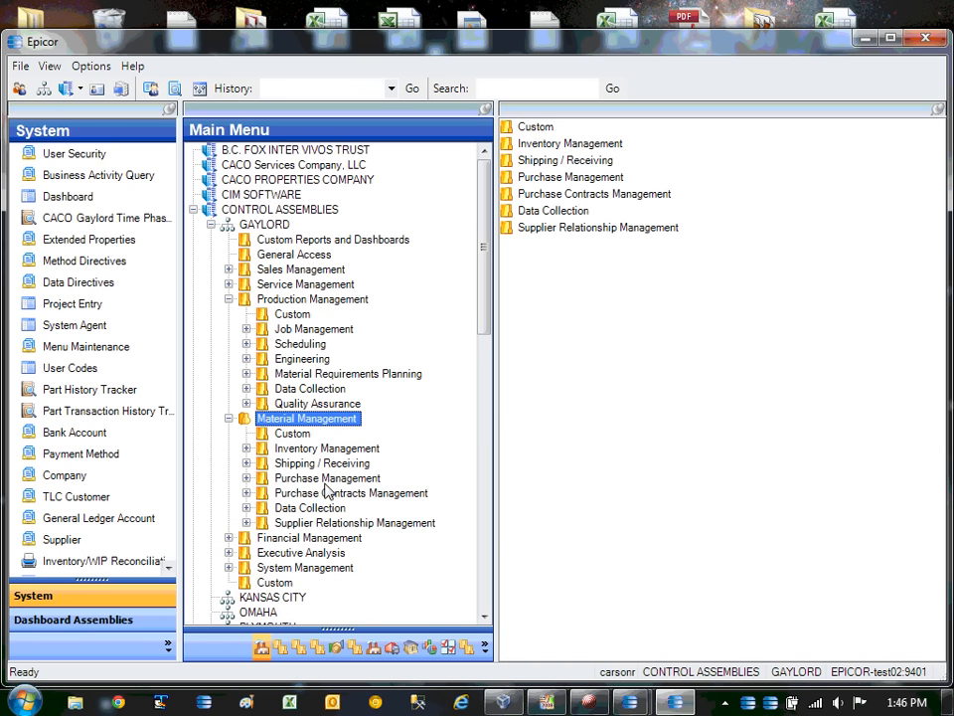
left_click(324, 480)
left_click(338, 508)
Step: Open New PO Suggestions and load the first 100 search results for plant GAYLORD
double_click(546, 160)
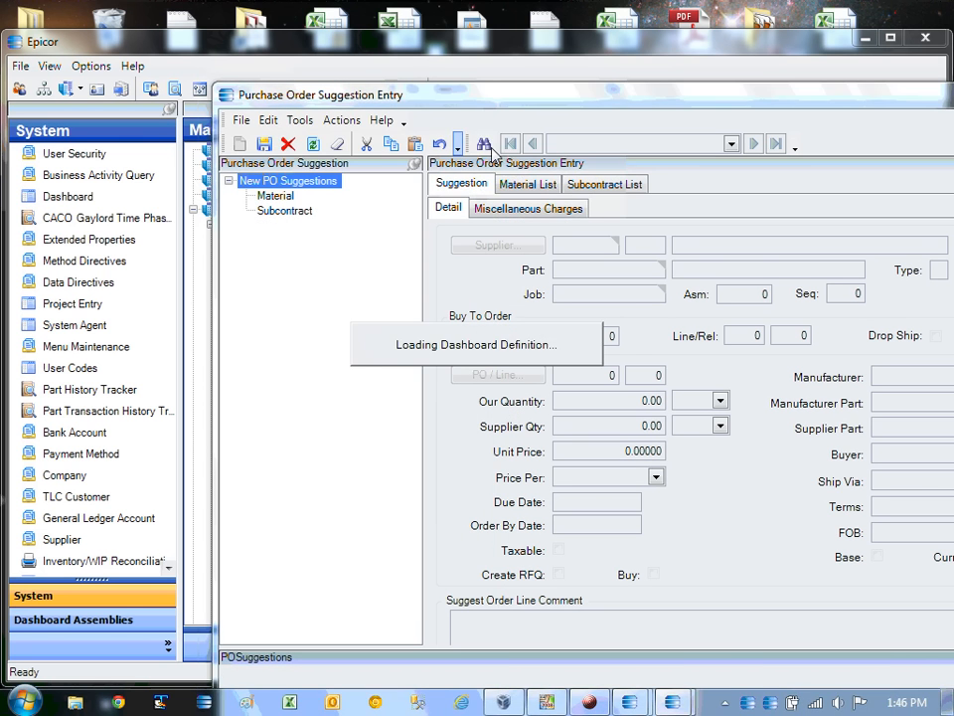
left_click(485, 146)
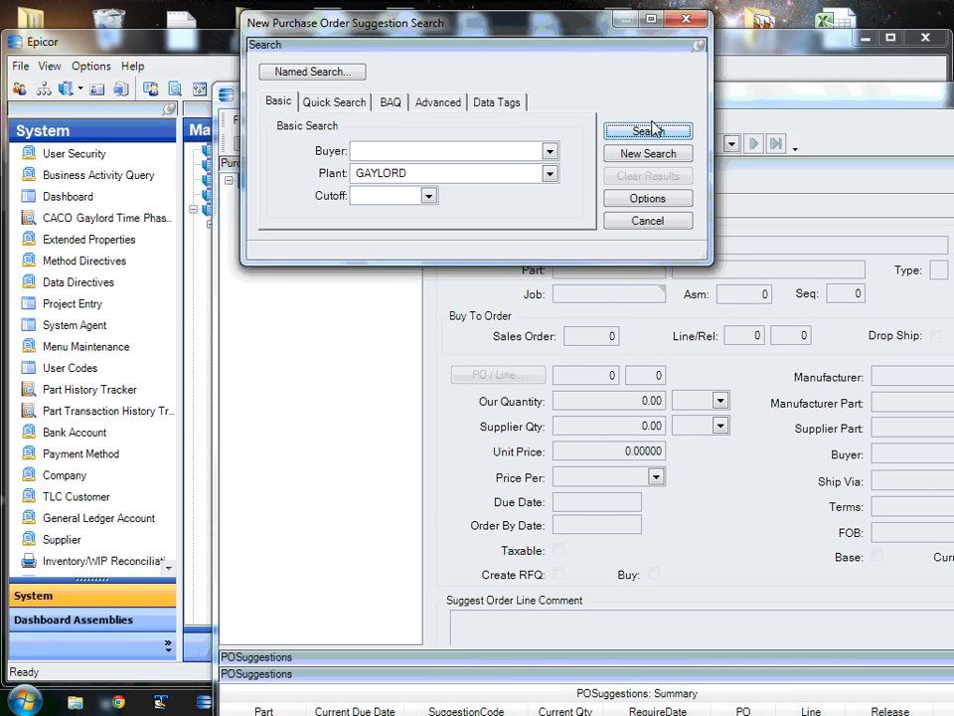
left_click(651, 132)
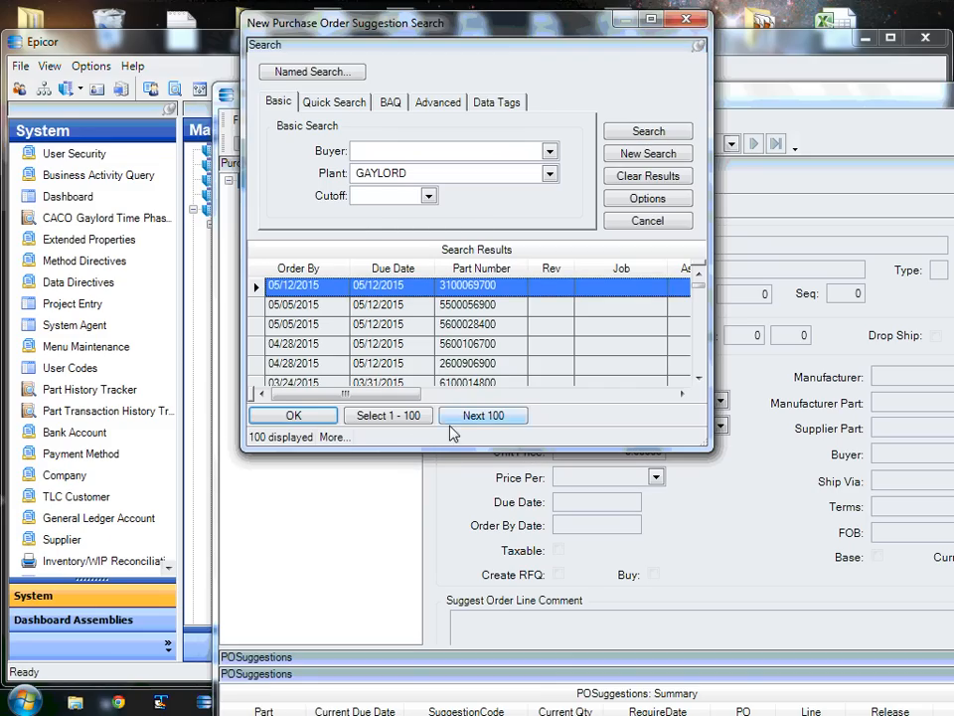
left_click(393, 418)
left_click(304, 417)
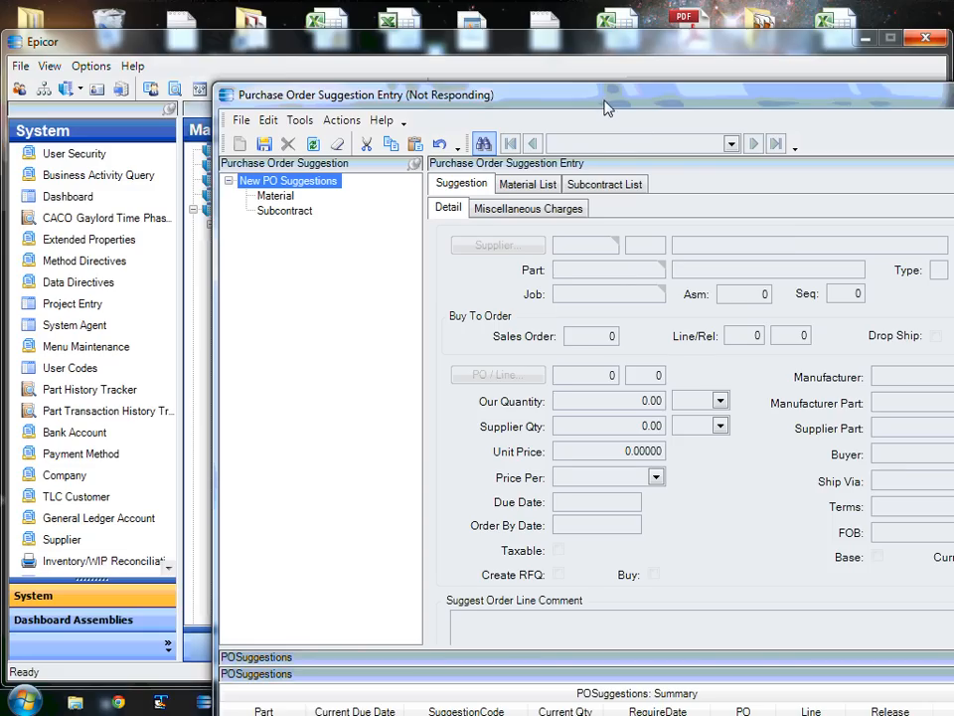
left_click_drag(609, 93, 456, 11)
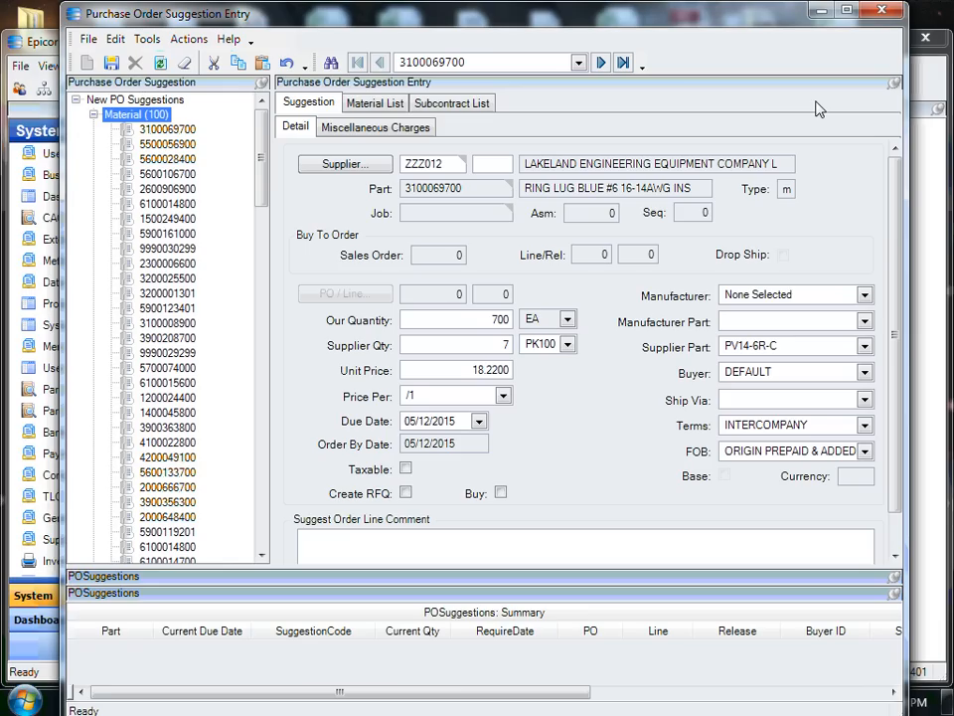
left_click(378, 103)
left_click(594, 238)
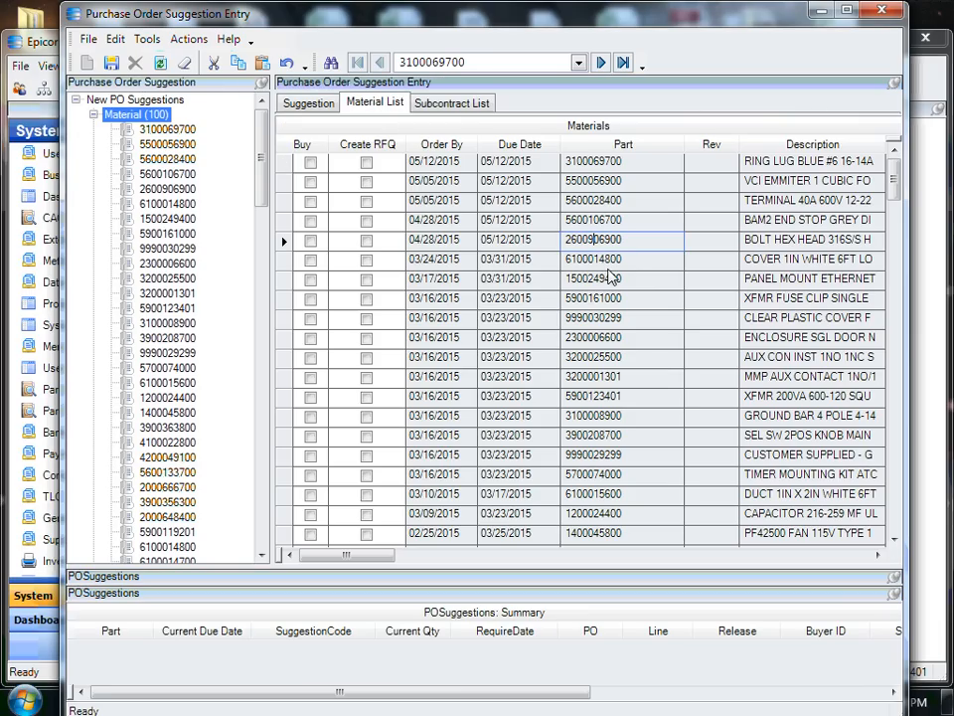
key("Down")
key("Down")
key("Down")
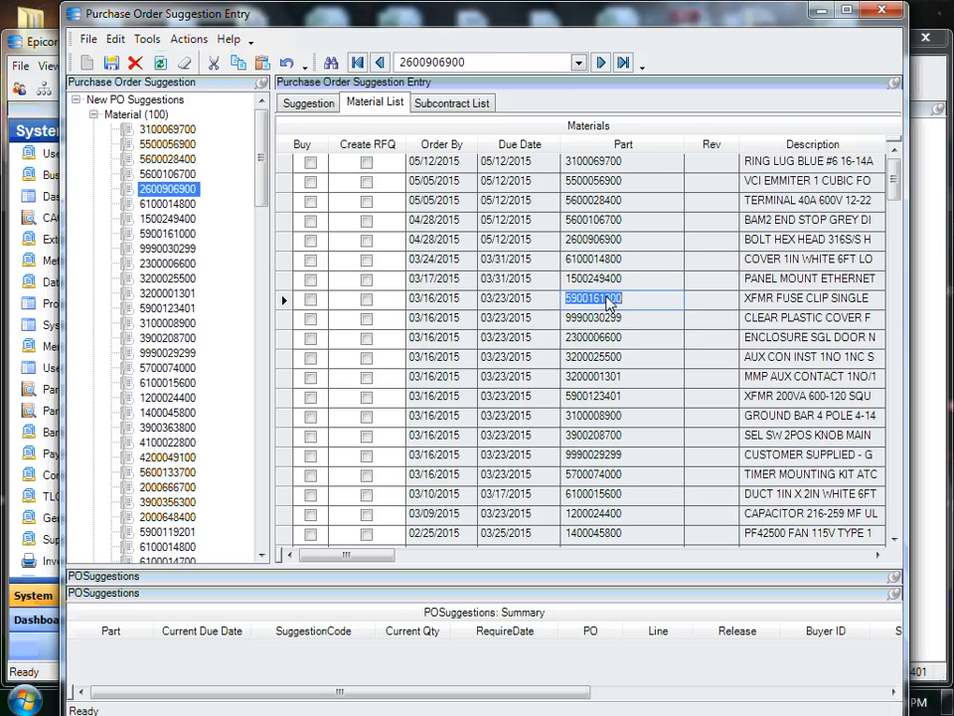
key("Down")
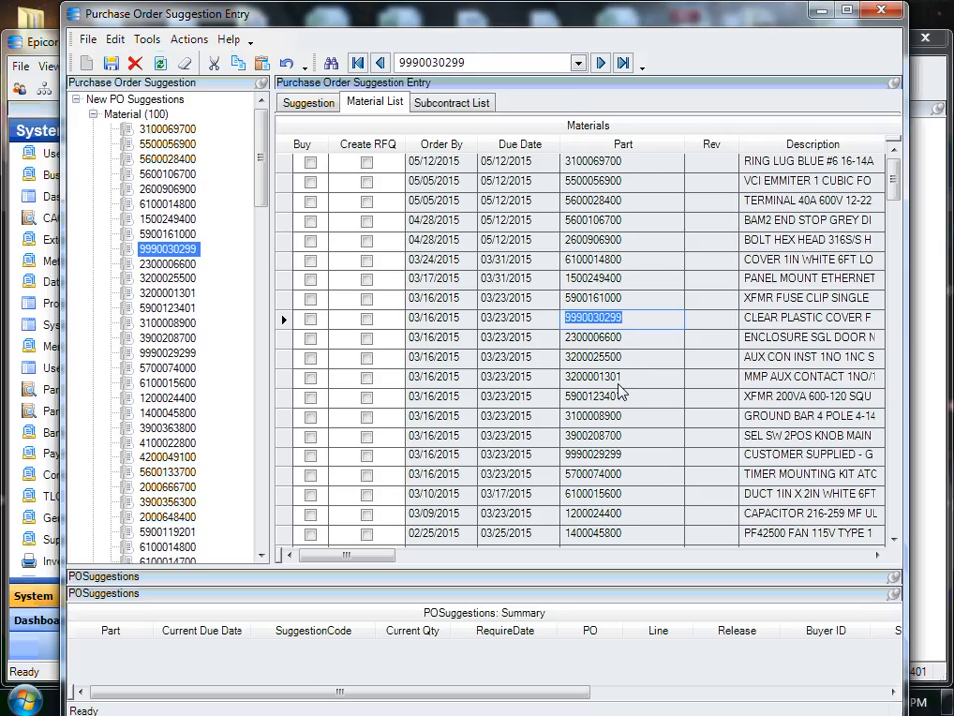
left_click(626, 477)
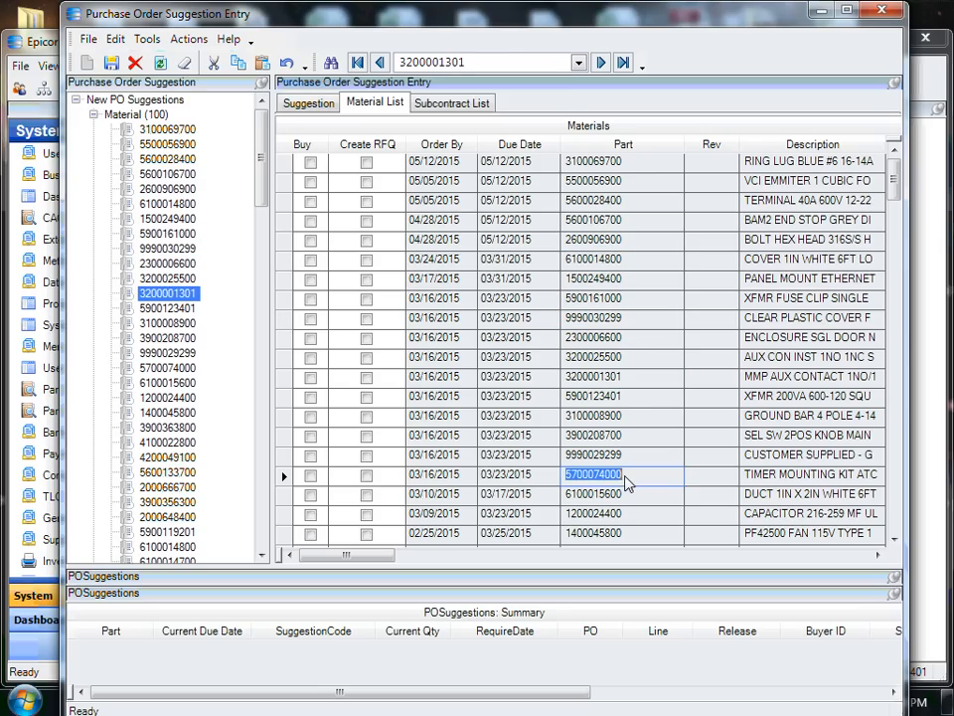
scroll(614, 494, "down", 4)
left_click(616, 494)
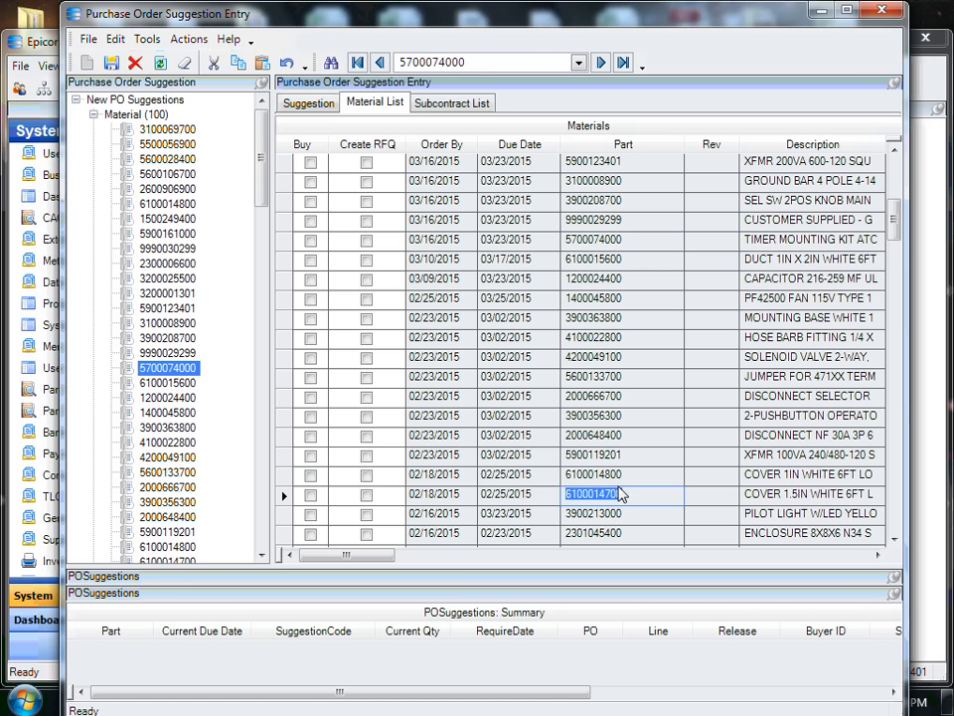
Step: Close Purchase Order Suggestion Entry and the Epicor client, then bring up the recorder controls
left_click(883, 12)
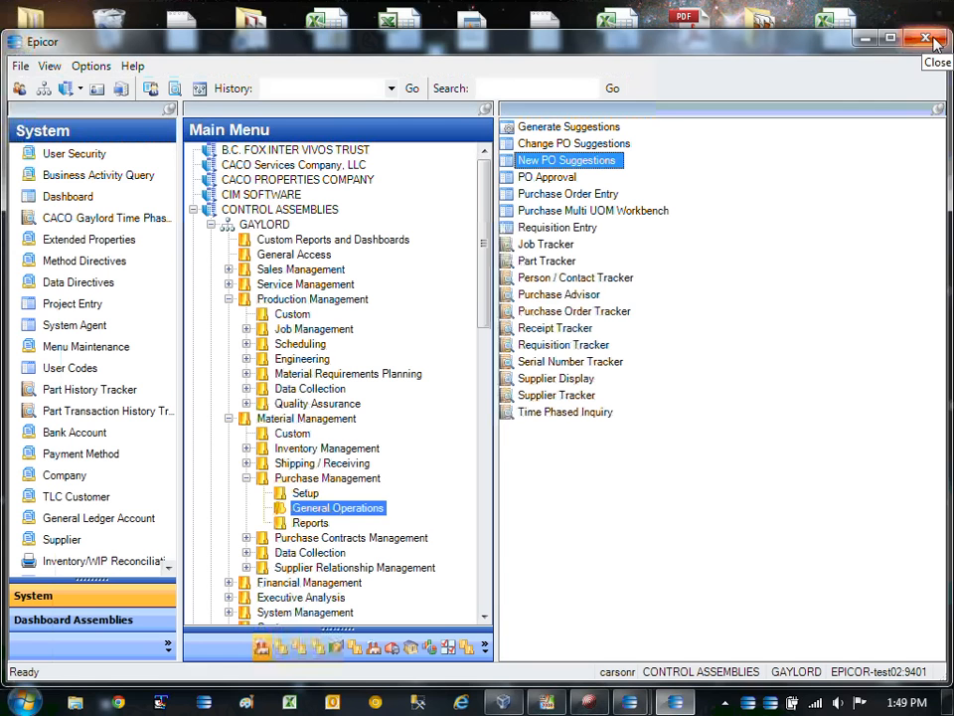
left_click(925, 39)
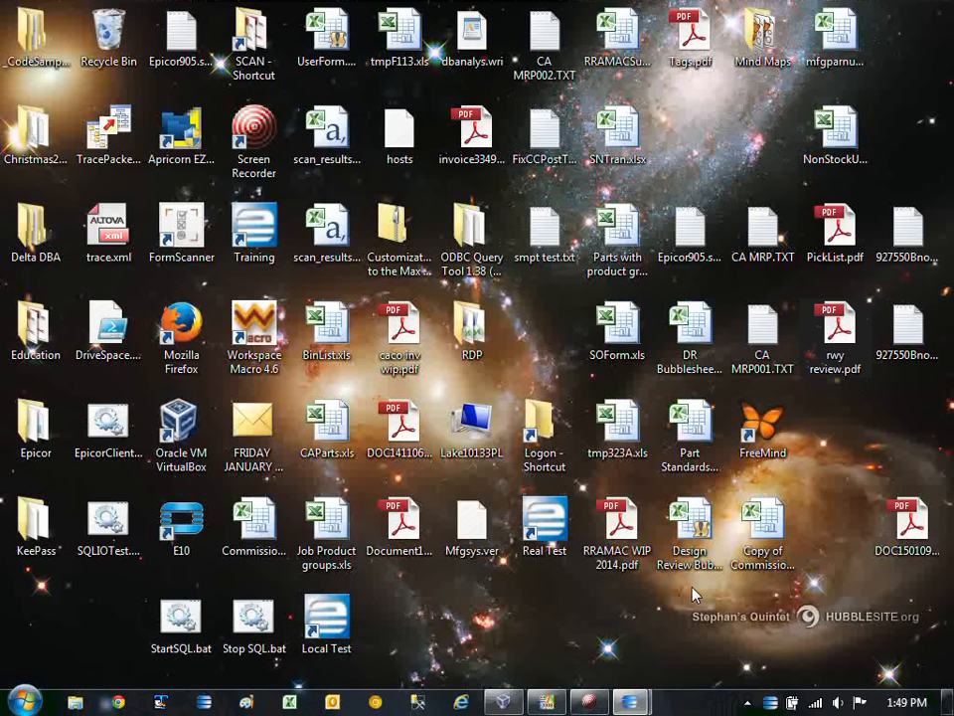
left_click(590, 702)
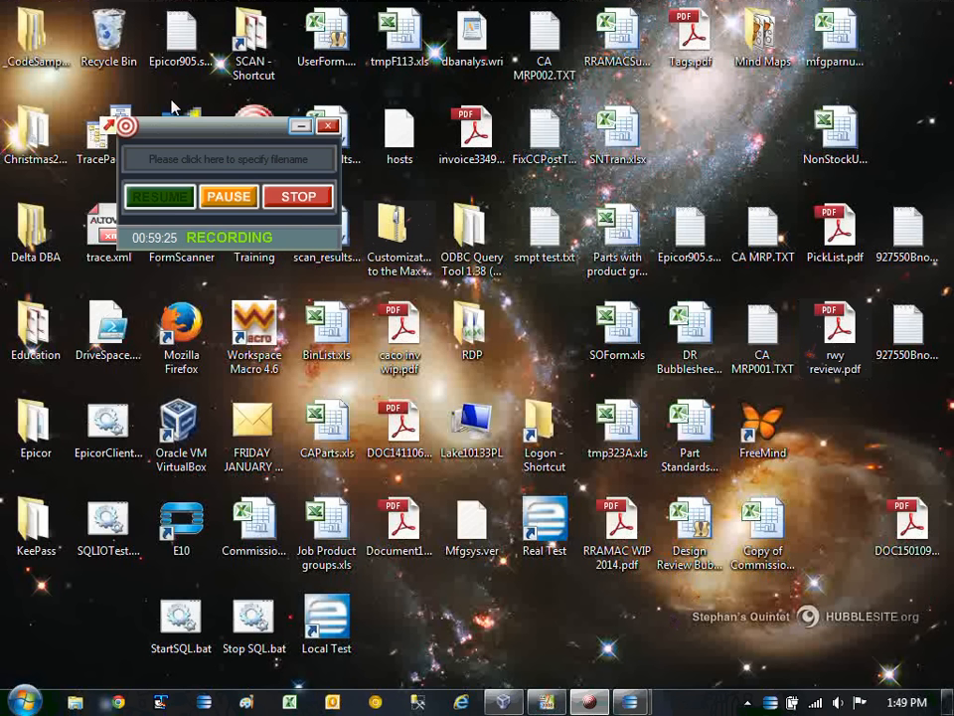